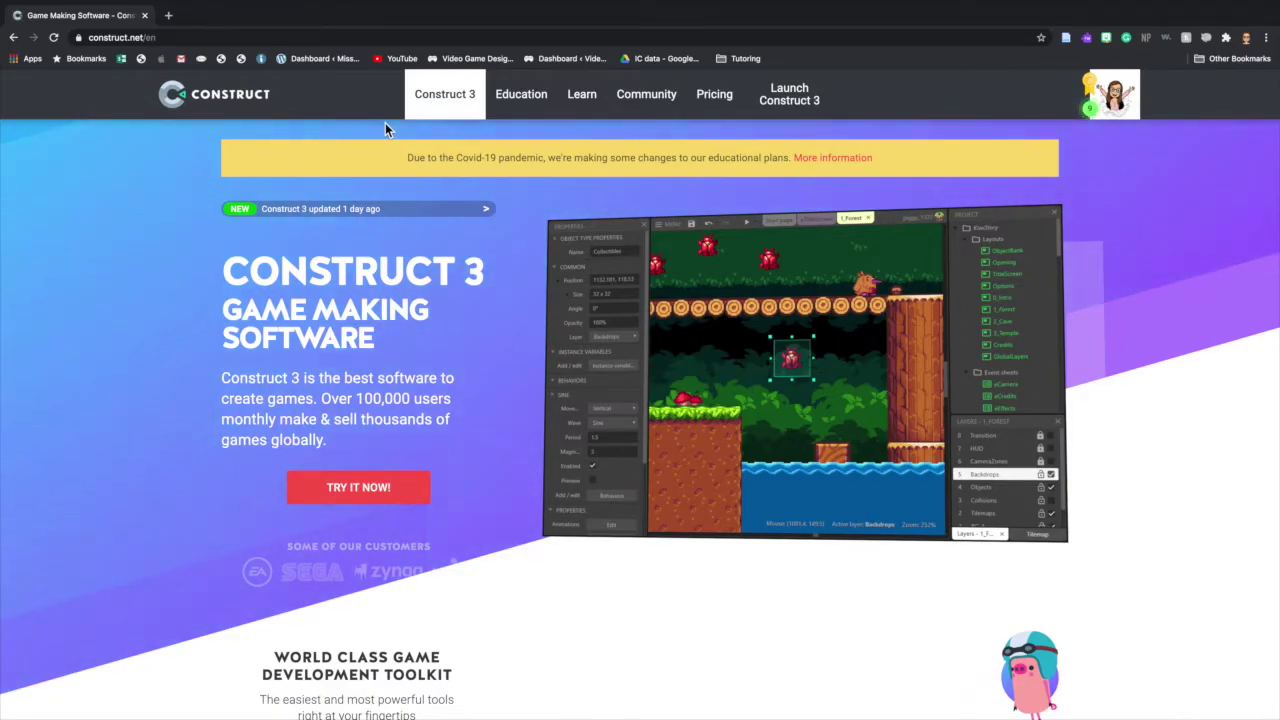
Launch the Construct 3 editor and log in with the saved account credentials, with Keep me logged in enabled.
left_click(789, 100)
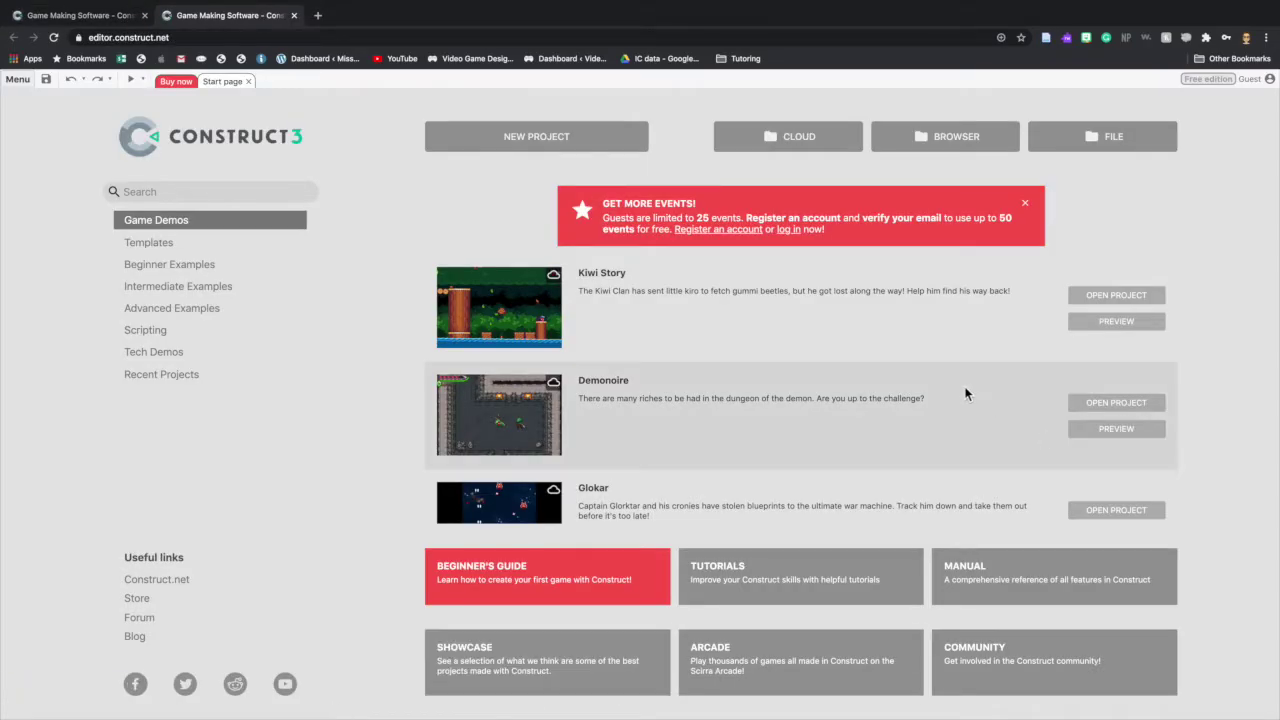
left_click(1258, 79)
left_click(1200, 136)
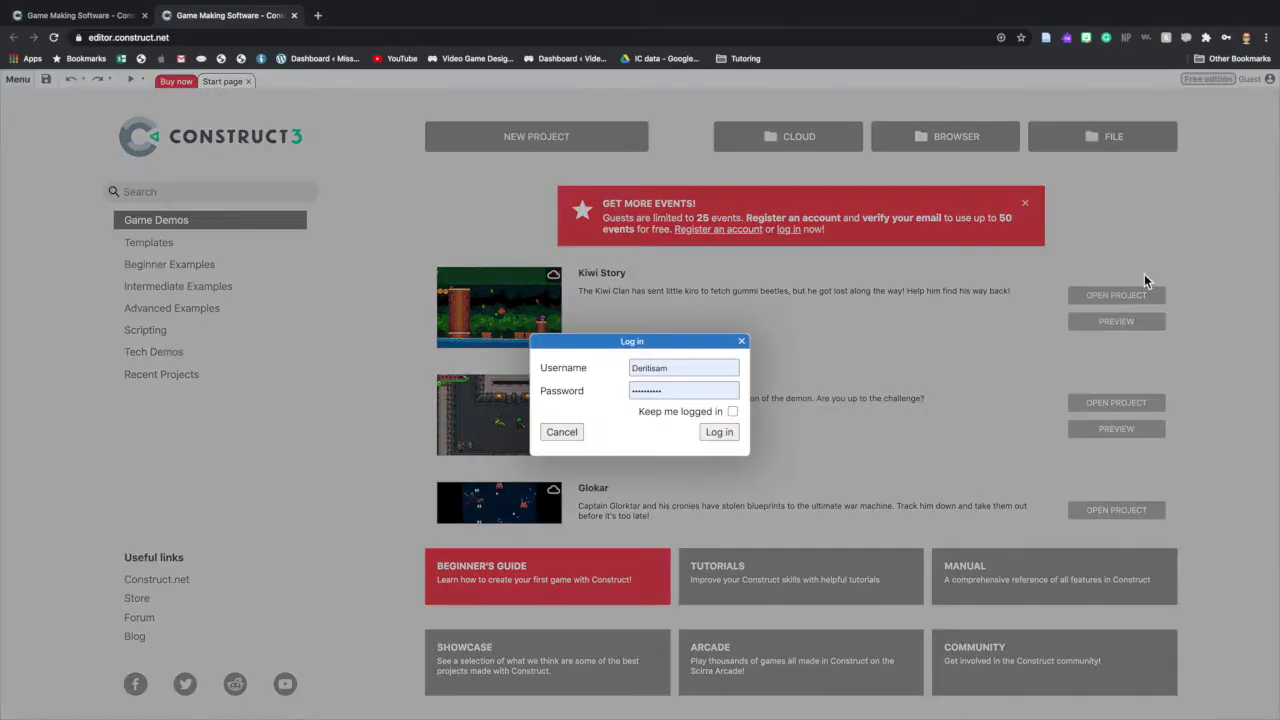
left_click(732, 411)
left_click(721, 432)
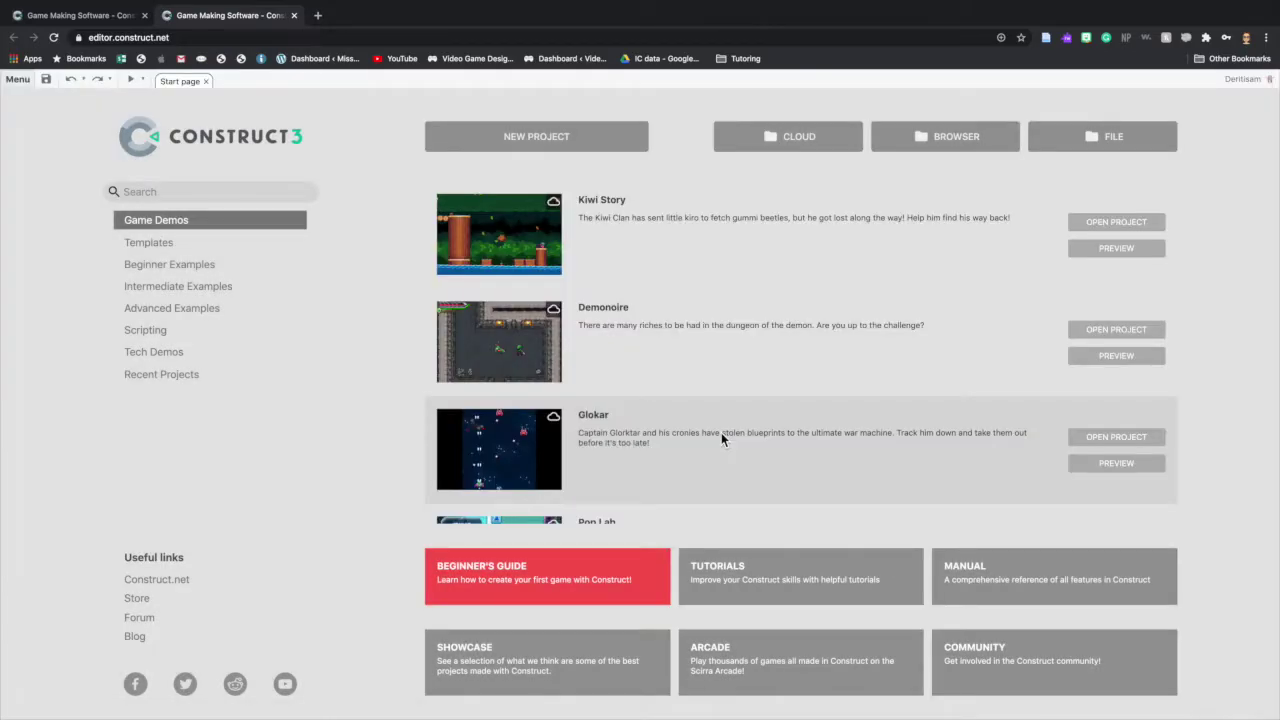
left_click(1268, 79)
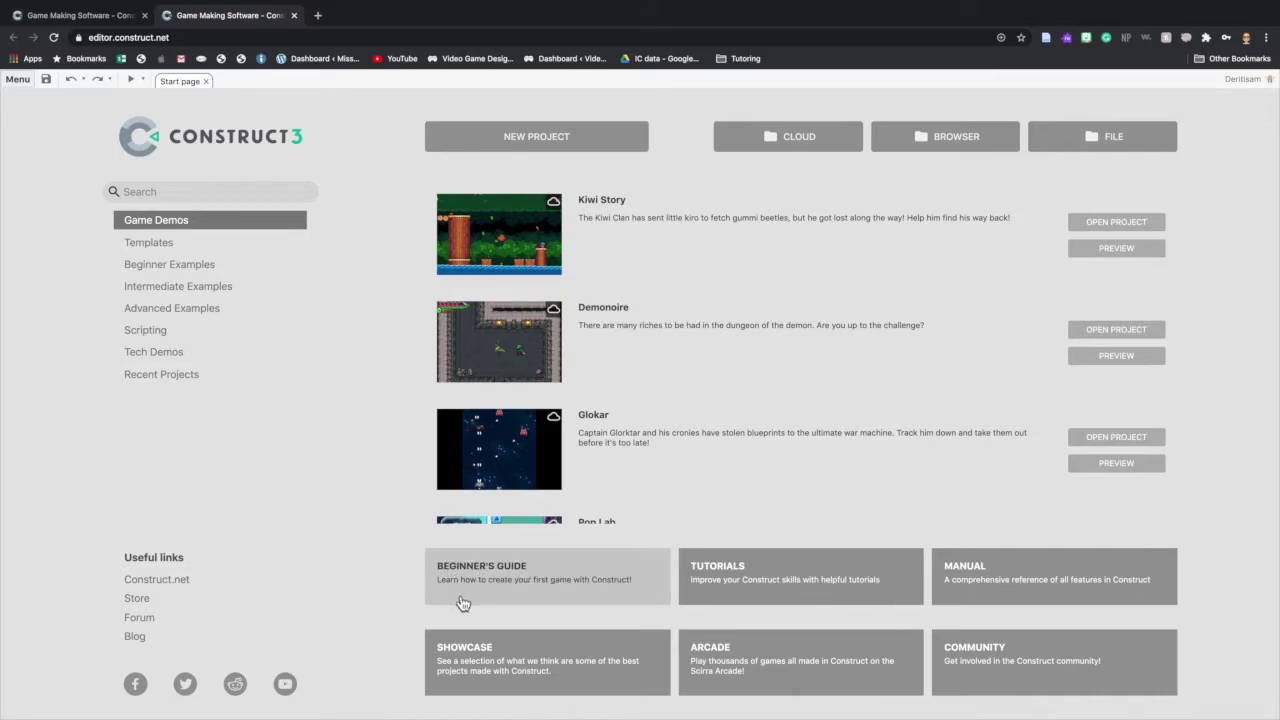
Open the Beginner's Guide tutorial and read from its introduction through to the Adding Objects section.
left_click(643, 599)
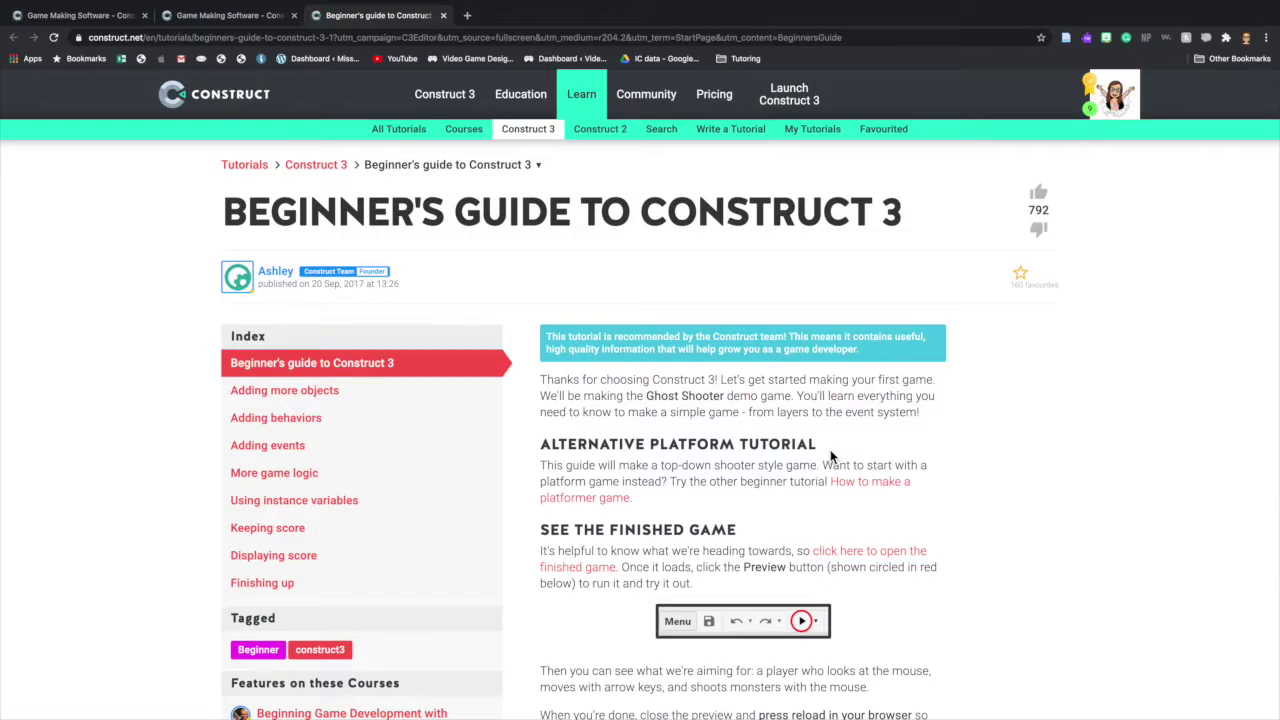
scroll(835, 458, "down", 3)
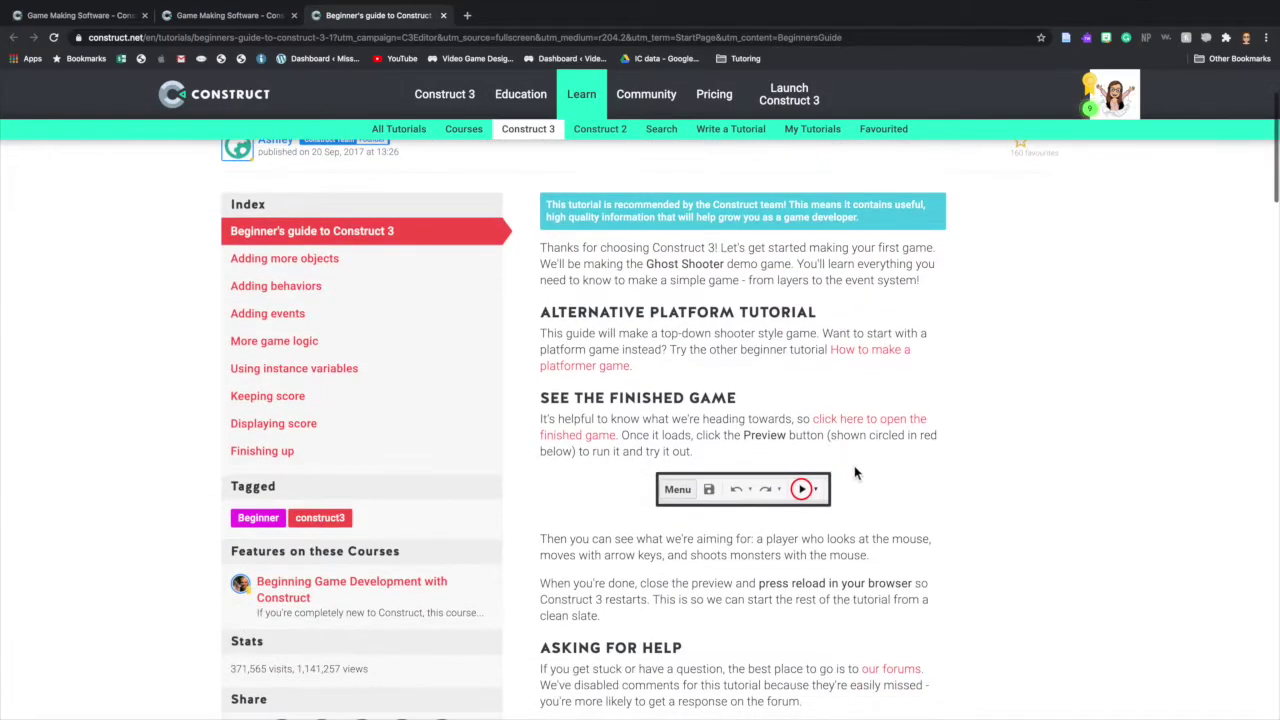
scroll(950, 488, "down", 10)
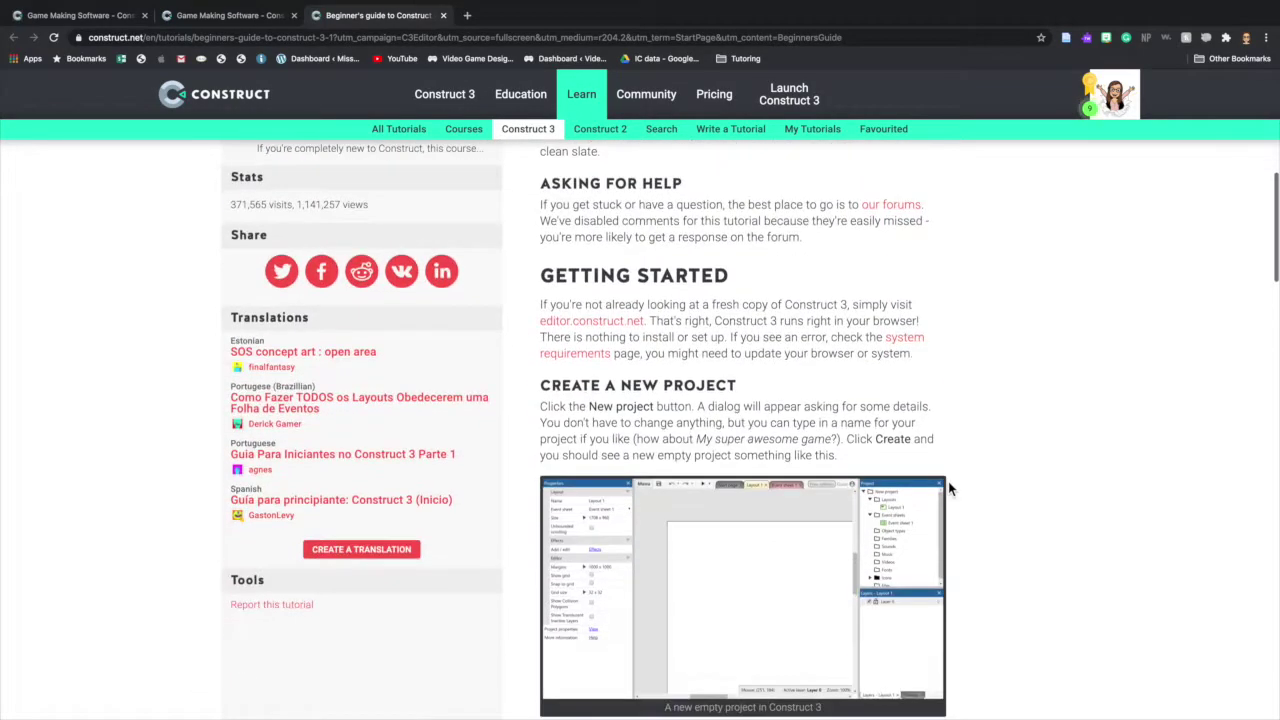
scroll(948, 488, "down", 1)
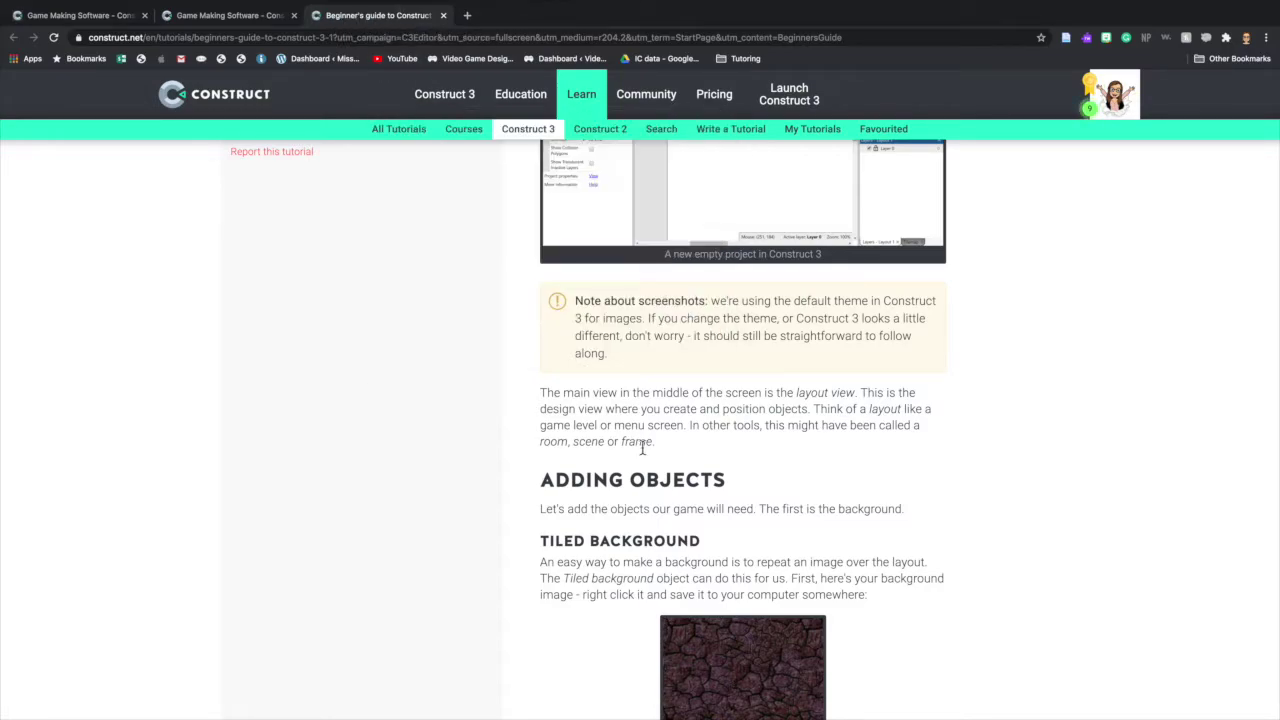
left_click(240, 18)
left_click(357, 18)
left_click(214, 15)
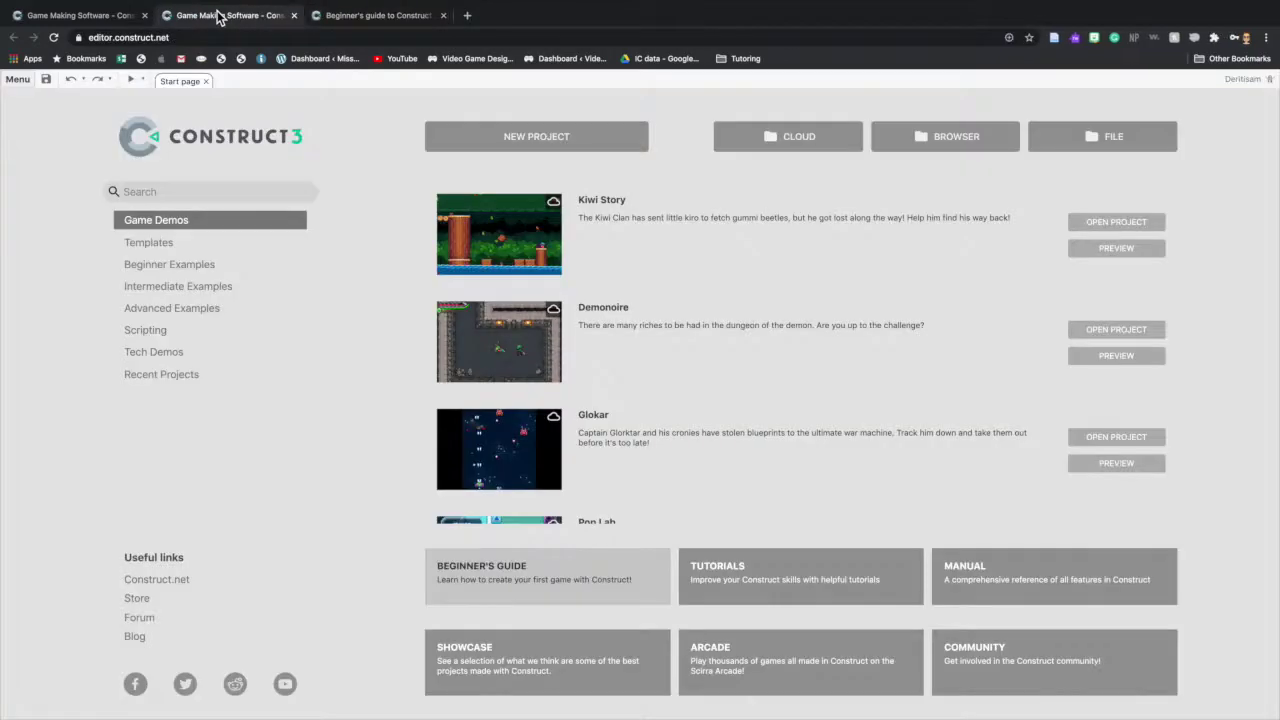
left_click(337, 18)
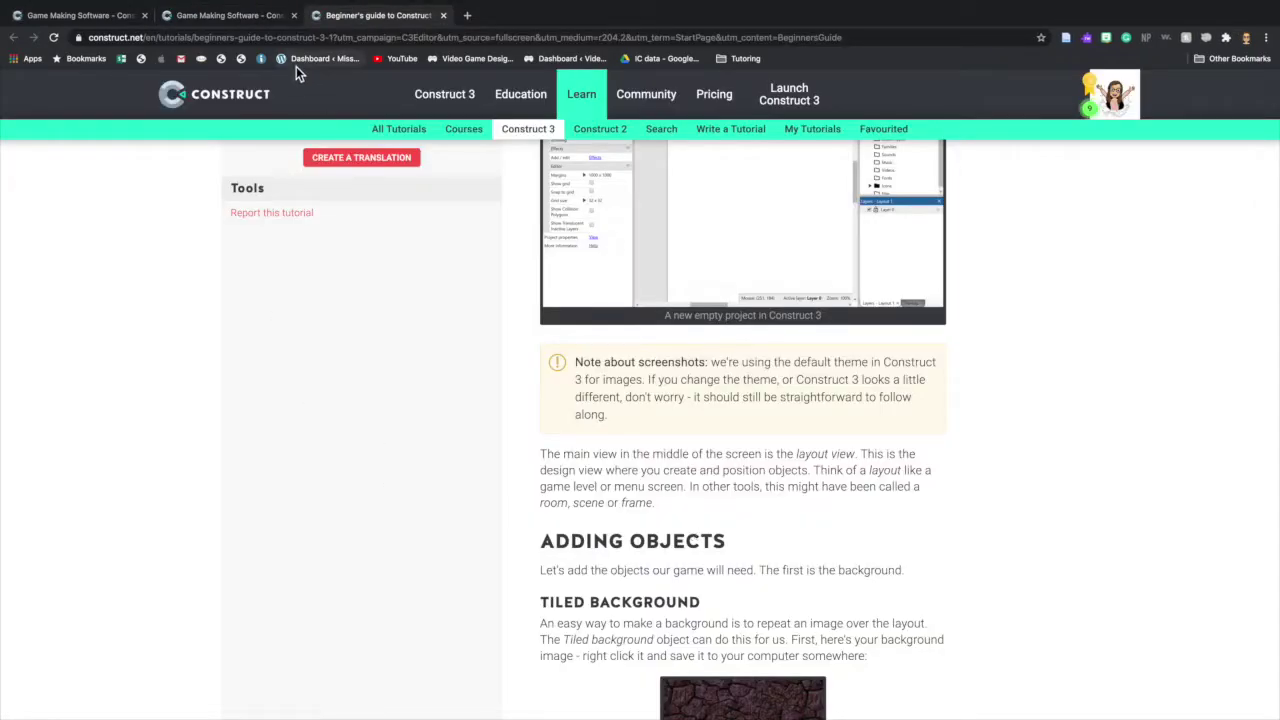
left_click(248, 20)
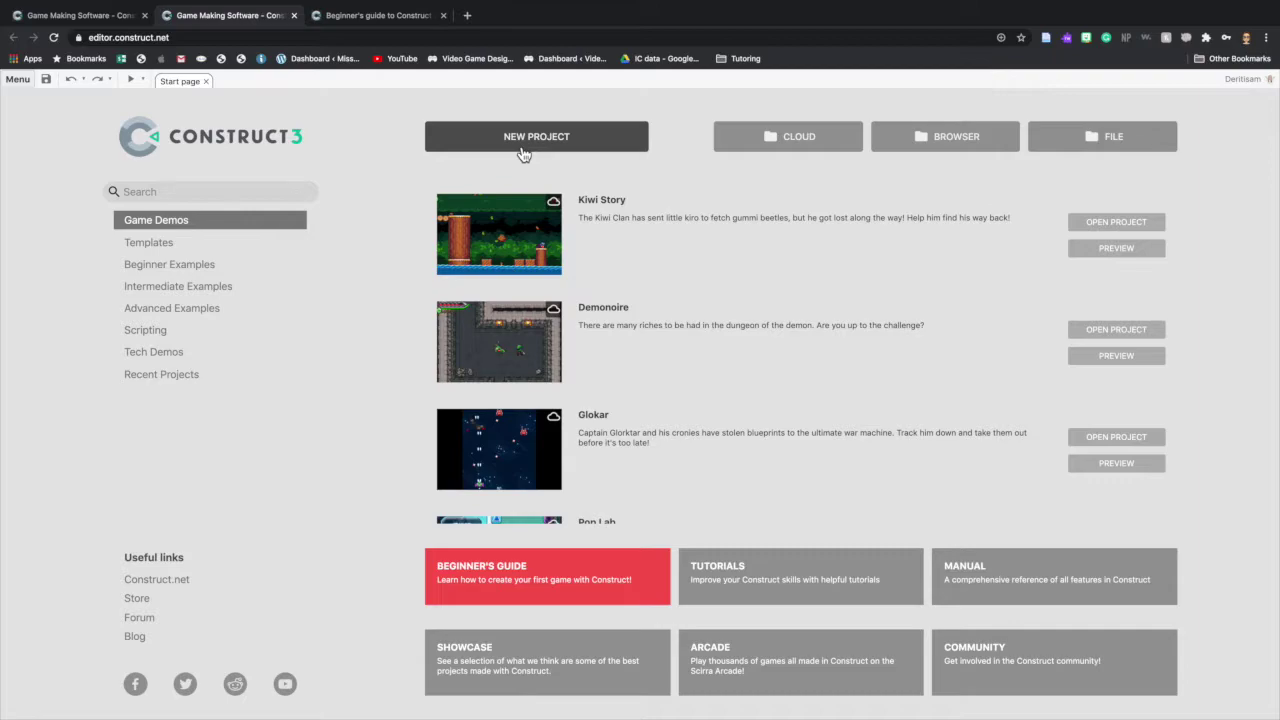
Open the finished Ghost Shooter game from the beginner's guide and run its preview.
left_click(375, 15)
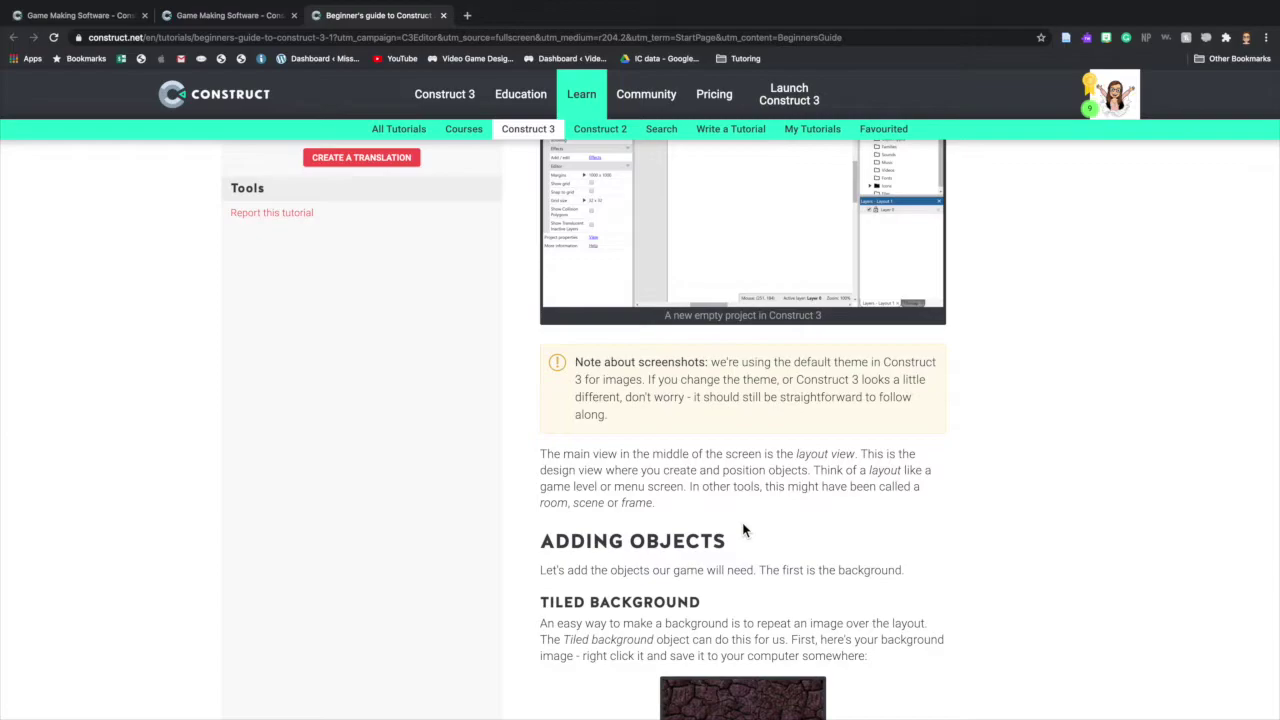
scroll(743, 530, "up", 15)
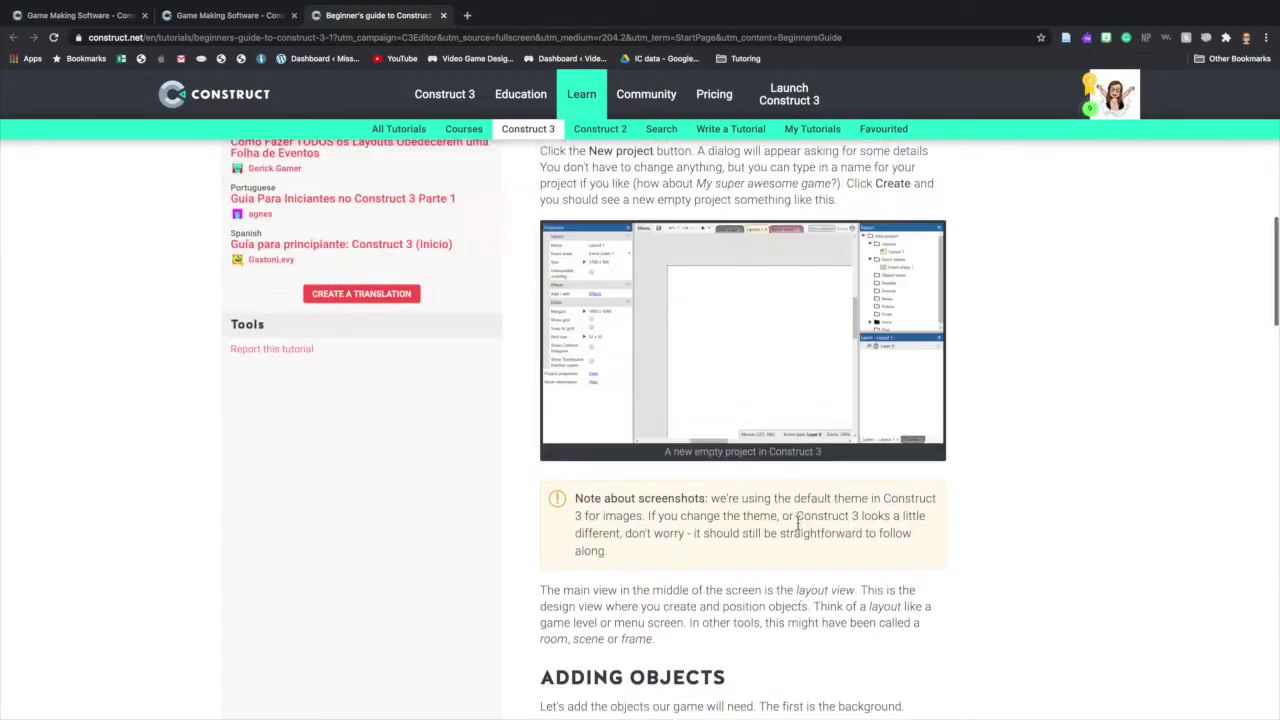
scroll(799, 520, "down", 2)
left_click(870, 424)
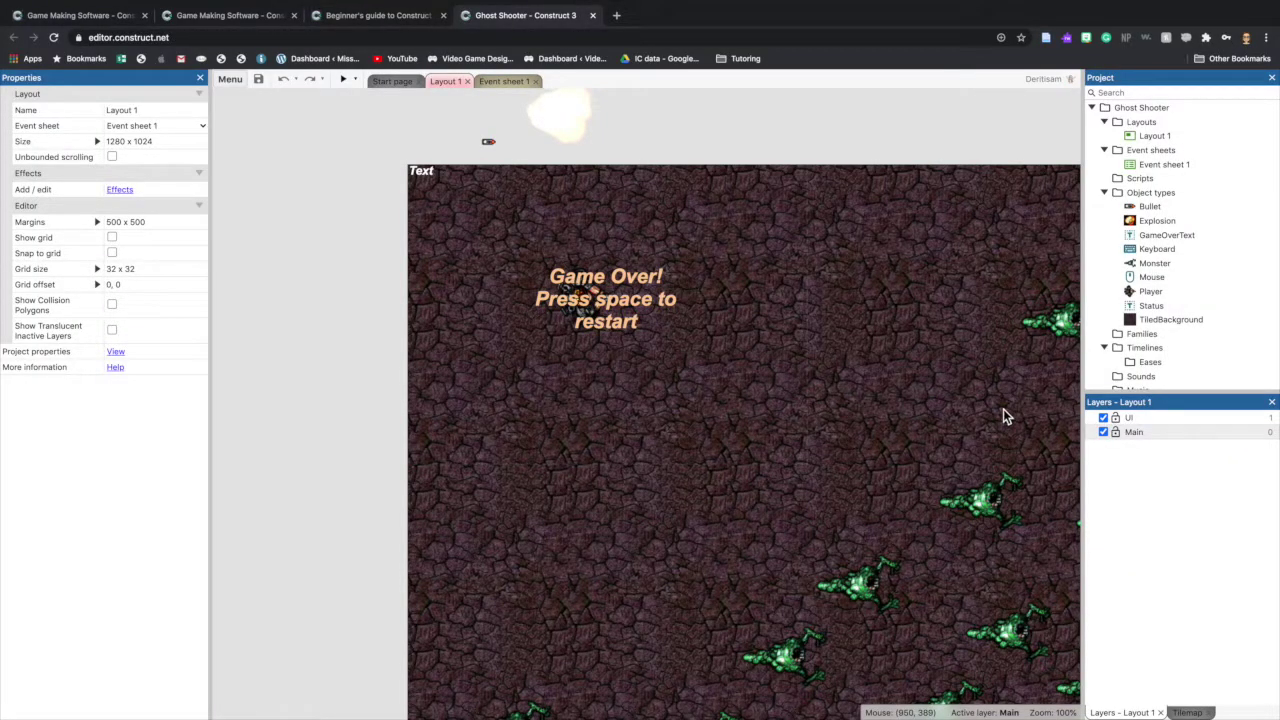
left_click(343, 82)
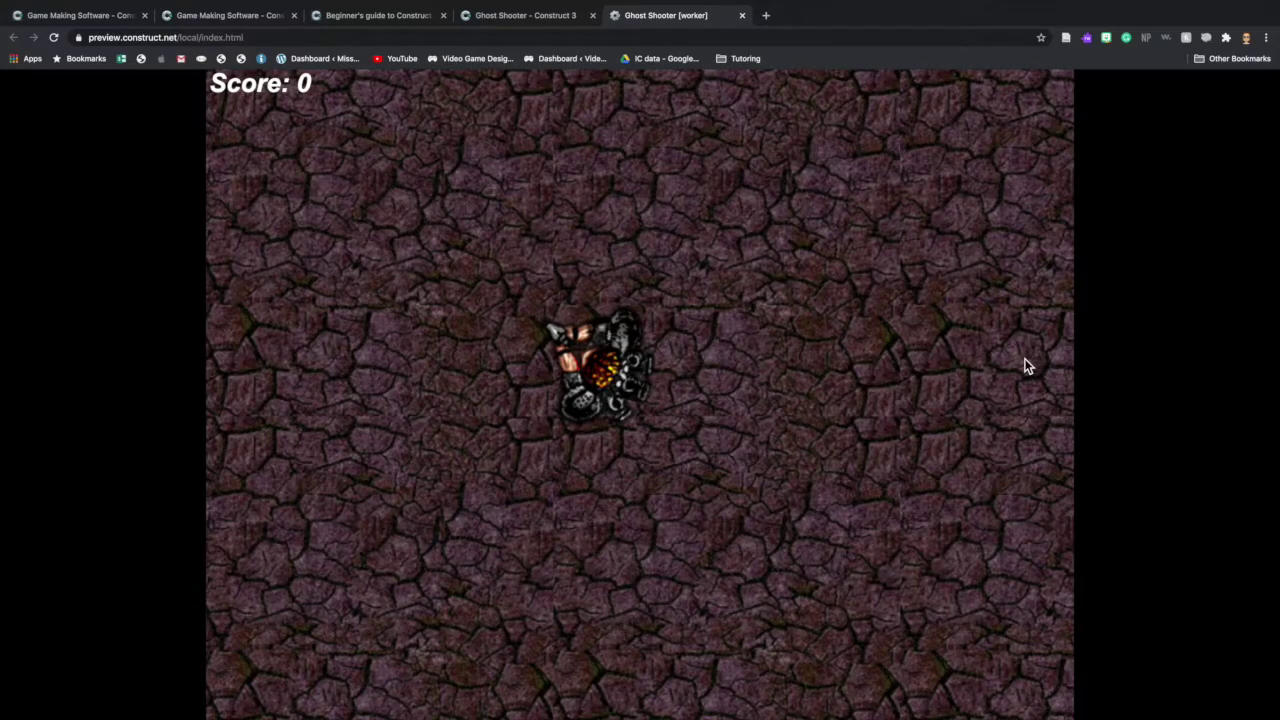
Try out the player's movement in the Ghost Shooter preview, moving left, up and down.
key("Left")
key("Down")
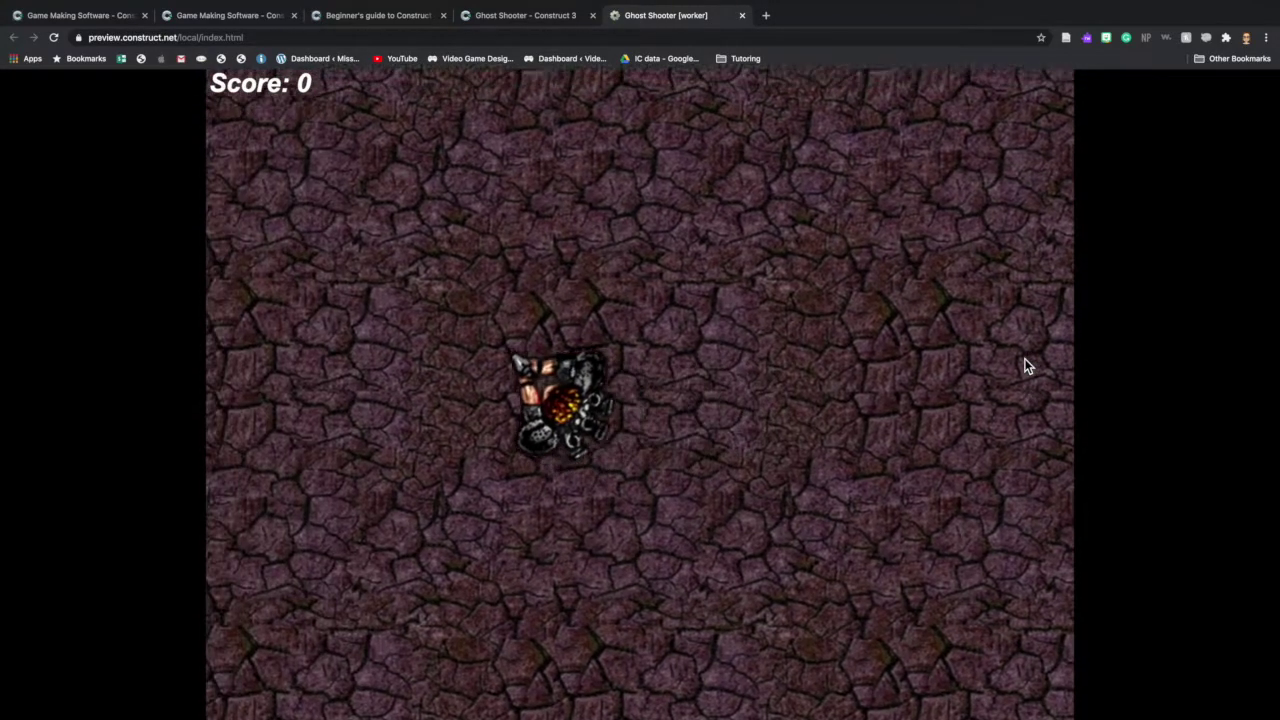
key("Up")
key("Down")
key("Left")
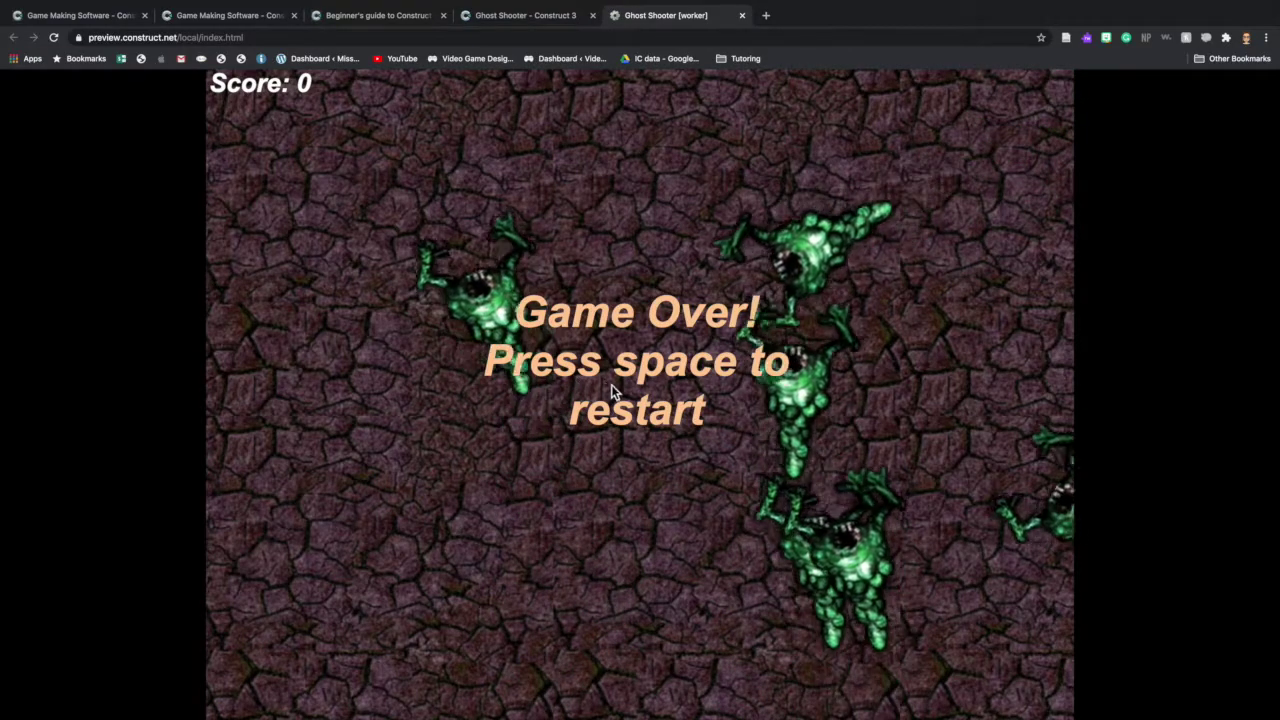
Restart the Ghost Shooter game and test shooting the monsters while moving the player.
key("space")
left_click(517, 258)
left_click(867, 523)
left_click(483, 200)
left_click(854, 534)
left_click(740, 557)
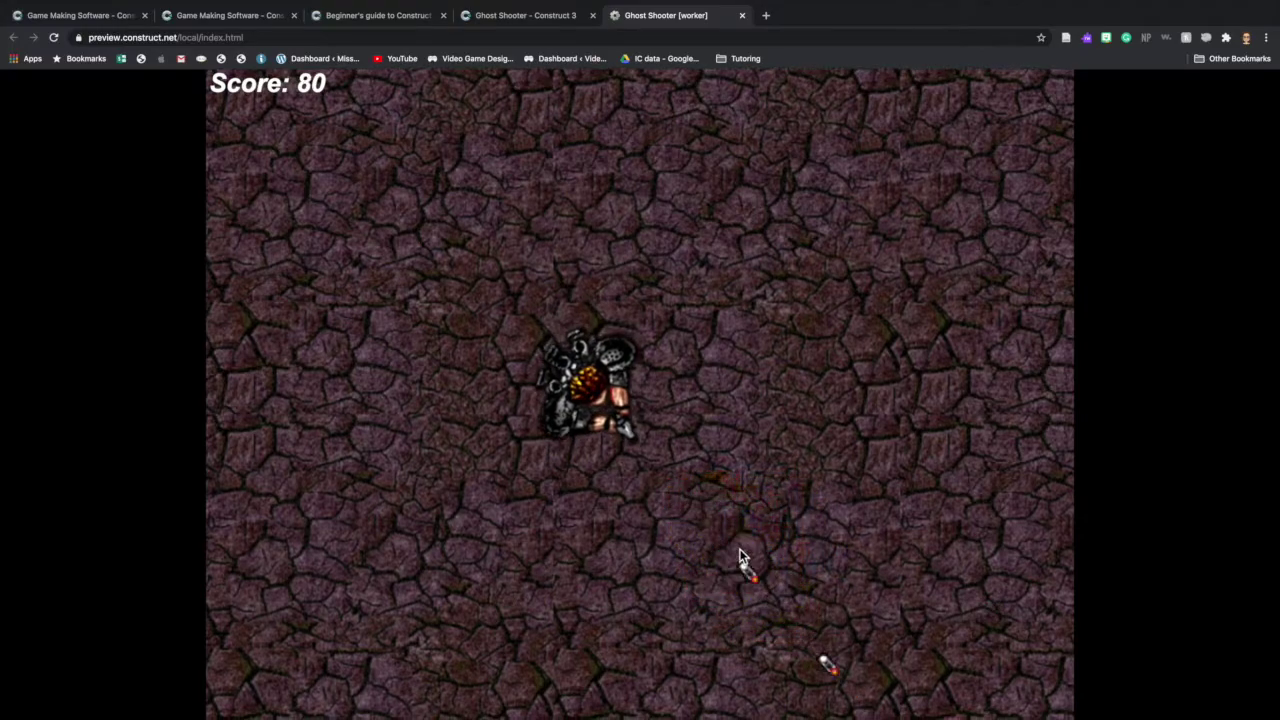
left_click(757, 380)
key("Up")
key("Left")
key("Down")
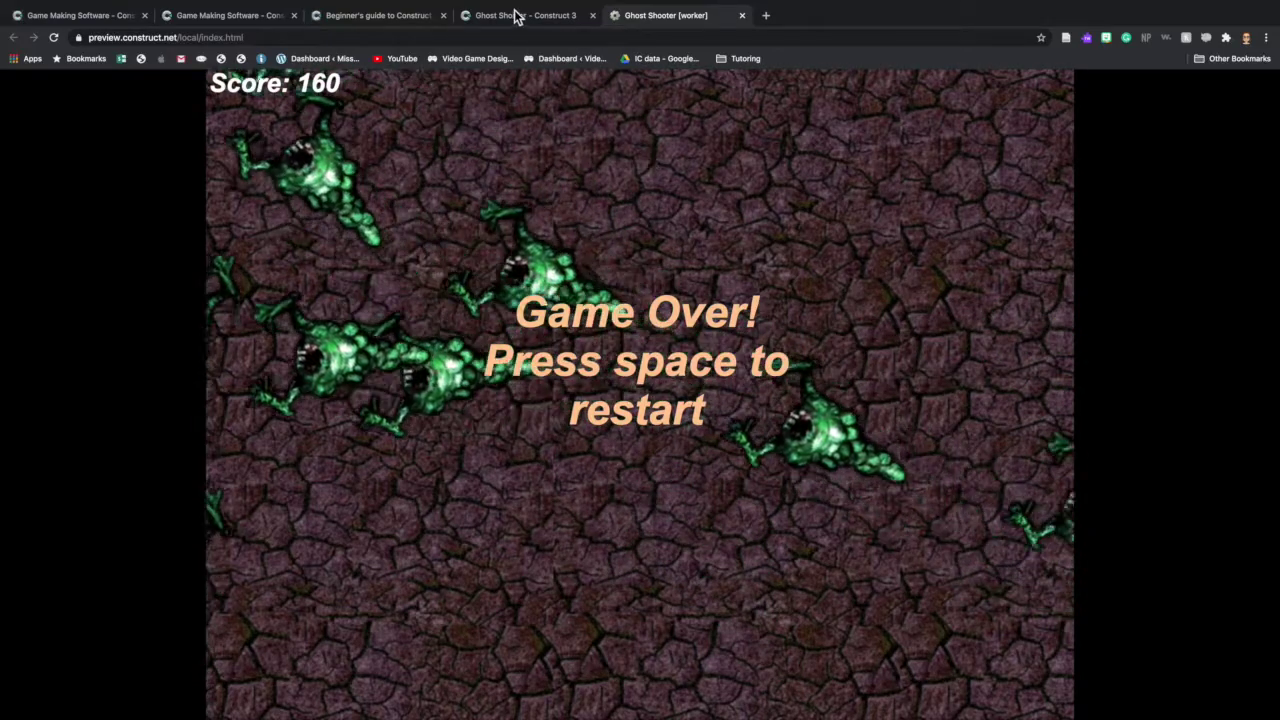
Create a new project named "Beginner's tutorial" from the editor's start page, keeping the default SD landscape 16:9 settings.
left_click(248, 17)
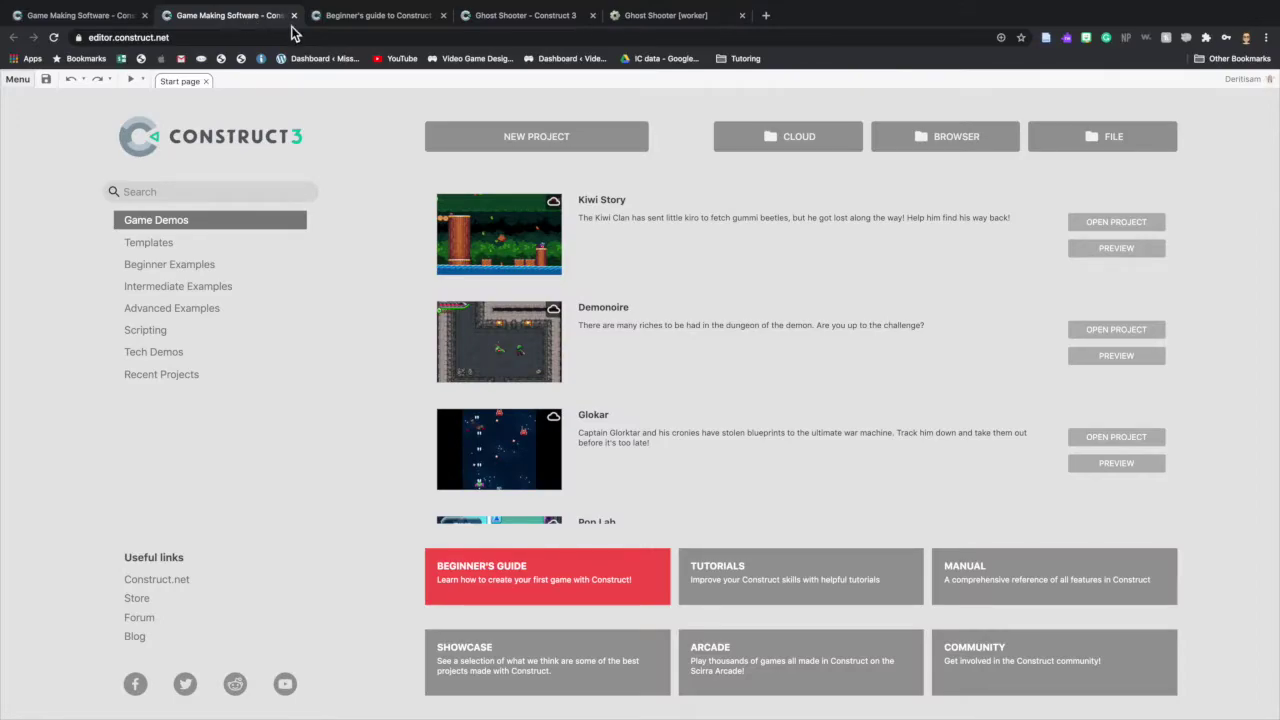
left_click(604, 148)
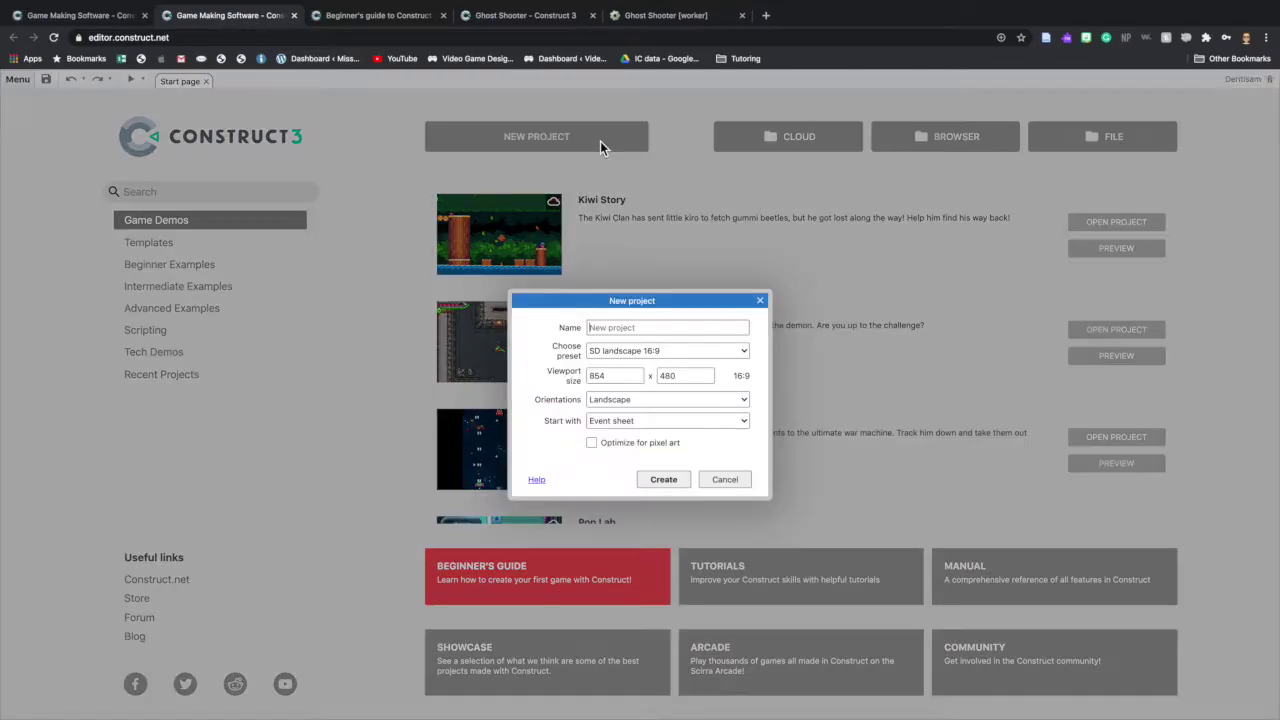
type("Beginner's tutorial")
left_click(661, 483)
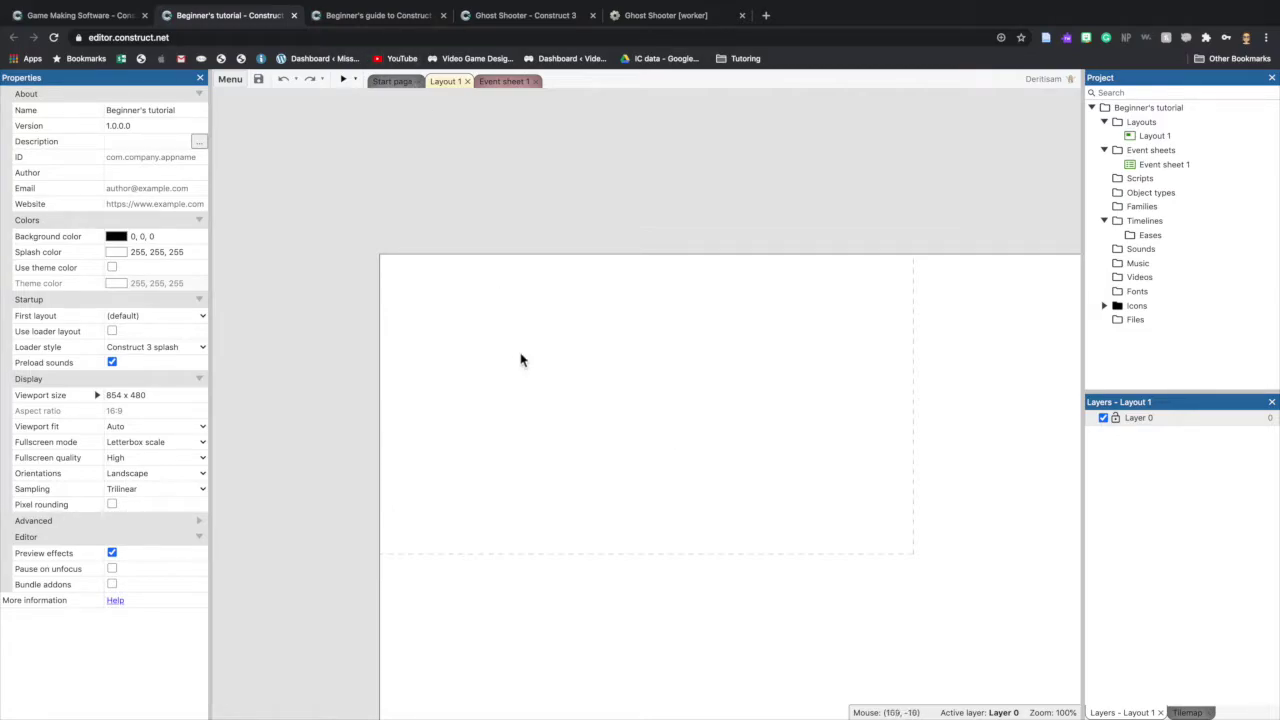
Examine the new project's layout view, event sheet and start page, ending on Layout 1.
left_click(751, 370)
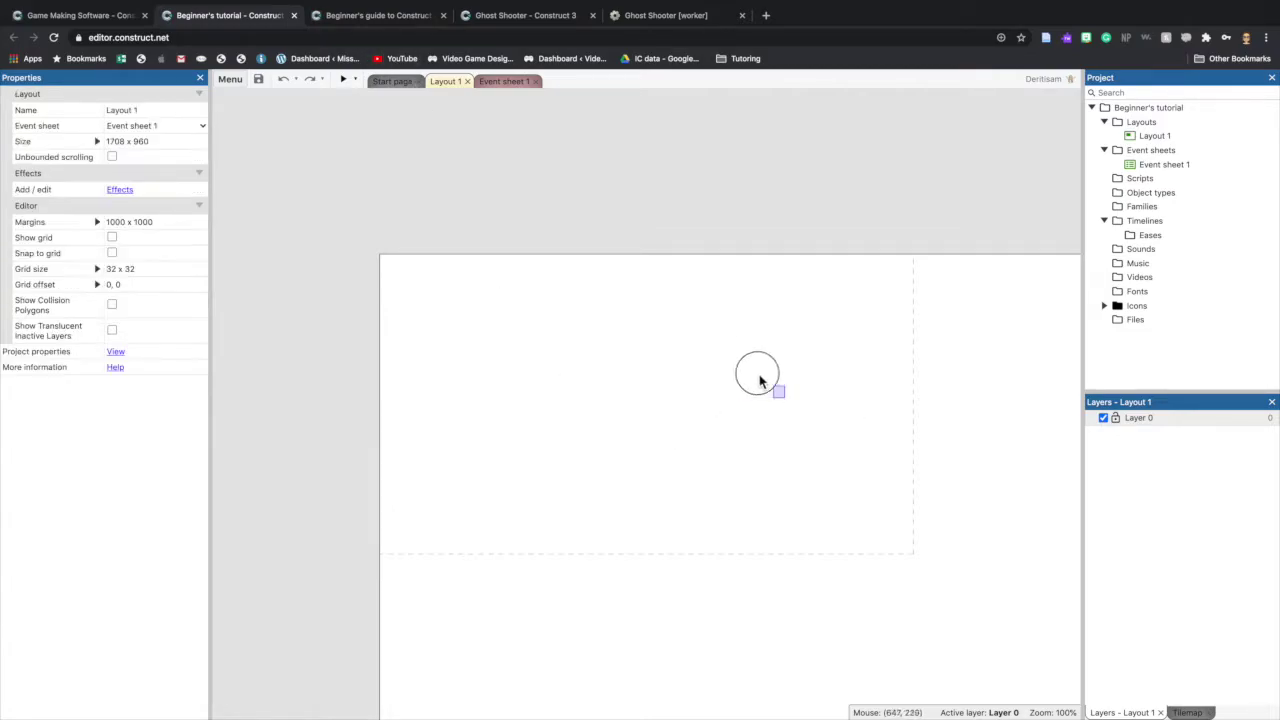
left_click(508, 81)
left_click(394, 83)
left_click(447, 84)
left_click(478, 82)
left_click(440, 84)
left_click(480, 82)
left_click(442, 81)
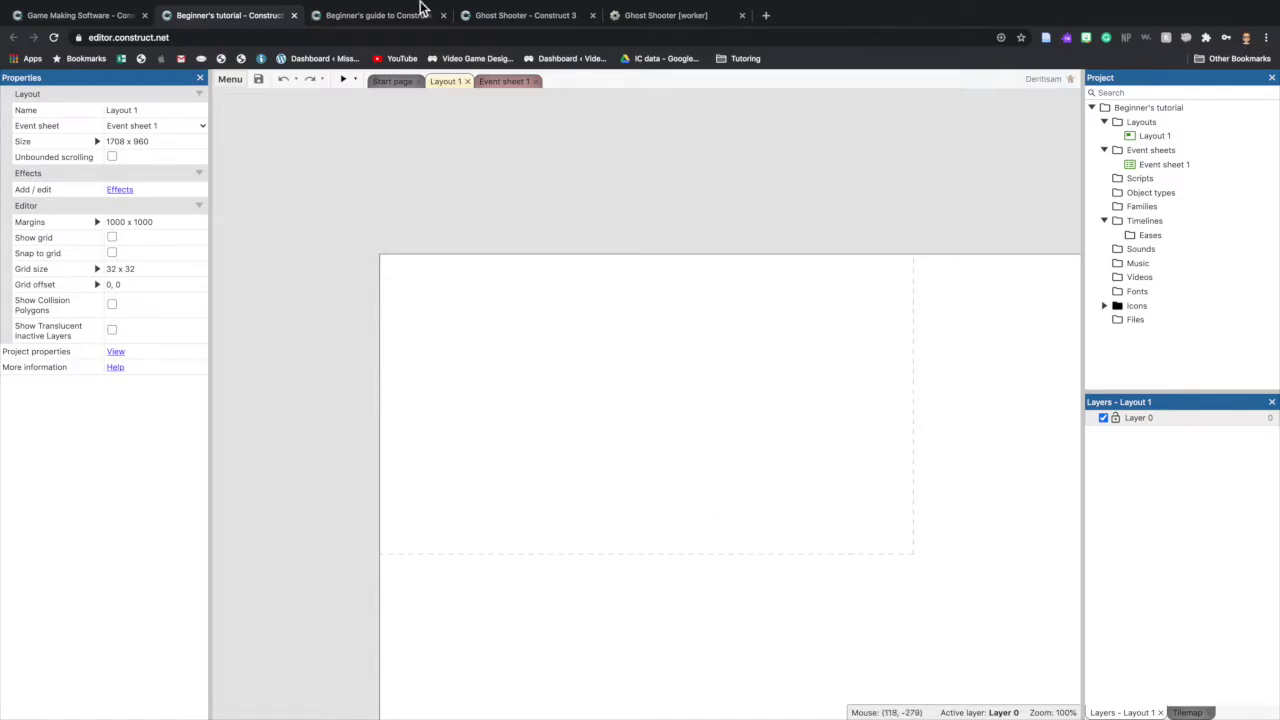
Save the tiled background image from the guide's Adding Objects section to the Desktop as the PNG file "background".
left_click(352, 18)
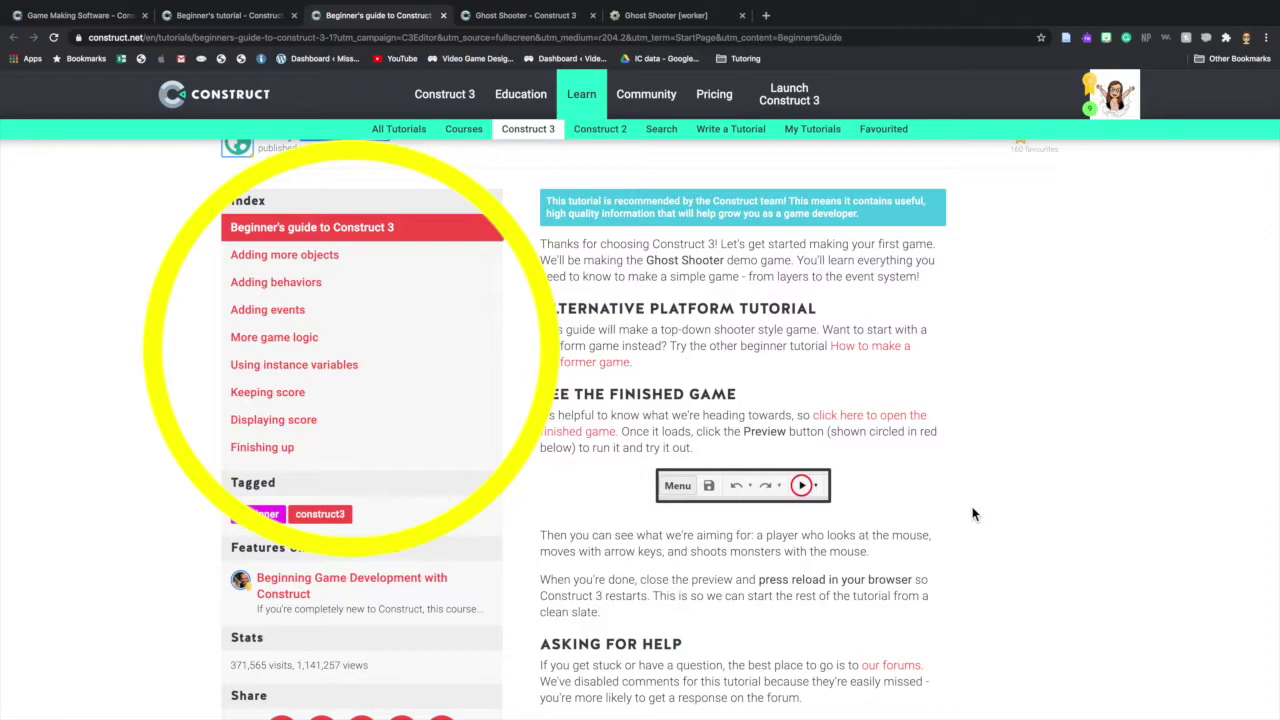
scroll(972, 514, "down", 3)
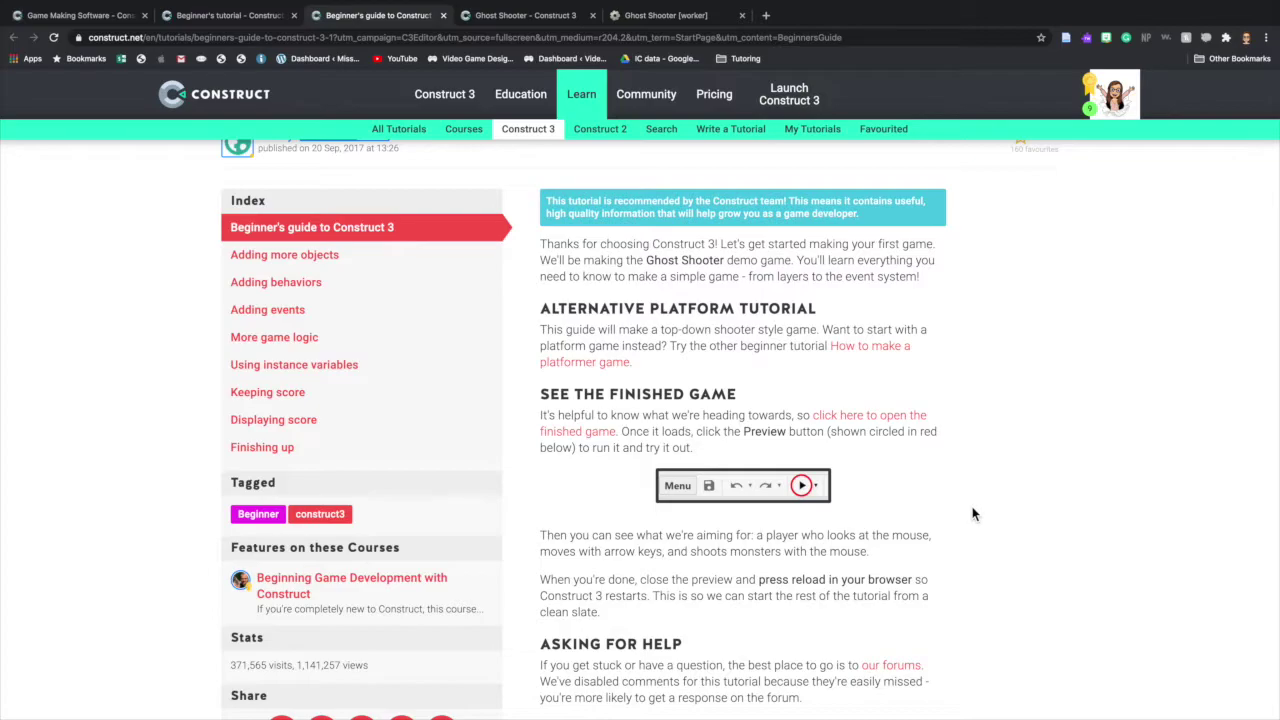
scroll(970, 513, "down", 15)
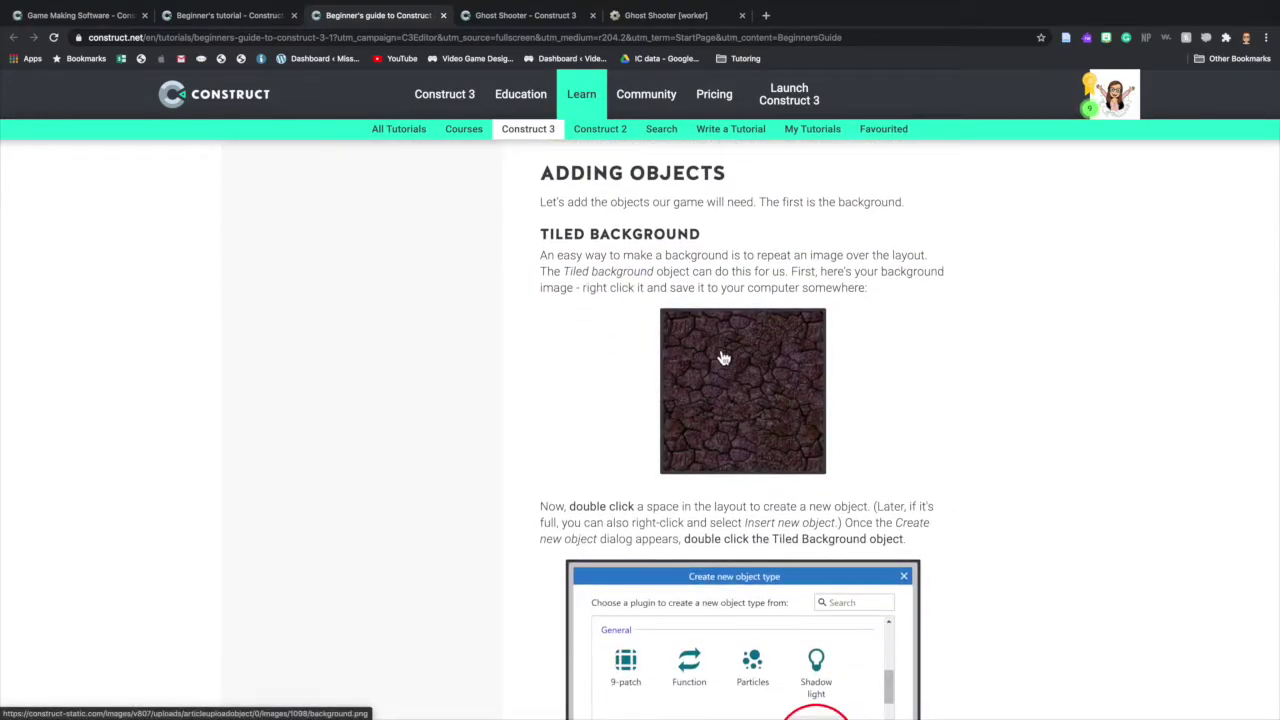
scroll(789, 371, "down", 1)
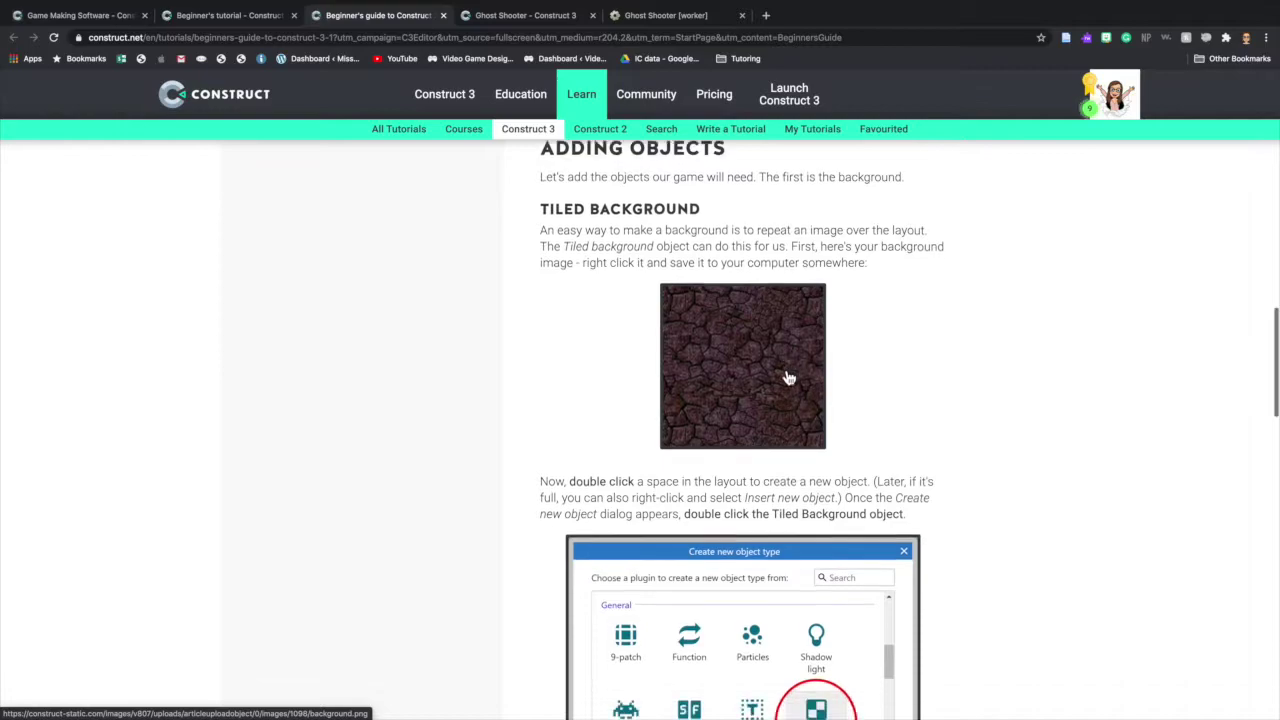
right_click(716, 343)
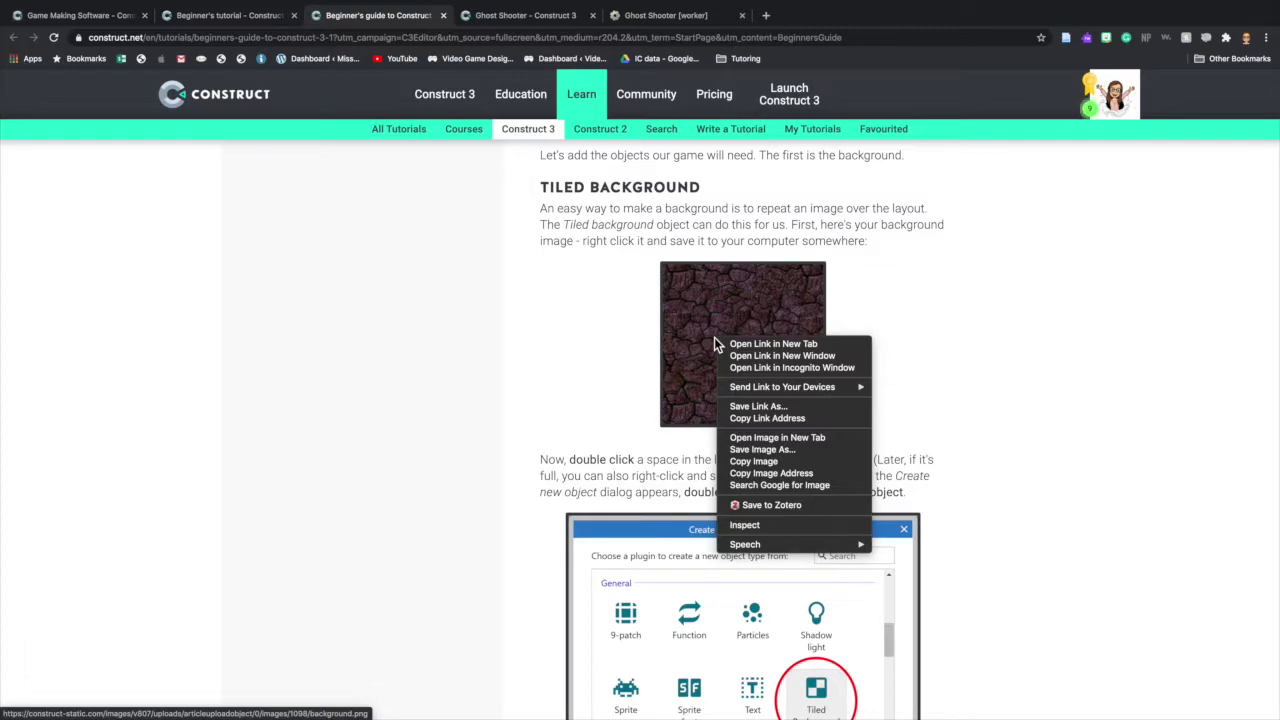
left_click(793, 451)
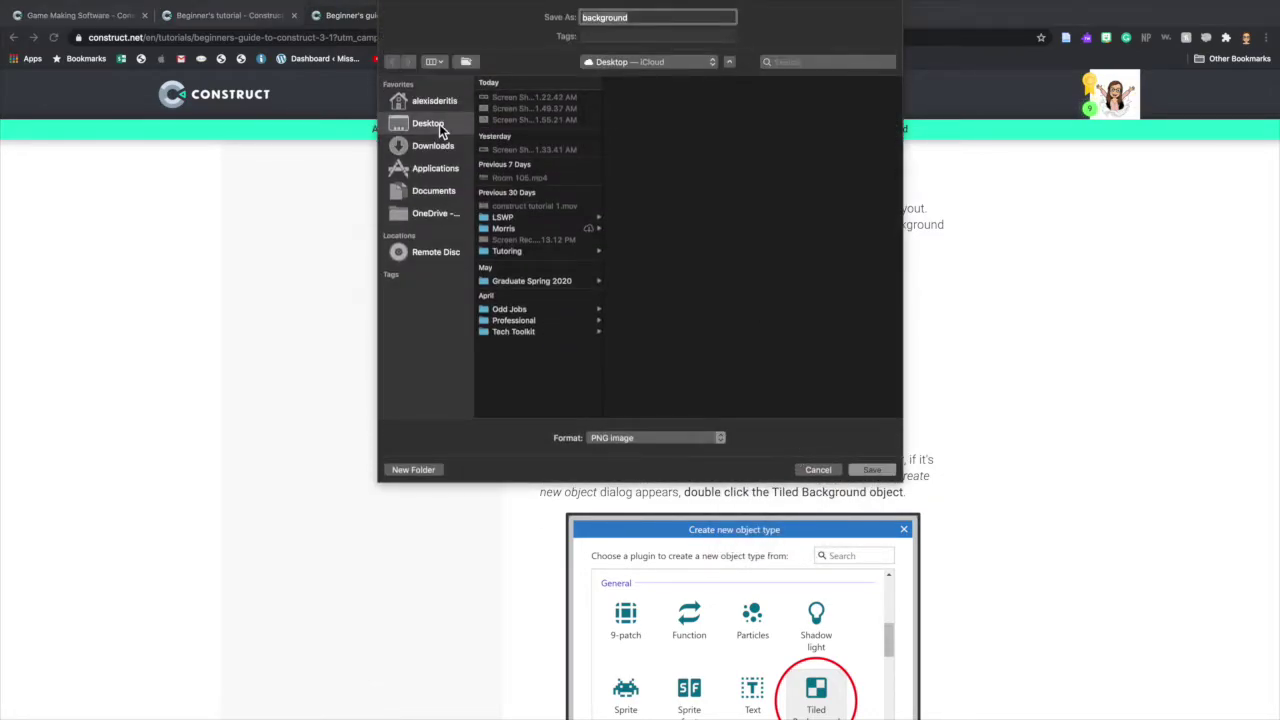
left_click(866, 470)
Tidy the desktop by moving the four screenshots near the folders and background.png into their place, and close the image's preview window.
key("ctrl+Left")
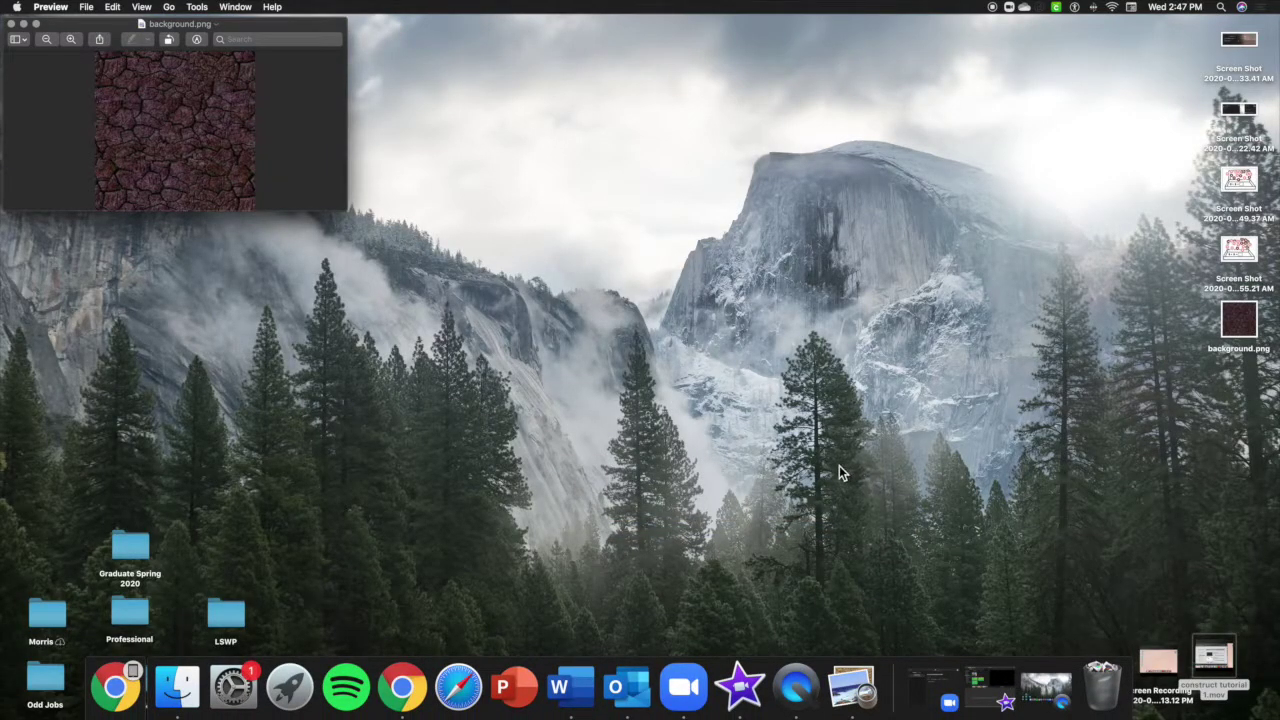
left_click_drag(1200, 28, 236, 517)
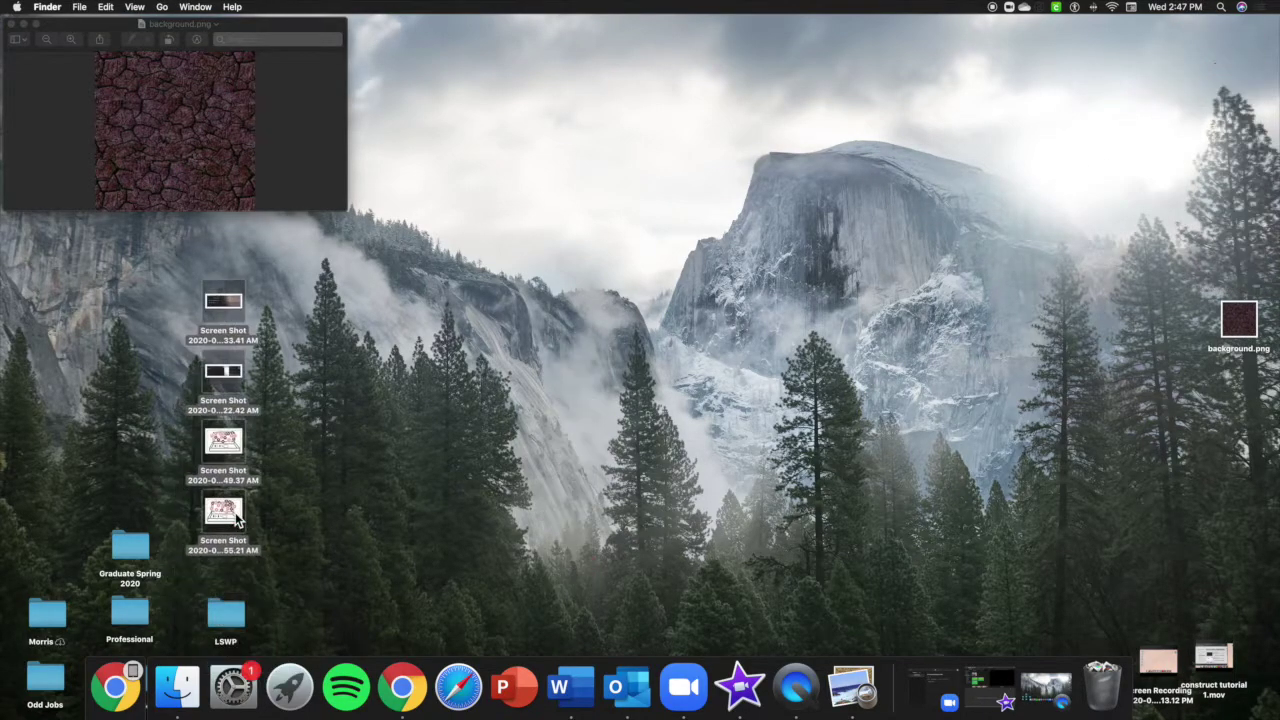
left_click_drag(1238, 325, 1228, 62)
left_click(10, 22)
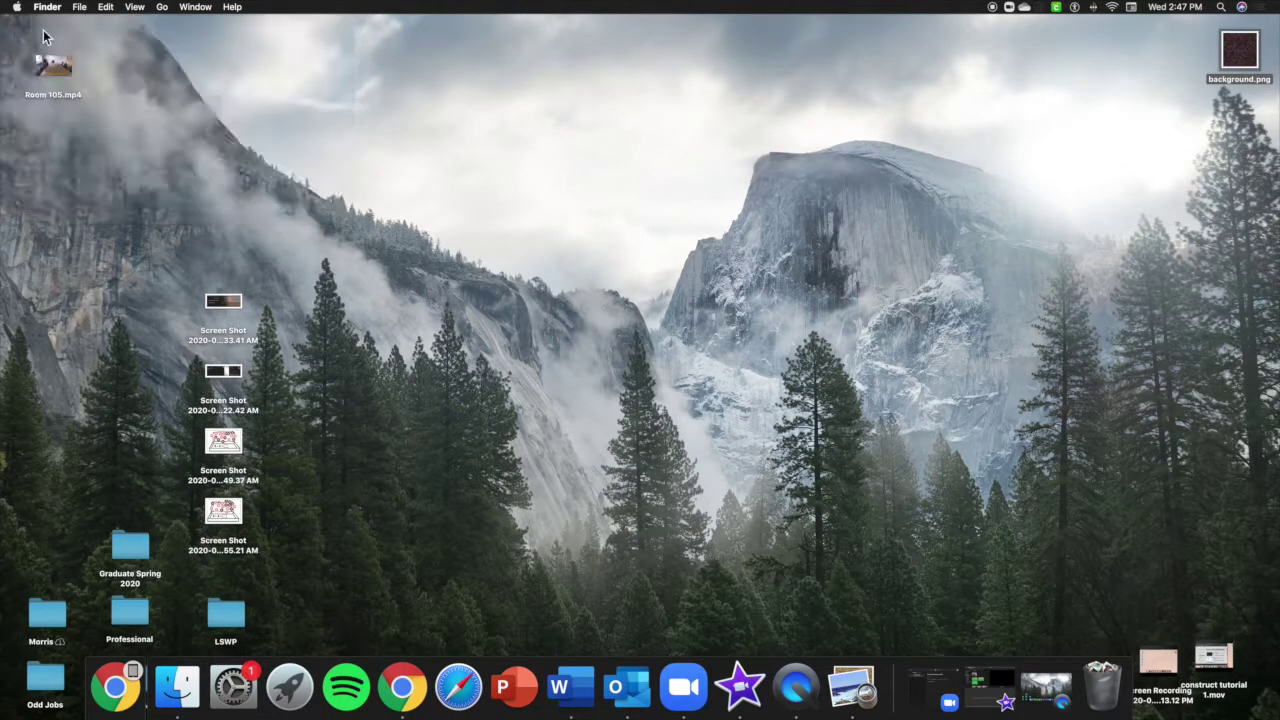
Switch back to Chrome, read the guide's Tiled Background instructions, and return to the Beginner's tutorial project.
left_click(402, 686)
scroll(914, 388, "down", 2)
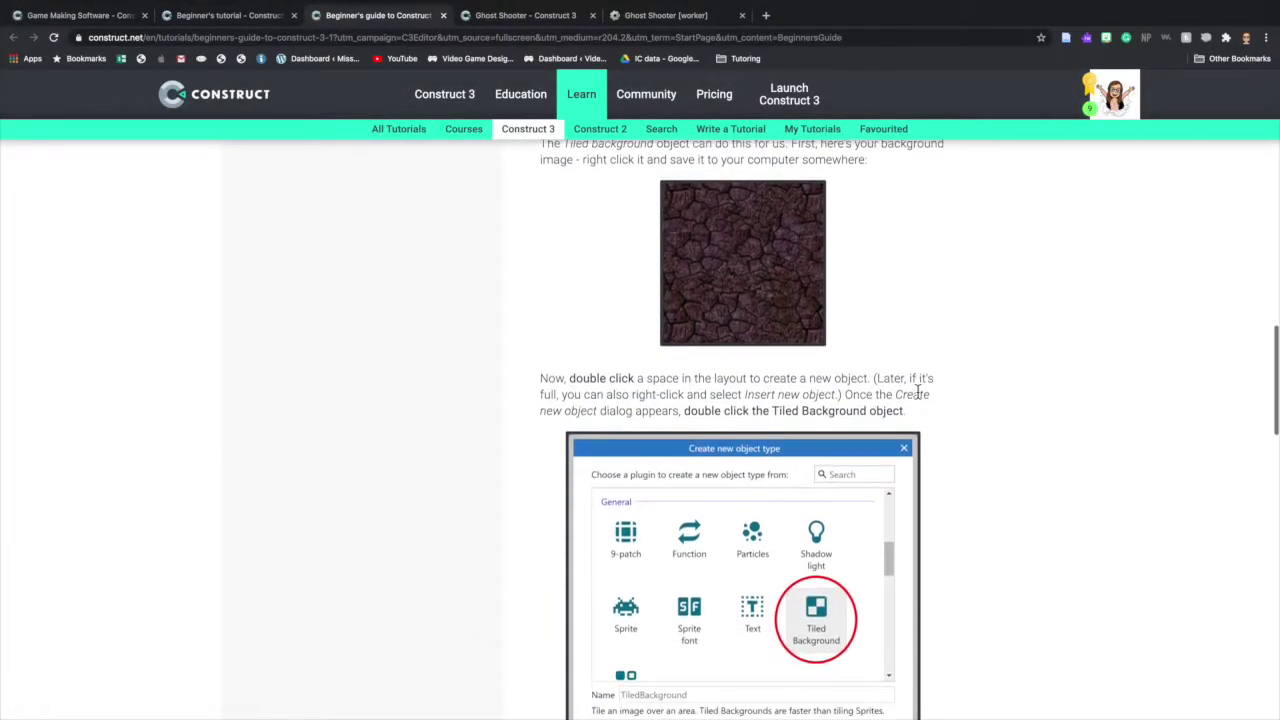
scroll(917, 392, "down", 2)
left_click(230, 16)
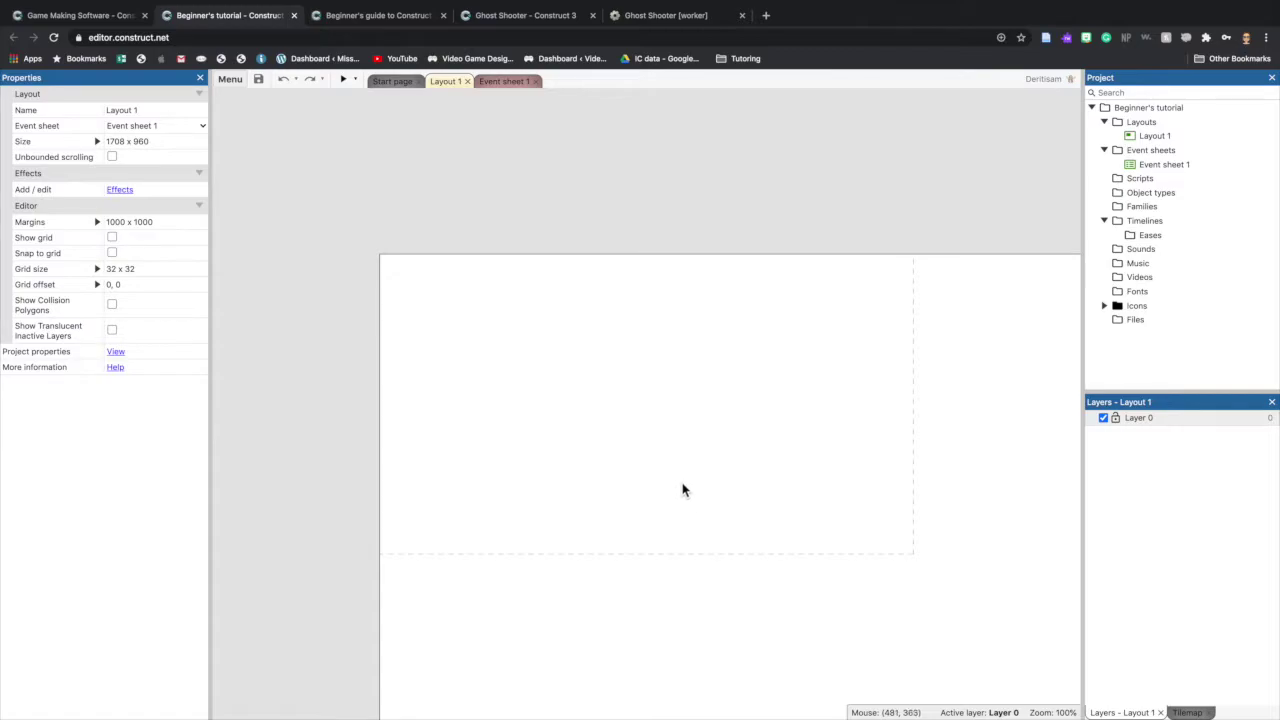
Insert a Tiled Background object into Layout 1, placing it in the empty area at about 531, 320.
double_click(583, 381)
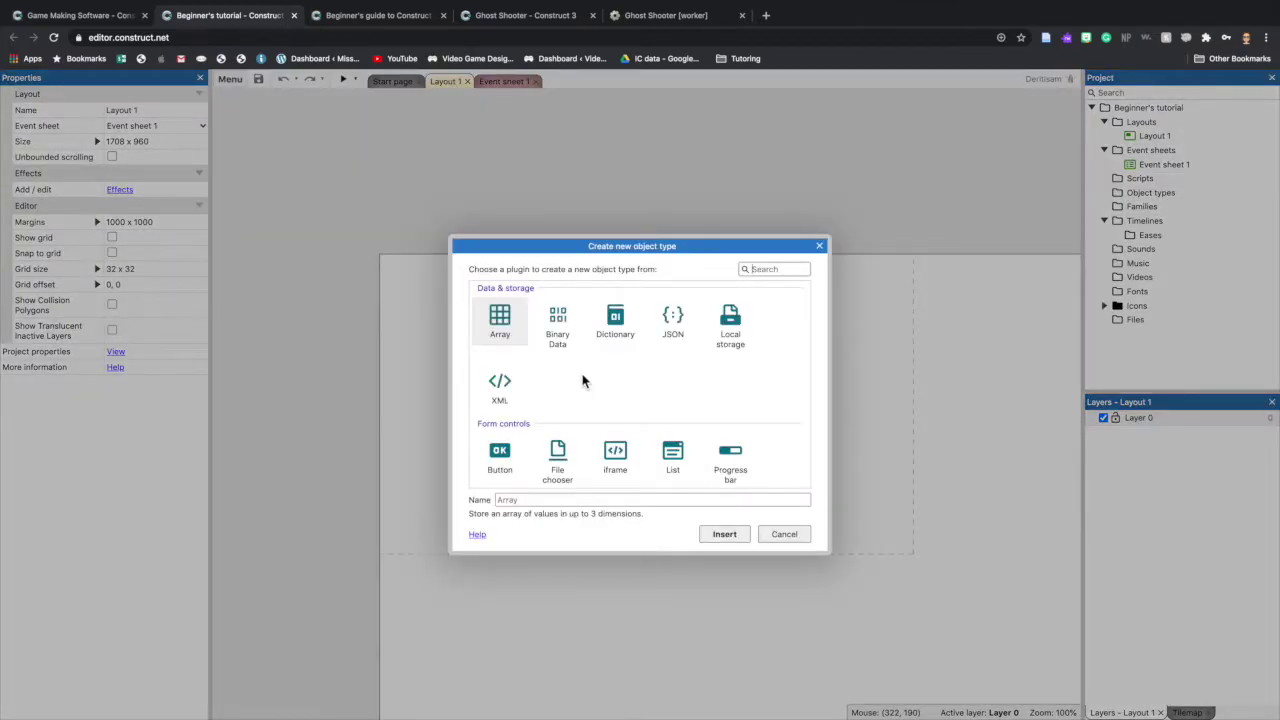
scroll(583, 380, "down", 5)
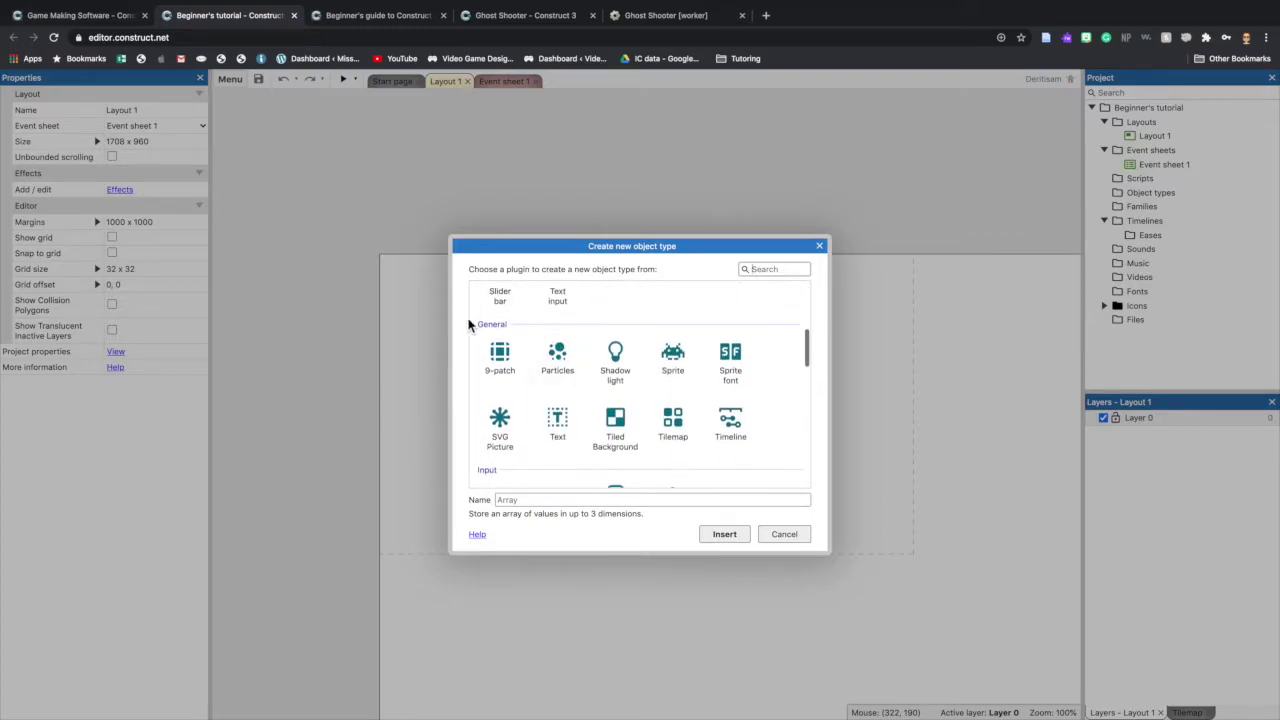
left_click(620, 440)
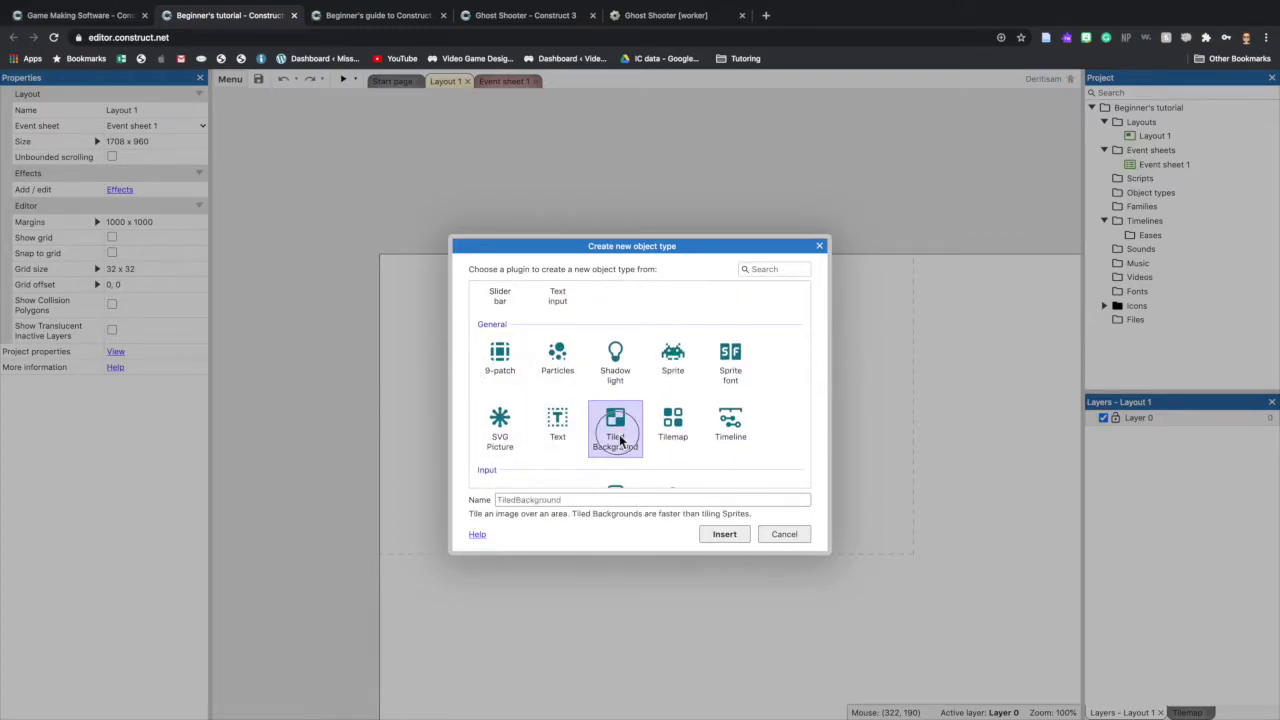
double_click(620, 440)
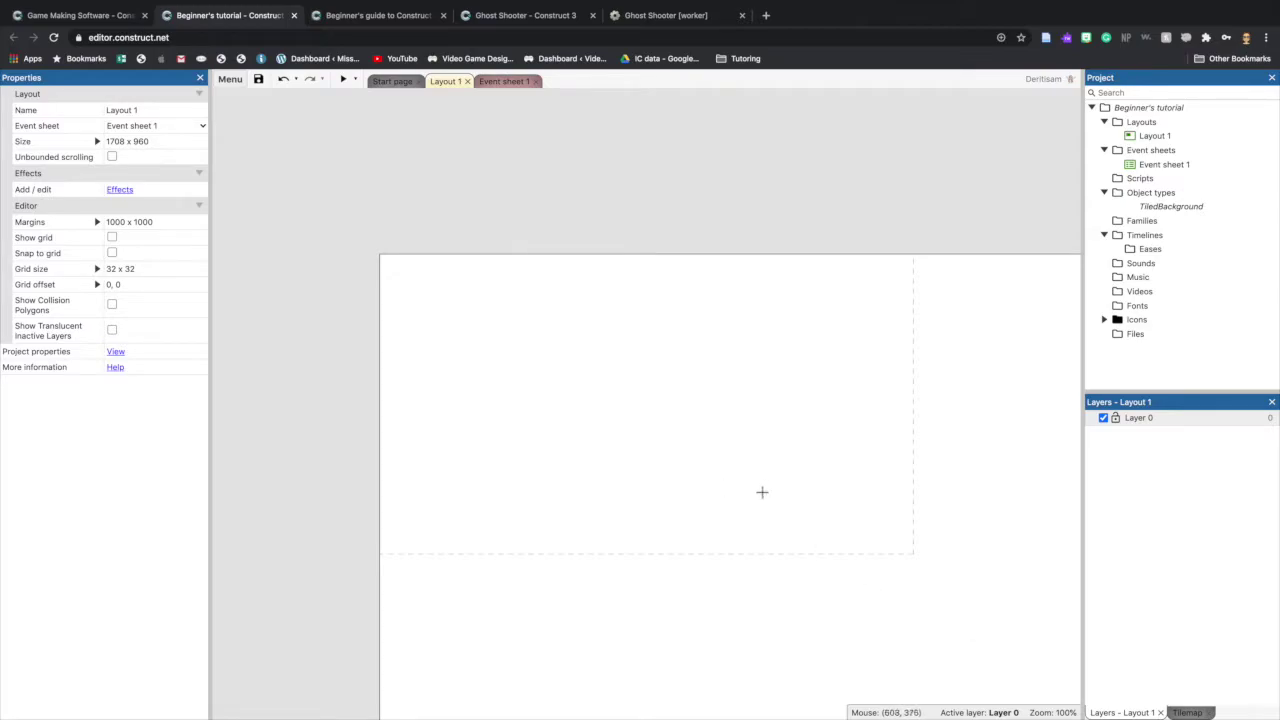
left_click(920, 613)
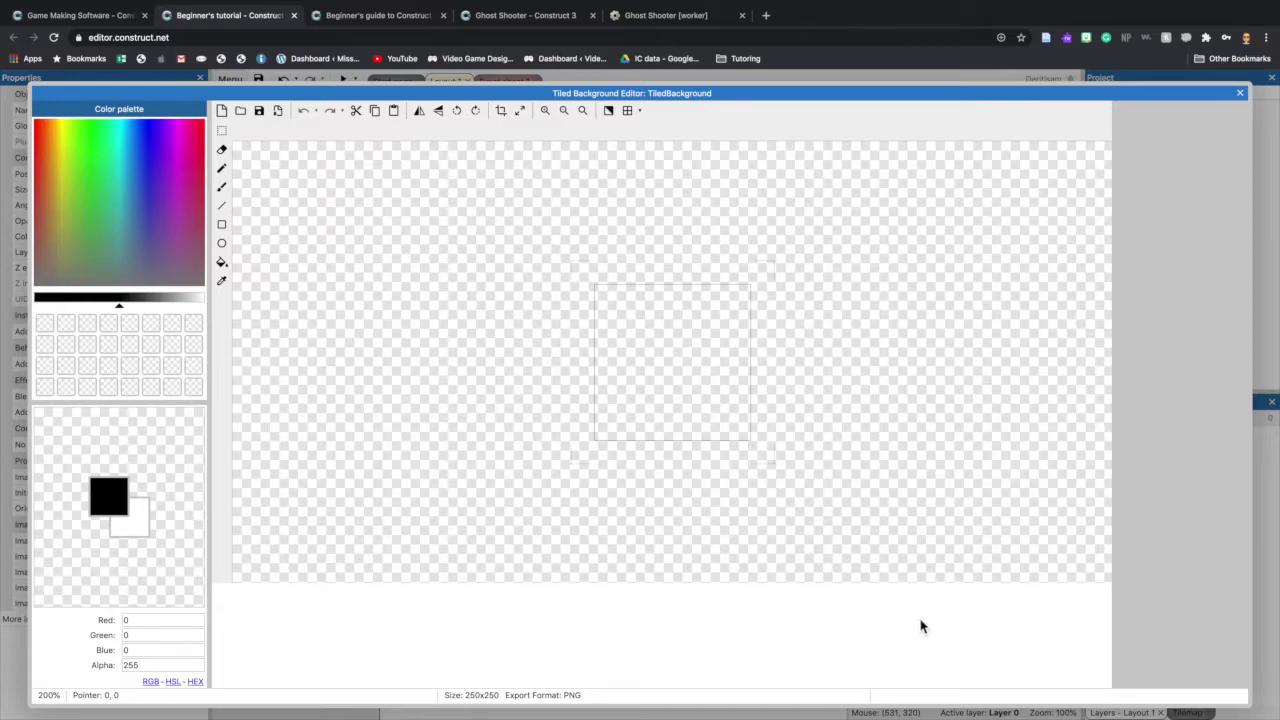
Load background.png from the Desktop as the tiled background's image and close the image editor.
left_click(242, 113)
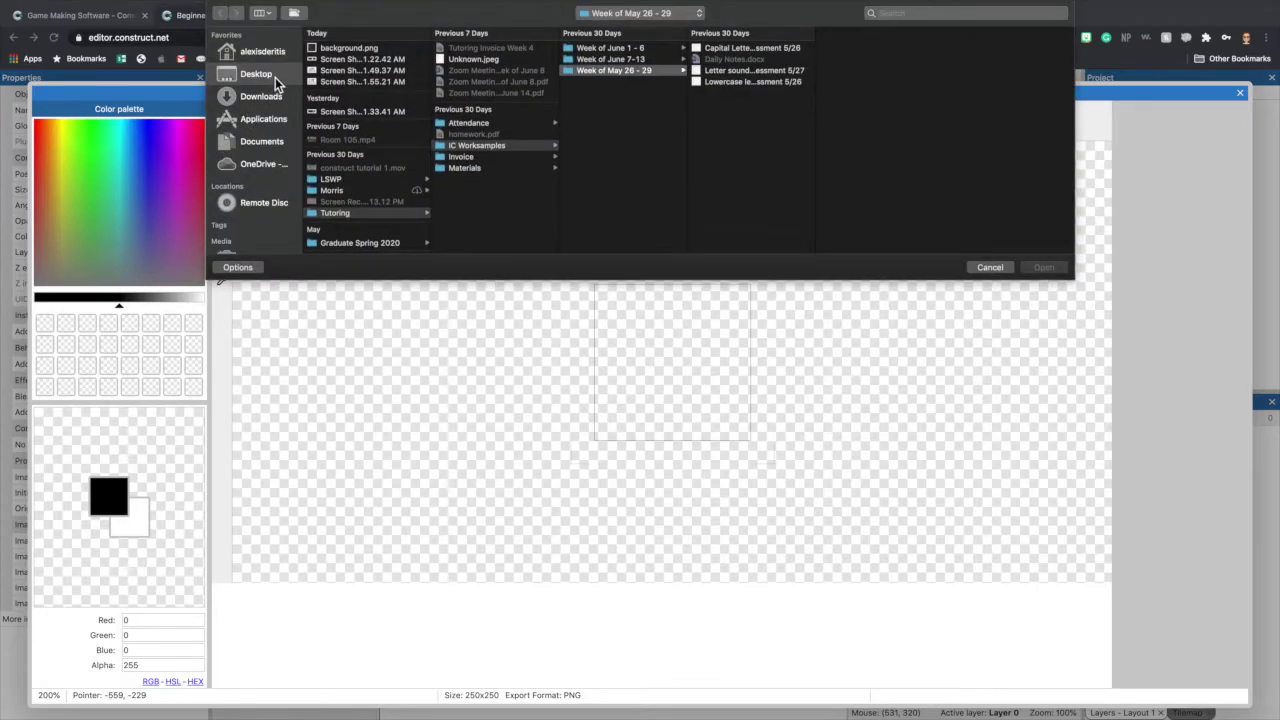
left_click(257, 74)
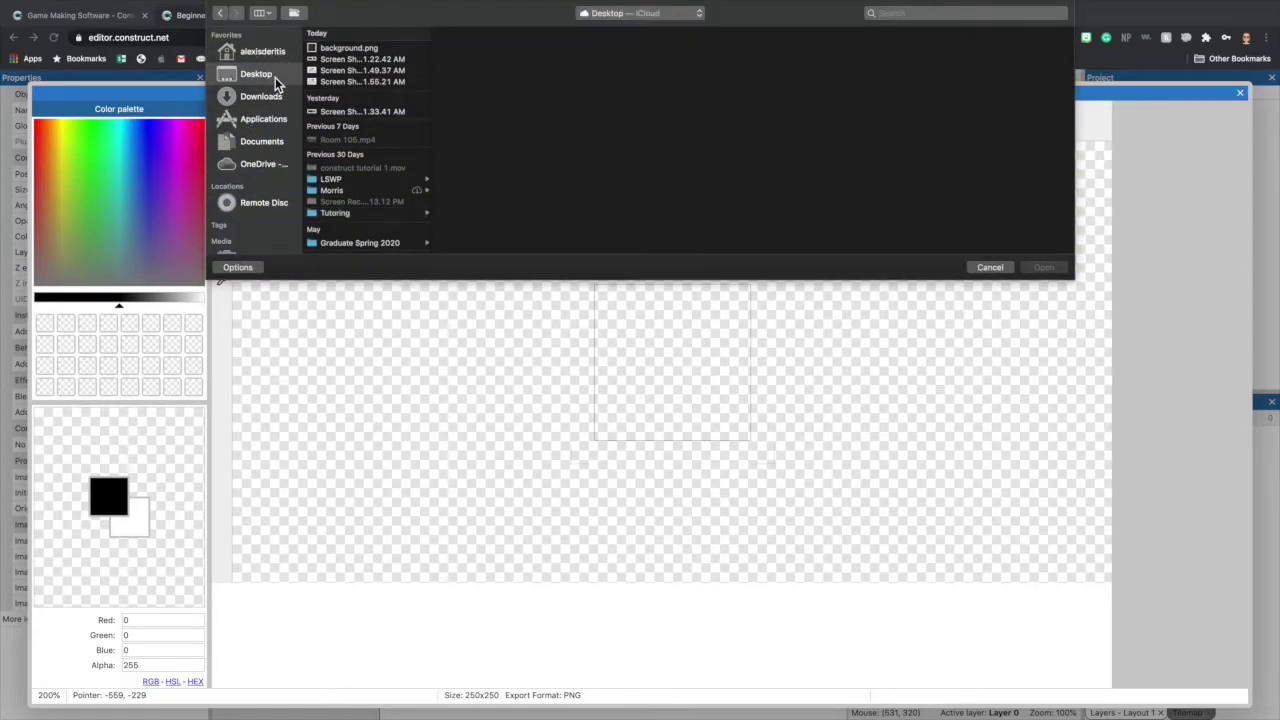
left_click(385, 49)
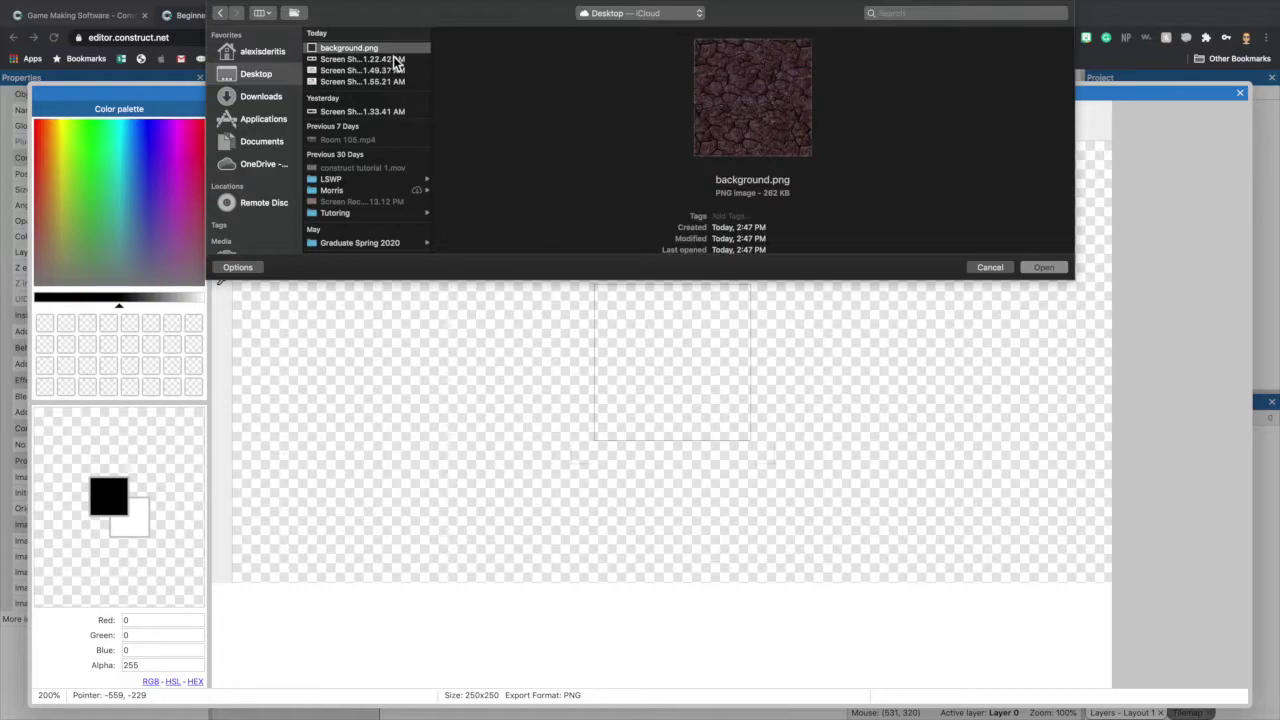
left_click(1043, 268)
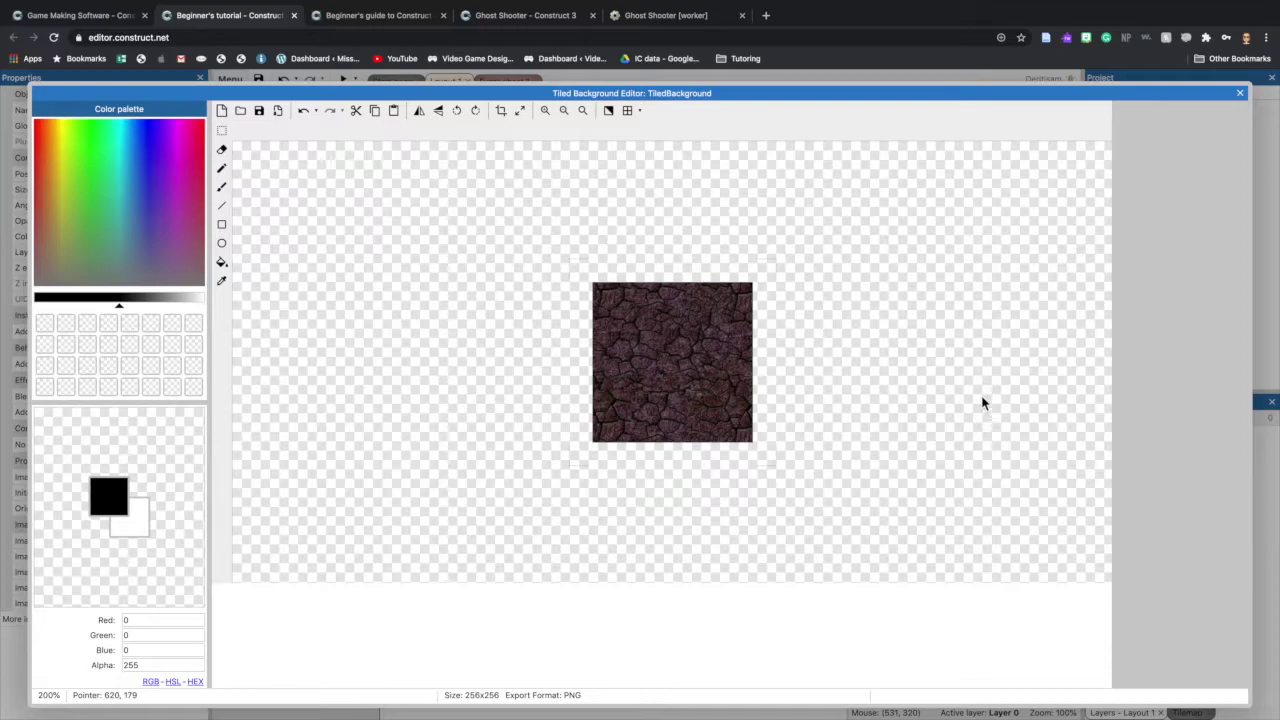
left_click(1240, 93)
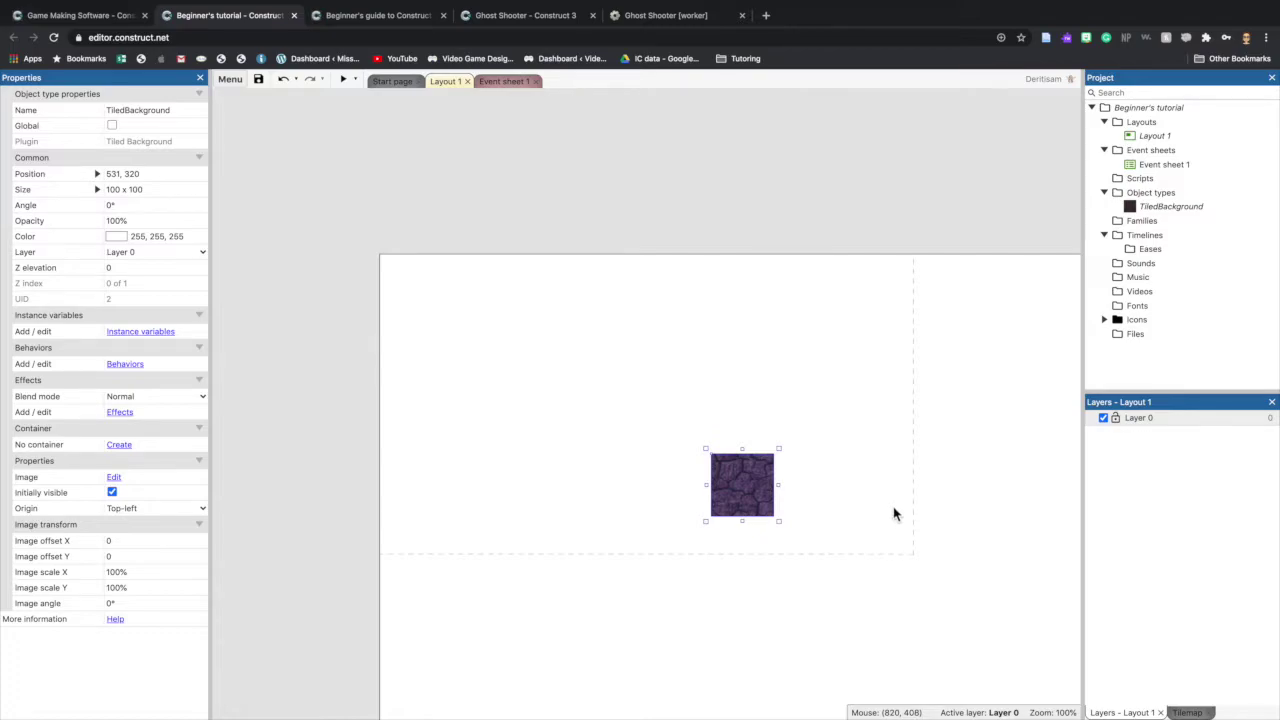
Set the tiled background's position to 0, 0 and its size to 1708 x 960 so it covers the layout.
scroll(893, 514, "down", 5, "ctrl")
left_click(911, 483)
scroll(981, 510, "down", 1)
scroll(981, 510, "up", 2, "ctrl")
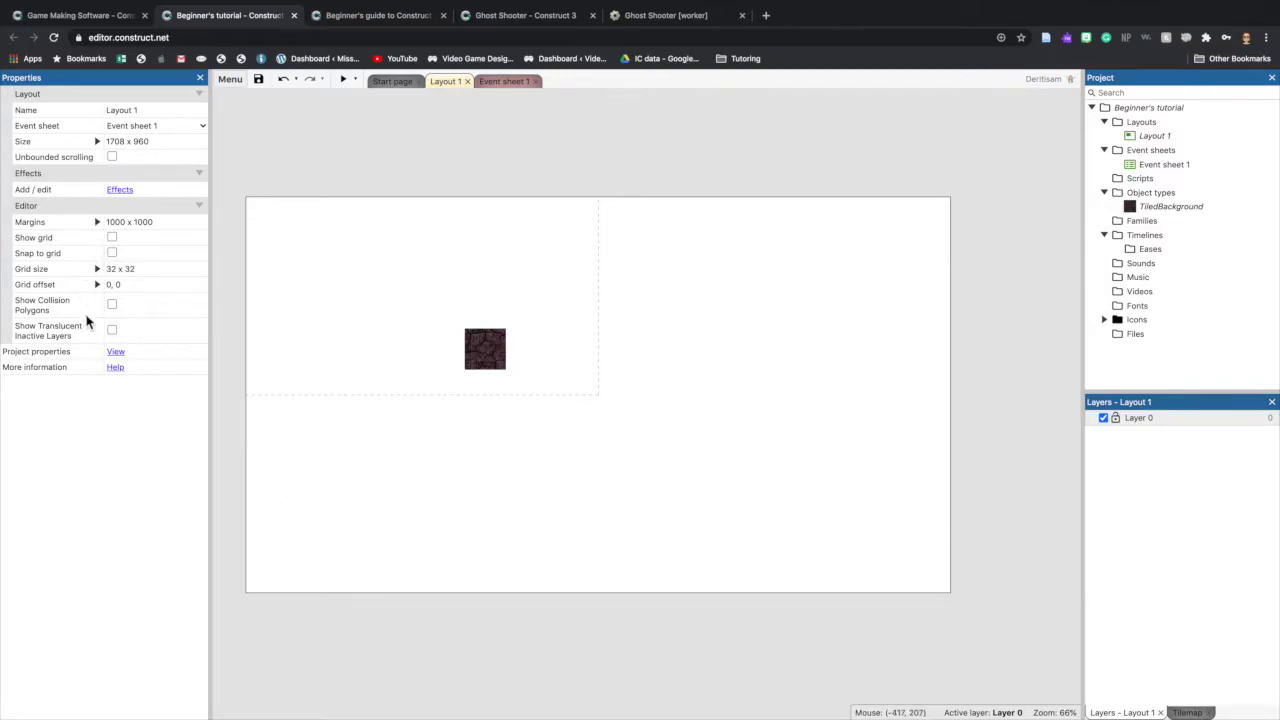
left_click(500, 358)
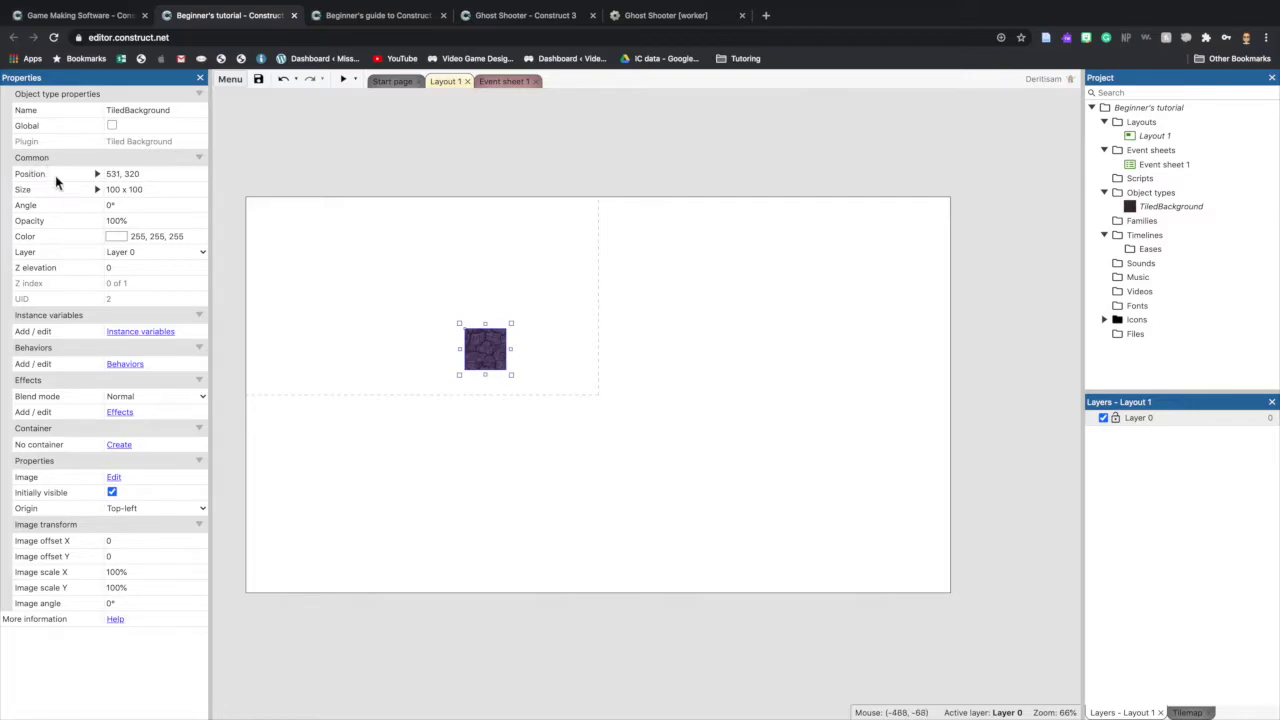
left_click(112, 174)
type("0, 0")
key("Tab")
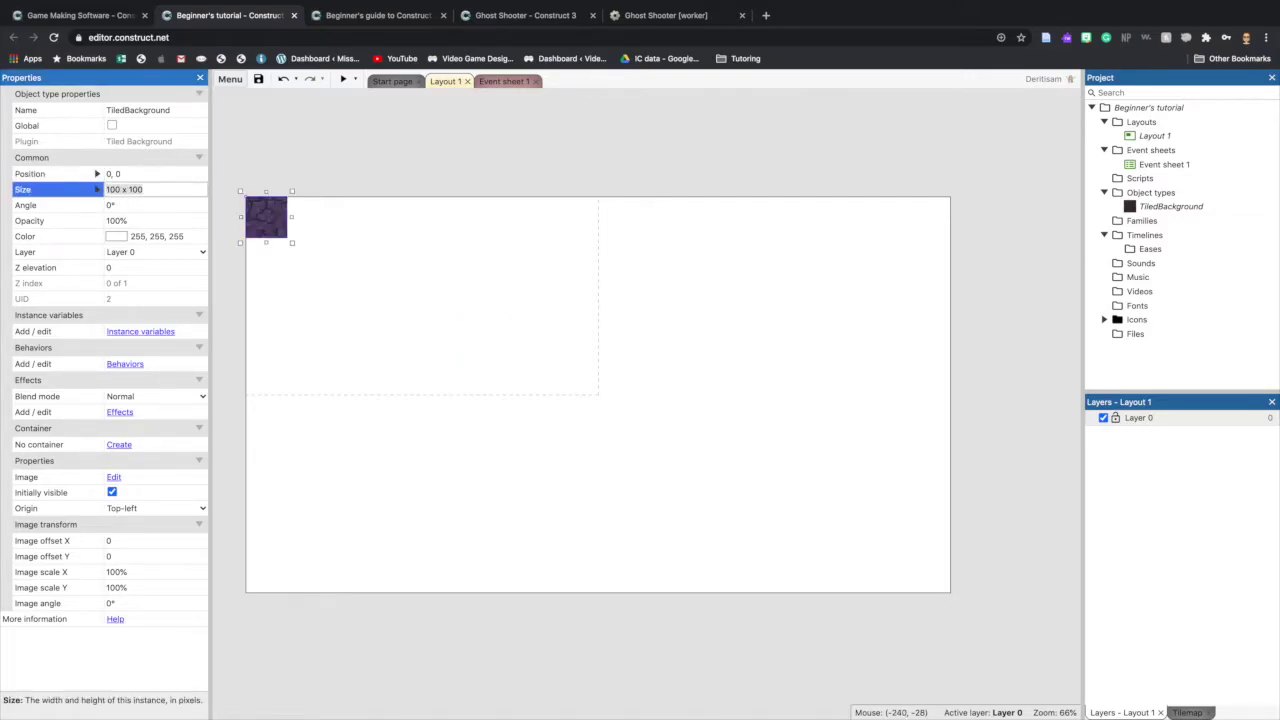
type("1708 x 960")
key("Tab")
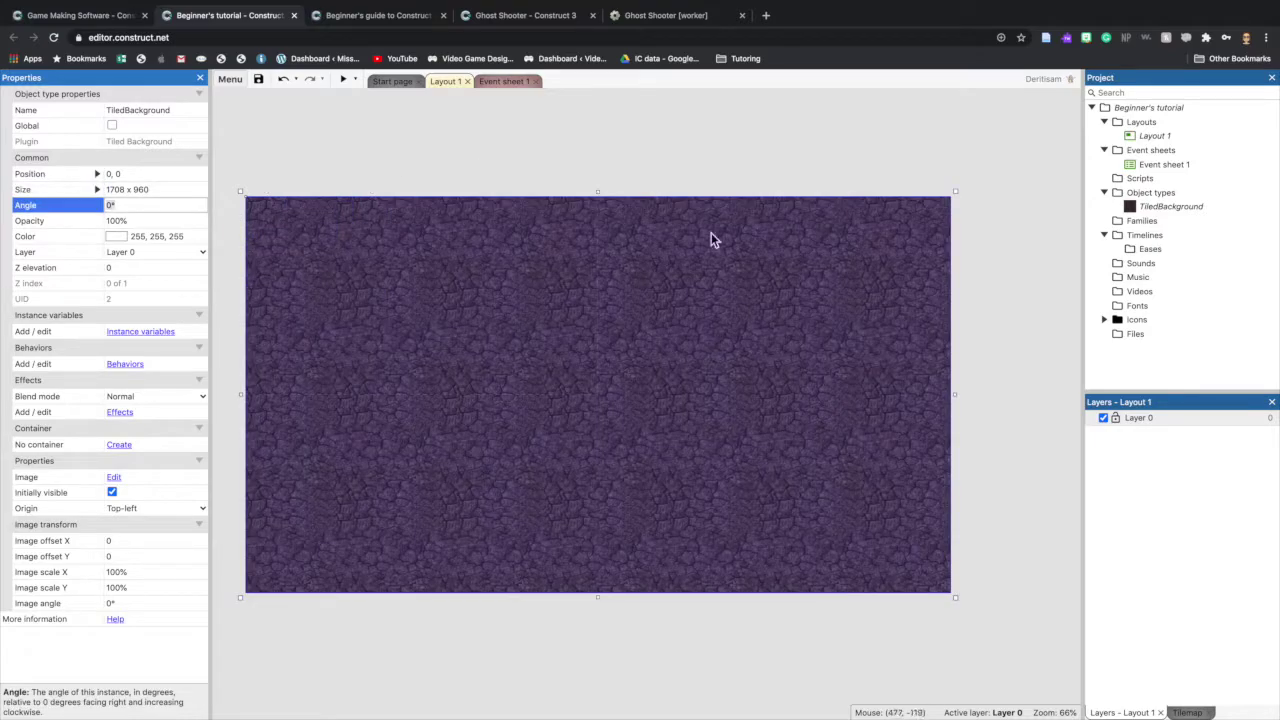
left_click(544, 396)
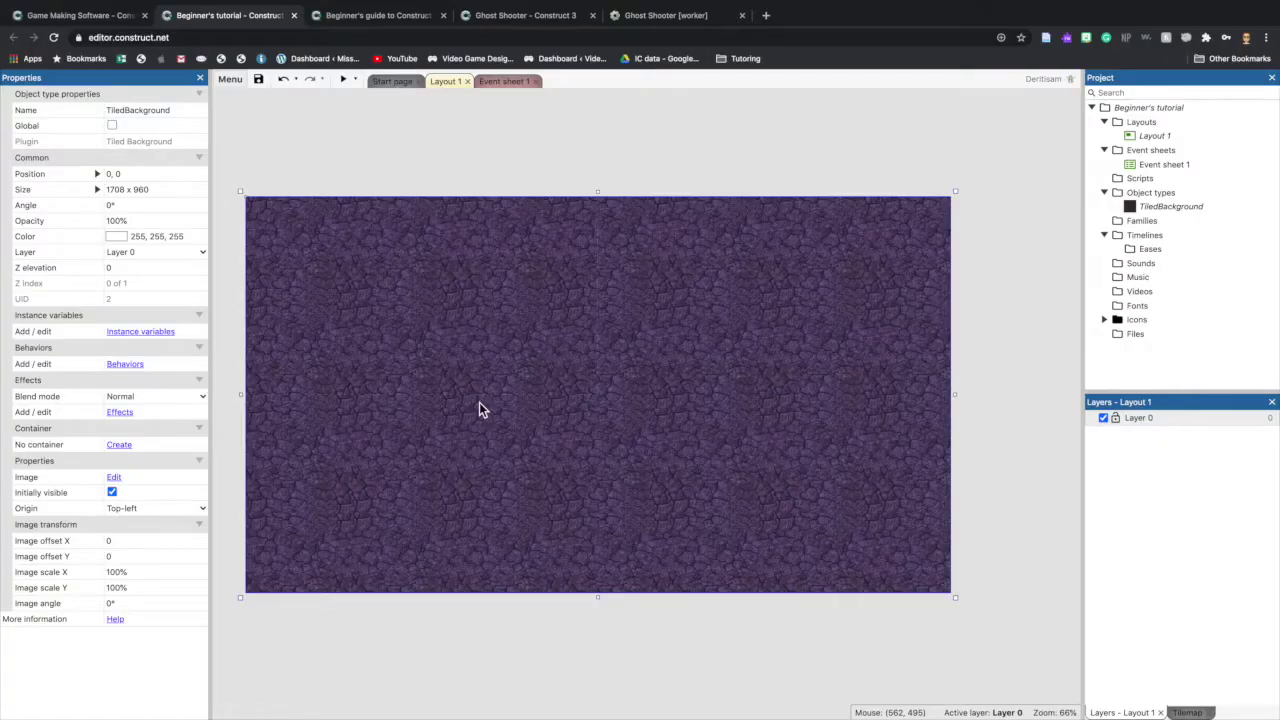
left_click(1007, 415)
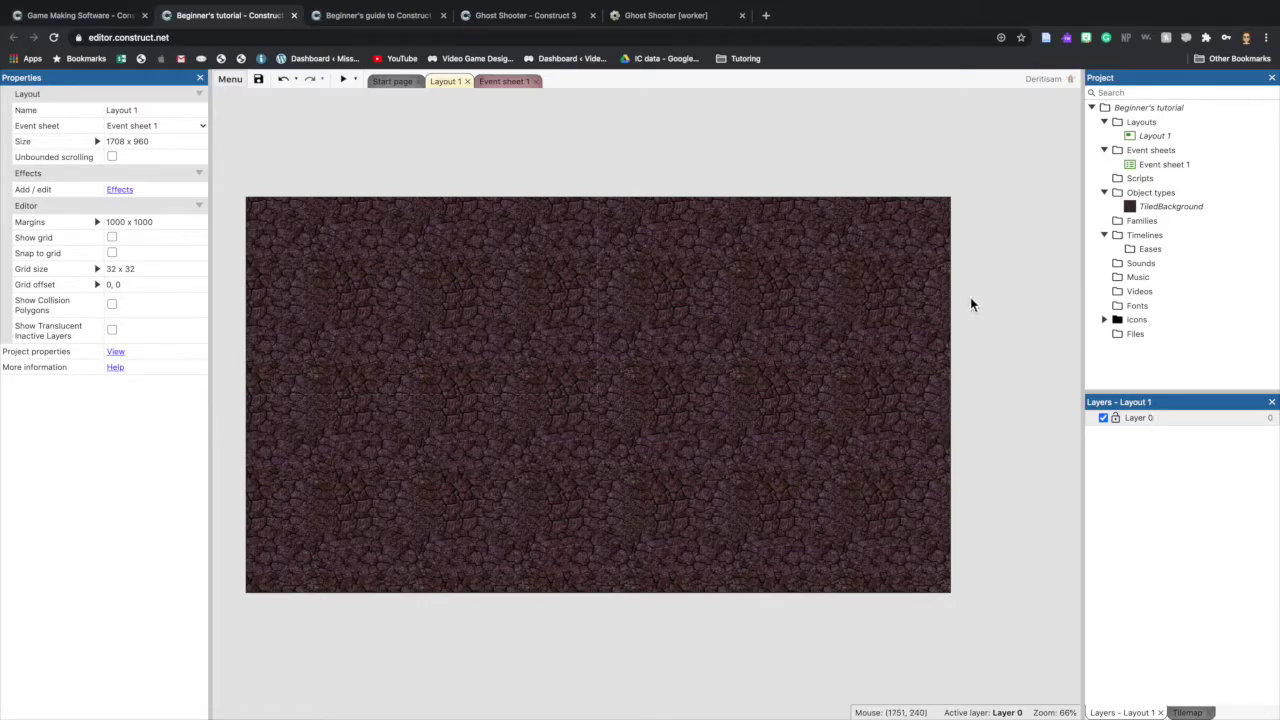
Examine the tiled background across Layout 1 at several zoom levels, both close up and from afar.
scroll(970, 305, "down", 3, "ctrl")
scroll(970, 305, "up", 3, "ctrl")
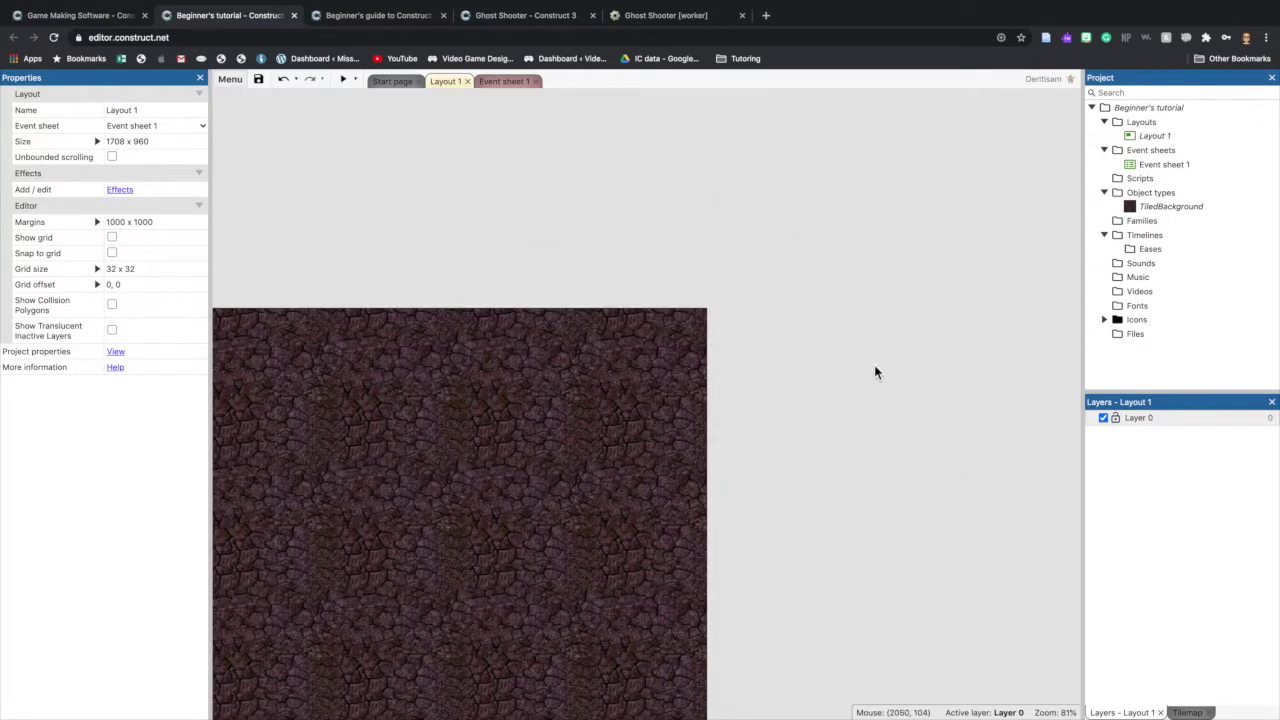
scroll(737, 372, "down", 2, "ctrl")
scroll(593, 330, "down", 1, "ctrl")
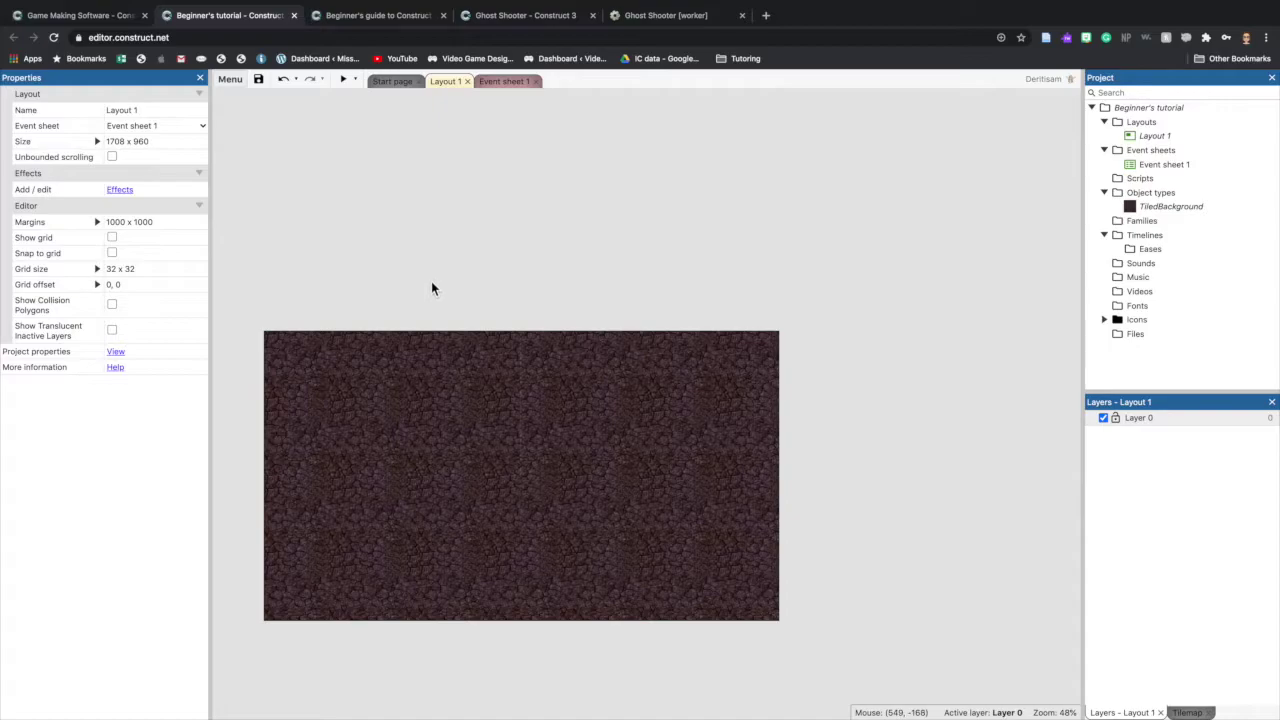
scroll(431, 286, "up", 2, "ctrl")
scroll(431, 287, "down", 2, "ctrl")
middle_click_drag(433, 290, 452, 82)
scroll(548, 240, "down", 1, "ctrl")
scroll(547, 239, "up", 4, "ctrl")
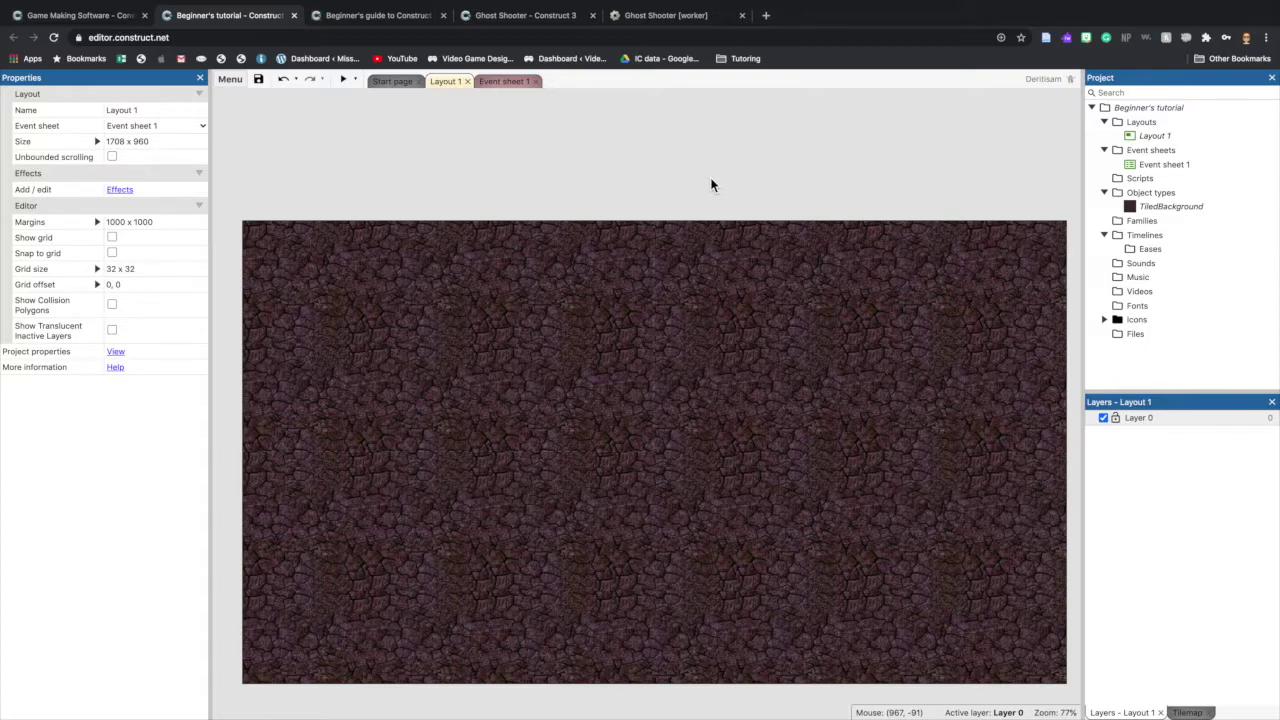
scroll(711, 185, "up", 2, "ctrl")
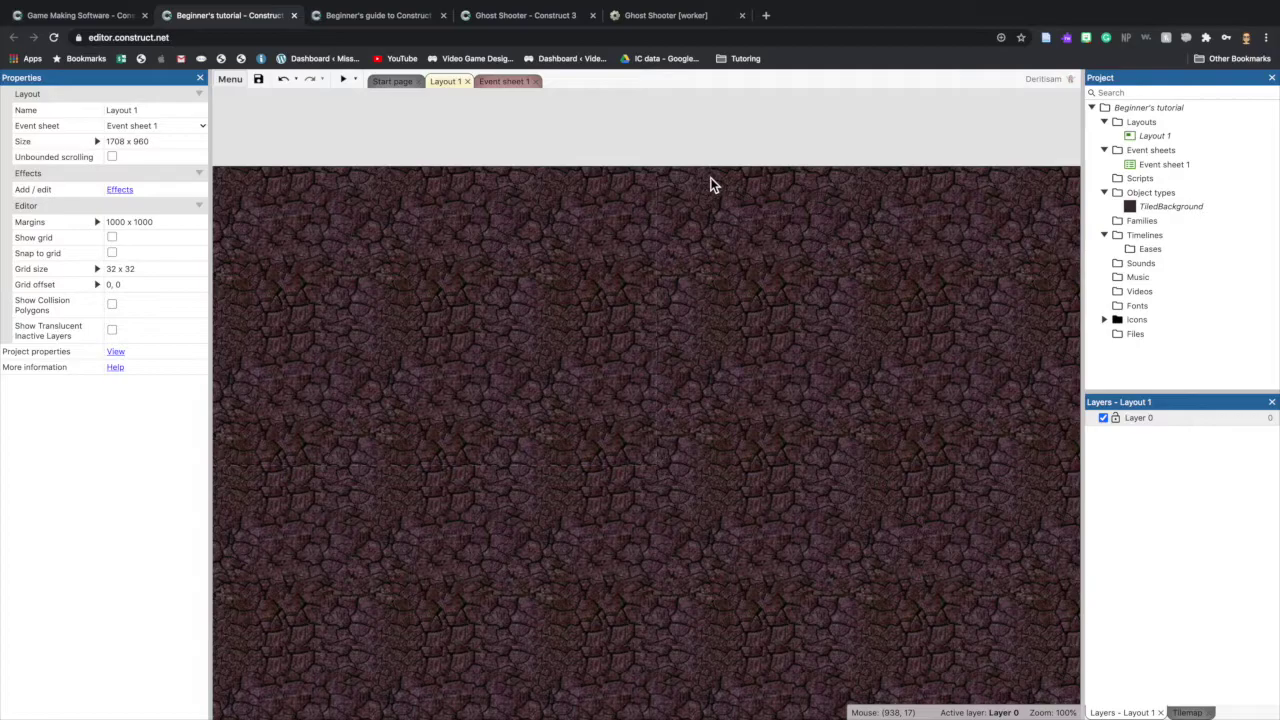
scroll(708, 205, "down", 3, "ctrl")
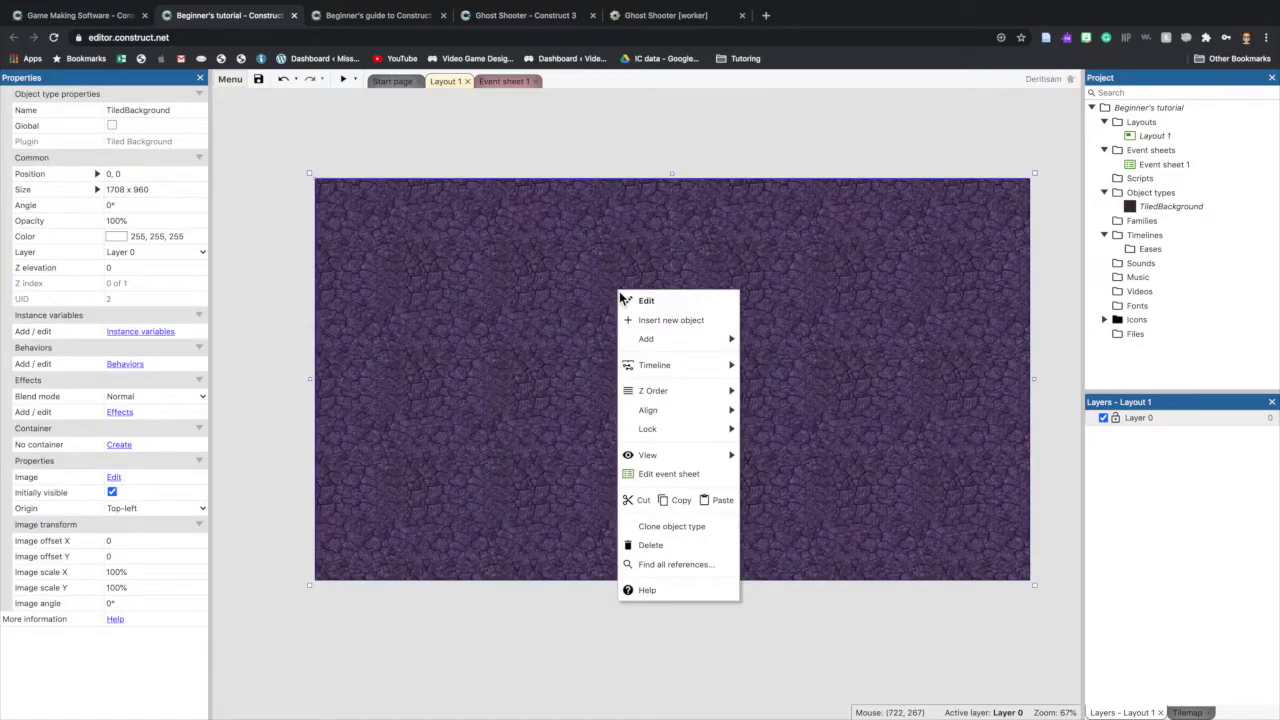
Lock the tiled background on Layout 1 and view the options for unlocking it without applying any.
mouse_move(684, 429)
left_click(783, 435)
scroll(783, 443, "down", 1)
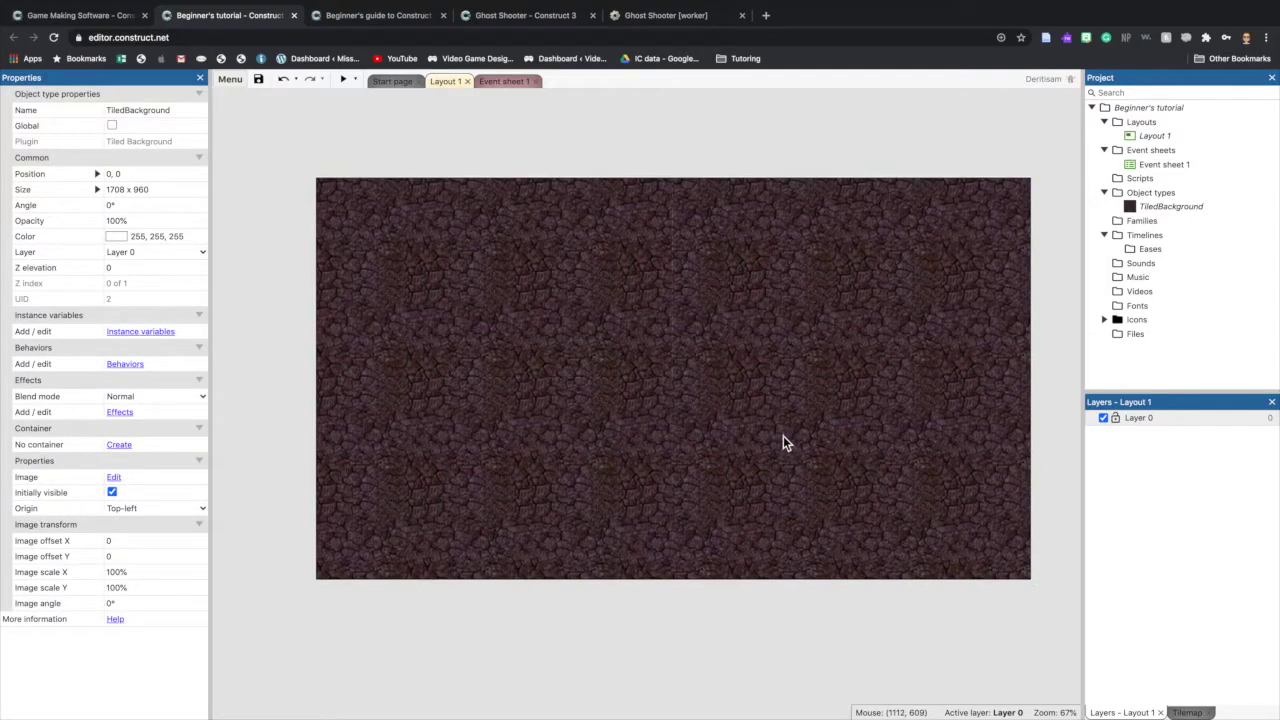
right_click(588, 386)
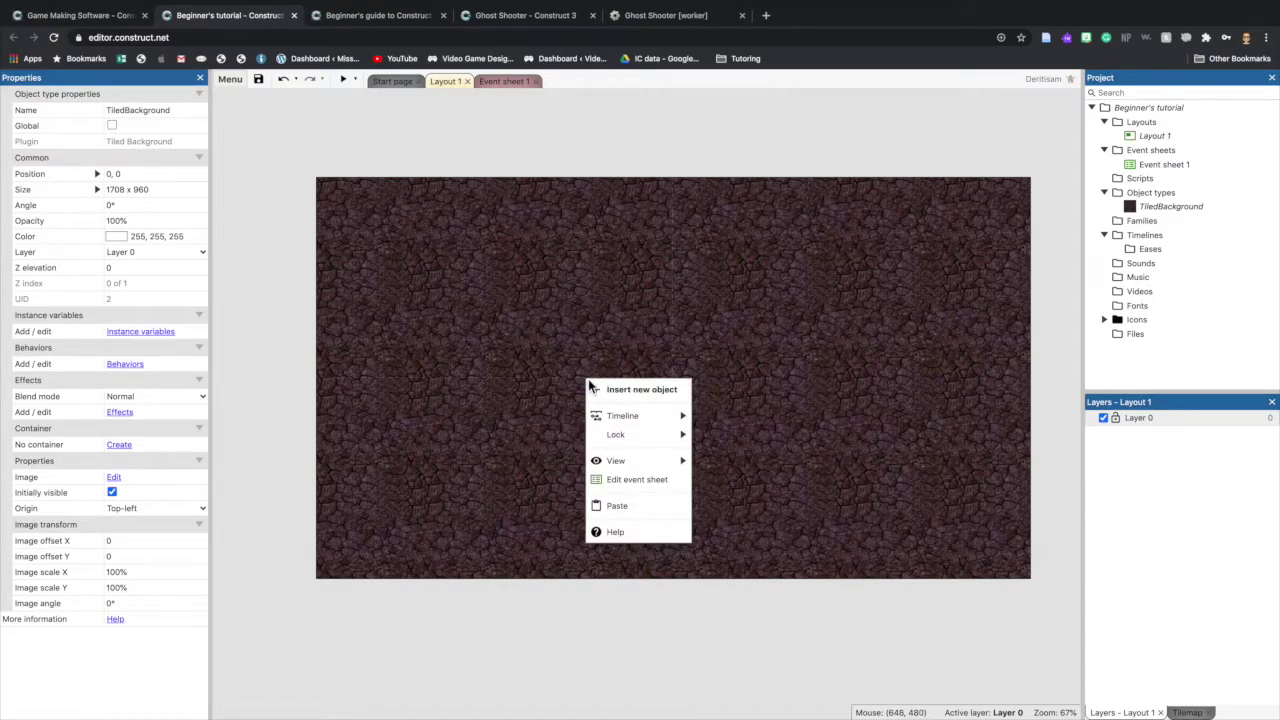
mouse_move(650, 434)
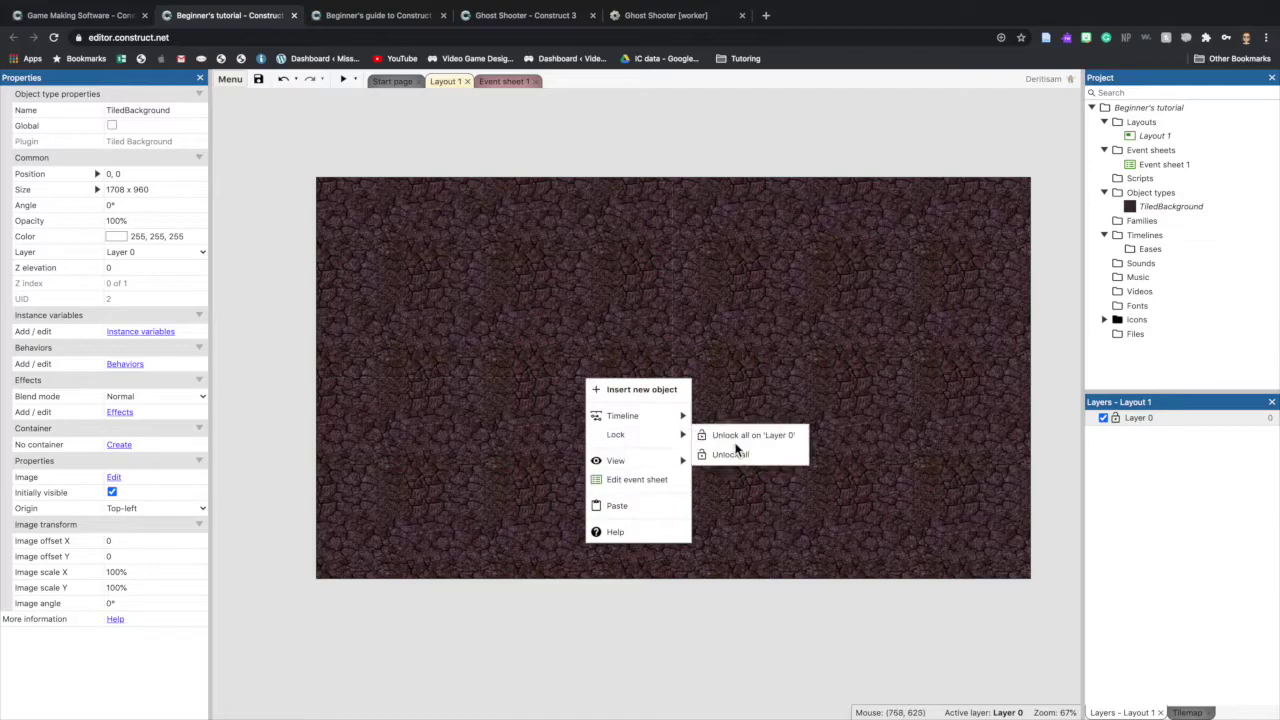
left_click(689, 286)
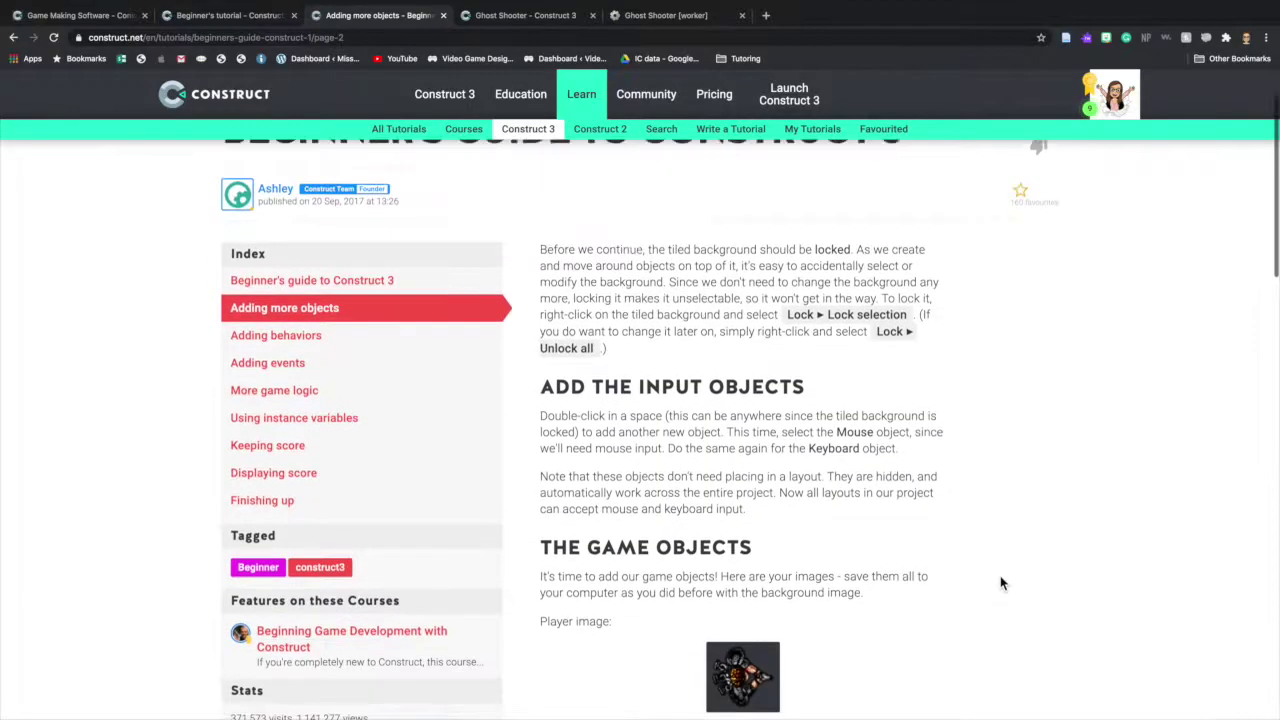
Save the player image from the guide's The Game Objects section to the Desktop as the PNG file "player", and return to the guide.
scroll(1000, 580, "down", 3)
scroll(1000, 583, "down", 2)
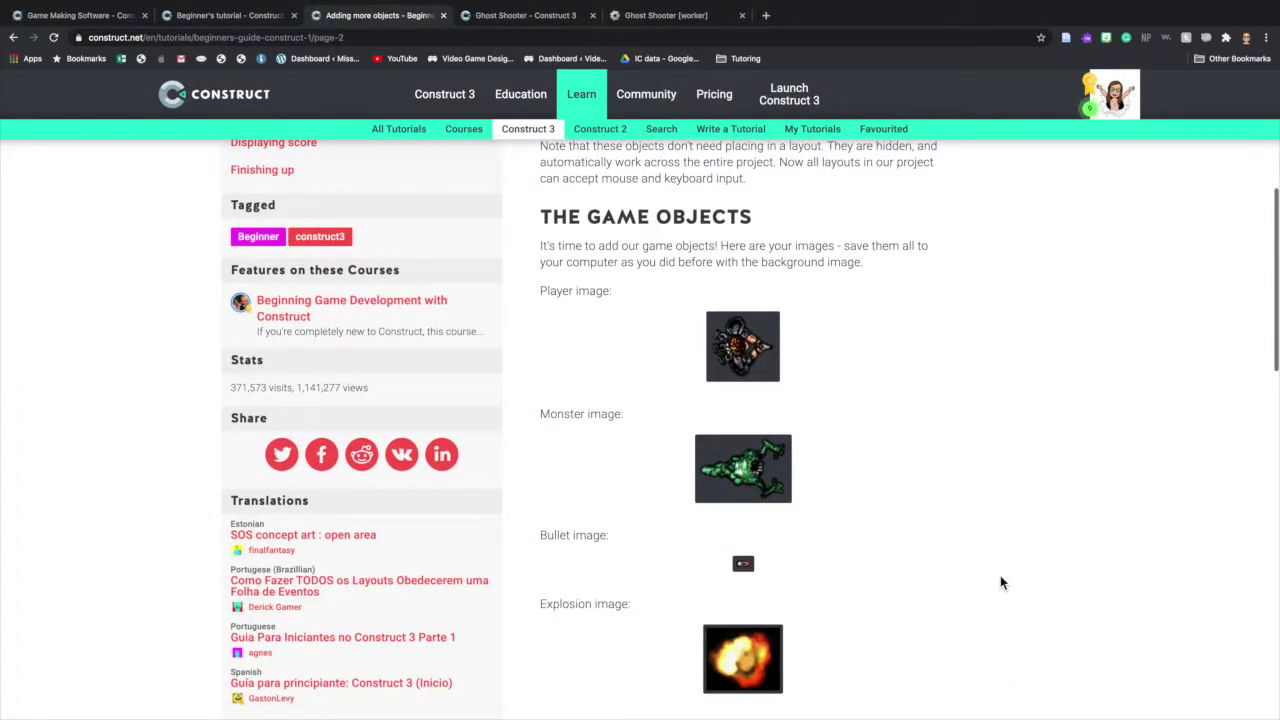
scroll(1001, 583, "down", 1)
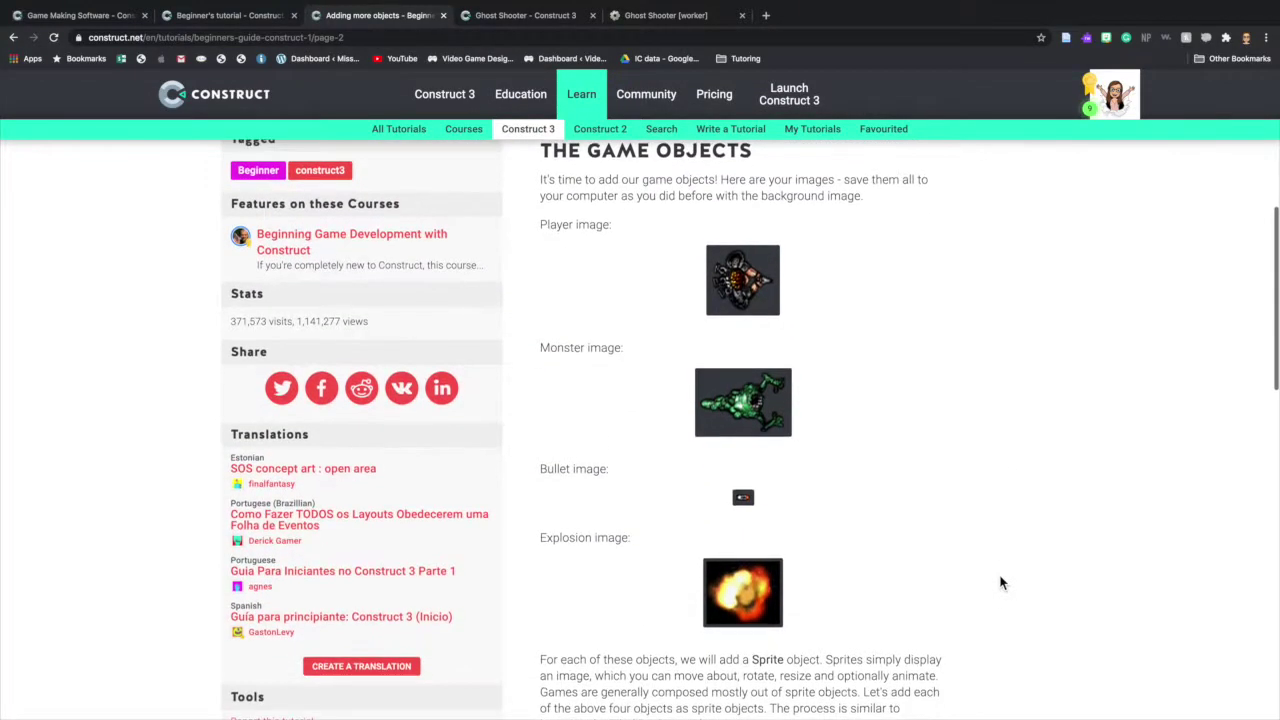
right_click(721, 280)
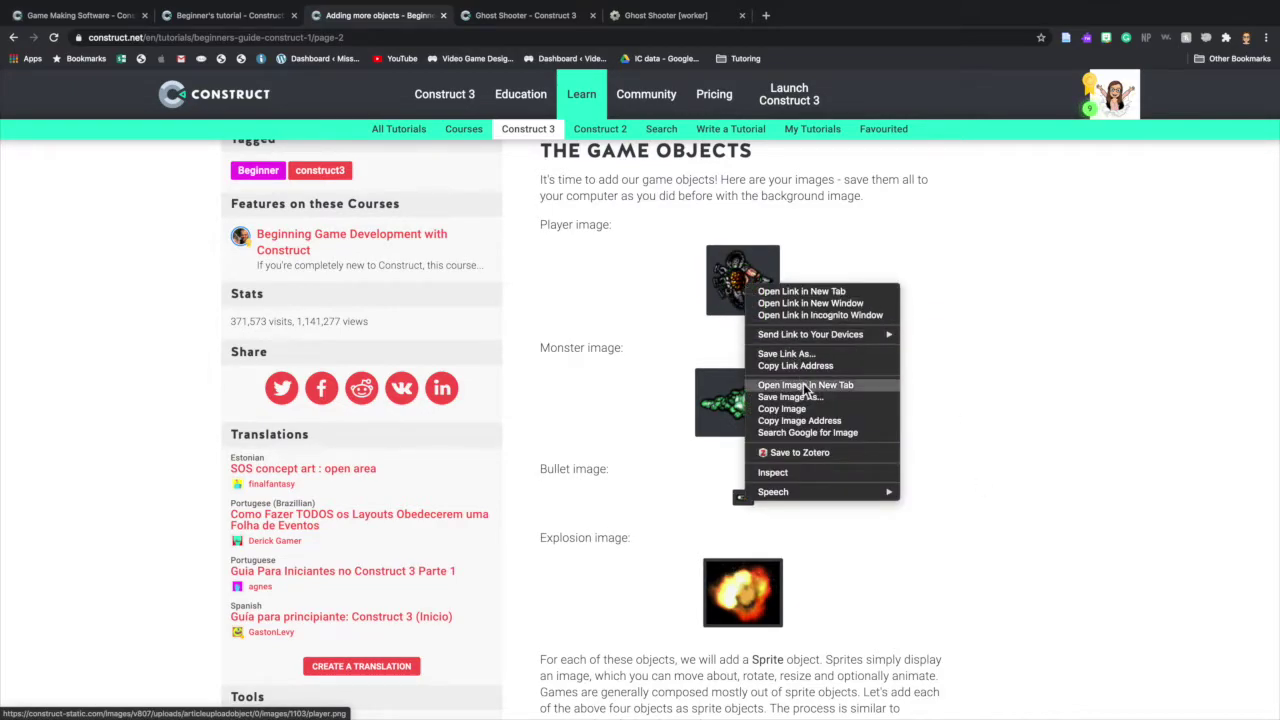
left_click(830, 404)
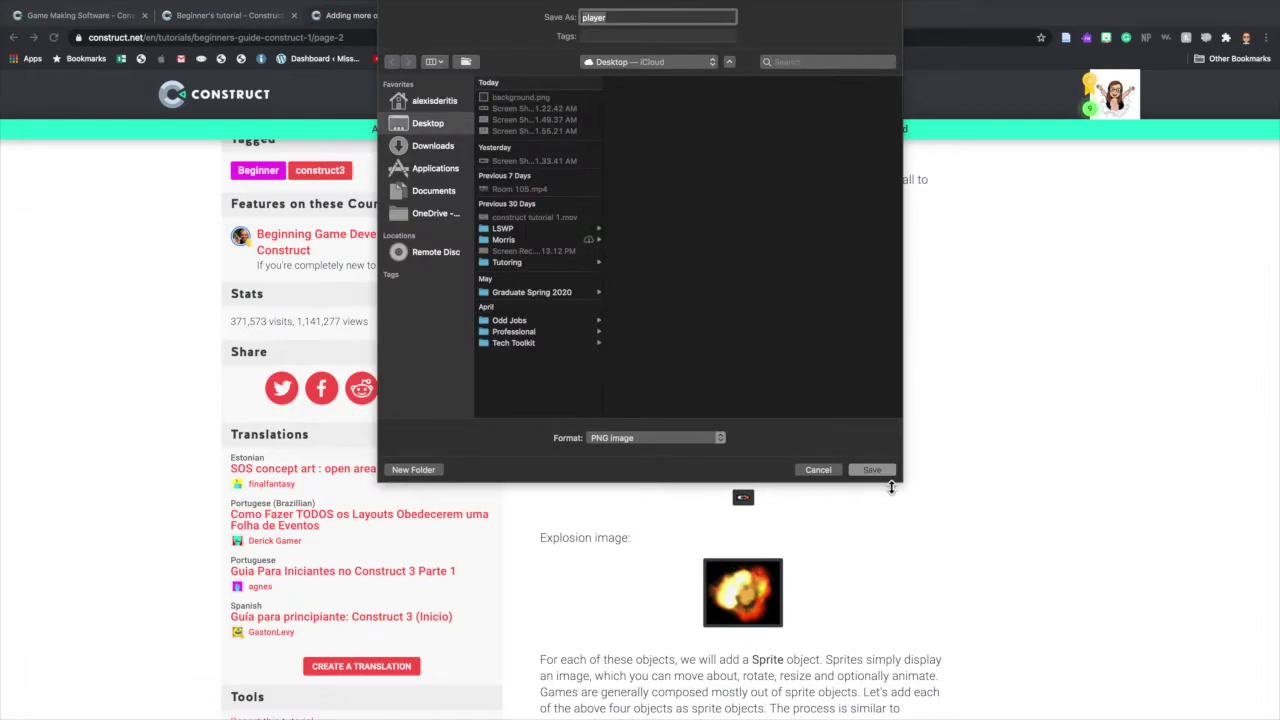
left_click(877, 460)
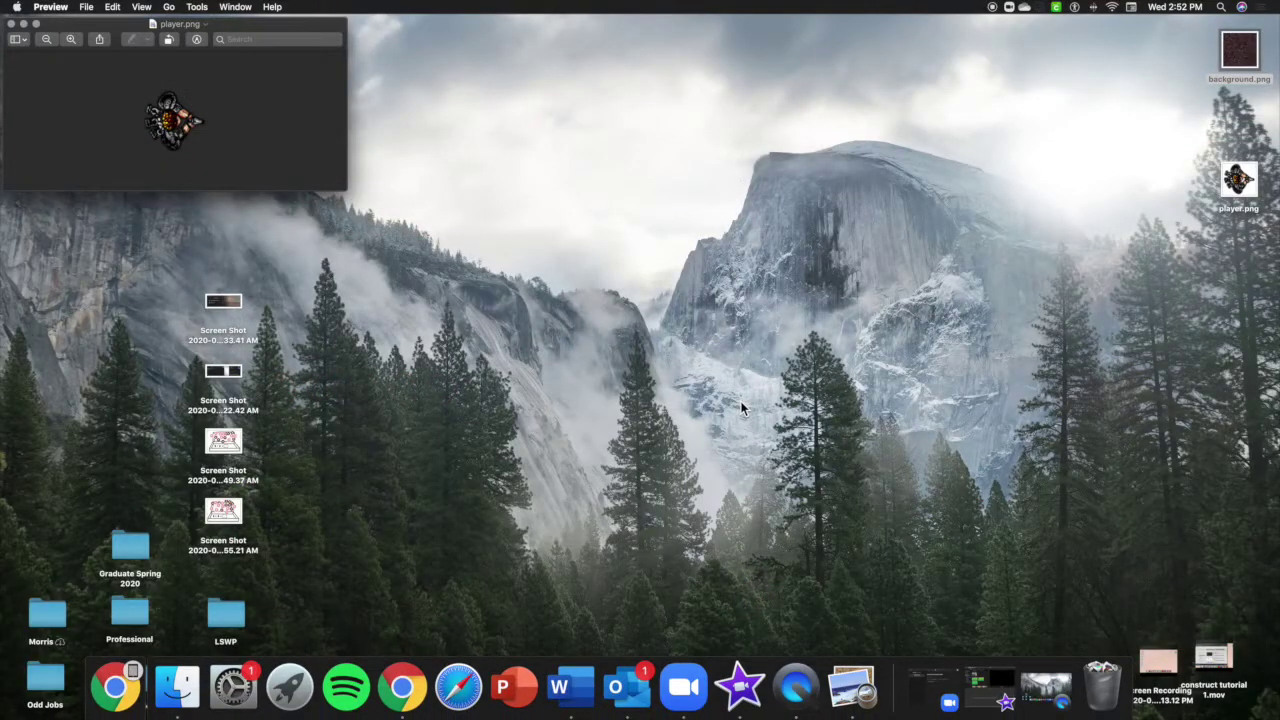
key("F12")
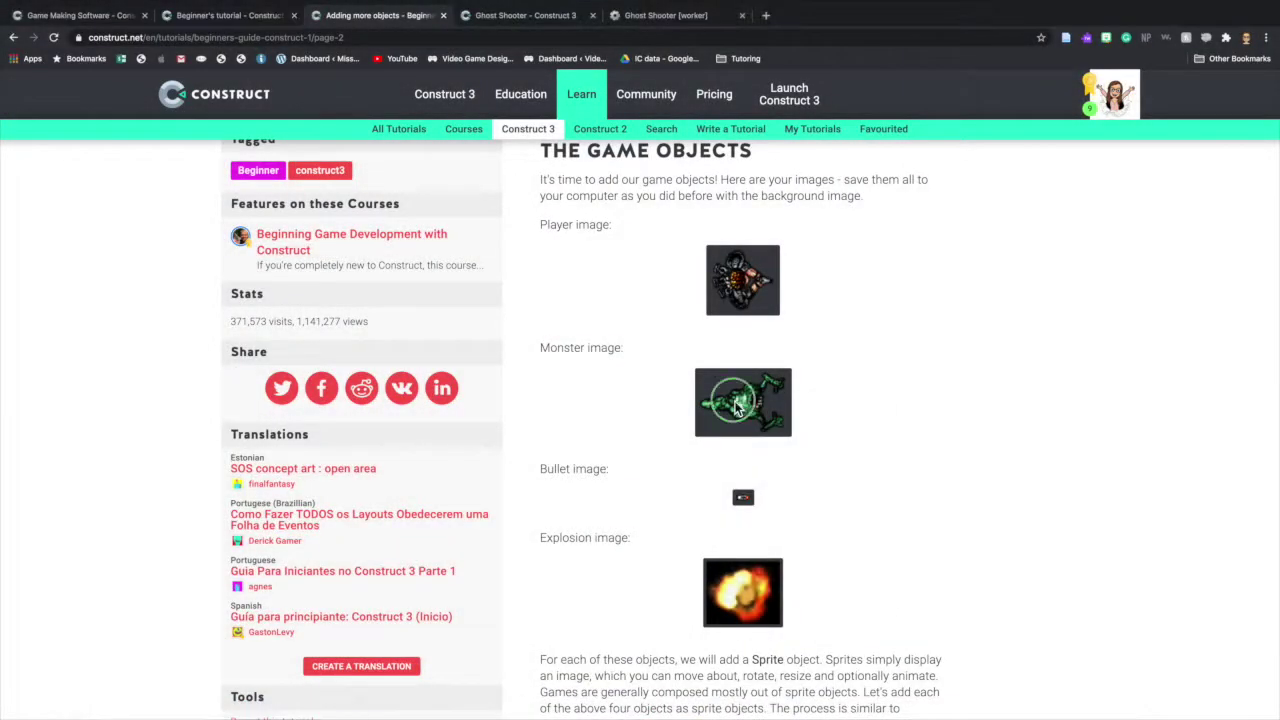
Save the guide's monster and bullet images to the Desktop as the PNG files "monster" and "bullet".
right_click(745, 401)
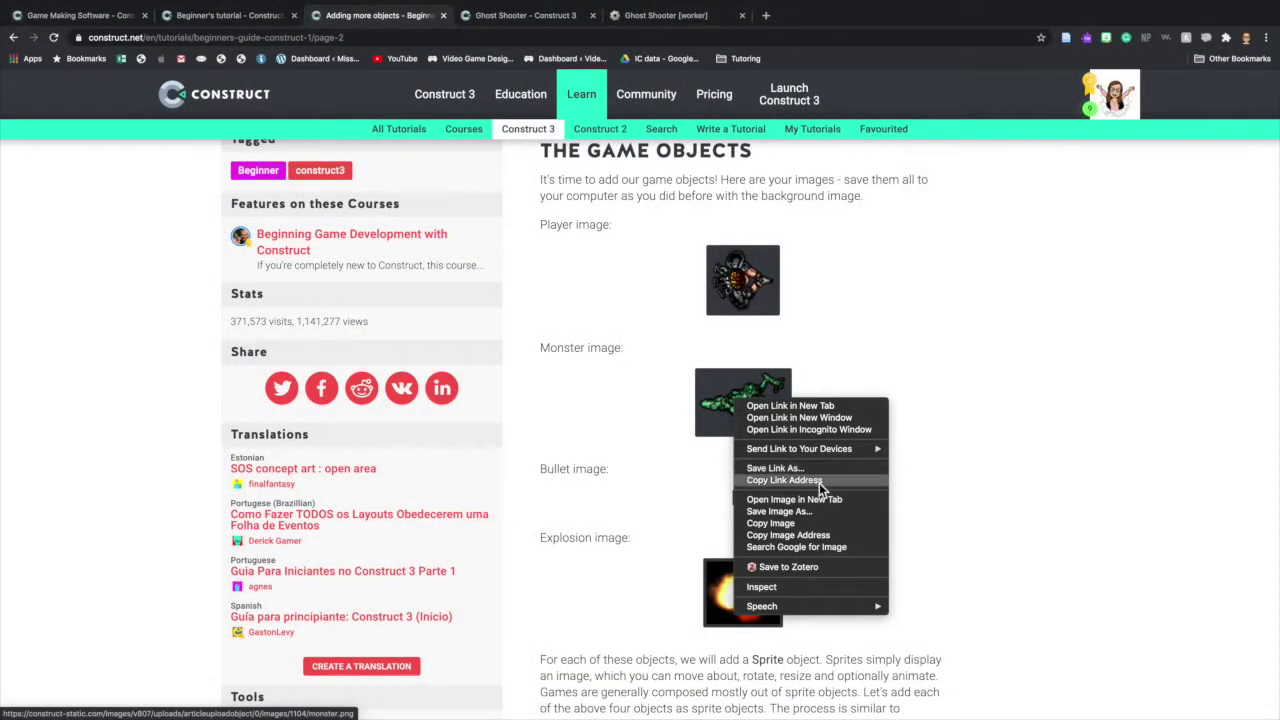
left_click(830, 515)
left_click(872, 468)
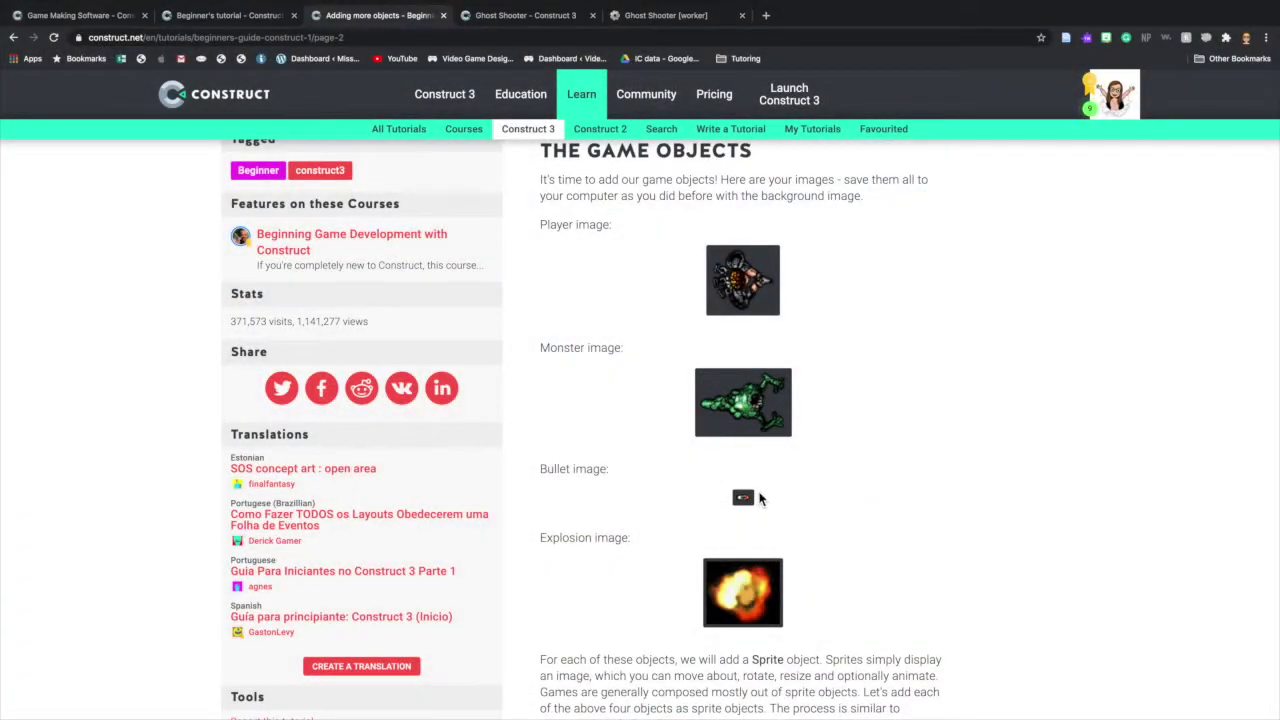
right_click(747, 497)
left_click(812, 607)
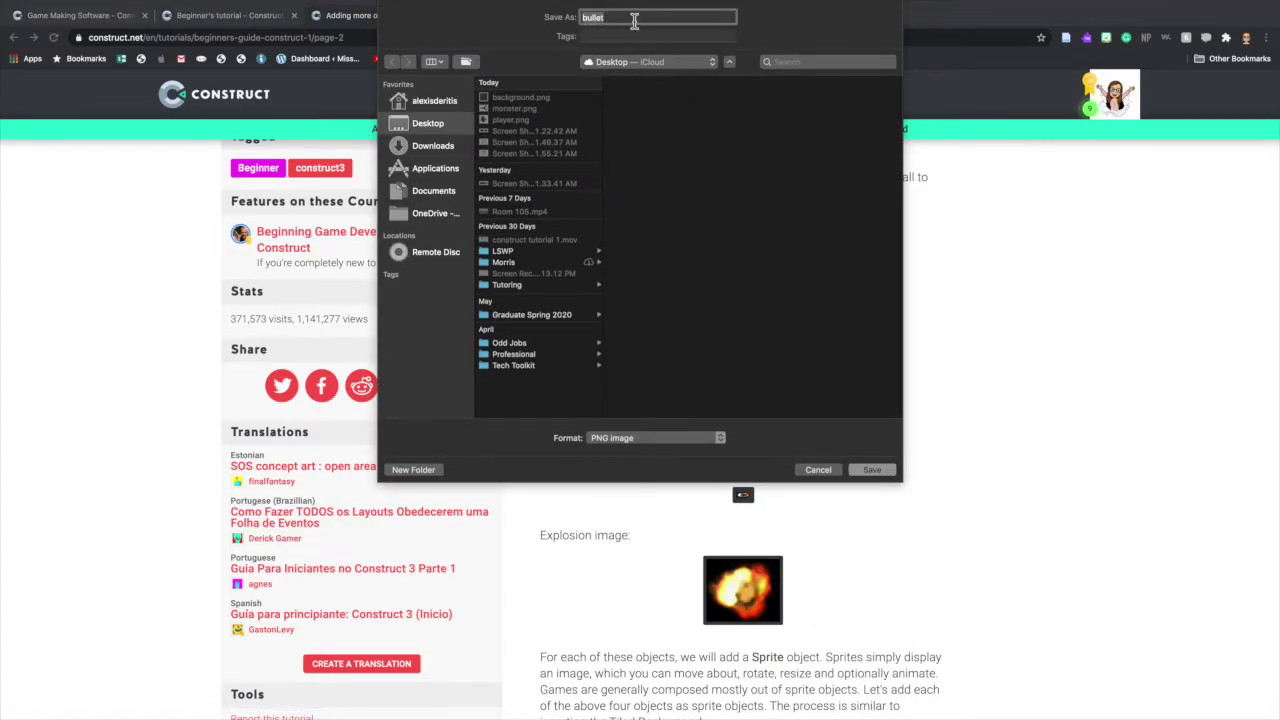
left_click(885, 469)
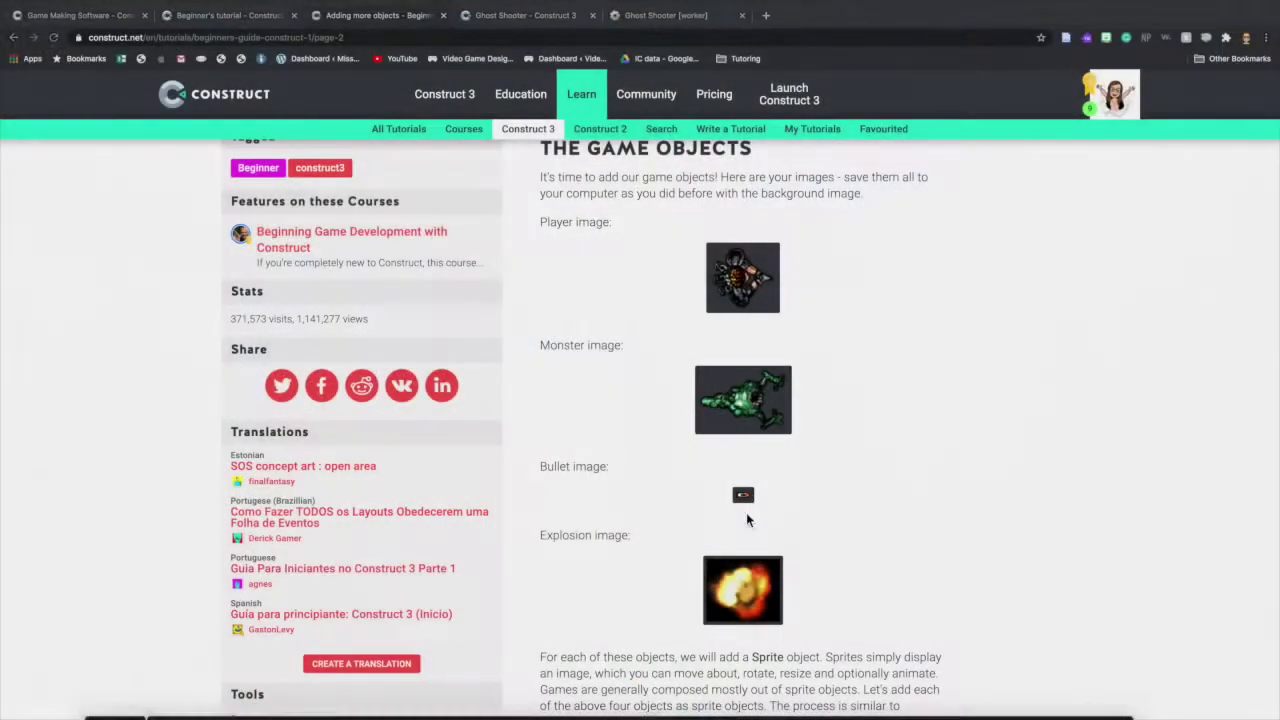
Save the guide's explosion image to the Desktop as the PNG file "explosion".
right_click(744, 585)
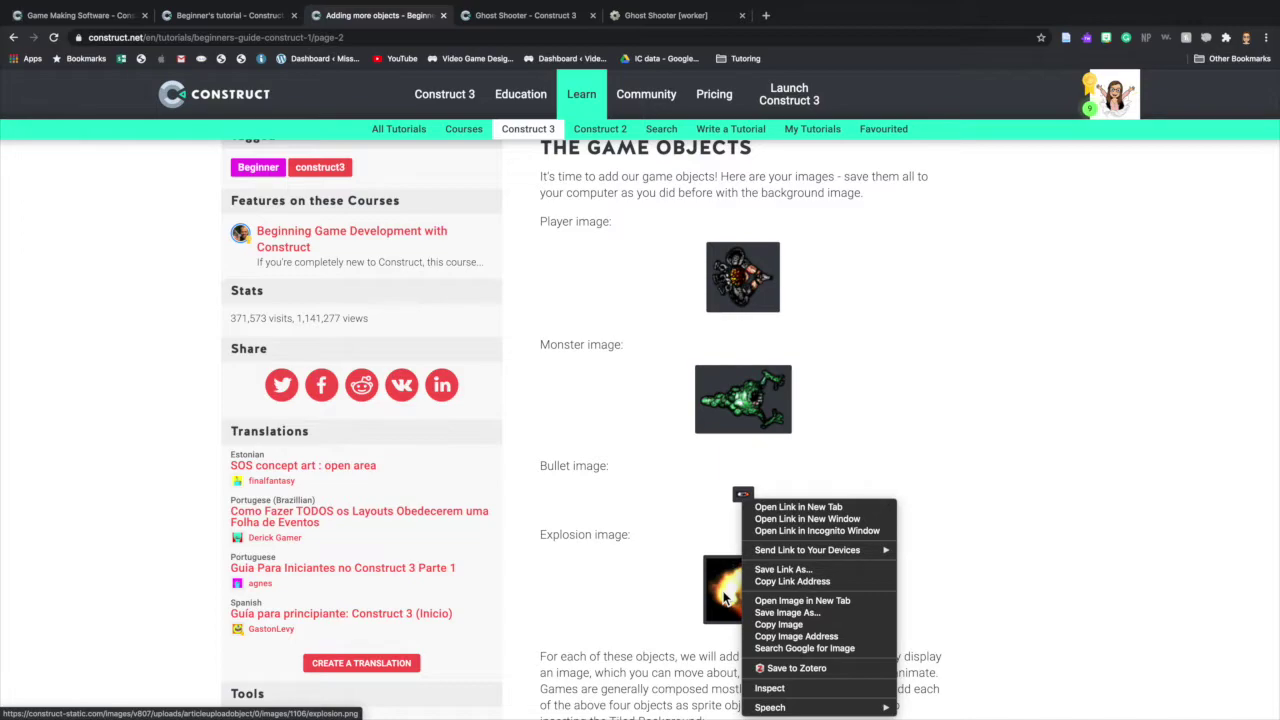
left_click(787, 612)
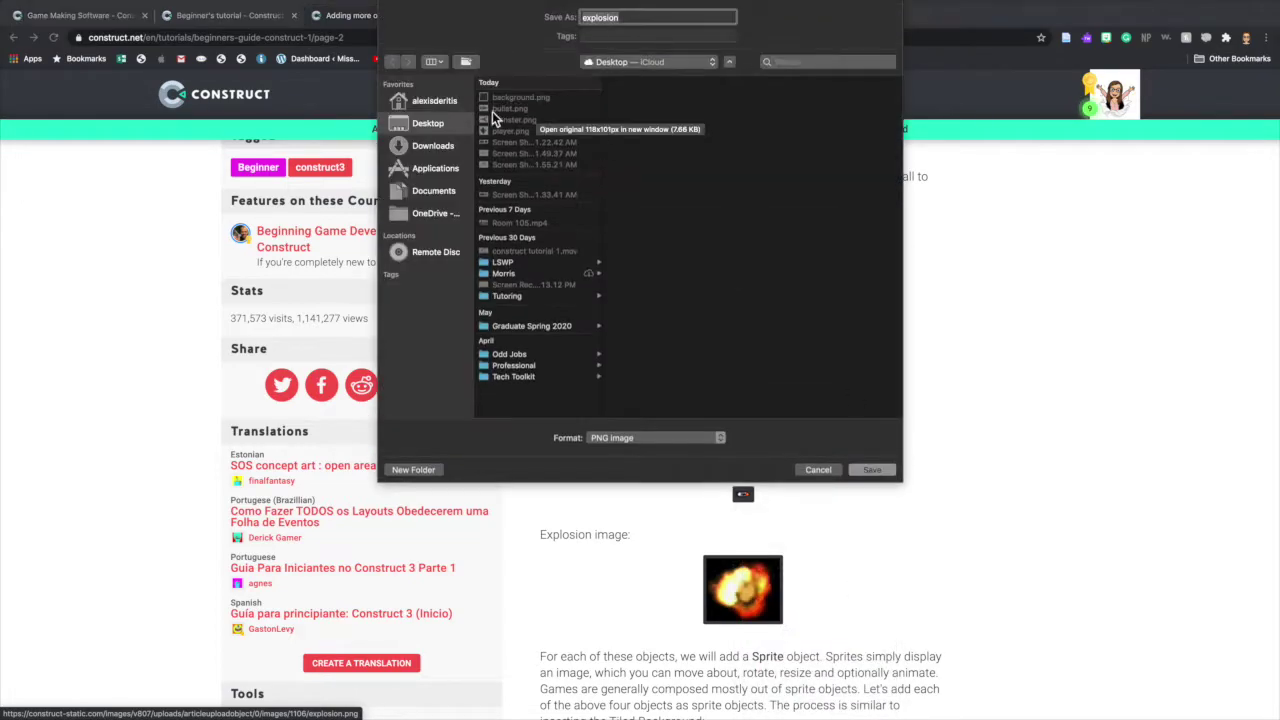
left_click(872, 469)
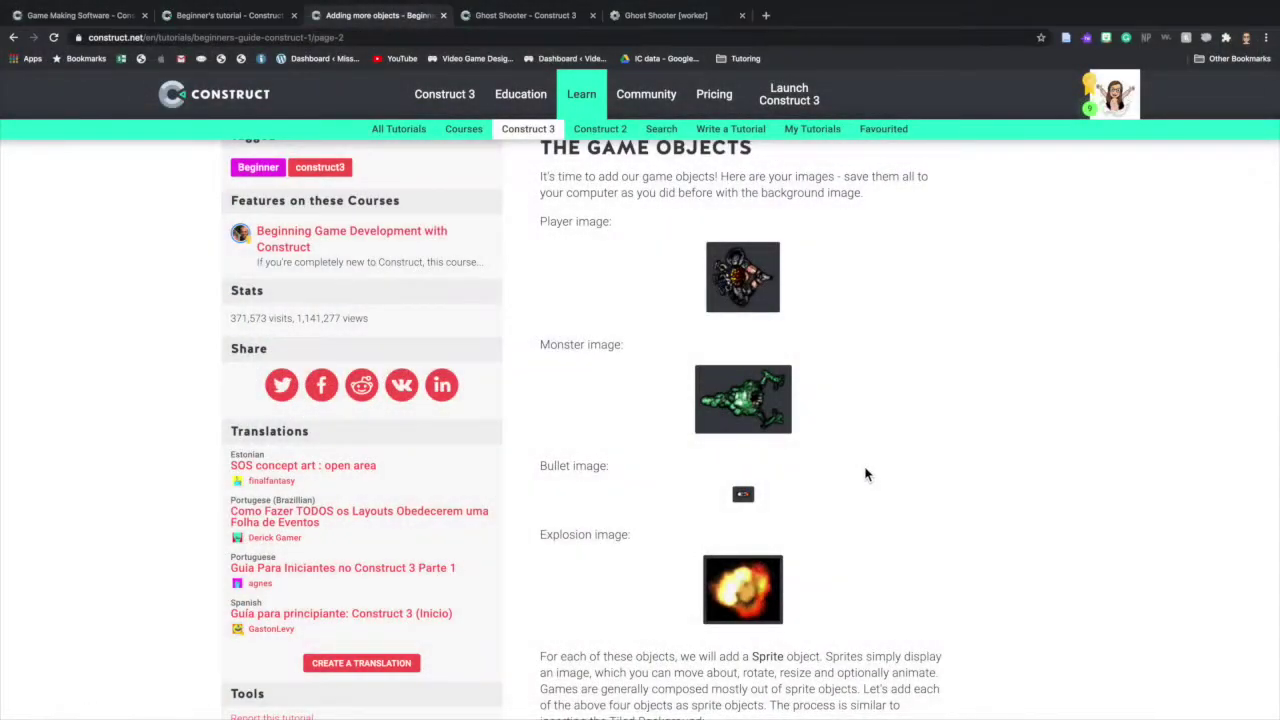
scroll(866, 475, "down", 1)
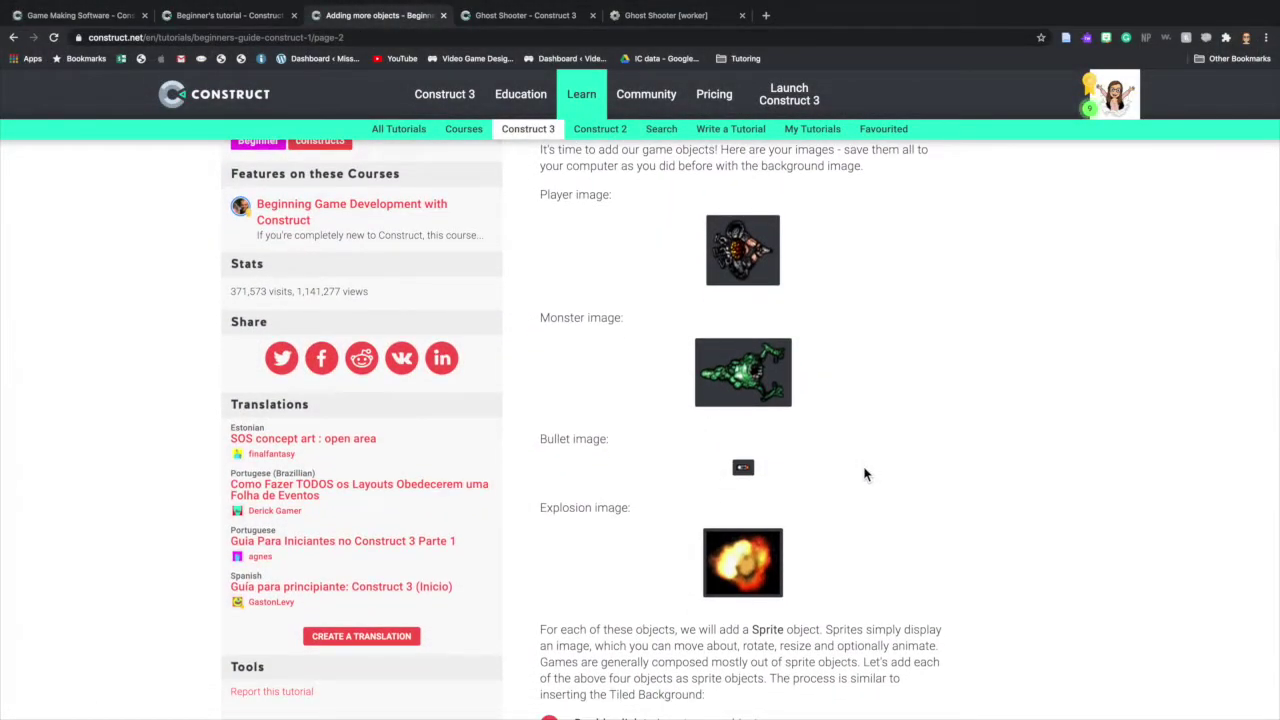
Switch to the Beginner's tutorial project and insert a Sprite object near the middle of Layout 1, at about 855, 500.
left_click(251, 16)
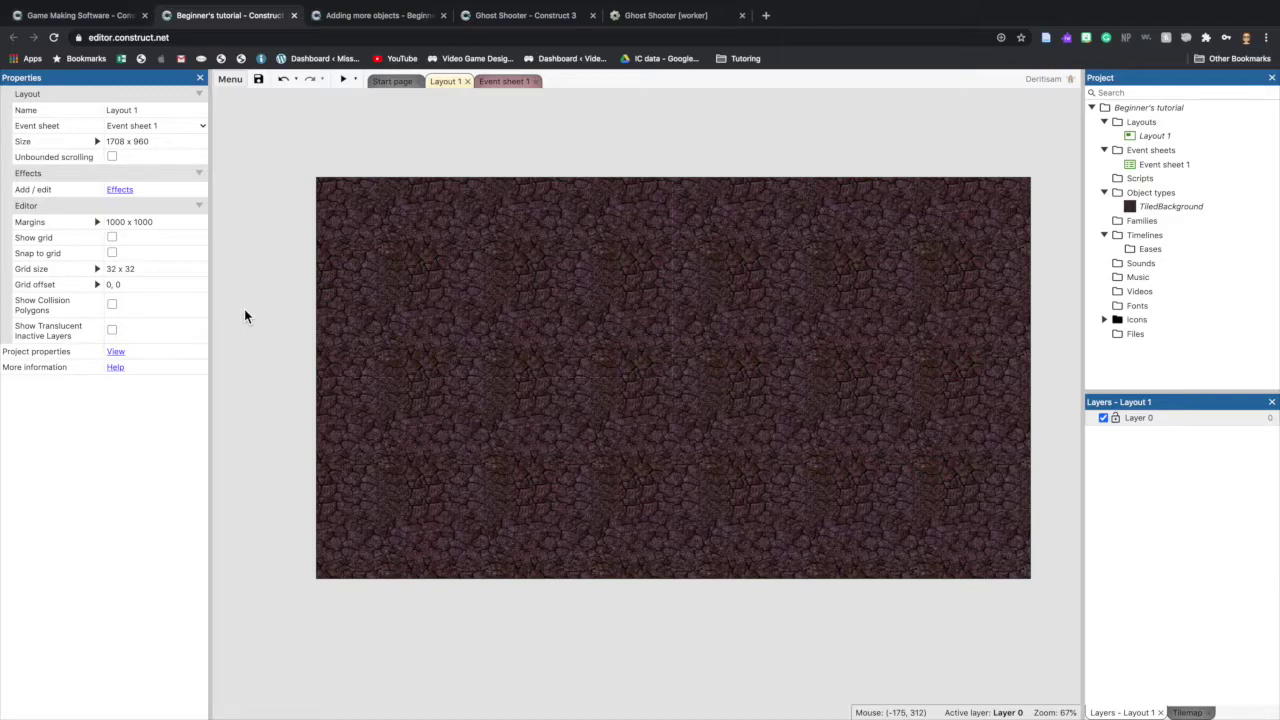
double_click(617, 350)
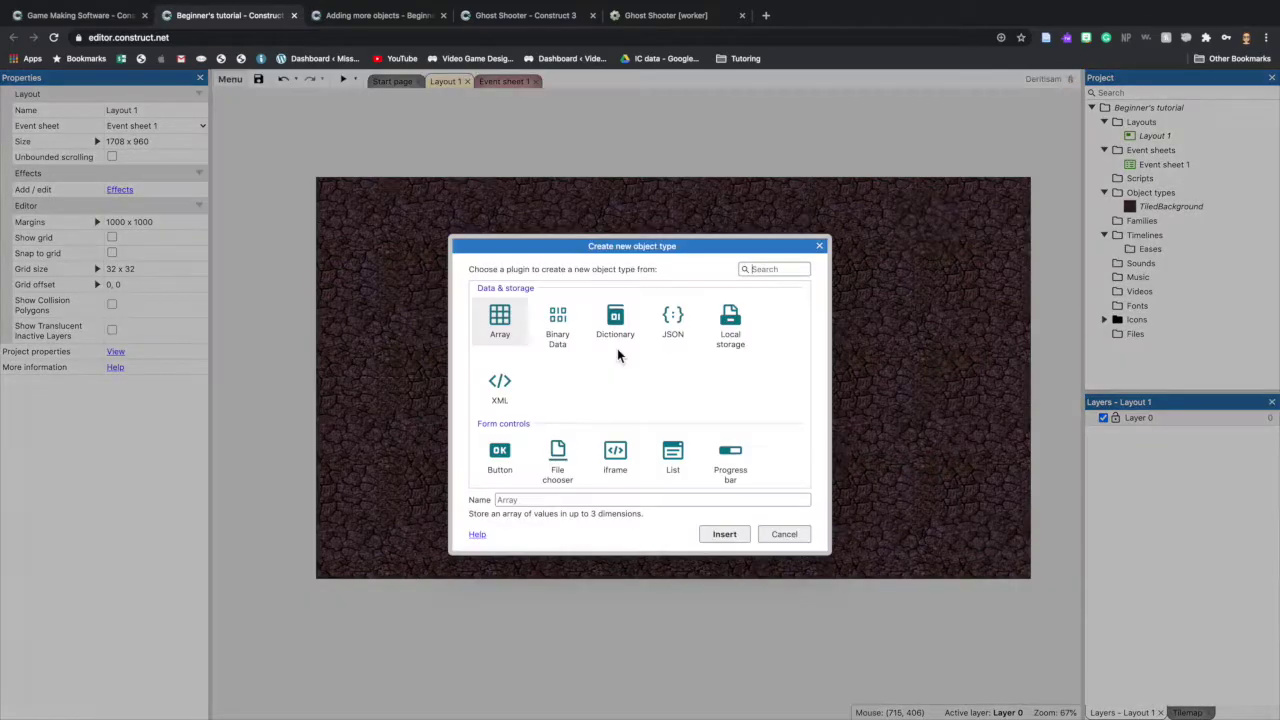
scroll(617, 380, "down", 5)
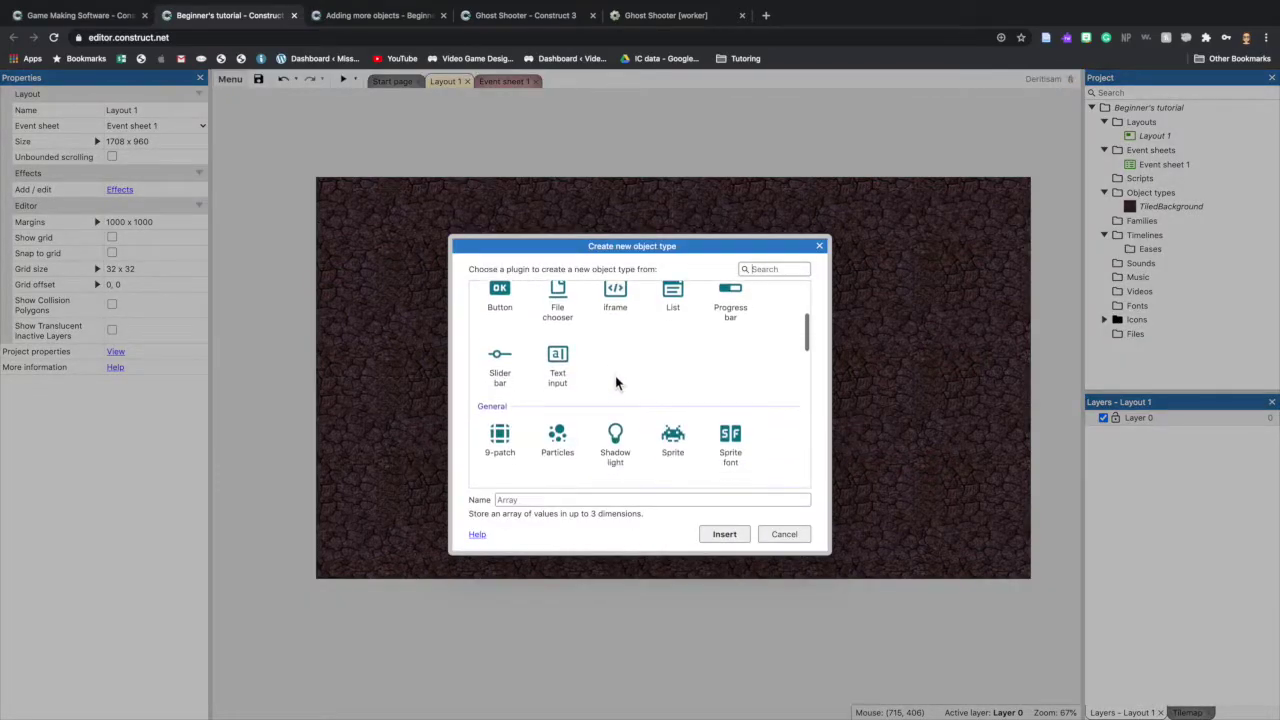
left_click(677, 395)
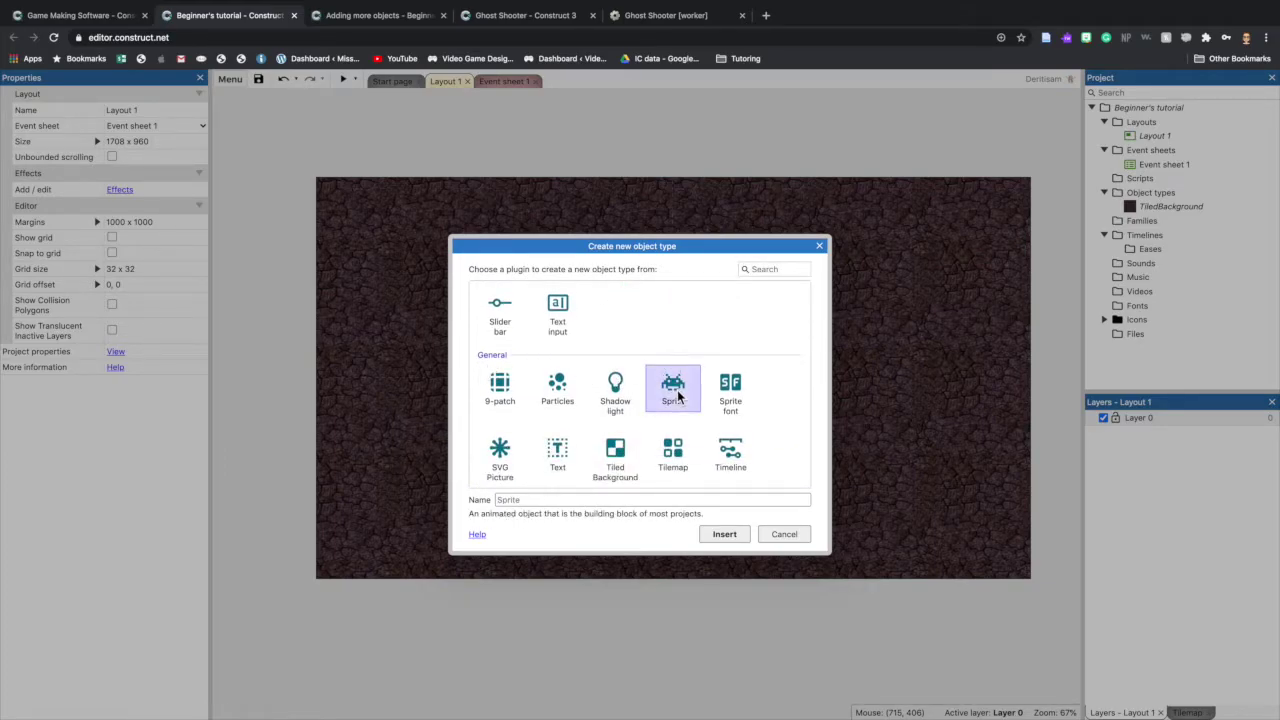
double_click(677, 396)
left_click(678, 393)
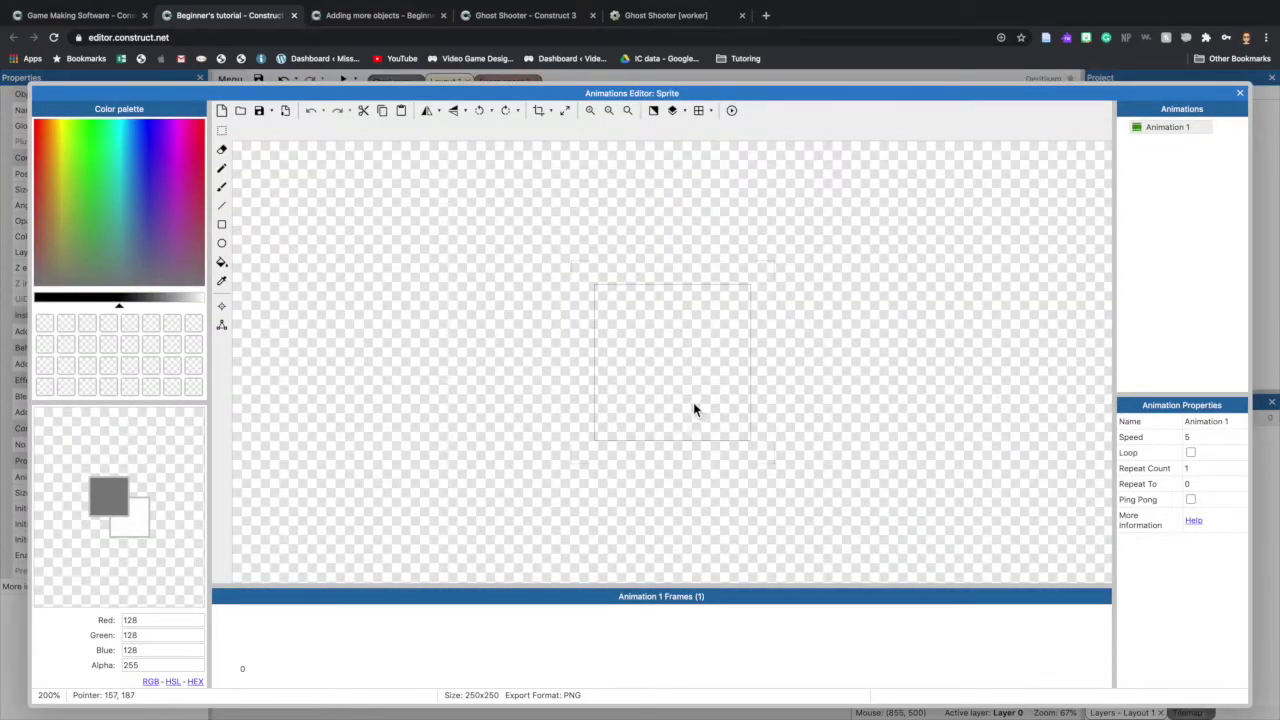
Load bullet.png from the Desktop as the new sprite's image, close the Animations Editor and deselect the sprite.
left_click(242, 113)
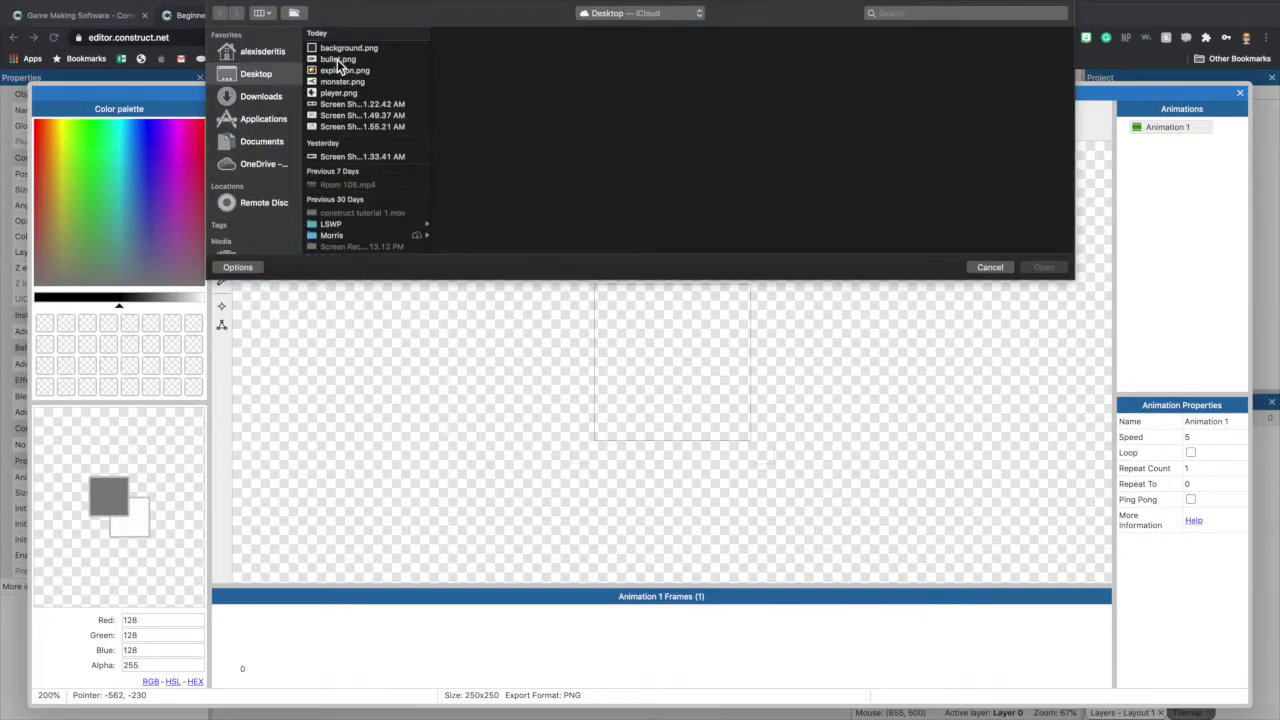
left_click(338, 60)
left_click(1045, 268)
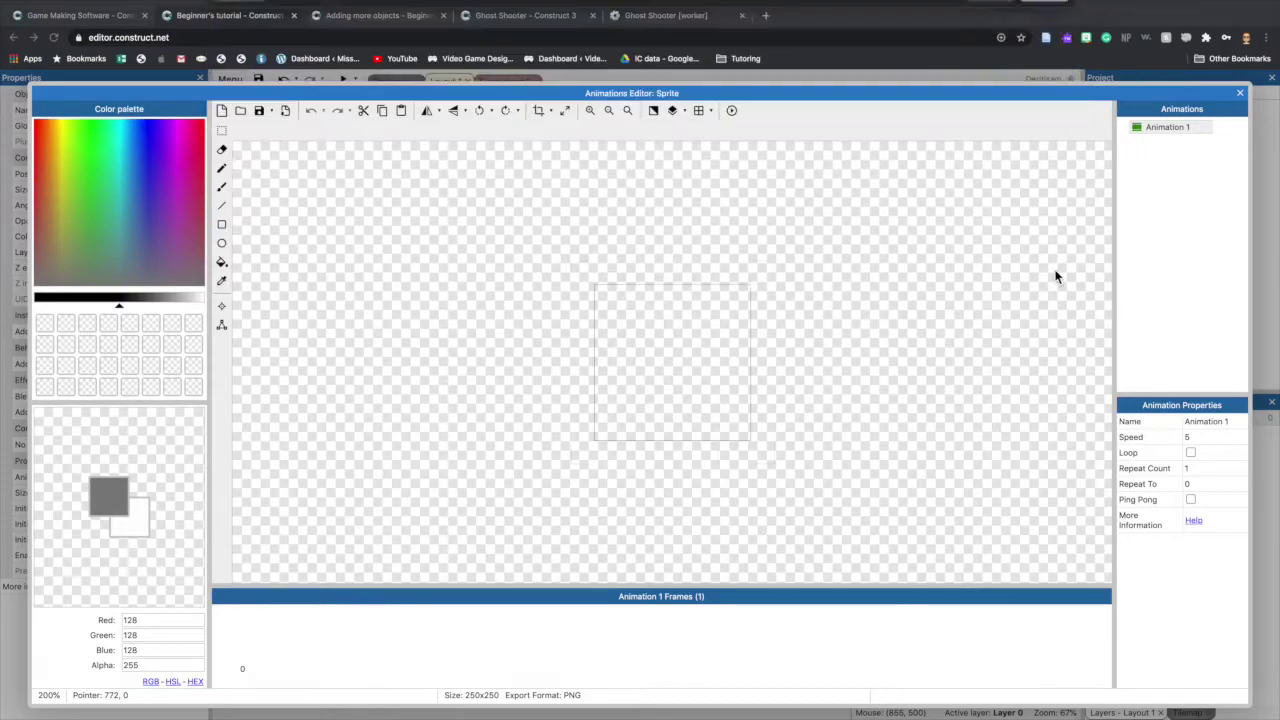
left_click(1240, 93)
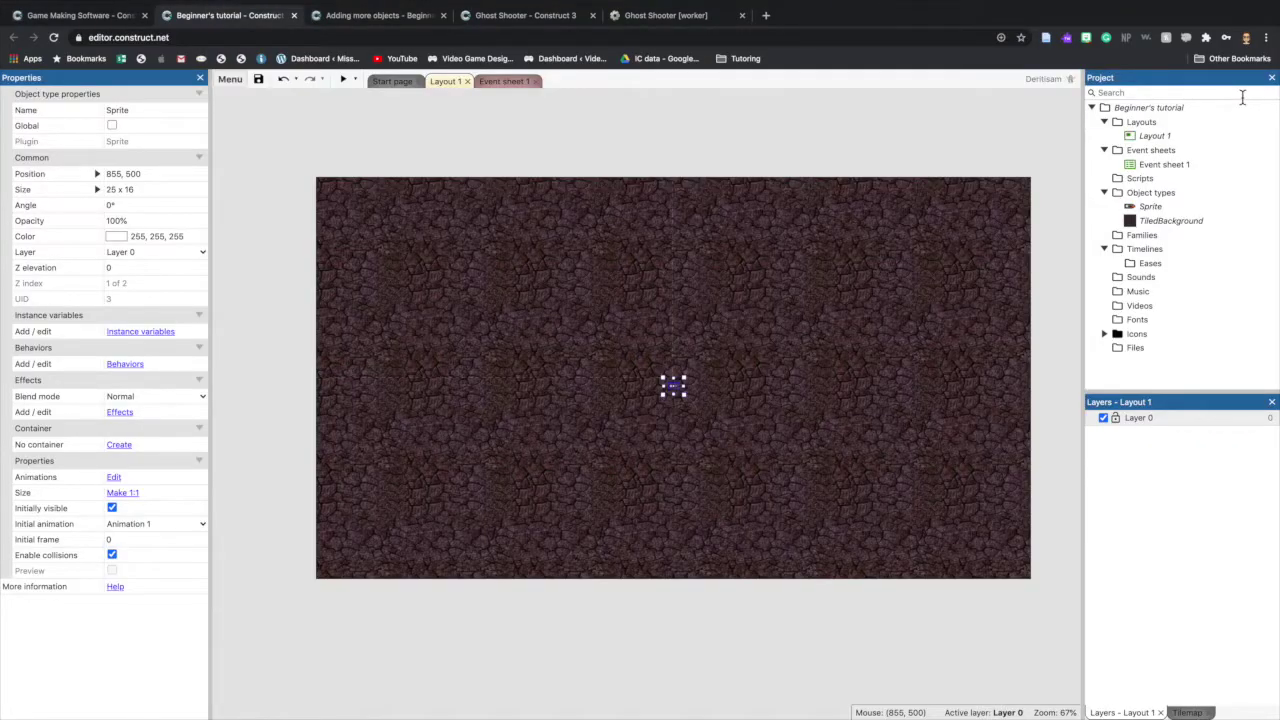
left_click(635, 452)
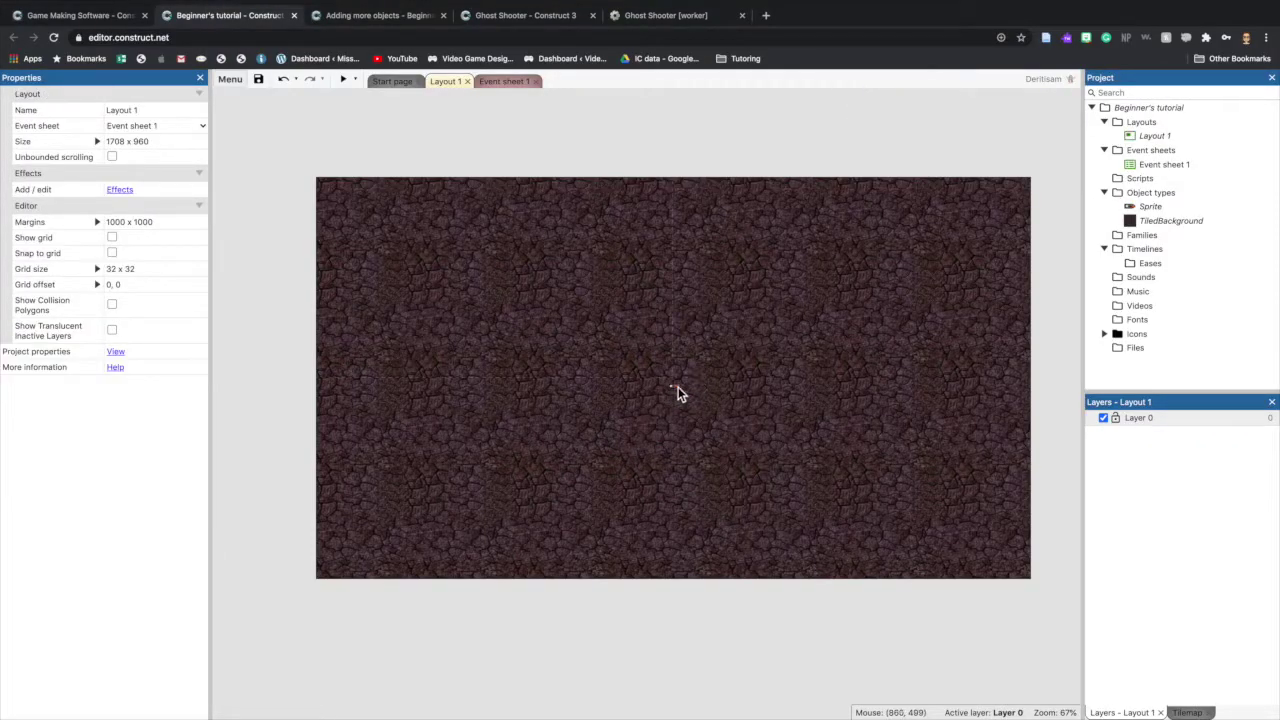
Insert a second Sprite in the layout's upper-left area at about 581, 285, using explosion.png as its image.
right_click(632, 332)
left_click(645, 336)
scroll(630, 380, "down", 5)
double_click(671, 409)
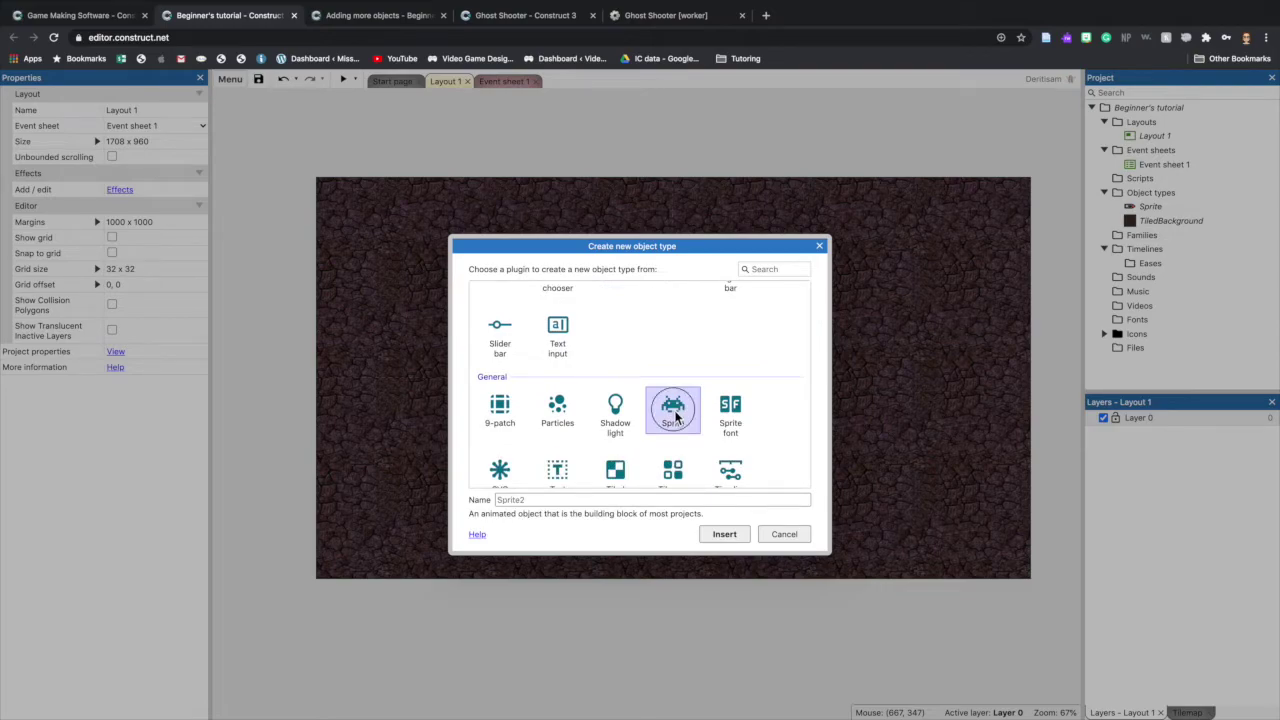
left_click(593, 330)
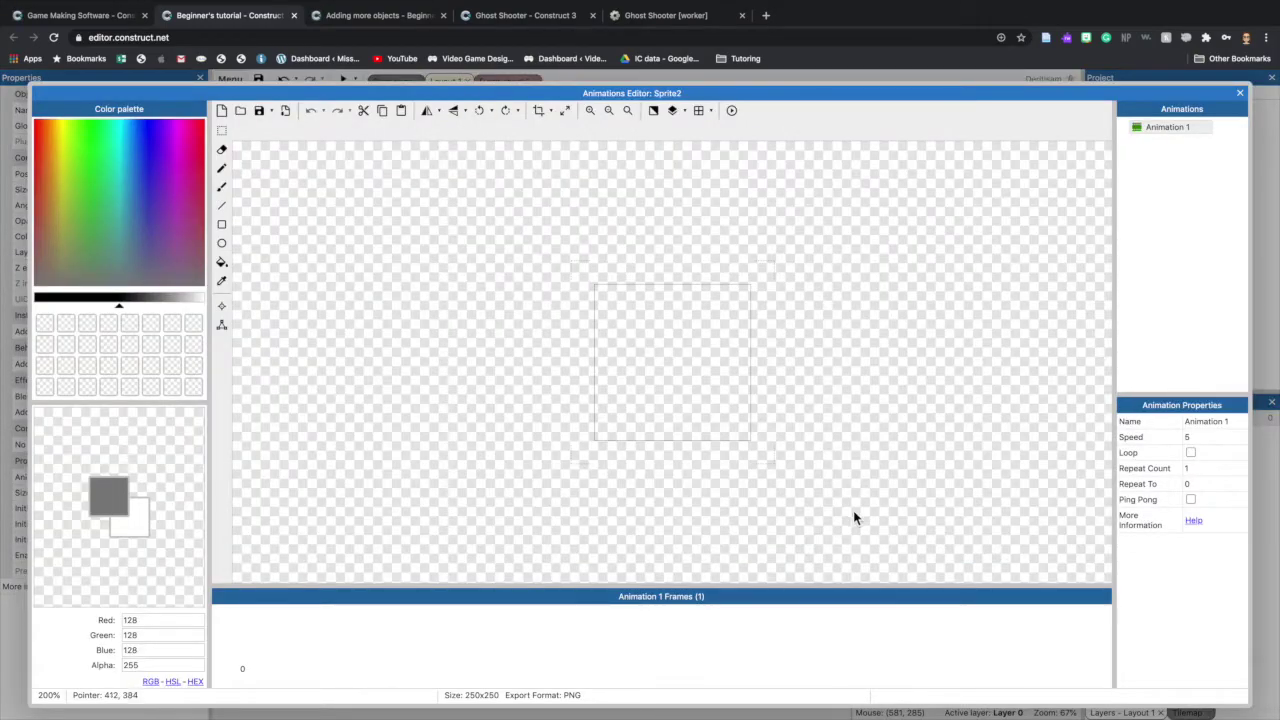
left_click(241, 110)
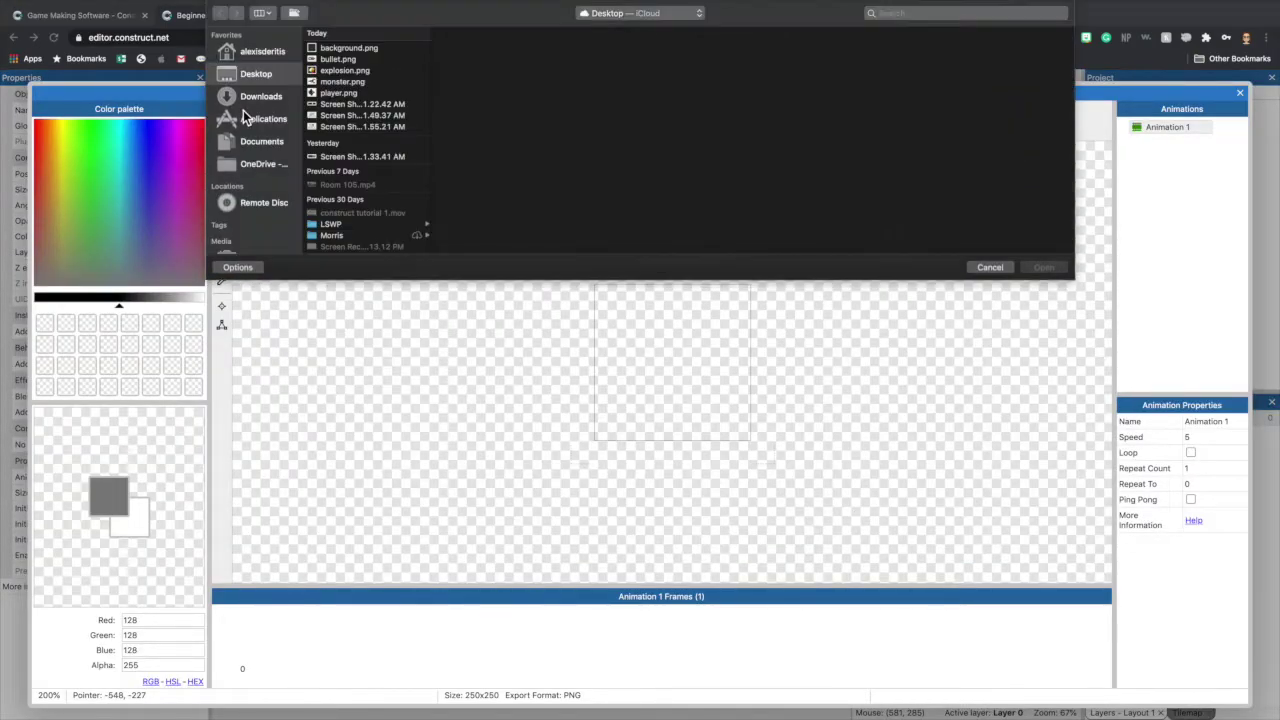
left_click(340, 72)
left_click(1055, 268)
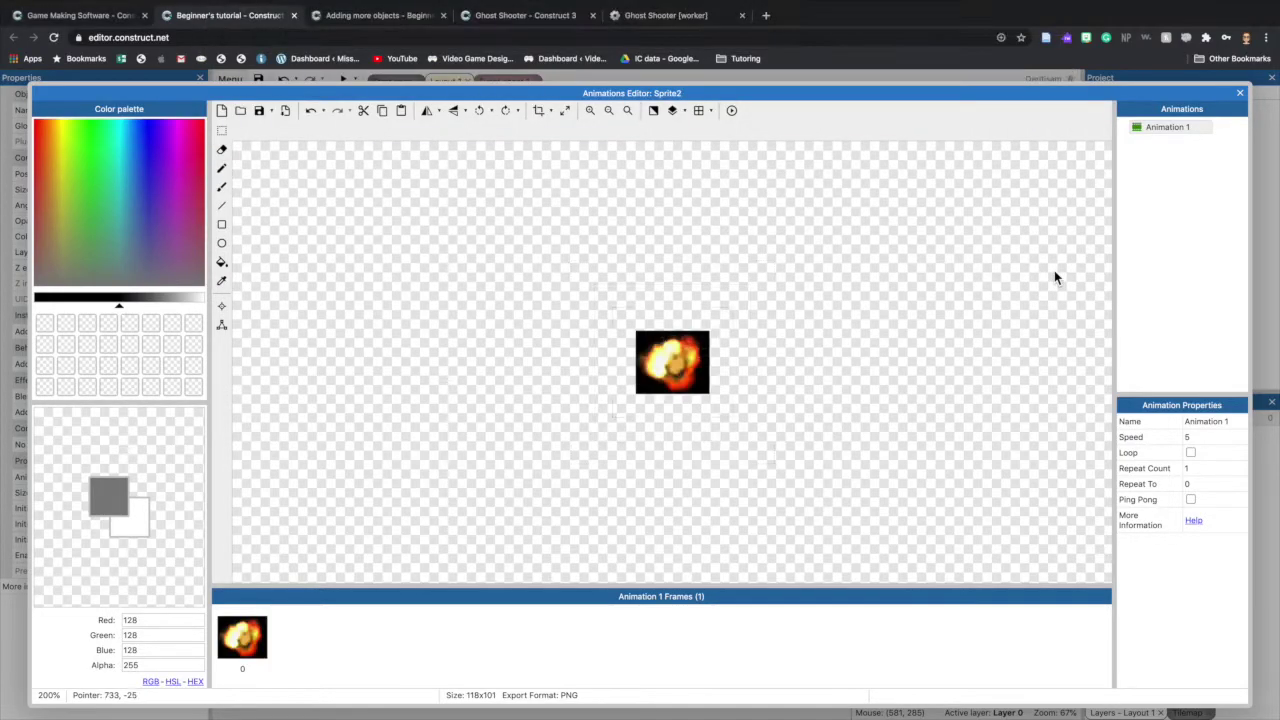
left_click(1242, 93)
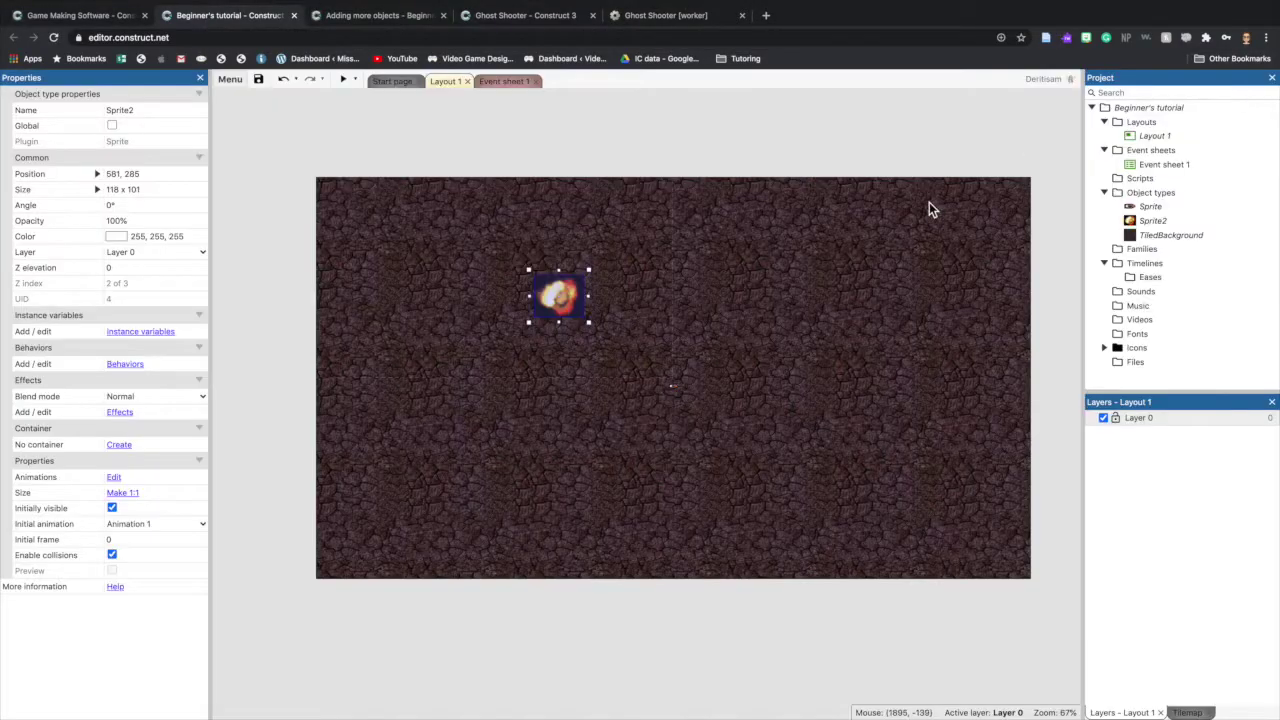
Insert a third Sprite in the layout's upper-right area at about 1090, 335, using monster.png as its image.
double_click(818, 291)
scroll(646, 383, "down", 5)
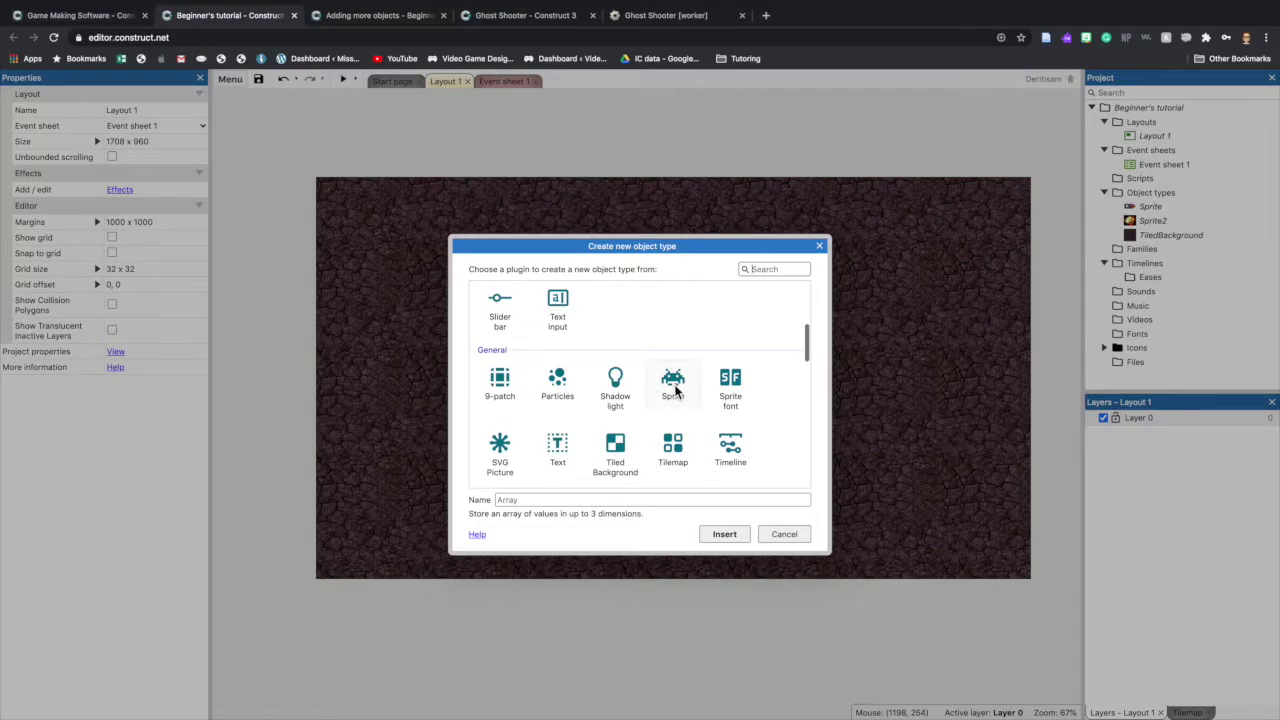
double_click(675, 390)
left_click(783, 338)
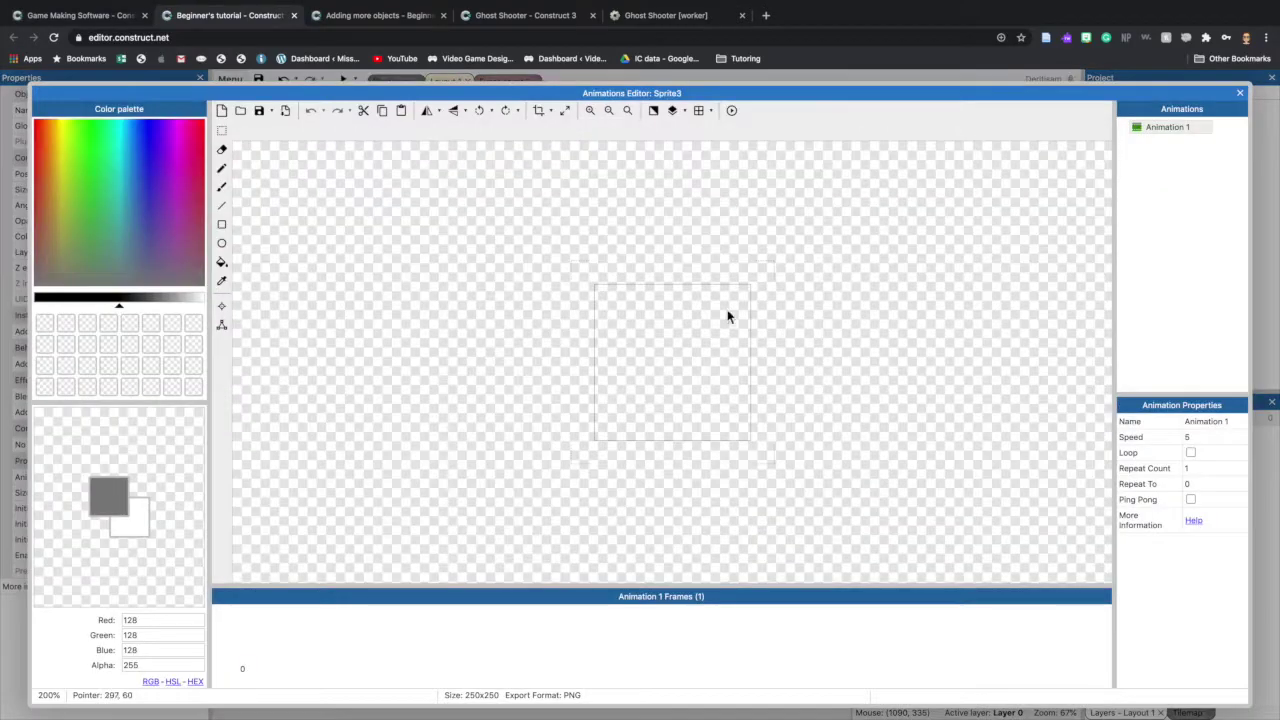
left_click(240, 111)
left_click(342, 81)
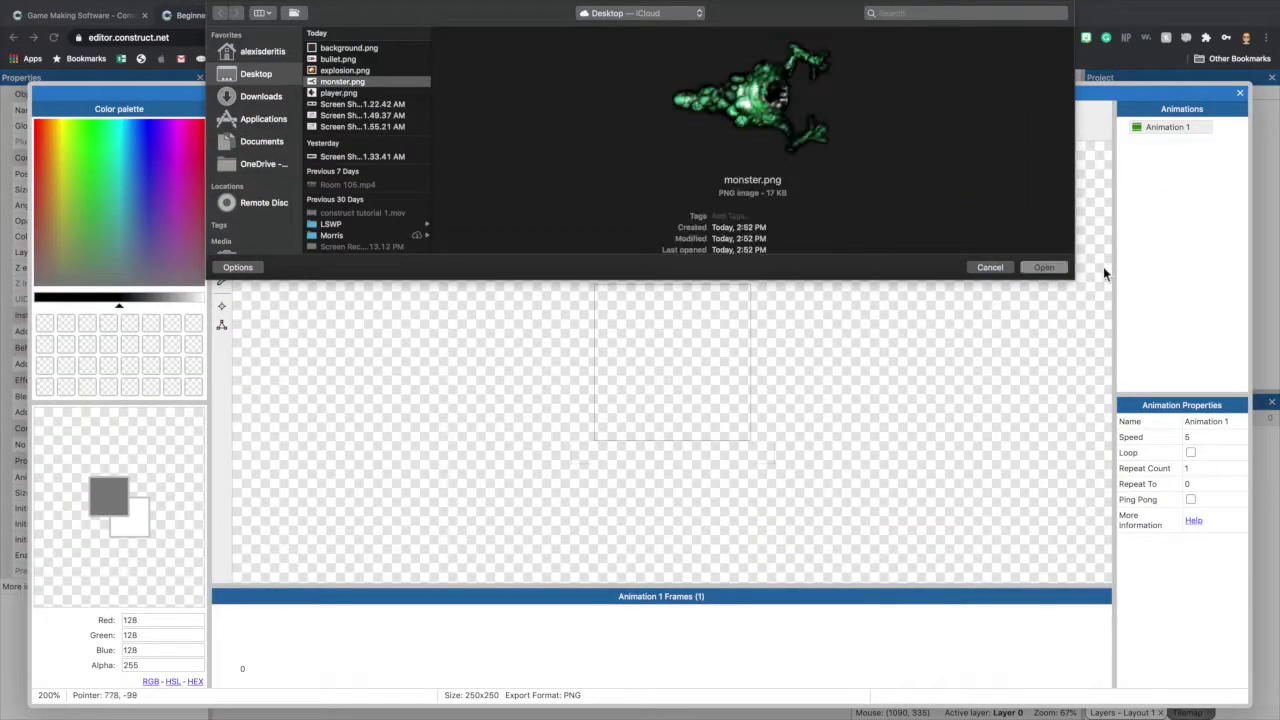
left_click(1043, 267)
left_click(1240, 93)
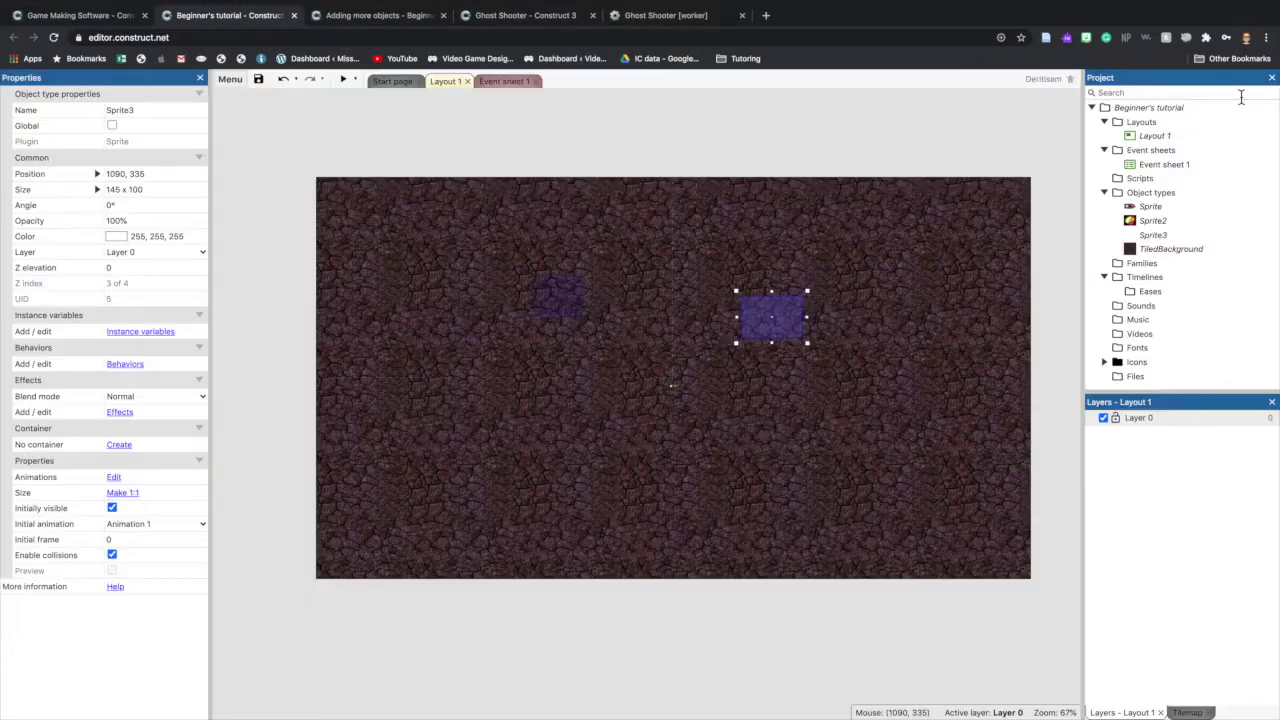
left_click(870, 385)
Insert a fourth Sprite just below the monster at about 1150, 515, using player.png as its image.
double_click(836, 416)
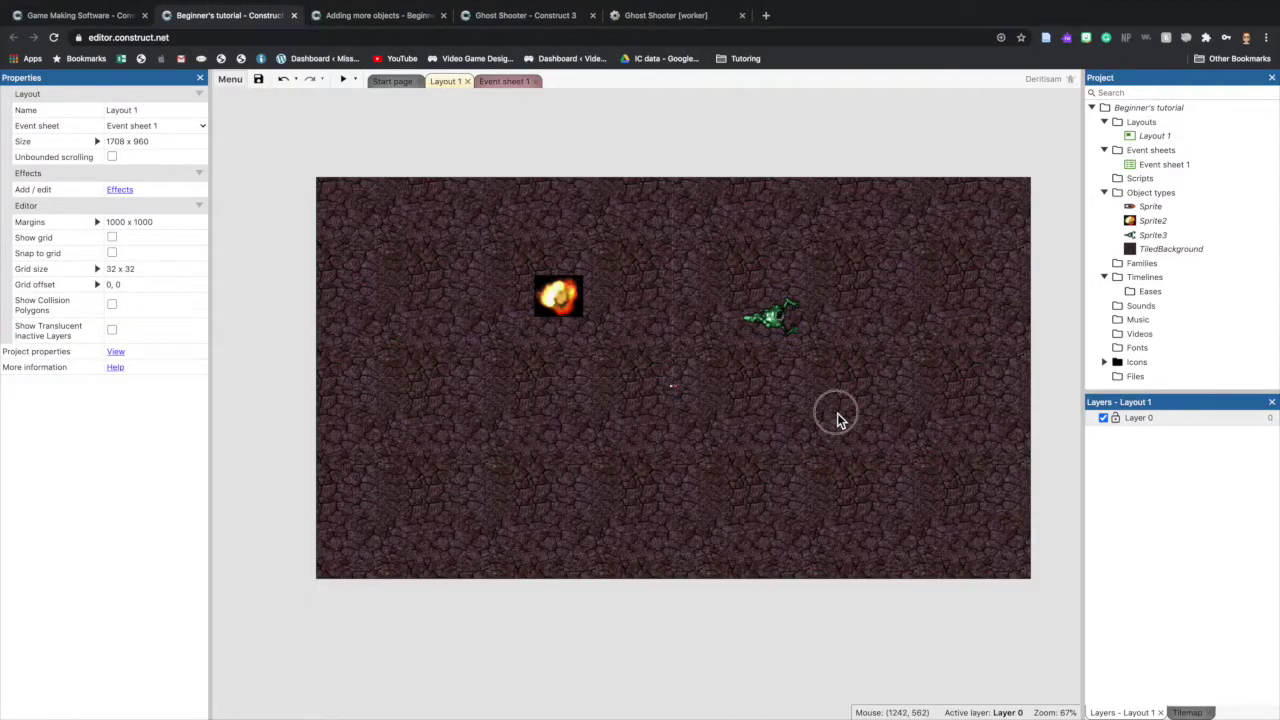
key("Escape")
right_click(806, 389)
double_click(806, 389)
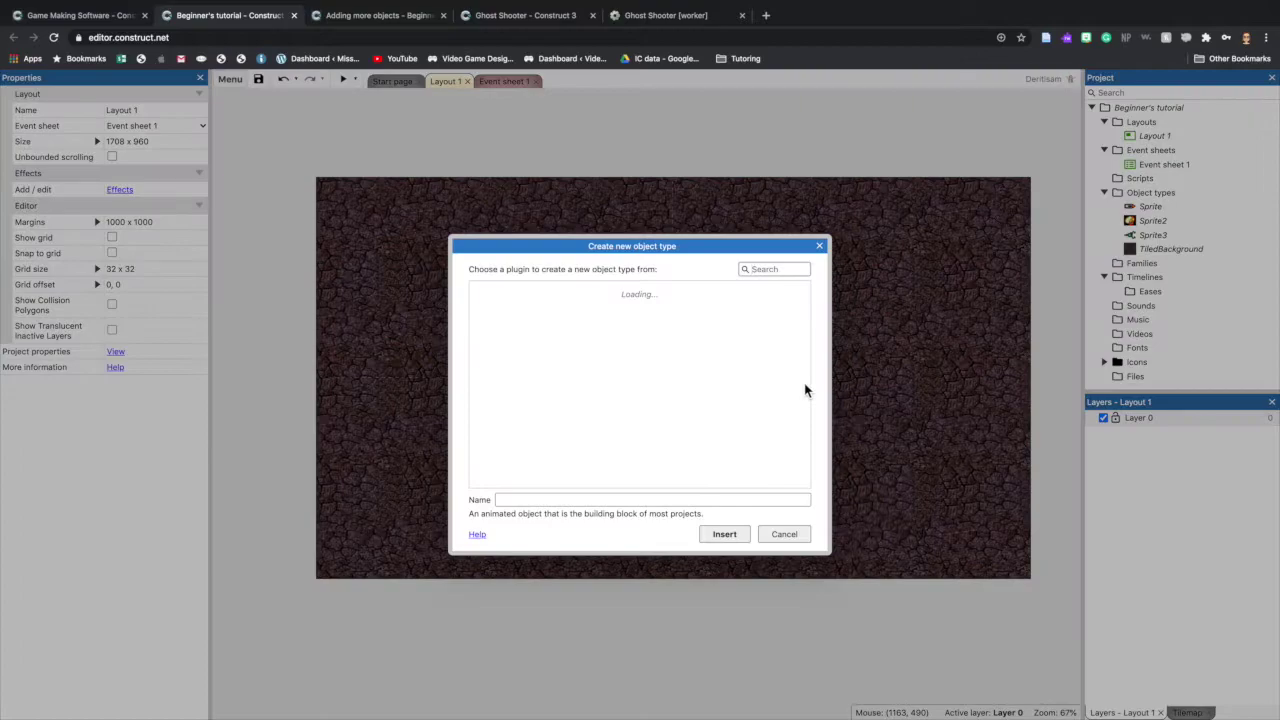
scroll(618, 382, "down", 3)
left_click(673, 405)
double_click(673, 405)
left_click(815, 410)
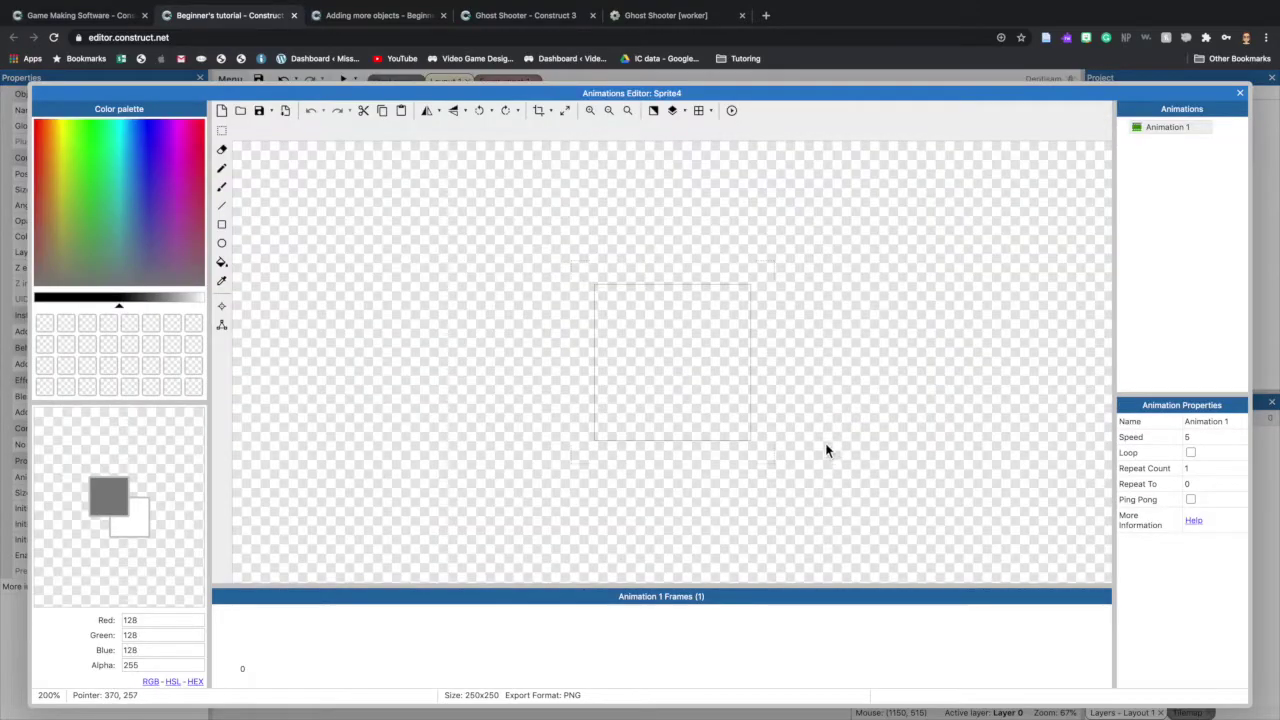
left_click(240, 111)
left_click(340, 93)
left_click(1045, 268)
left_click(1240, 93)
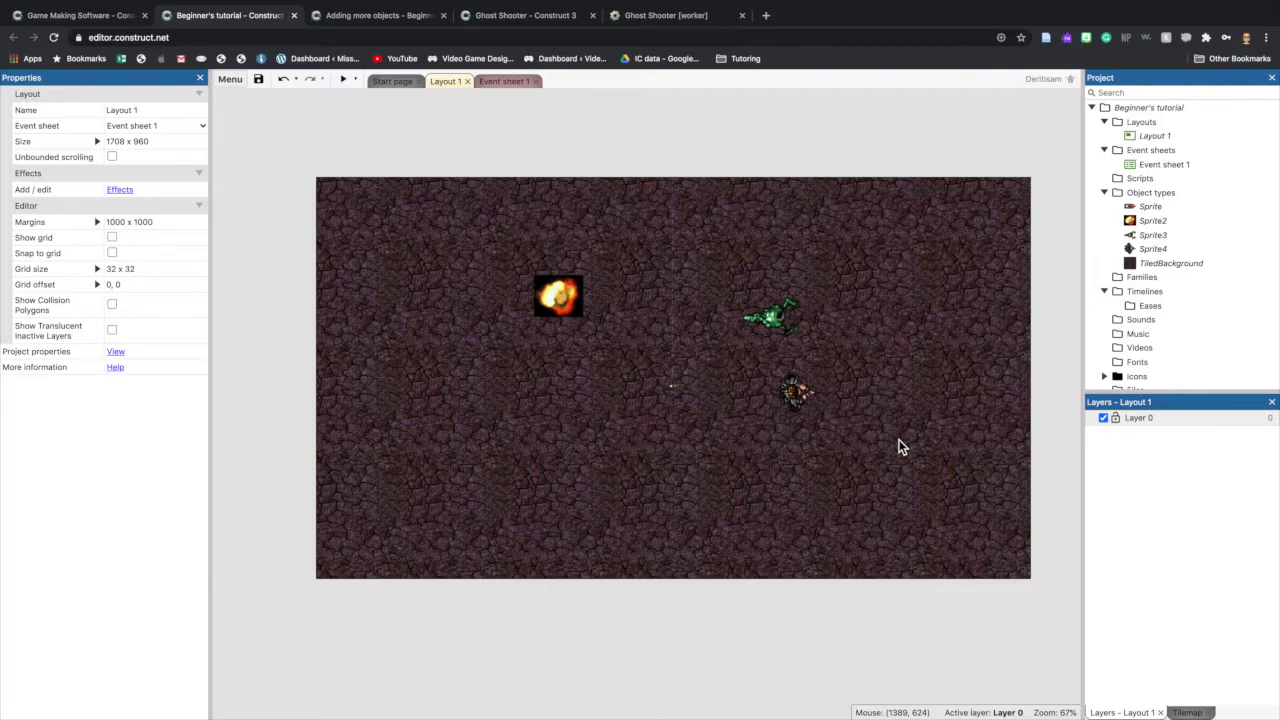
Move the explosion sprite to about 221, -103 and the bullet sprite to about 350, -107, both above the layout area.
left_click(558, 296)
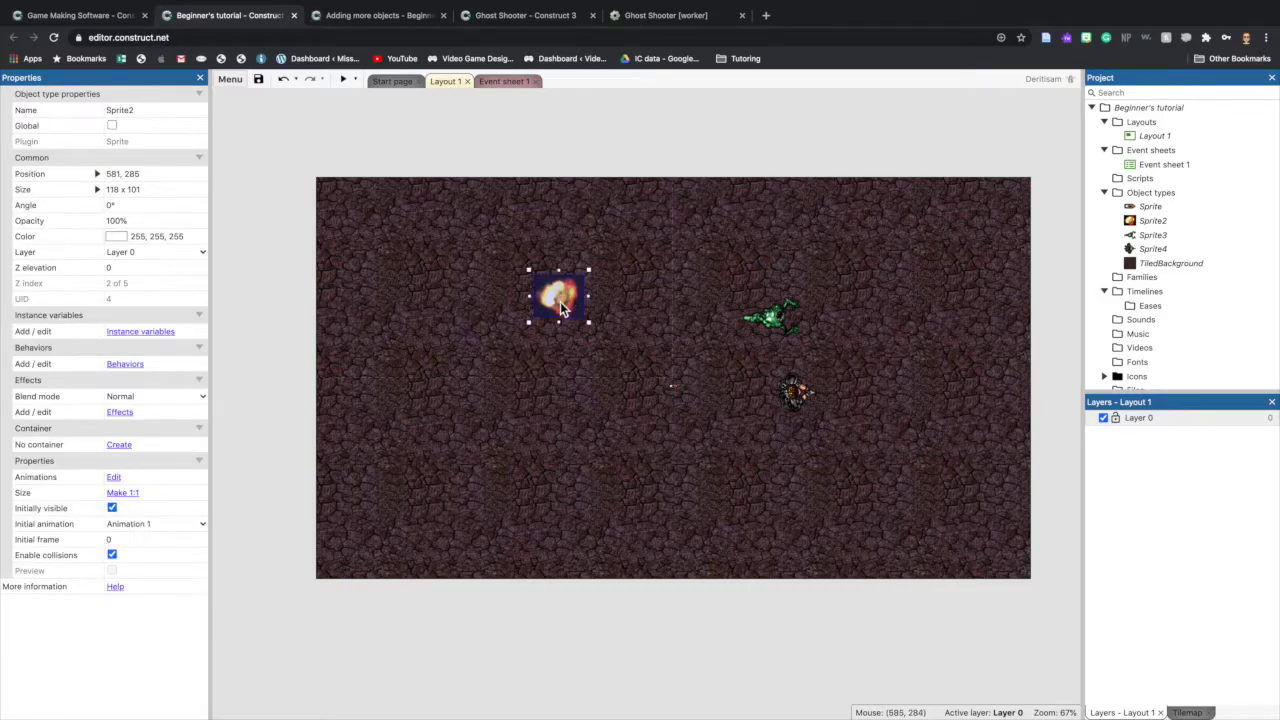
left_click_drag(558, 296, 408, 133)
left_click_drag(671, 387, 462, 131)
left_click(469, 160)
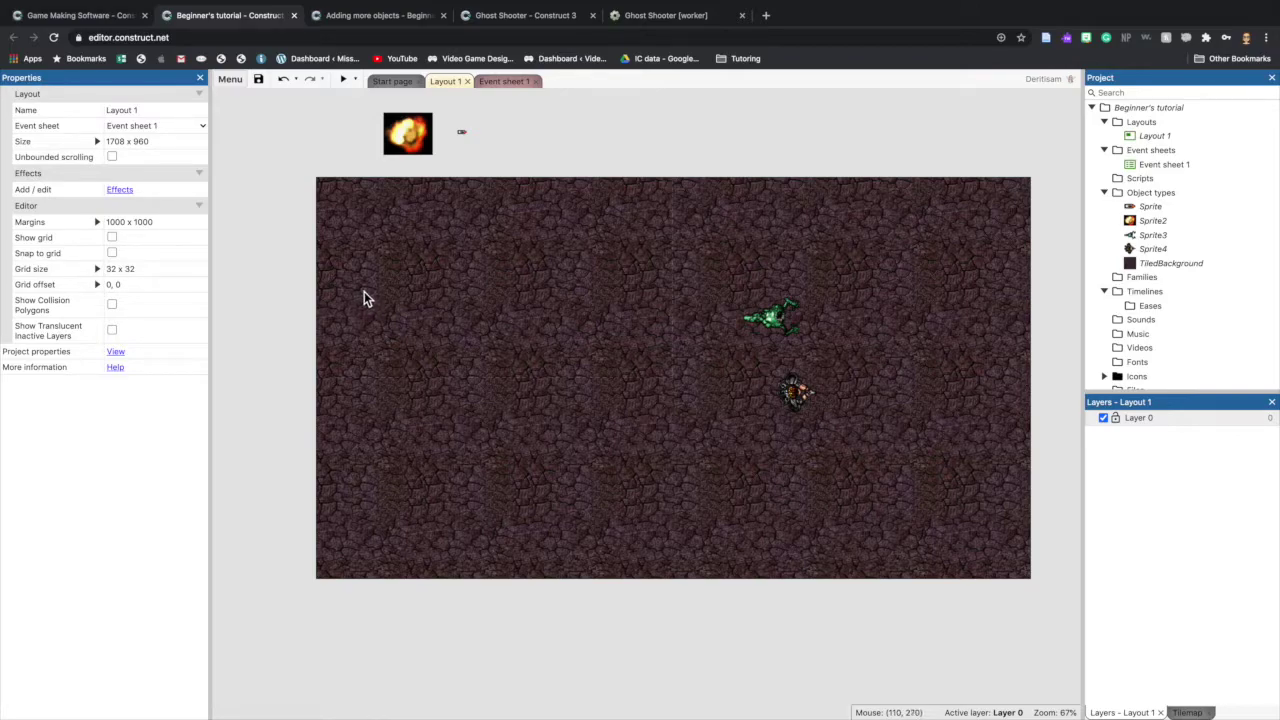
Select the explosion, bullet, monster and player sprites in turn to check the name property of each.
left_click(406, 144)
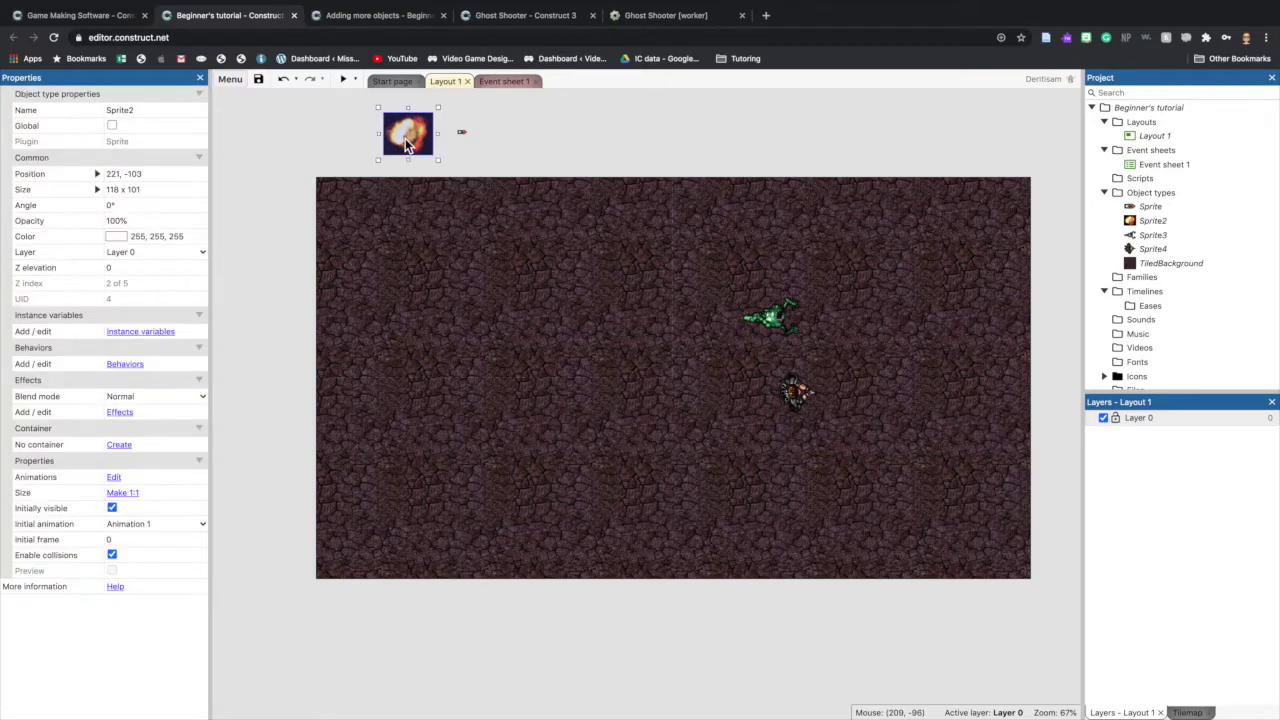
left_click(797, 392)
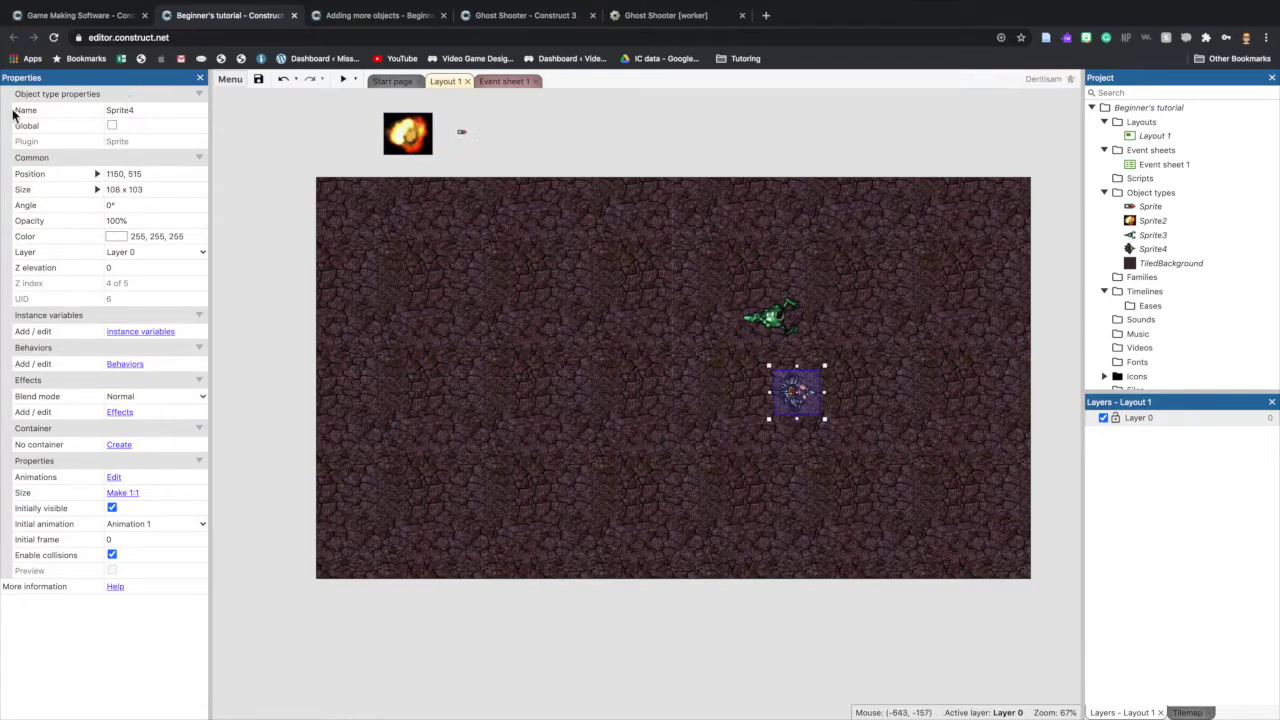
left_click(396, 145)
left_click(475, 145)
left_click(770, 316)
left_click(797, 392)
Rename the explosion sprite as Explosion and the bullet sprite as Bullet.
left_click(418, 140)
left_click(145, 112)
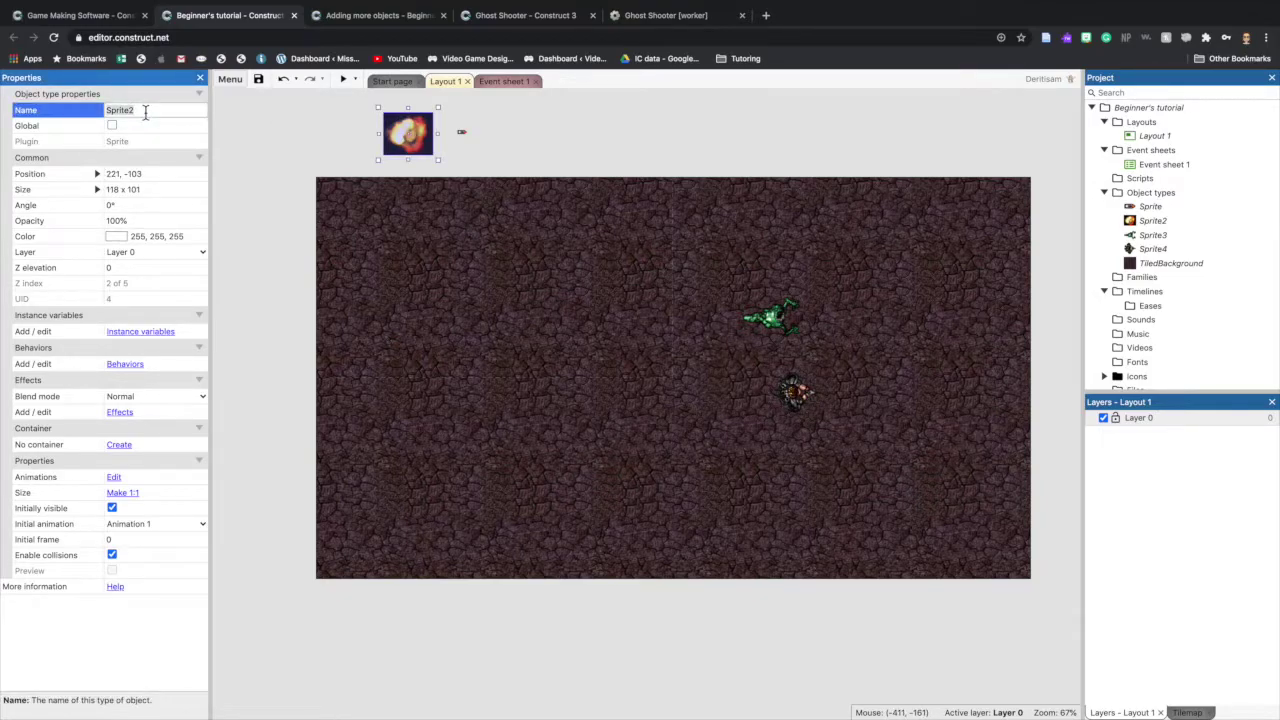
type("Explosion")
left_click(240, 135)
left_click(461, 131)
type("Bullet")
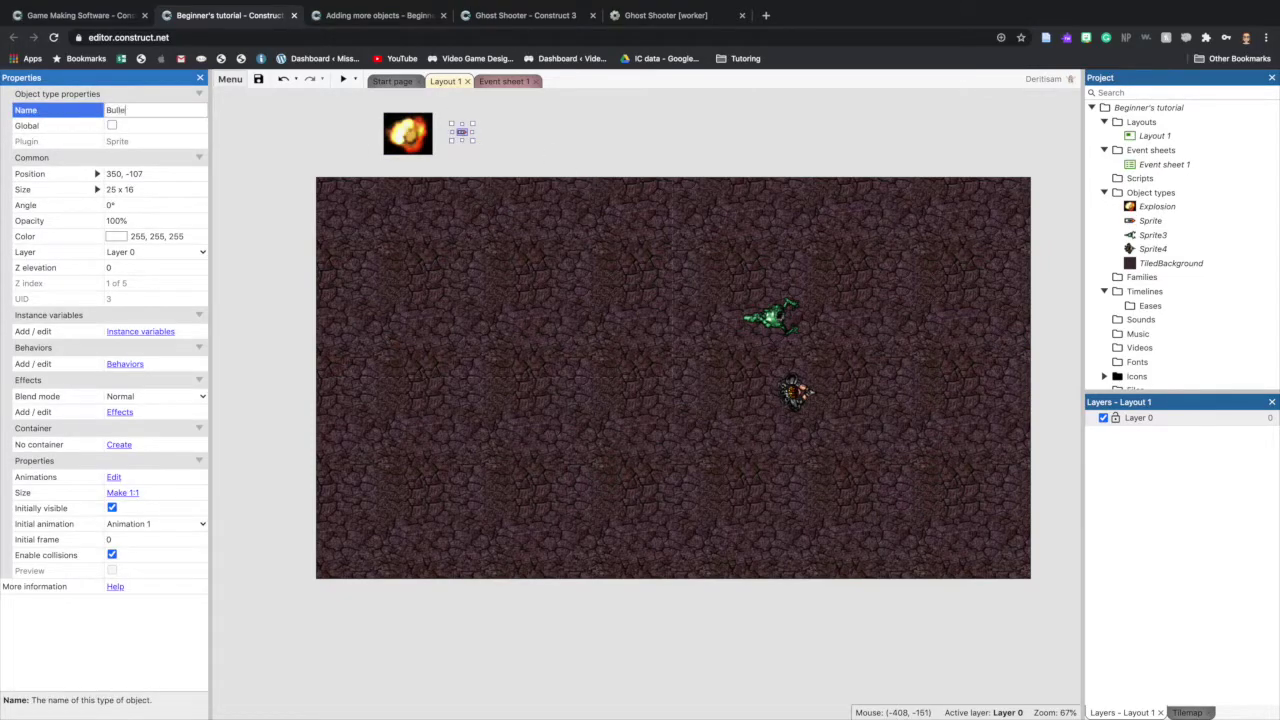
Rename the green monster sprite as Monster and the sprite below it as Player, and deselect everything.
left_click(770, 317)
type("Monster")
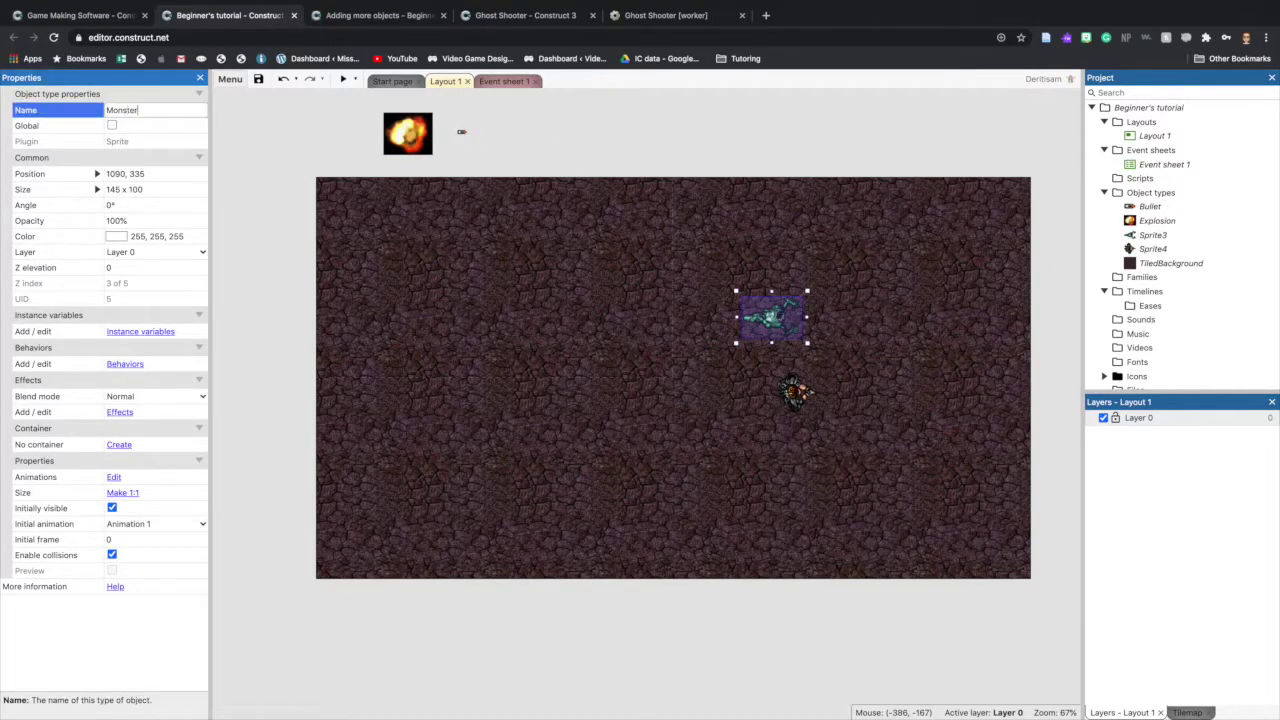
left_click(795, 393)
left_click(146, 110)
type("Player")
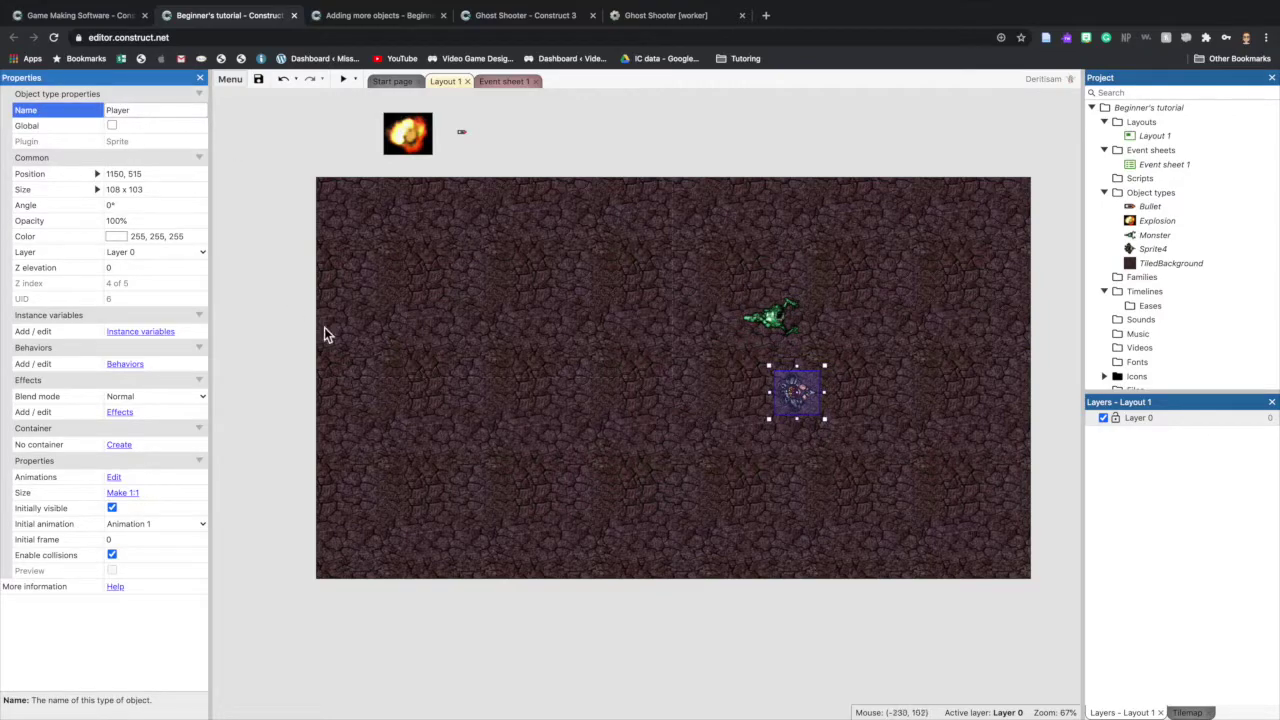
left_click(402, 388)
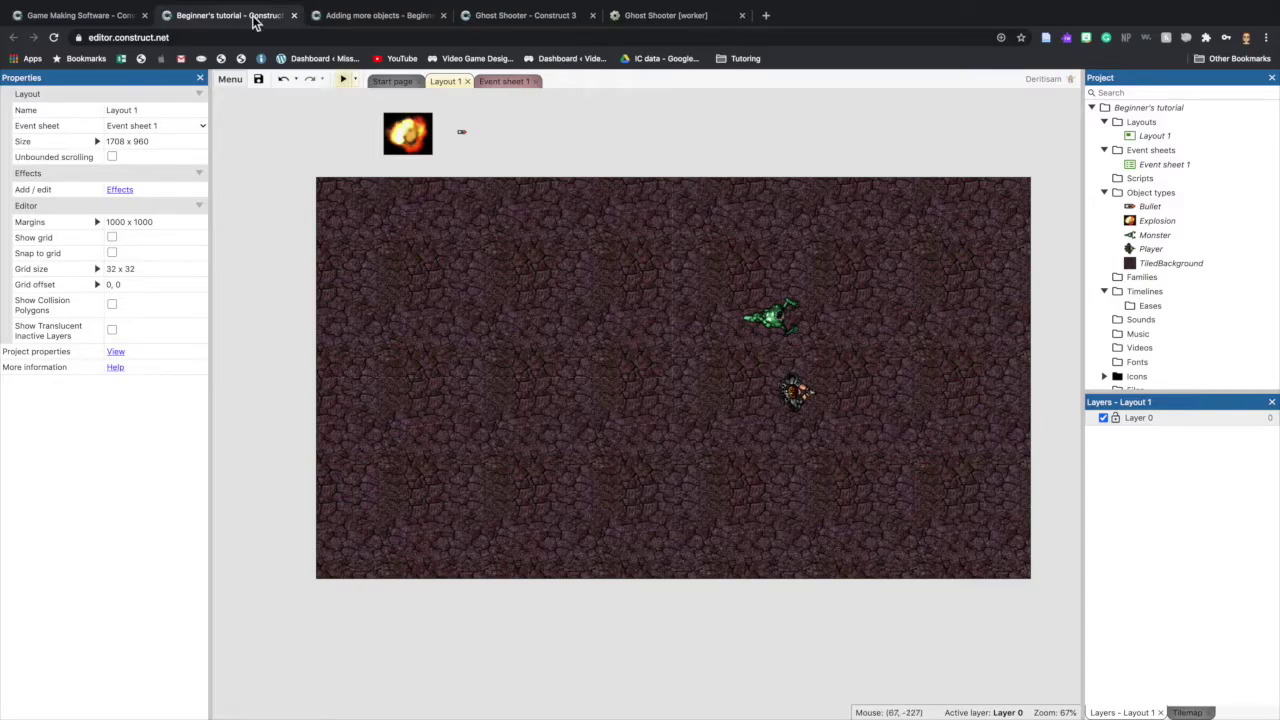
Save the project to Google Drive as Beginner's tutorial.c3p, authorizing access with the first listed Google account.
left_click(258, 80)
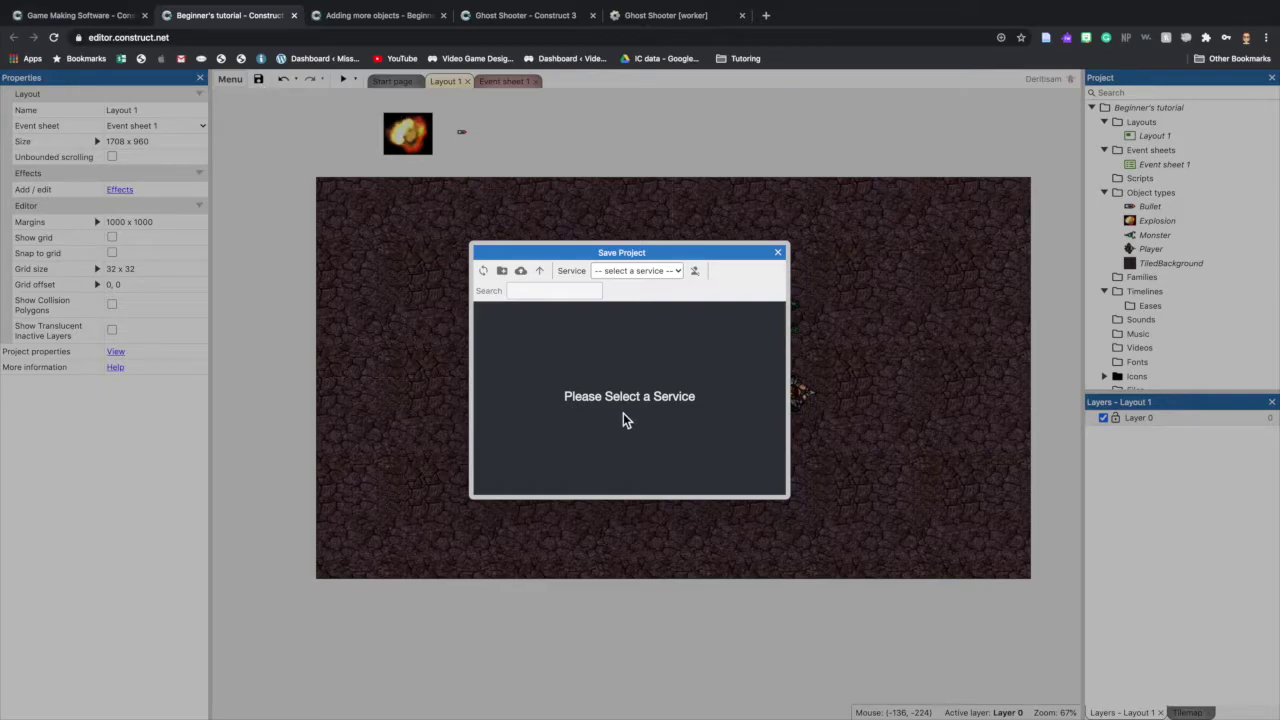
left_click(671, 271)
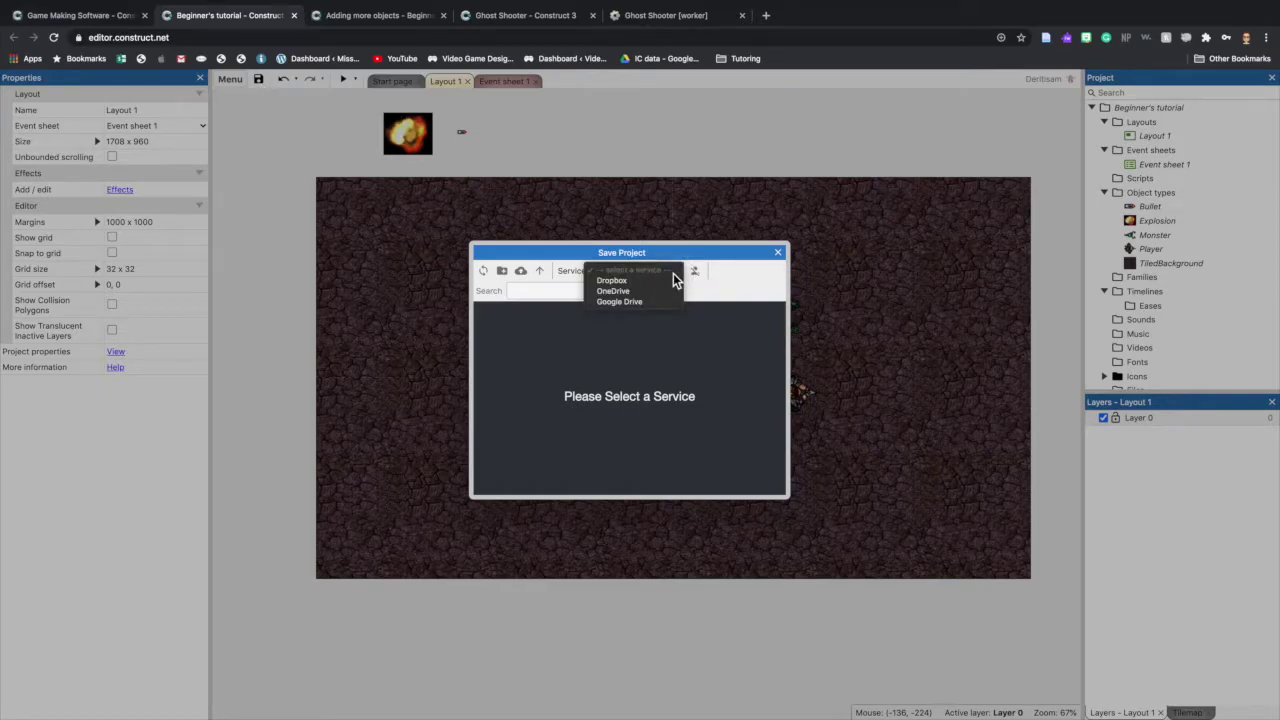
left_click(652, 359)
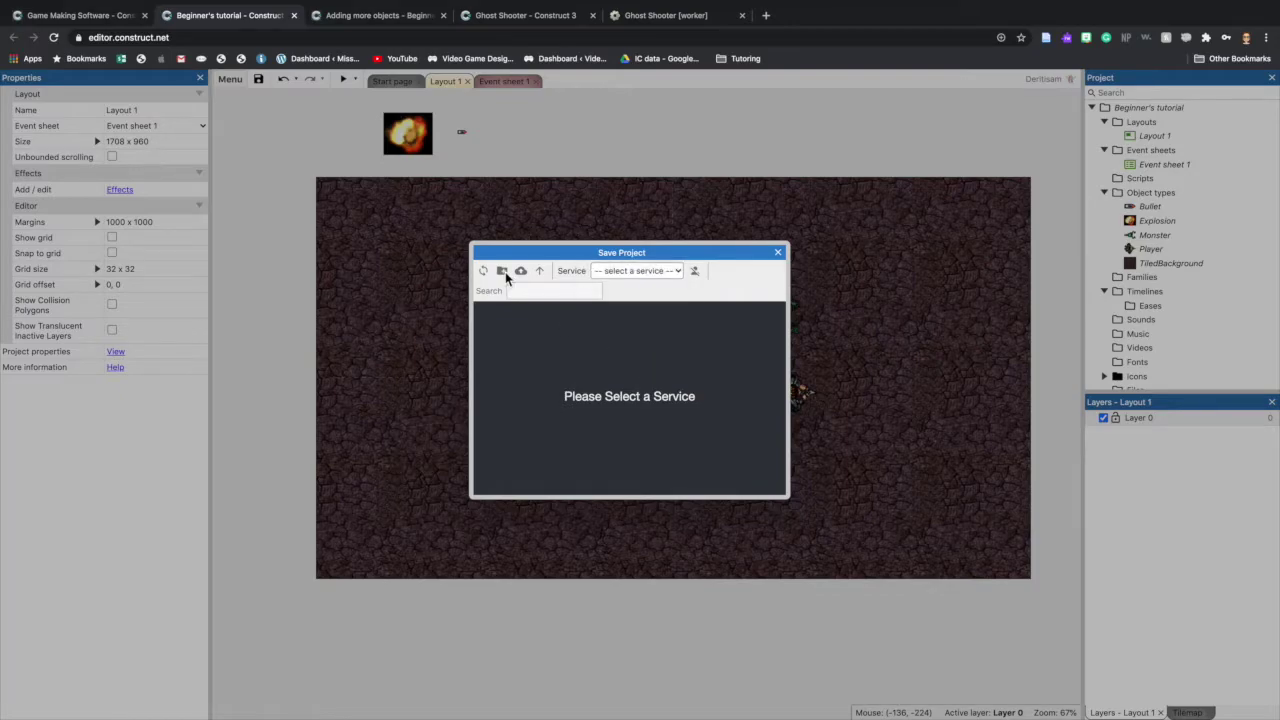
left_click(660, 271)
left_click(663, 294)
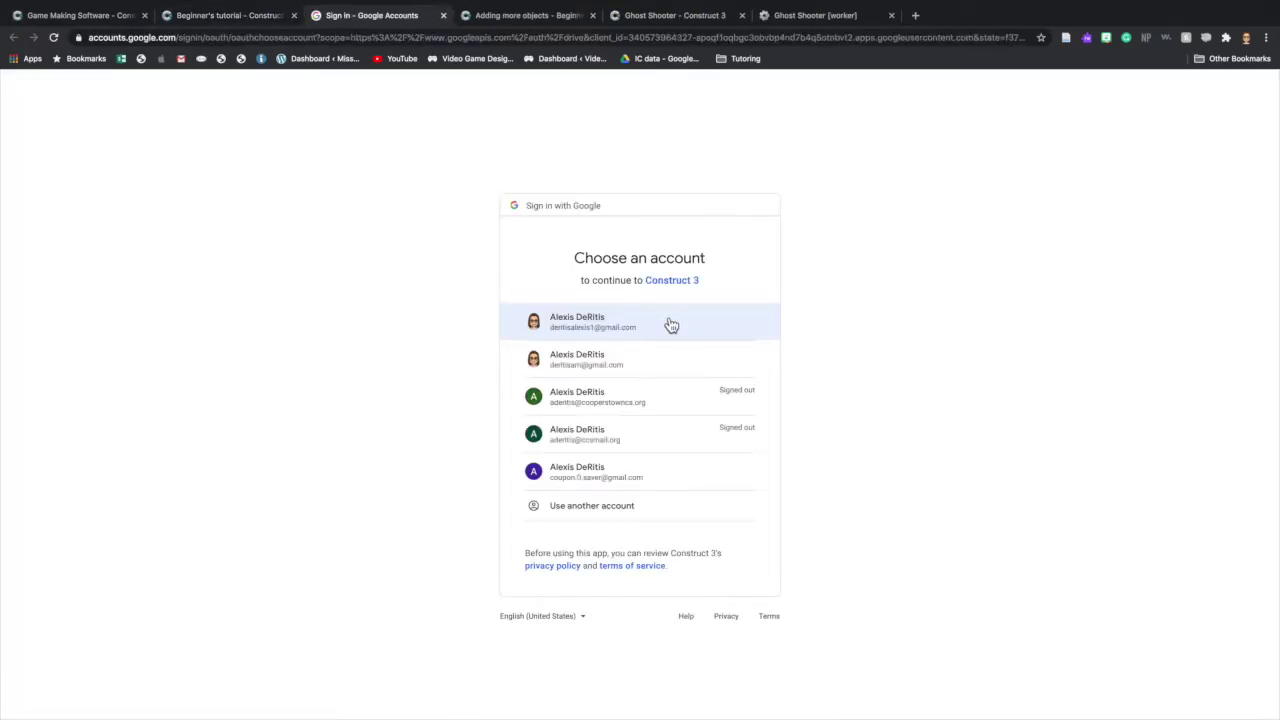
left_click(671, 325)
left_click(722, 543)
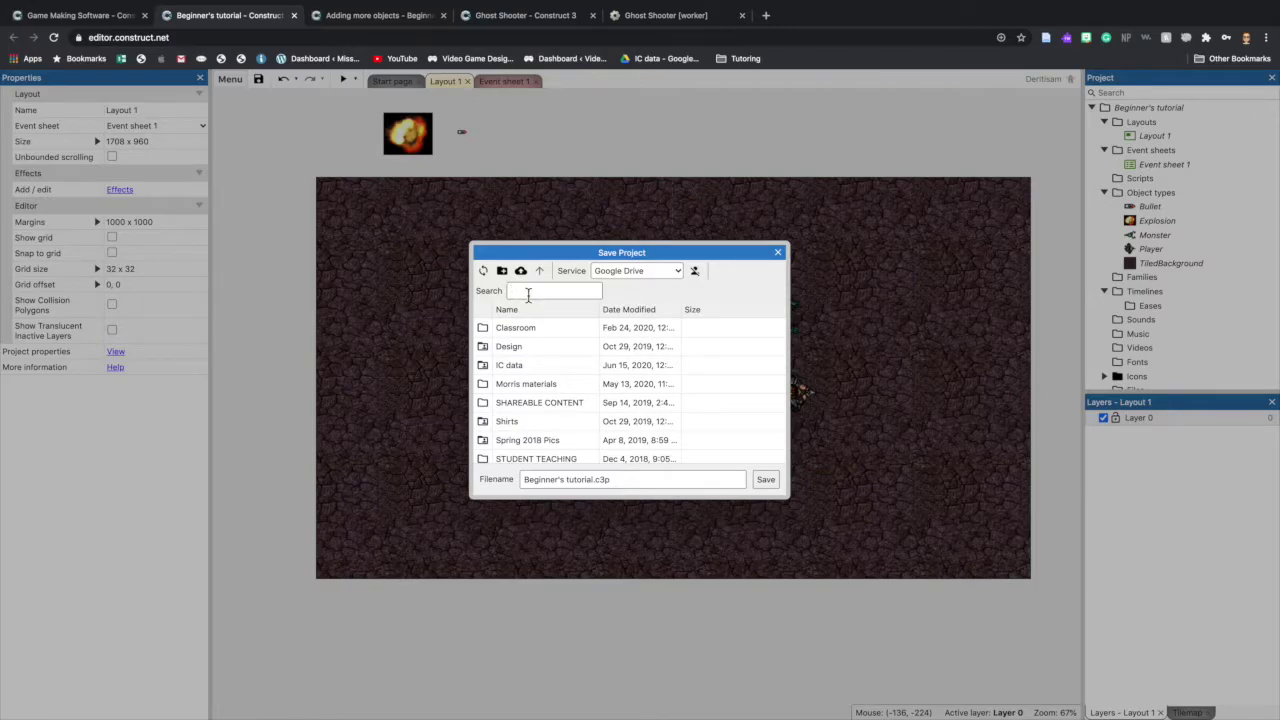
left_click(765, 479)
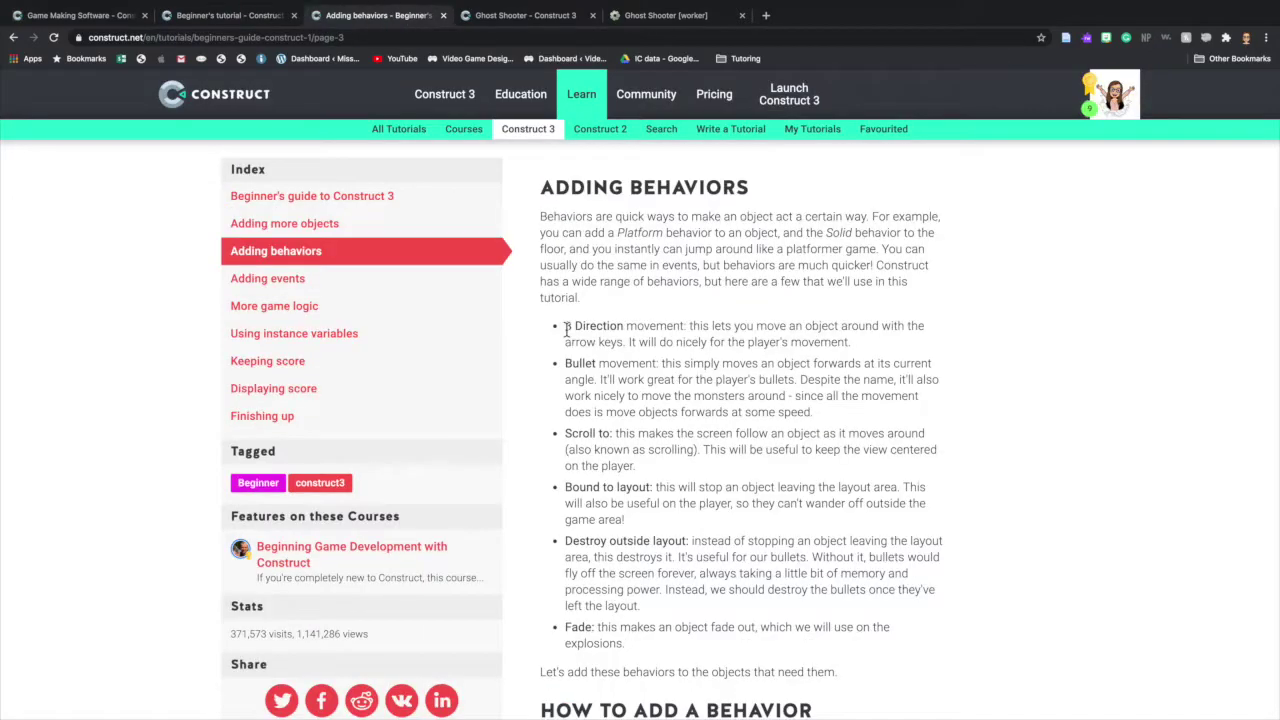
Add the 8 Direction movement behavior to the Player sprite in Layout 1.
left_click(400, 16)
left_click(212, 15)
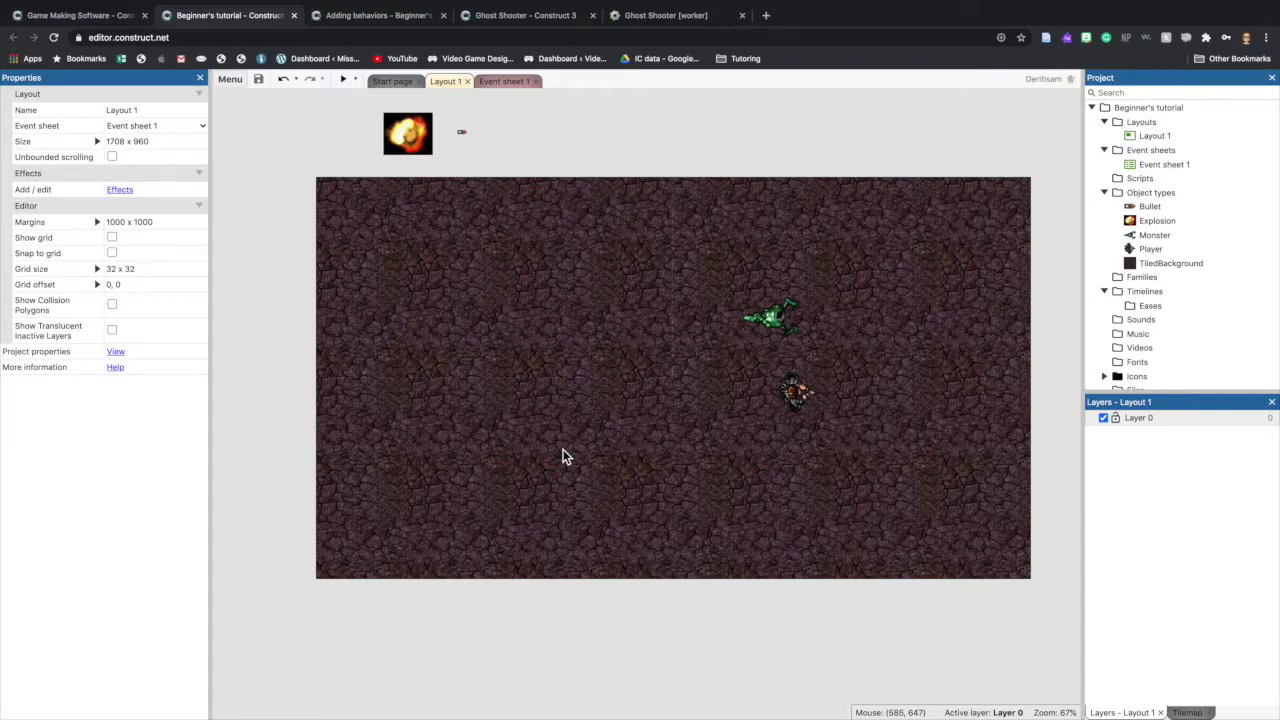
left_click(795, 400)
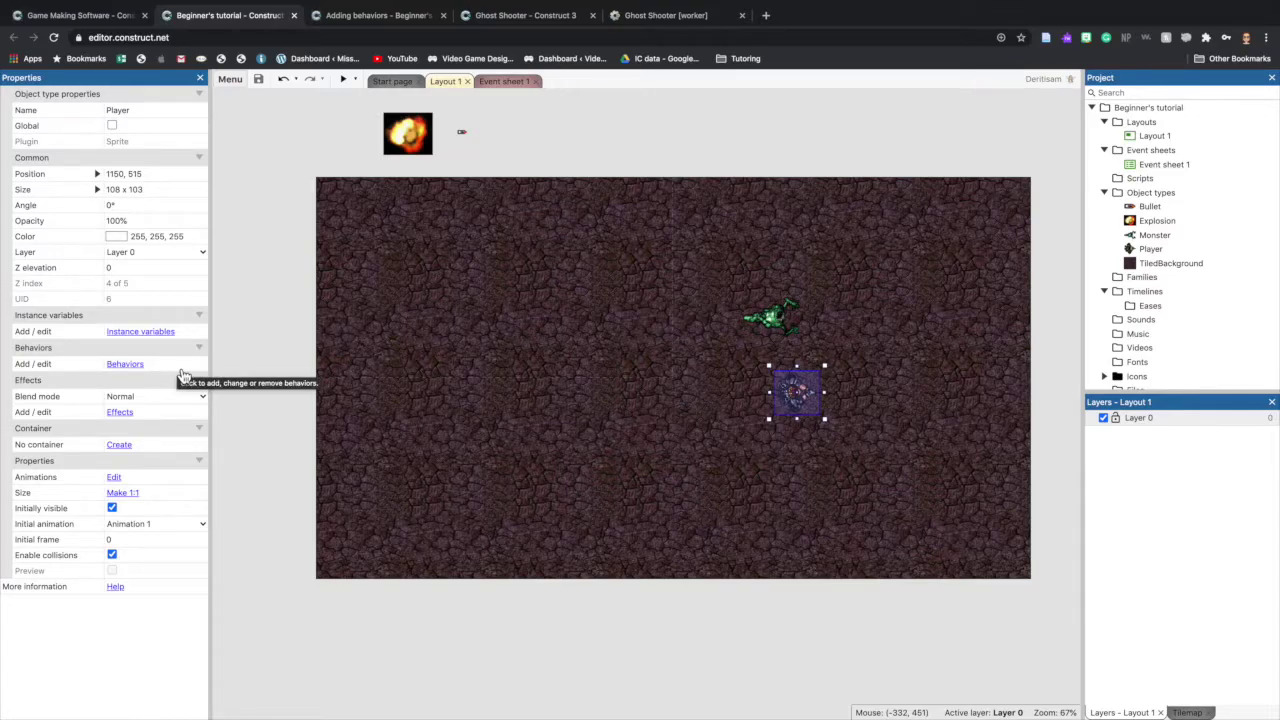
left_click(125, 364)
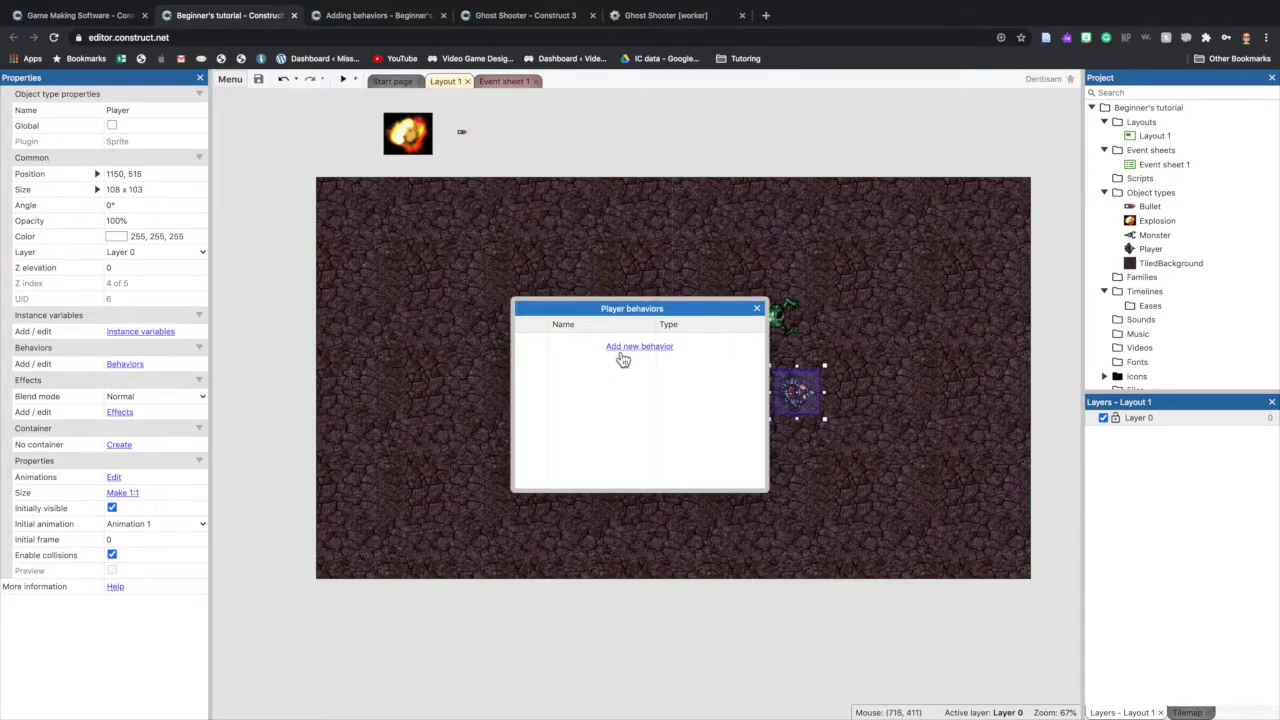
left_click(630, 347)
scroll(618, 350, "down", 5)
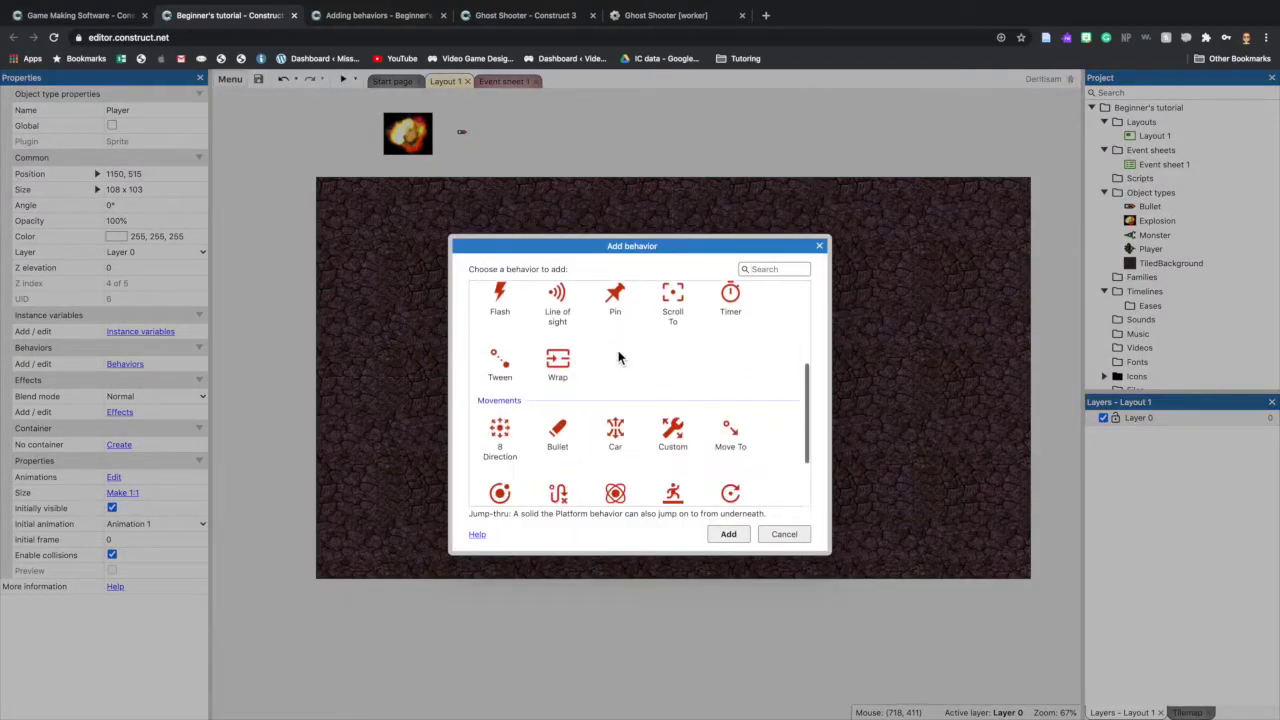
left_click(514, 382)
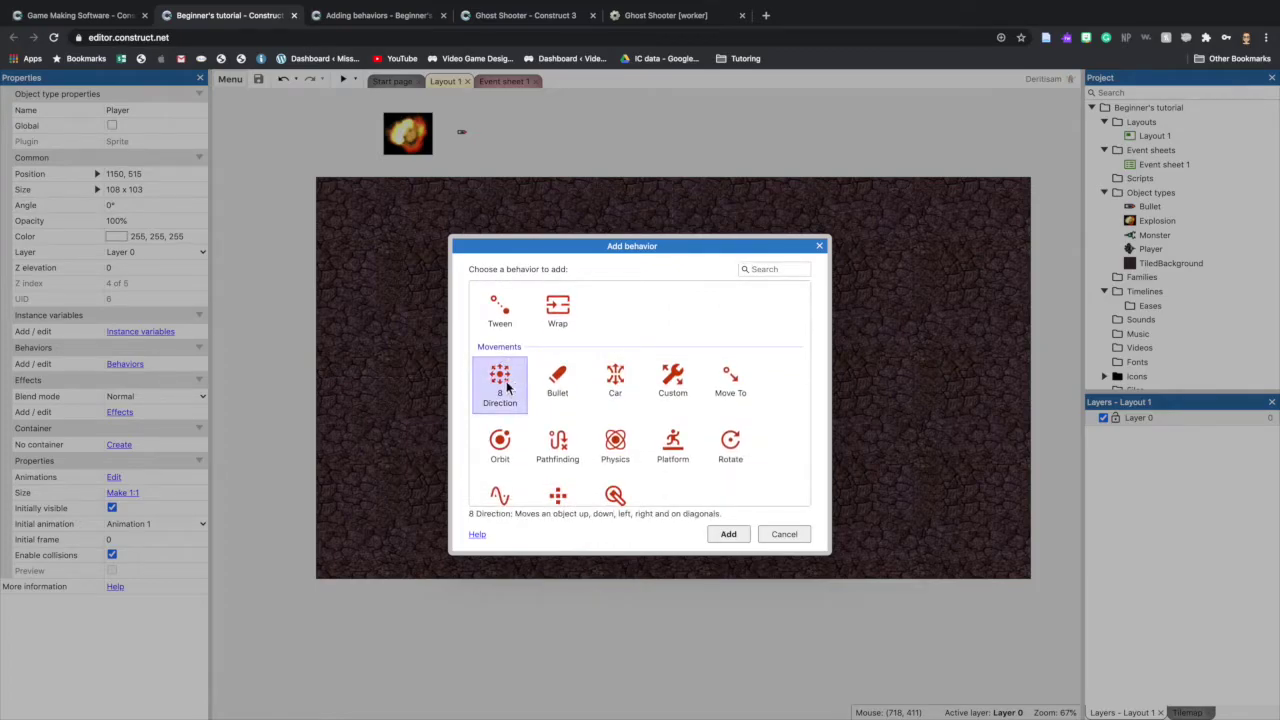
left_click(727, 535)
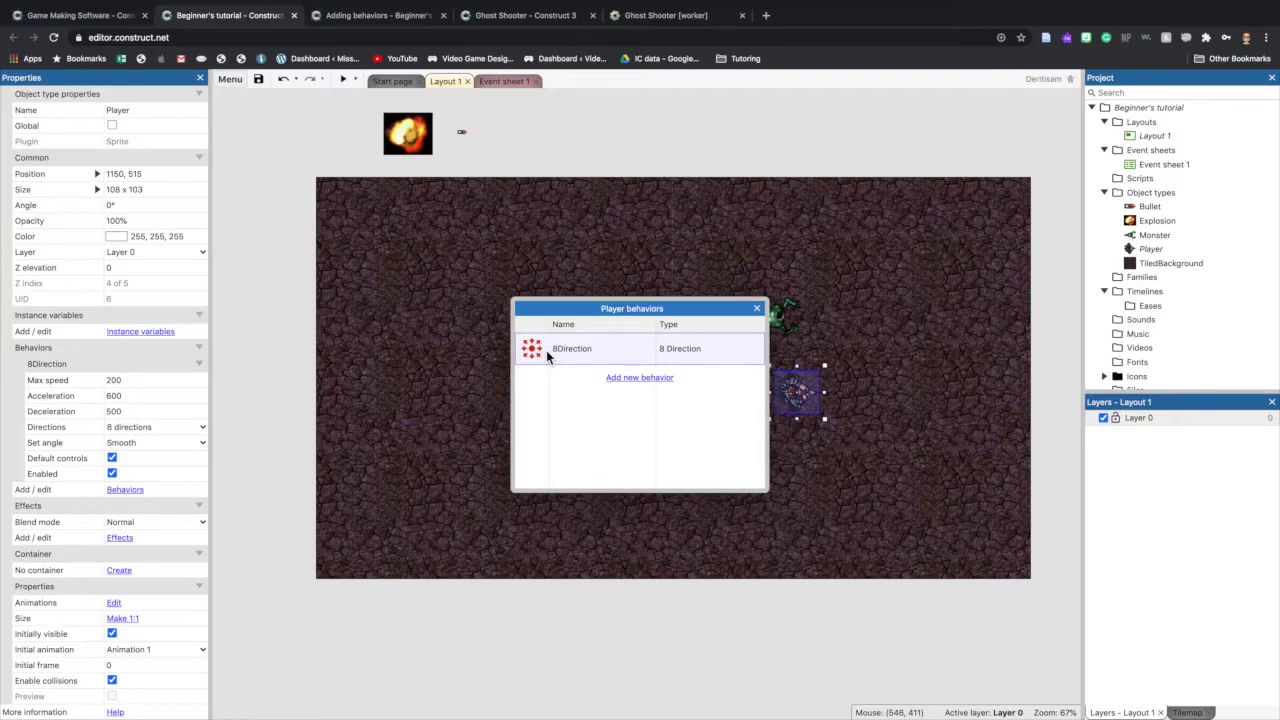
Add the Scroll To and Bound to layout behaviors to the Player sprite and close its behaviors dialog.
left_click(650, 380)
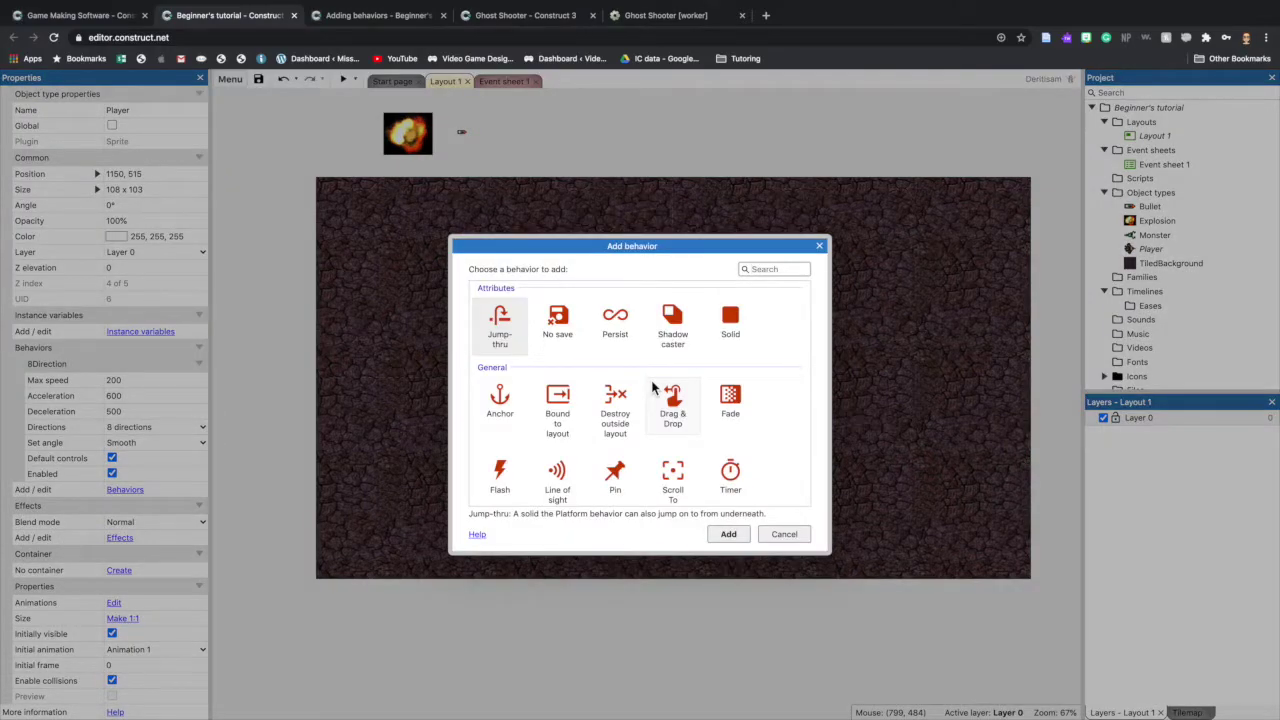
left_click(678, 472)
left_click(726, 535)
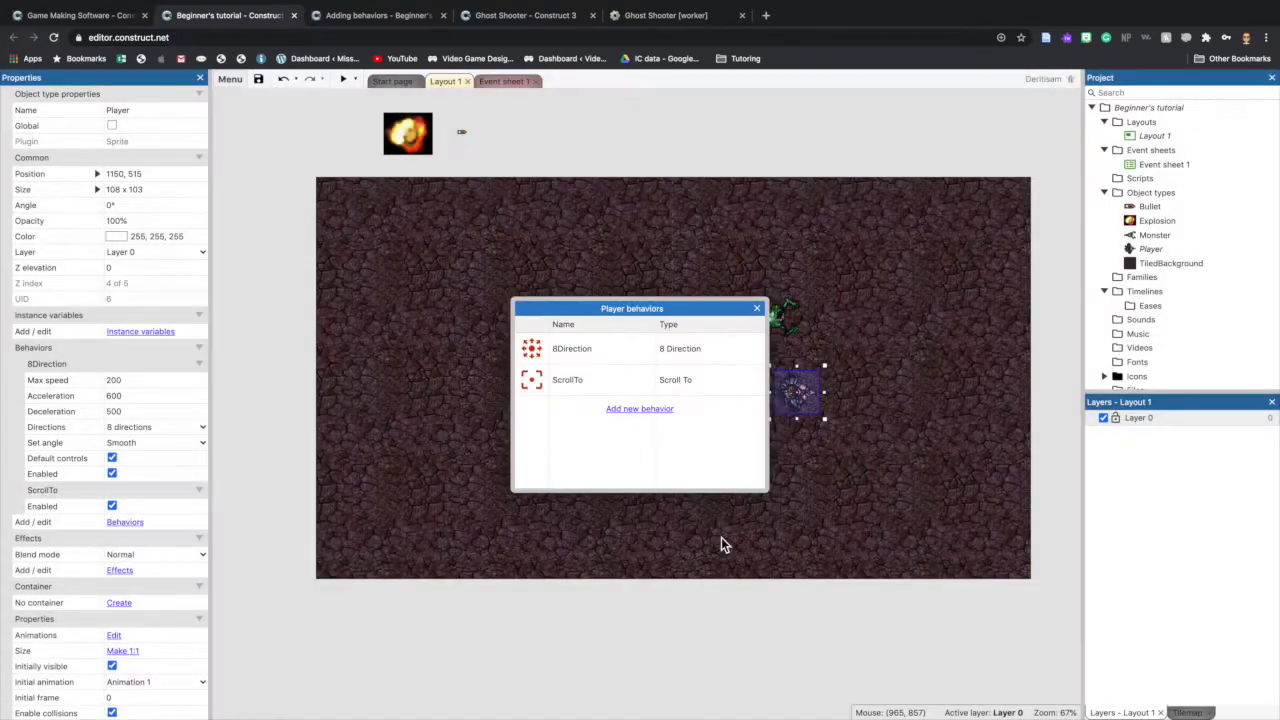
left_click(645, 410)
scroll(769, 460, "down", 5)
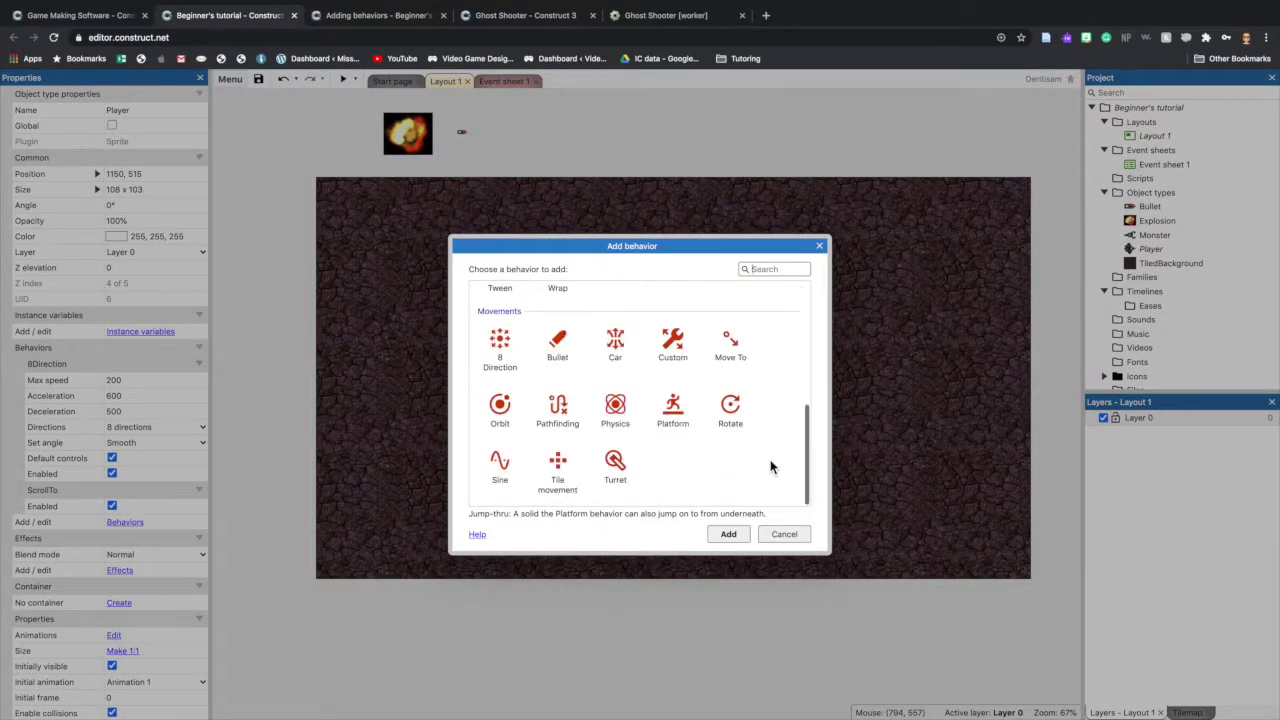
scroll(557, 475, "up", 5)
left_click(557, 390)
left_click(727, 538)
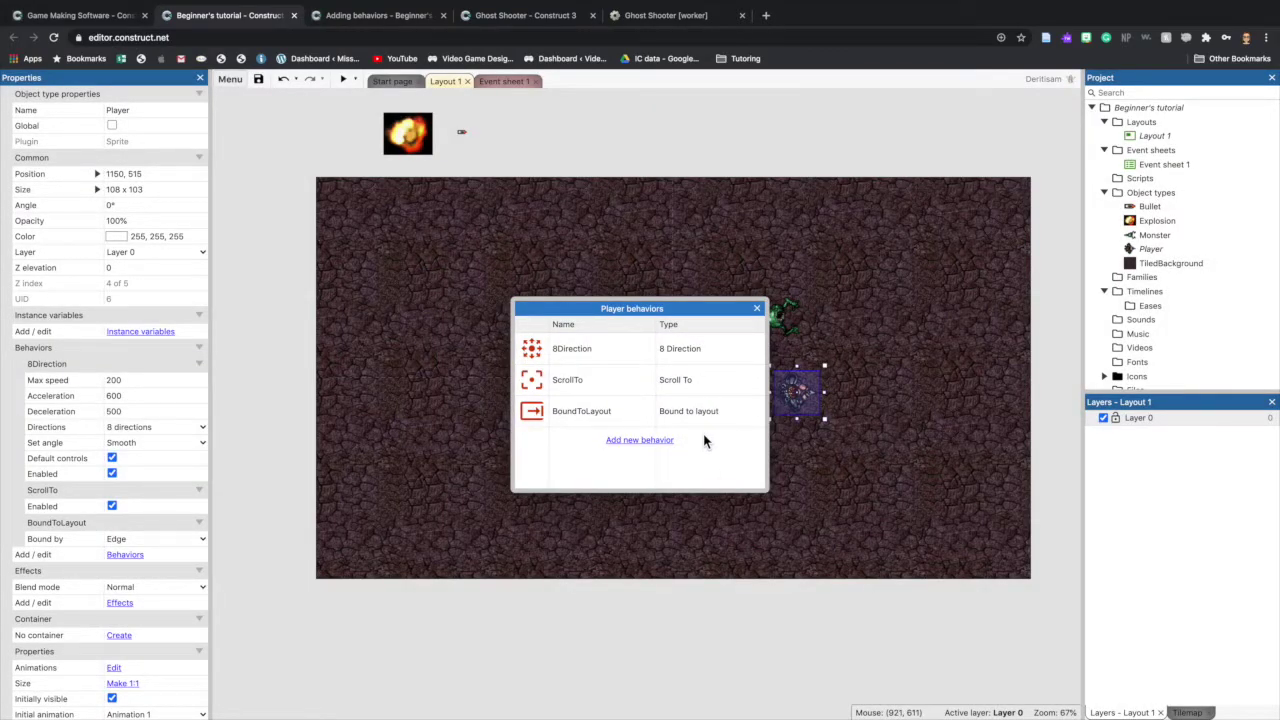
left_click(757, 308)
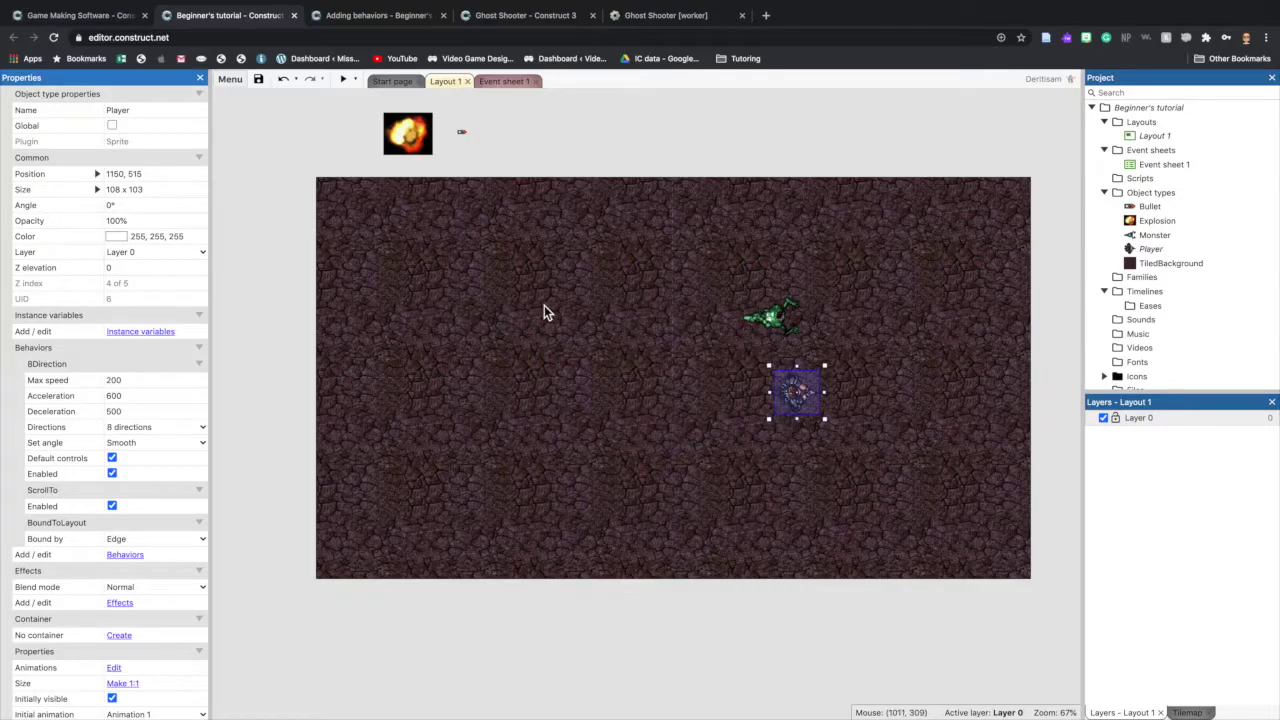
Preview the game and steer the player around the layout in all four directions to test its movement.
left_click(343, 79)
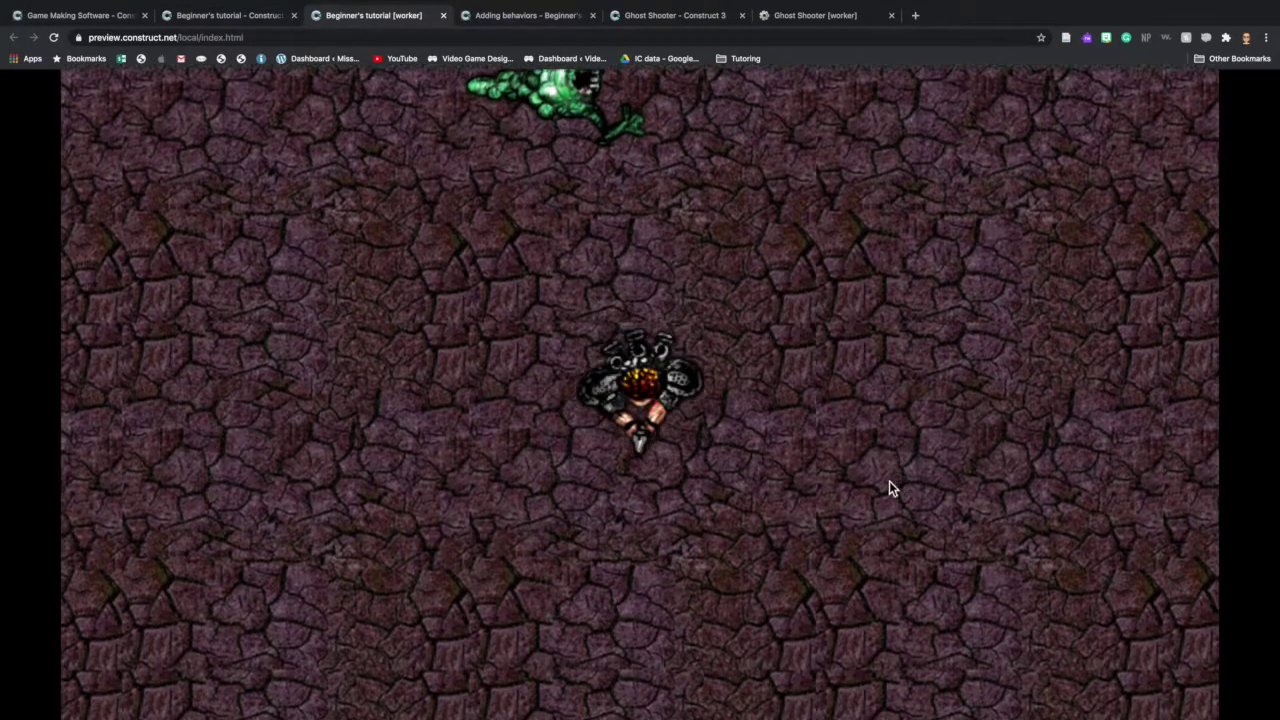
key("Down")
key("Right")
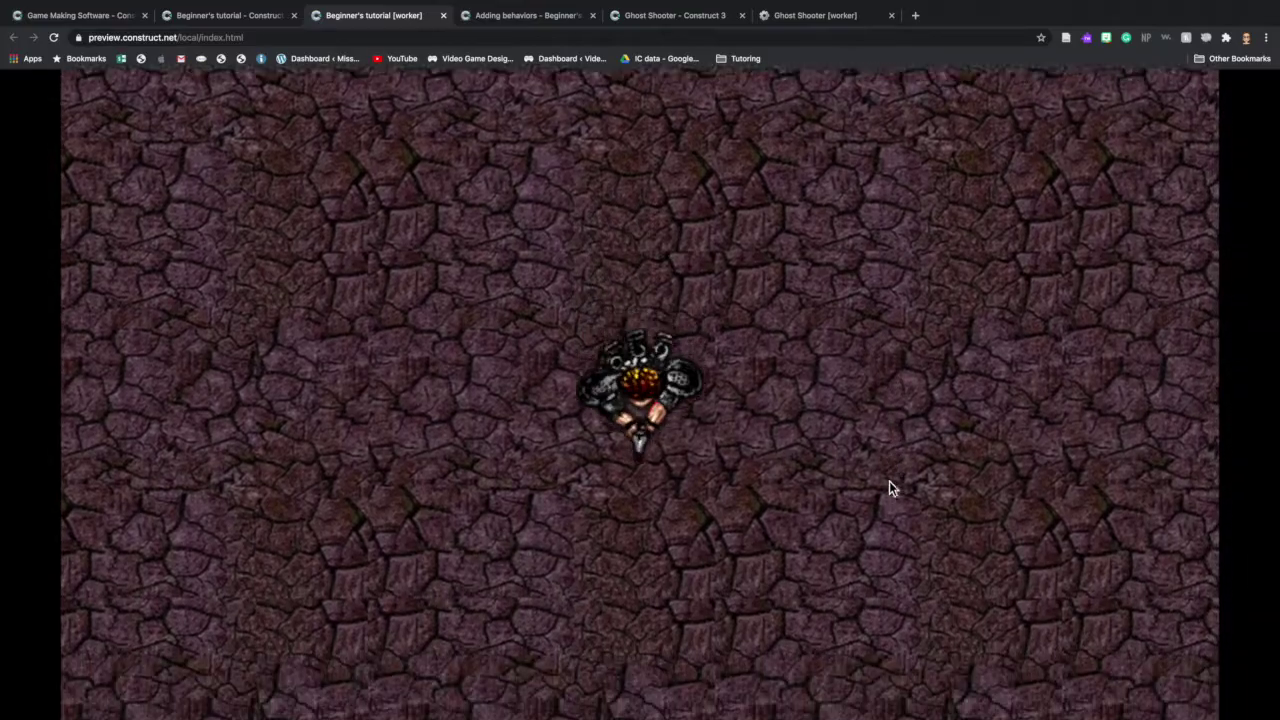
key("Up")
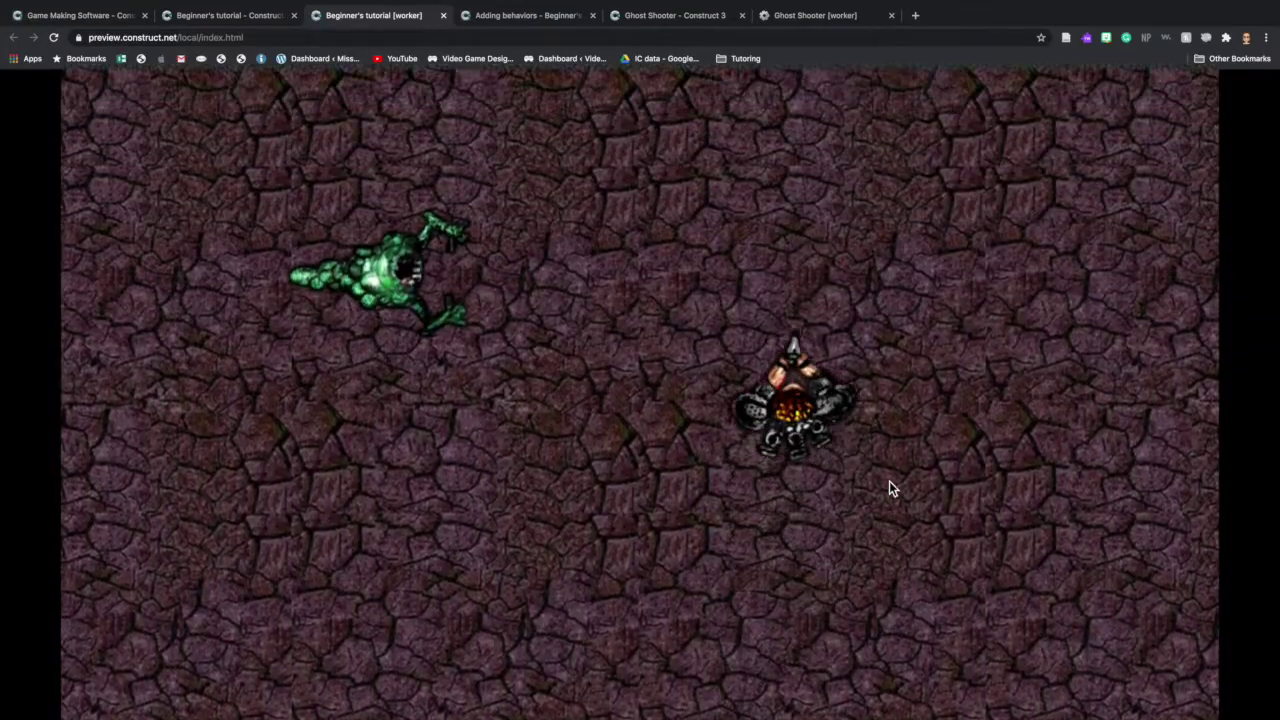
key("Left")
key("Down")
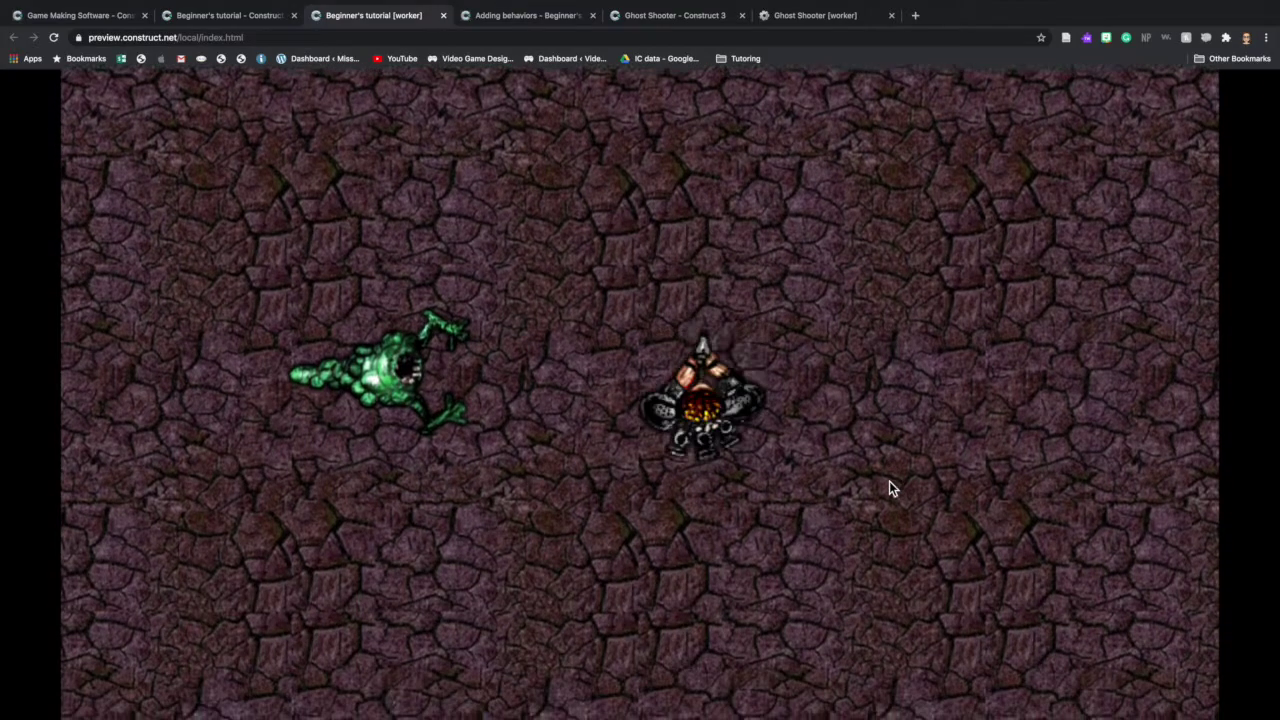
key("Left")
key("Down")
key("Left")
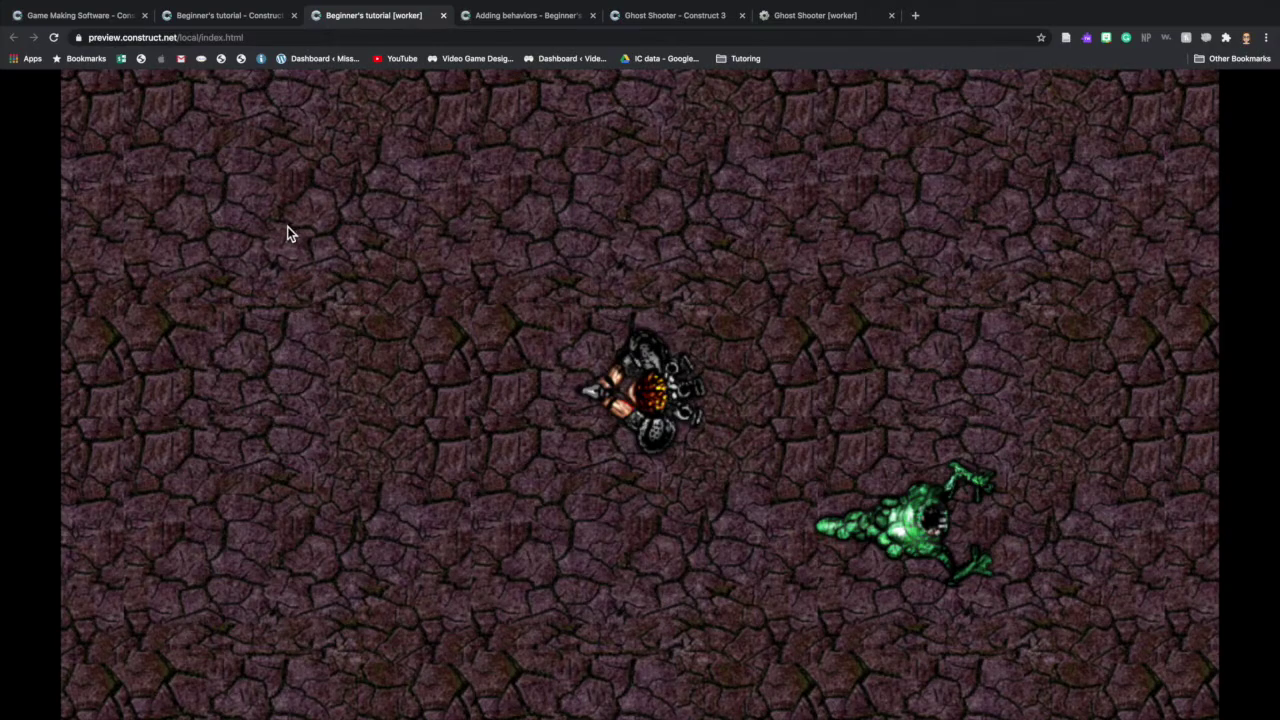
Return to the project editor, save the project, and deselect the Player sprite.
left_click(229, 16)
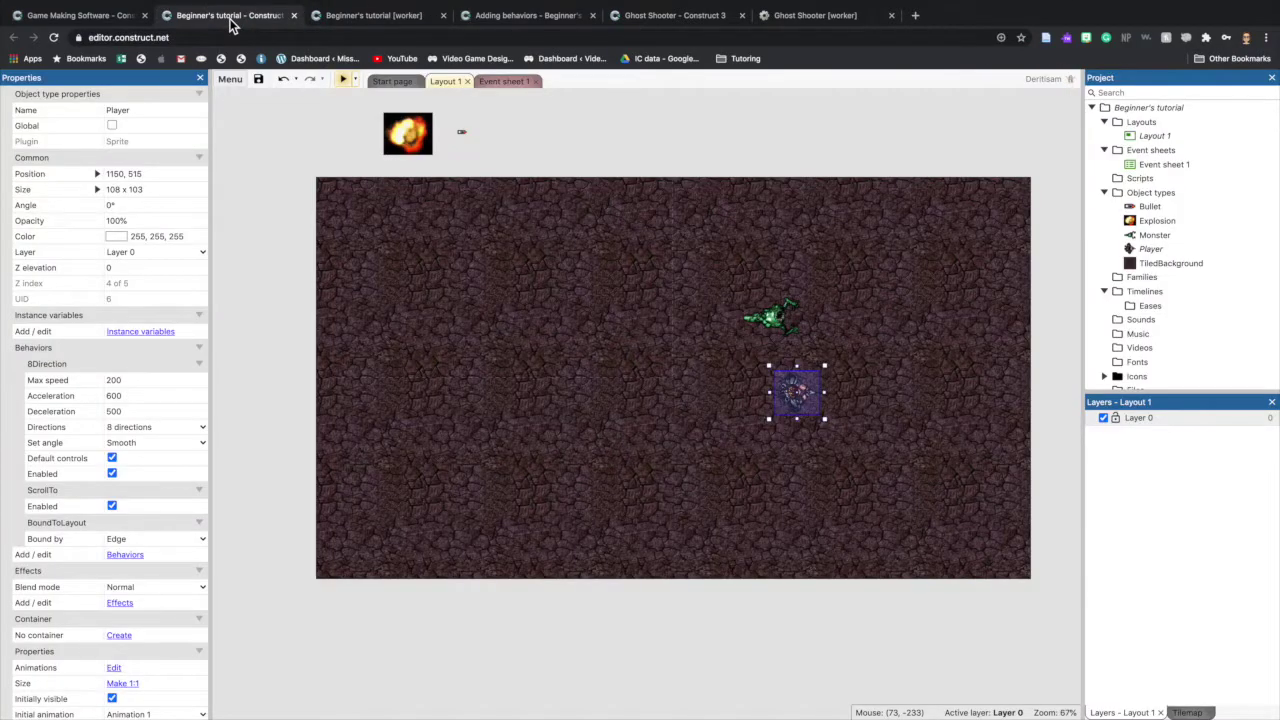
left_click(258, 79)
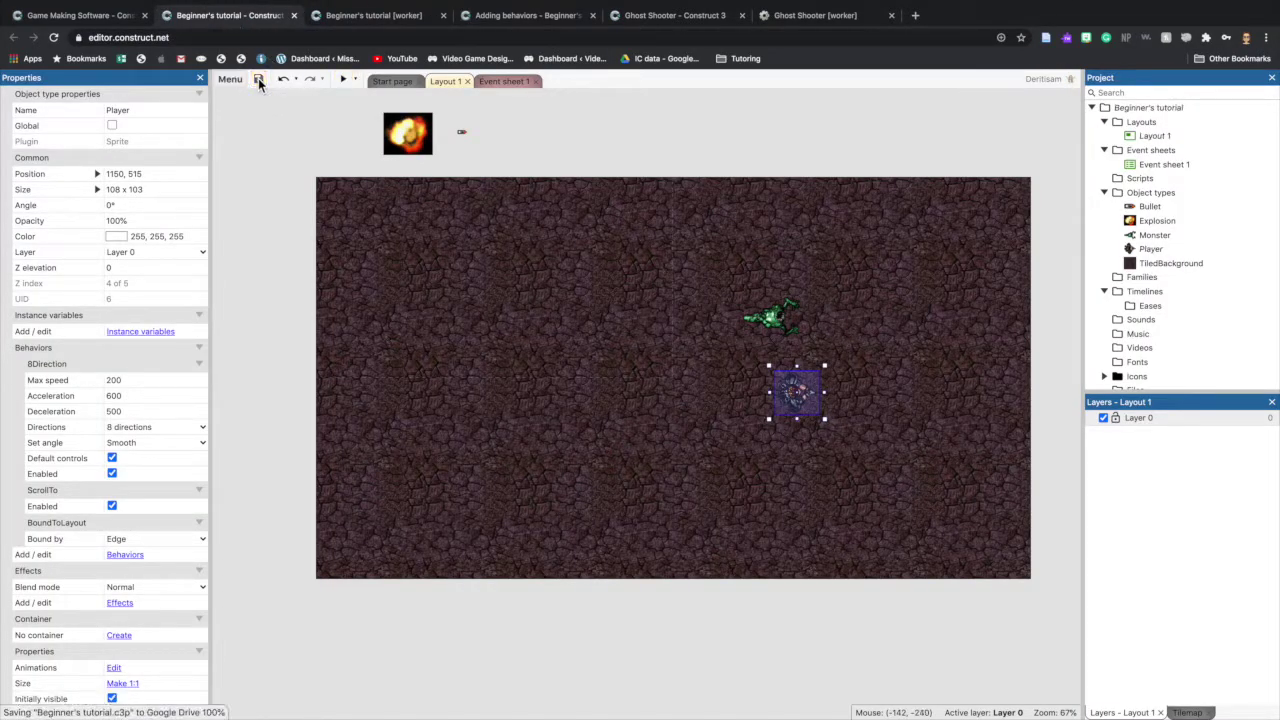
left_click(588, 509)
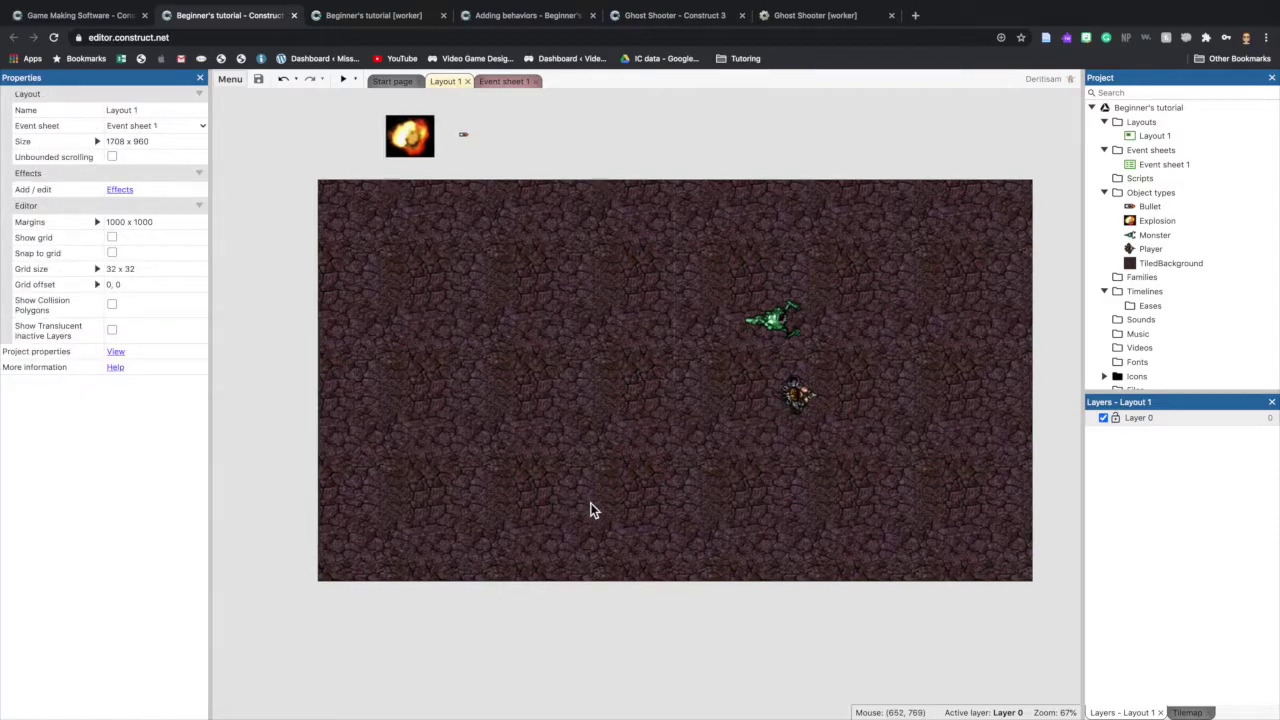
Add the Bullet movement behavior to the Bullet sprite above the layout.
mouse_move(95, 8)
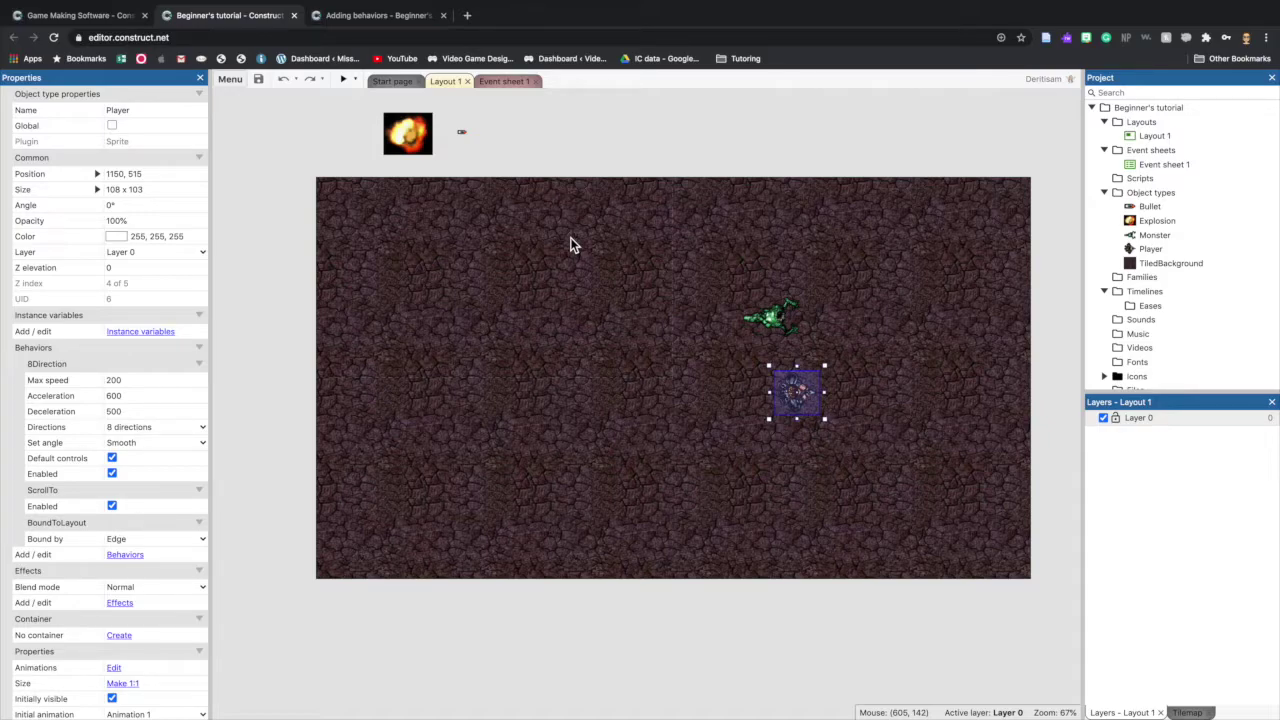
left_click(463, 134)
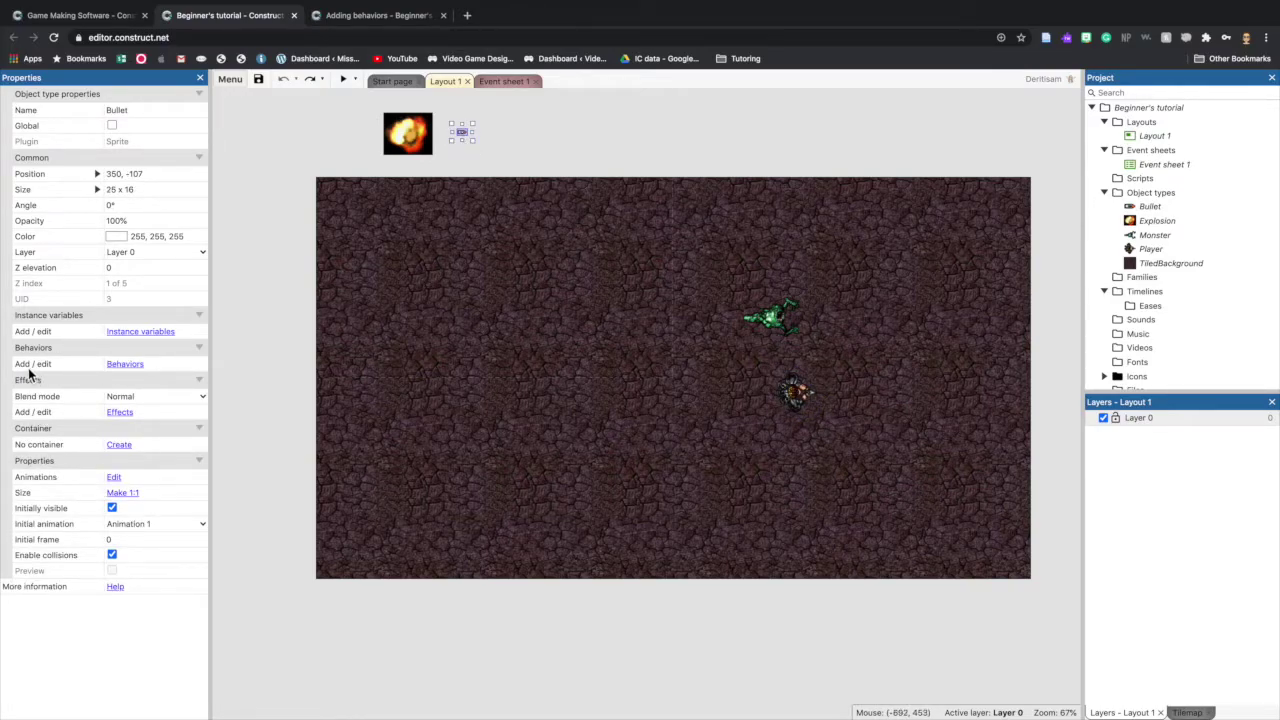
left_click(125, 364)
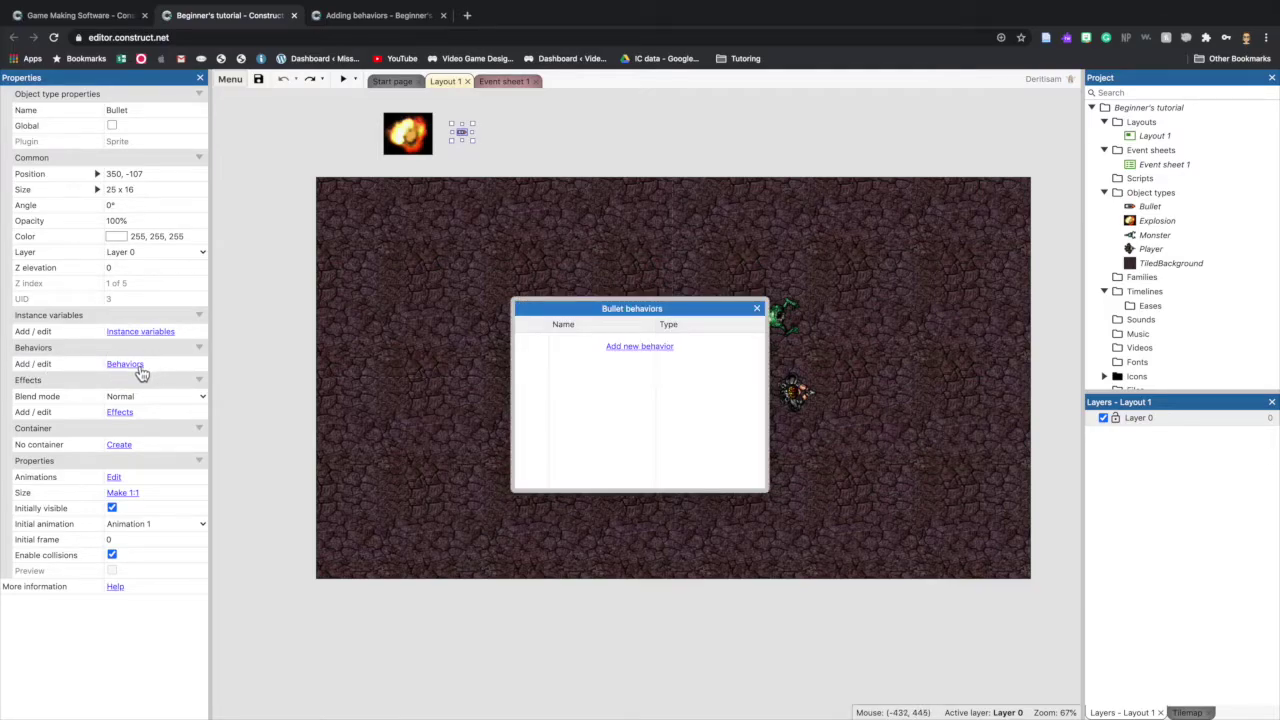
left_click(652, 350)
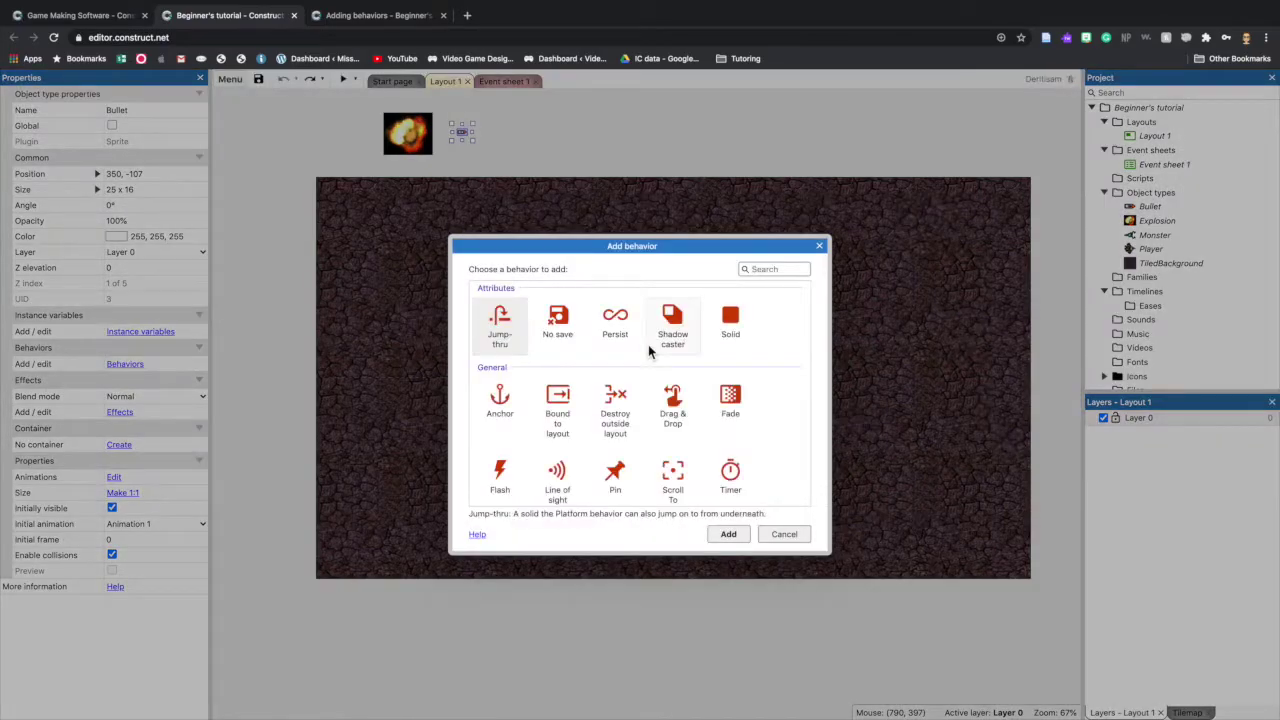
scroll(650, 430, "down", 2)
scroll(650, 428, "down", 3)
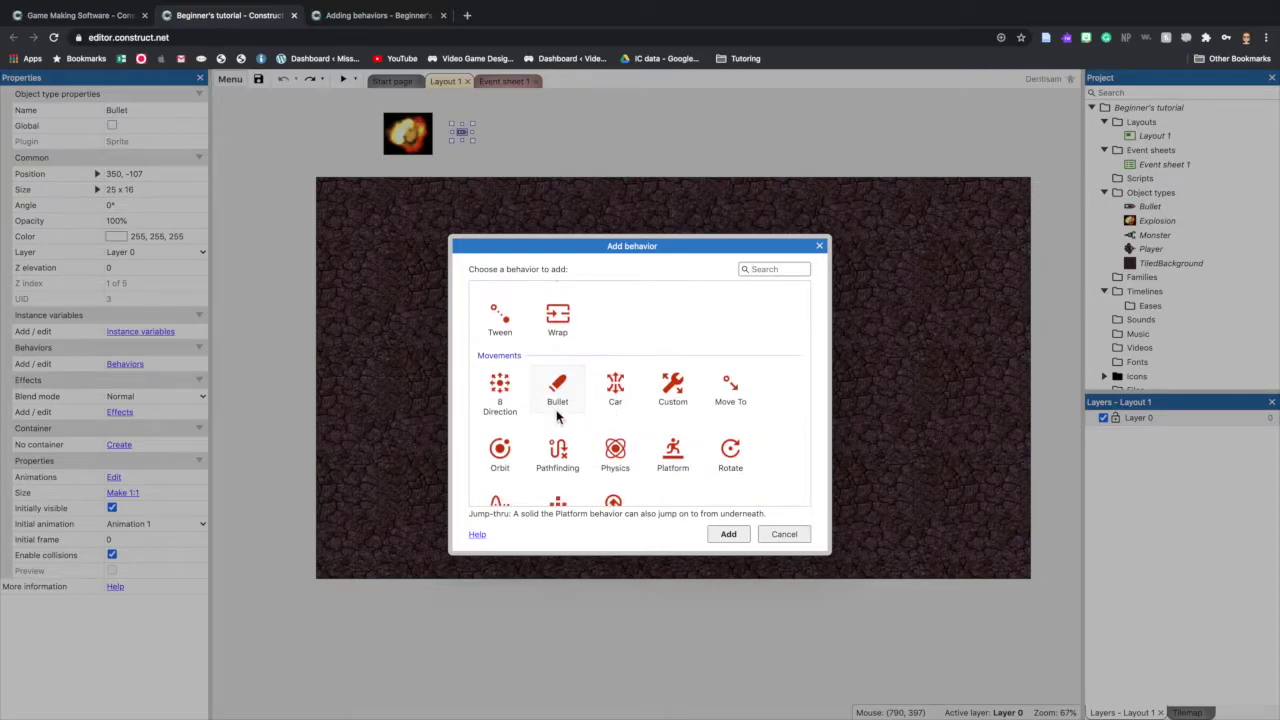
left_click(571, 400)
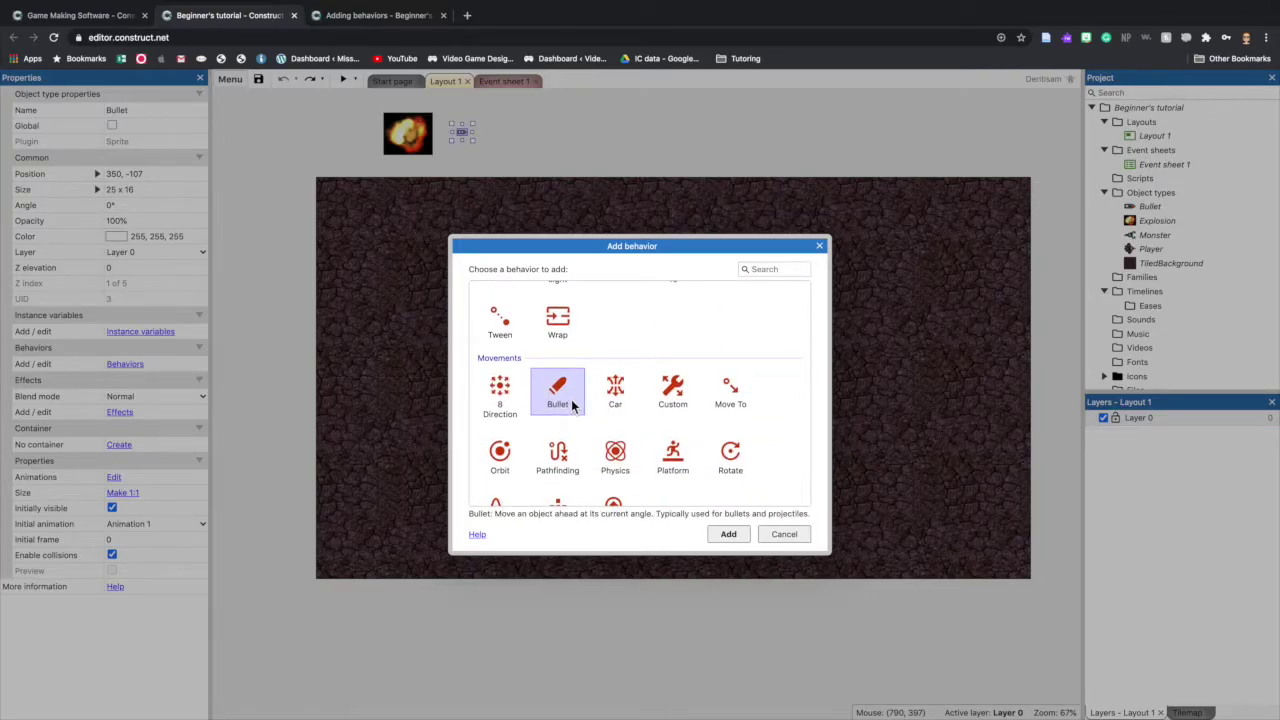
double_click(571, 399)
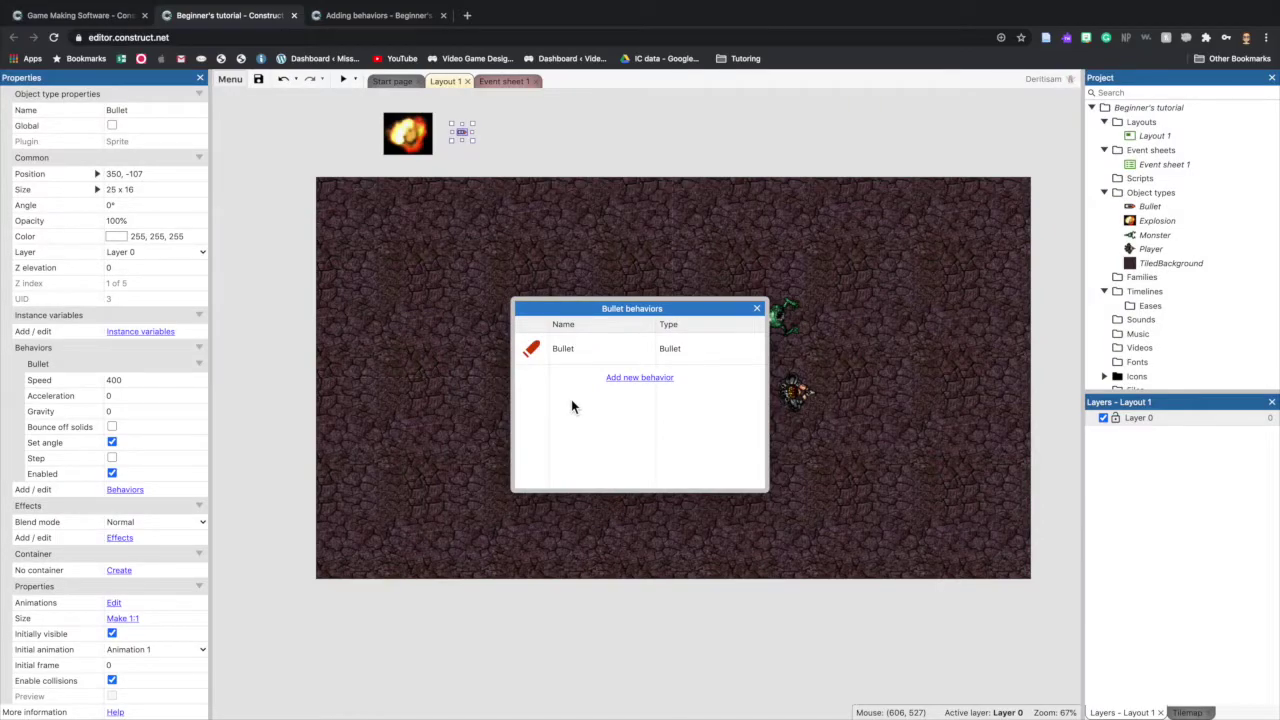
Add the Destroy outside layout behavior to the Bullet sprite.
left_click(627, 381)
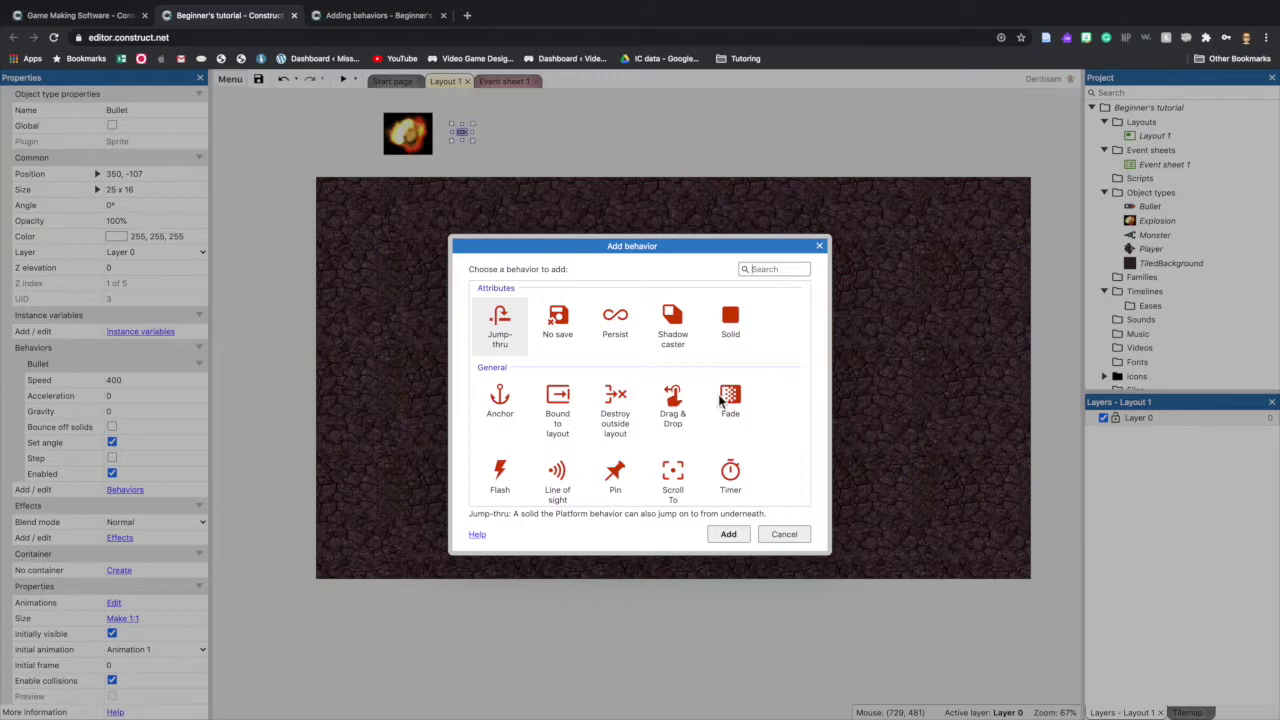
left_click(632, 437)
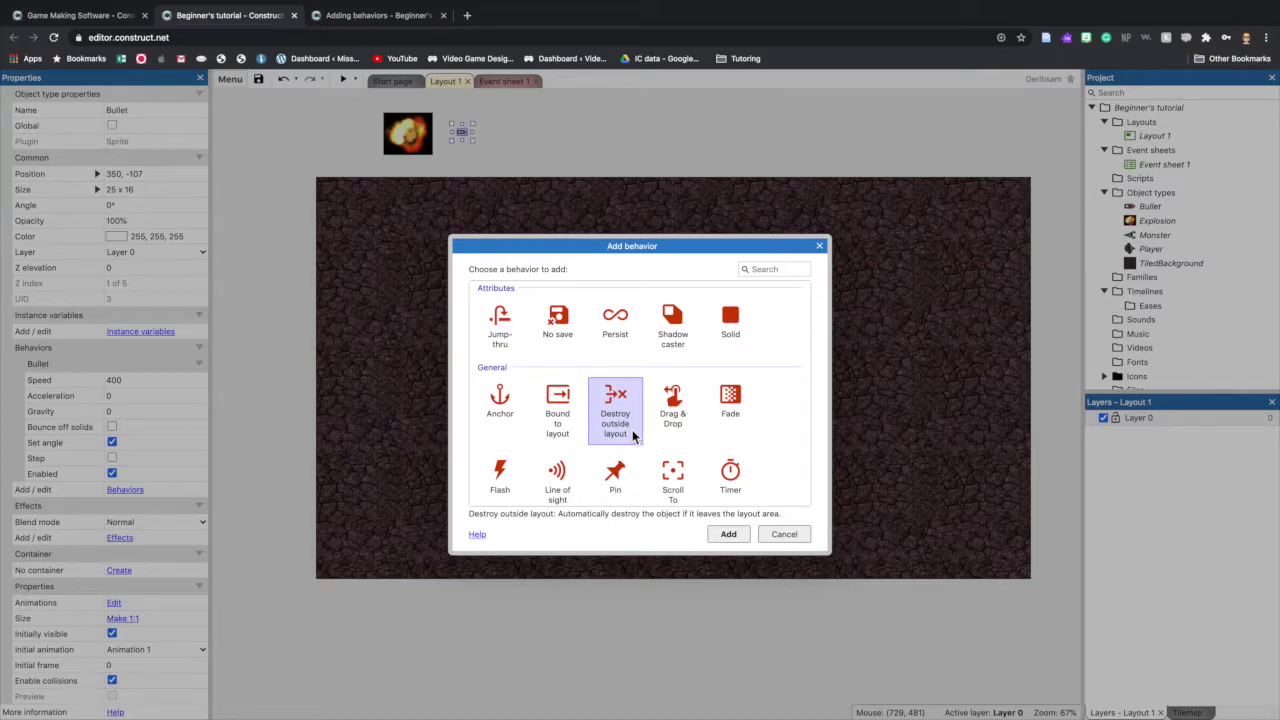
left_click(630, 410)
left_click(630, 410)
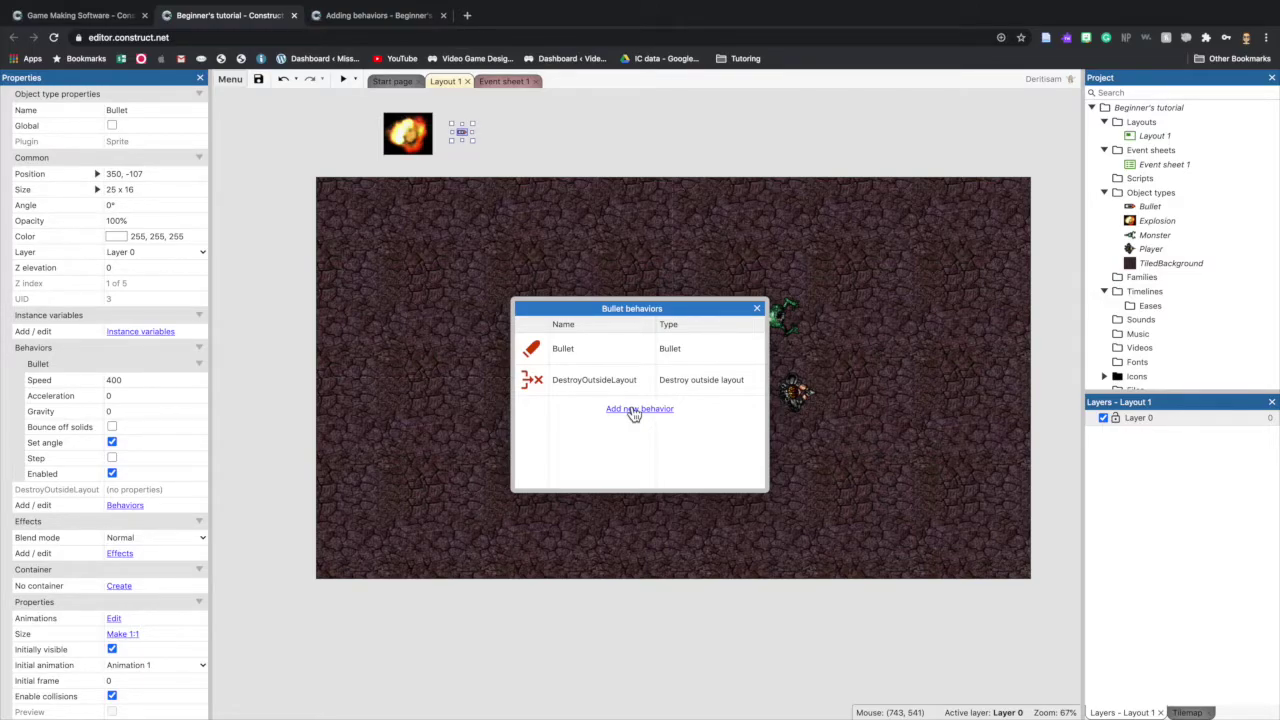
Close the Bullet sprite's behaviors list and clear the selection in the layout.
left_click(669, 542)
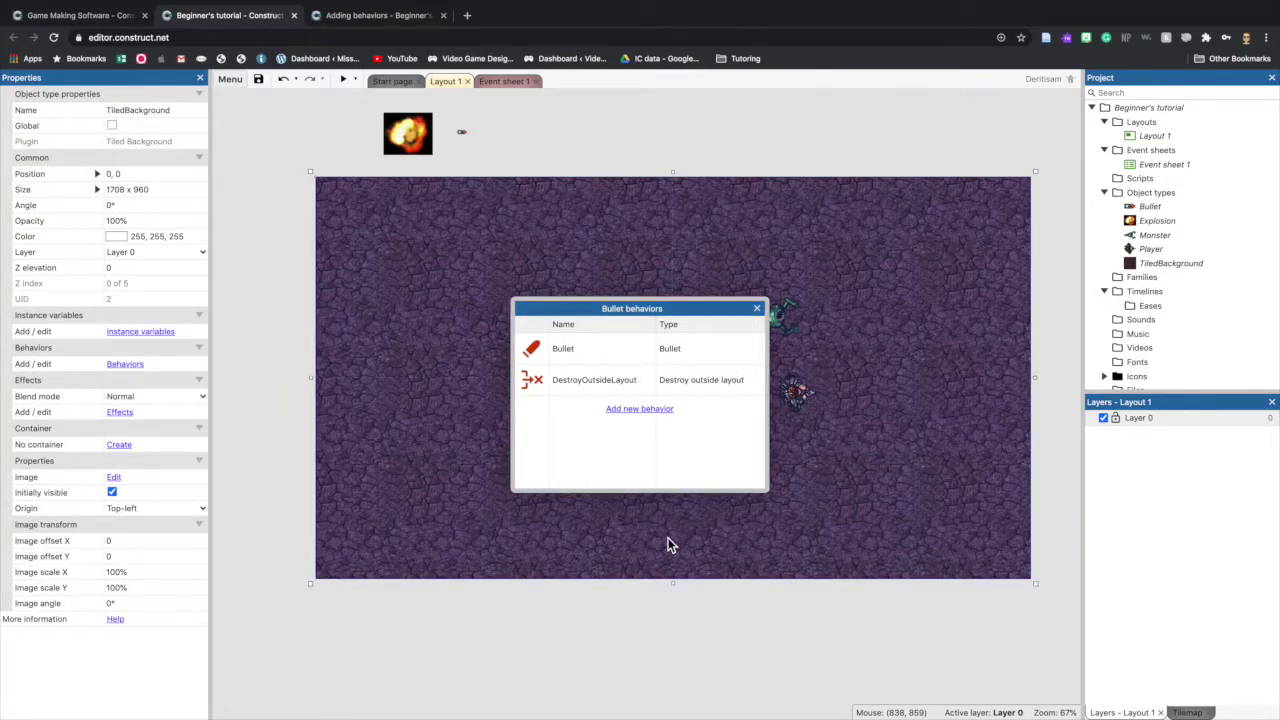
left_click(757, 308)
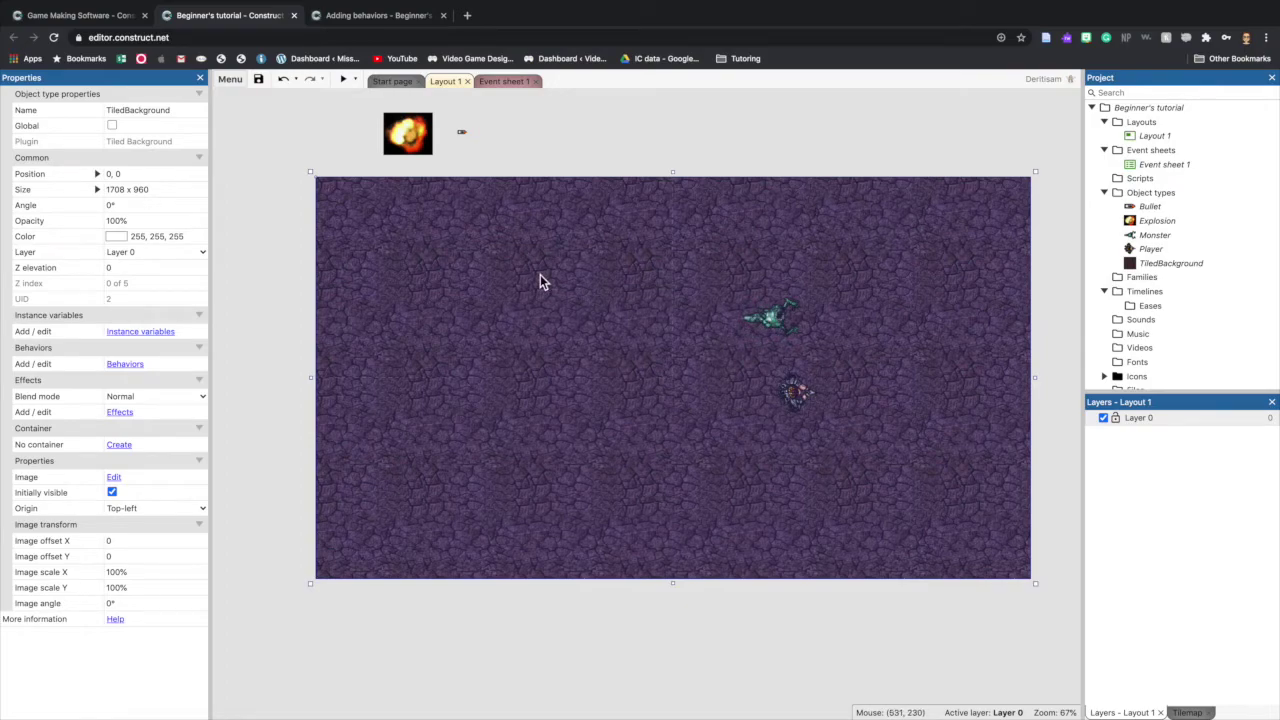
left_click(858, 652)
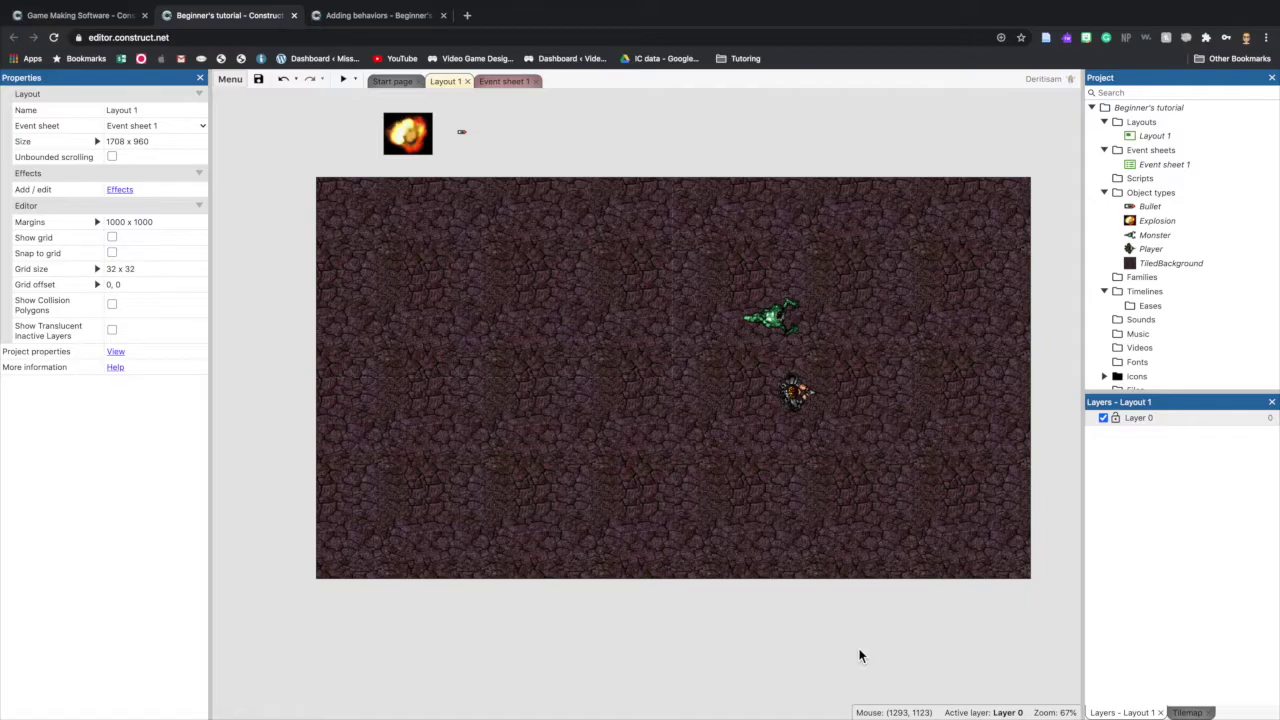
Add the Bullet movement behavior to the Monster sprite and close its behaviors list.
left_click(784, 324)
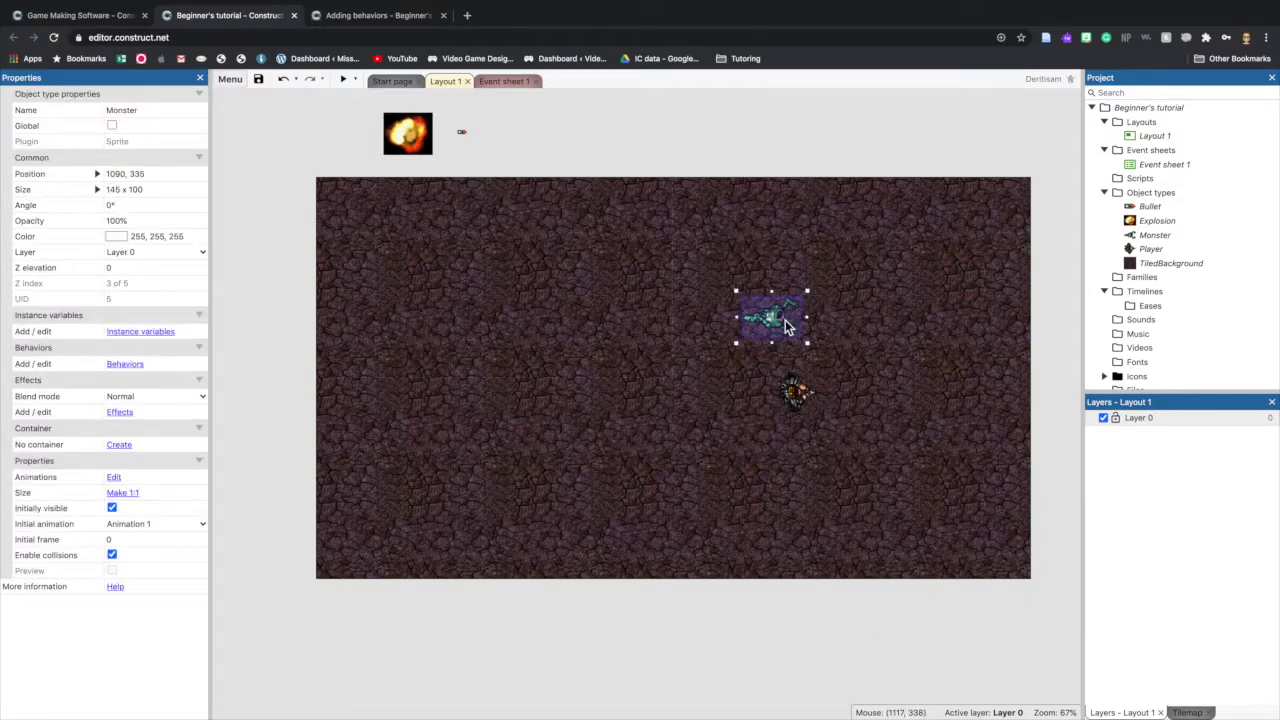
left_click(136, 365)
left_click(640, 347)
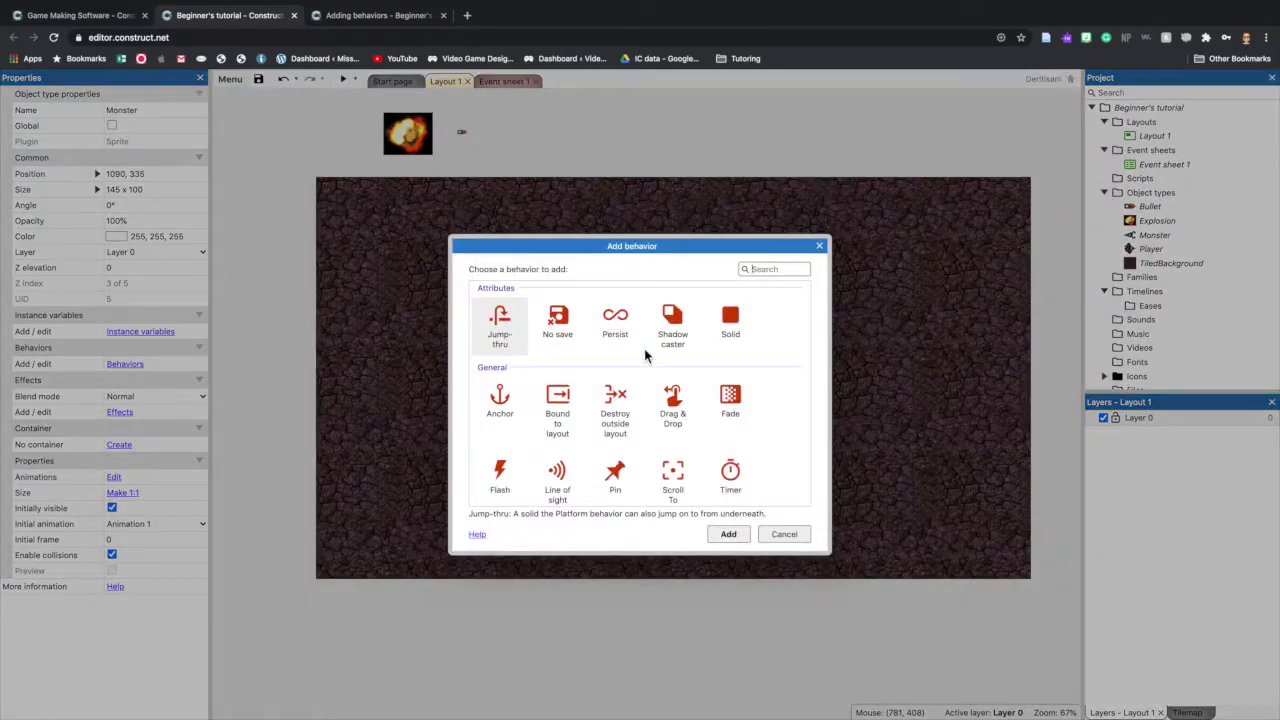
scroll(641, 350, "down", 3)
left_click(557, 458)
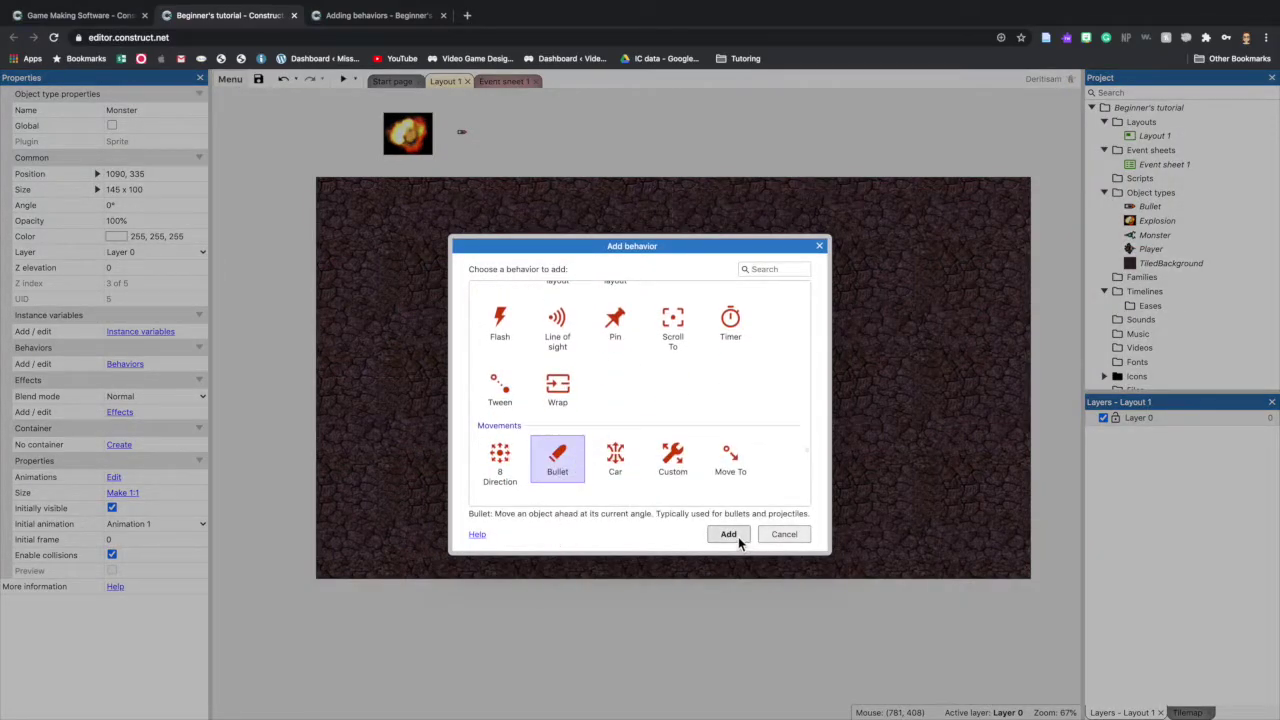
left_click(738, 536)
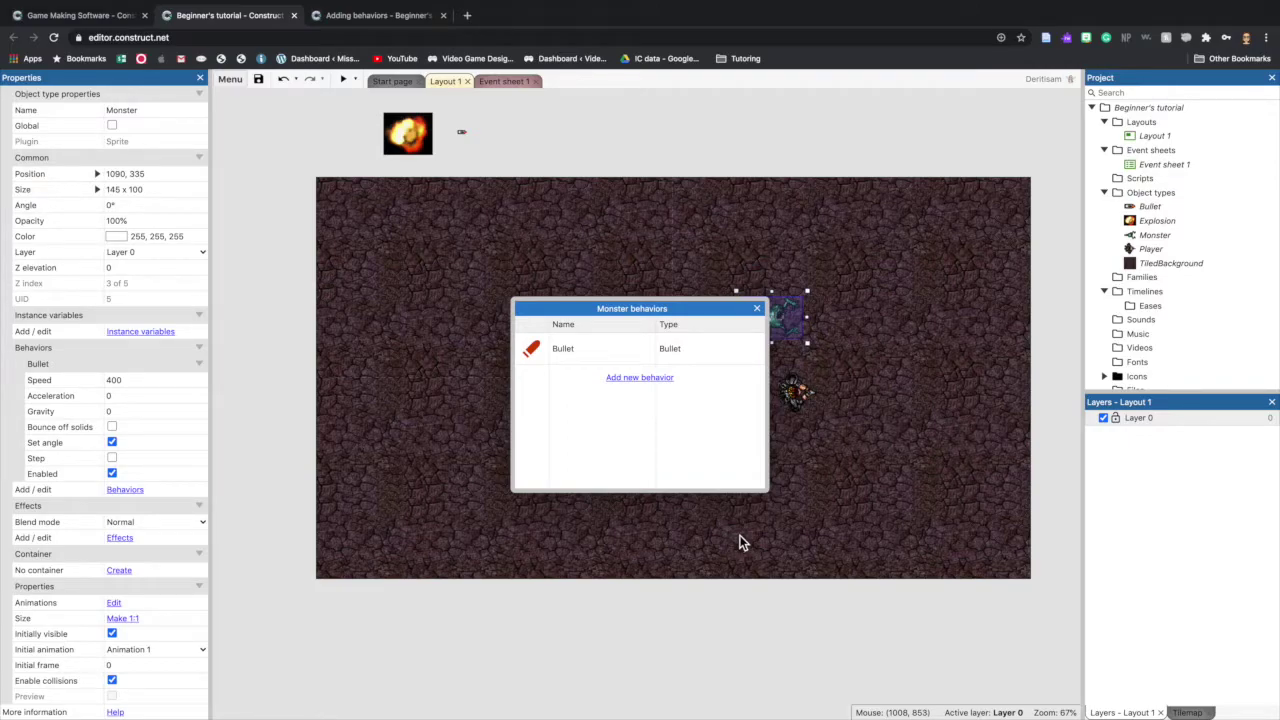
left_click(740, 542)
left_click(757, 308)
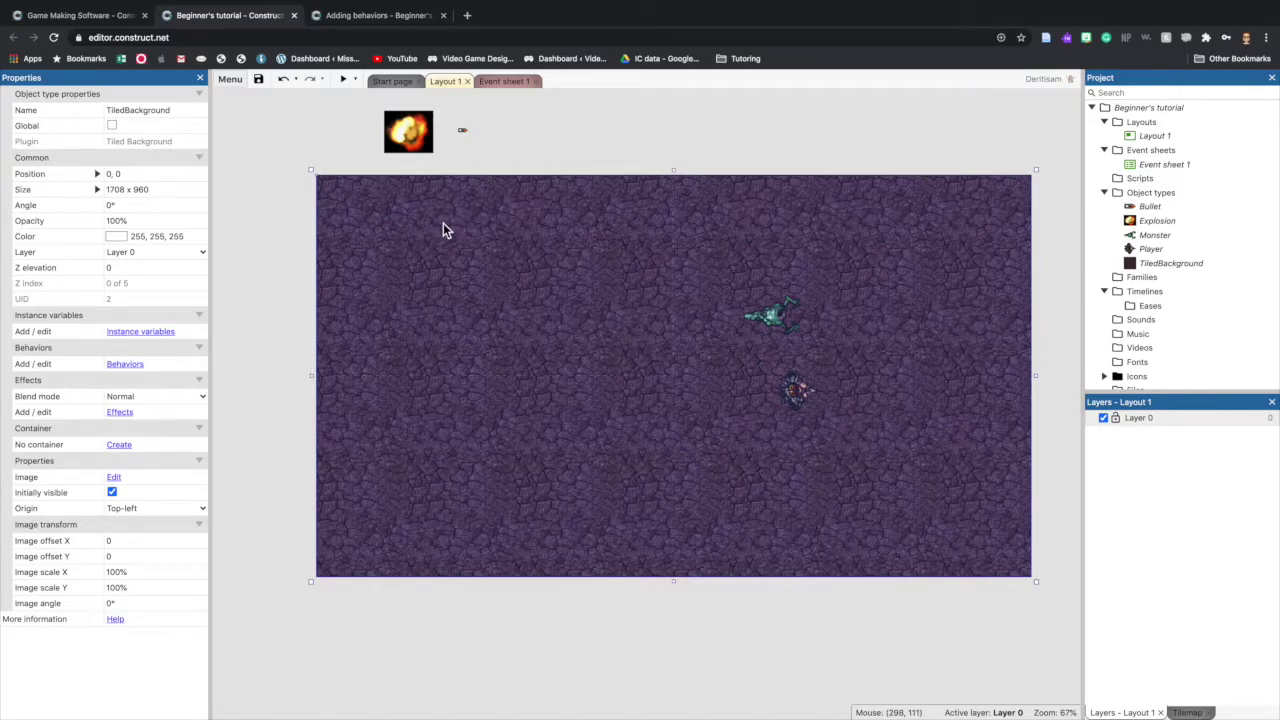
Add the Fade behavior to the Explosion sprite above the layout, close its behaviors list, and deselect it.
left_click(409, 135)
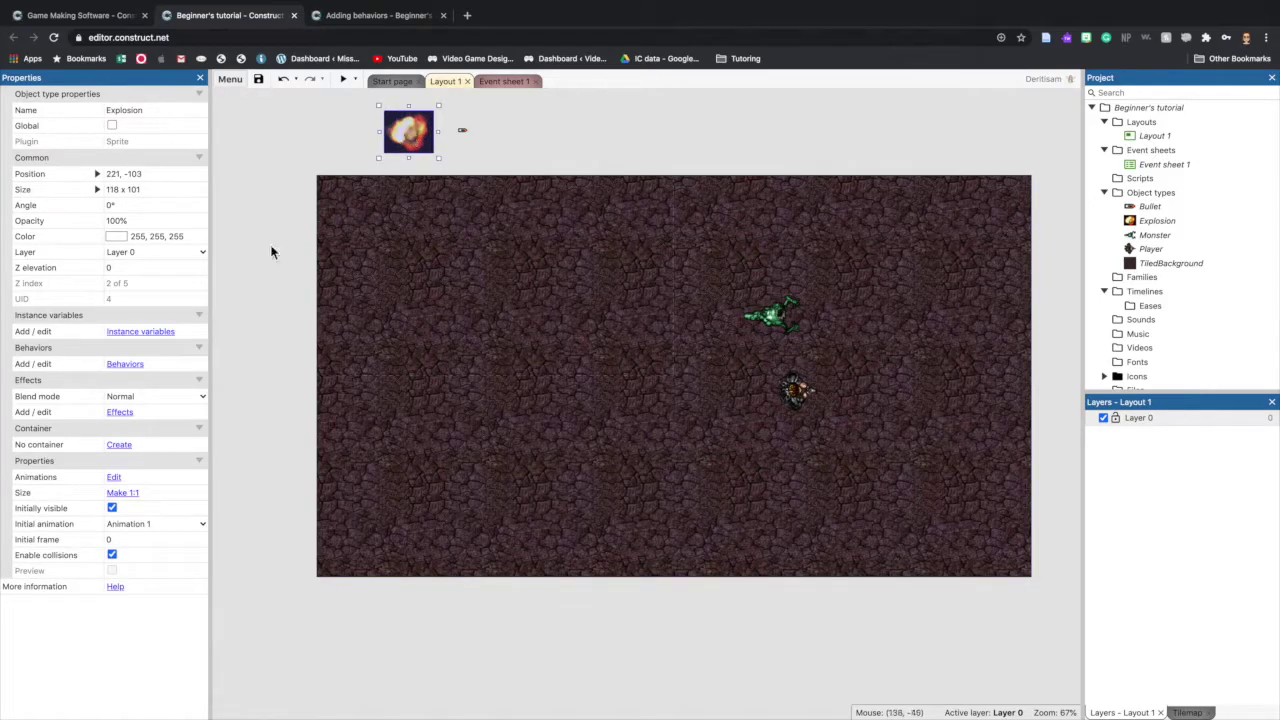
left_click(139, 373)
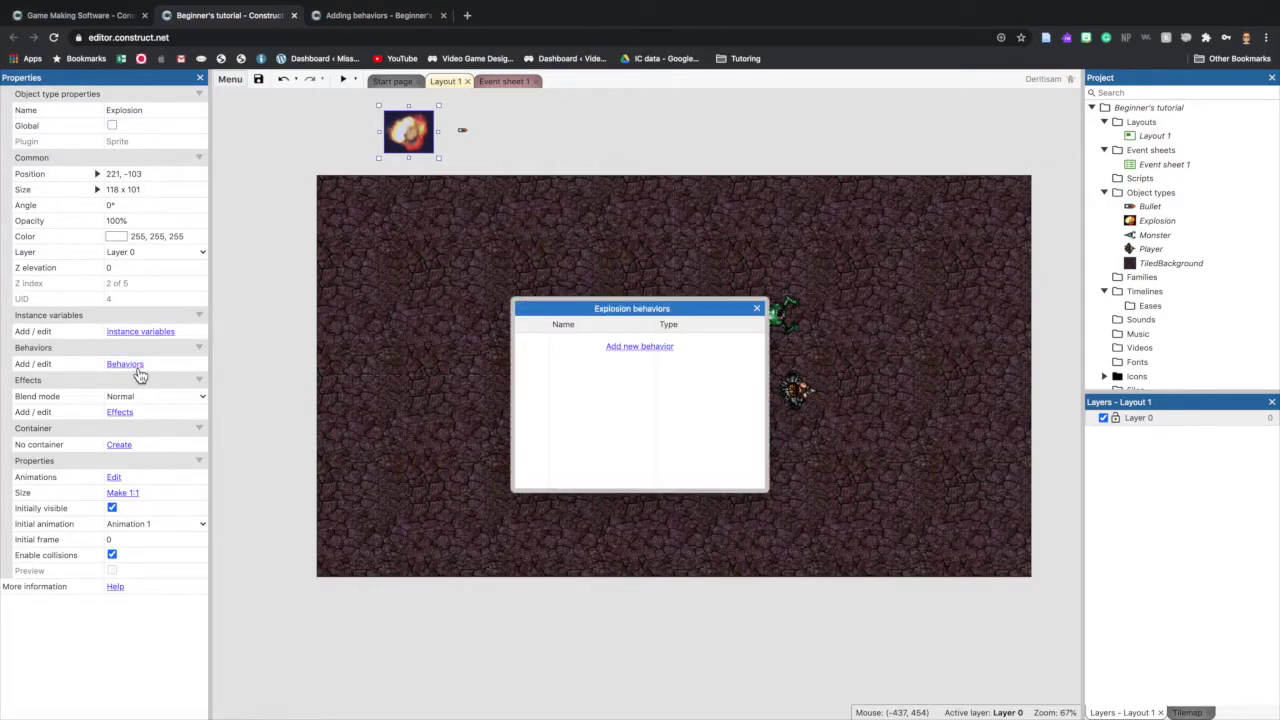
left_click(620, 345)
scroll(797, 417, "down", 2)
left_click(730, 343)
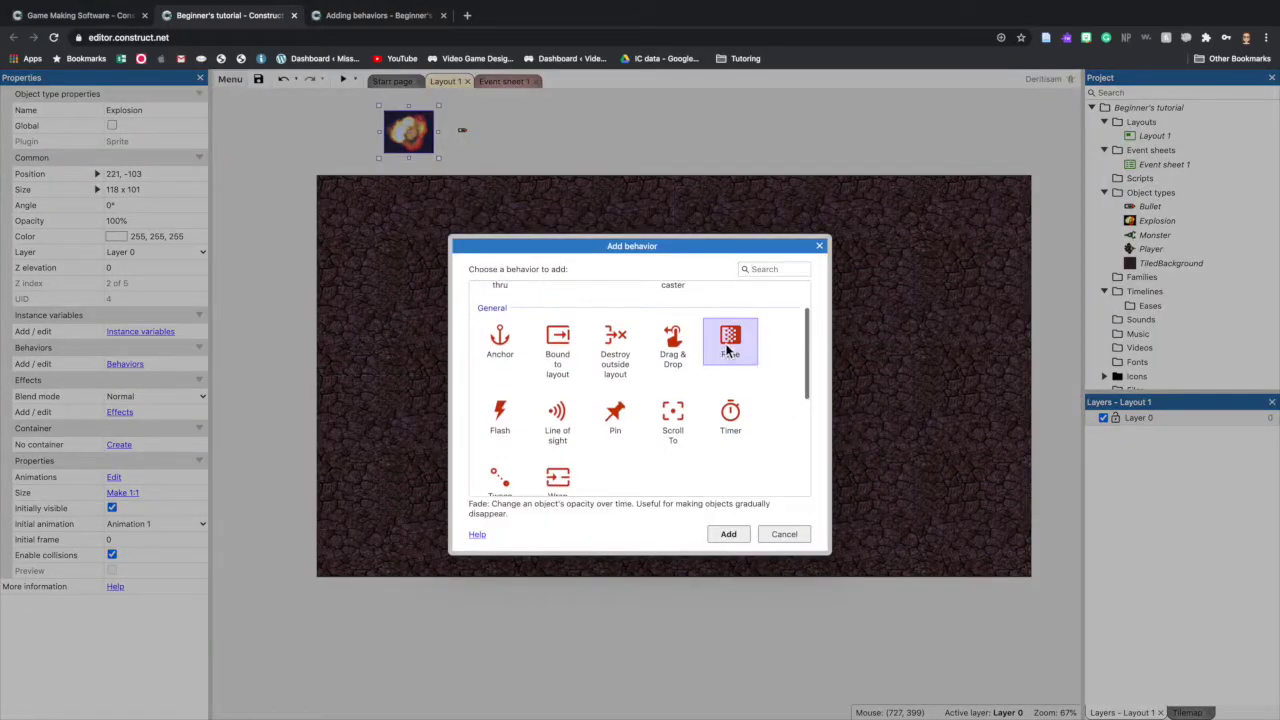
left_click(729, 534)
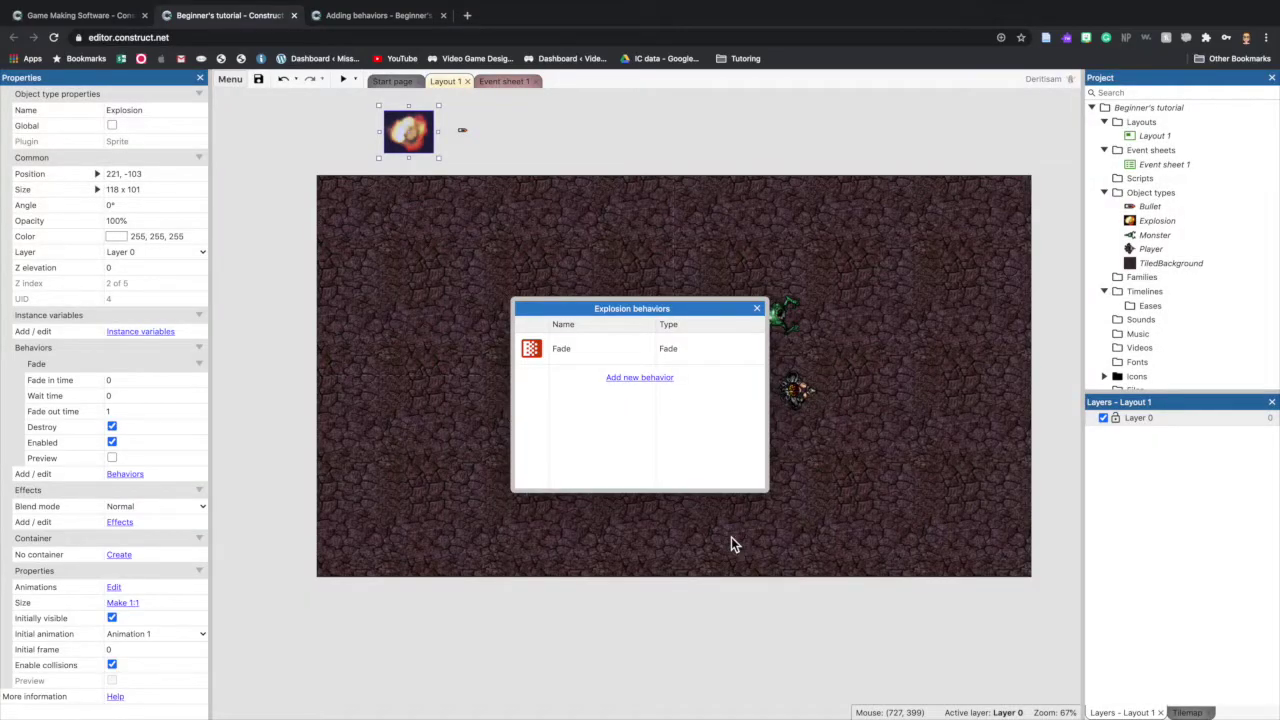
left_click(757, 308)
left_click(629, 423)
left_click(641, 640)
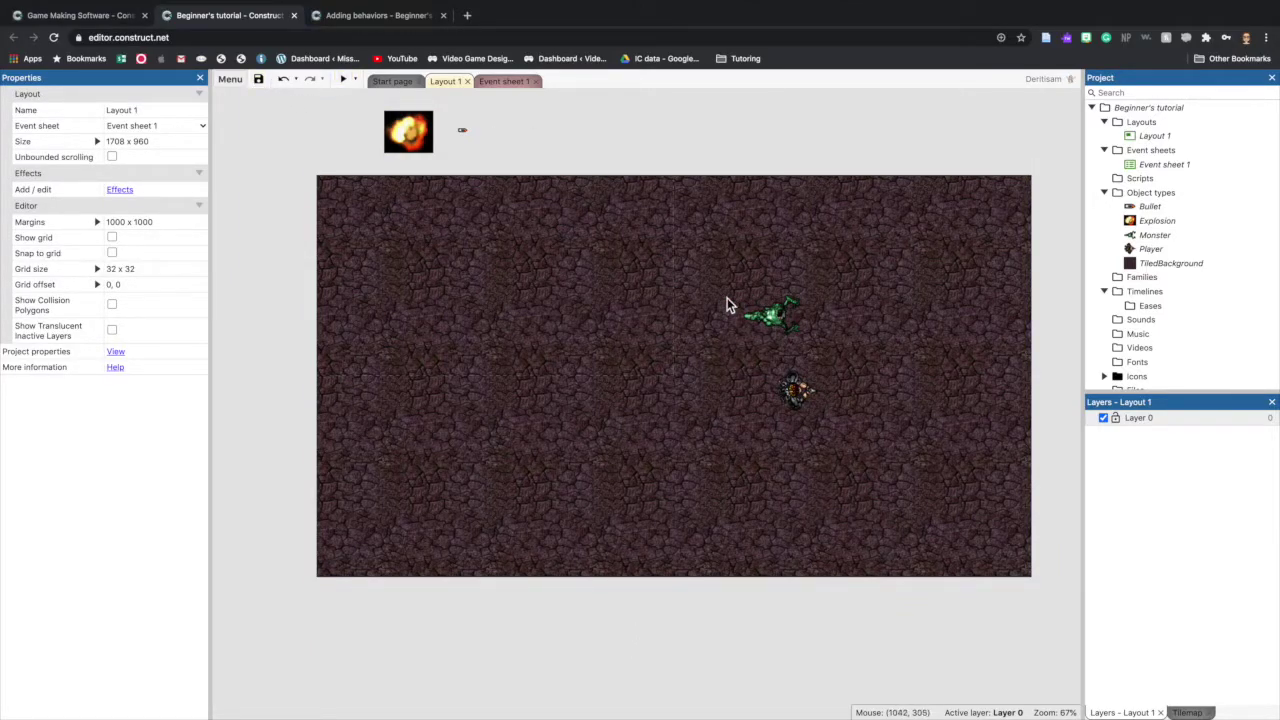
Set the Monster sprite's Bullet behavior speed to 80.
left_click(776, 322)
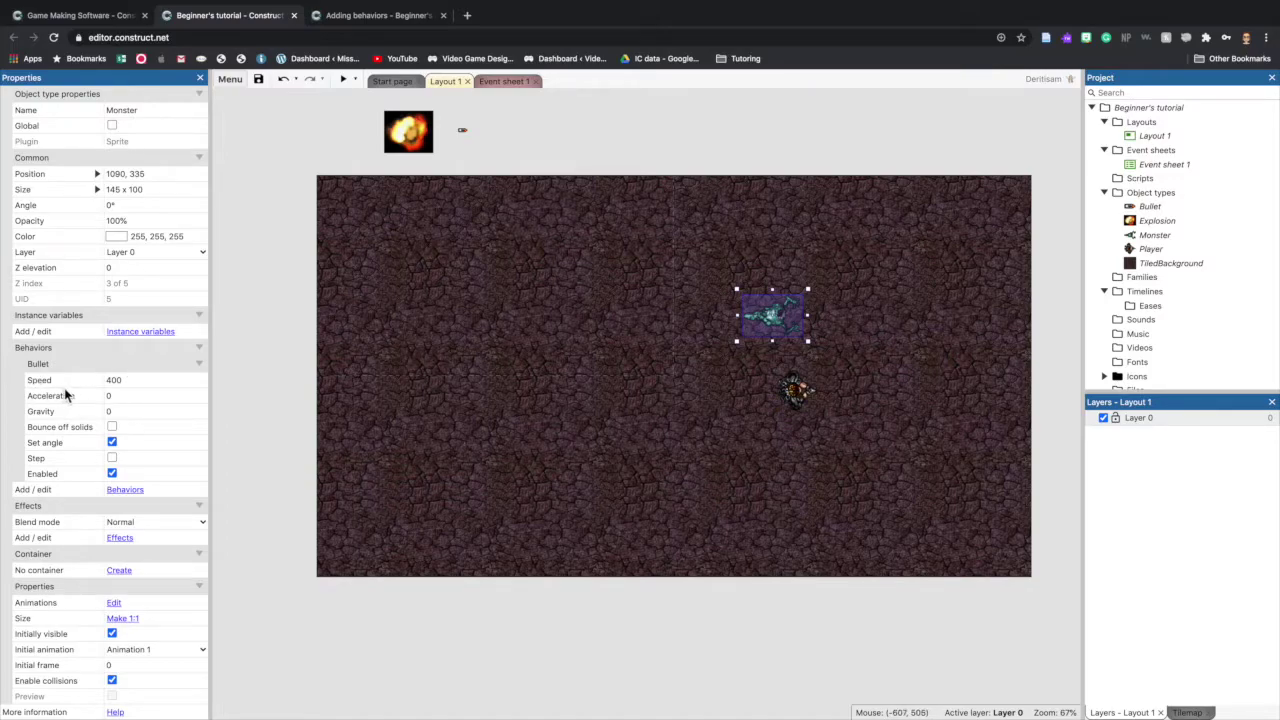
left_click(159, 381)
type("80")
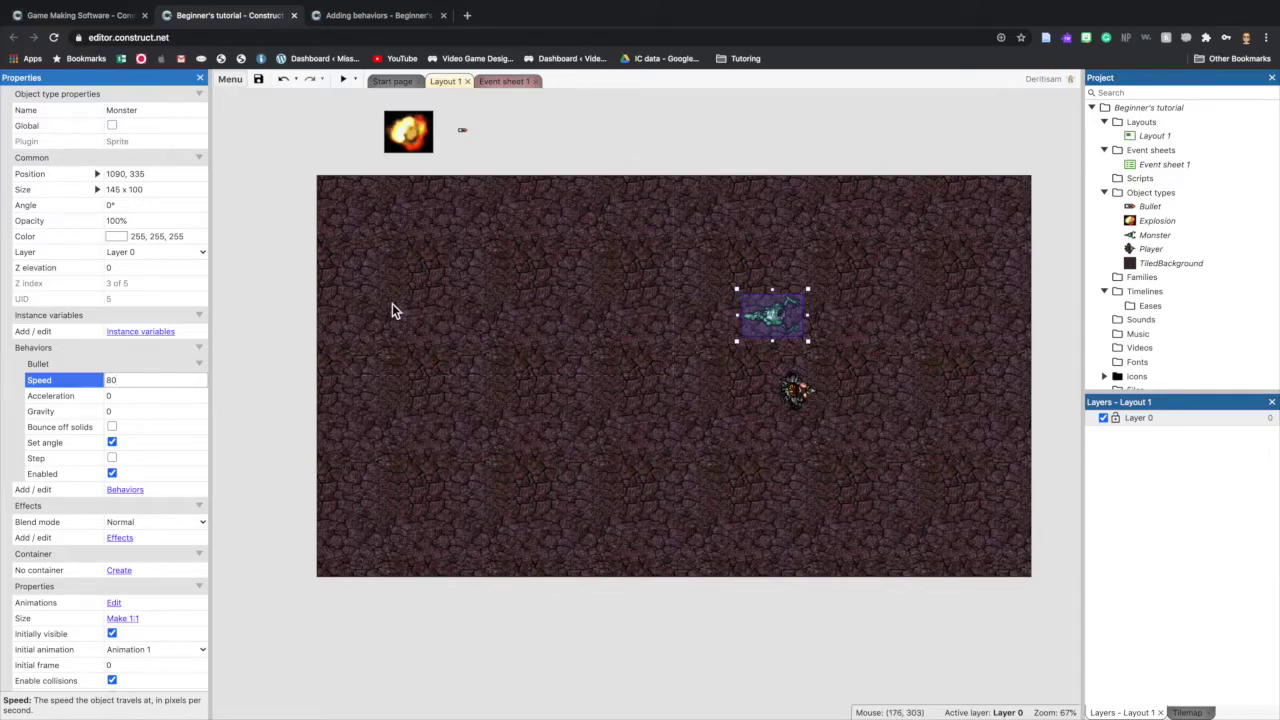
Set the Bullet sprite's Bullet behavior speed to 600.
left_click(467, 134)
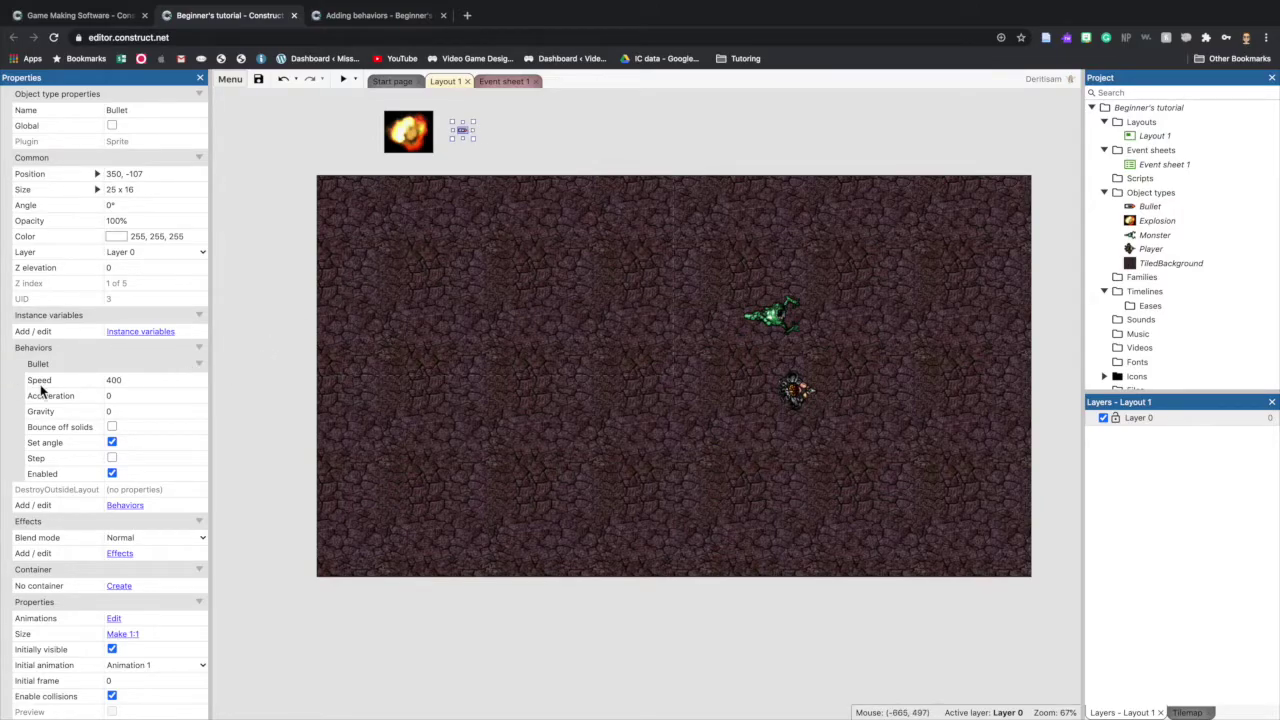
left_click(118, 380)
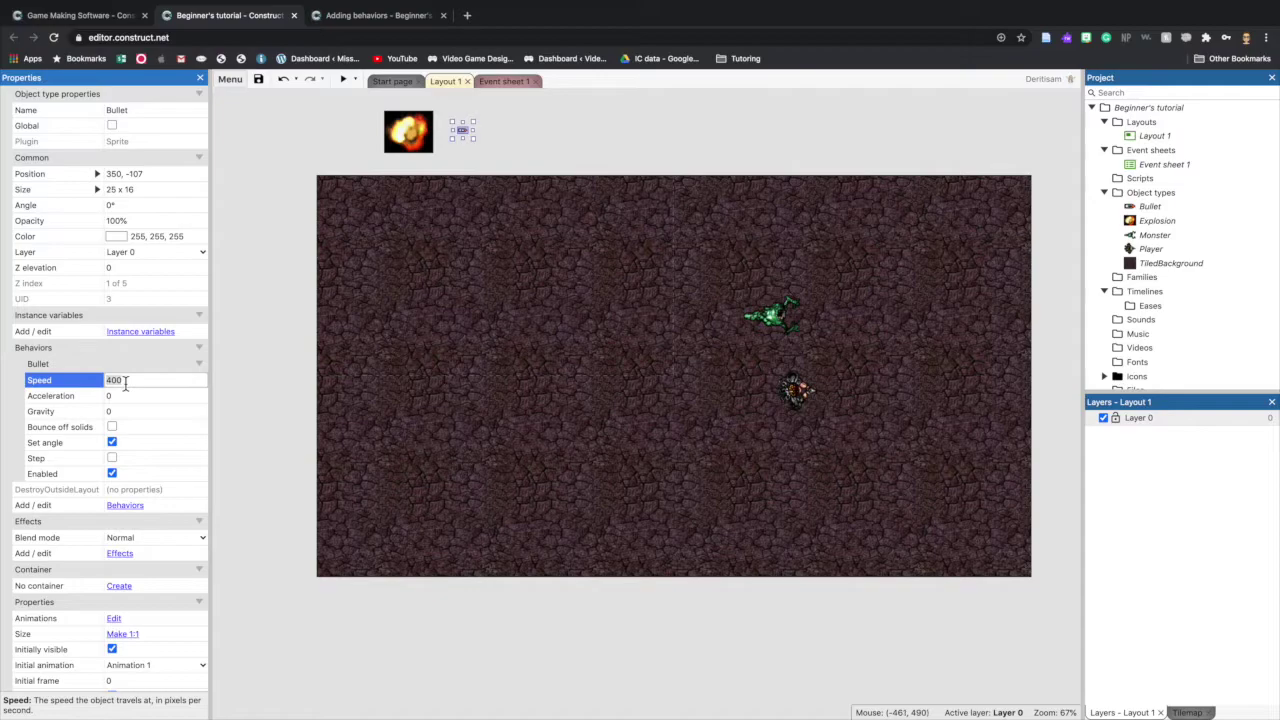
type("600")
key("Tab")
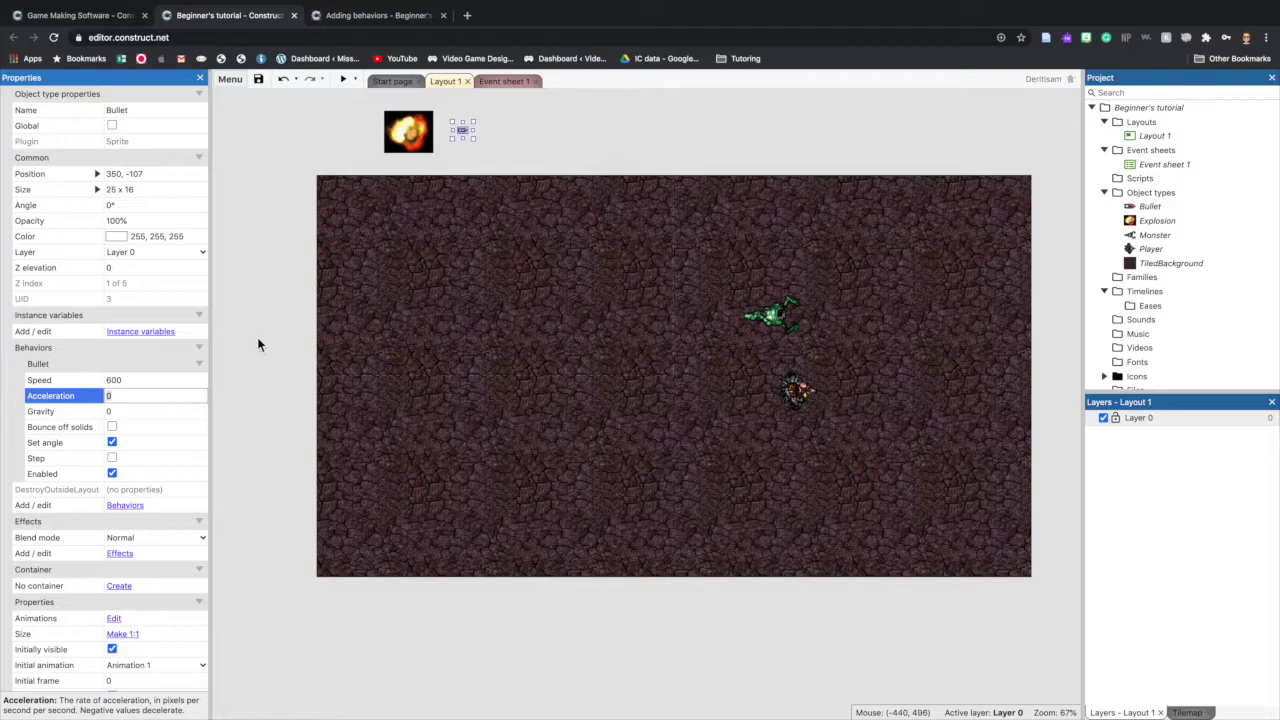
Set the Explosion sprite's fade out time to 0.5 and save the project.
left_click(412, 143)
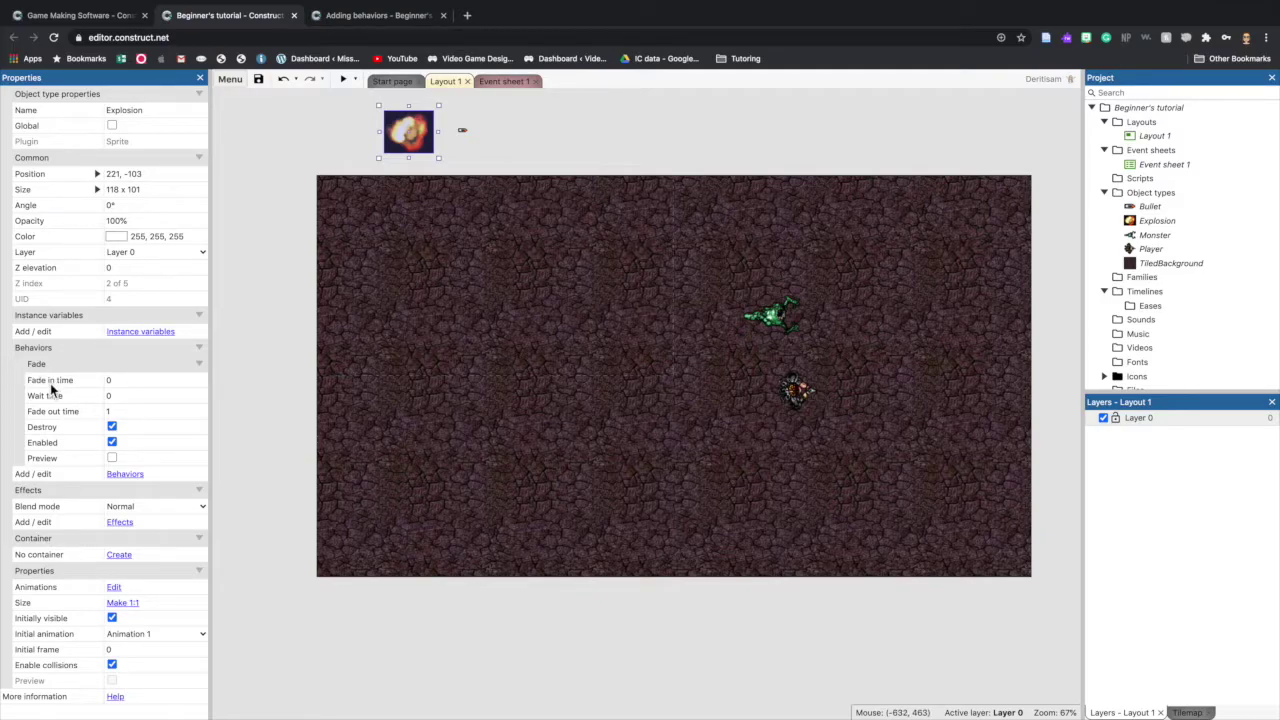
left_click(113, 411)
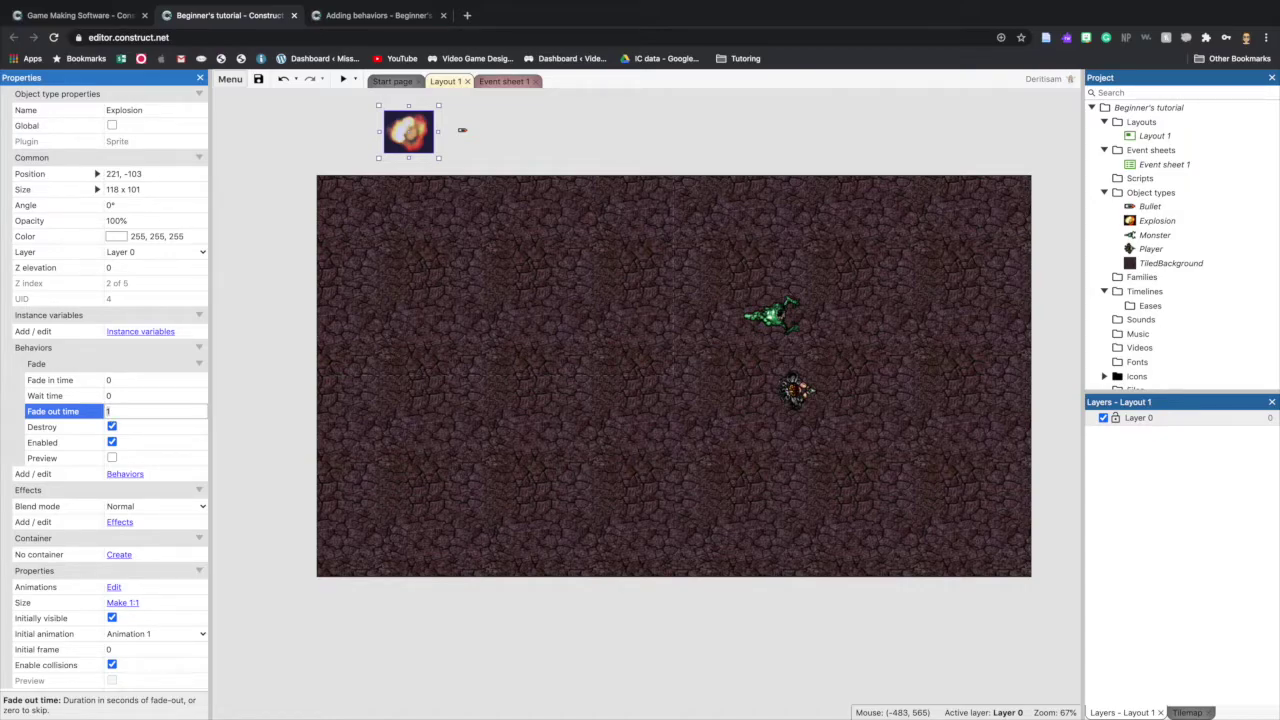
key("BackSpace")
type("0.5")
left_click(285, 444)
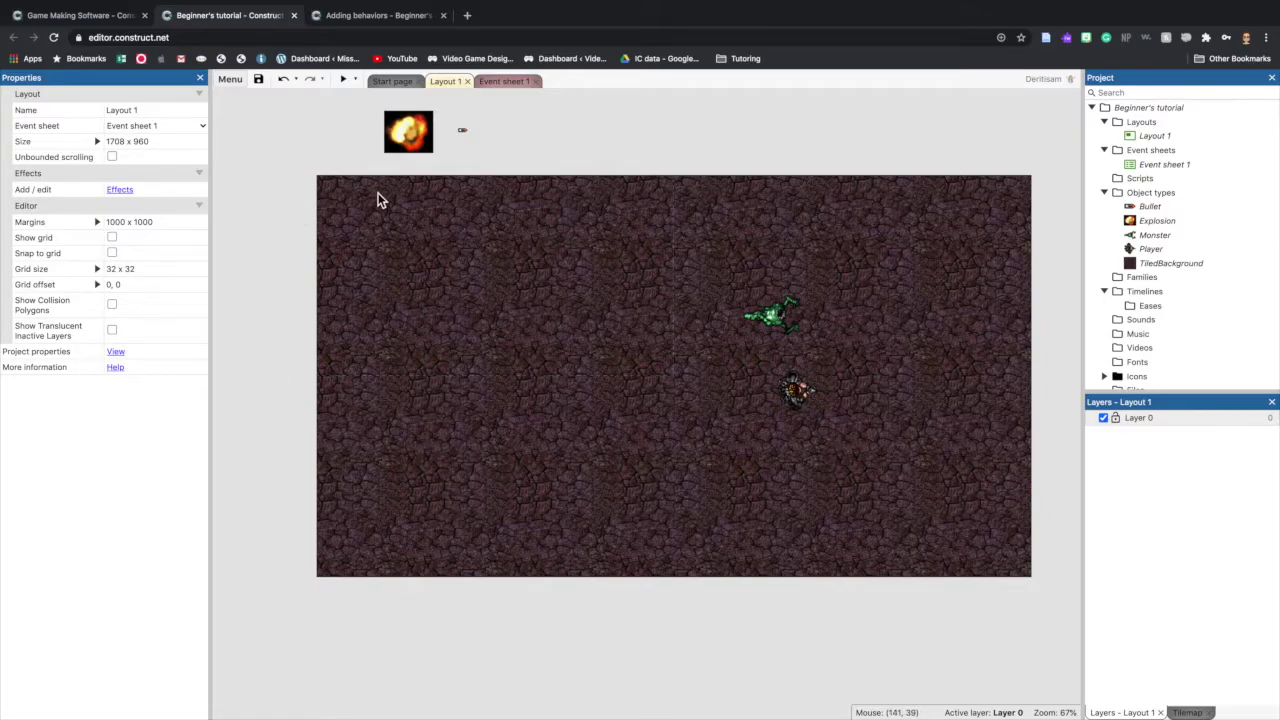
left_click(258, 79)
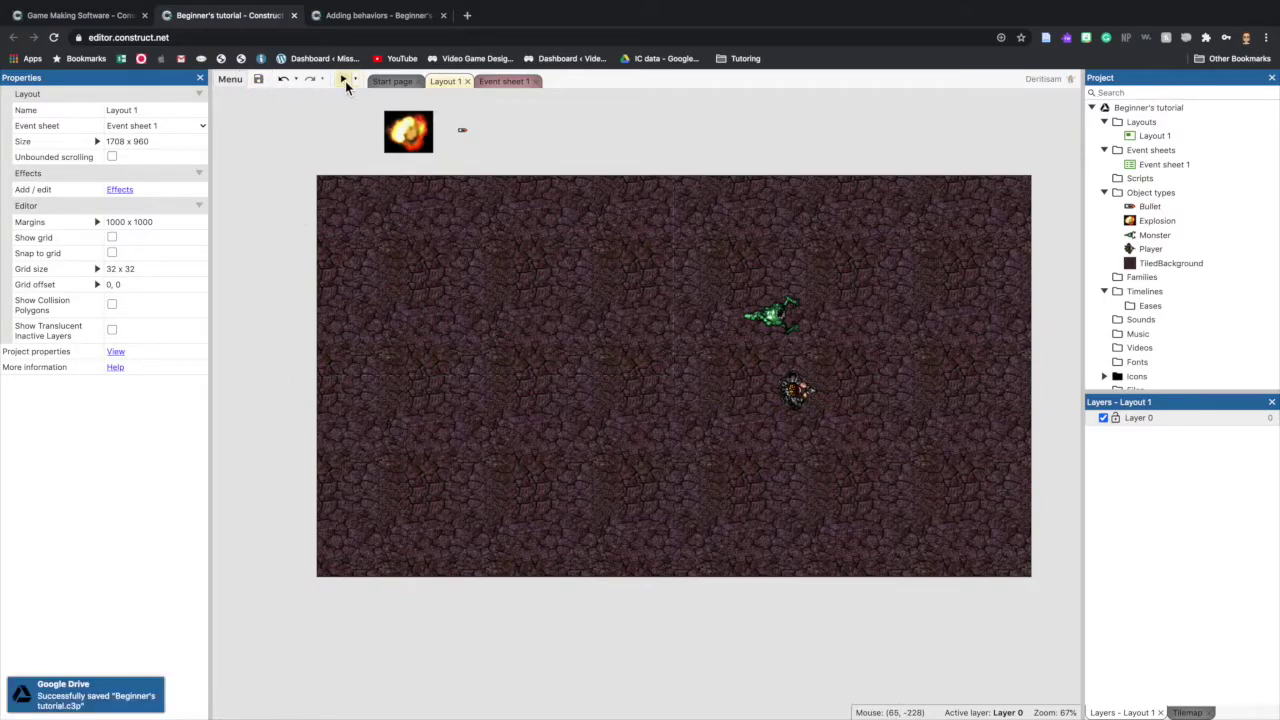
Preview the game, steer the player around to check the monster's movement, and return to the project editor.
left_click(345, 80)
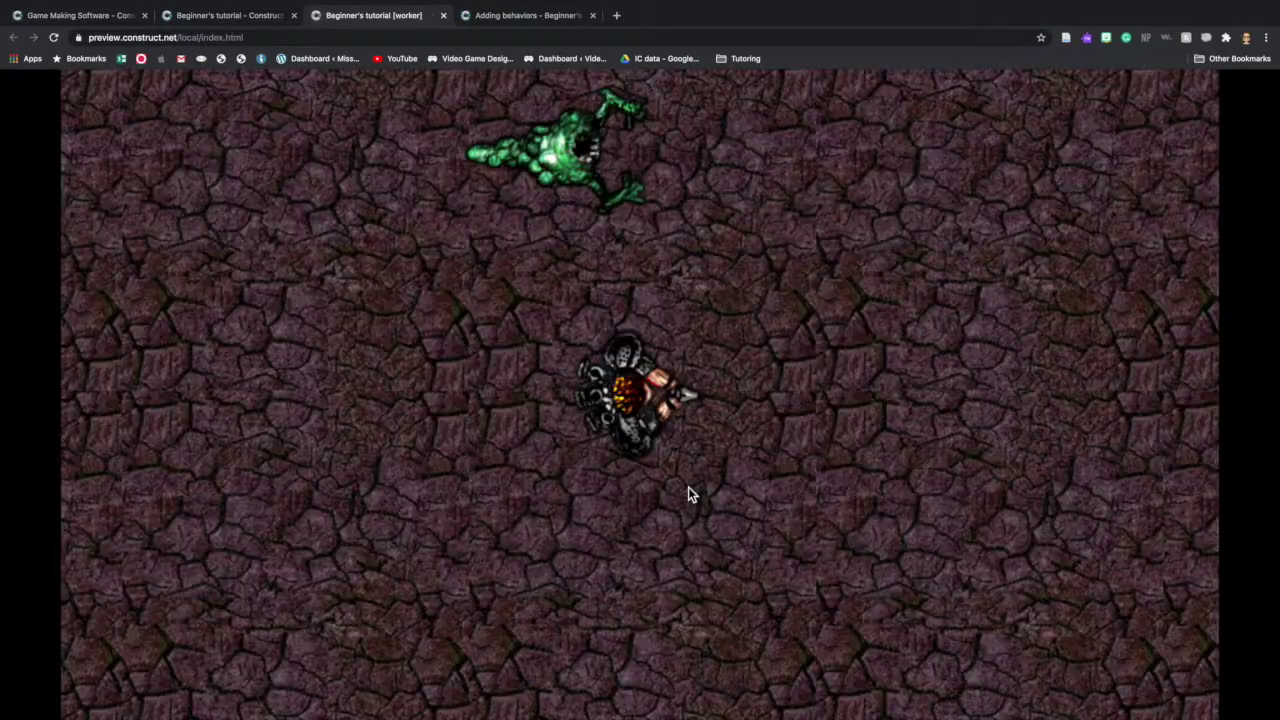
key("Up")
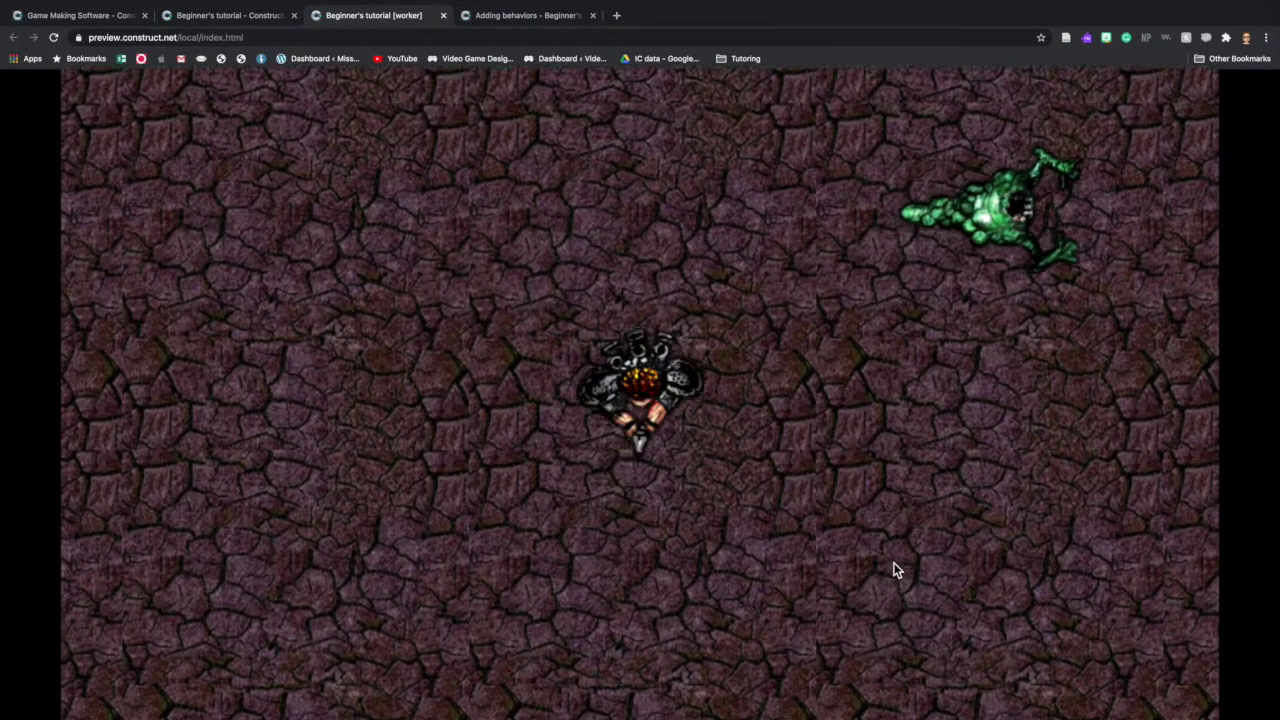
key("Up")
key("Right")
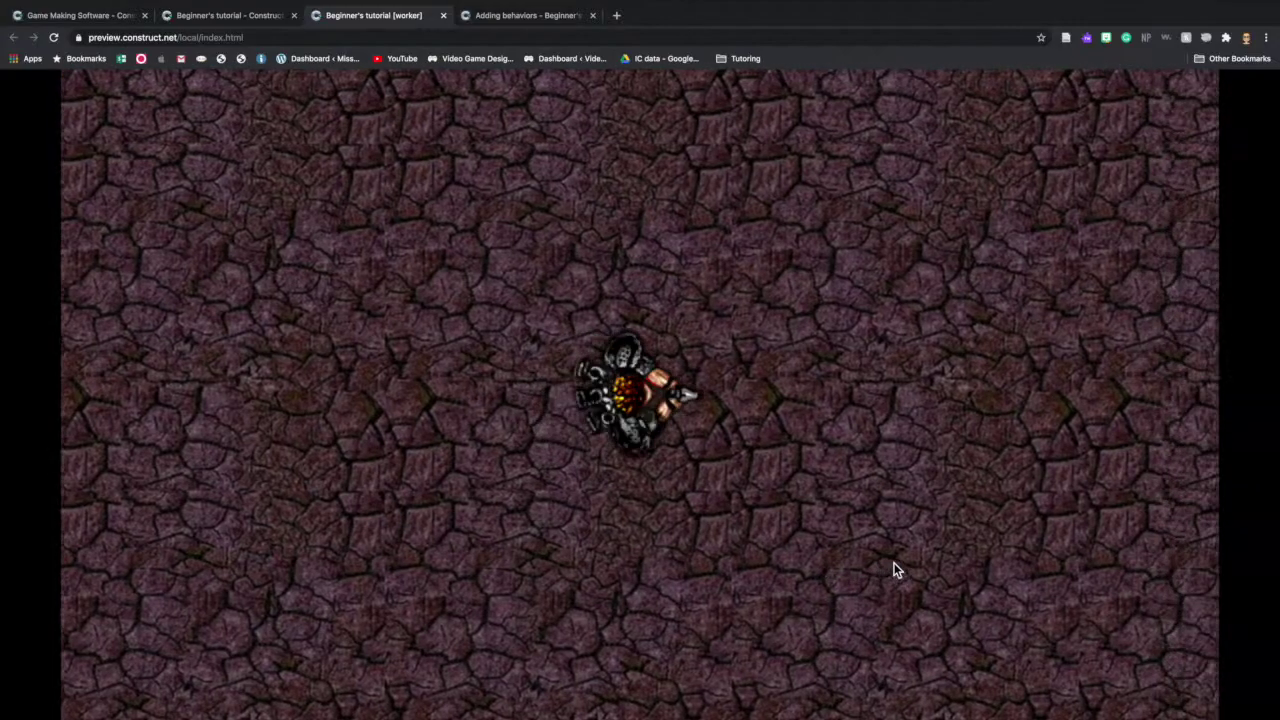
key("Right")
key("Left")
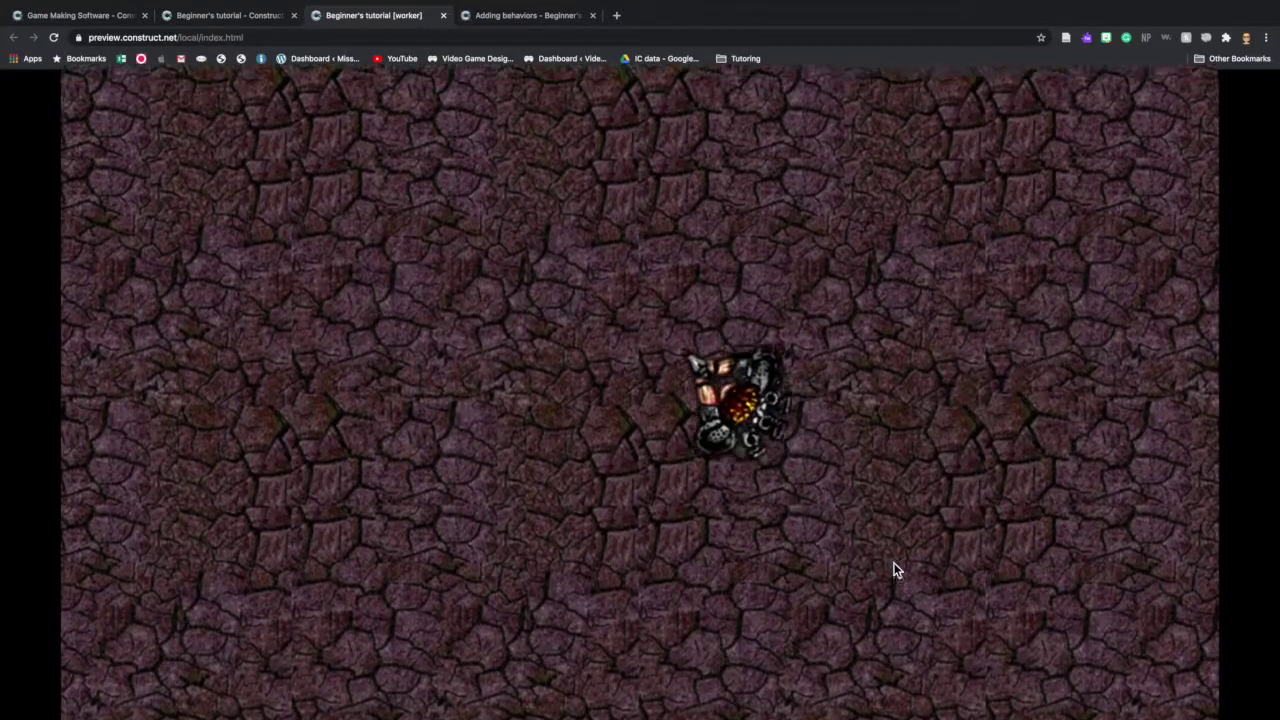
left_click(229, 15)
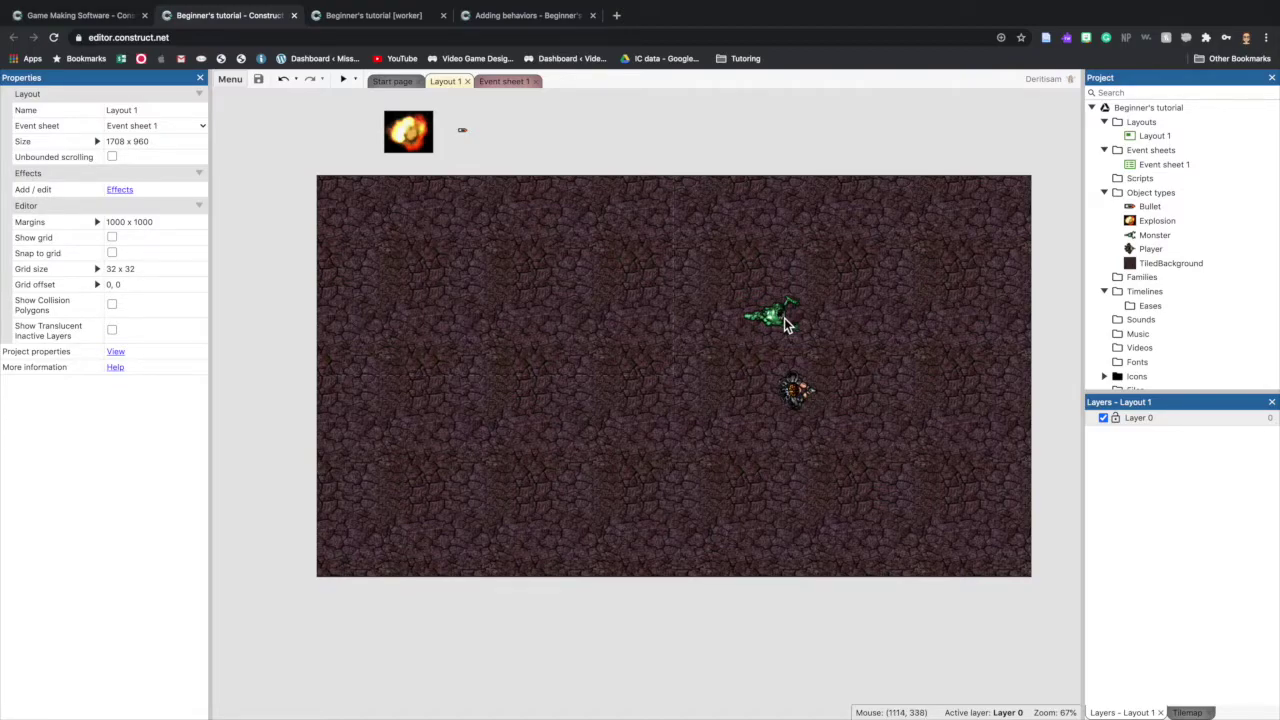
Move the monster slightly up and right, and place eight copies of it around the layout.
right_click_drag(785, 325, 828, 296)
left_click_drag(828, 296, 638, 288, "ctrl")
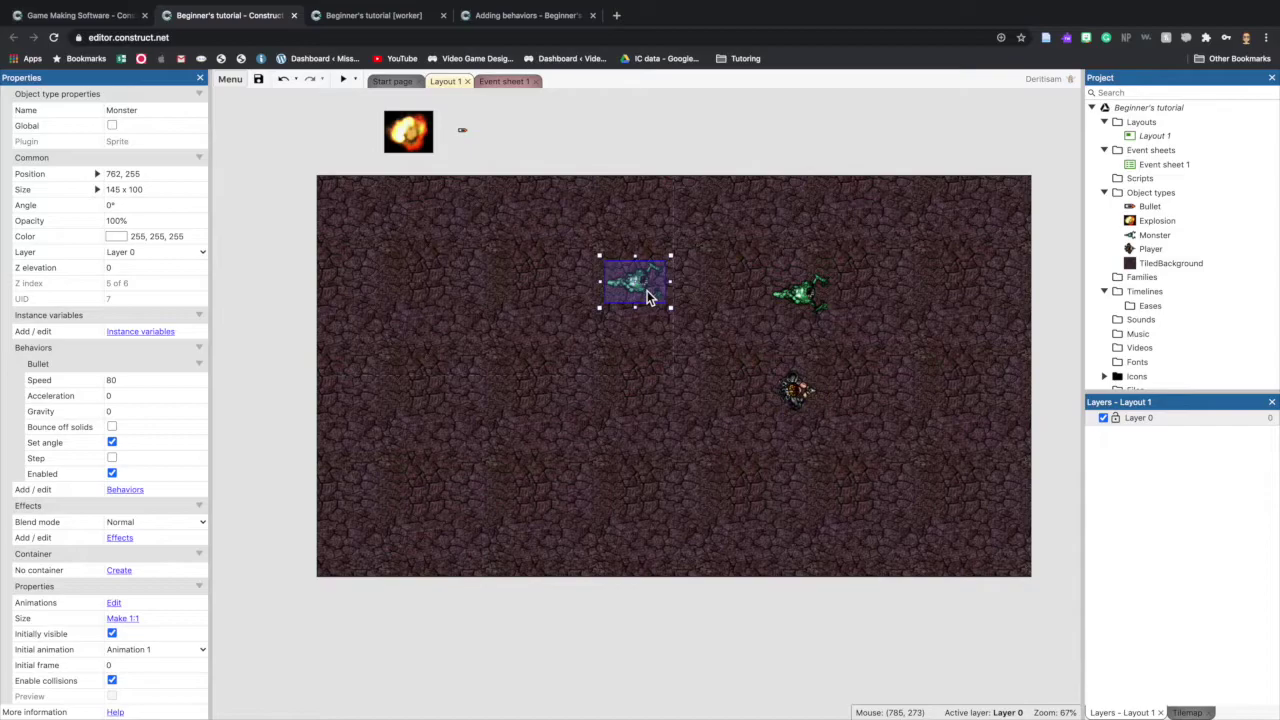
left_click_drag(647, 297, 535, 290, "ctrl")
left_click_drag(535, 290, 852, 507, "ctrl")
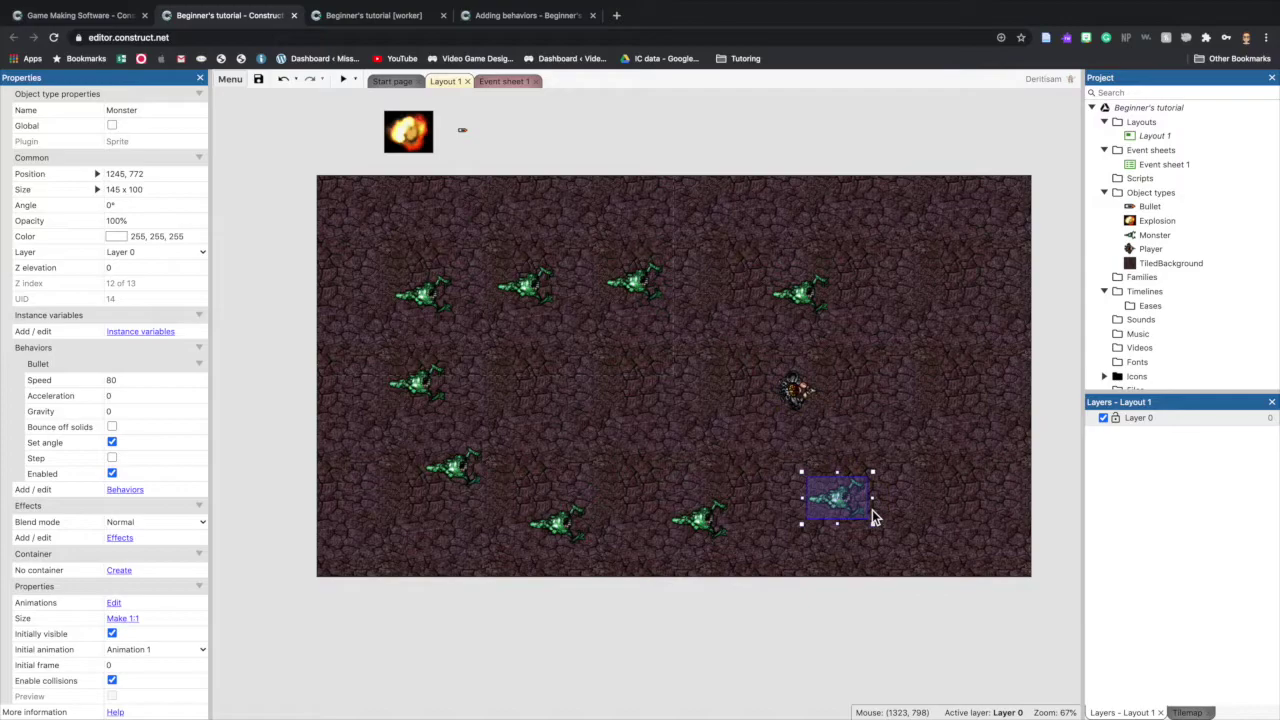
Spread the monsters unevenly over the layout and move the player away from them to the layout's upper-right area.
left_click_drag(452, 402, 433, 410)
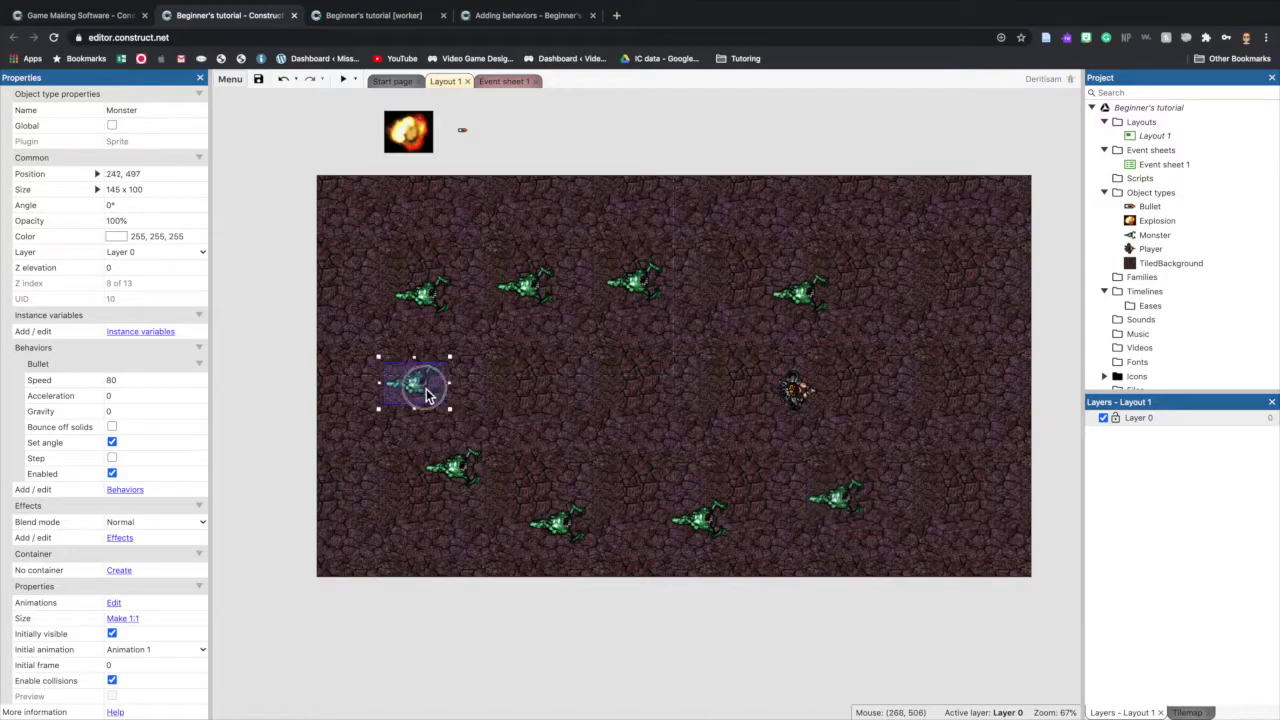
left_click_drag(816, 318, 751, 248)
left_click_drag(795, 390, 931, 286)
left_click_drag(531, 292, 594, 228)
left_click_drag(418, 296, 440, 250)
left_click_drag(402, 392, 545, 313)
left_click_drag(455, 465, 393, 456)
left_click_drag(535, 312, 439, 365)
left_click_drag(457, 236, 445, 228)
left_click_drag(638, 283, 557, 320)
left_click_drag(835, 497, 843, 523)
left_click_drag(700, 518, 688, 505)
left_click(857, 512)
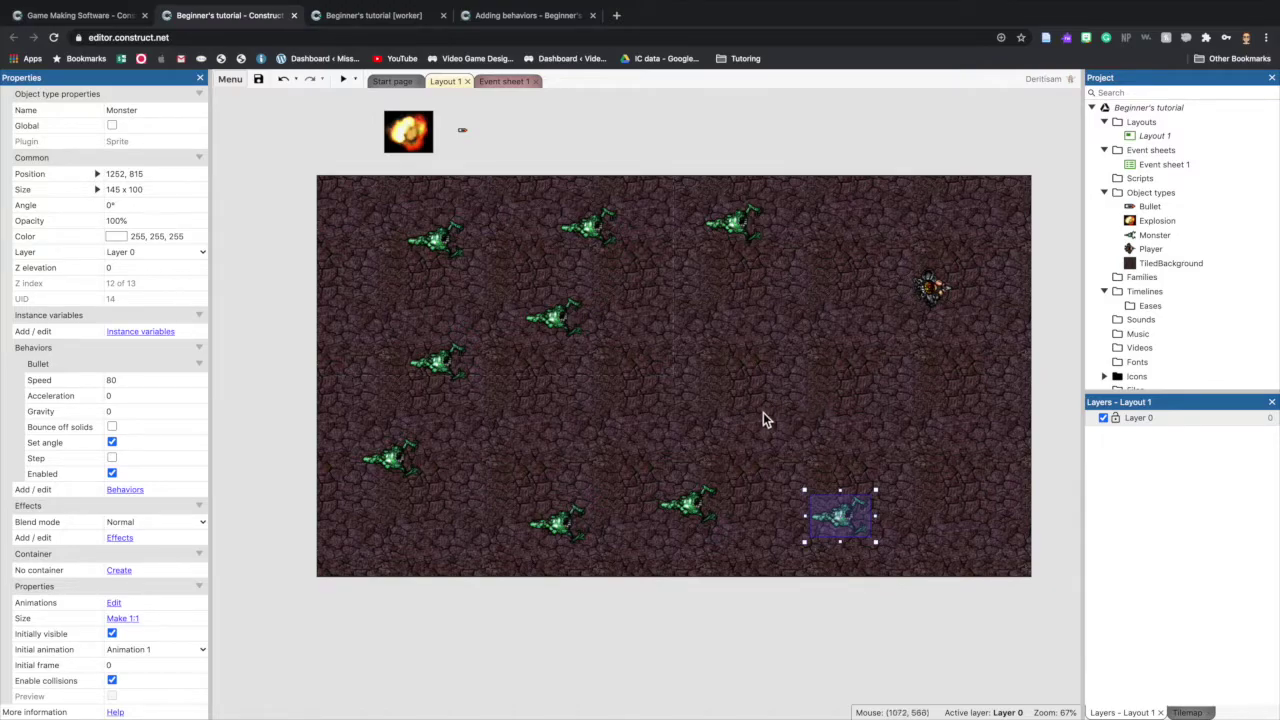
Save the project, shift the player slightly down near the layout's right edge, and deselect it.
left_click(258, 79)
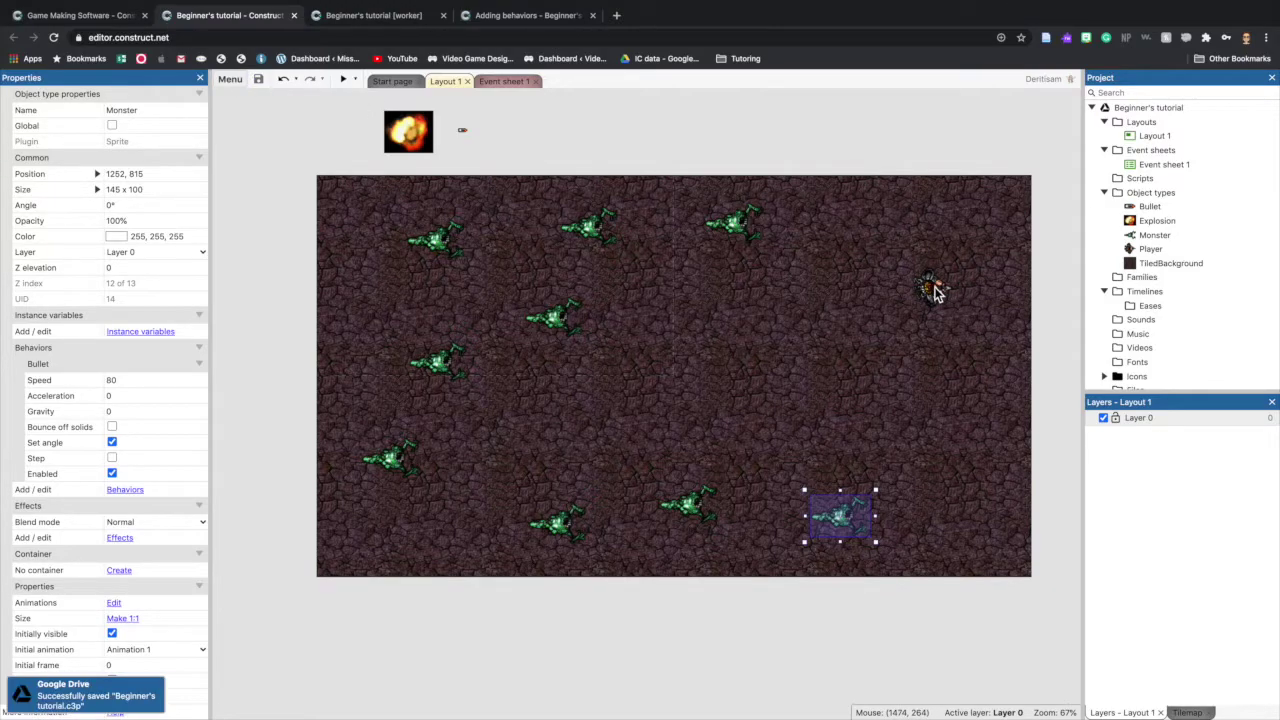
left_click_drag(935, 290, 942, 327)
left_click(943, 516)
left_click(901, 642)
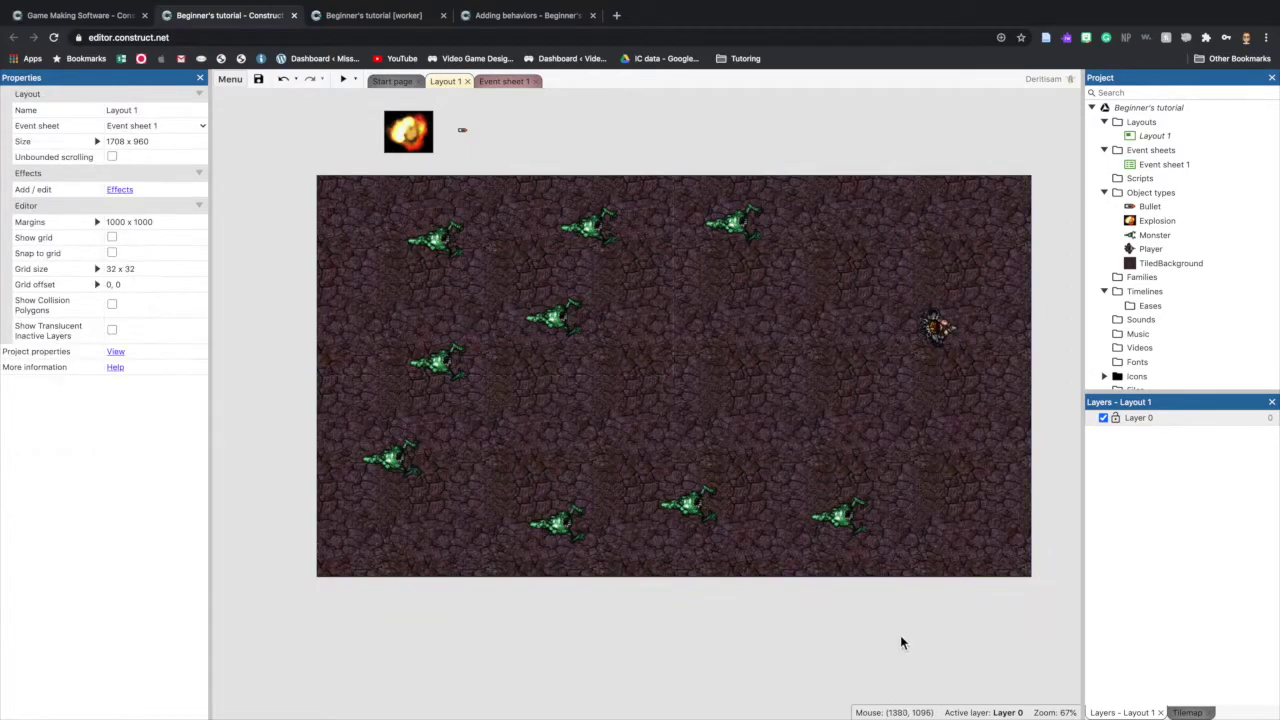
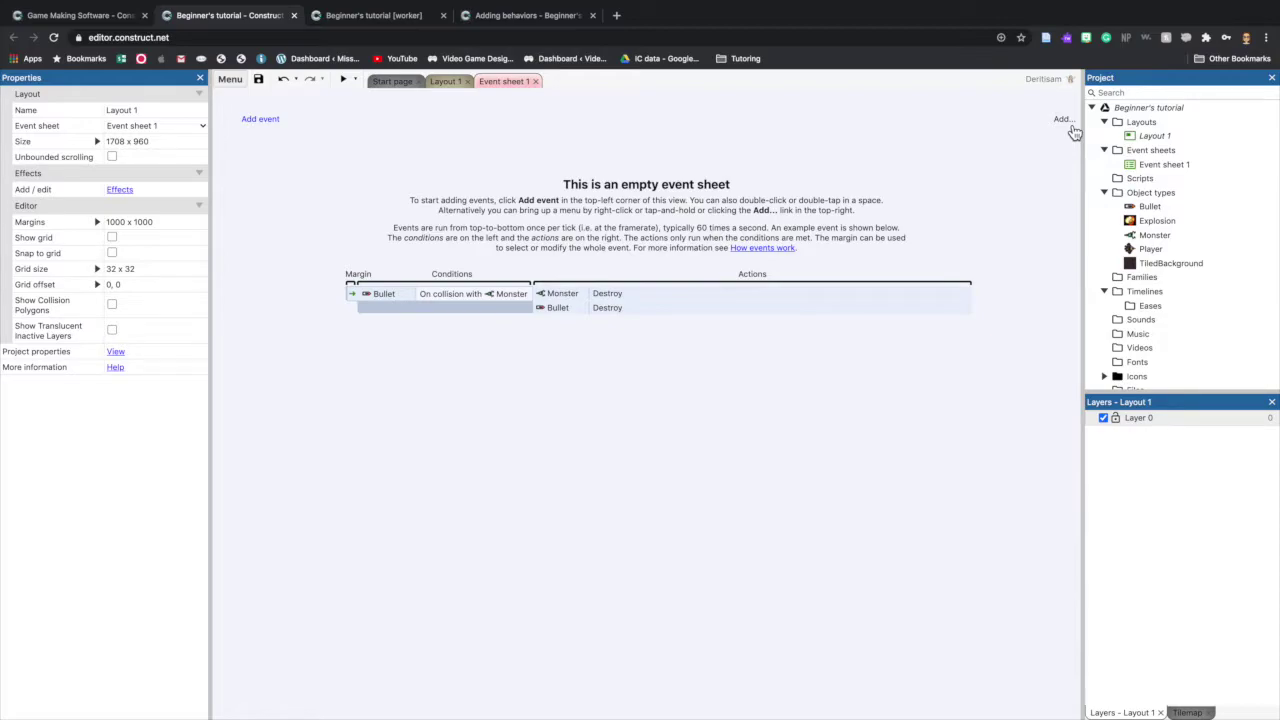
Add a System 'Every tick' condition as the first event in Event sheet 1.
double_click(857, 155)
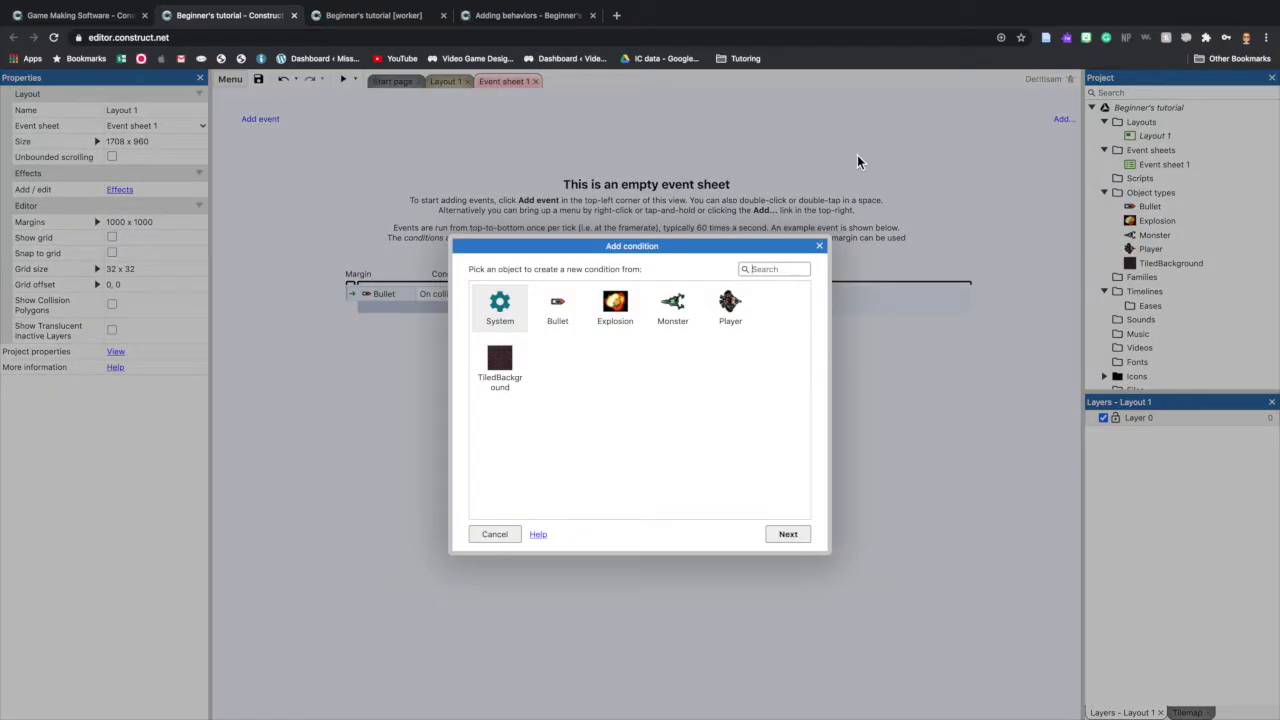
left_click(516, 310)
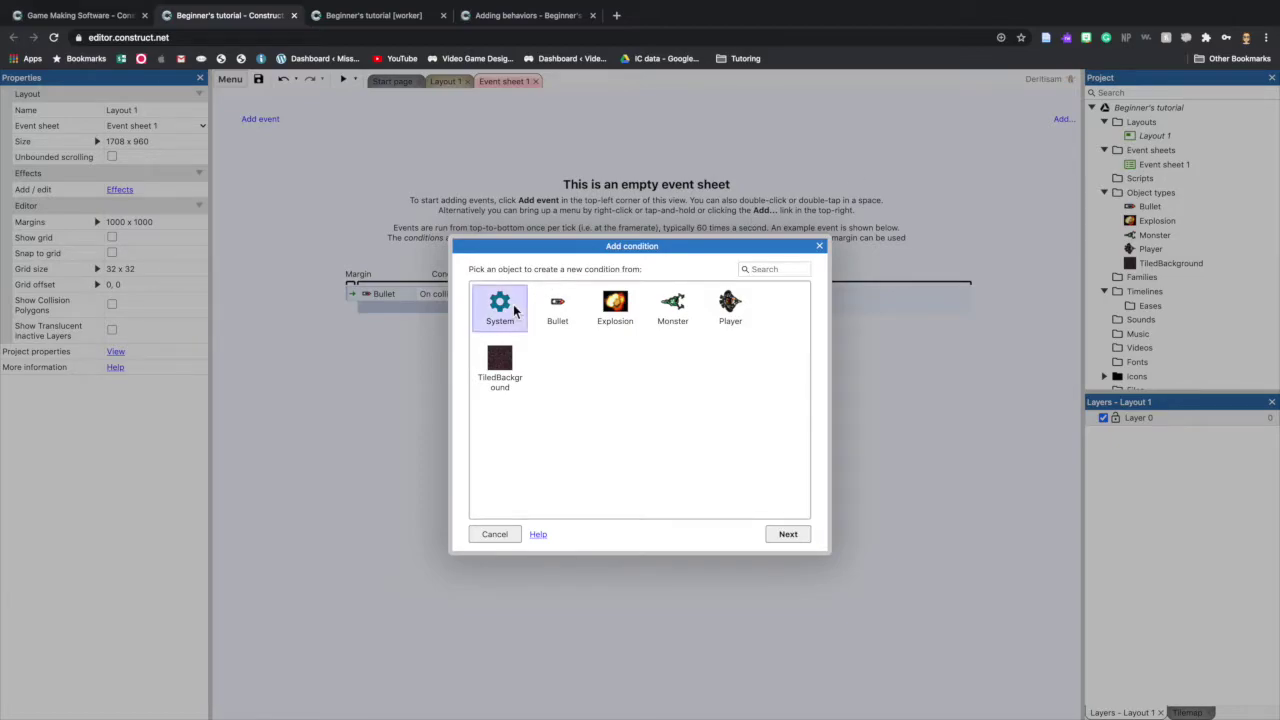
left_click(789, 535)
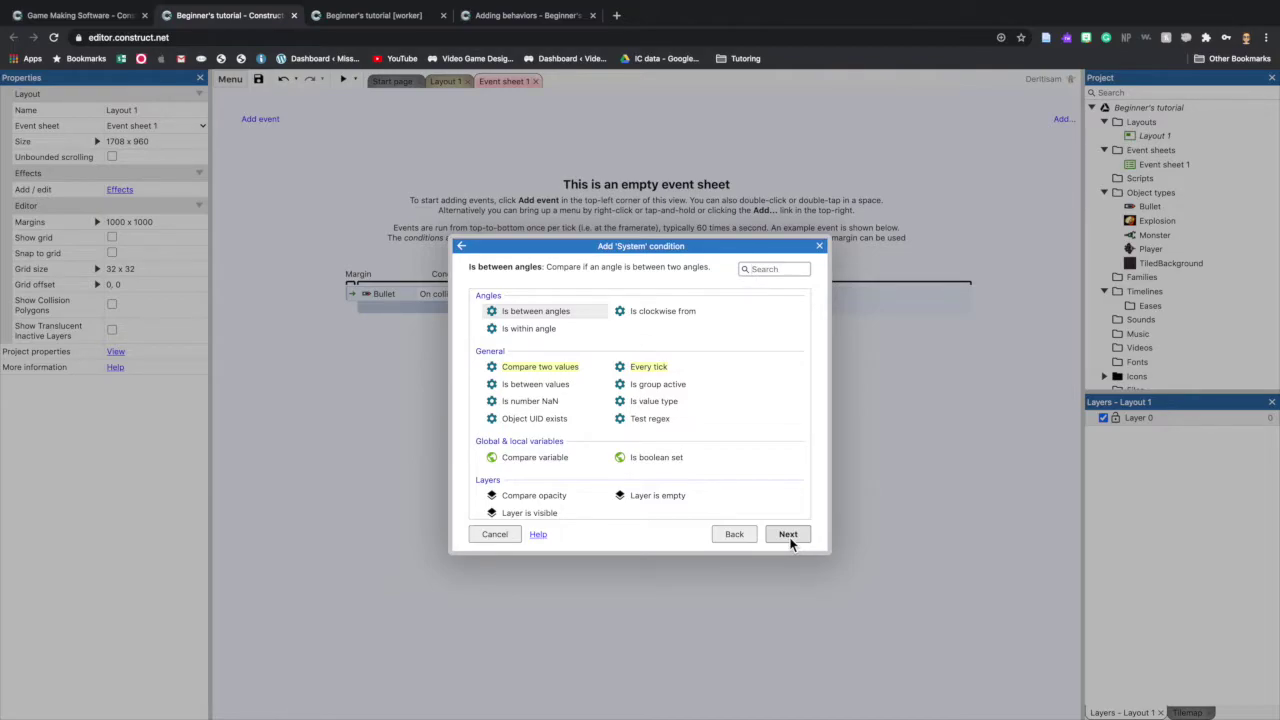
double_click(645, 370)
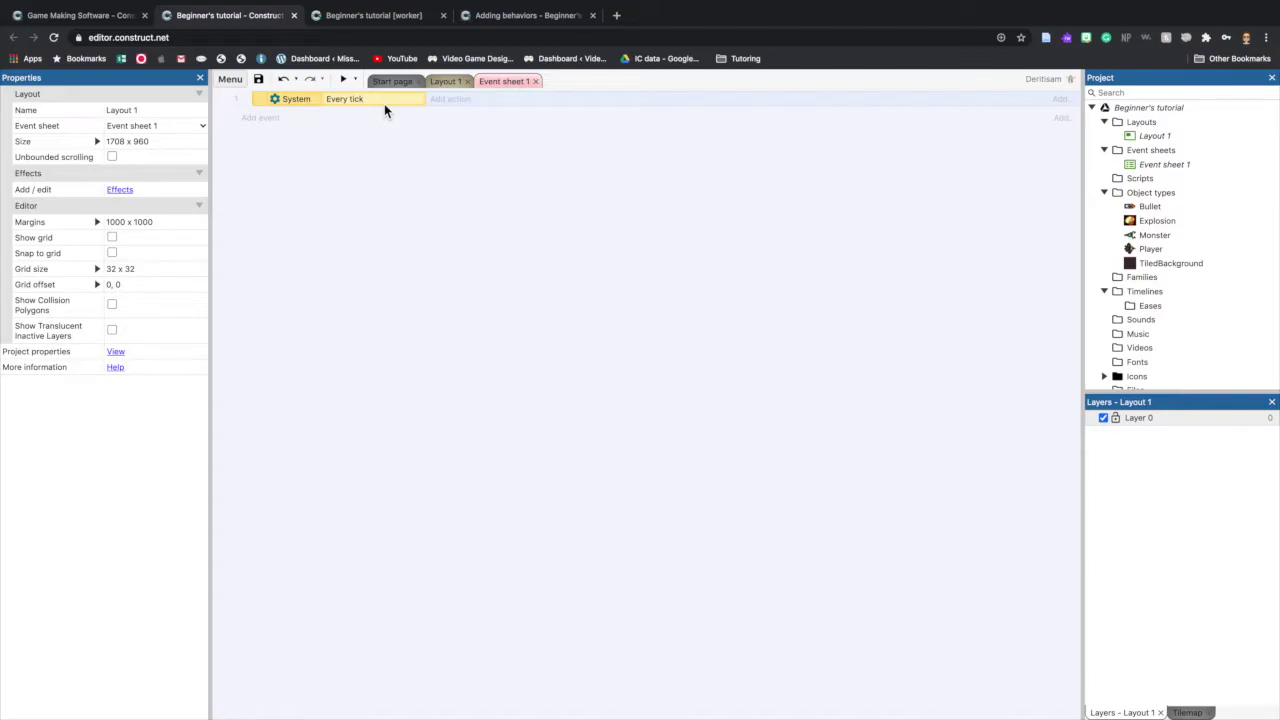
left_click(471, 103)
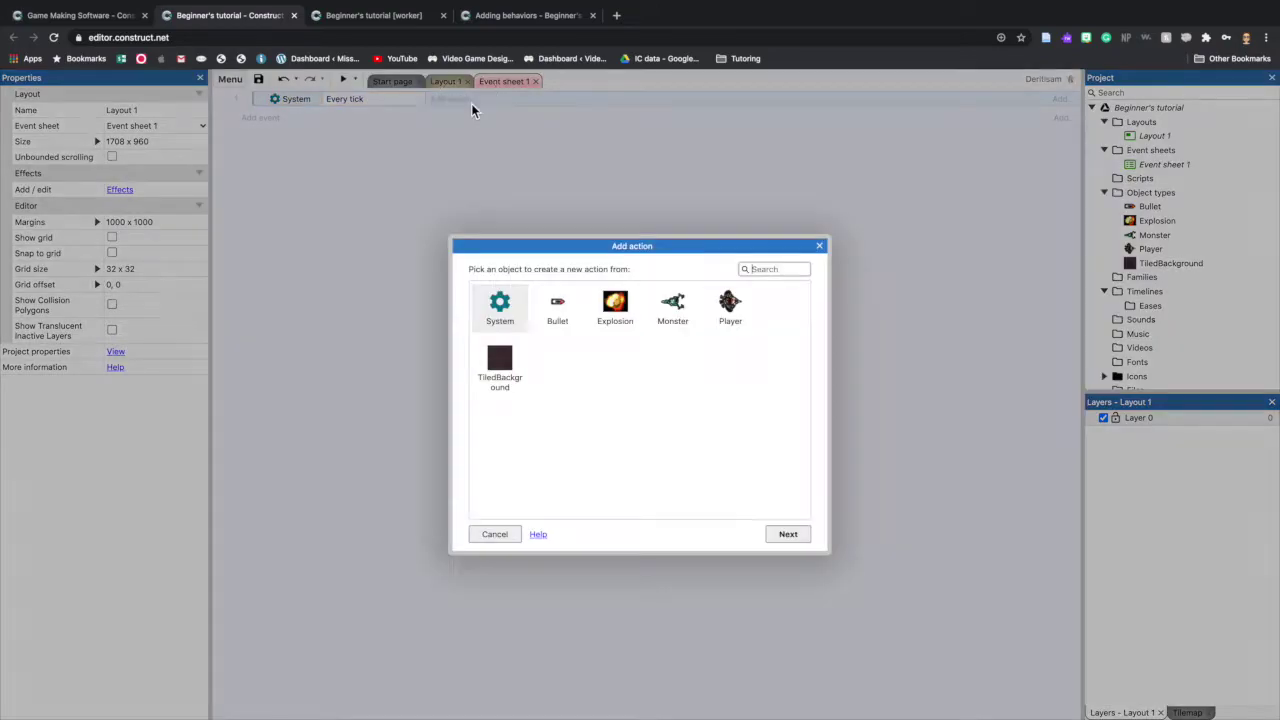
left_click(730, 308)
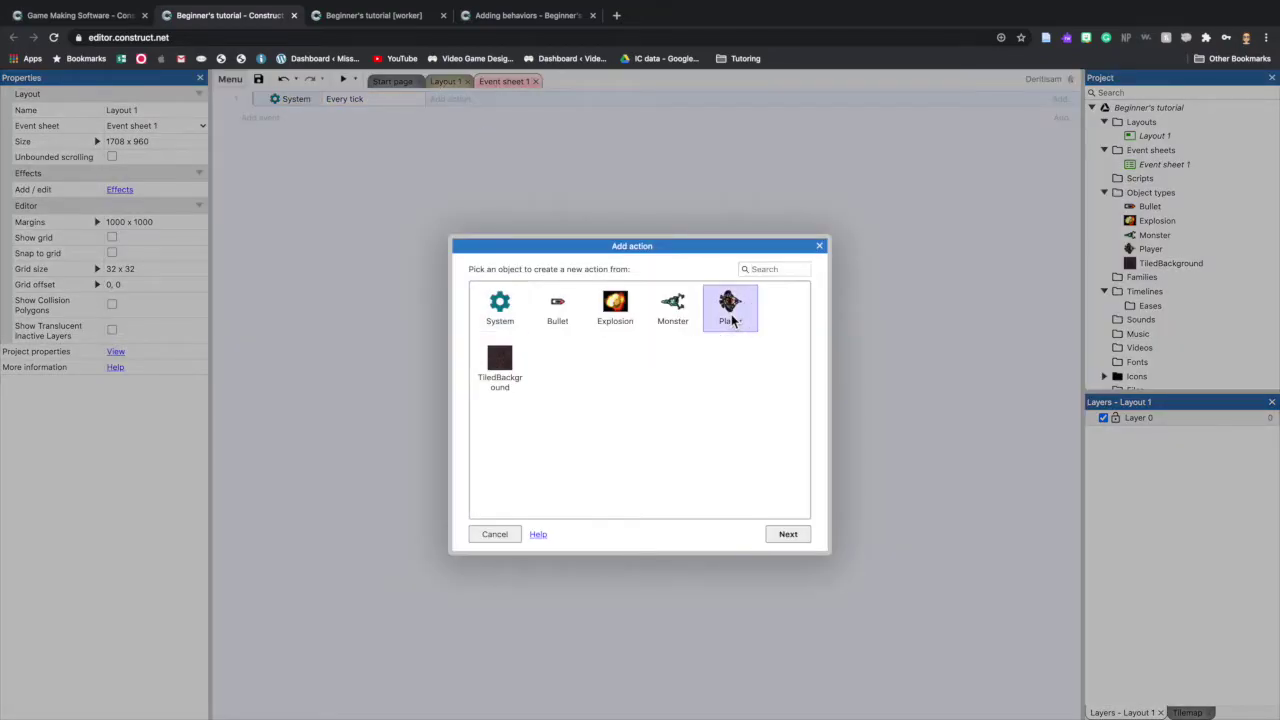
left_click(790, 535)
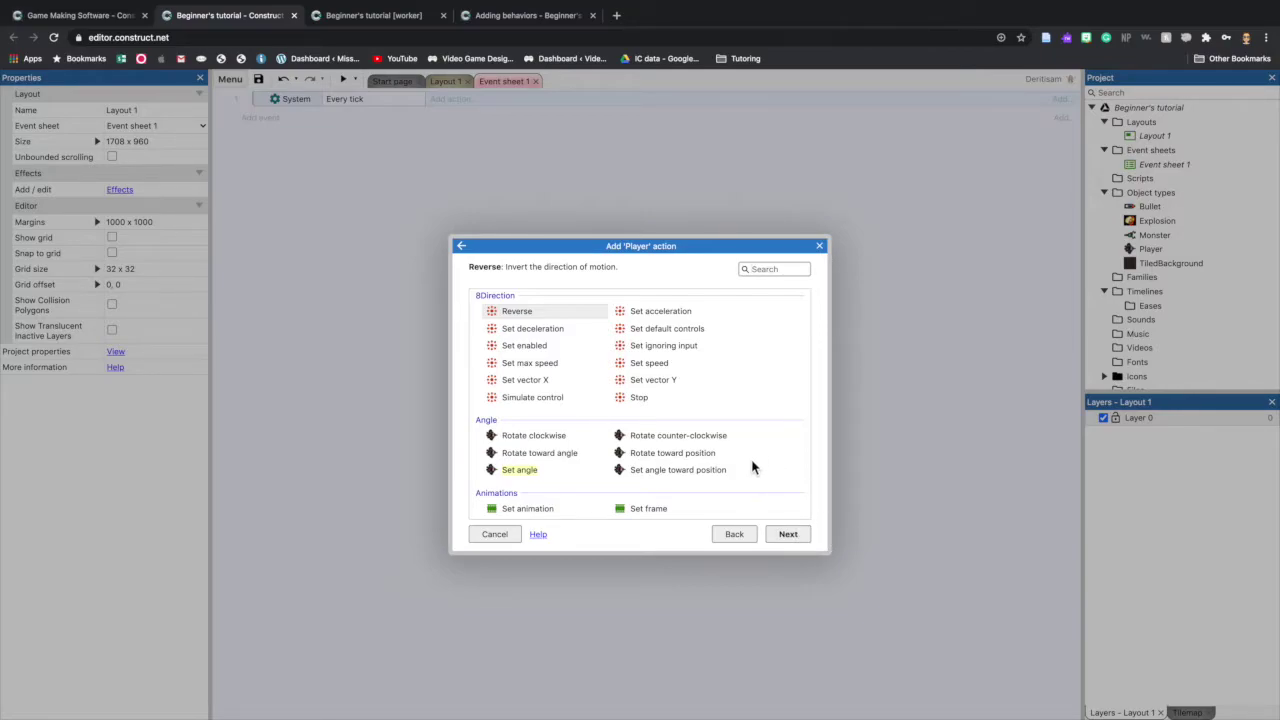
left_click(652, 469)
left_click(800, 533)
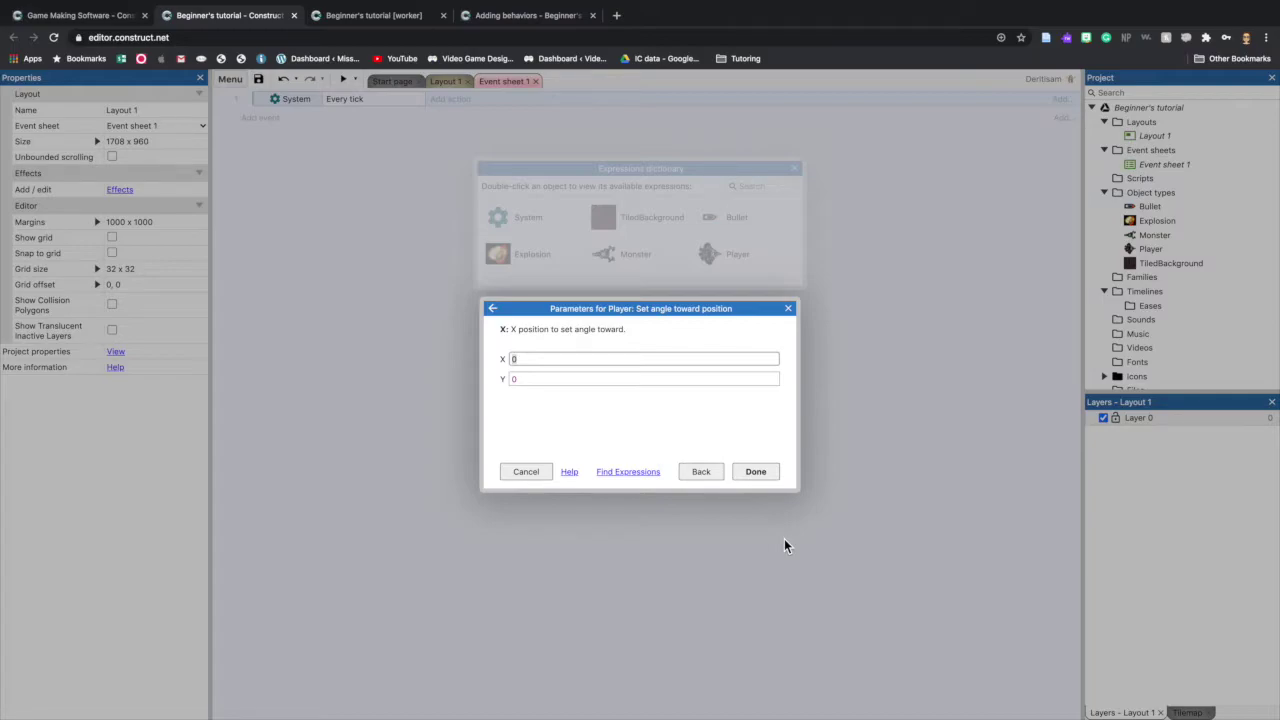
type("Monster.")
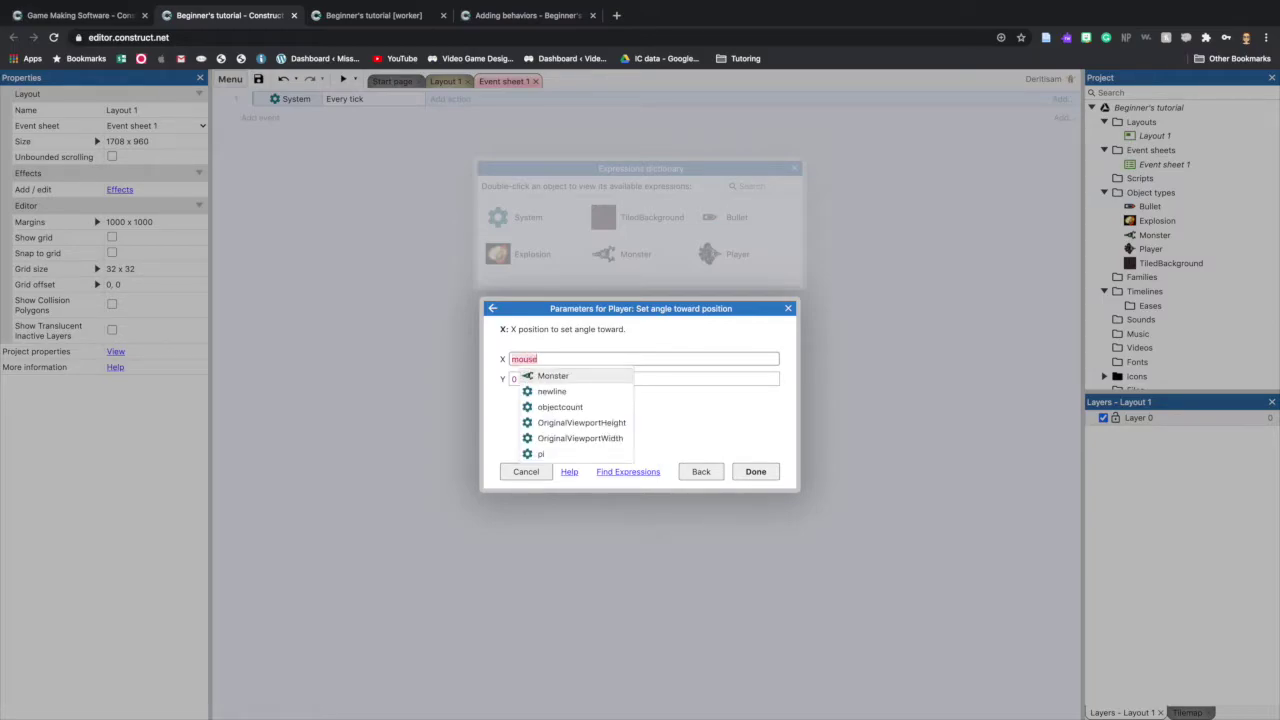
type("X")
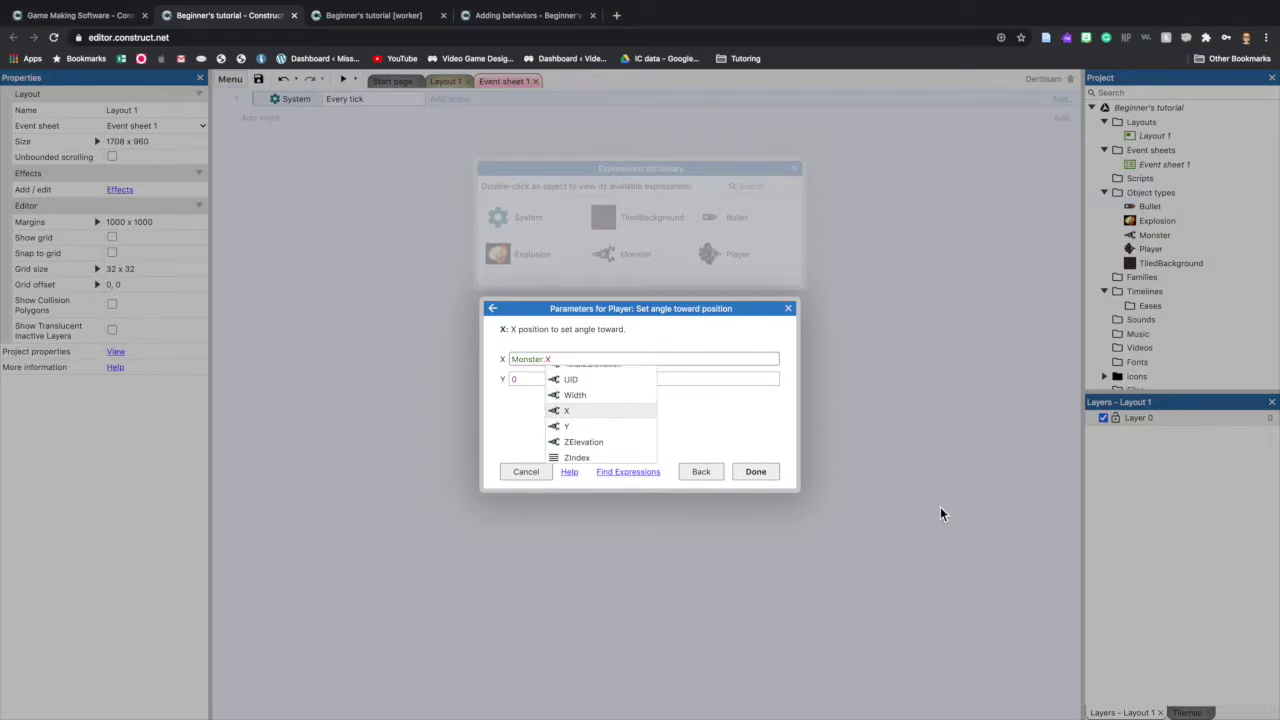
left_click(725, 378)
left_click(490, 359)
type("Mou")
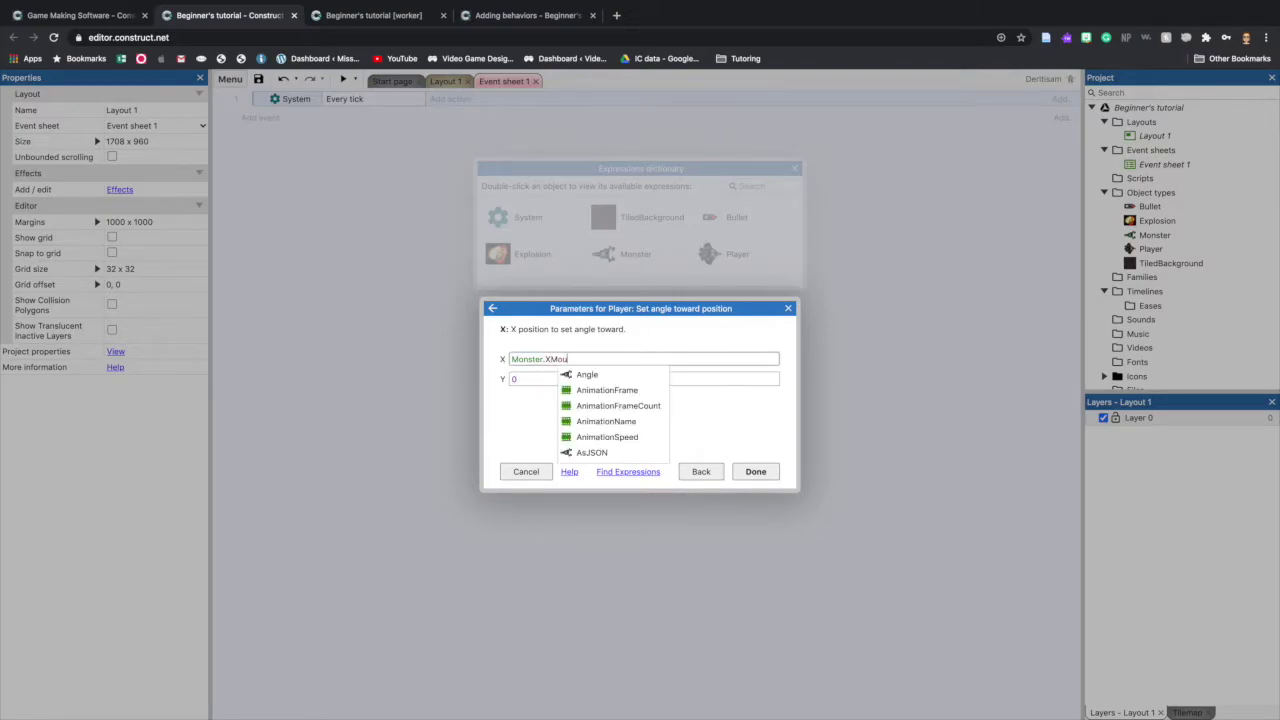
key("super+a")
type("Monster")
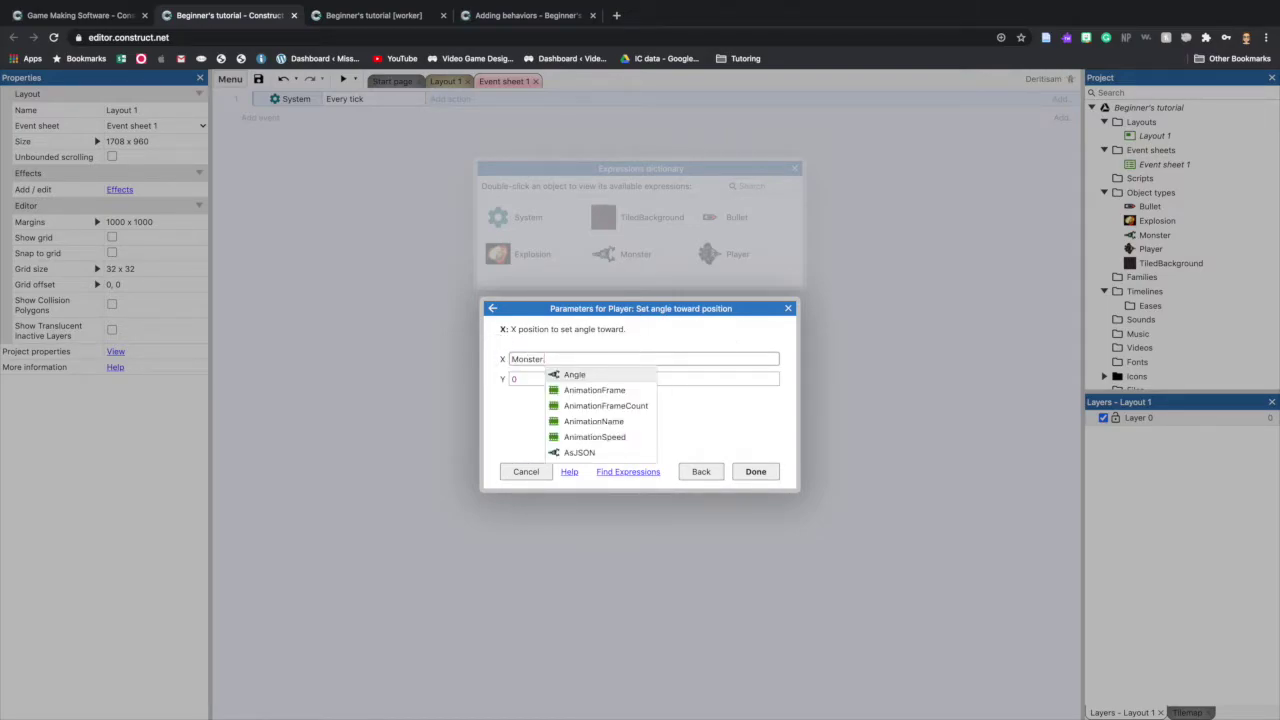
double_click(528, 359)
type("Monster.")
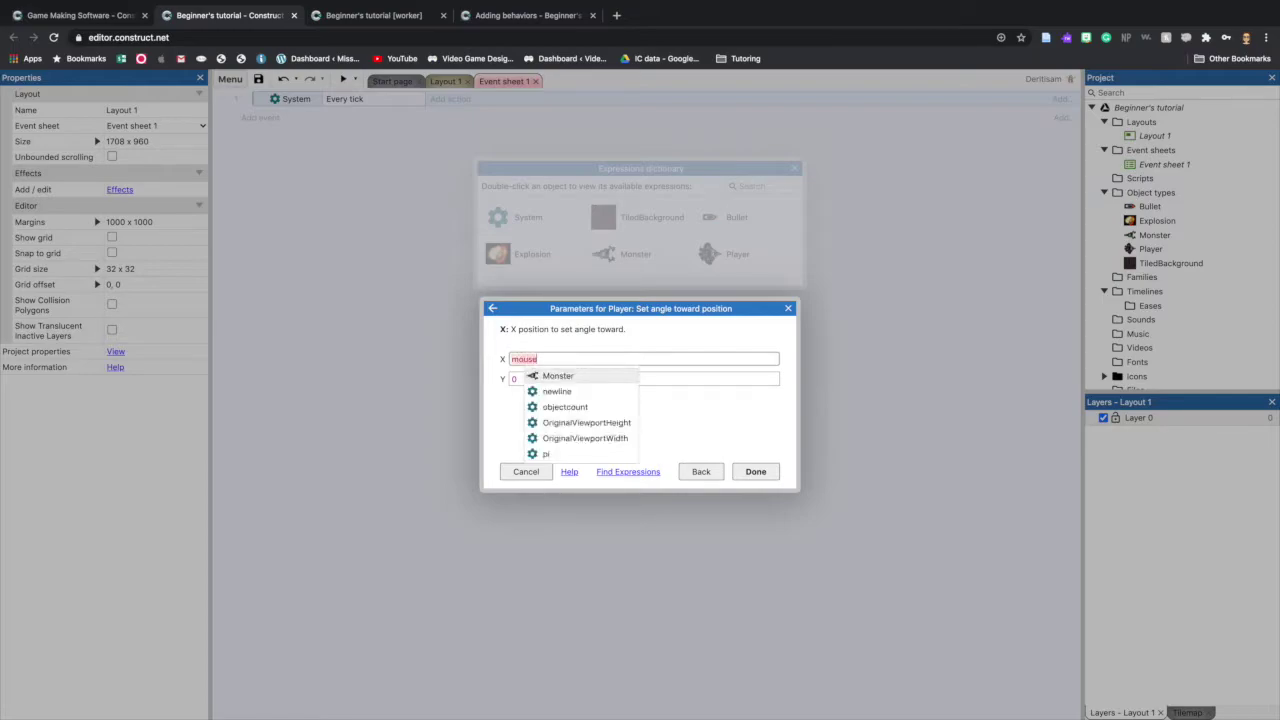
key("super+a")
key("BackSpace")
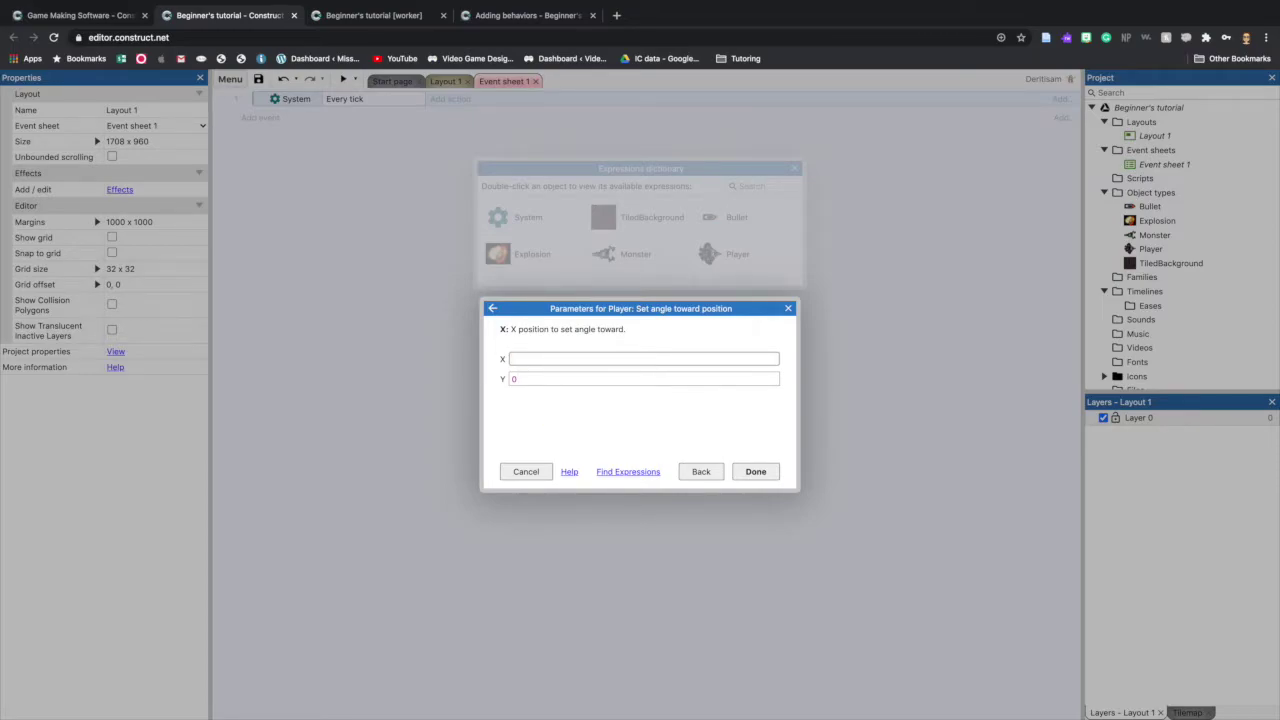
type("mouse")
key("Escape")
key("super+a")
key("BackSpace")
type("newline=")
key("BackSpace")
key("BackSpace")
key("BackSpace")
key("BackSpace")
key("BackSpace")
key("BackSpace")
key("BackSpace")
key("BackSpace")
type("Monster.")
key("super+a")
key("BackSpace")
type("Mouse.")
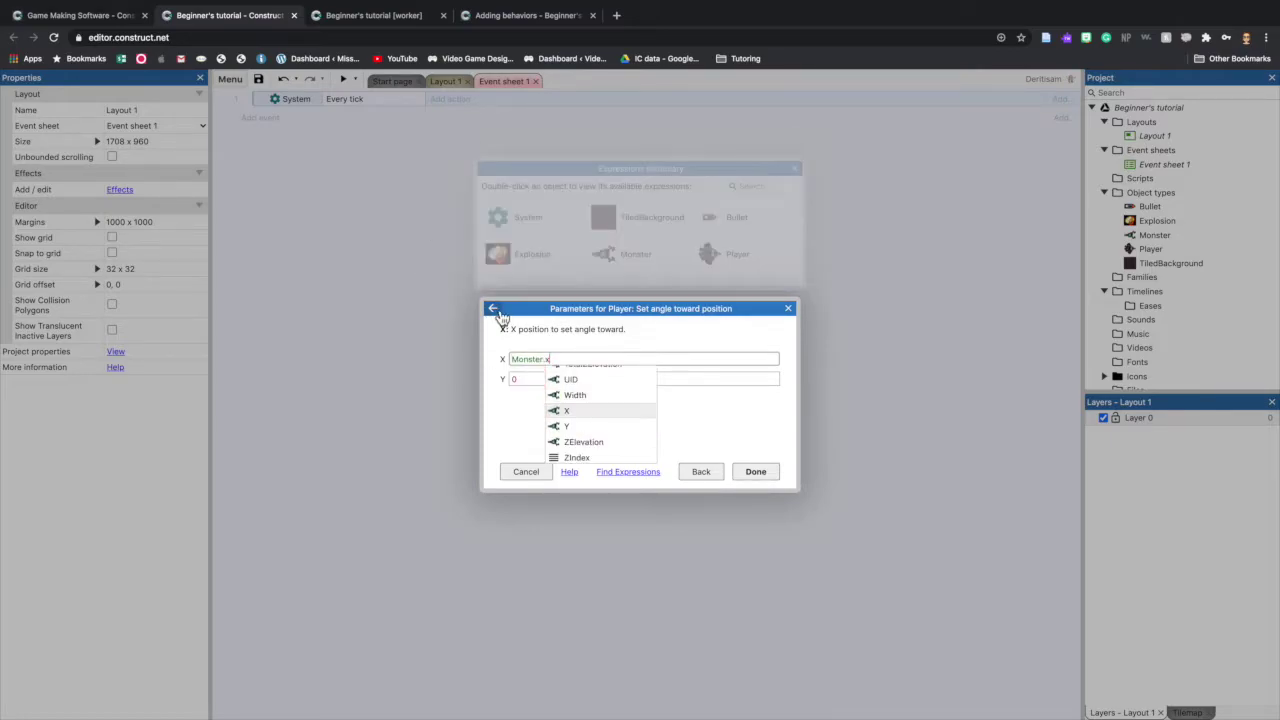
left_click(492, 308)
left_click(494, 534)
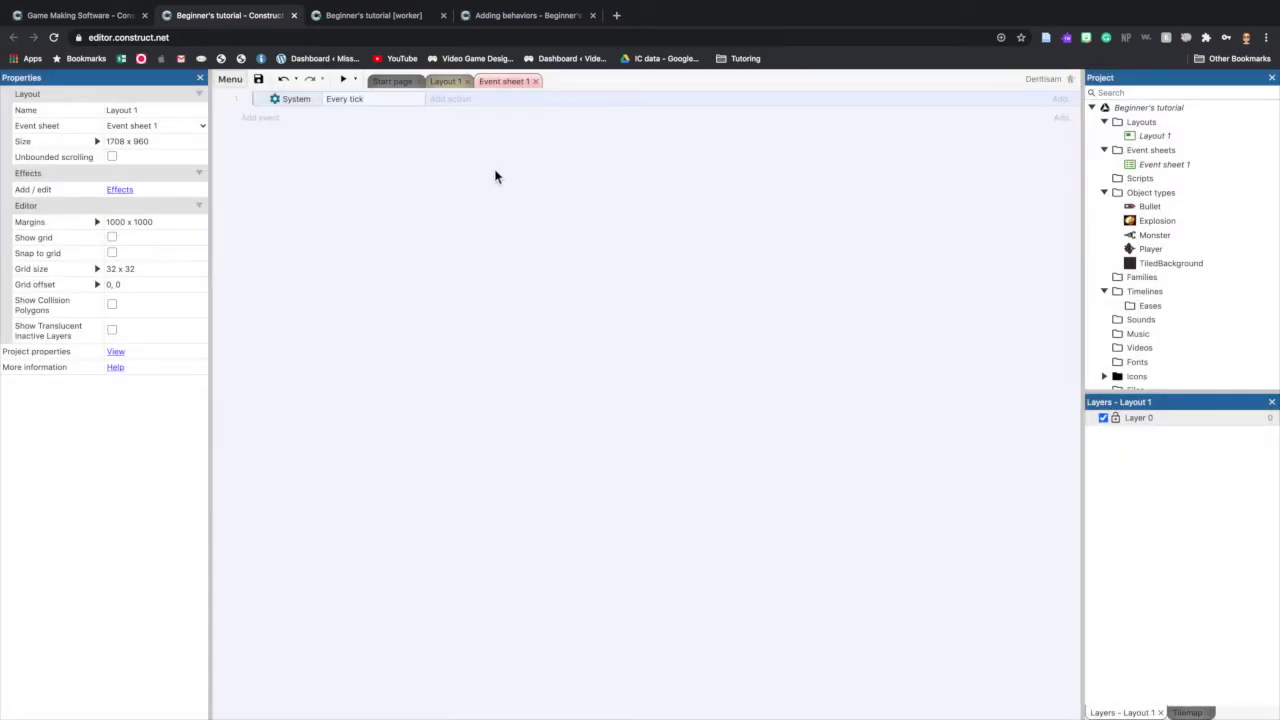
Try to give the Every tick event a Player 'Set angle toward position' action with X mouse.X and Y mouse.Y.
left_click(448, 99)
left_click(730, 308)
left_click(789, 535)
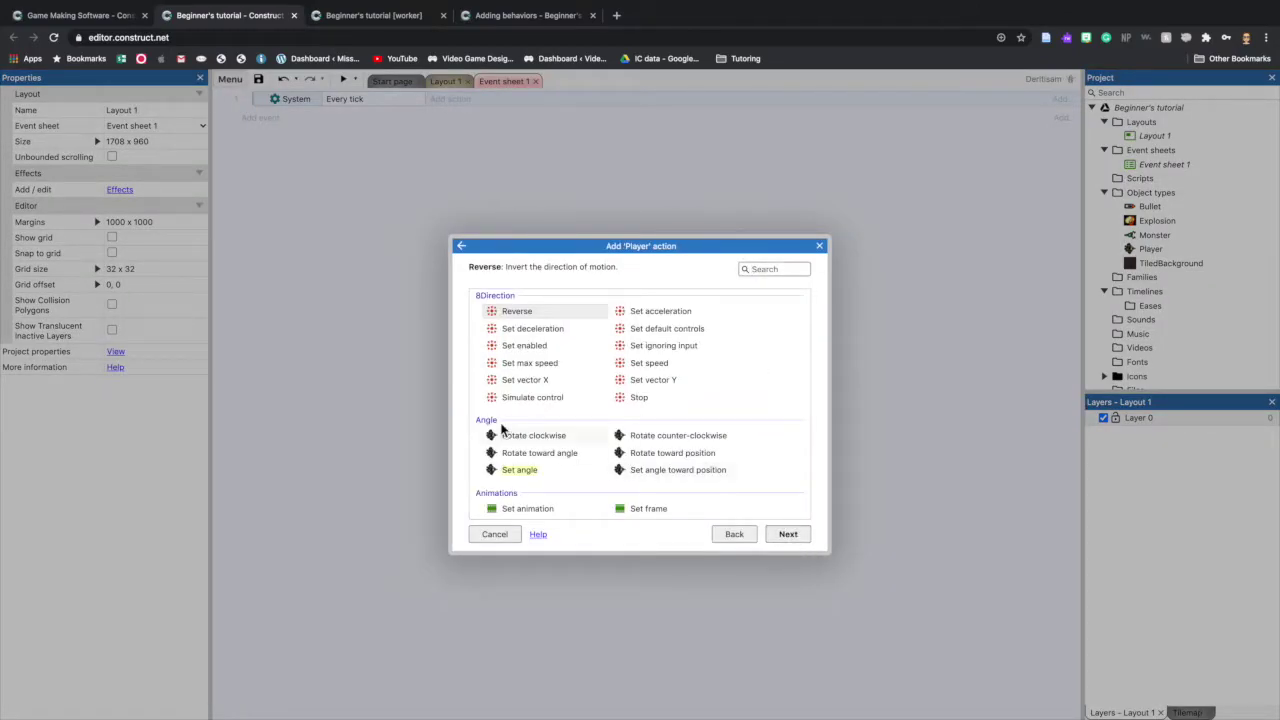
left_click(643, 471)
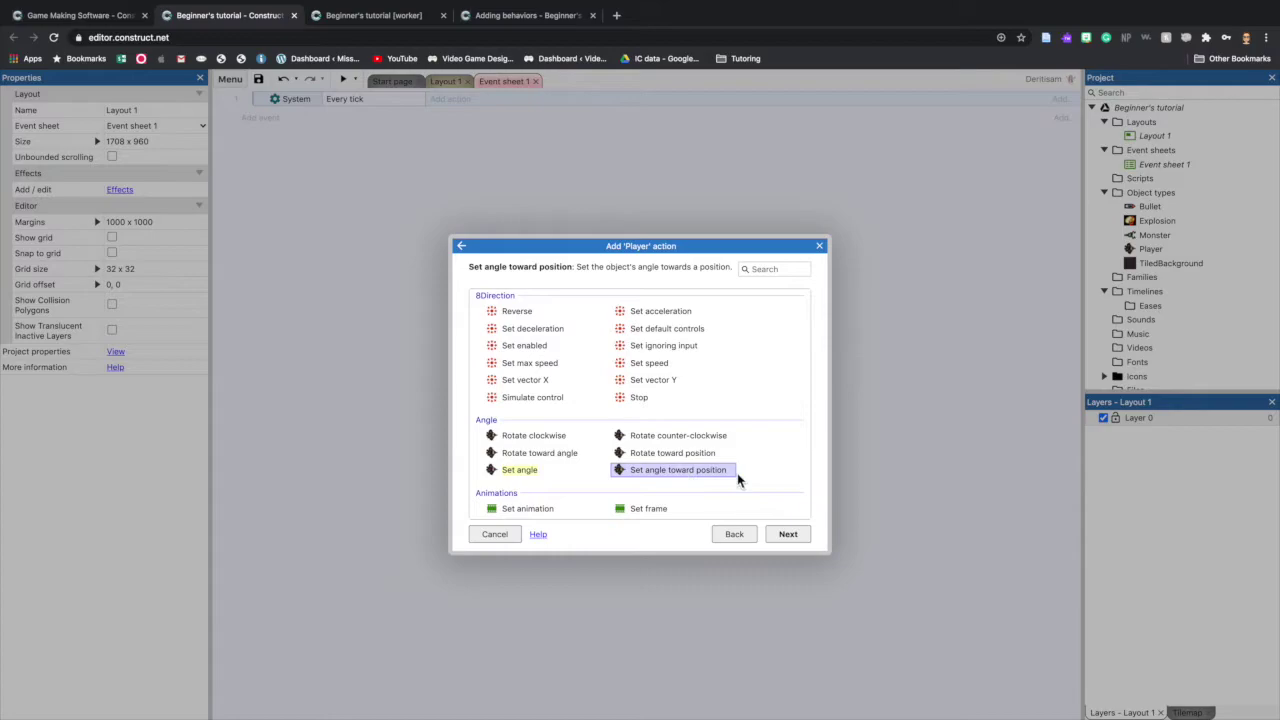
scroll(740, 478, "down", 1)
double_click(677, 412)
type("Mons")
key("BackSpace")
key("BackSpace")
key("BackSpace")
key("BackSpace")
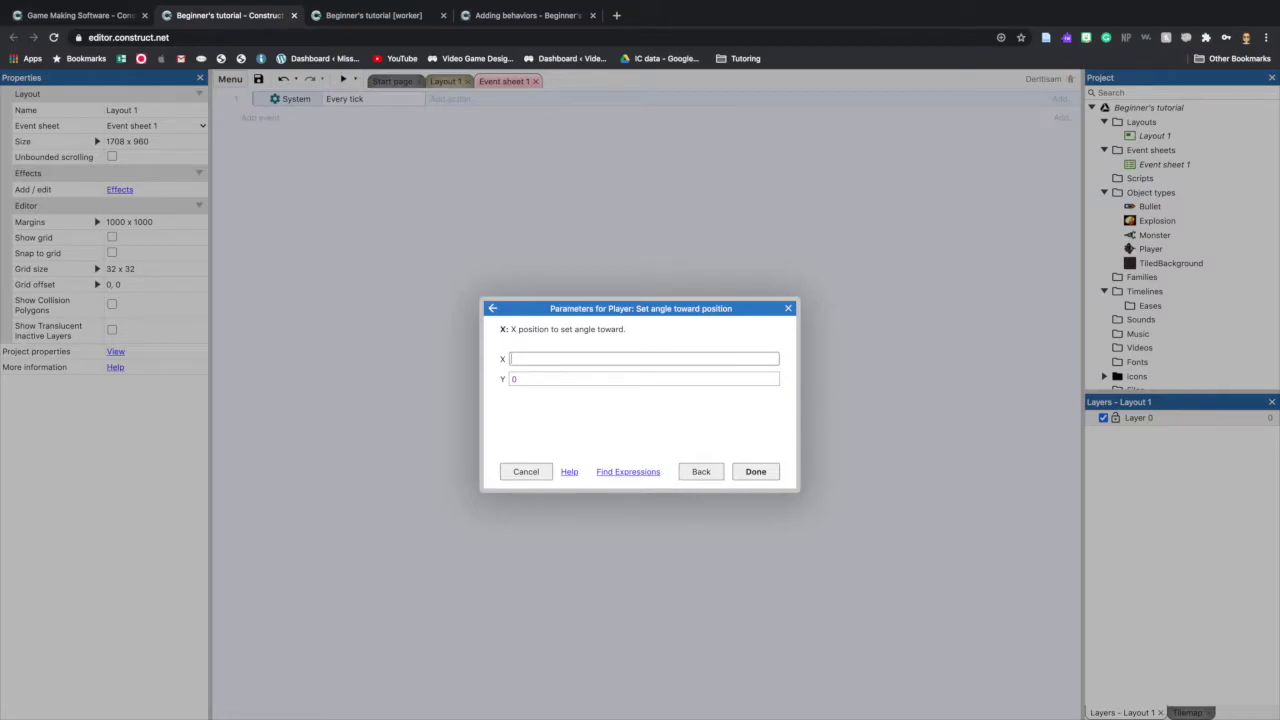
type("mouse")
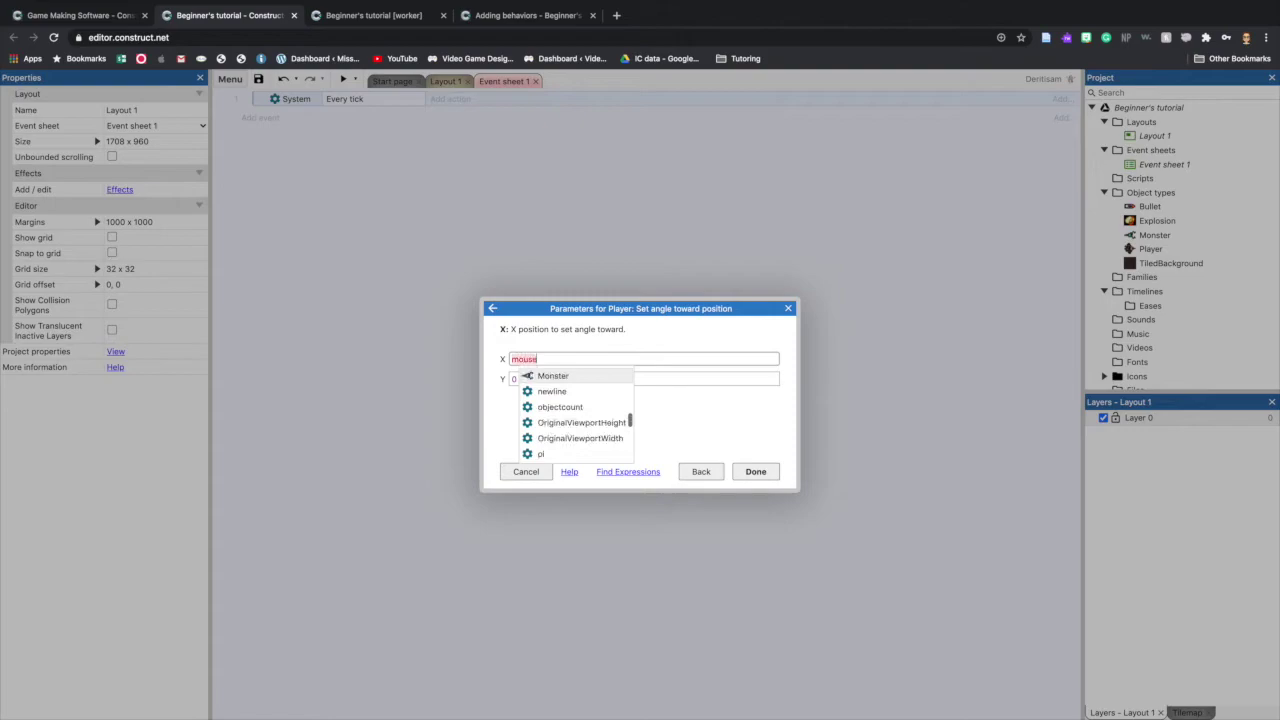
type(".")
left_click(584, 405)
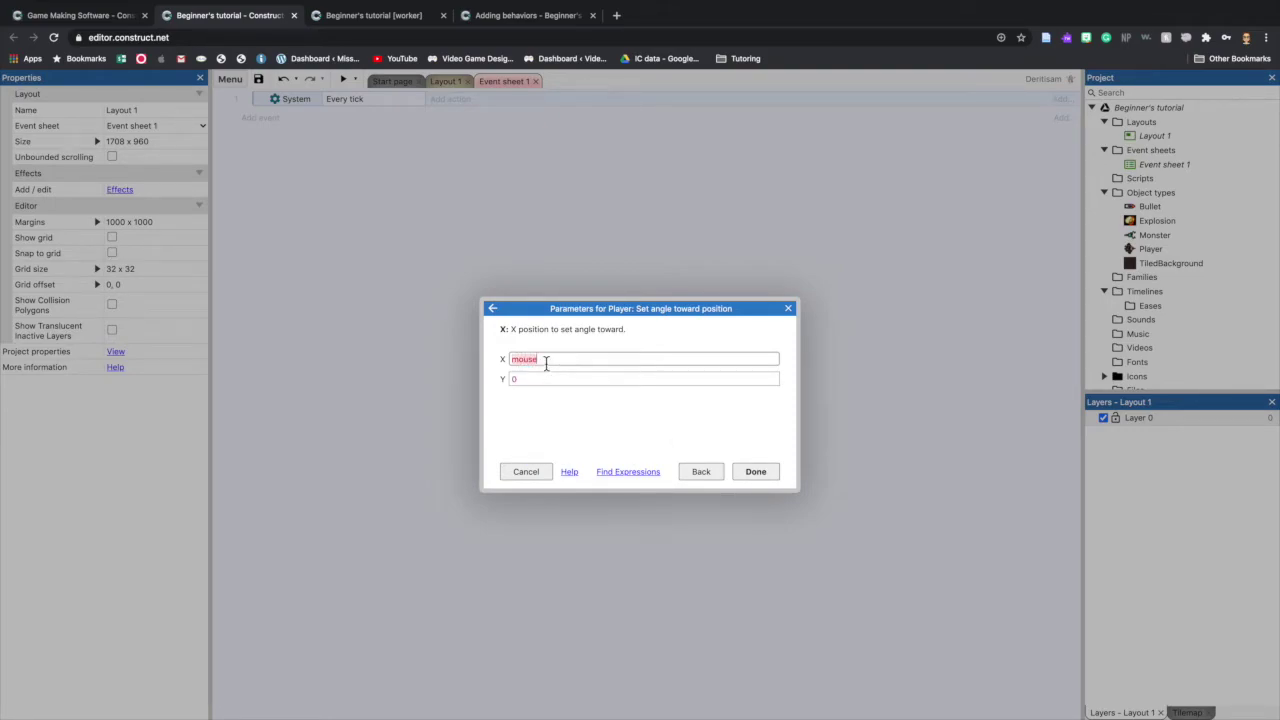
left_click(560, 379)
type("Monster.")
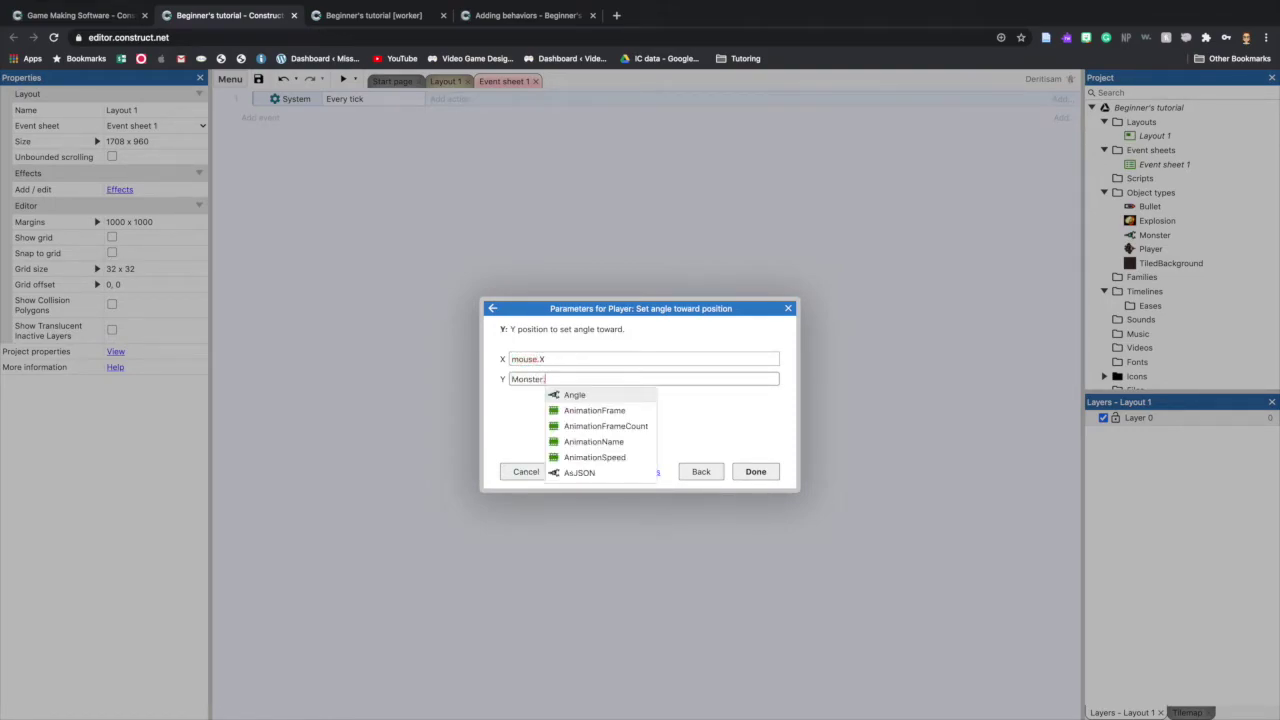
left_click_drag(556, 379, 489, 386)
type("mo")
left_click(520, 380)
type("use.Y")
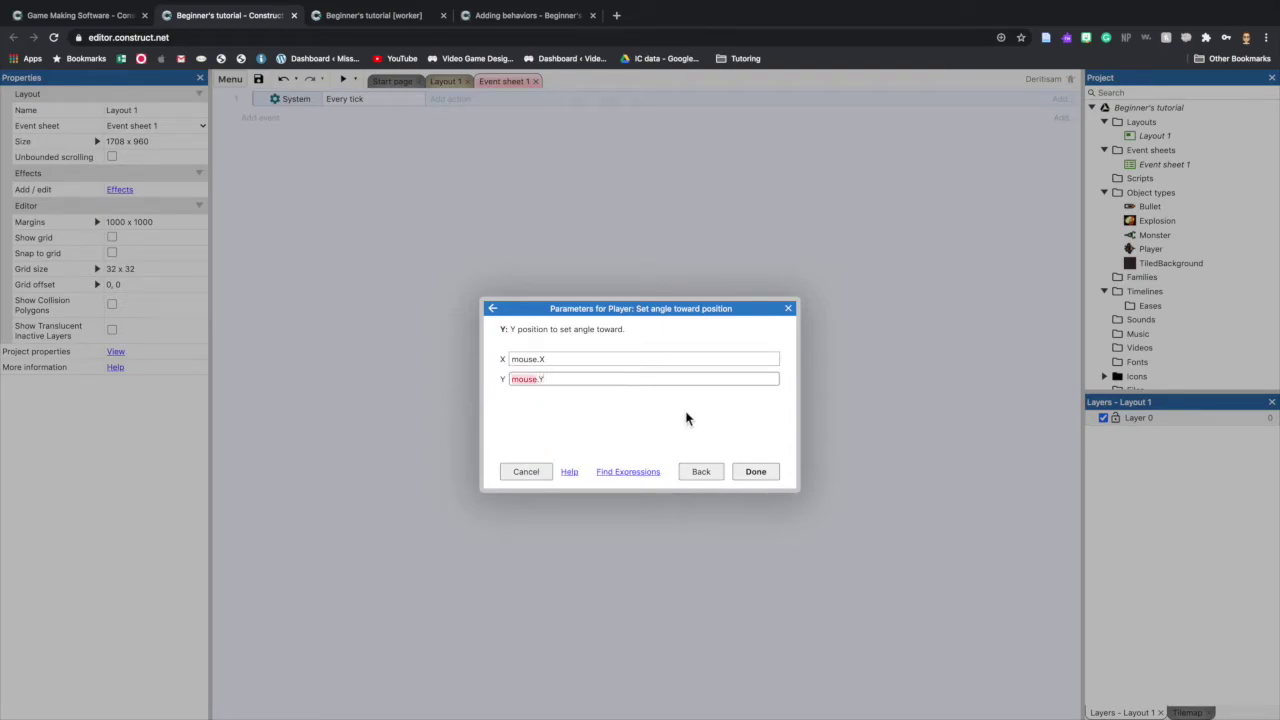
left_click(762, 474)
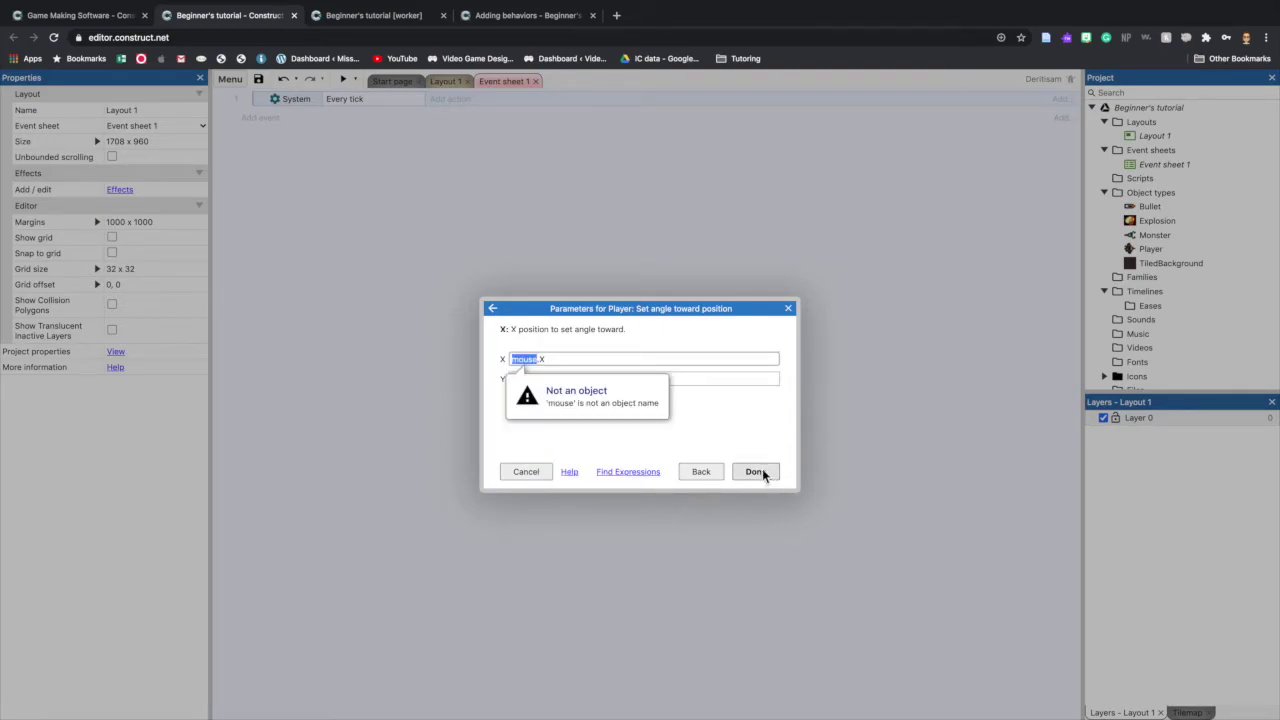
key("Escape")
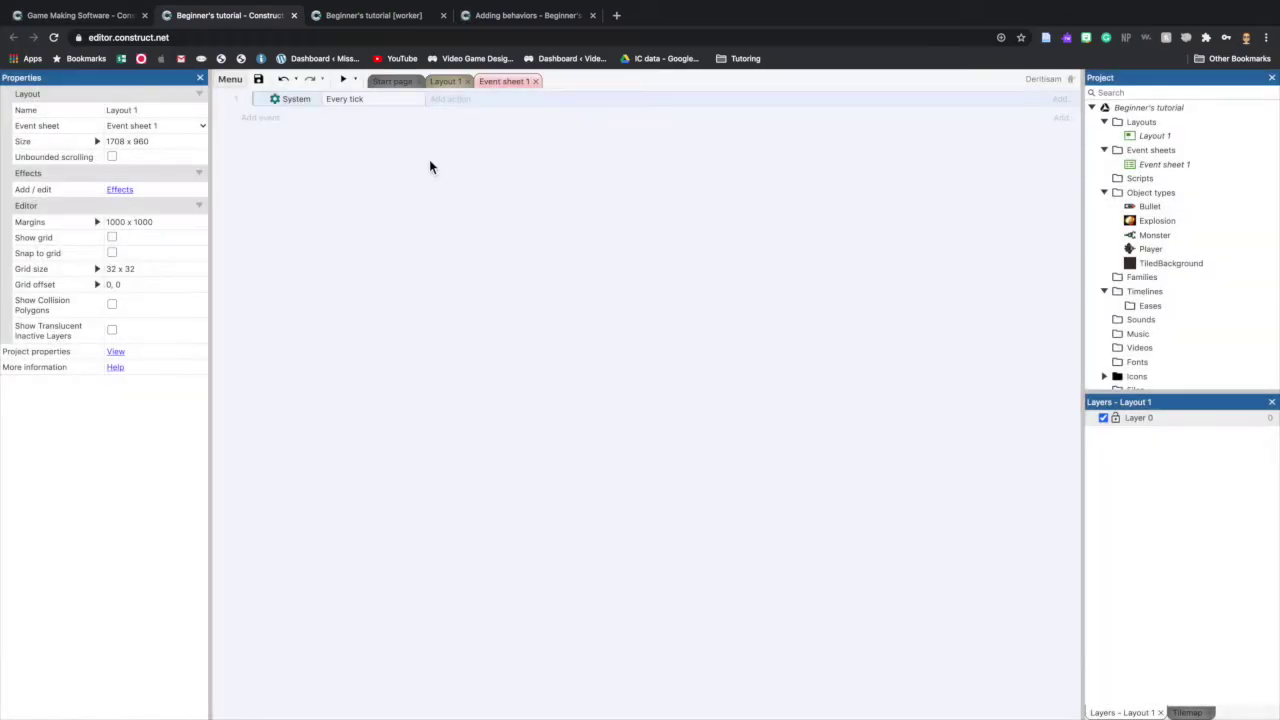
Insert a Mouse object into the project from Layout 1.
left_click(441, 82)
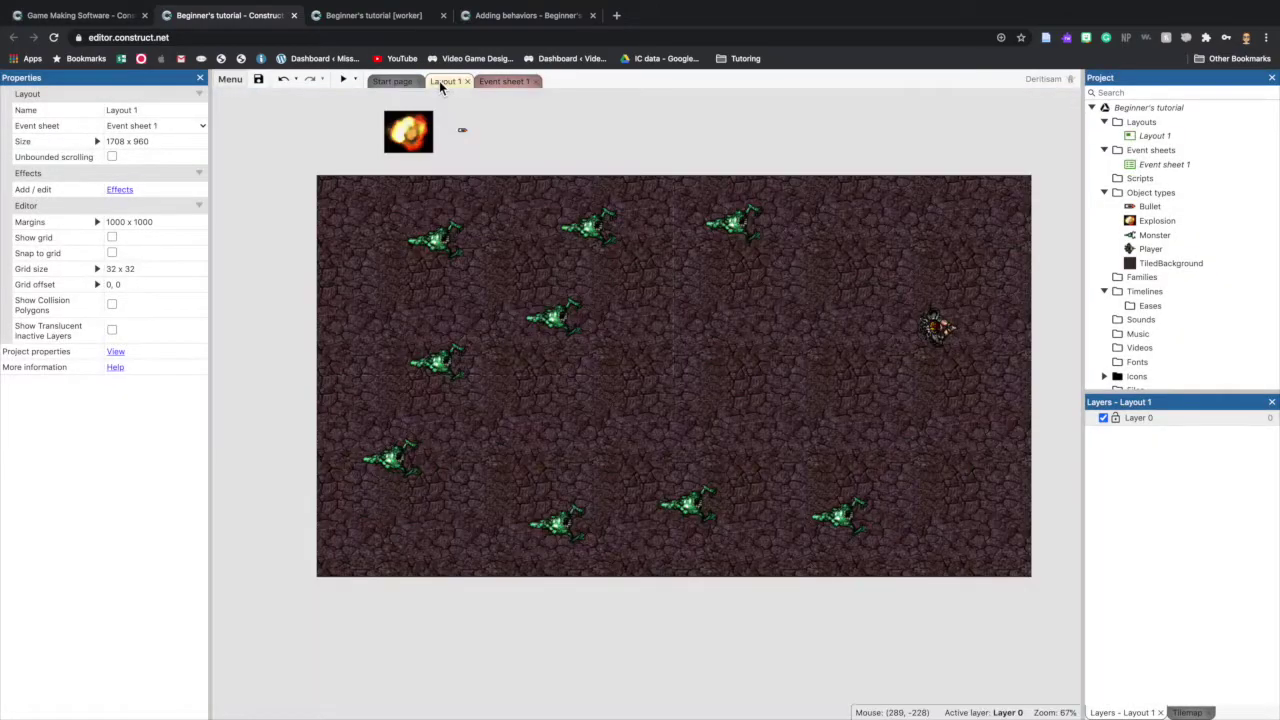
double_click(656, 354)
left_click(1245, 99)
double_click(589, 152)
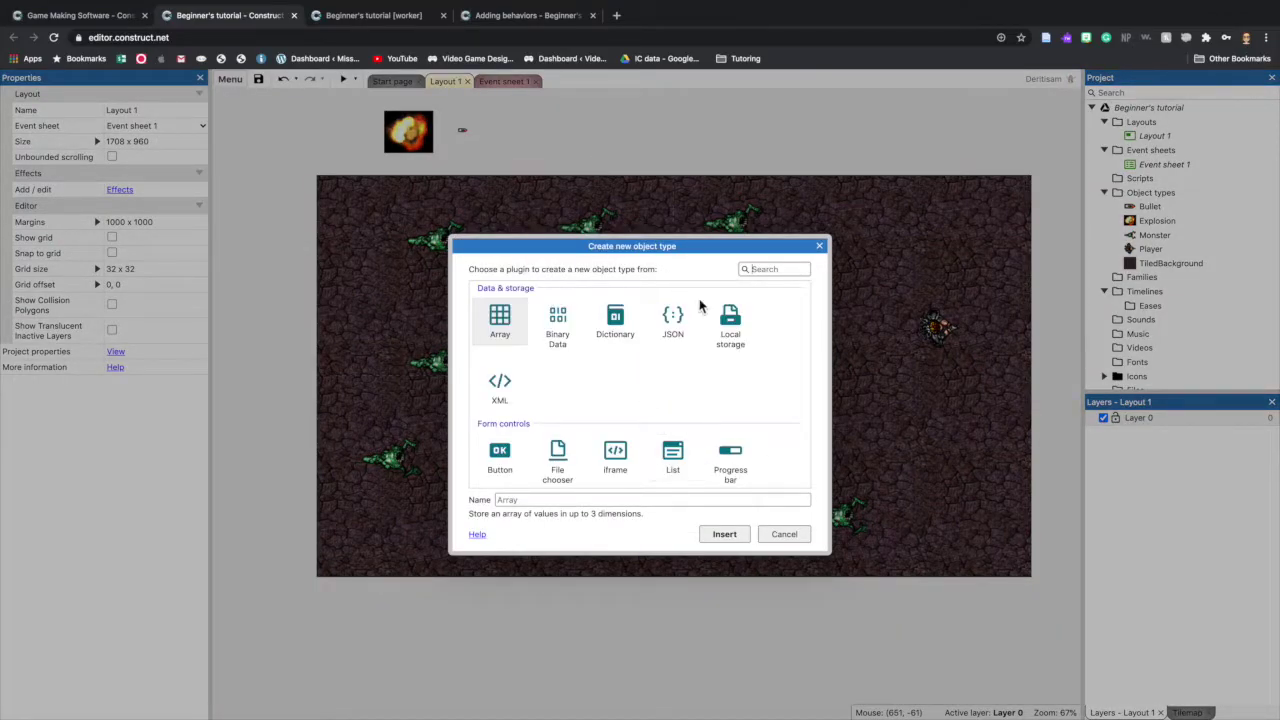
scroll(683, 430, "down", 5)
left_click(615, 318)
left_click(724, 534)
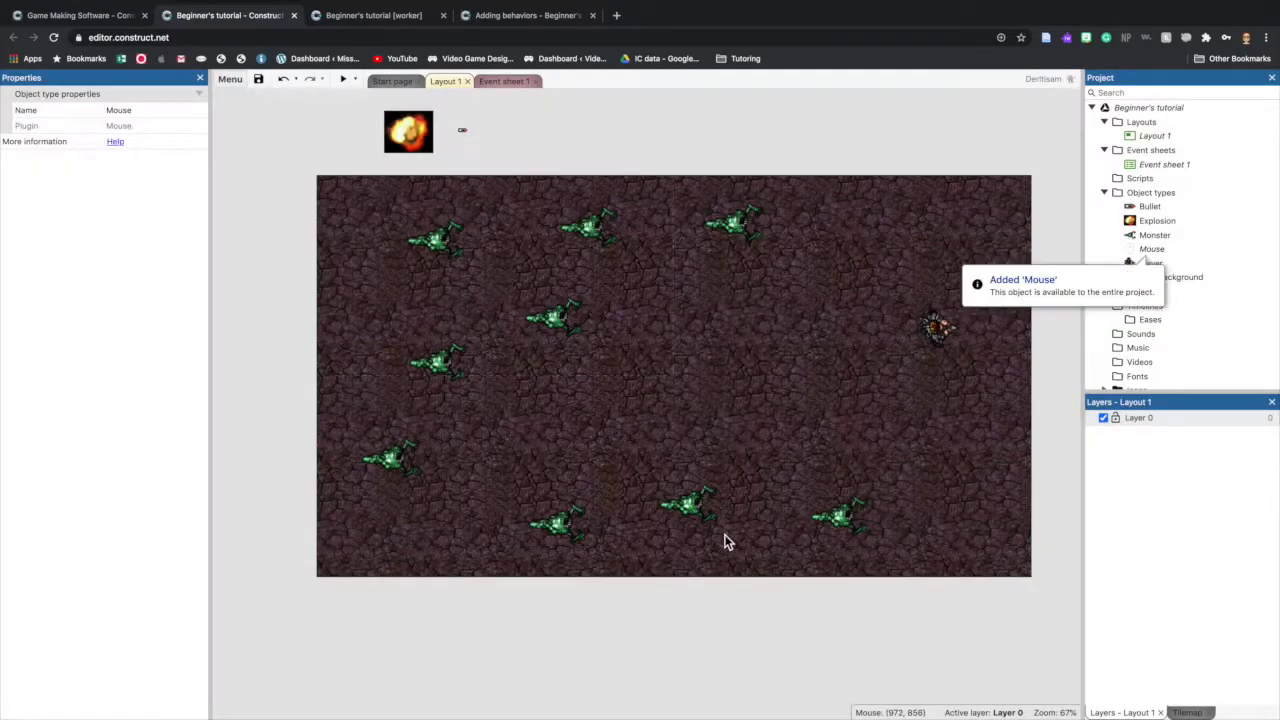
left_click_drag(1152, 249, 1152, 212)
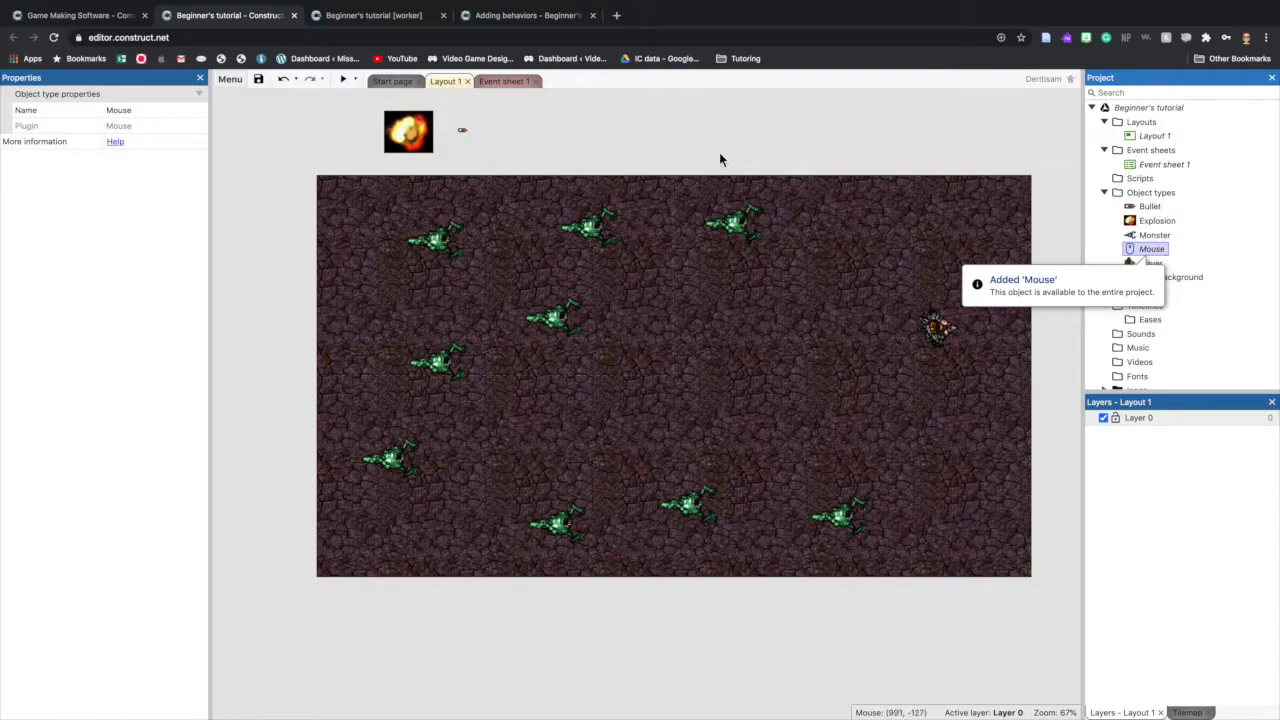
Insert a Keyboard object into the project.
double_click(719, 152)
scroll(600, 380, "down", 6)
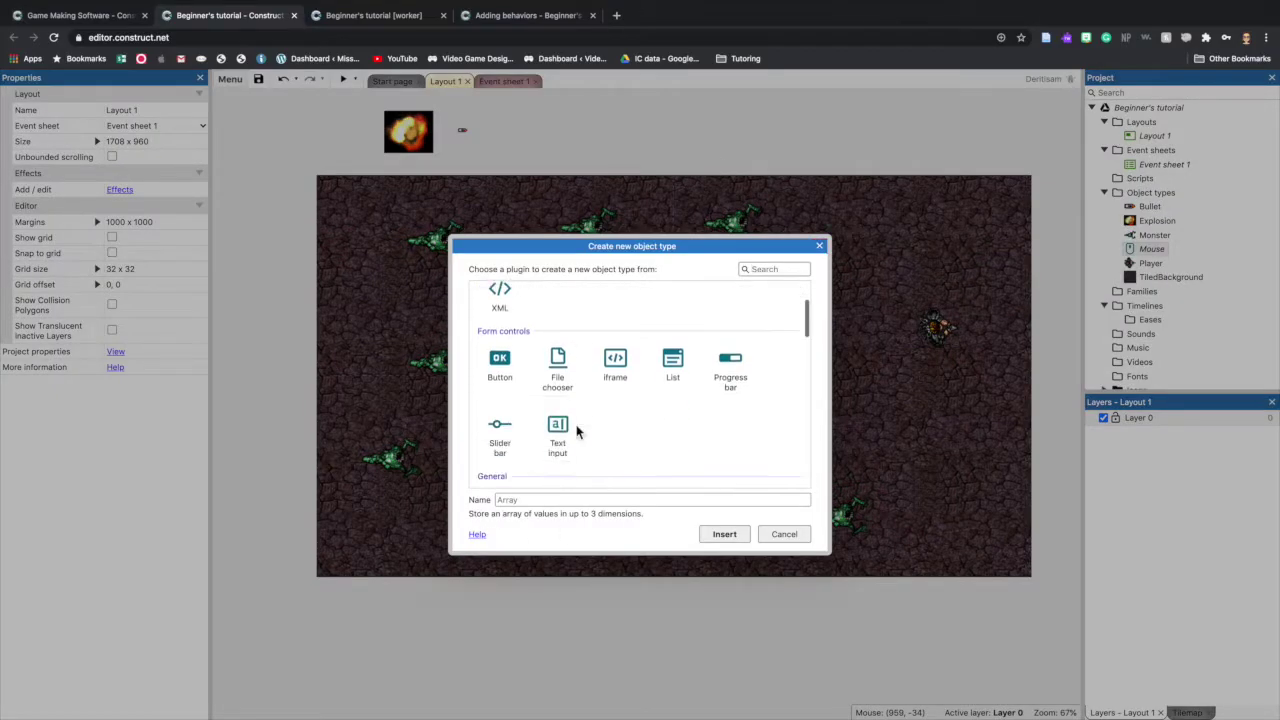
left_click(557, 372)
left_click(724, 534)
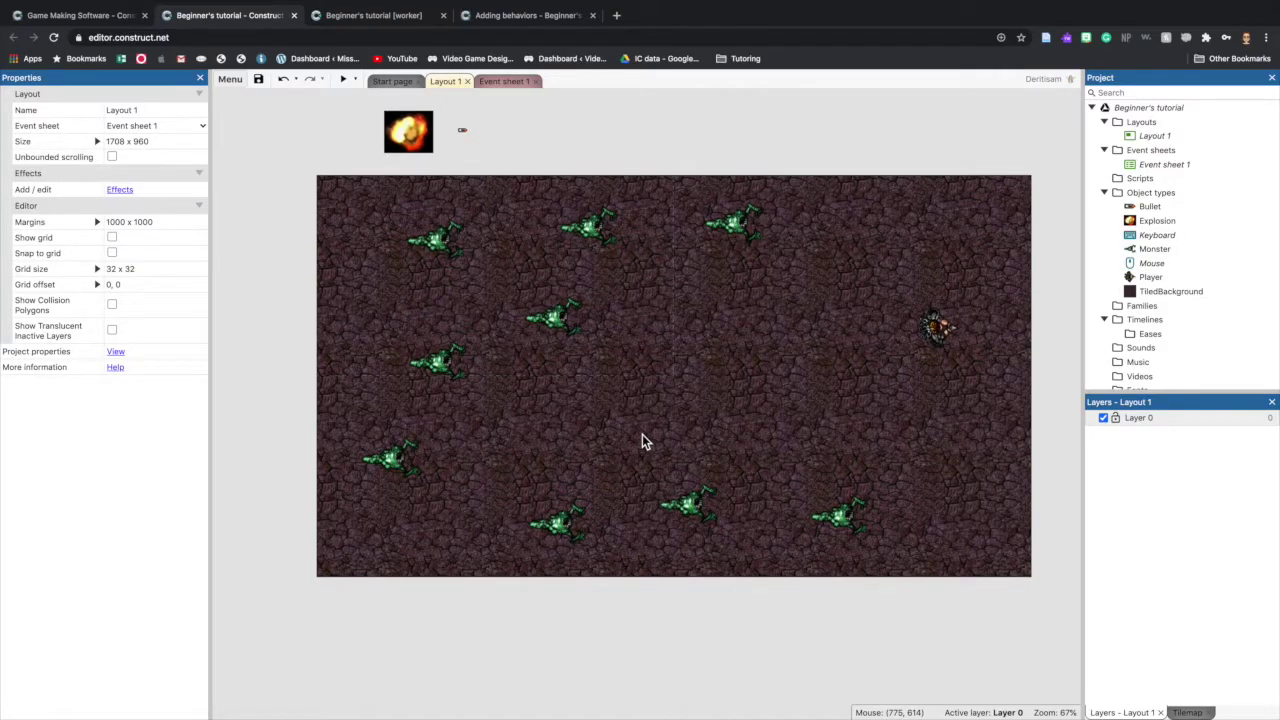
scroll(642, 434, "up", 1)
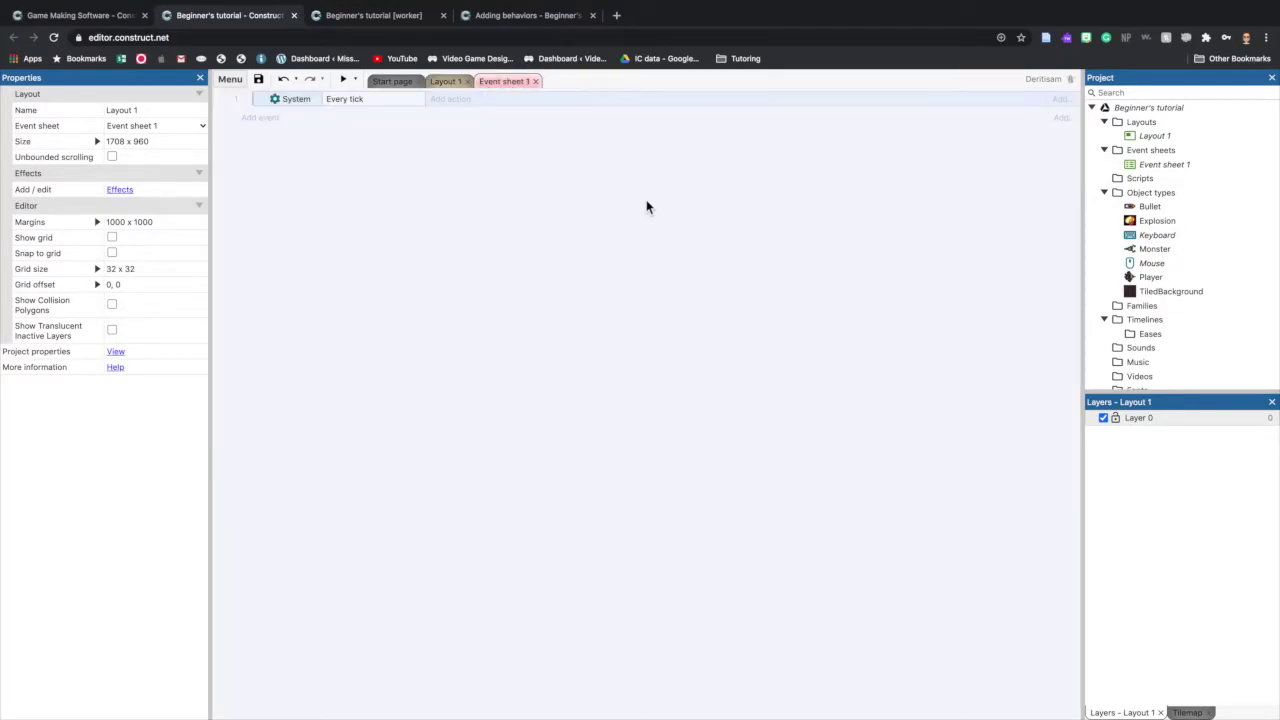
Add a Player 'Set angle toward position' action to the Every tick event, with X Mouse.X and Y Mouse.Y.
left_click(459, 101)
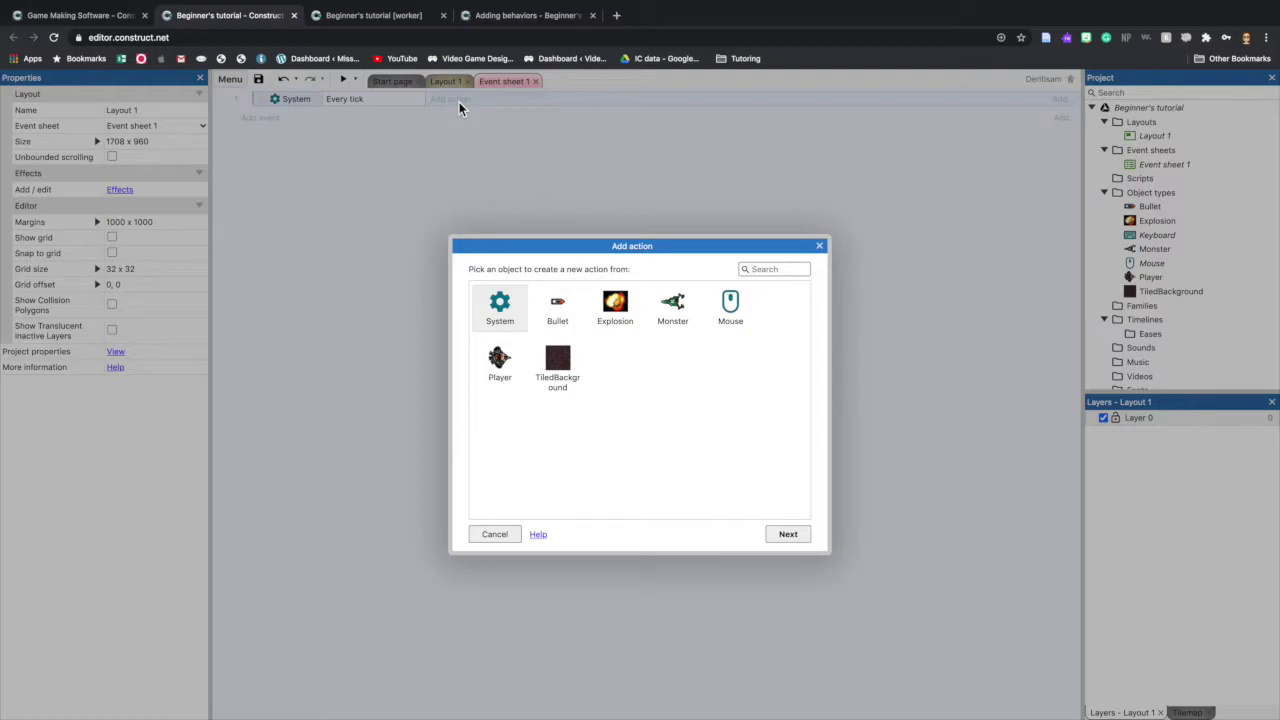
left_click(500, 365)
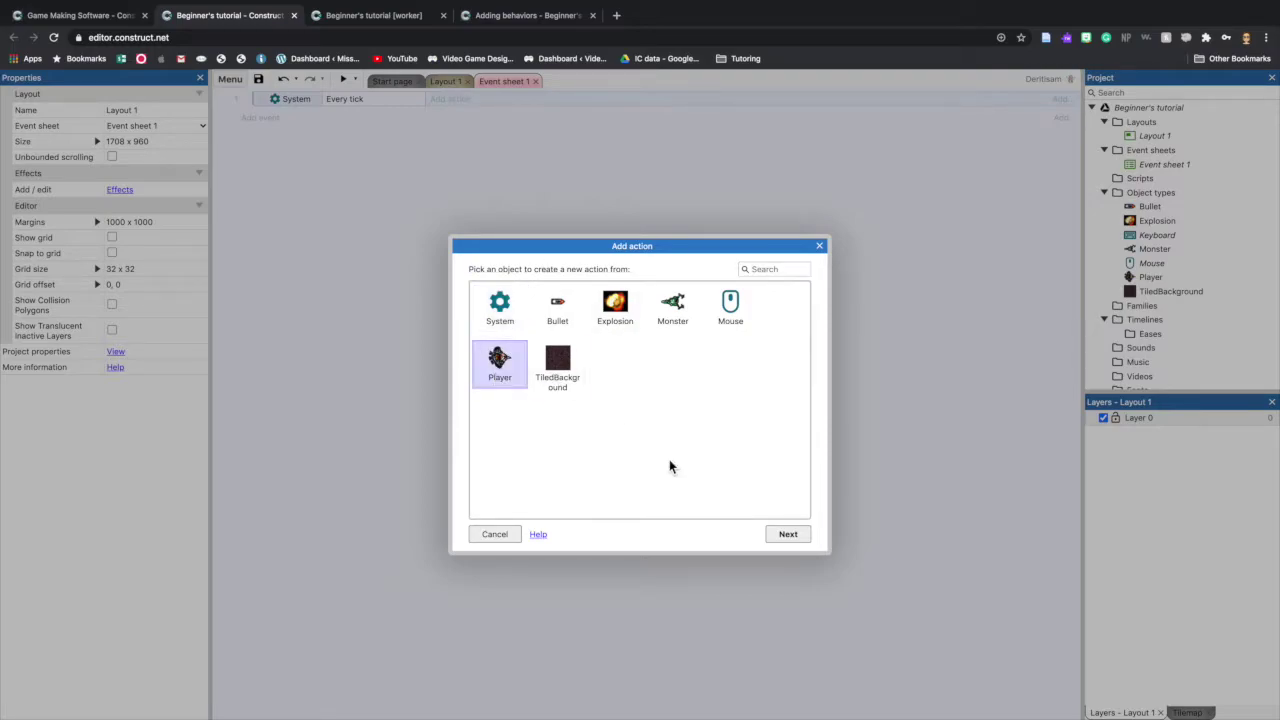
left_click(788, 534)
scroll(713, 467, "down", 1)
left_click(690, 437)
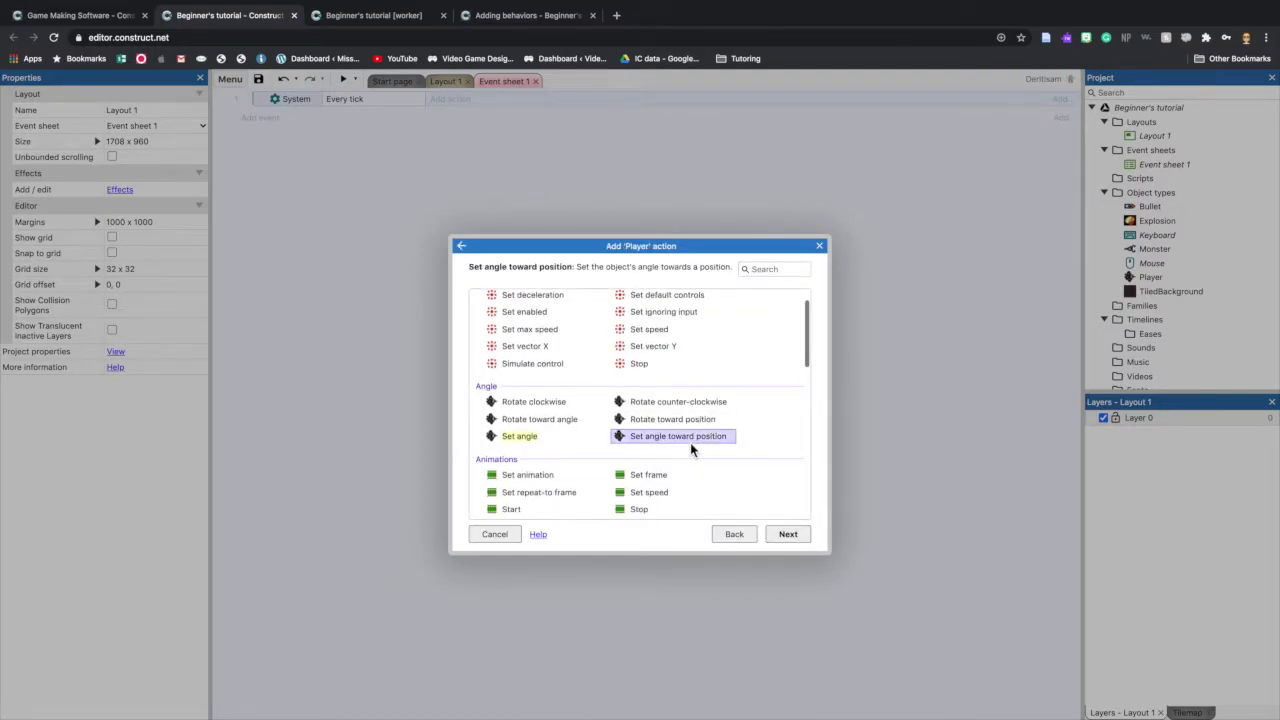
left_click(790, 534)
type("Mouse.X")
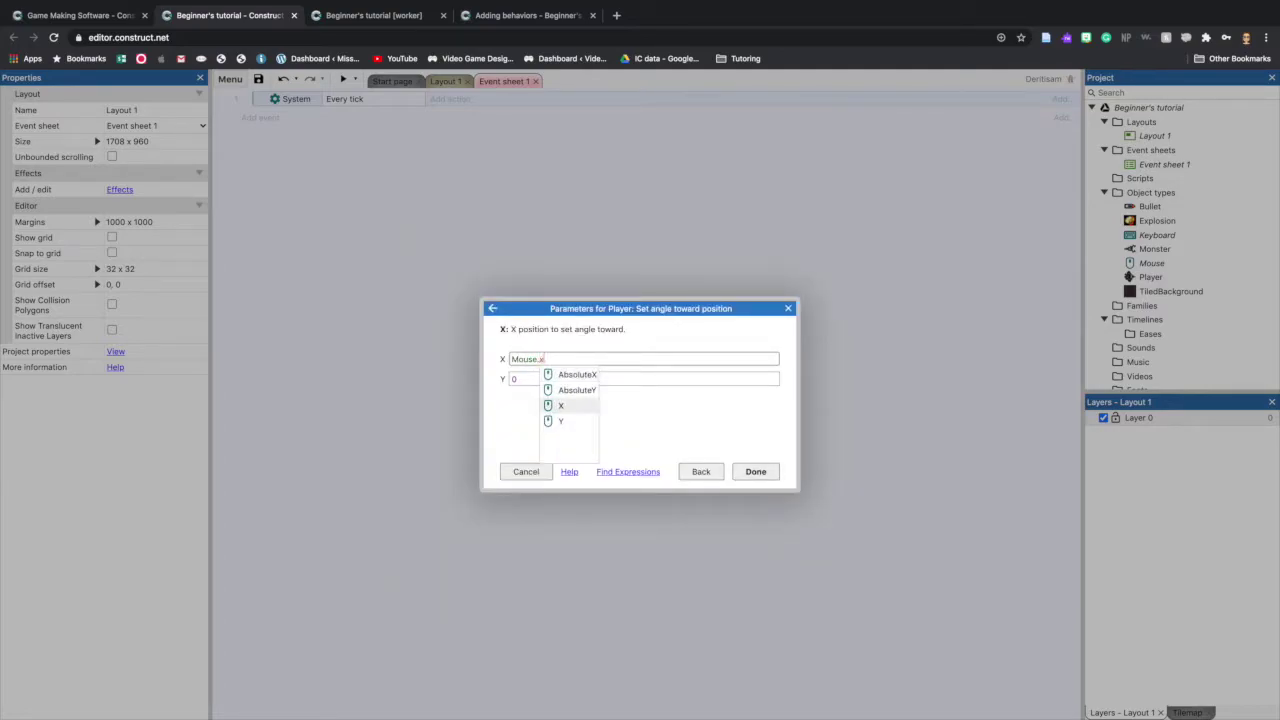
left_click(524, 380)
type("Mouse.Y")
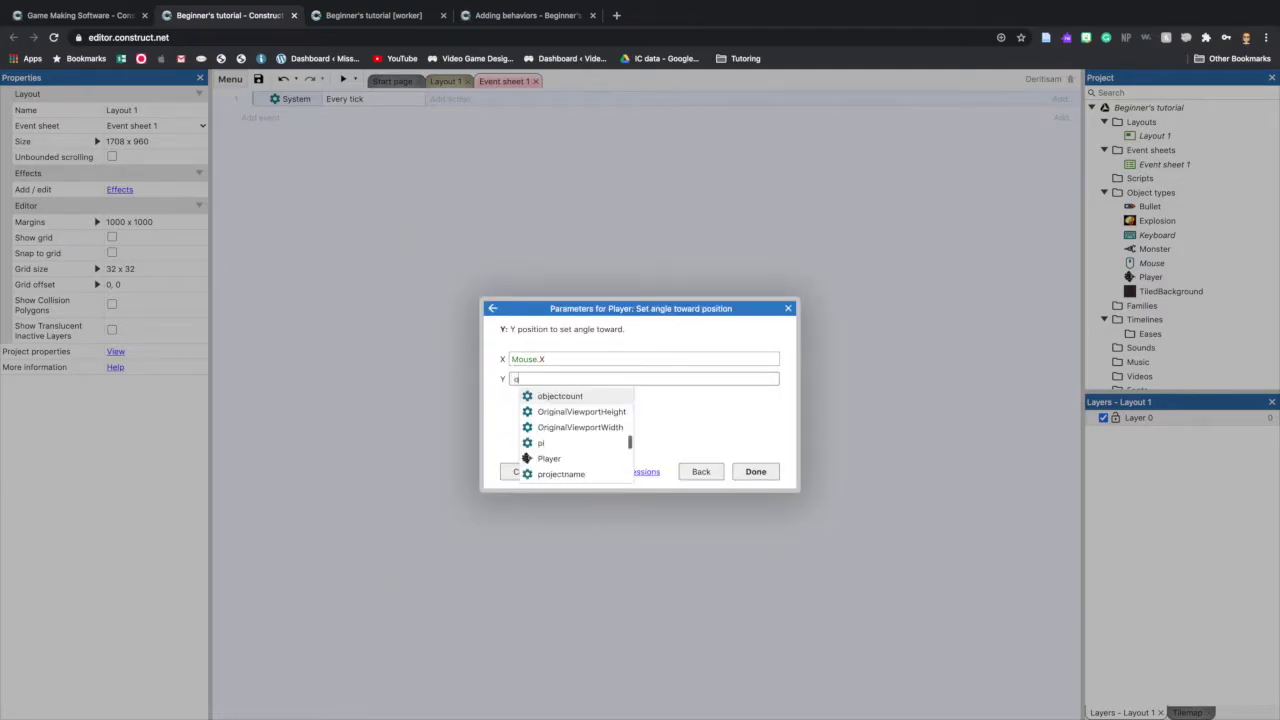
left_click(765, 472)
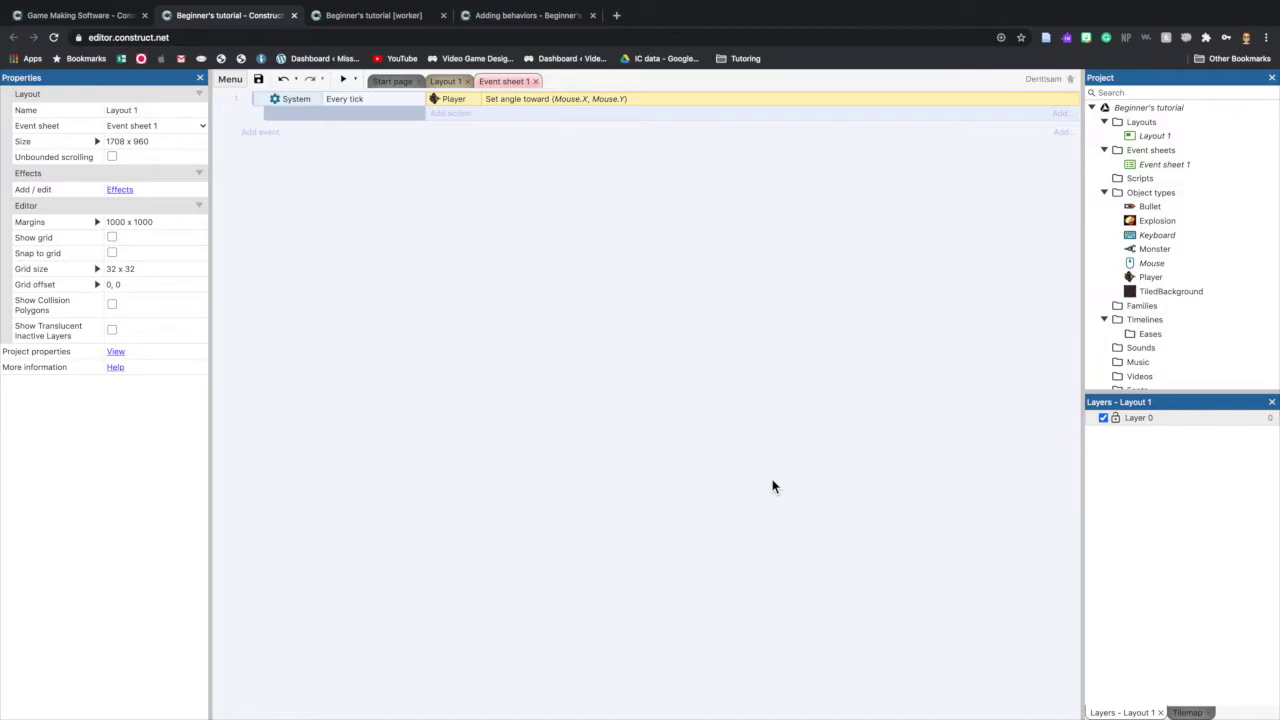
Preview the game to check the player's aiming toward the mouse, and close the preview and 'Adding behaviors' browser tabs.
left_click(343, 79)
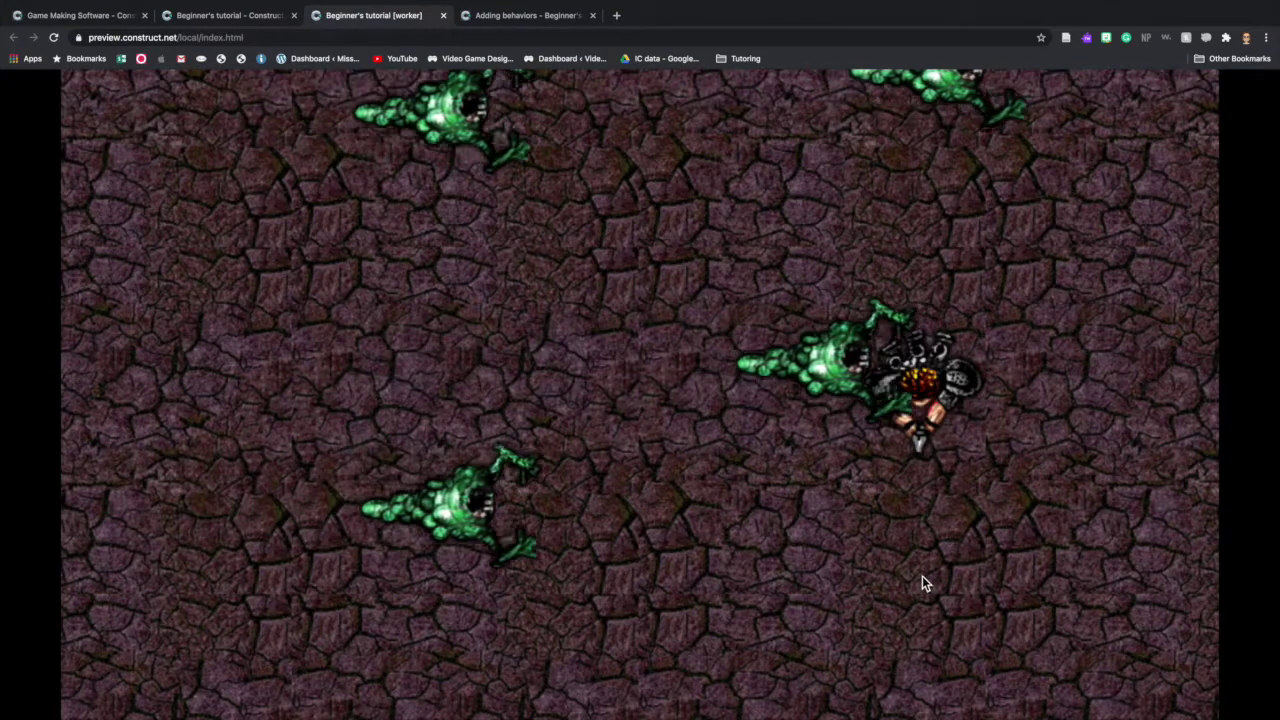
left_click(255, 20)
left_click(443, 15)
left_click(443, 15)
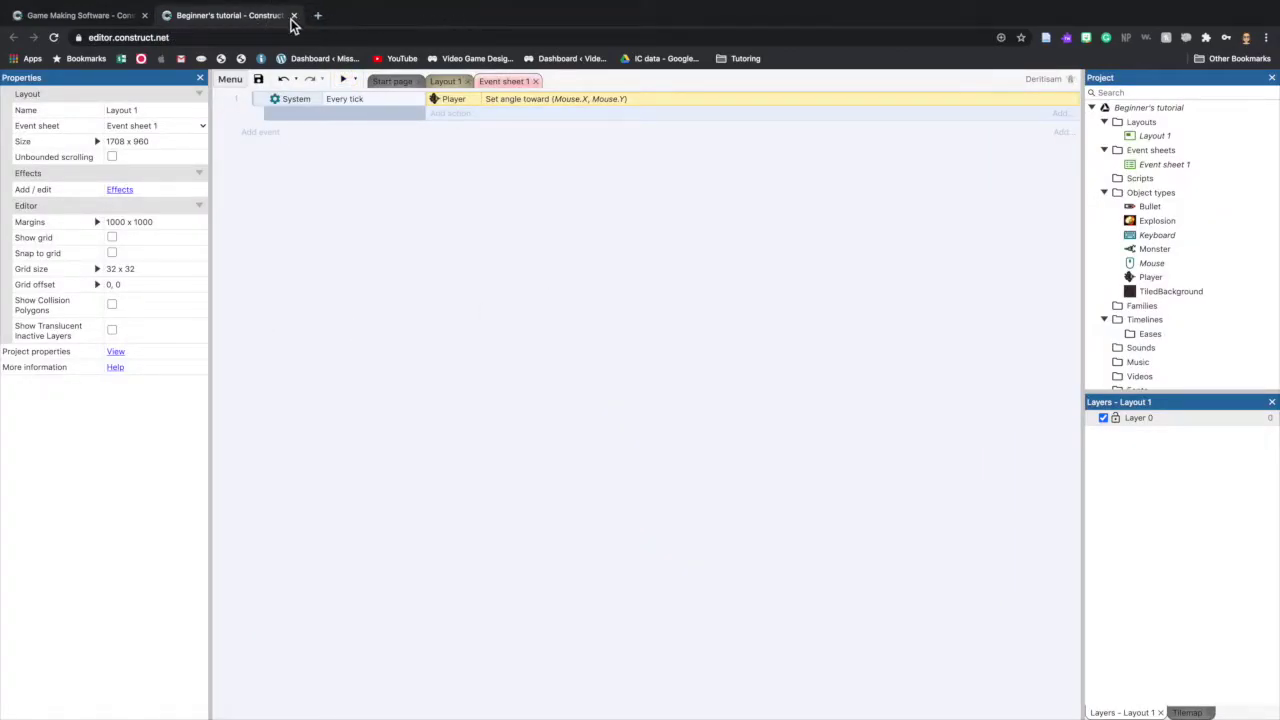
Save the project and add an event with the Mouse On click condition for the left button, click type Clicked.
key("ctrl+s")
double_click(392, 256)
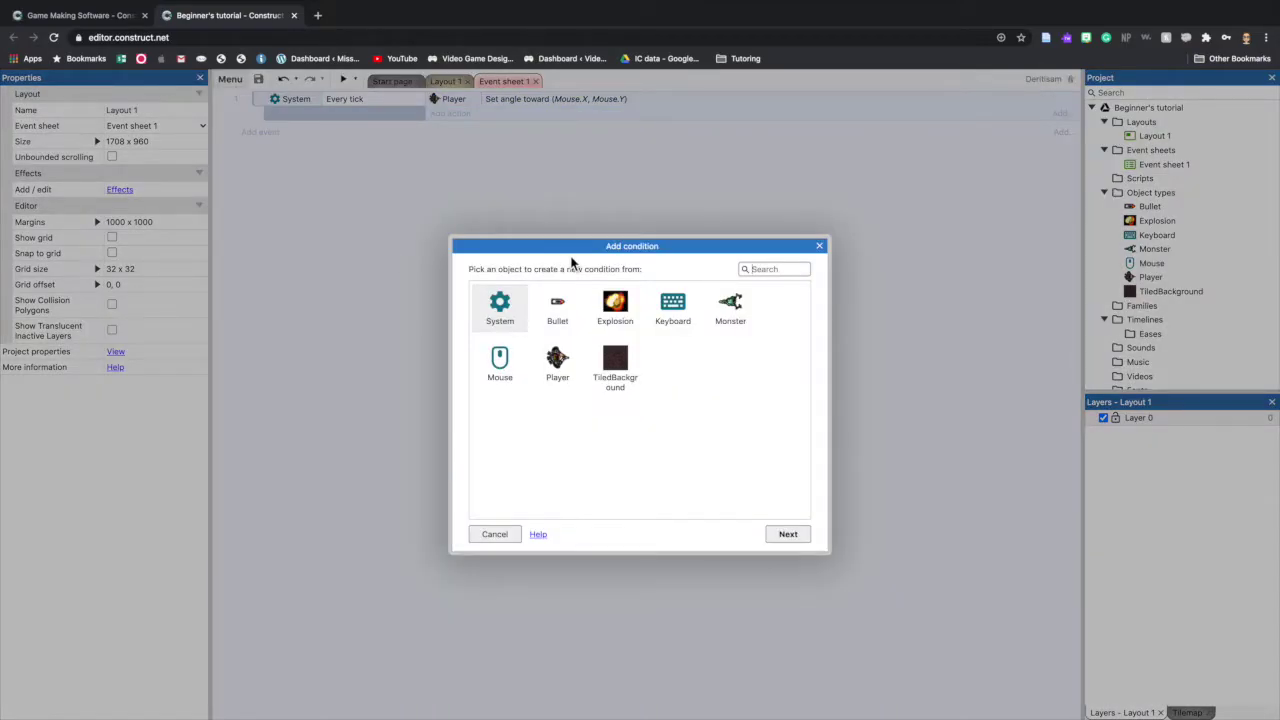
left_click(502, 366)
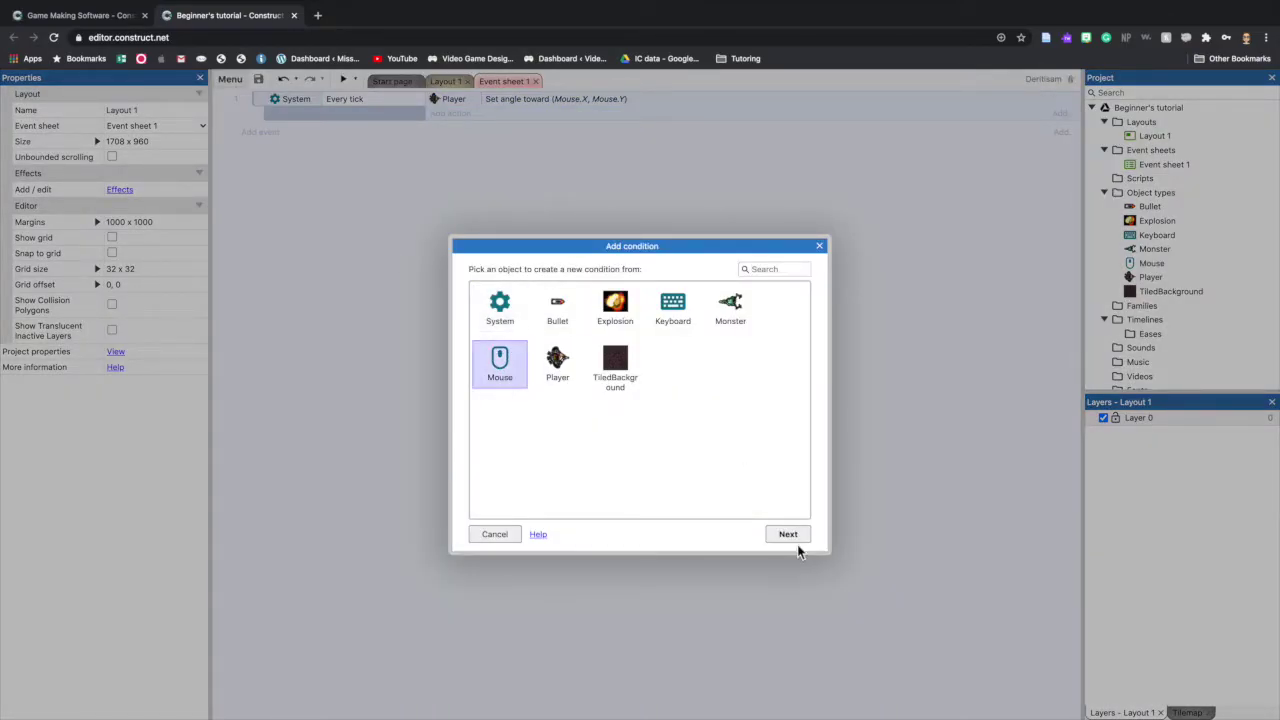
left_click(790, 536)
left_click(517, 345)
left_click(798, 535)
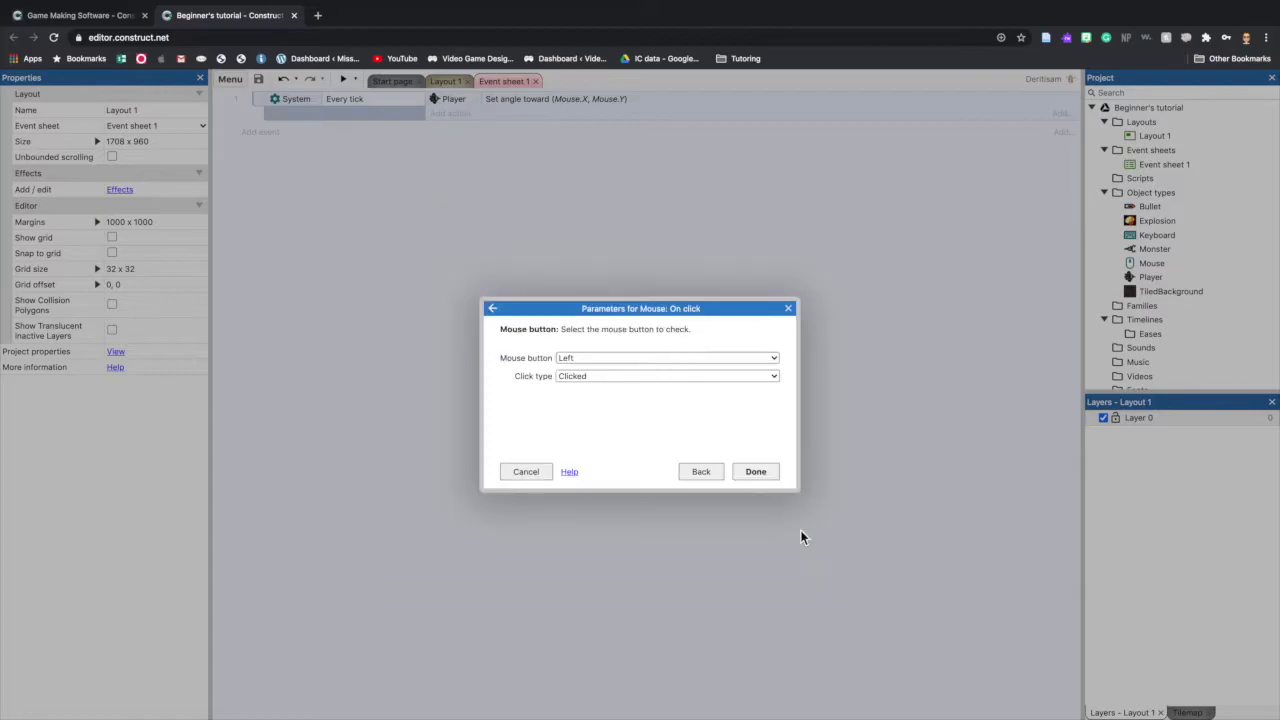
left_click(755, 471)
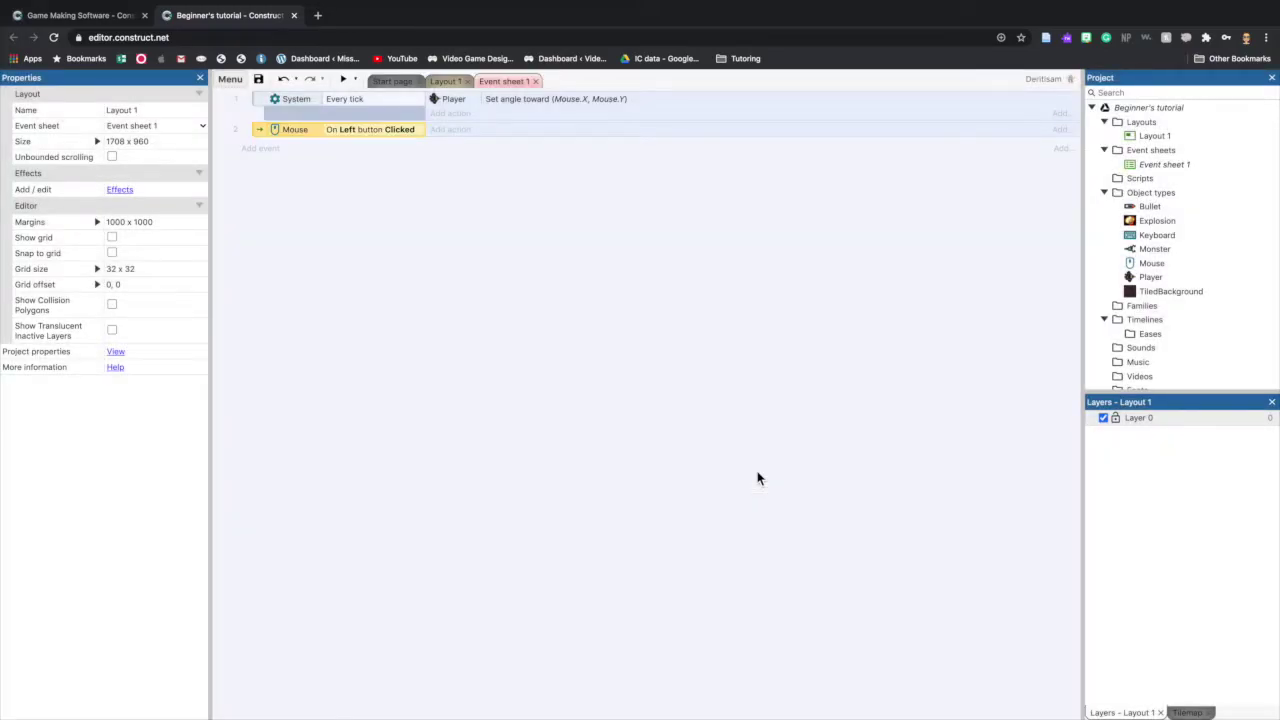
Add a Player action to the mouse click event that spawns the Bullet object on layer 0 at image point 0.
left_click(449, 131)
left_click(515, 372)
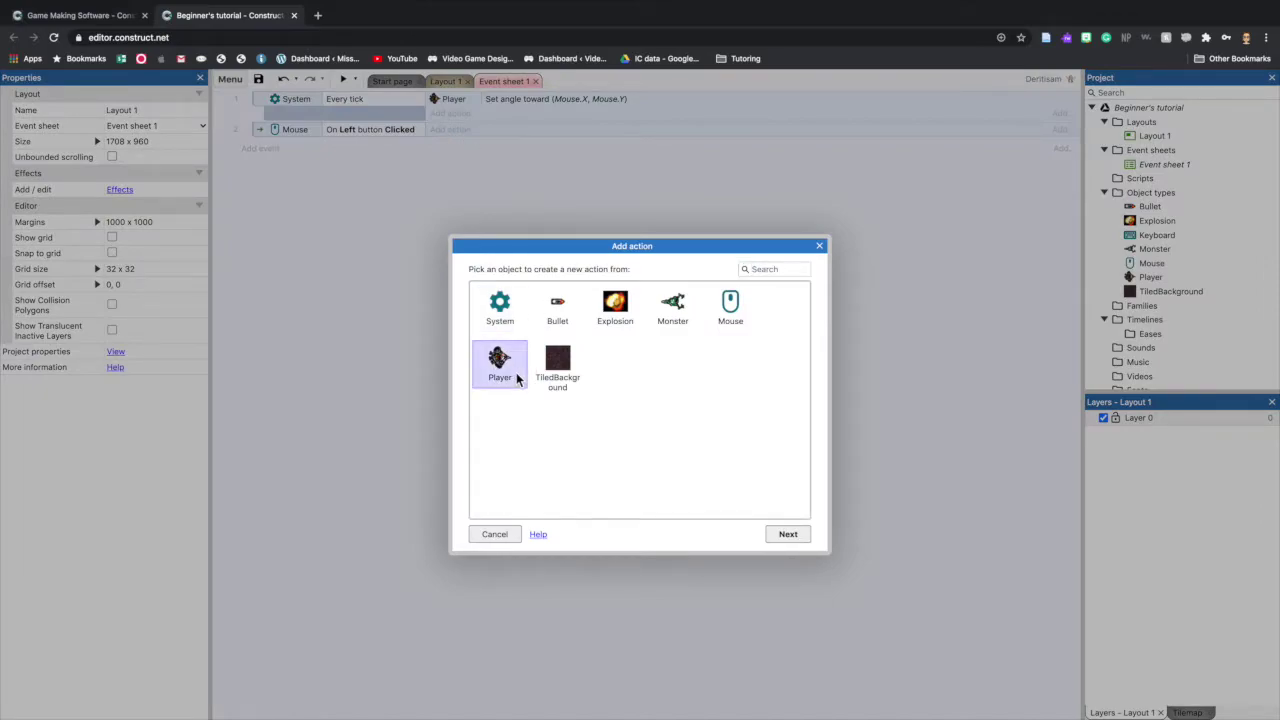
left_click(792, 533)
scroll(766, 439, "down", 2)
scroll(766, 439, "down", 5)
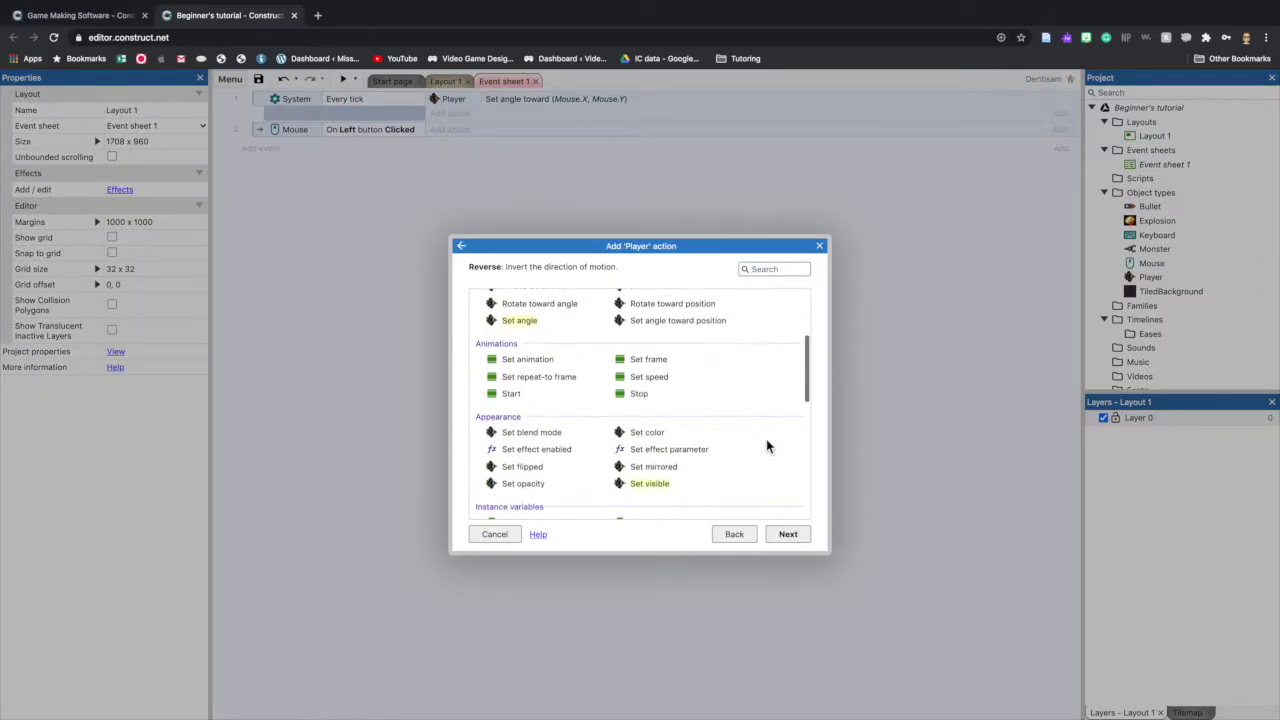
left_click(514, 372)
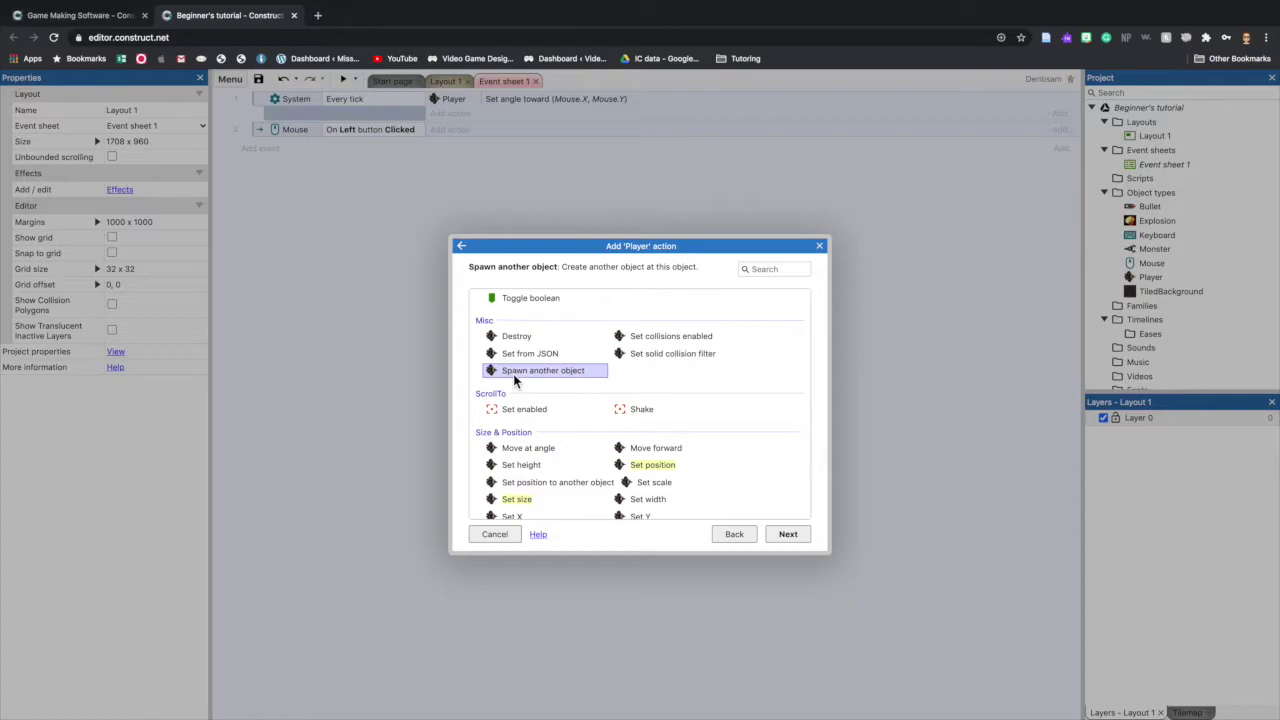
left_click(799, 534)
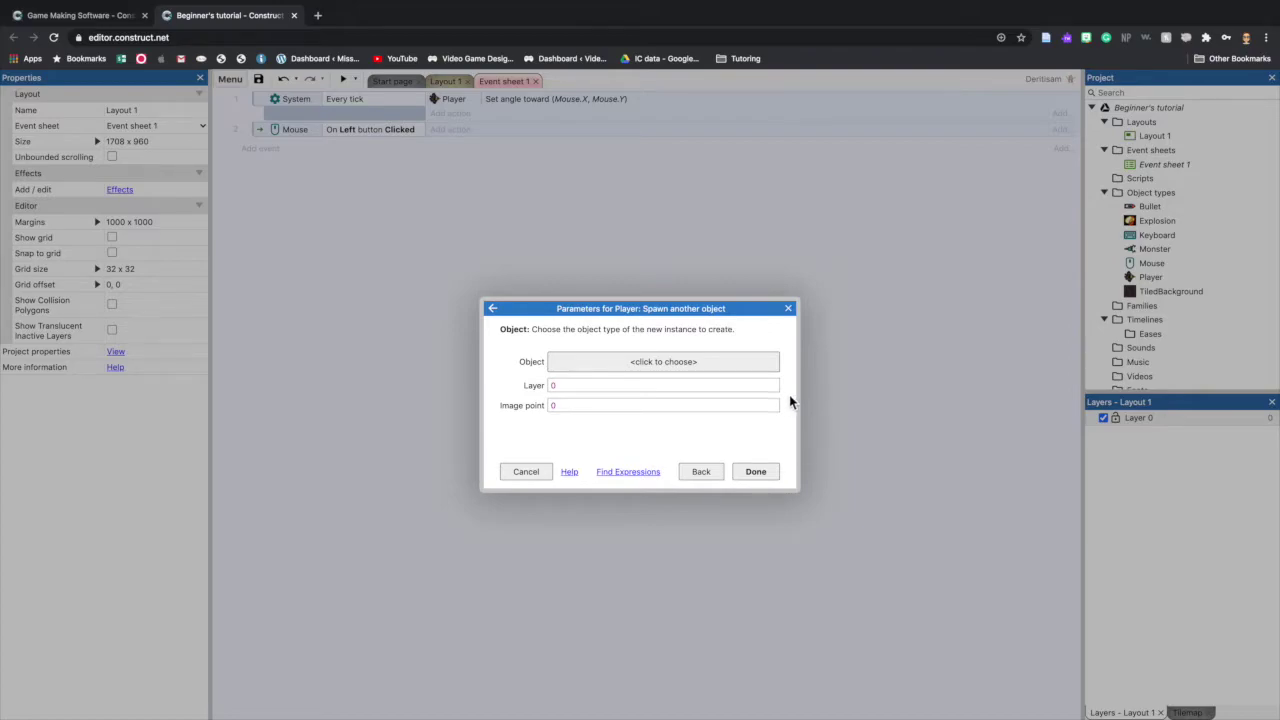
left_click(770, 365)
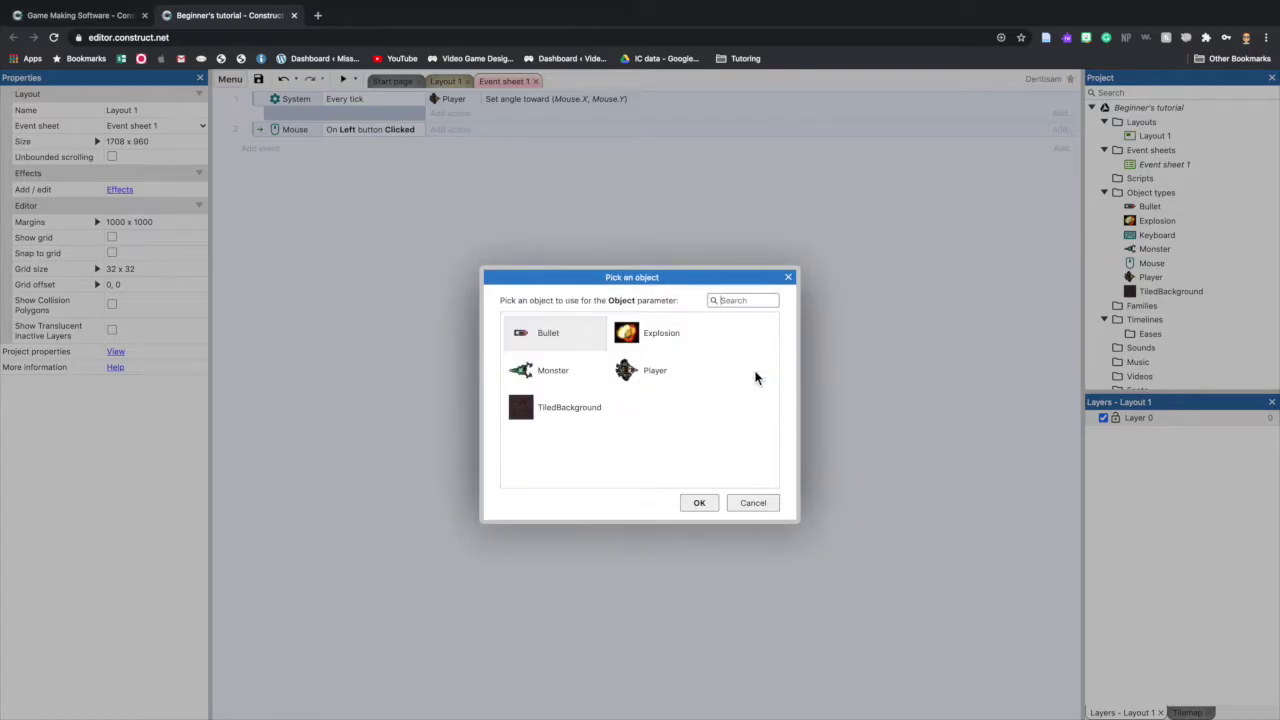
left_click(574, 341)
left_click(701, 503)
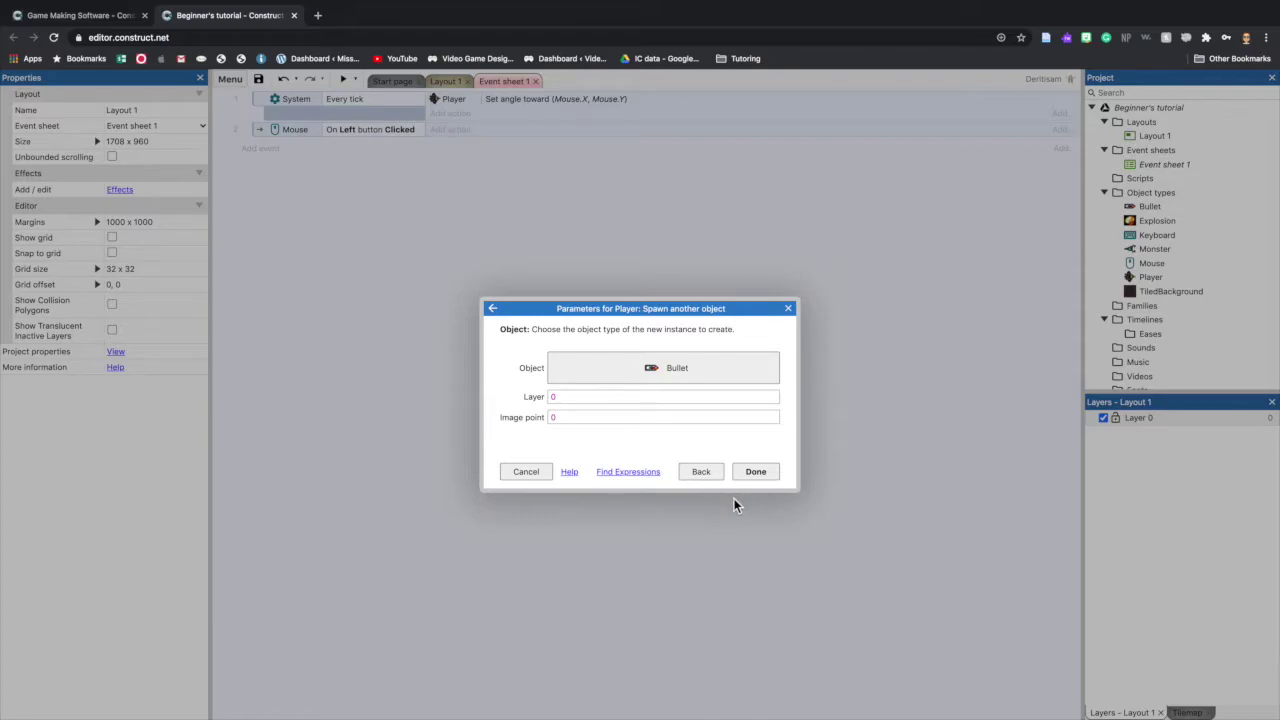
left_click(755, 472)
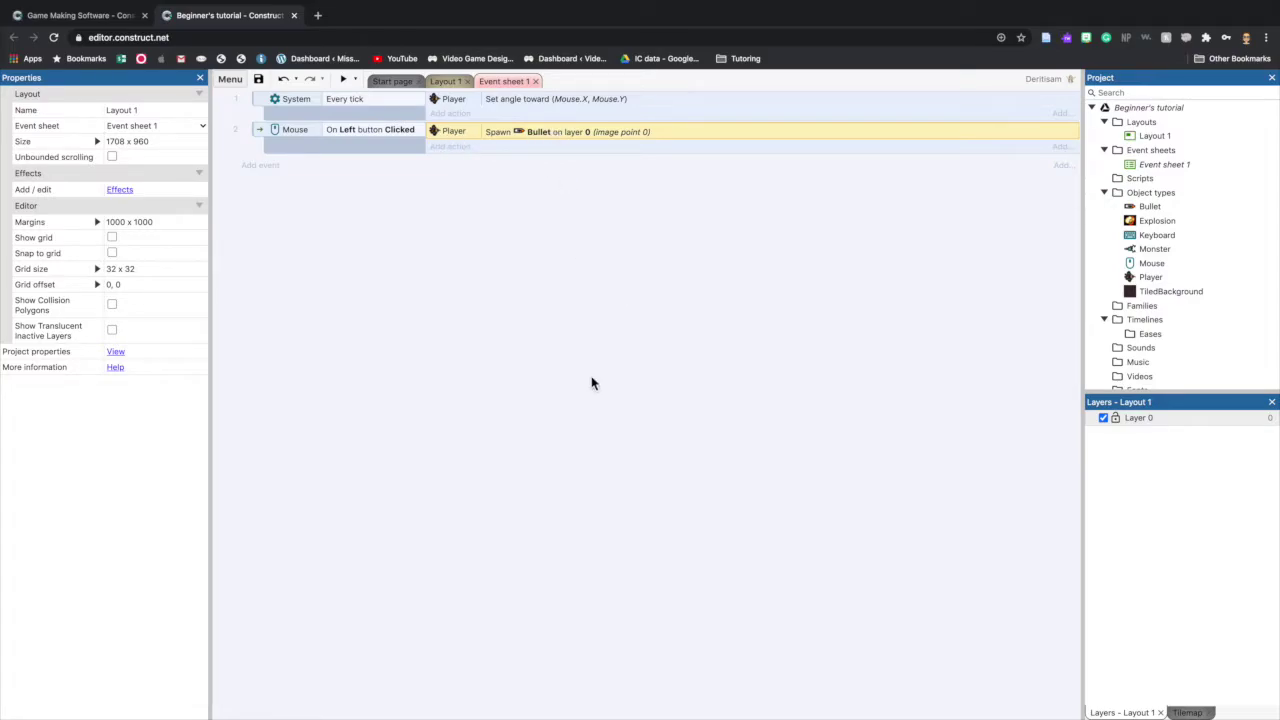
Preview the game, fire several bullets to check where they leave the player, and return to the event sheet.
left_click(343, 79)
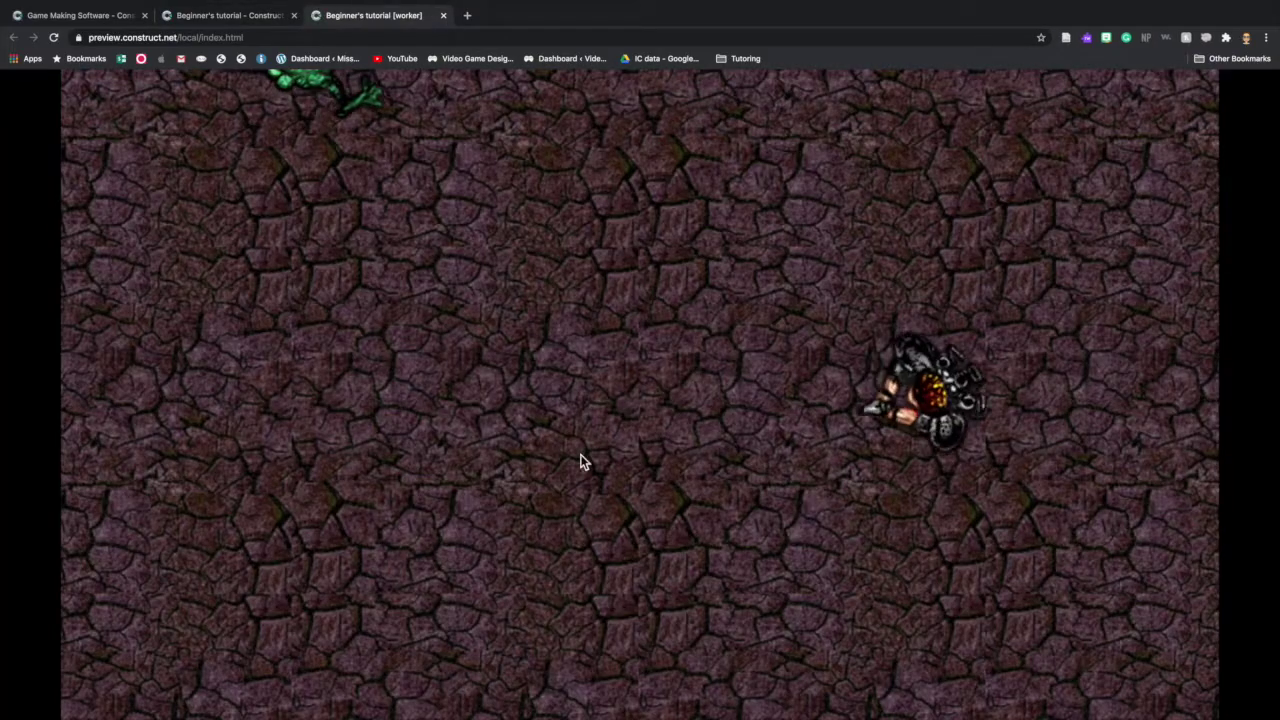
left_click(594, 423)
left_click(594, 423)
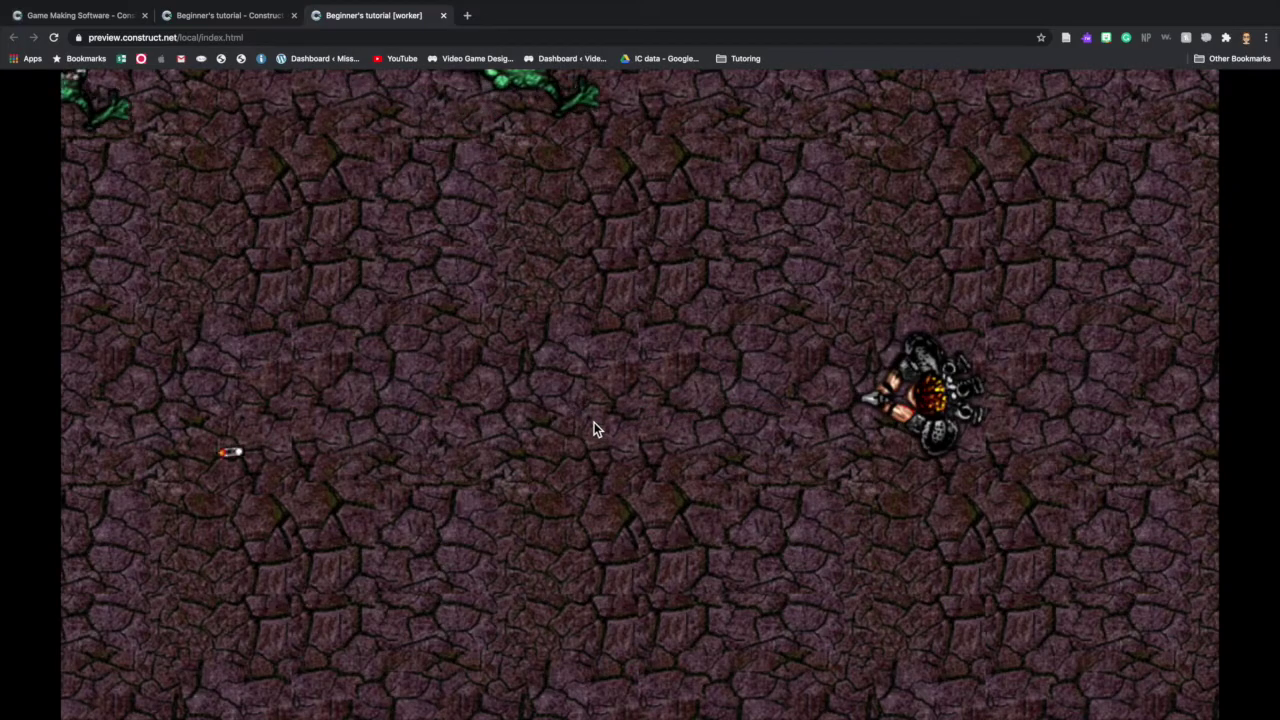
left_click(627, 319)
left_click(627, 322)
left_click(600, 398)
left_click(597, 398)
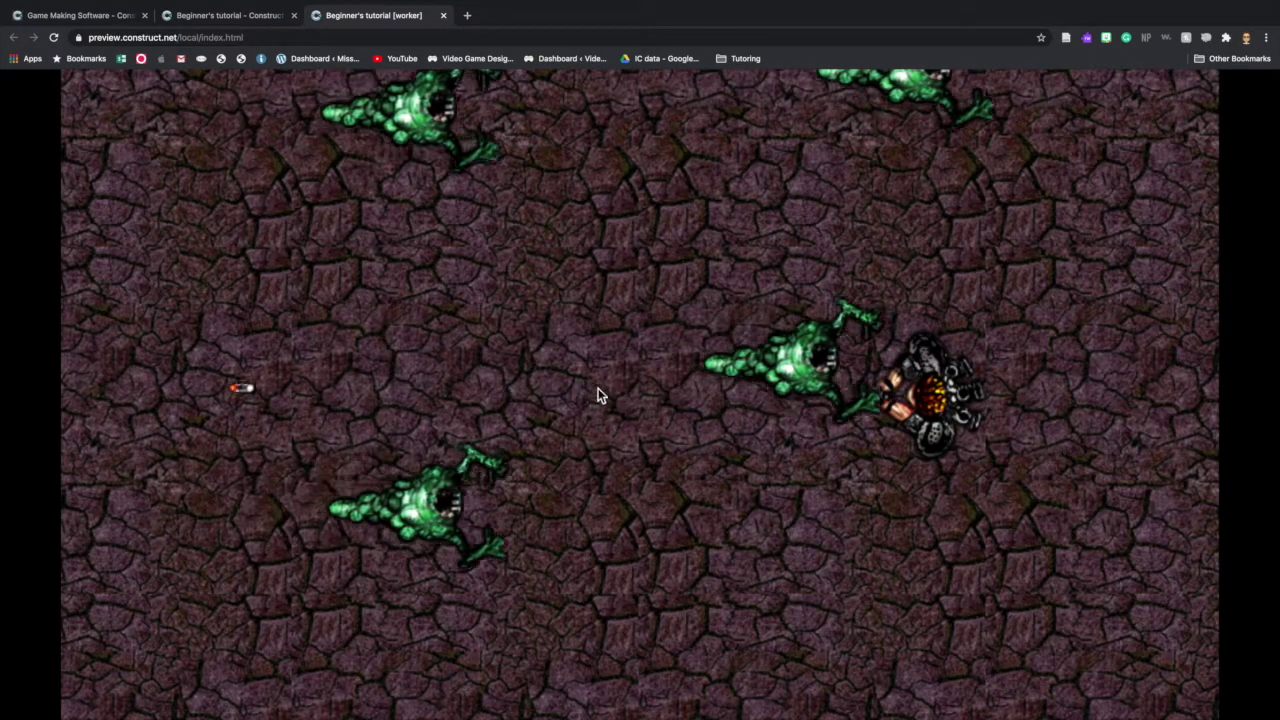
left_click(211, 18)
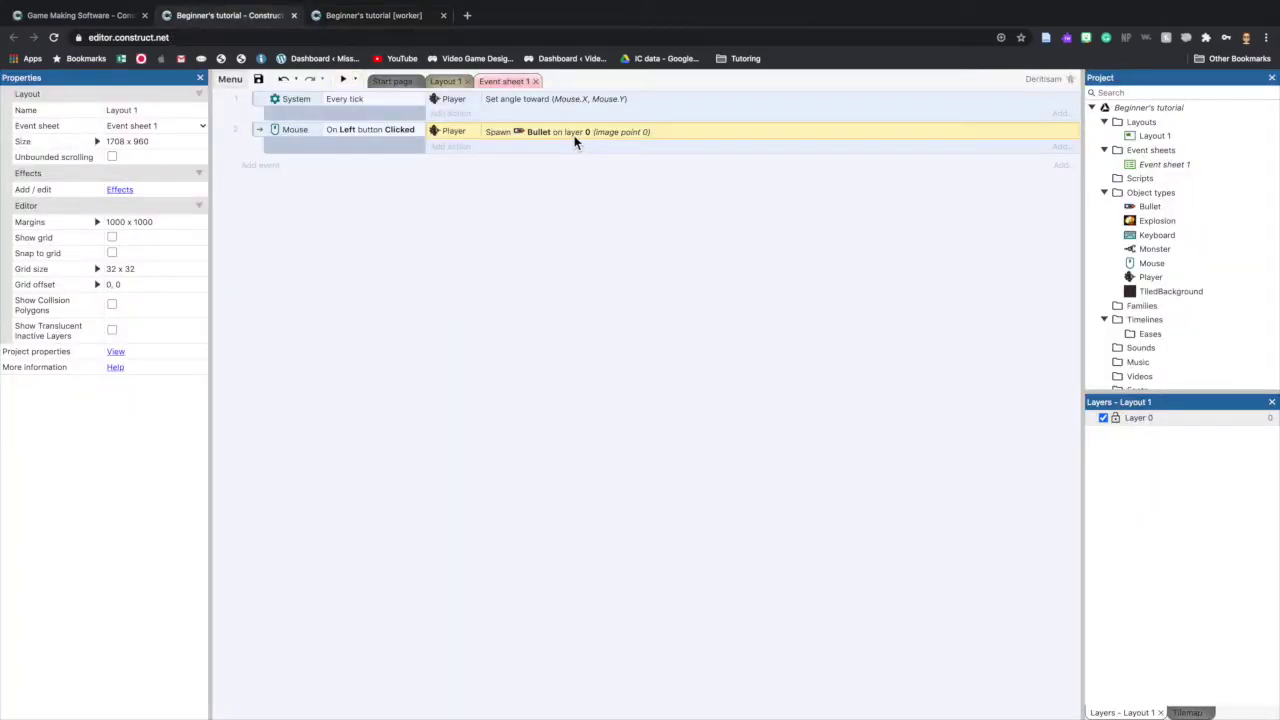
Add a new image point to the Player sprite at the tip of its gun, at 102, 52.
right_click(1155, 279)
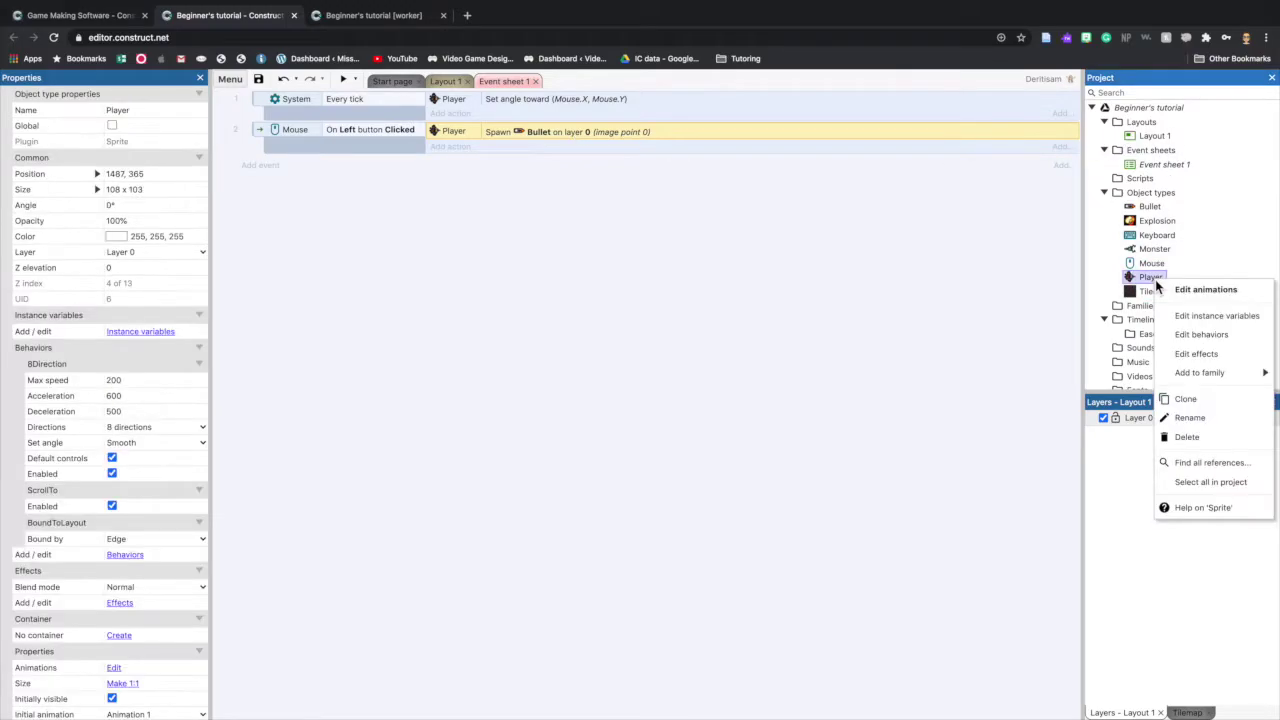
left_click(1209, 289)
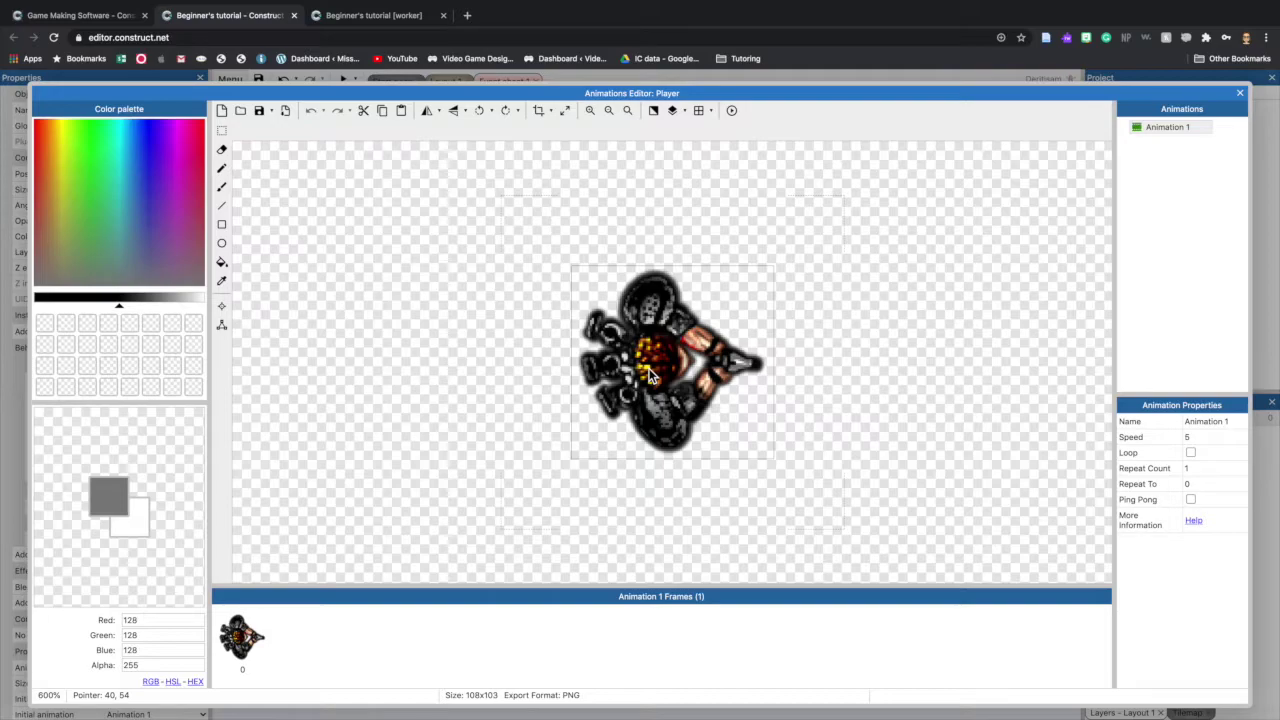
left_click(224, 310)
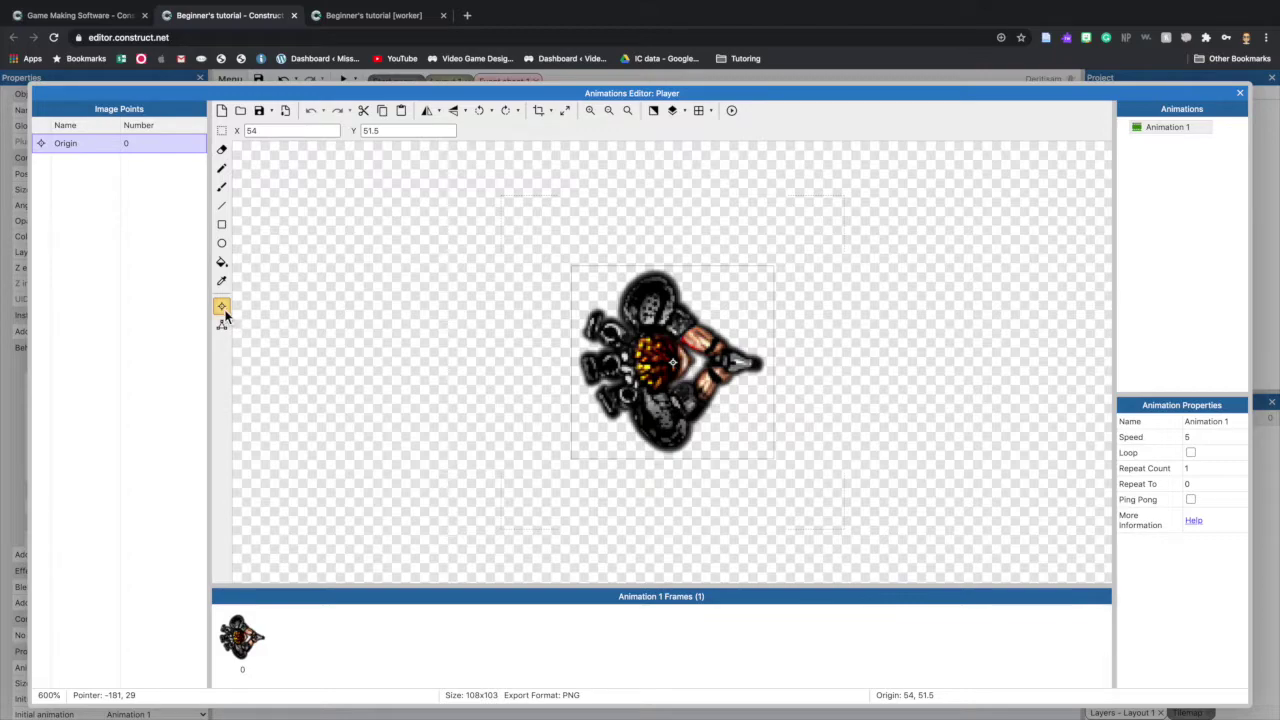
right_click(85, 176)
left_click(92, 179)
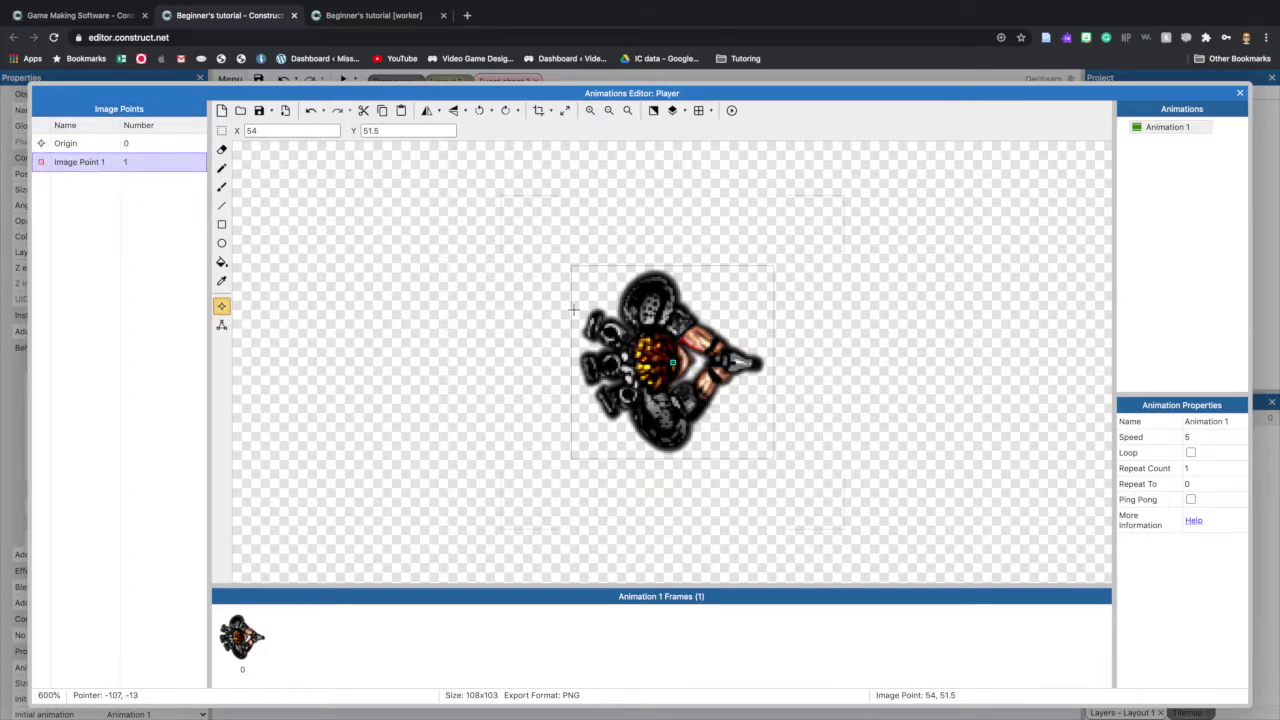
left_click(768, 367)
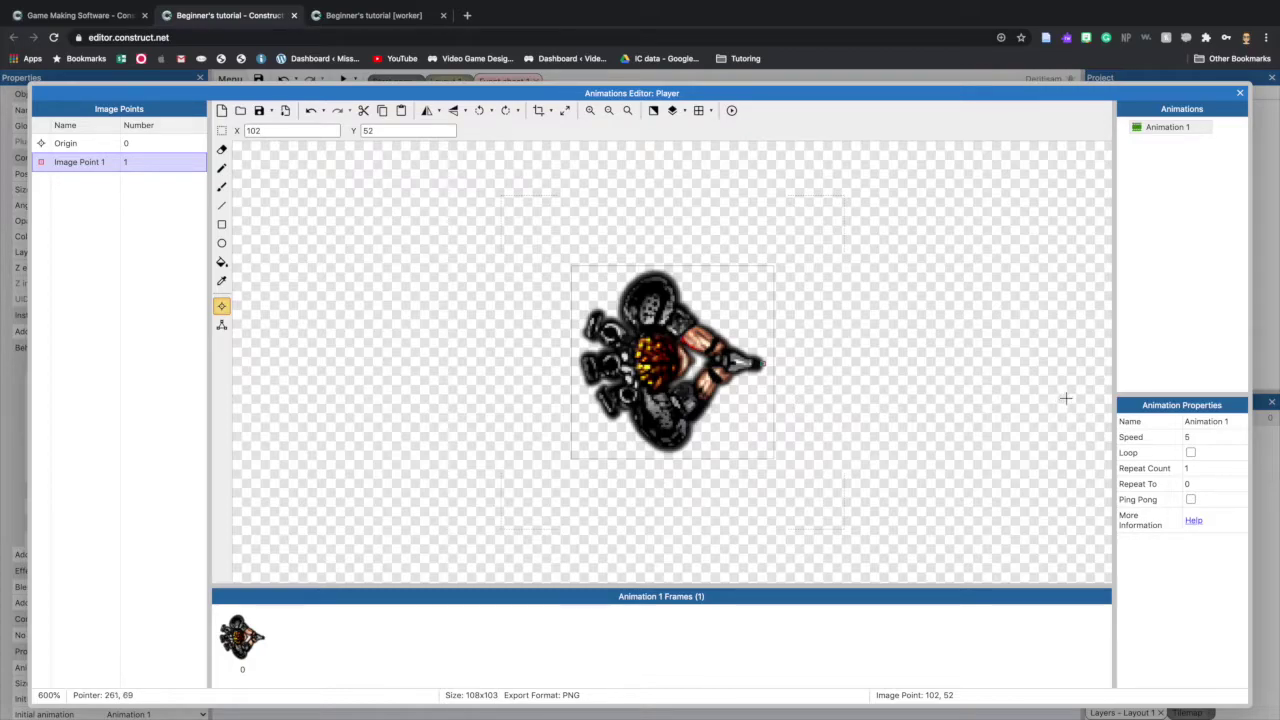
left_click(1240, 93)
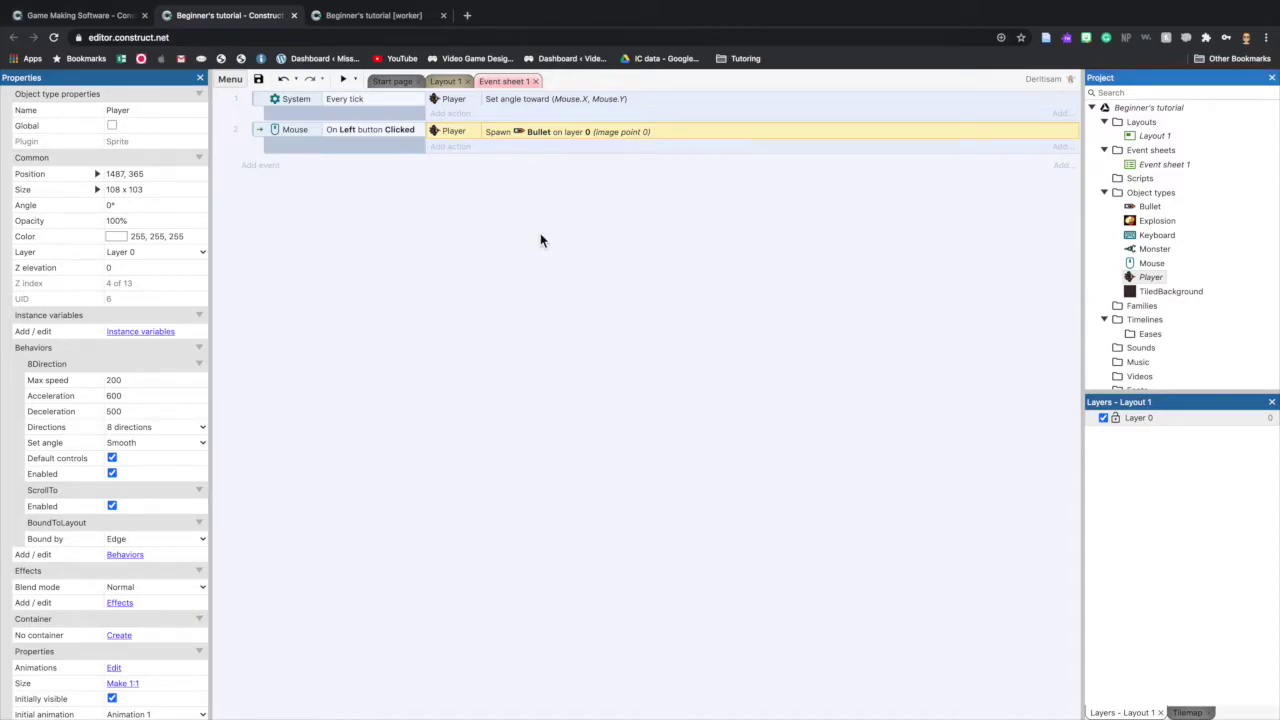
Set the image point of the Player's Spawn Bullet action to 1.
double_click(516, 132)
left_click(566, 418)
key("BackSpace")
type("1")
left_click(755, 471)
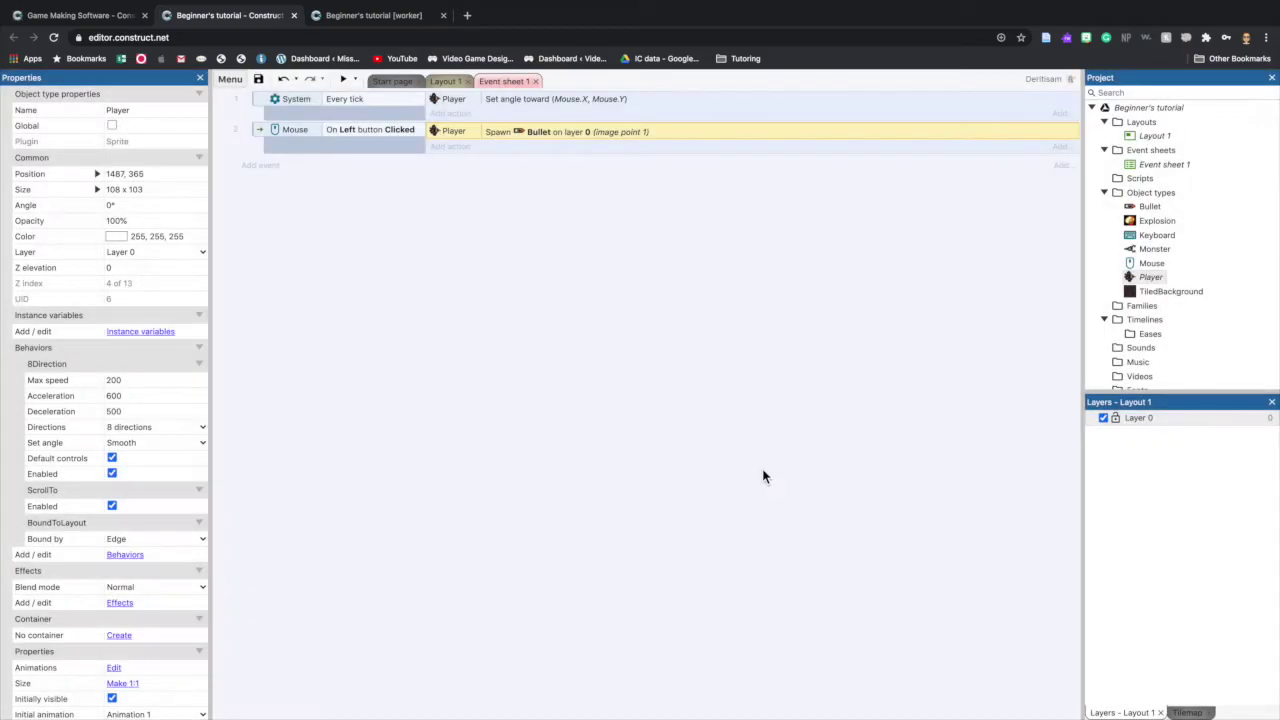
Preview the game to test bullets firing from the gun tip, and save the project in the editor.
left_click(344, 78)
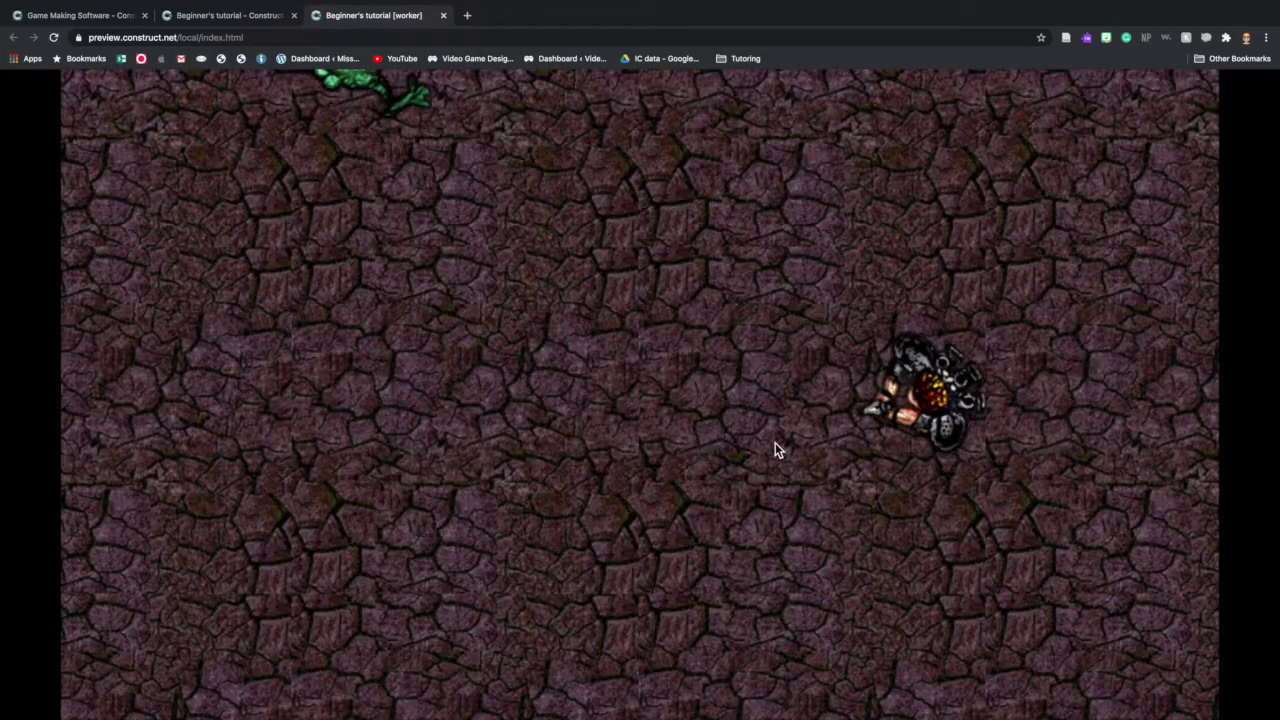
left_click(775, 441)
left_click(796, 272)
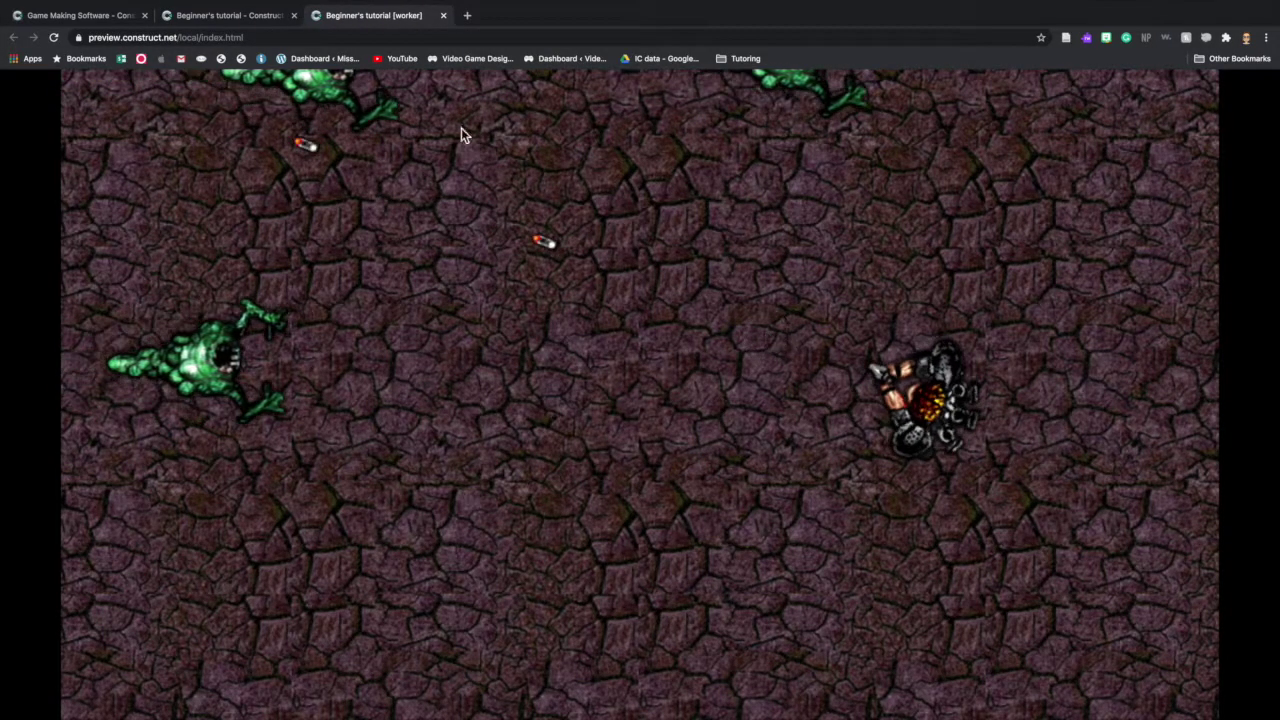
left_click(225, 15)
left_click(258, 79)
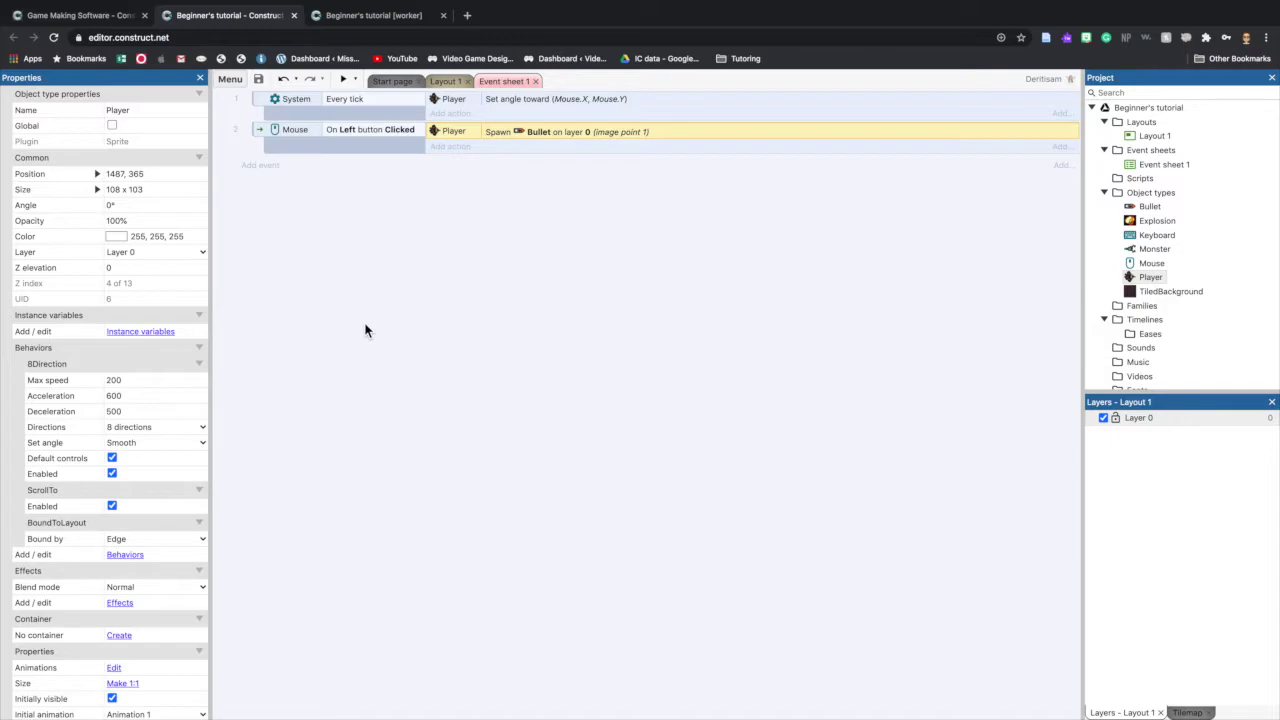
Add an event with the Bullet condition On collision with another object, choosing Monster as the object.
double_click(515, 309)
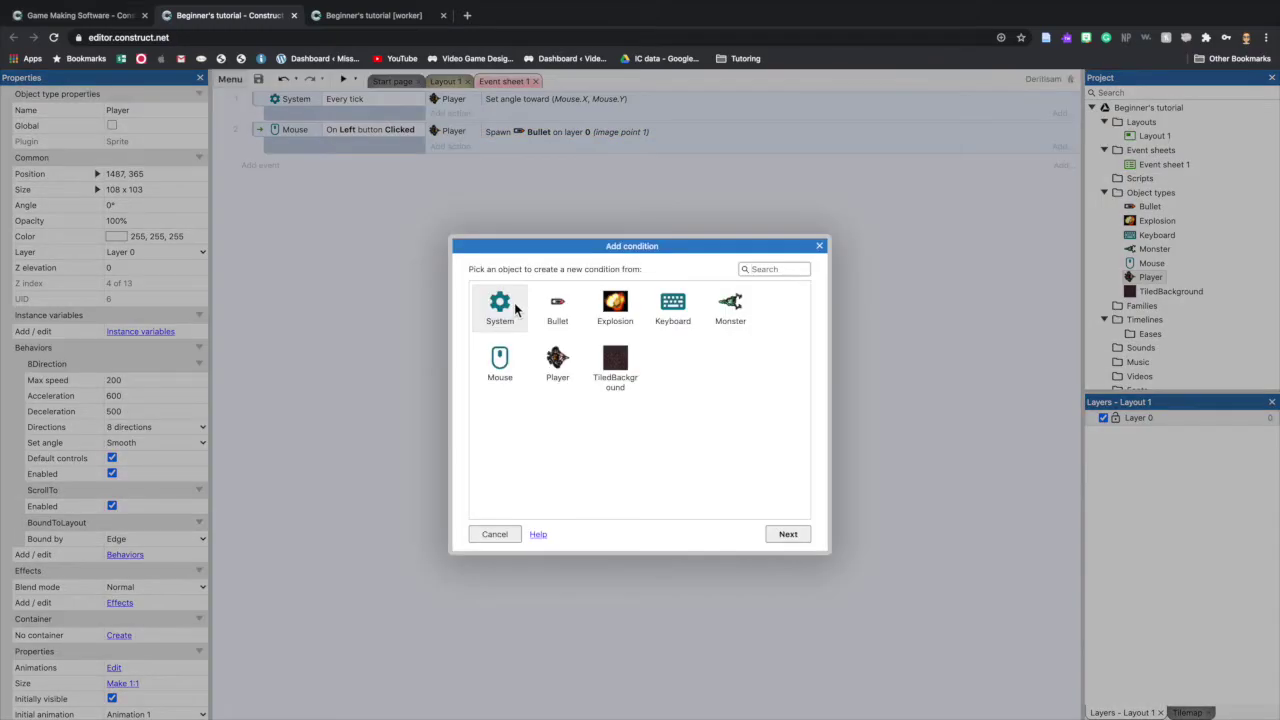
left_click(557, 306)
left_click(792, 536)
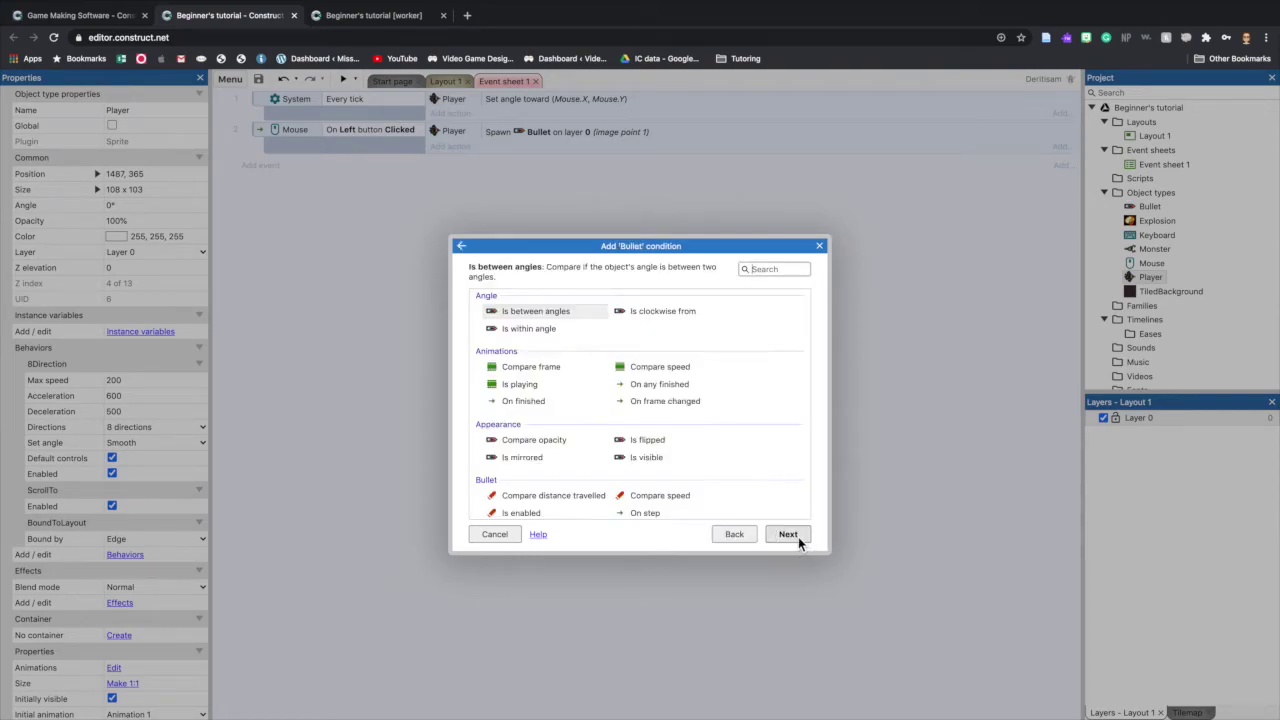
scroll(751, 466, "down", 3)
left_click(639, 426)
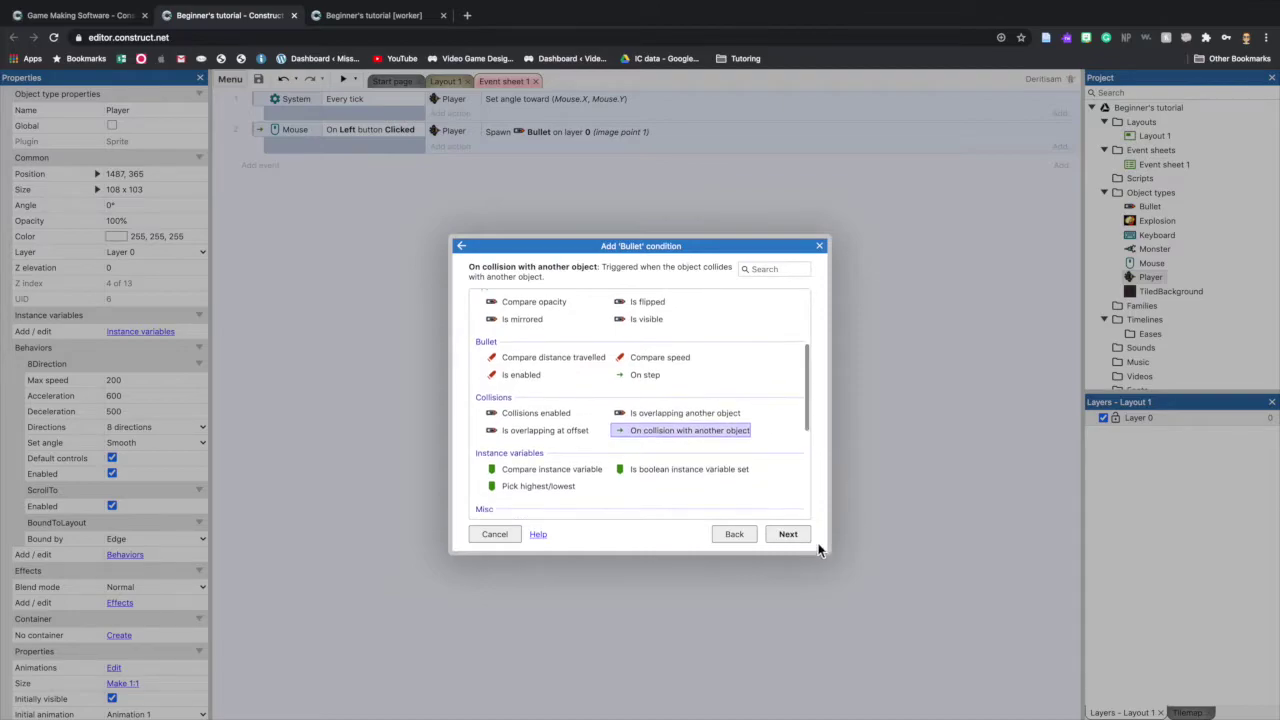
left_click(804, 537)
left_click(706, 363)
left_click(569, 379)
left_click(707, 502)
left_click(755, 472)
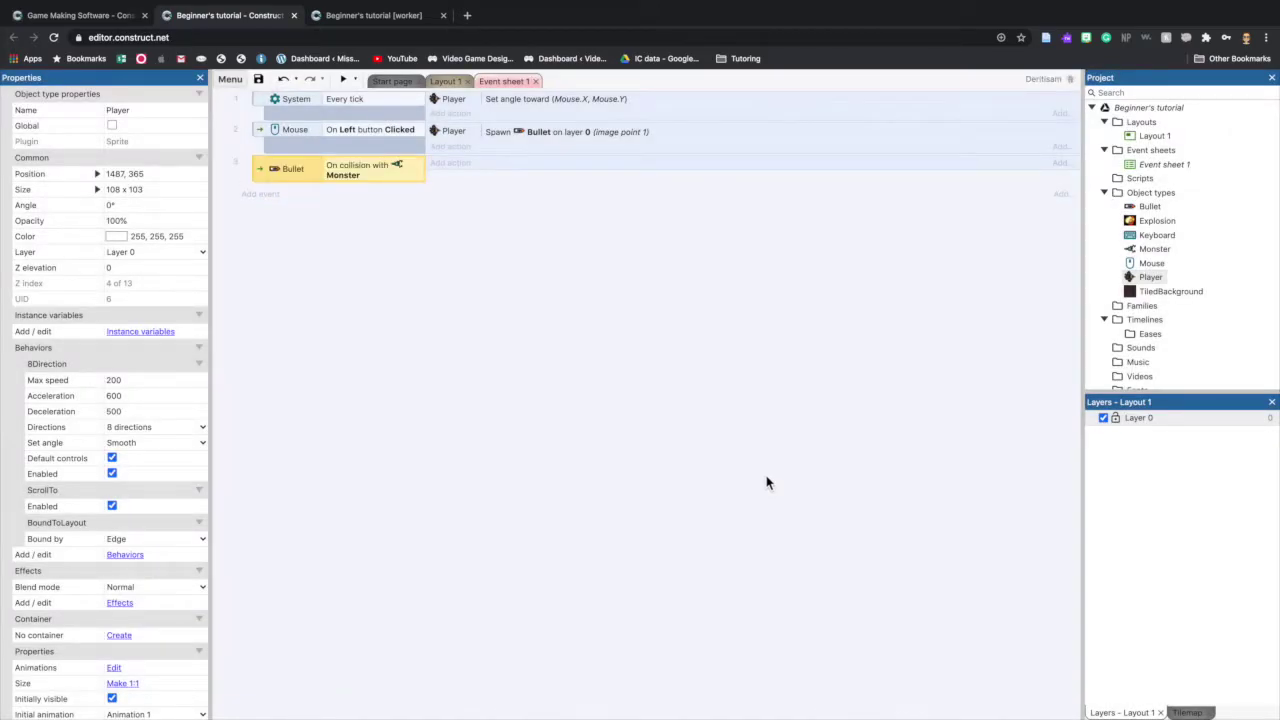
Add a Destroy action for the Monster to the bullet collision event.
left_click(460, 168)
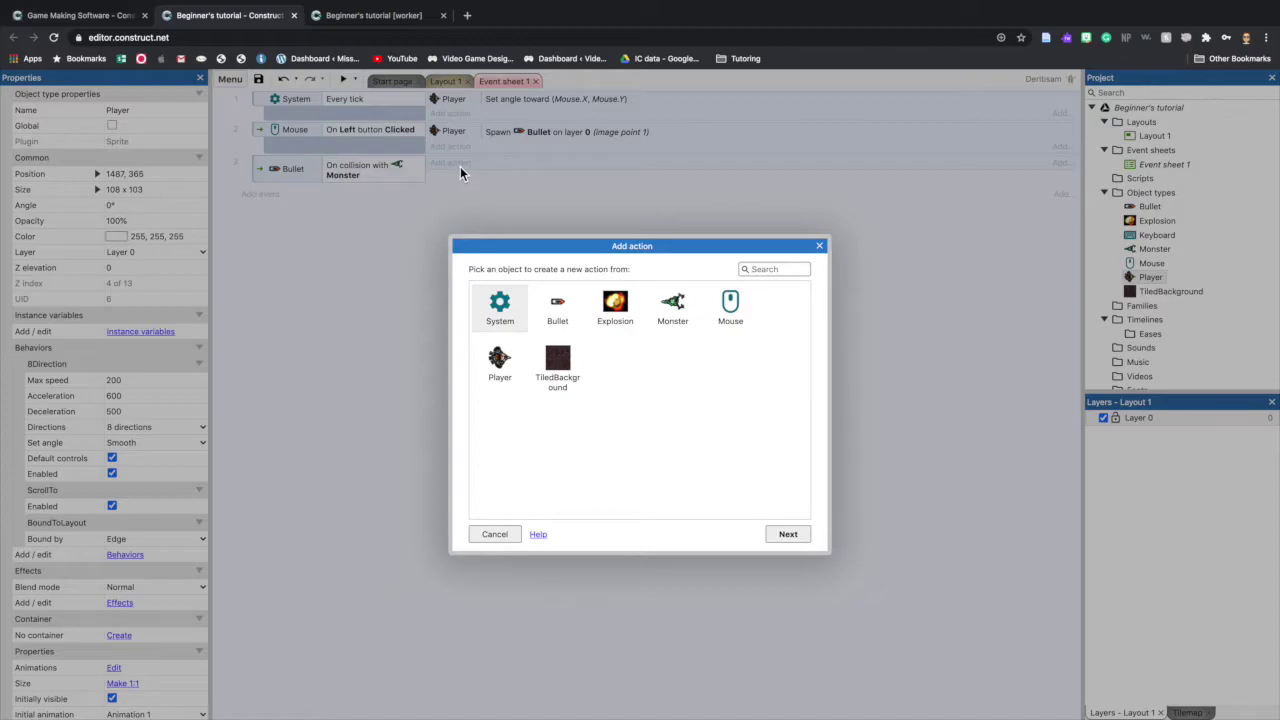
left_click(672, 305)
left_click(785, 535)
scroll(702, 457, "down", 3)
scroll(702, 457, "down", 8)
scroll(702, 457, "up", 15)
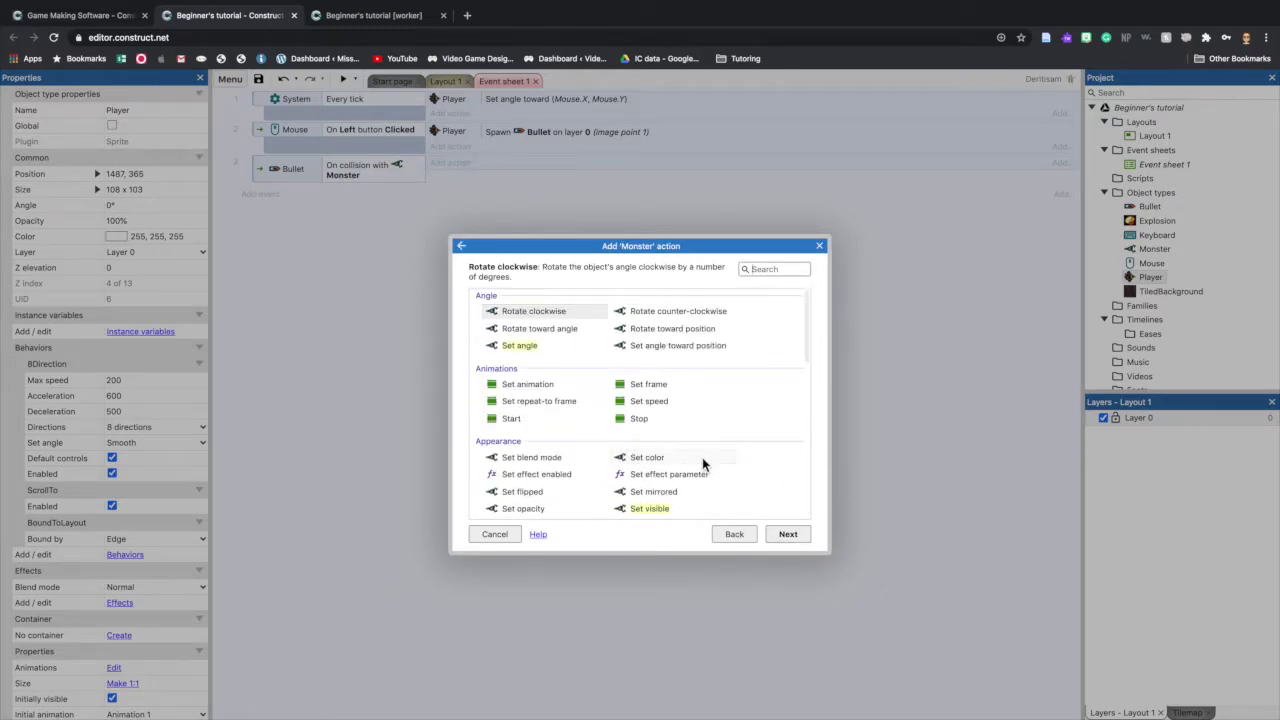
scroll(733, 461, "down", 4)
scroll(748, 469, "down", 2)
left_click(556, 449)
left_click(788, 534)
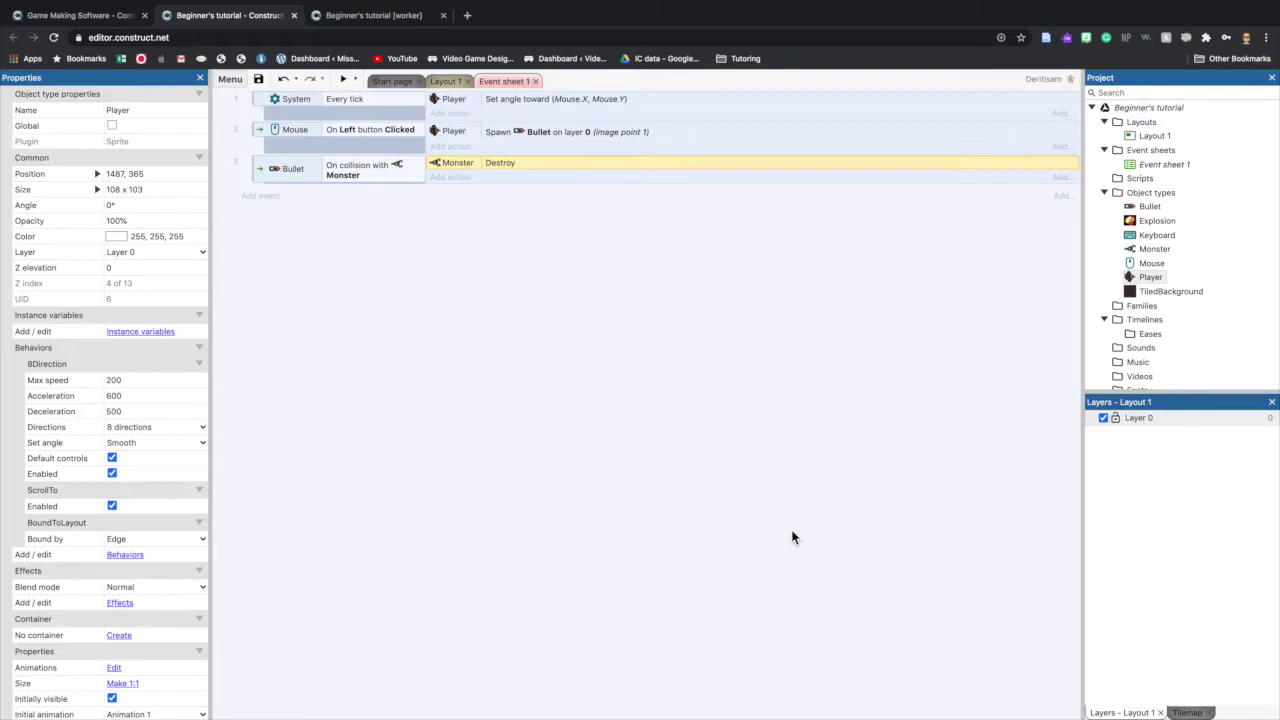
Add a Bullet Spawn another object action to the bullet collision event, choosing Explosion as the object.
left_click(465, 183)
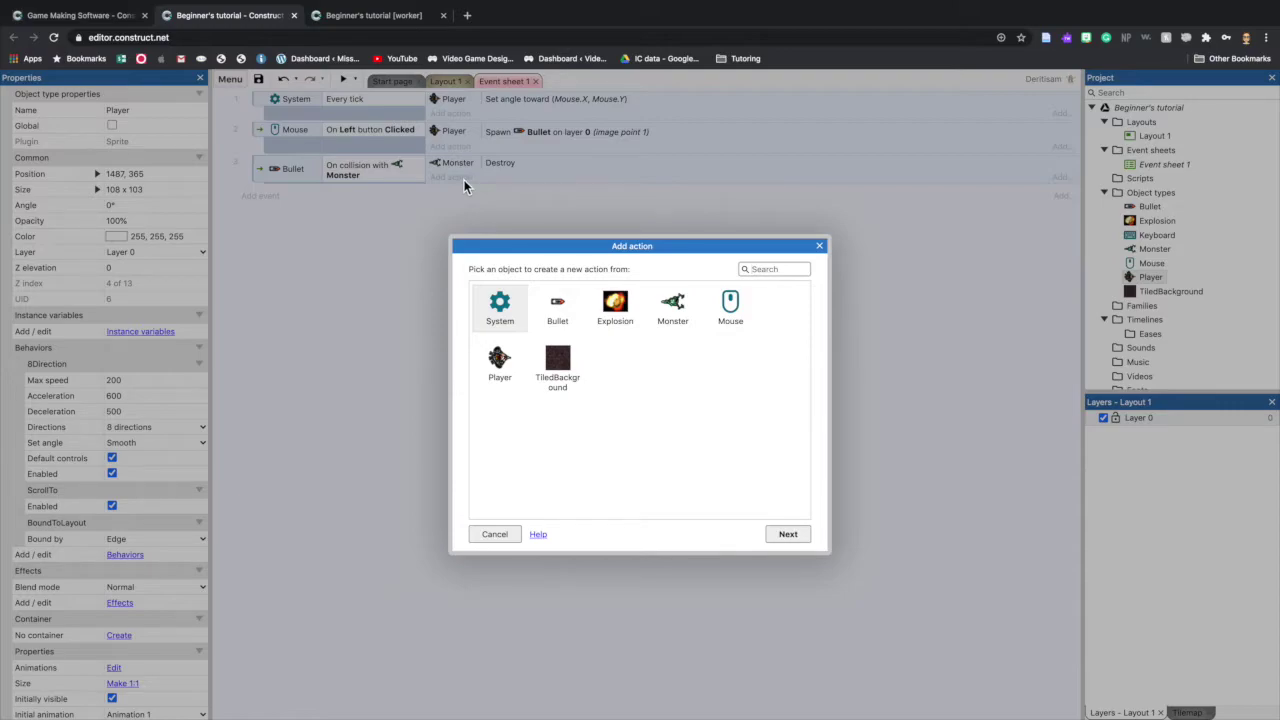
left_click(555, 310)
left_click(788, 534)
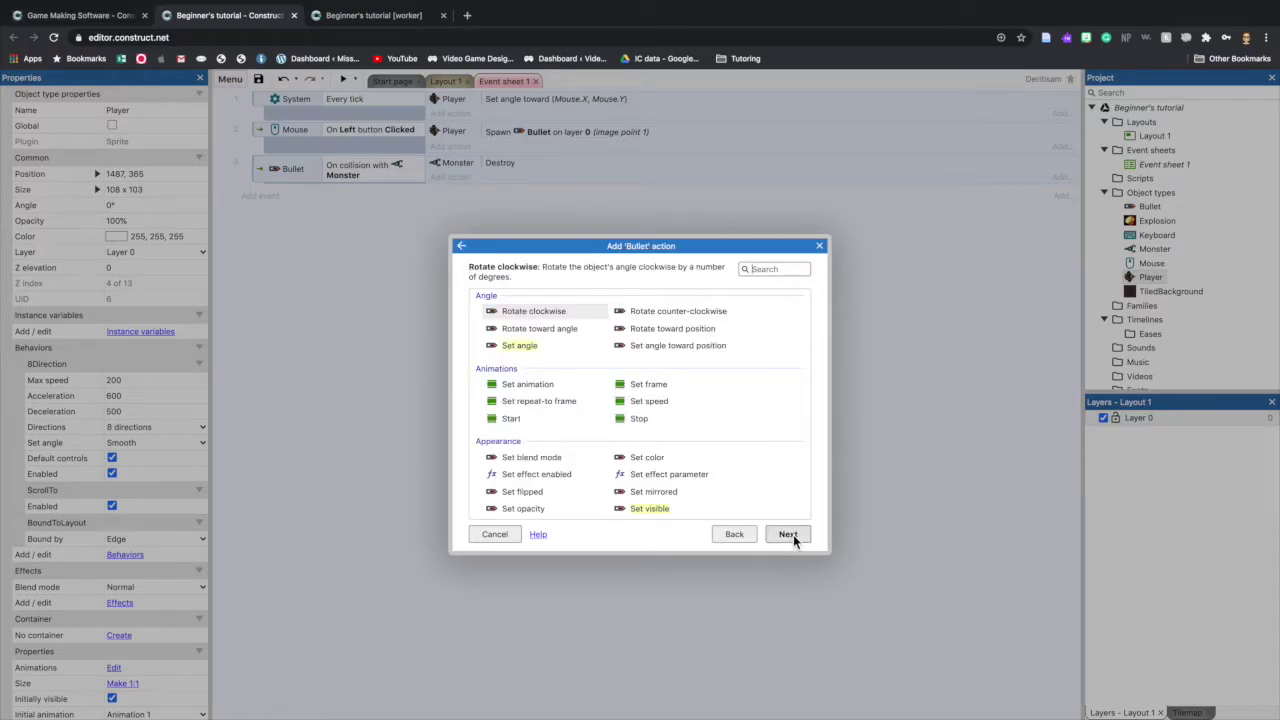
scroll(554, 460, "down", 10)
left_click(550, 427)
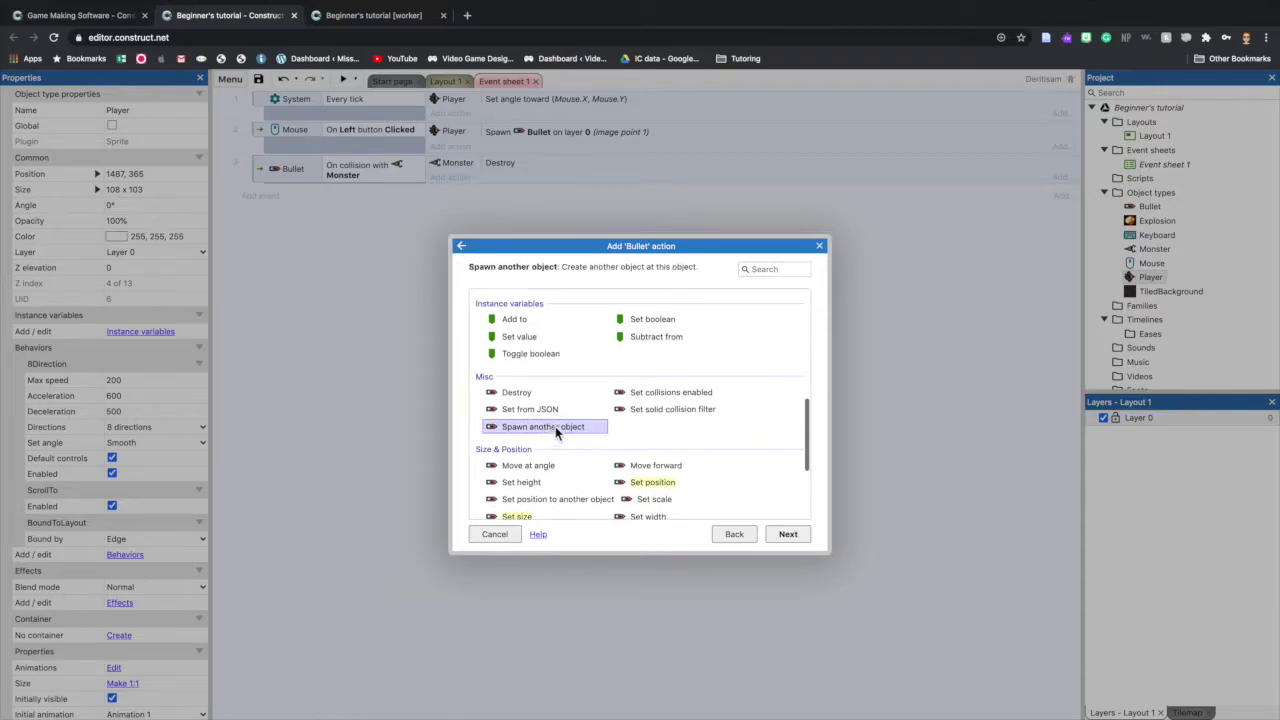
left_click(788, 534)
left_click(612, 366)
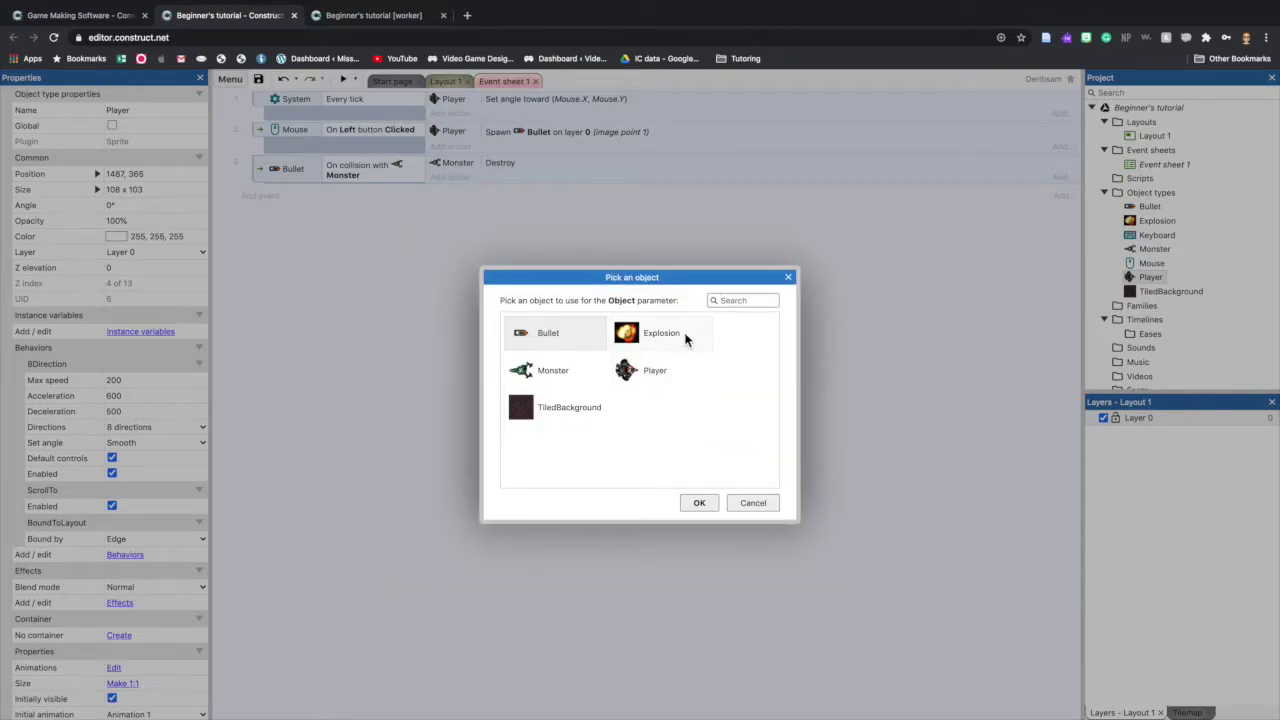
left_click(690, 342)
left_click(700, 503)
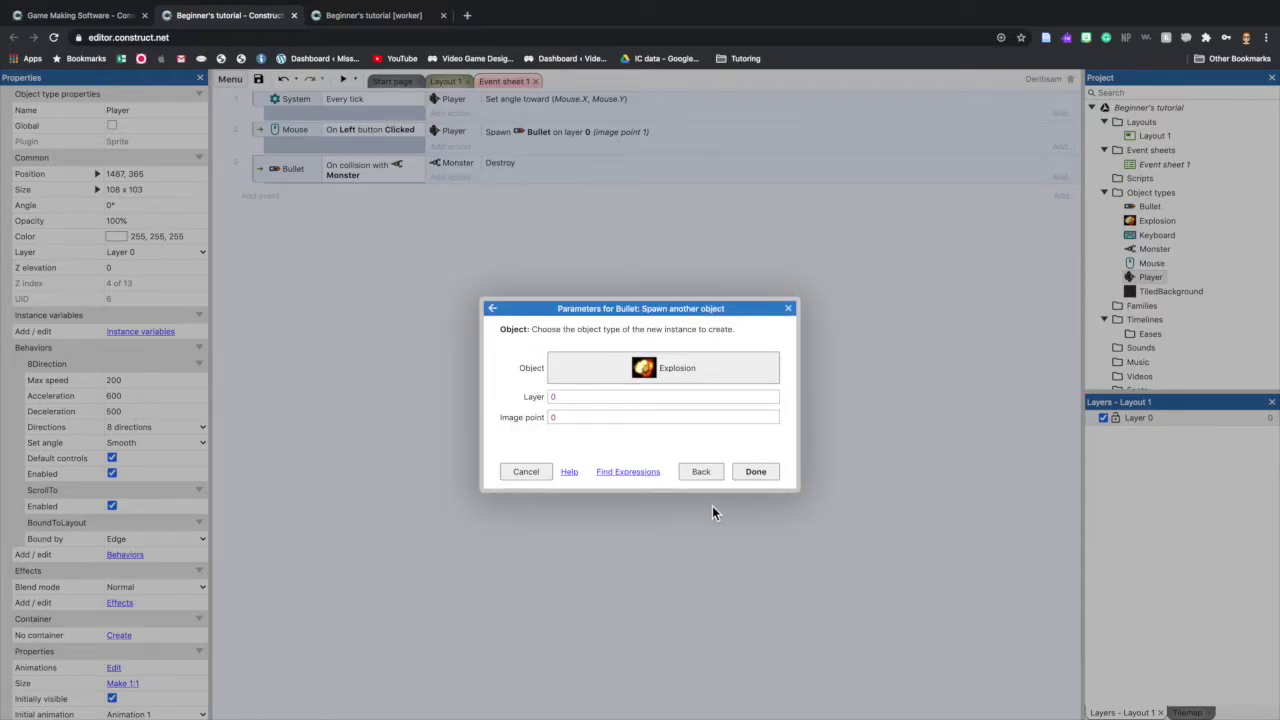
left_click(755, 471)
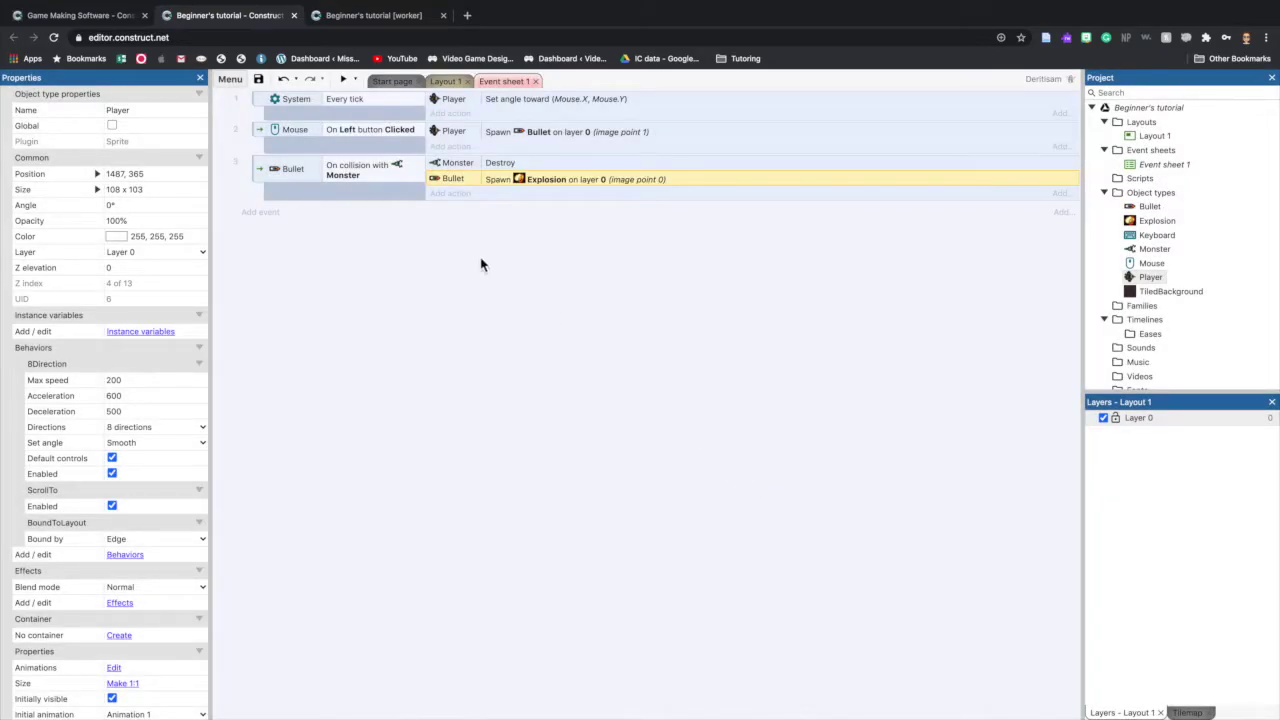
Add a Destroy action for the Bullet to the collision event.
left_click(451, 194)
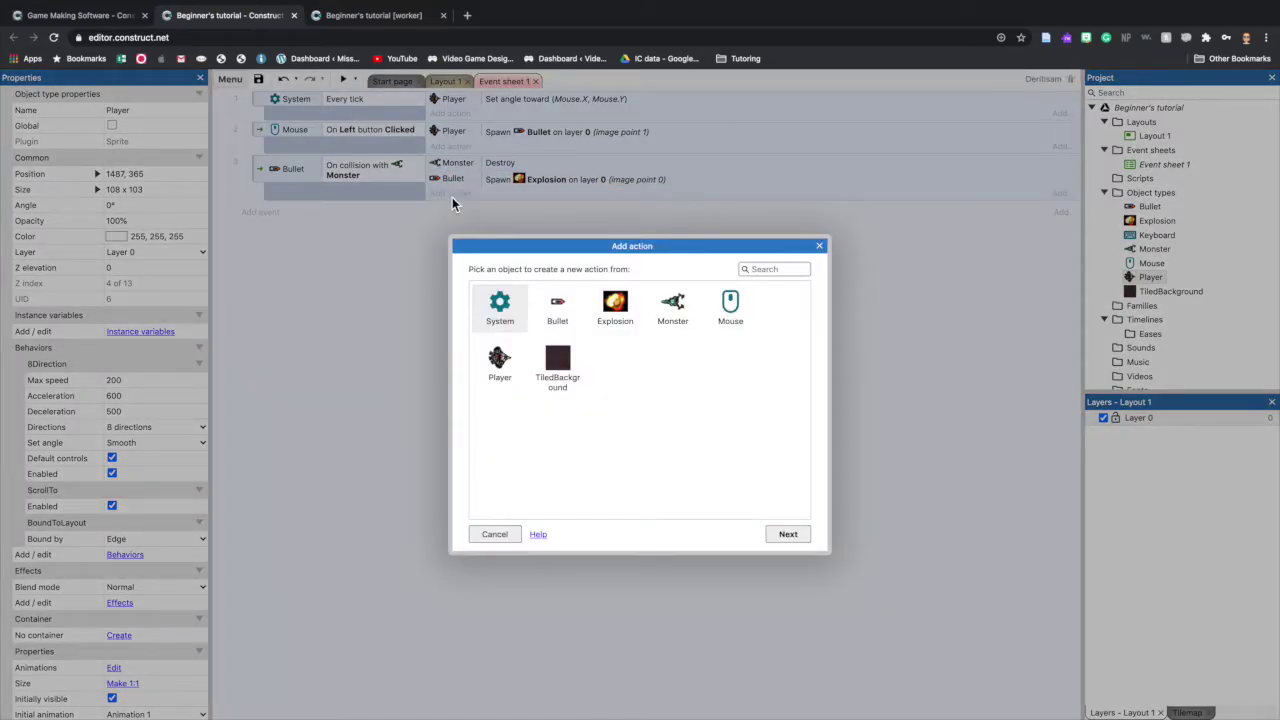
left_click(557, 305)
left_click(788, 534)
scroll(626, 449, "down", 6)
left_click(600, 328)
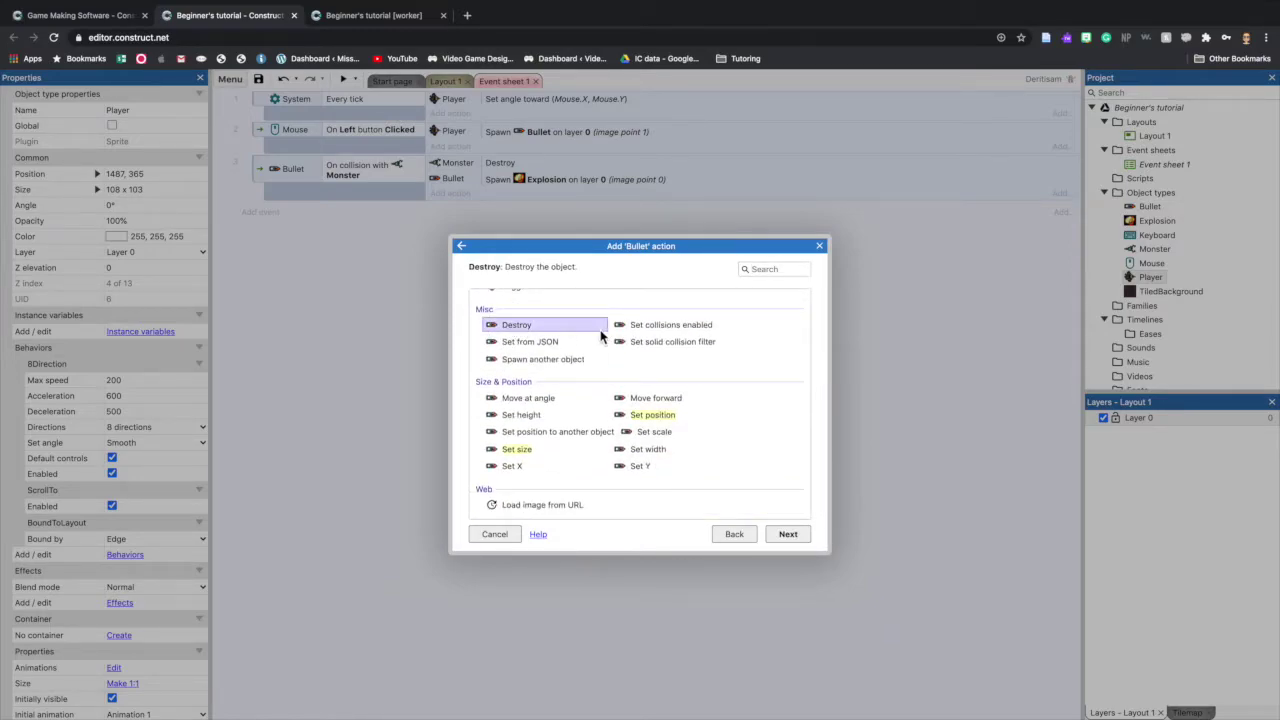
left_click(788, 534)
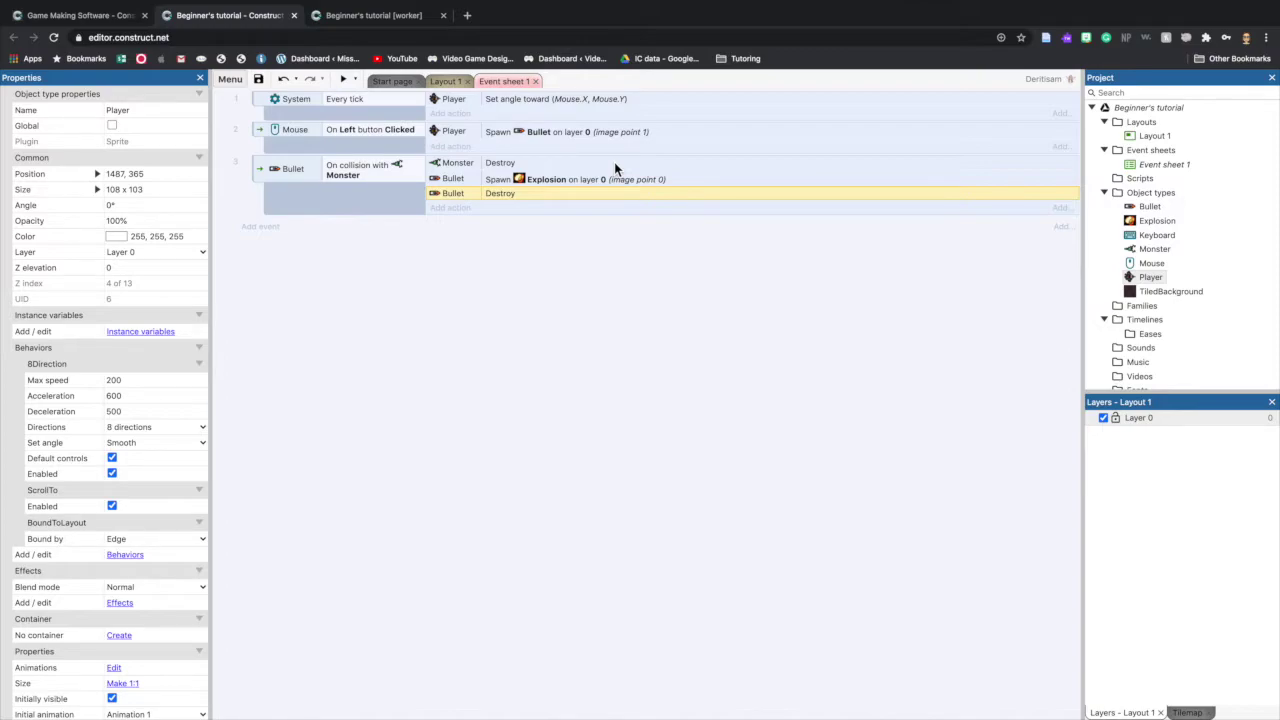
Save the project, test shooting the monsters in the game preview, and return to the event sheet.
left_click(258, 79)
left_click(312, 14)
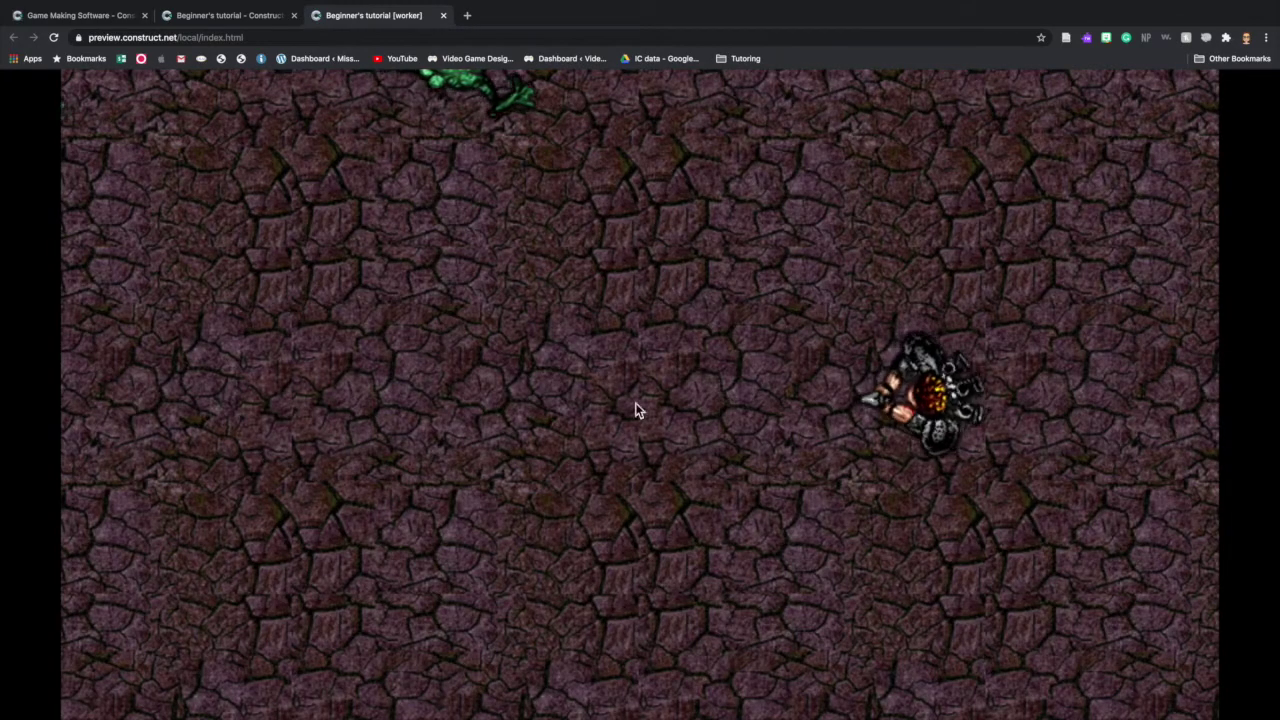
left_click(755, 223)
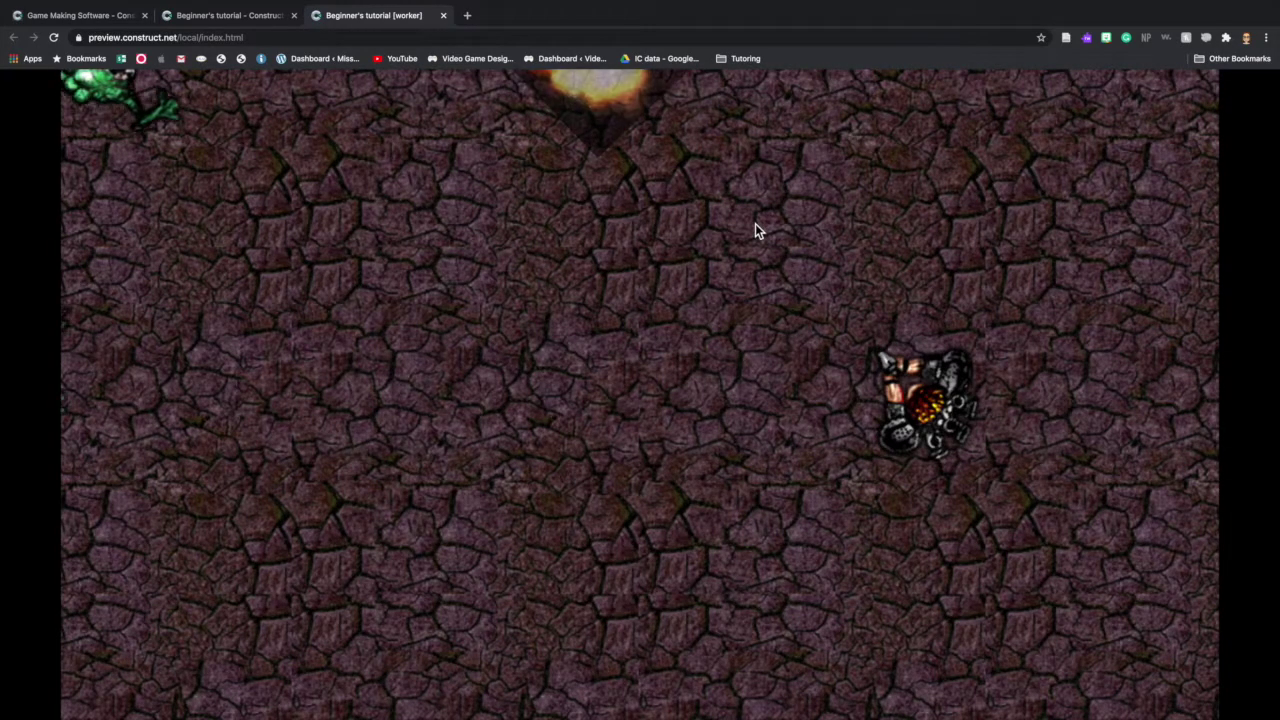
left_click(517, 364)
left_click(611, 488)
left_click(571, 166)
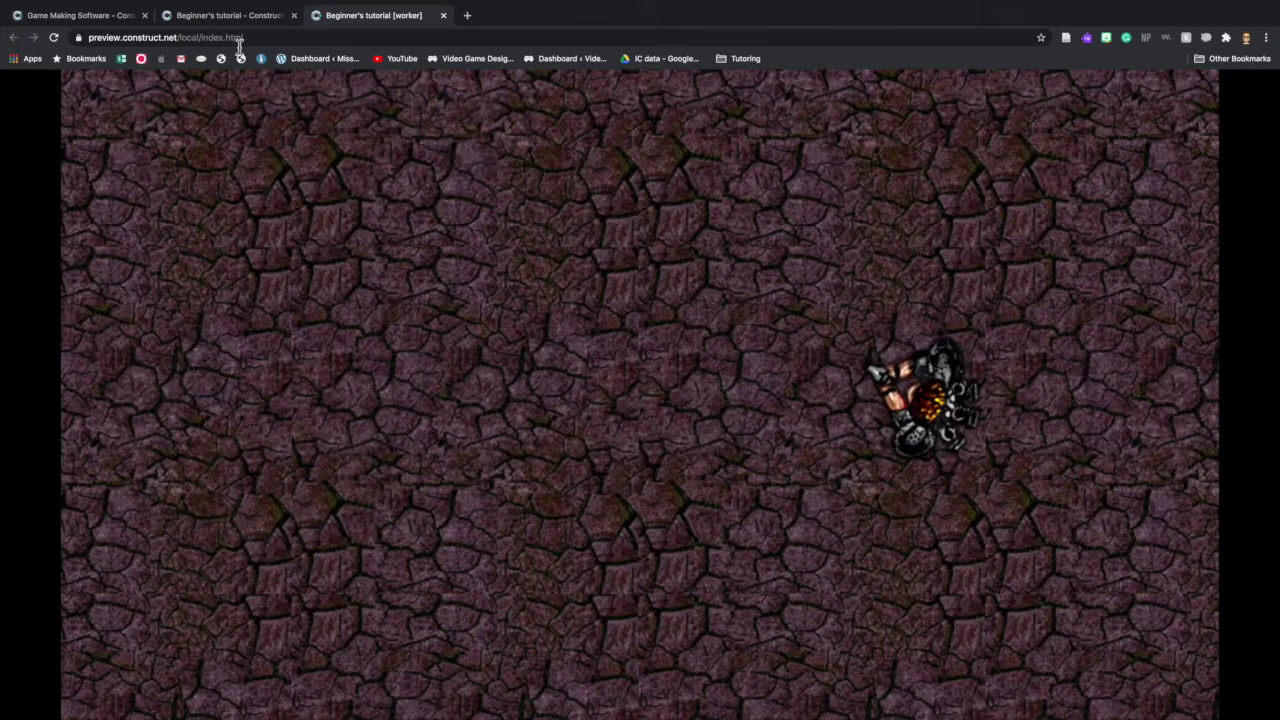
left_click(233, 16)
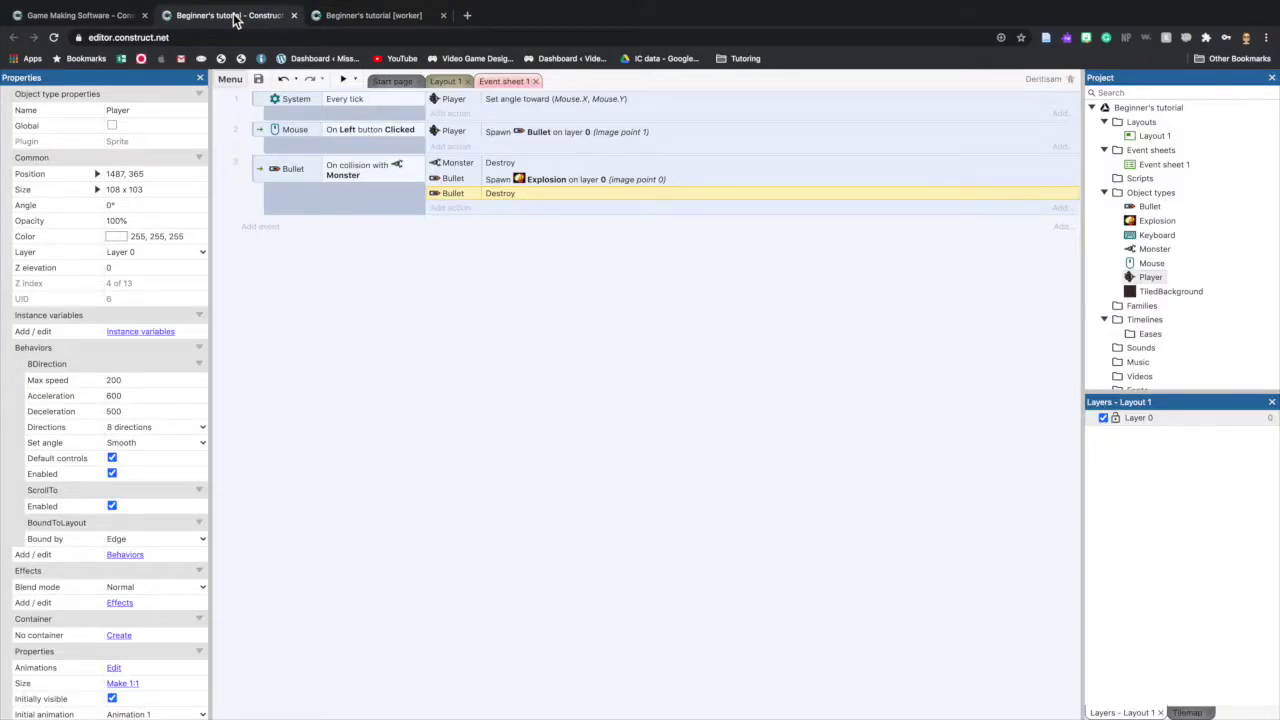
left_click(397, 341)
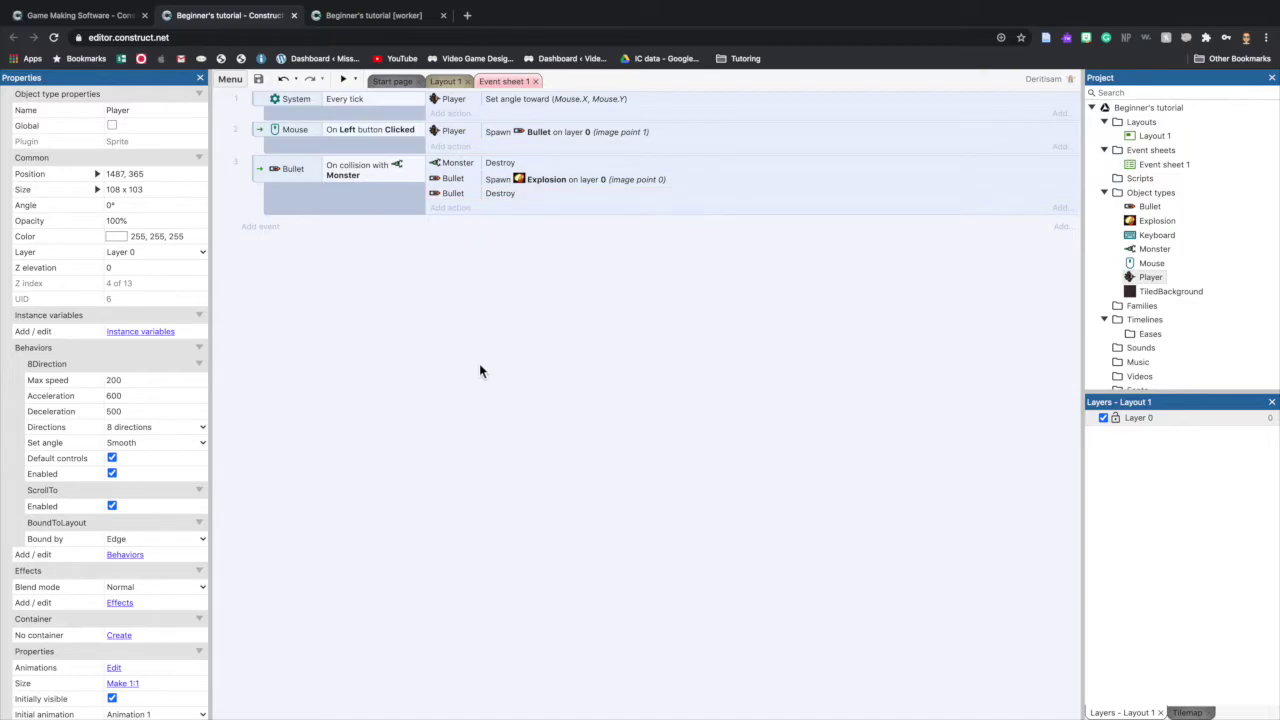
Set the Explosion object's blend mode to Additive.
left_click(1157, 220)
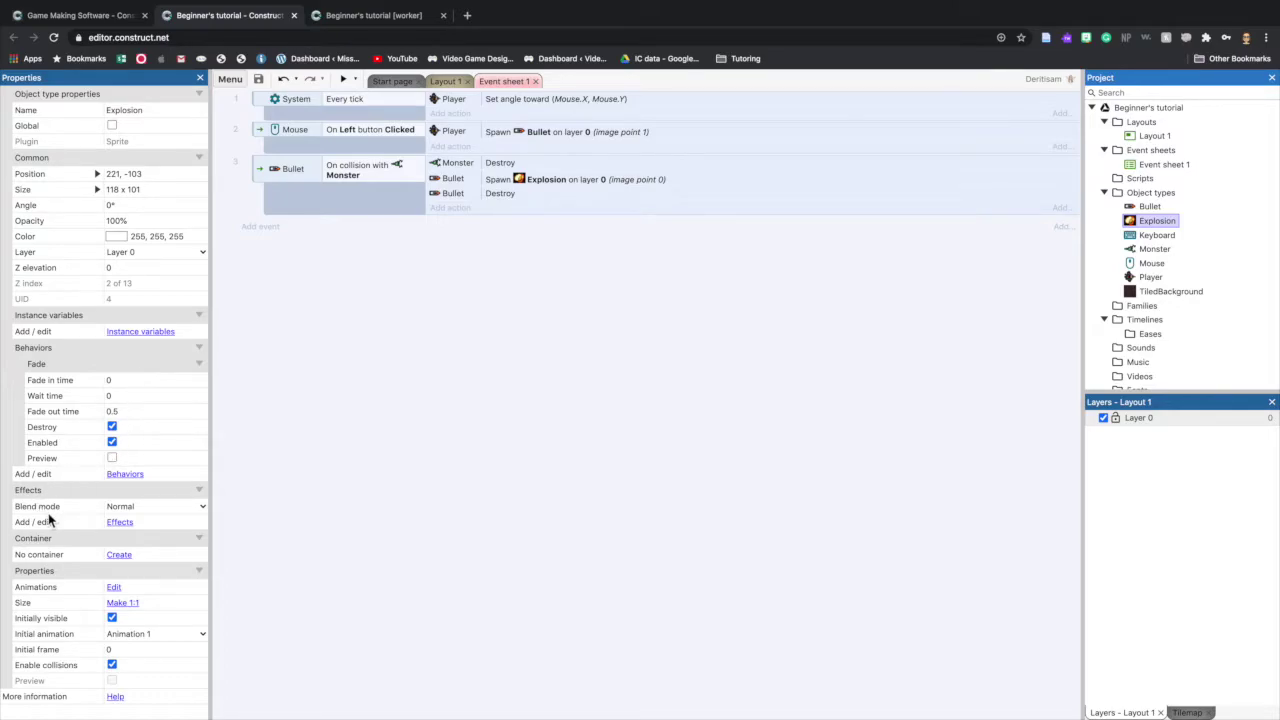
left_click(203, 507)
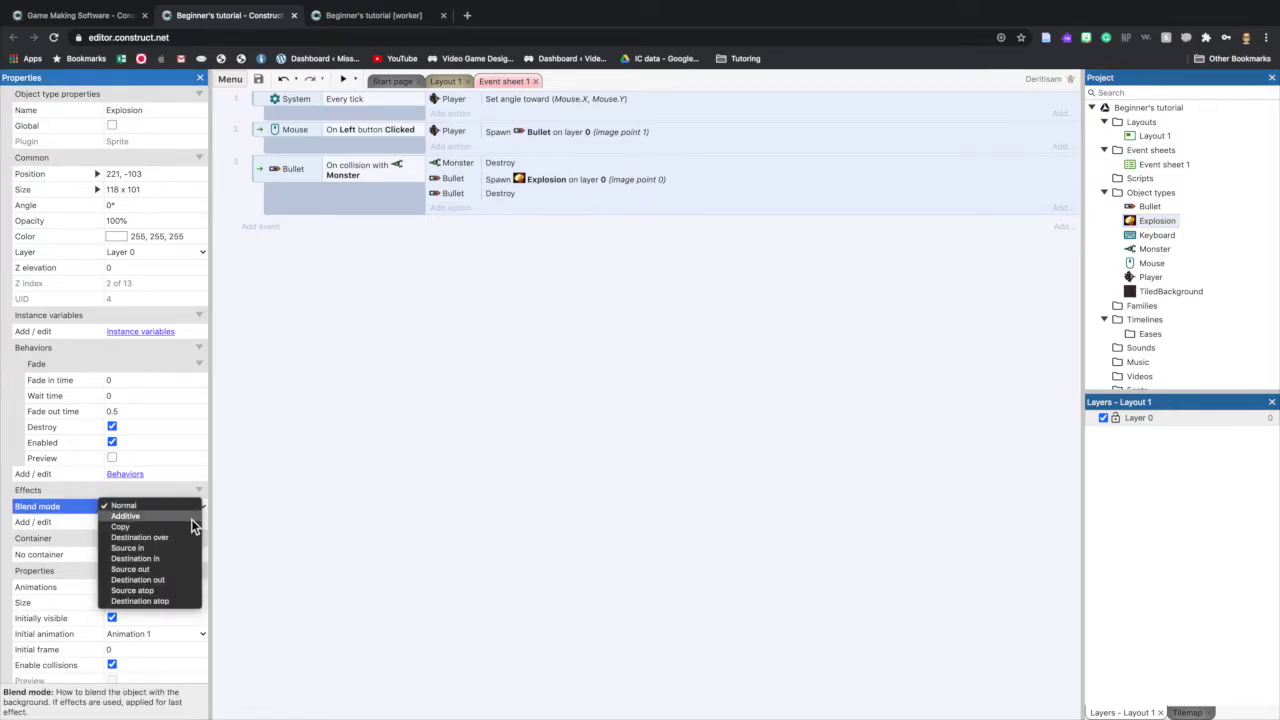
left_click(191, 519)
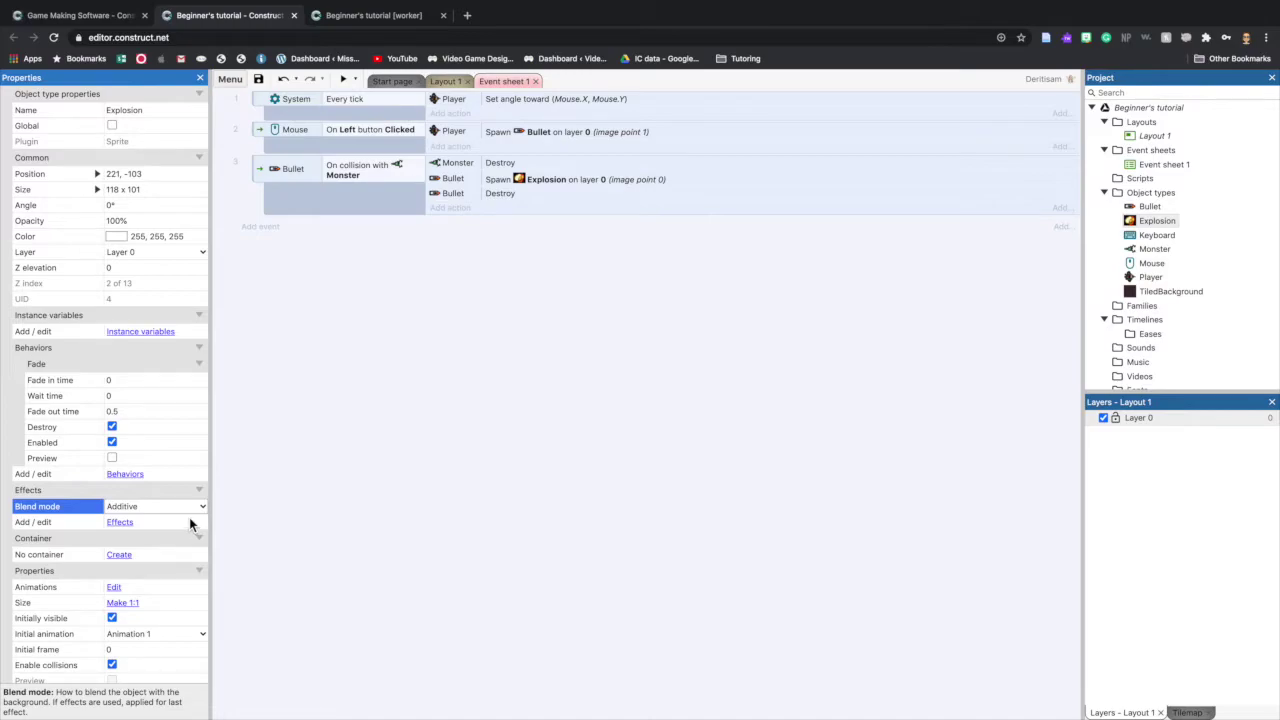
Preview the game, shoot at monsters to check the explosion effect, and return to the editor.
left_click(343, 79)
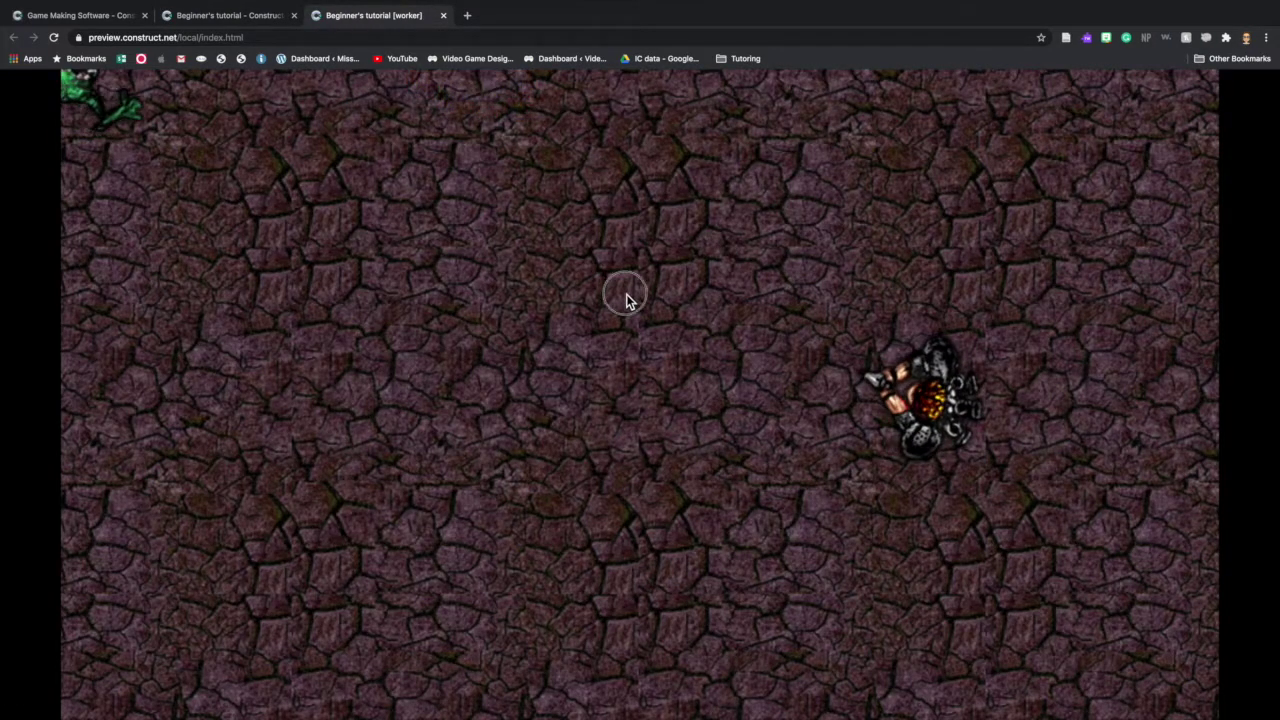
left_click(529, 348)
left_click(250, 466)
left_click(300, 172)
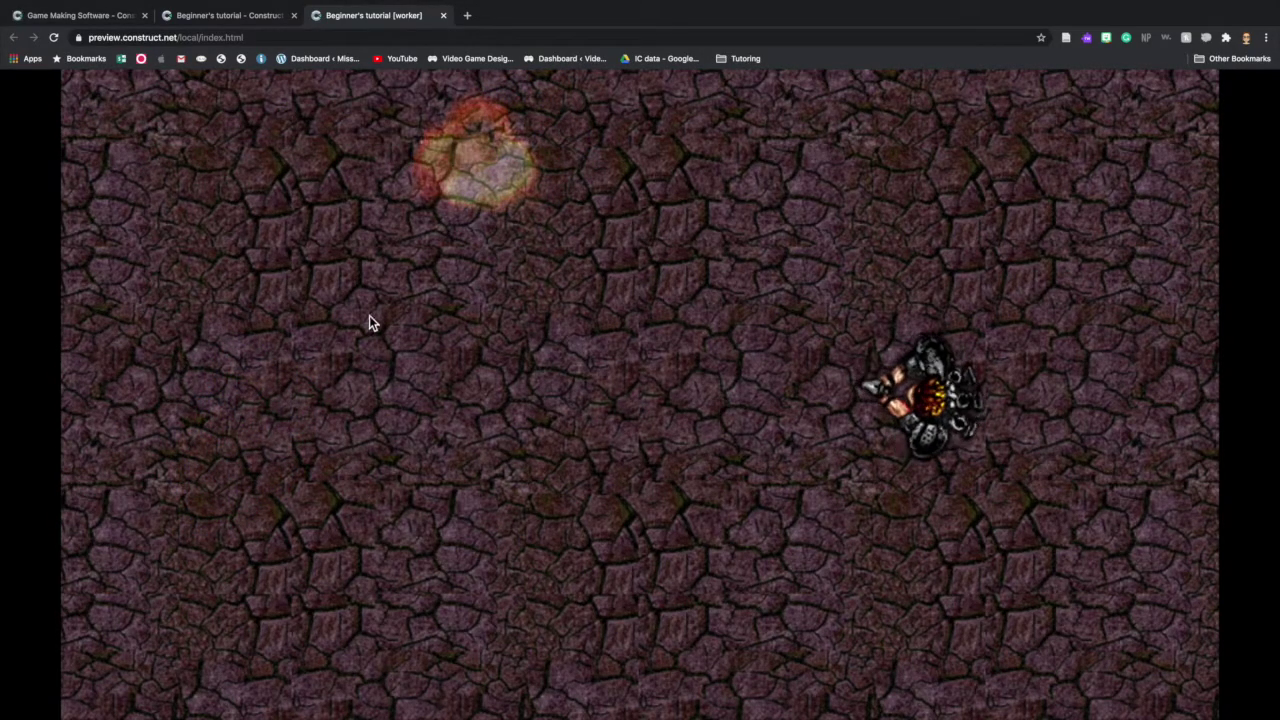
key("ctrl+shift+Tab")
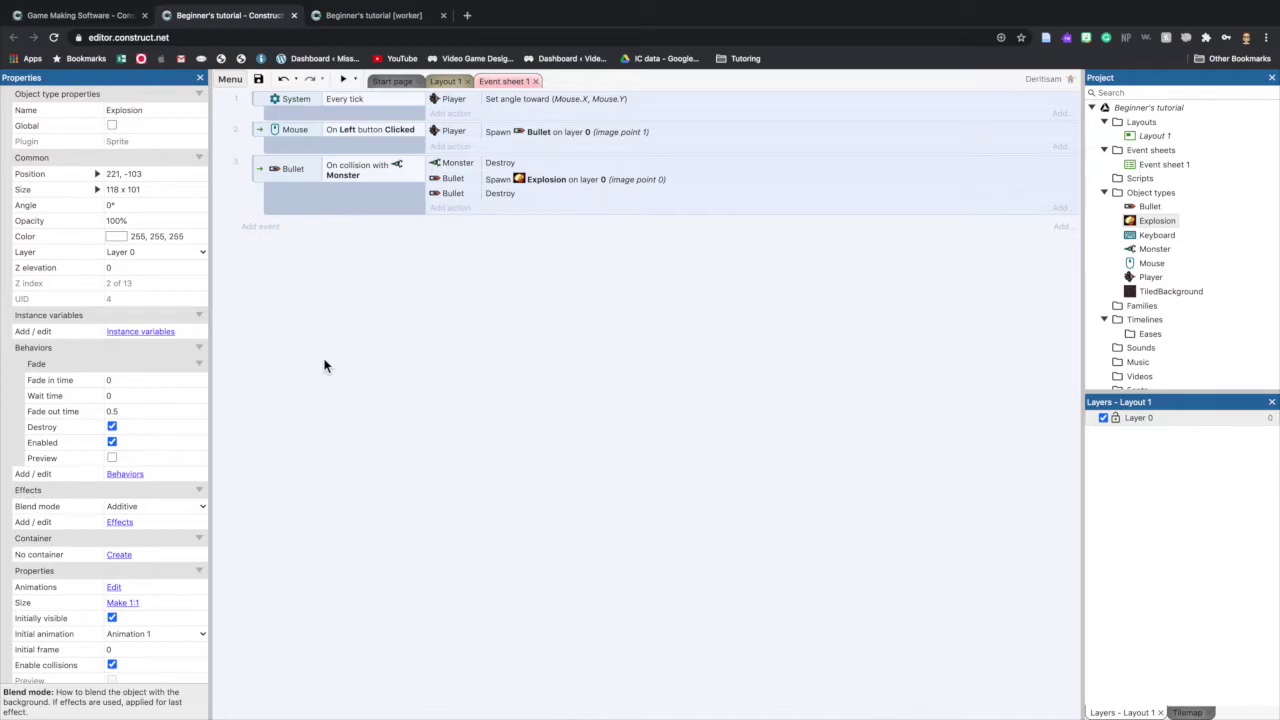
Add a new event with the System condition On start of layout.
double_click(350, 308)
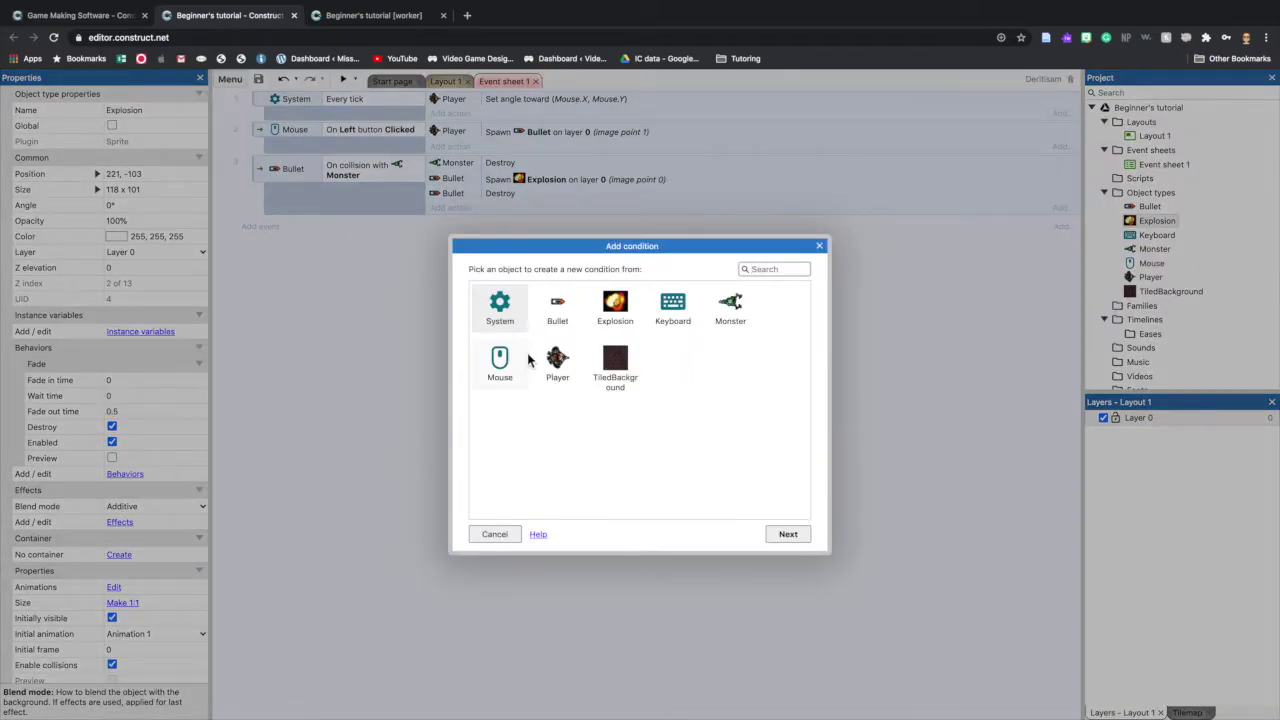
left_click(786, 535)
scroll(590, 390, "down", 5)
scroll(613, 401, "down", 3)
left_click(535, 465)
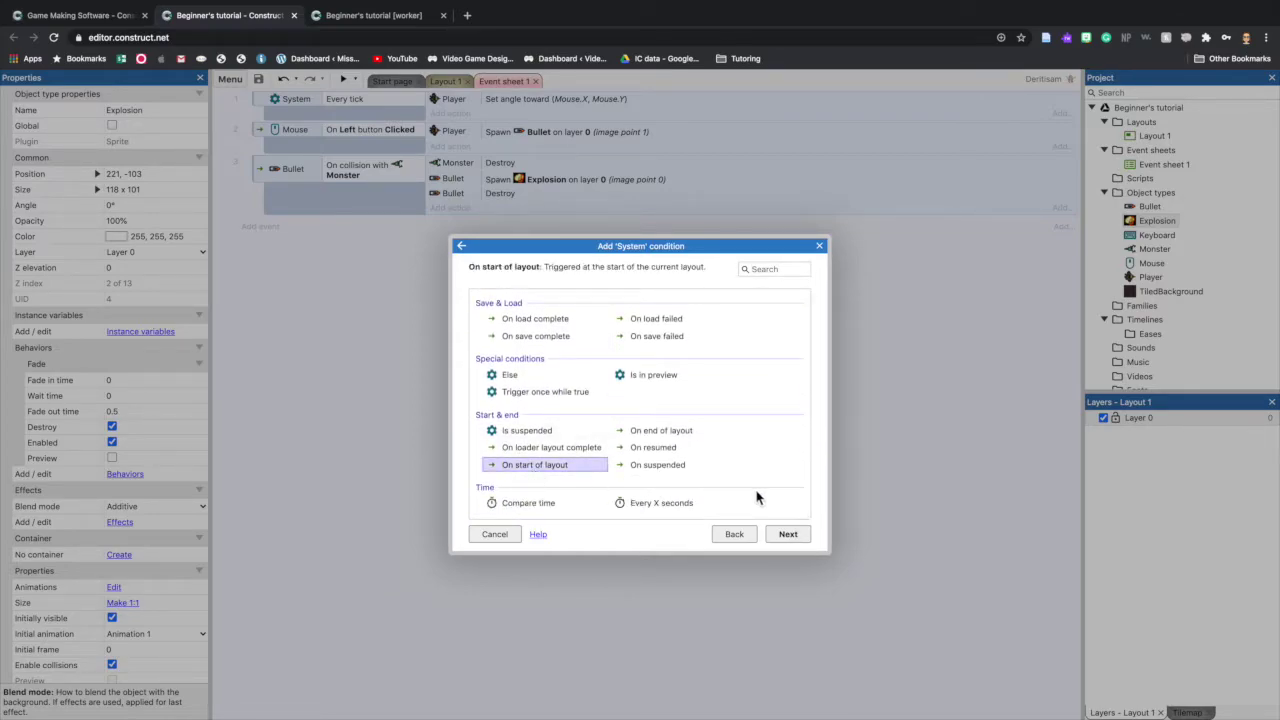
left_click(795, 536)
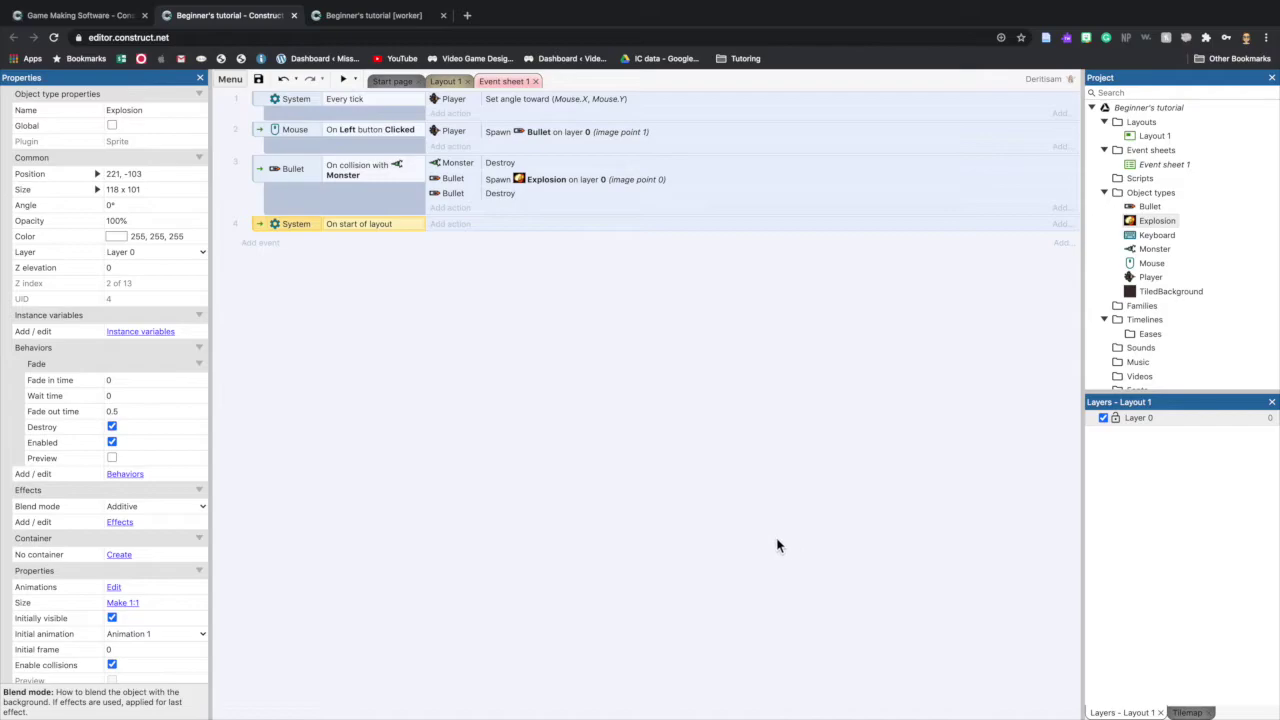
Add a Set angle action of 360 degrees for the Monster to the On start of layout event.
left_click(432, 226)
left_click(670, 310)
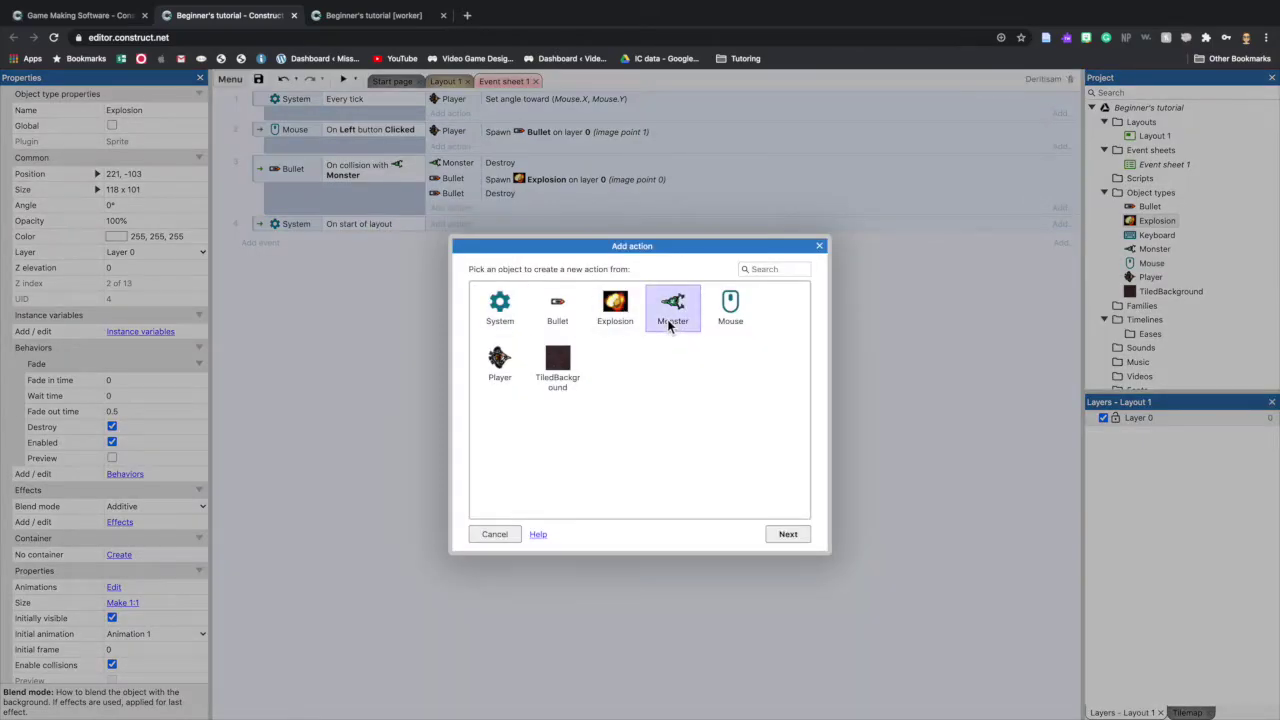
left_click(790, 533)
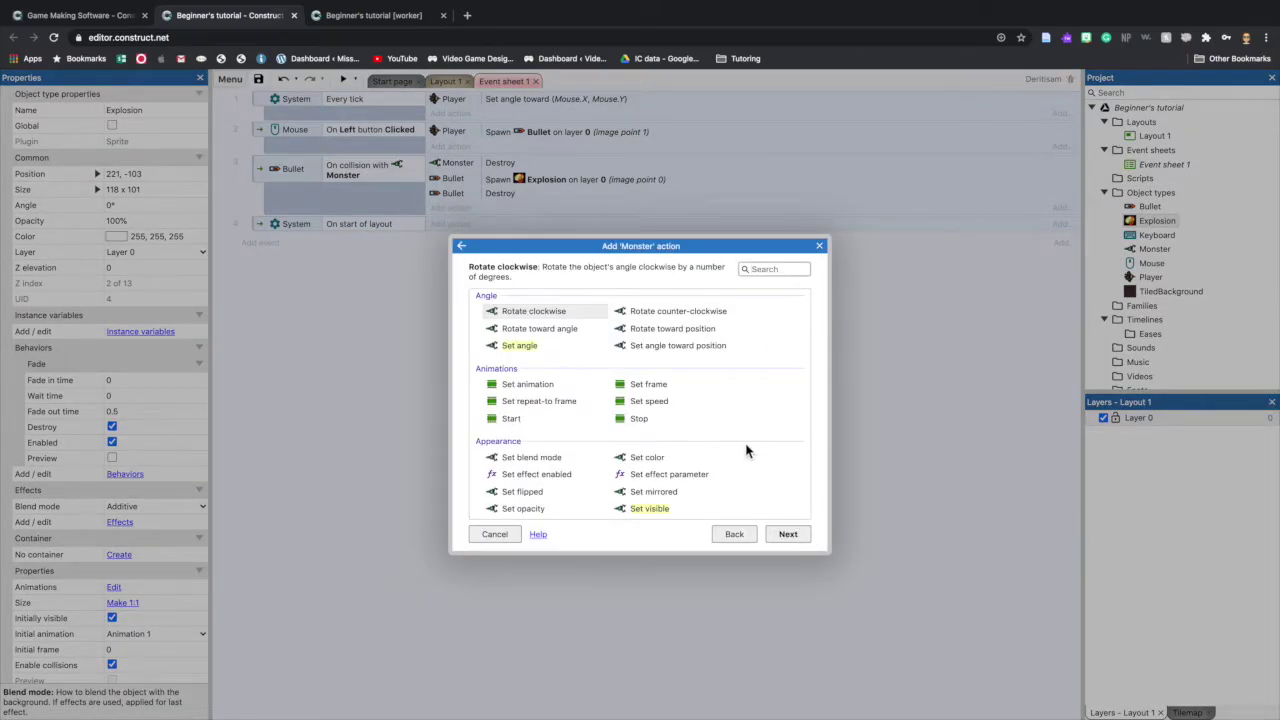
scroll(747, 451, "down", 5)
scroll(745, 447, "down", 3)
scroll(728, 450, "up", 3)
scroll(727, 442, "up", 5)
left_click(541, 346)
left_click(795, 535)
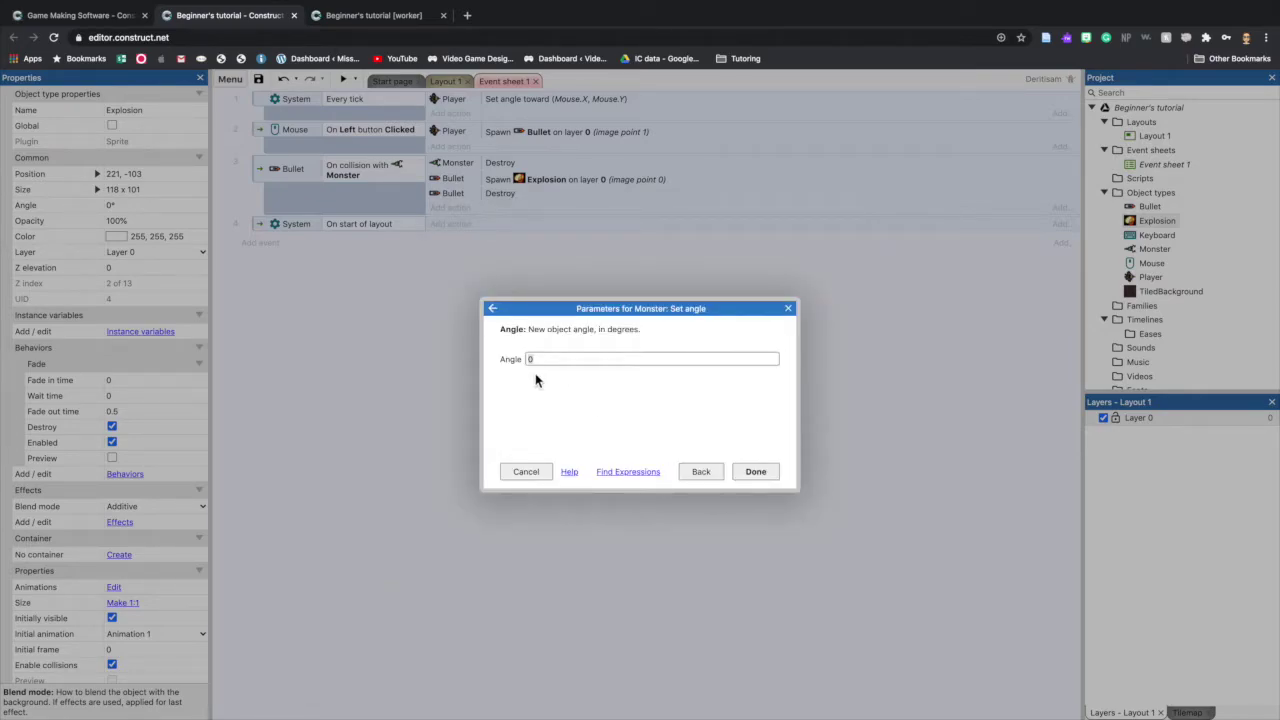
type("360")
left_click(753, 471)
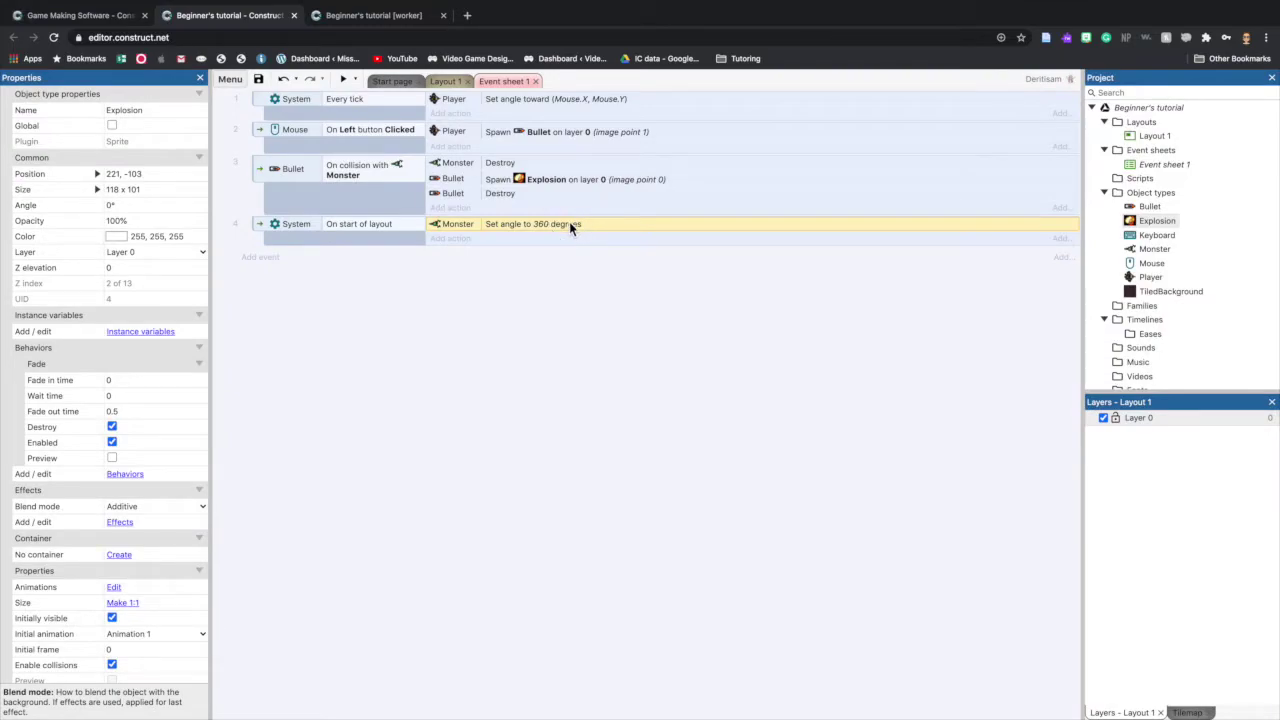
Change the angle in the Monster's Set angle action to the expression random(360).
double_click(551, 224)
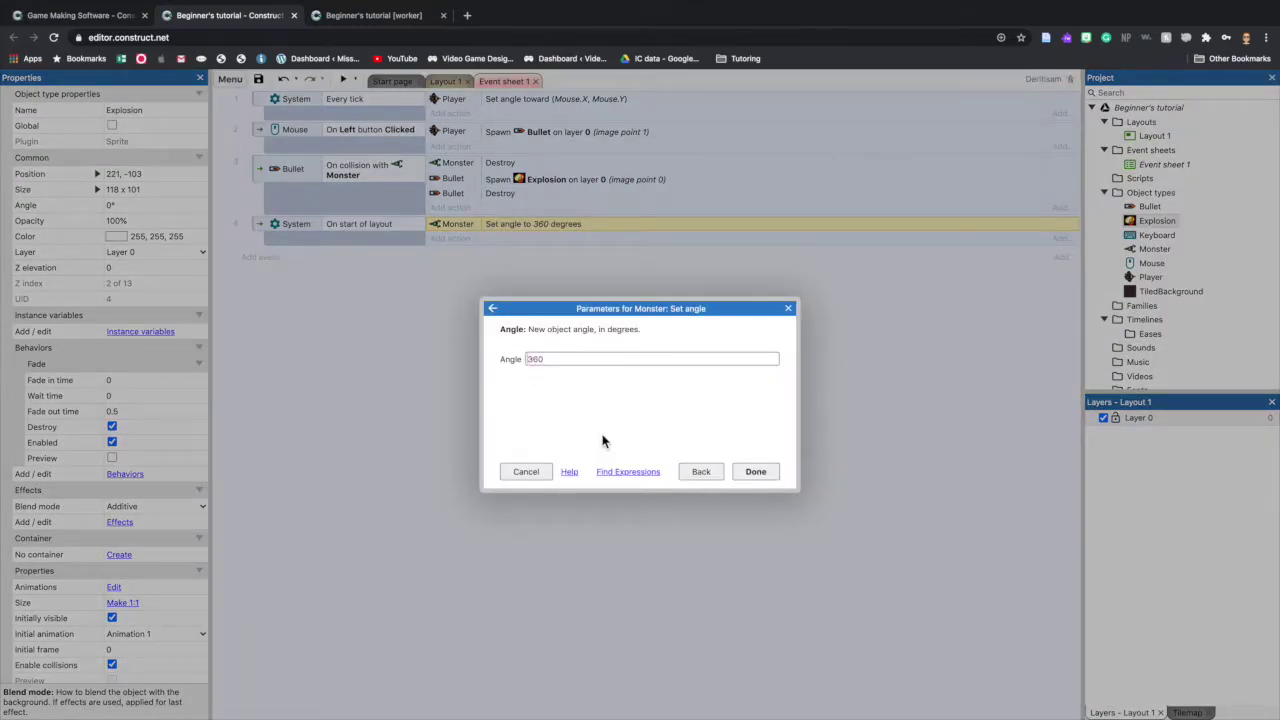
type("random")
key("ctrl+a")
key("BackSpace")
type("random(")
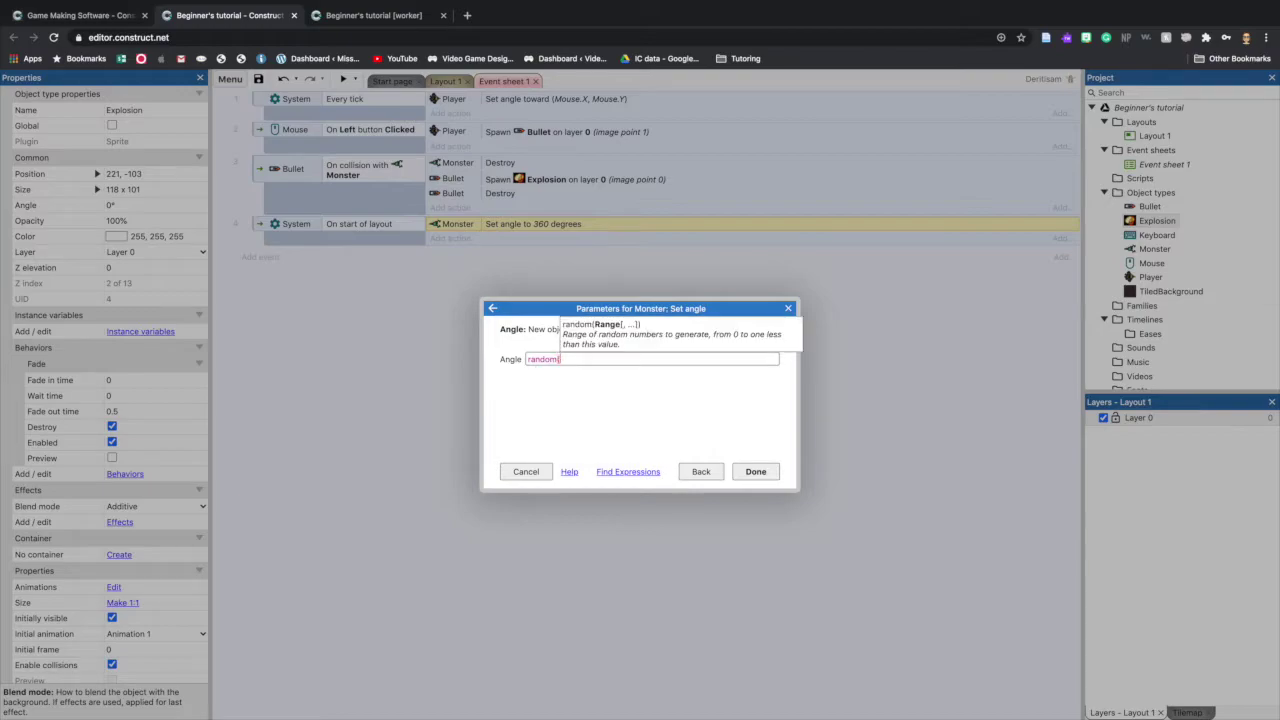
type("360)")
left_click(774, 476)
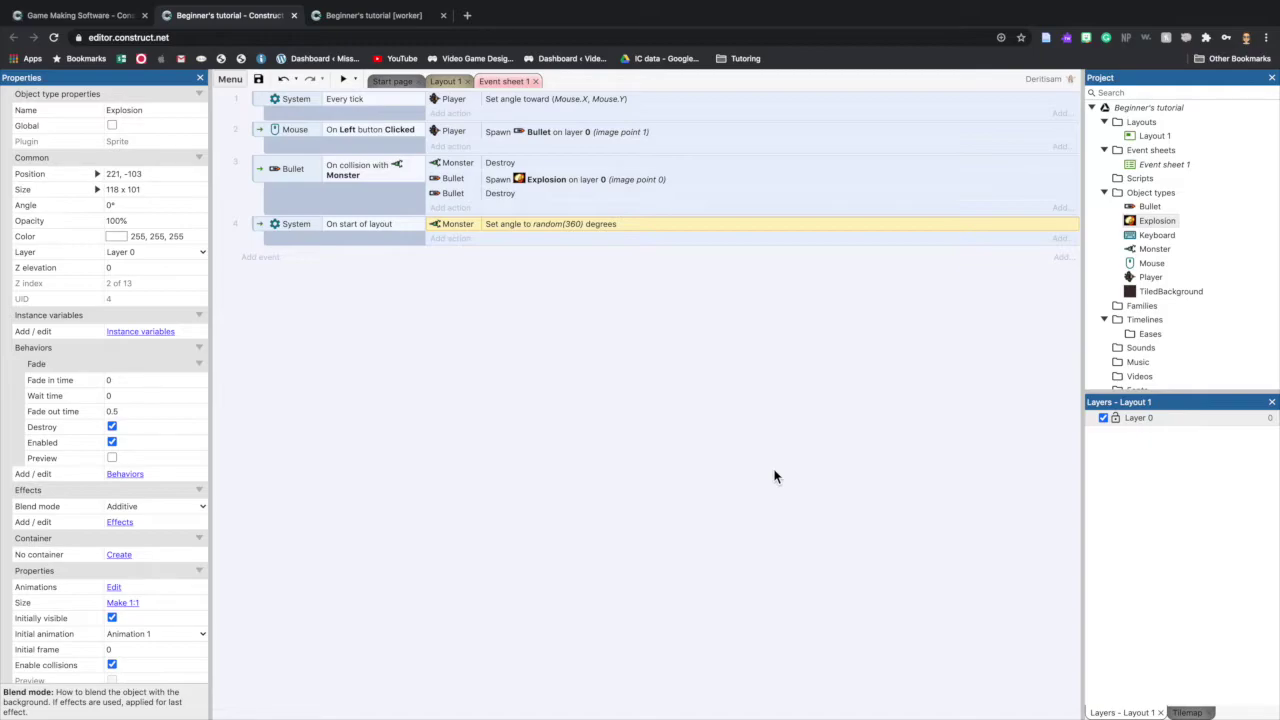
left_click(450, 240)
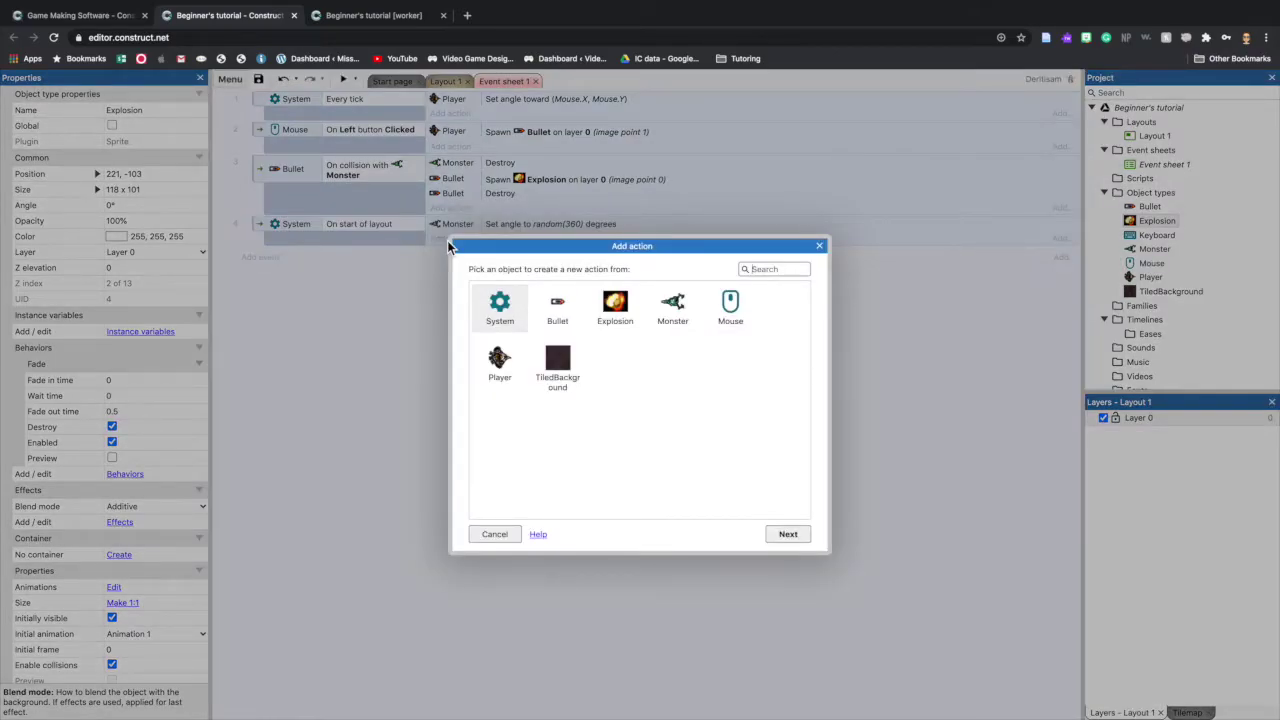
left_click(820, 246)
Add a new event with the Monster condition Is outside layout.
double_click(476, 405)
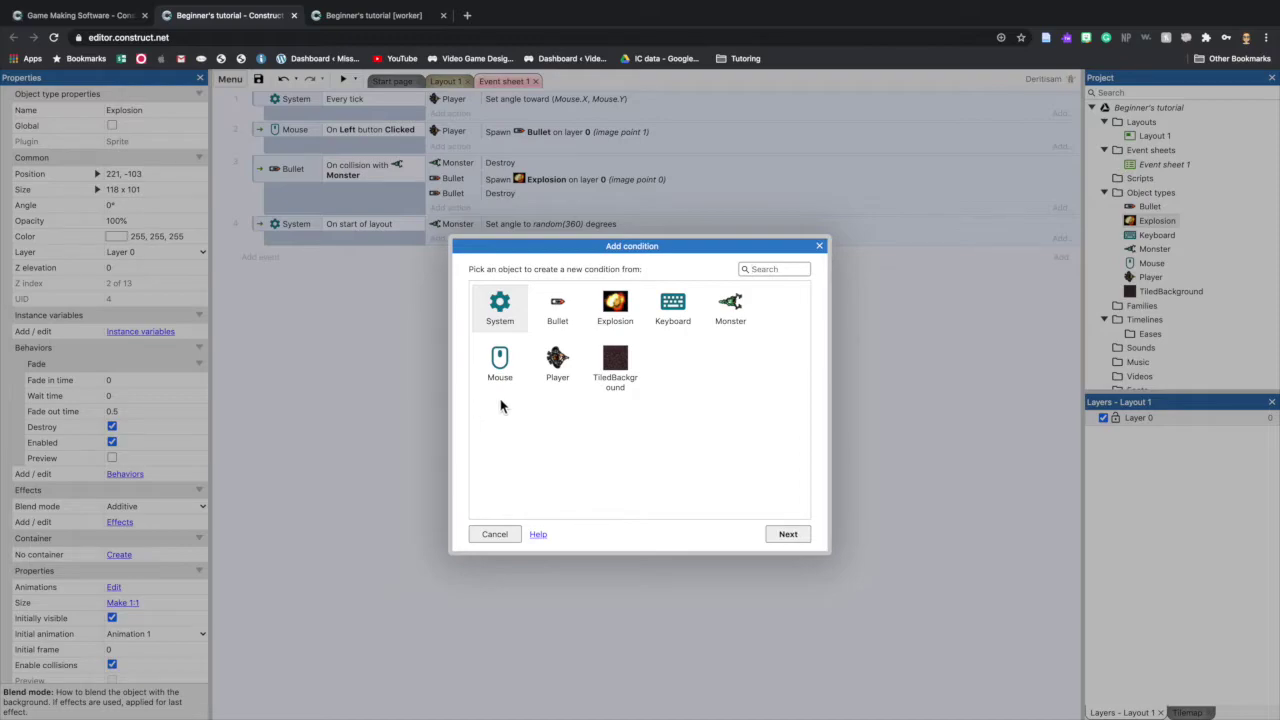
left_click(730, 305)
left_click(789, 534)
scroll(745, 415, "down", 5)
scroll(597, 436, "down", 2)
scroll(597, 436, "up", 8)
scroll(597, 436, "down", 3)
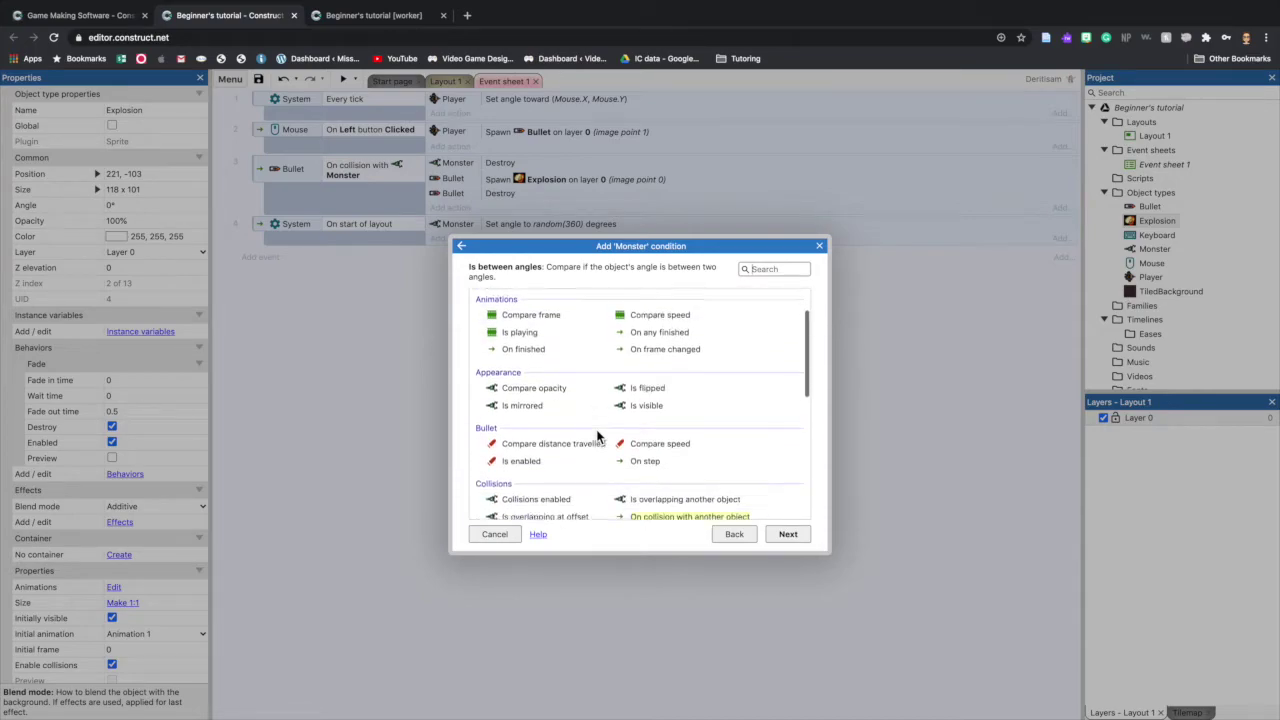
scroll(597, 431, "down", 5)
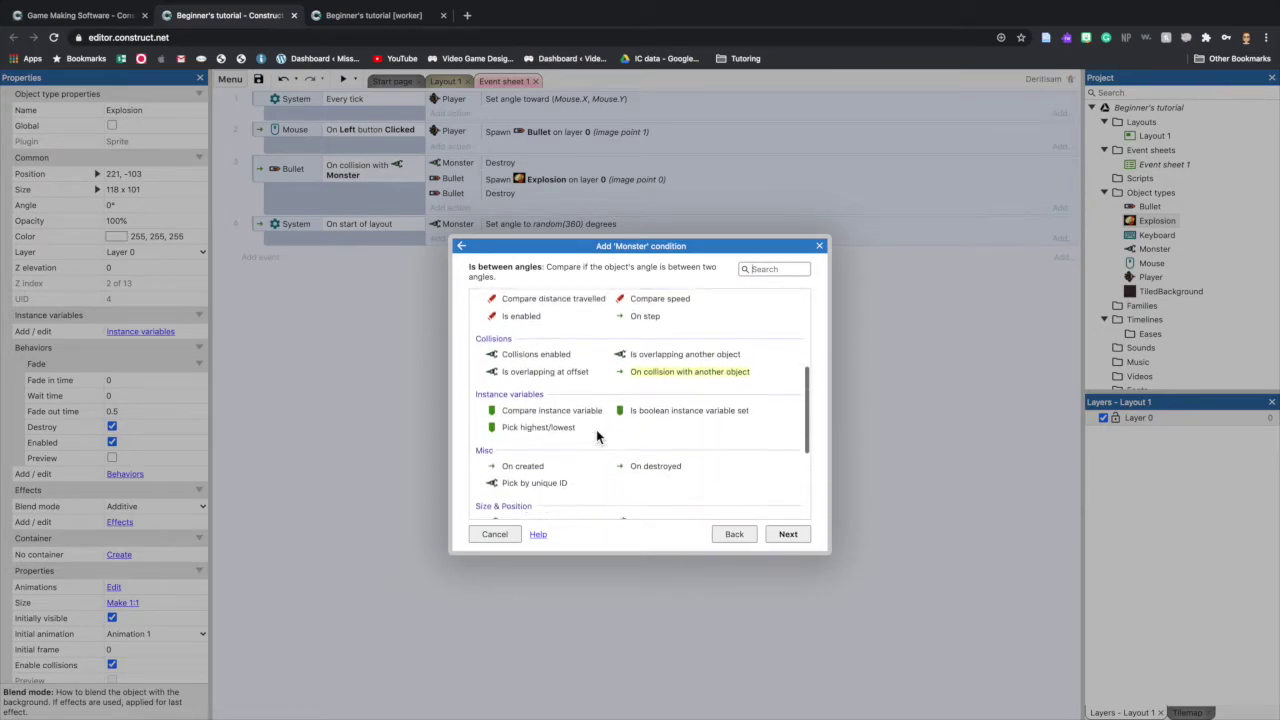
left_click(665, 393)
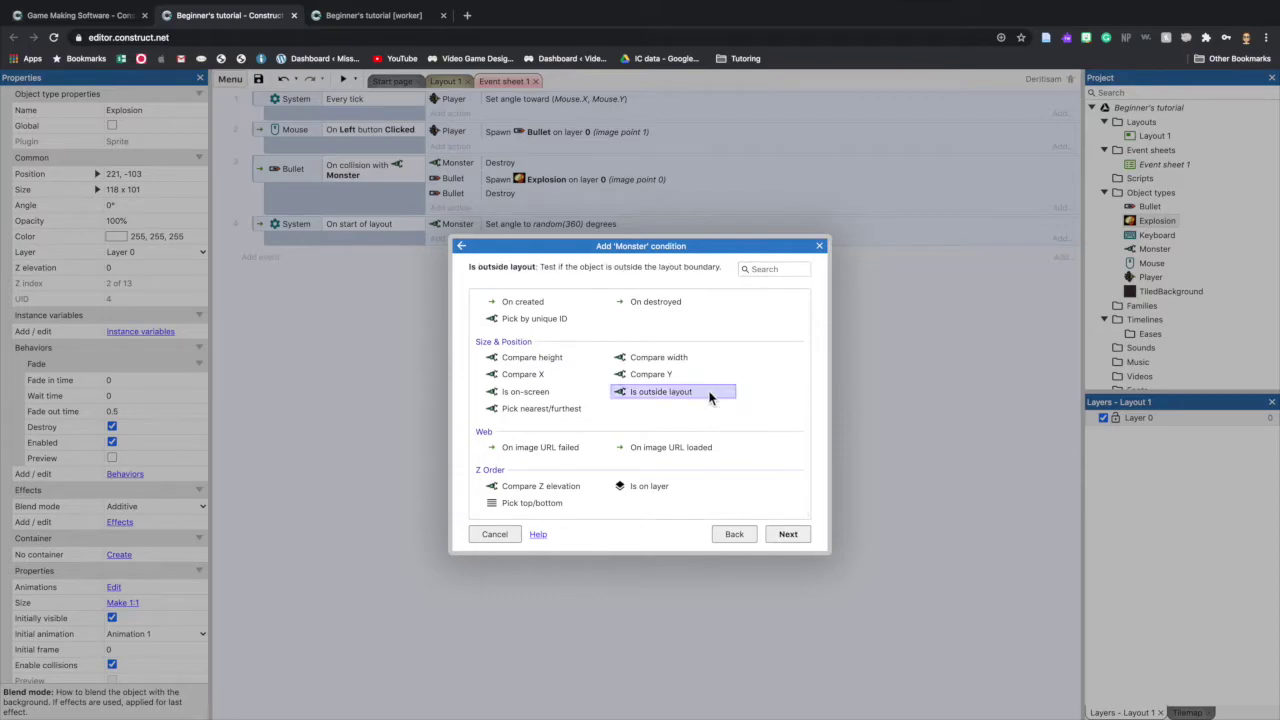
left_click(787, 535)
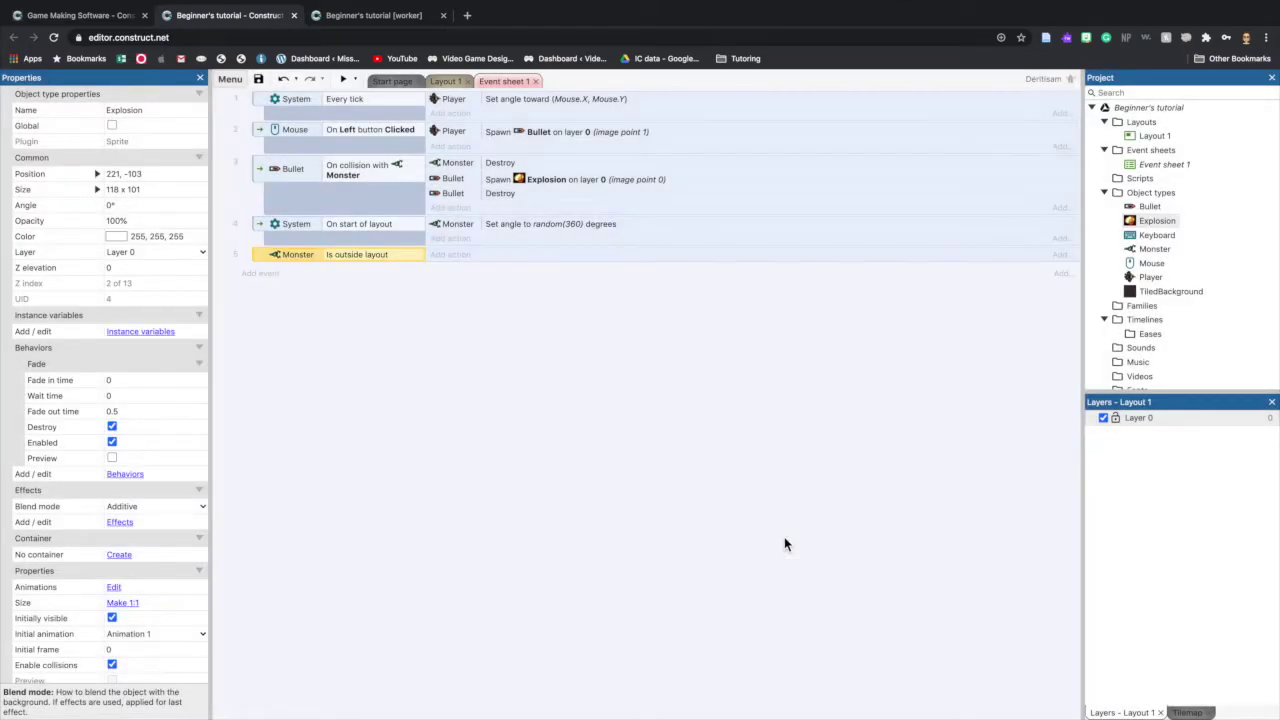
Add a Monster action Set angle toward position with X Player.X and Y Player.Y to the Is outside layout event.
left_click(450, 254)
left_click(671, 305)
left_click(788, 534)
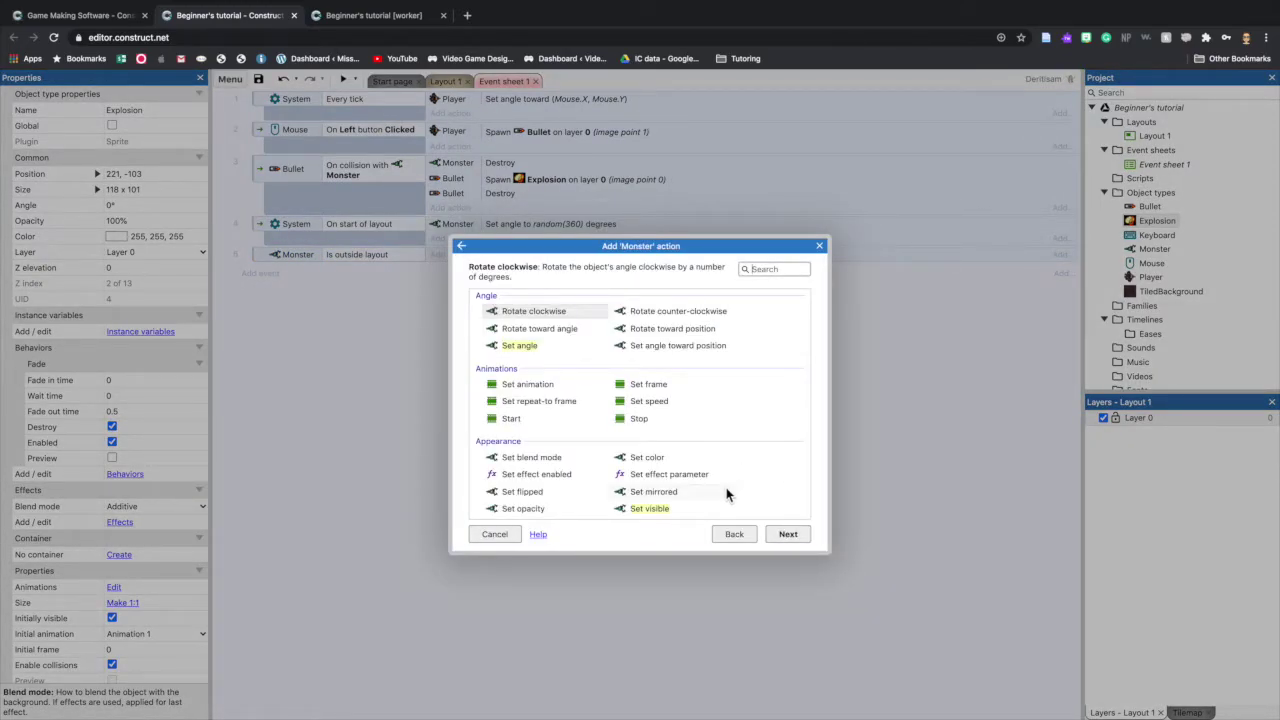
left_click(709, 347)
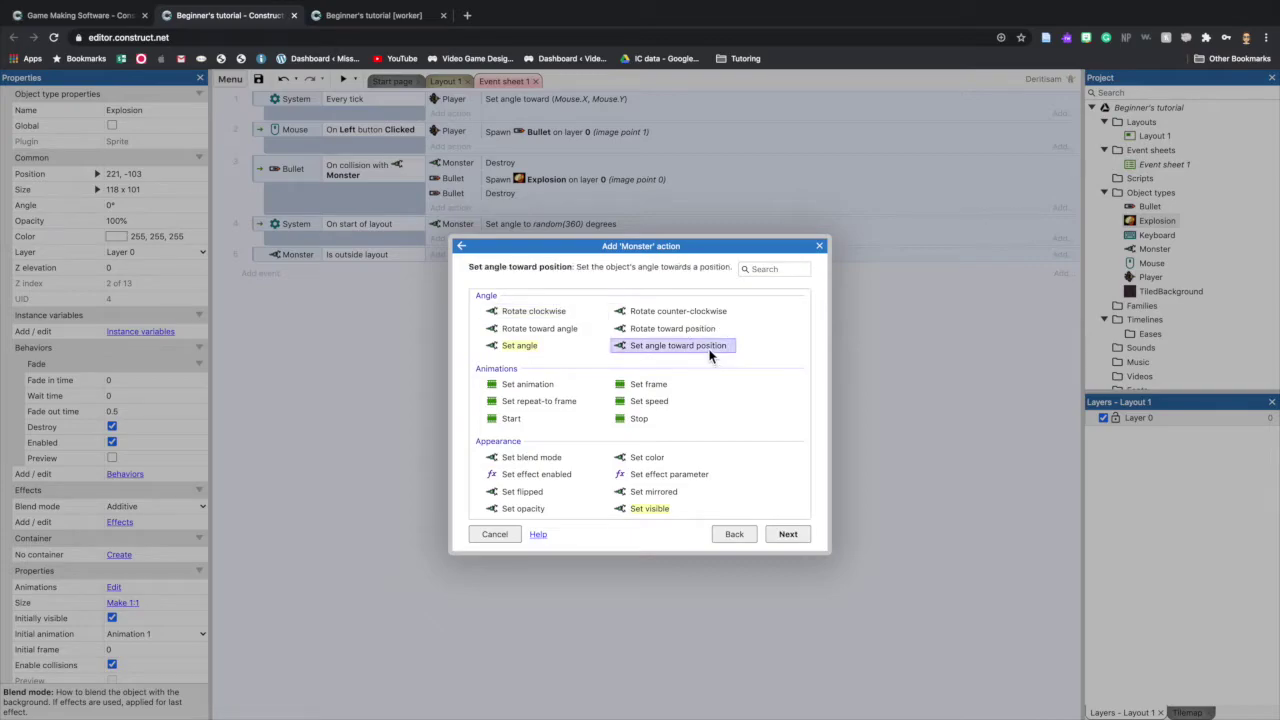
left_click(790, 537)
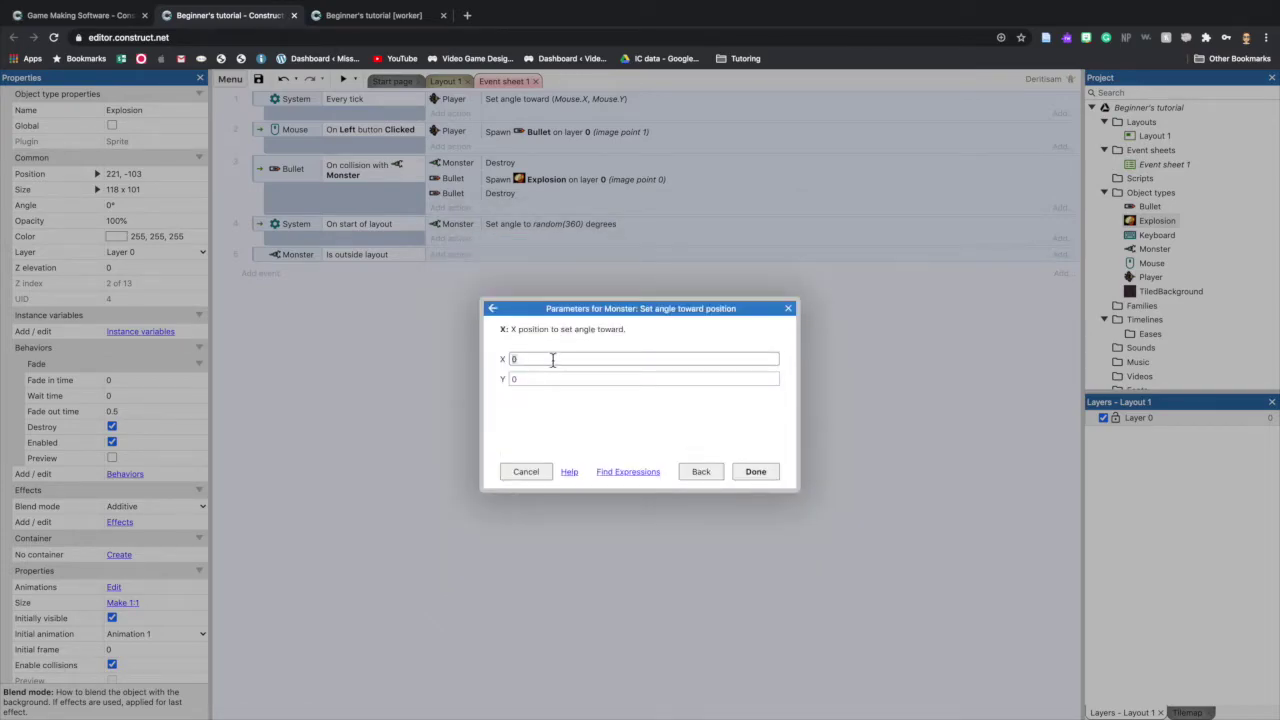
type("Player.X")
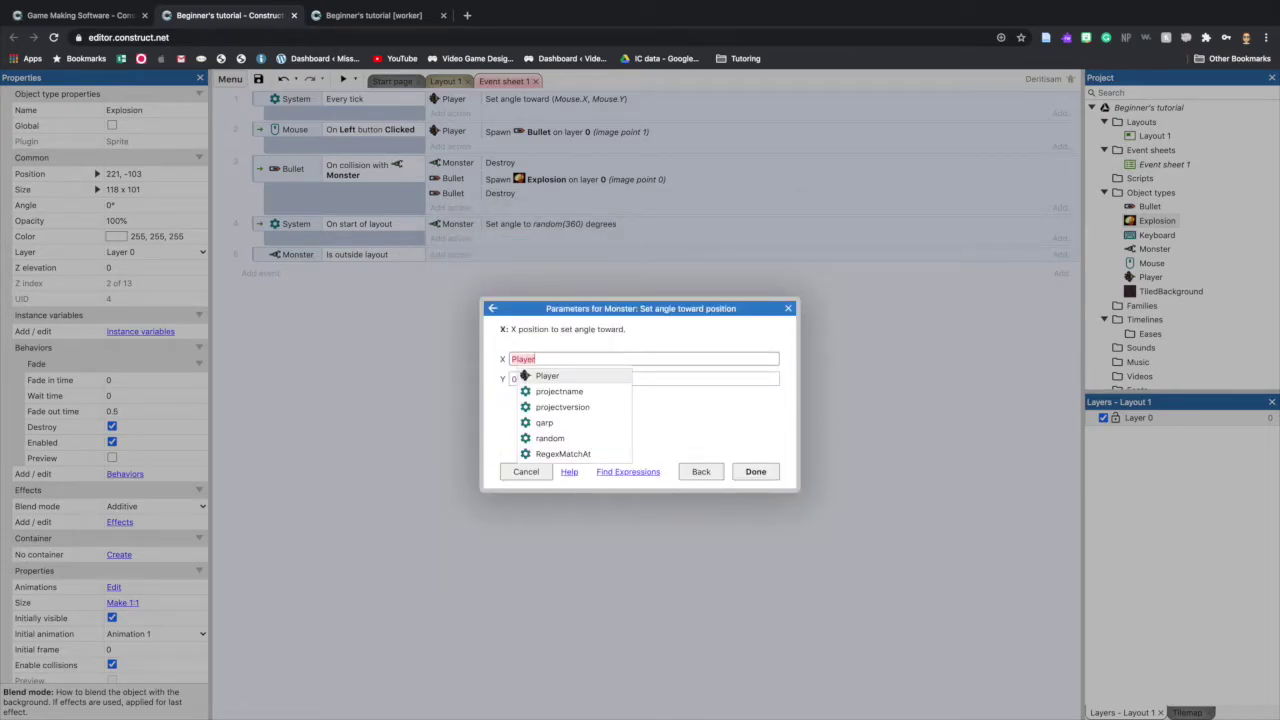
left_click(684, 384)
key("BackSpace")
type("Pl")
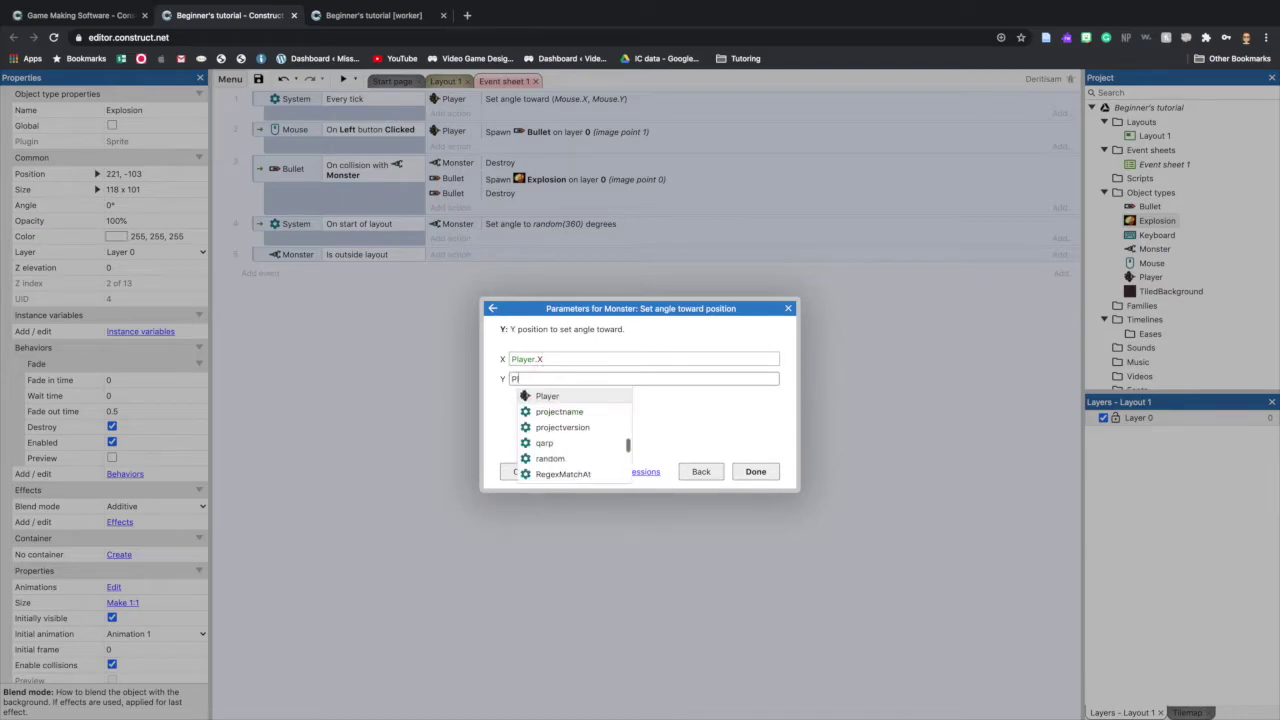
type("ayer.Y")
left_click(755, 472)
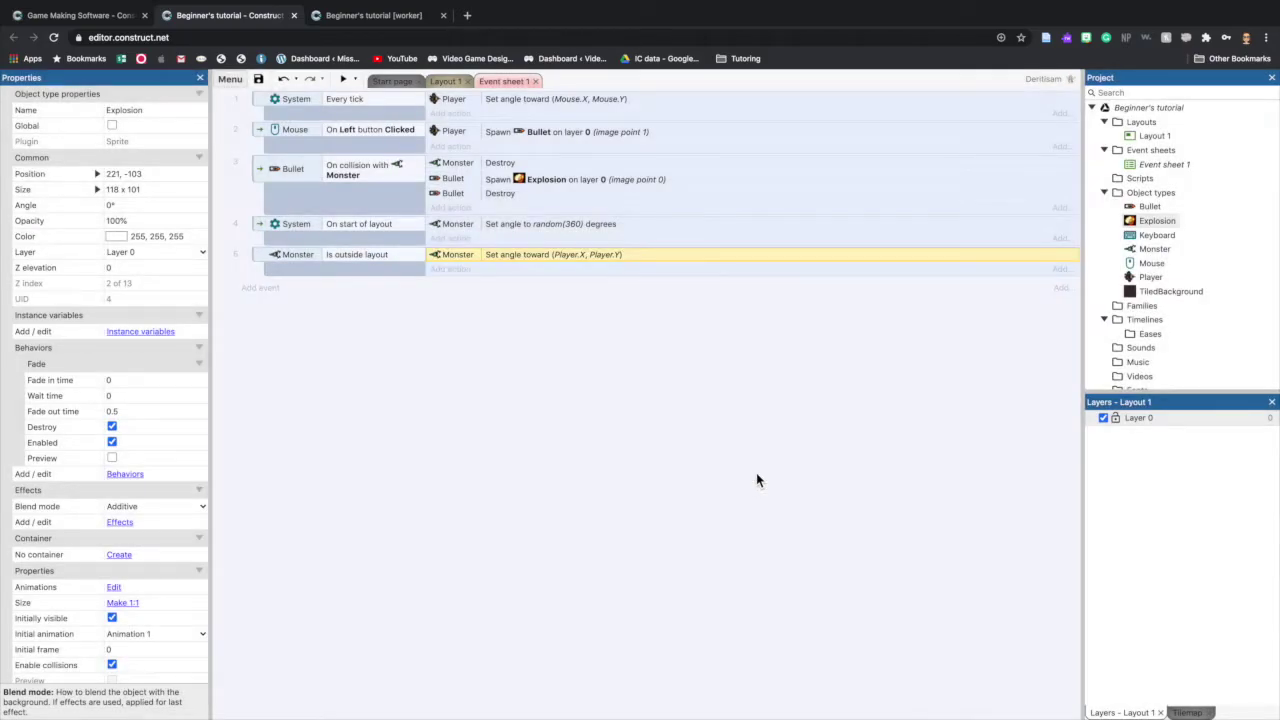
Preview the game, move the player around and shoot to check how the monsters turn back at the layout edges, and return to the editor.
left_click(343, 79)
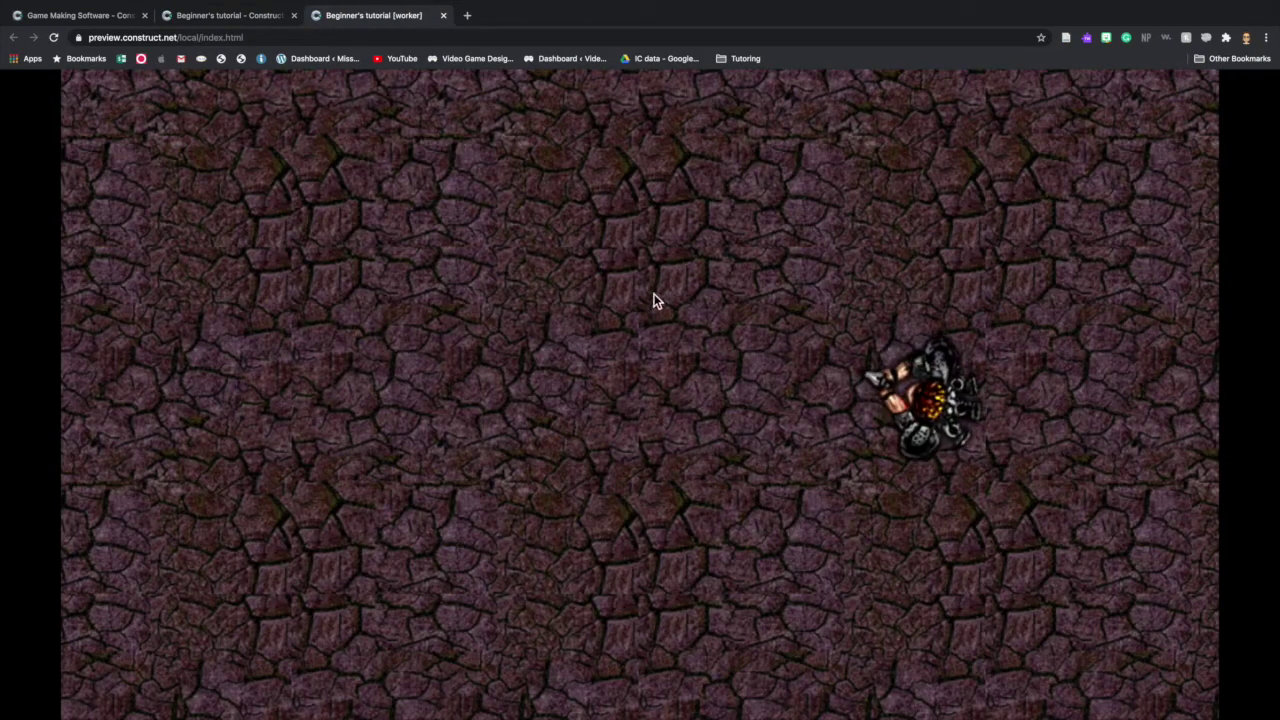
left_click(640, 394)
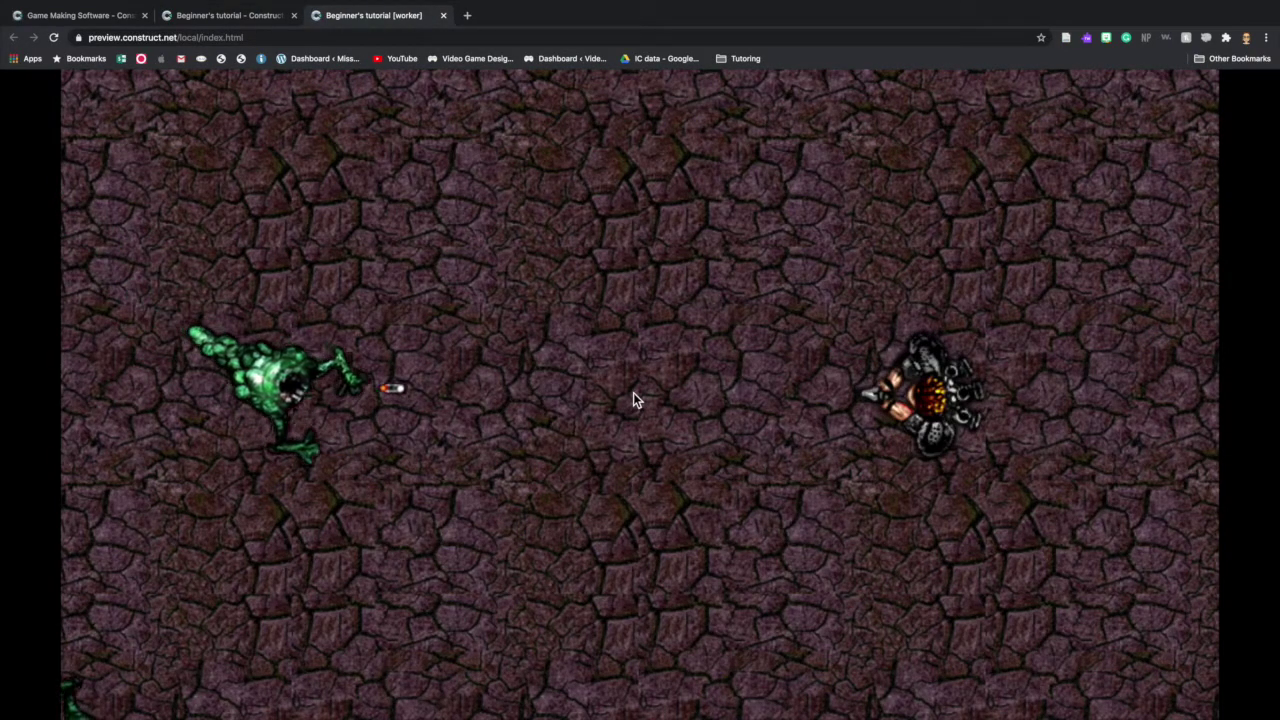
left_click(480, 345)
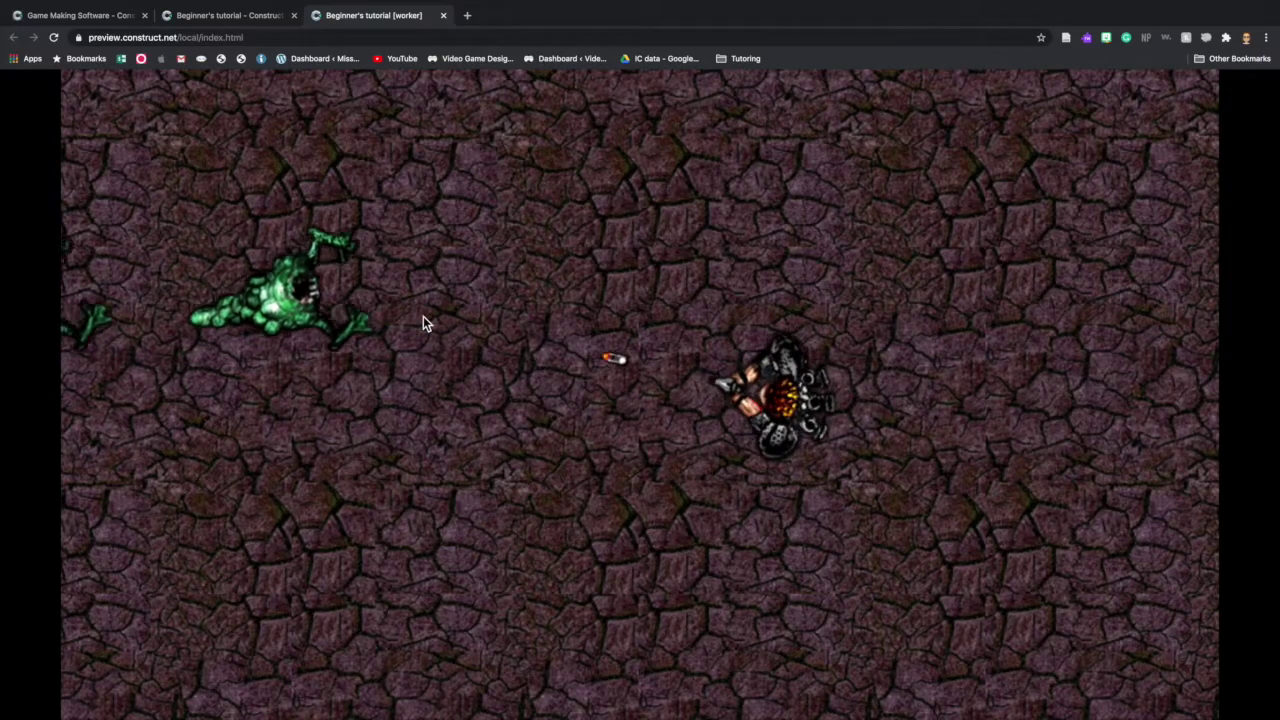
key("Up")
key("Down")
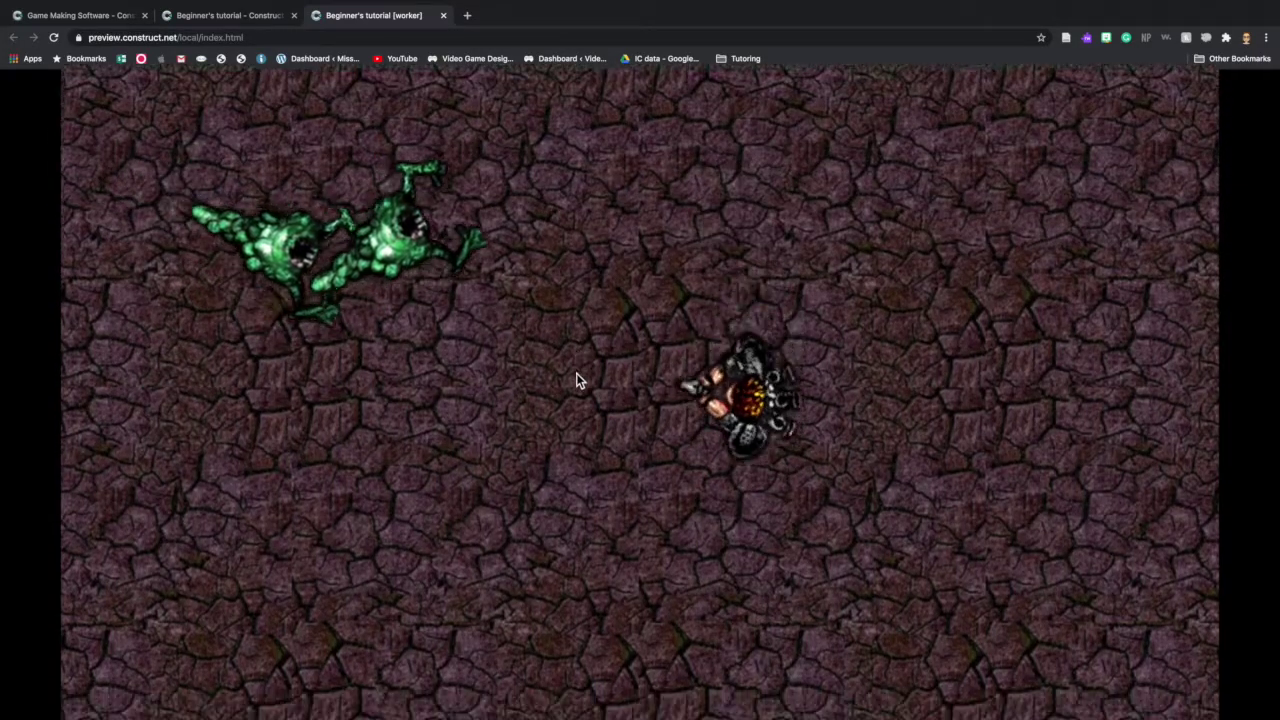
left_click(527, 230)
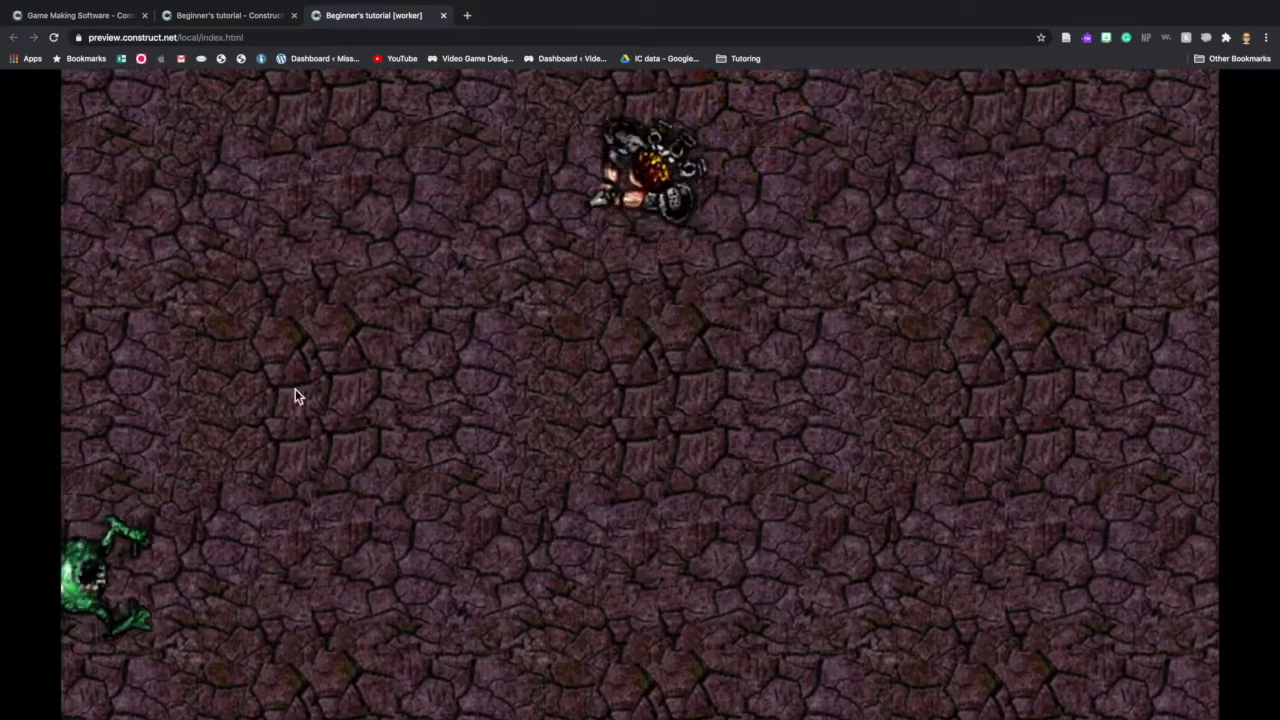
left_click(380, 486)
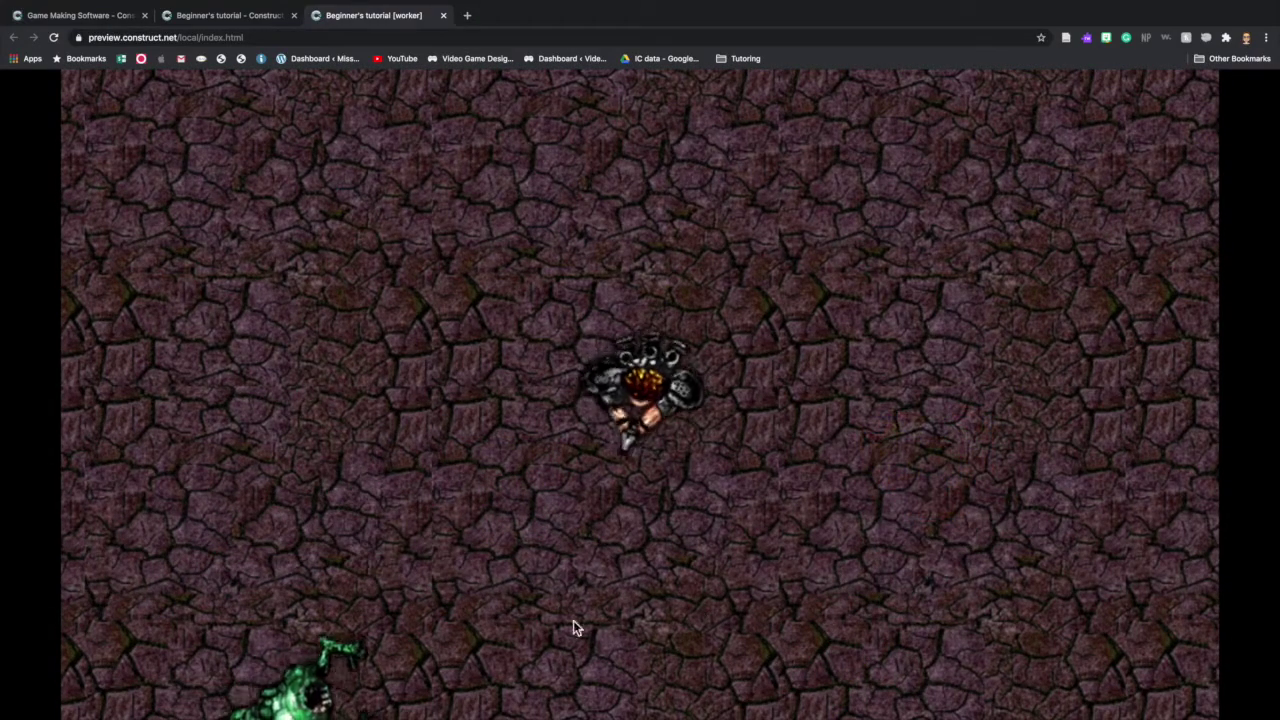
left_click(503, 570)
key("Left")
key("Up")
key("Down")
key("Right")
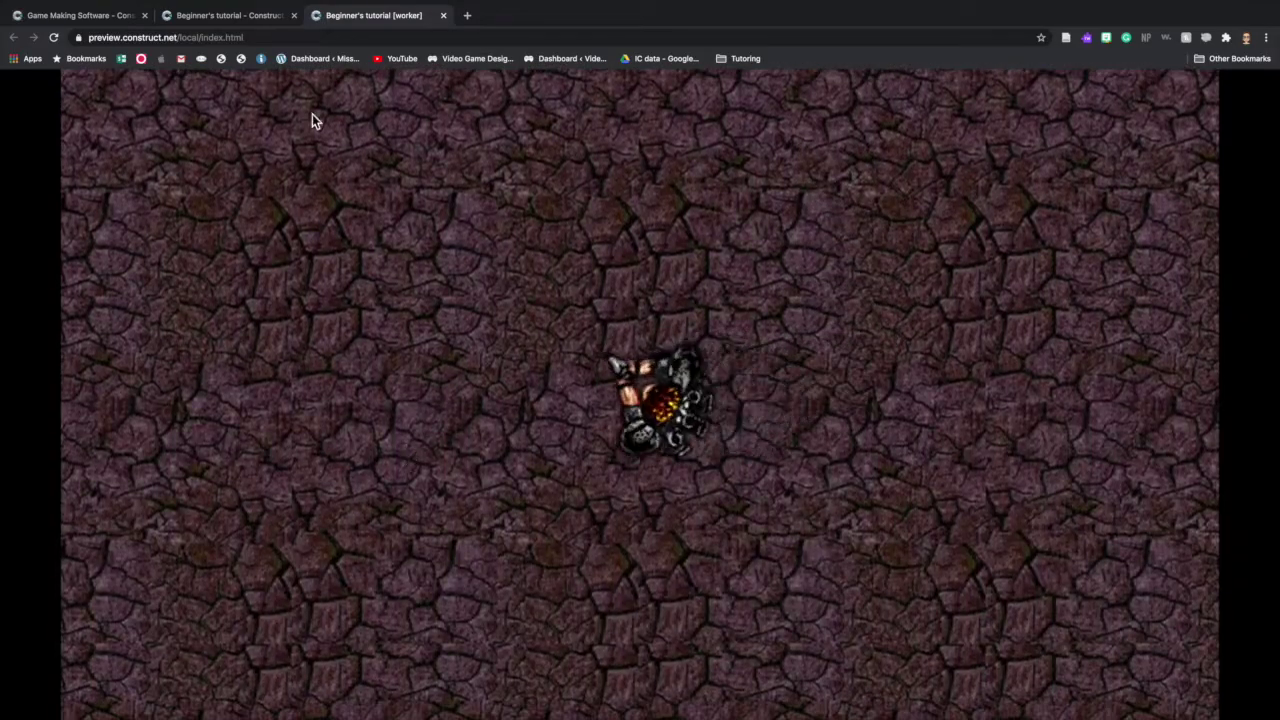
left_click(238, 16)
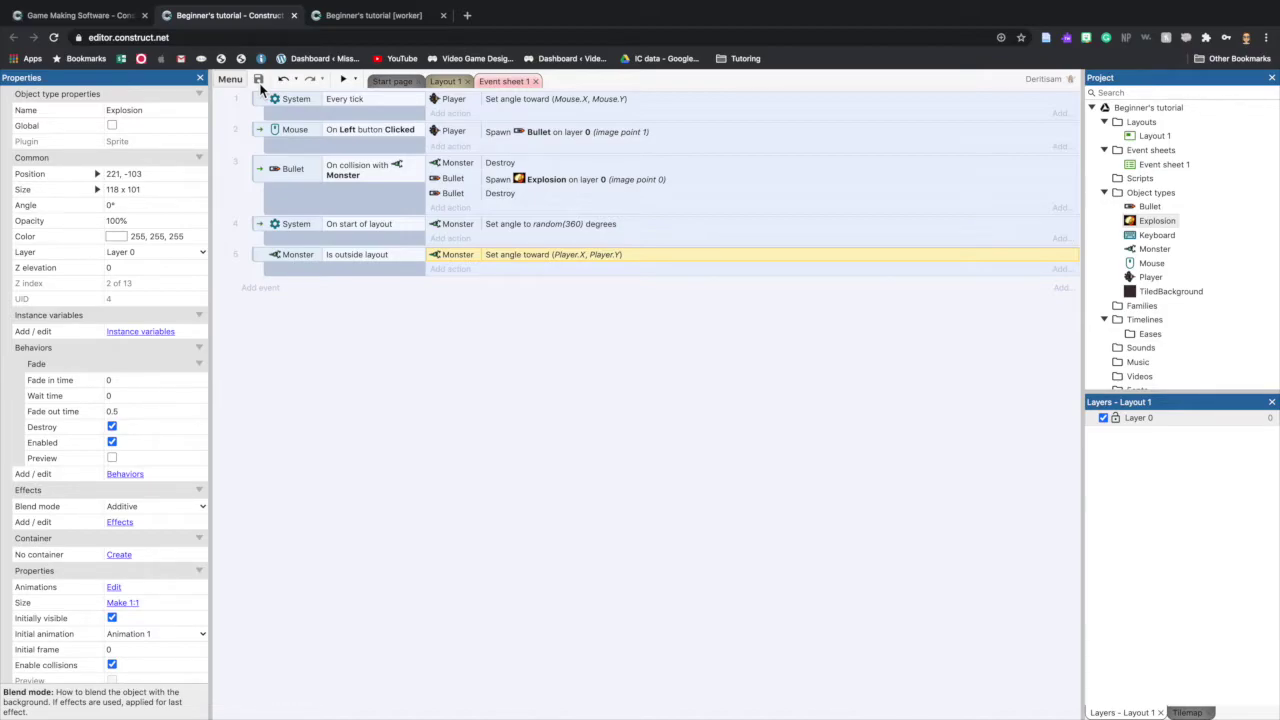
Add an instance variable named Health to the Monster, of type Number with an initial value of 5.
left_click(1156, 251)
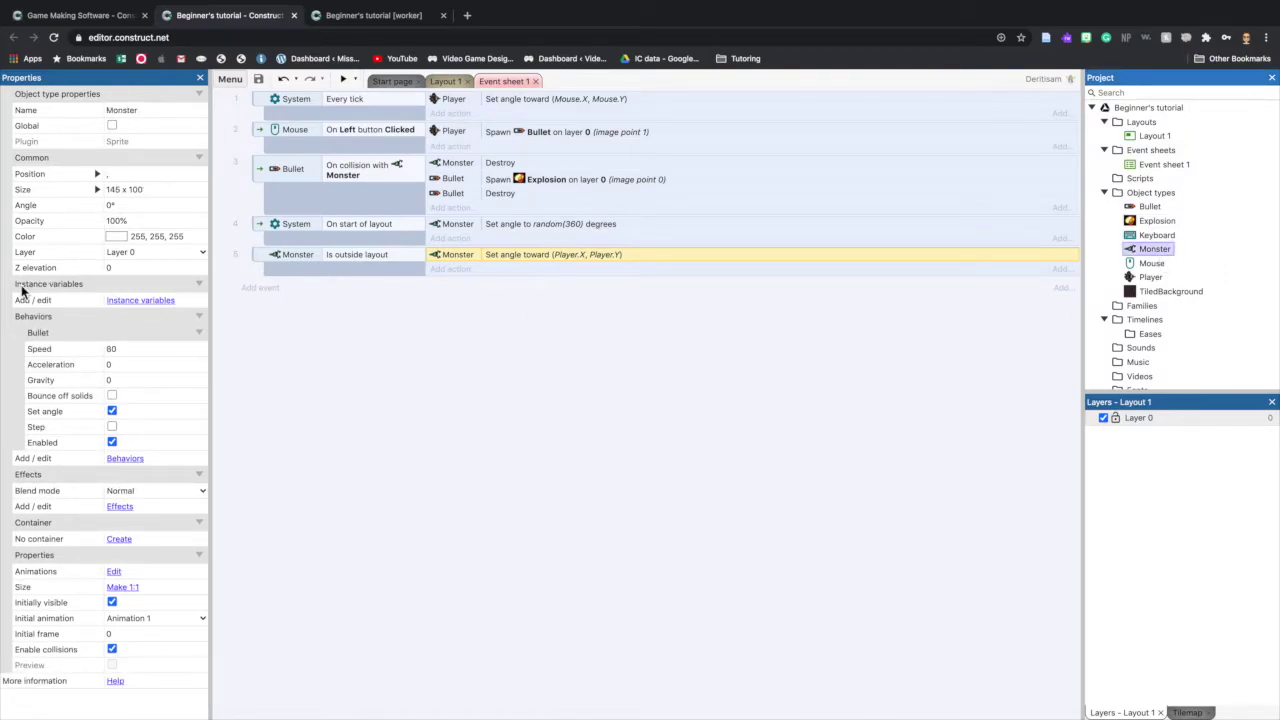
left_click(156, 302)
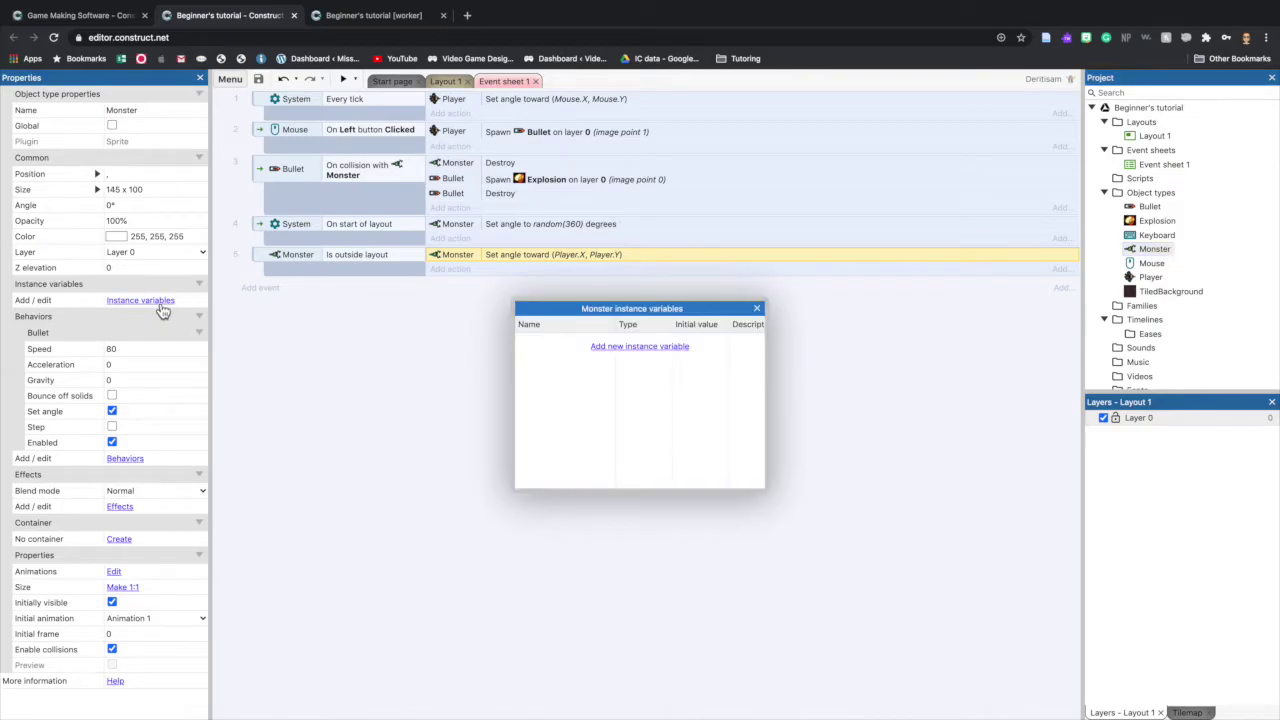
left_click(643, 348)
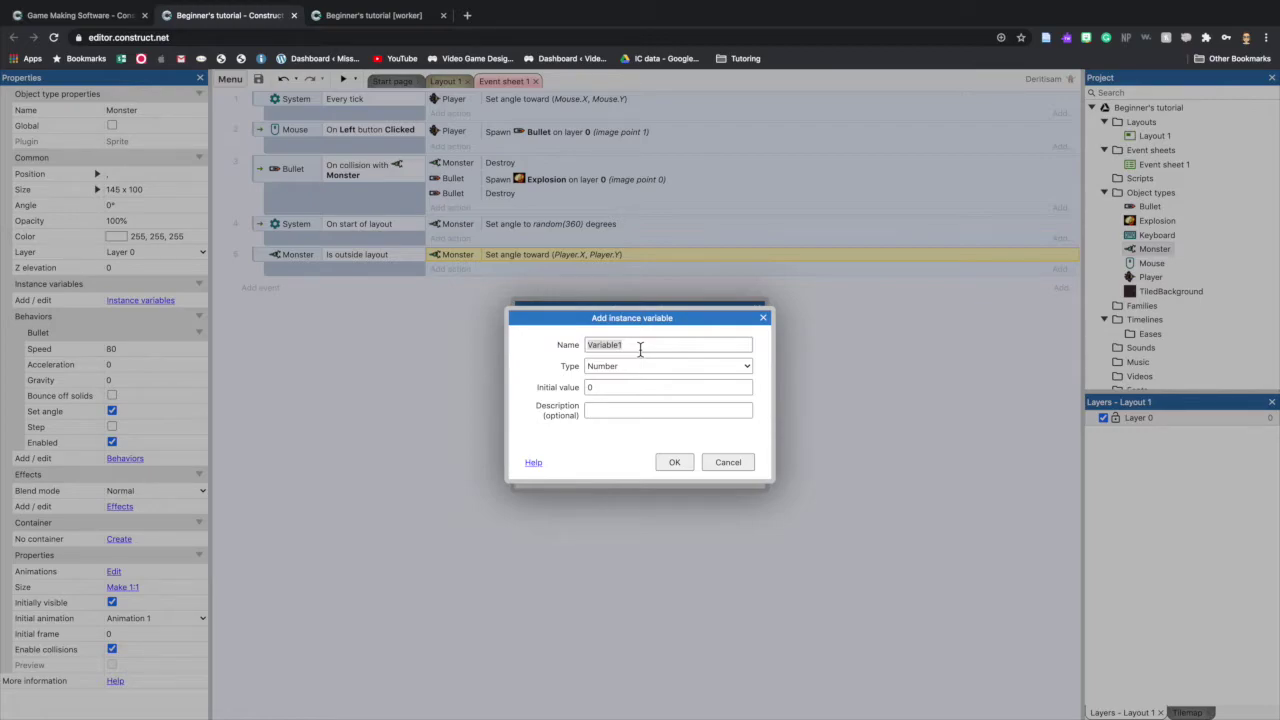
type("Health")
left_click(662, 366)
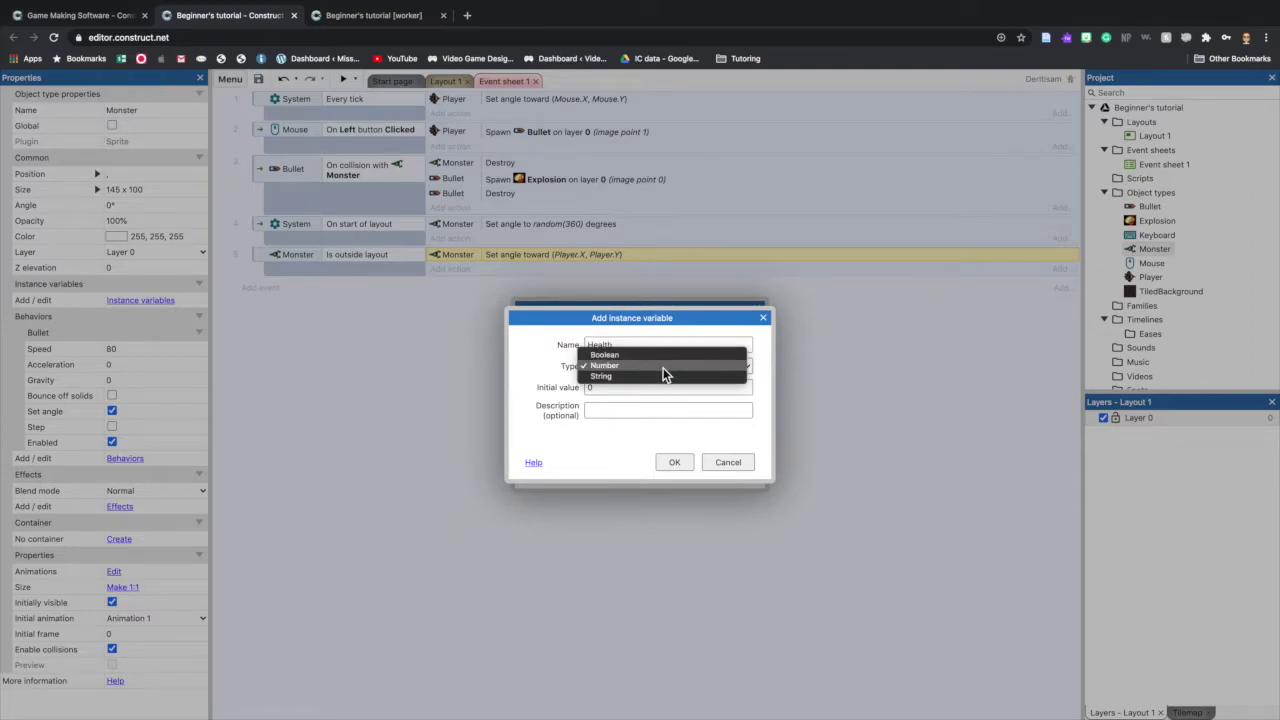
left_click(664, 365)
double_click(615, 387)
type("5")
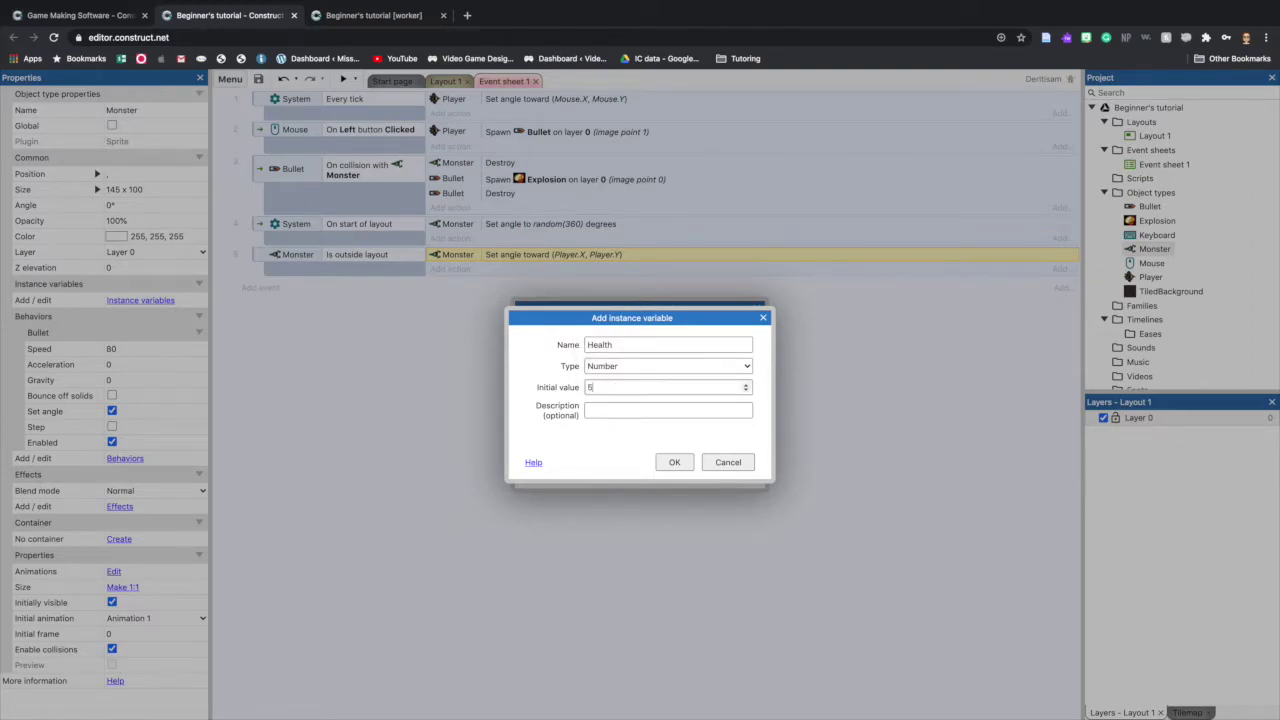
left_click(675, 462)
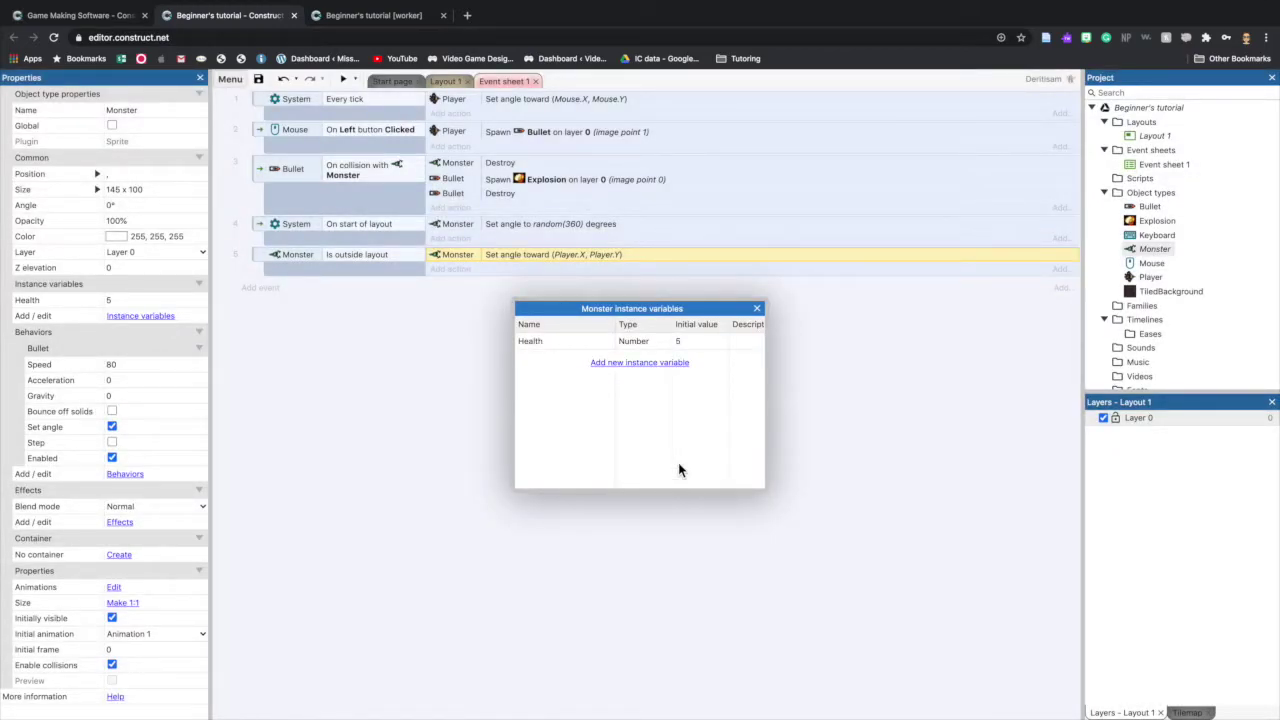
left_click(757, 308)
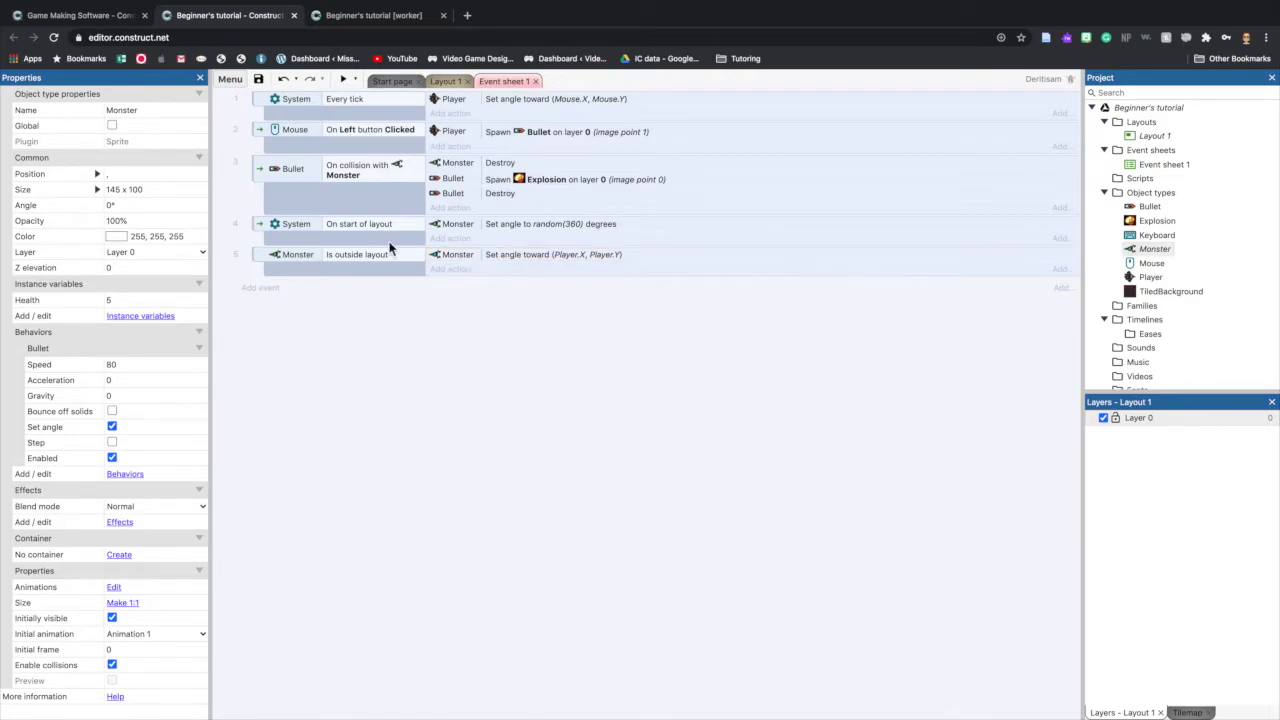
Preview the game with the Monster's Health variable in place, move and fire a few shots, and return to the editor.
left_click(343, 79)
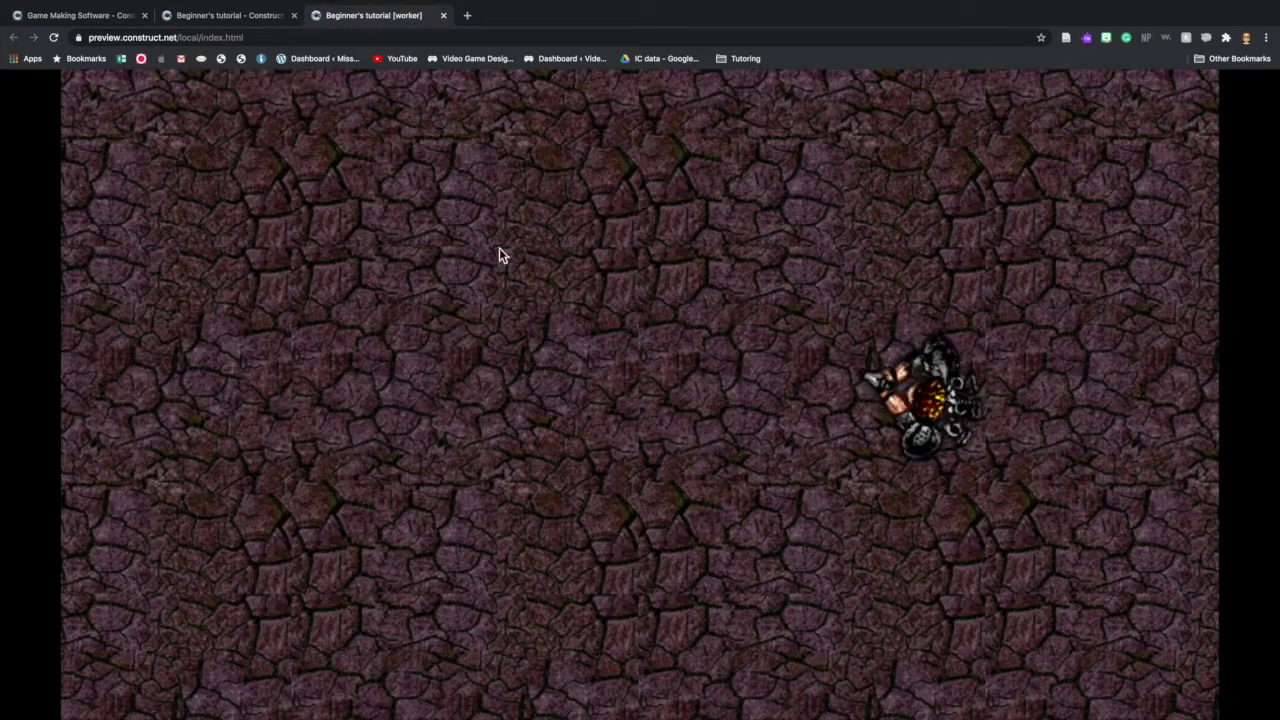
key("Left")
key("Up")
key("Down")
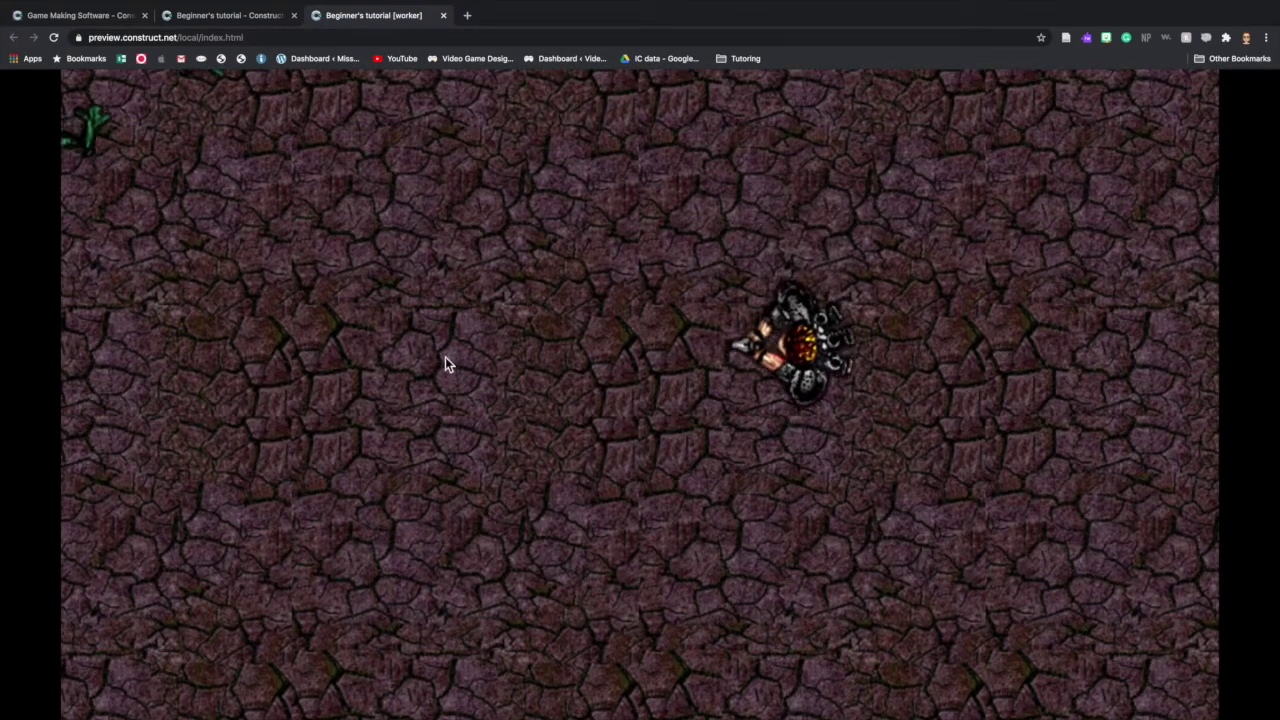
key("Up")
left_click(520, 150)
left_click(302, 146)
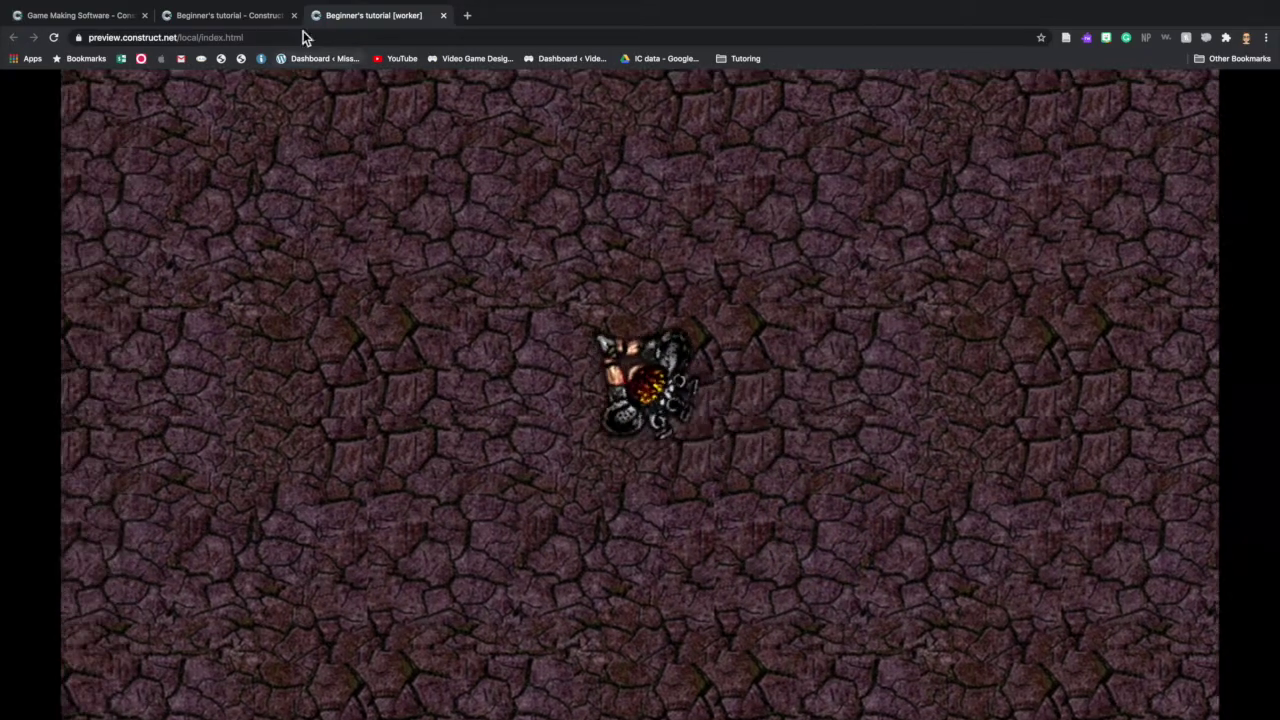
left_click(245, 16)
Replace the Monster Destroy action in the Bullet collision event with a Monster Subtract from action taking 1 from Health.
left_click(1154, 249)
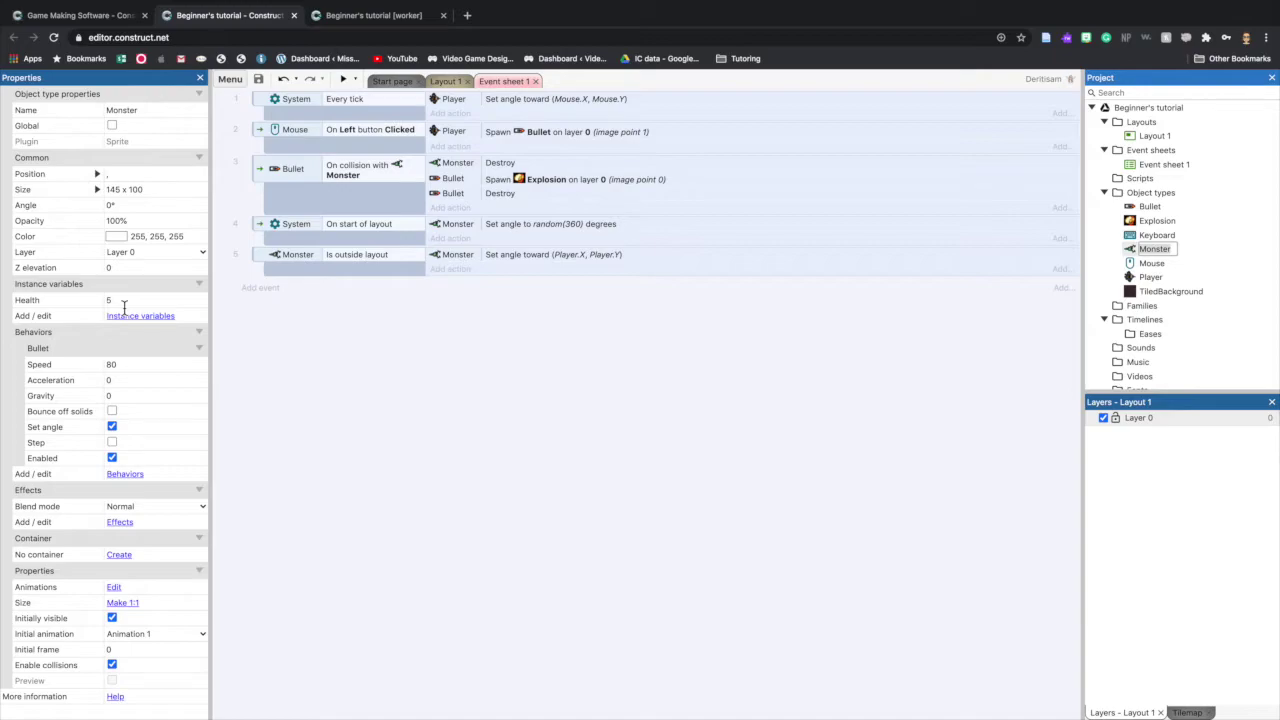
left_click(541, 164)
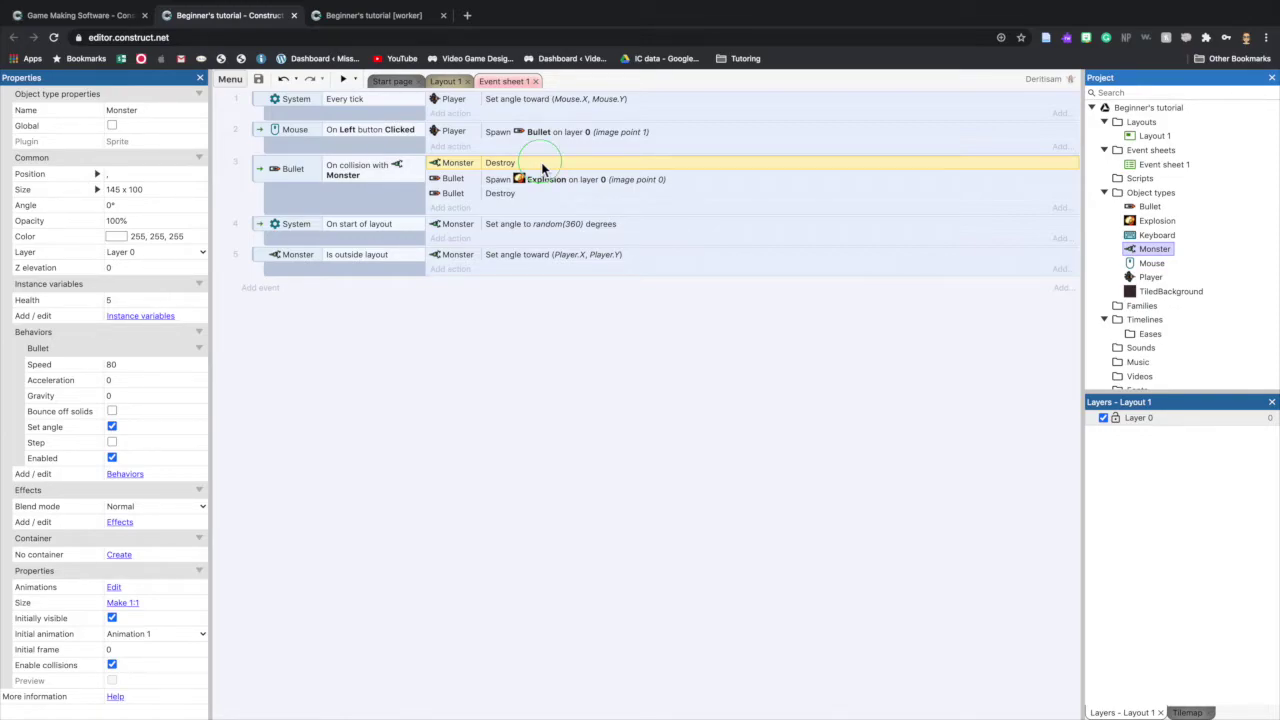
right_click(541, 166)
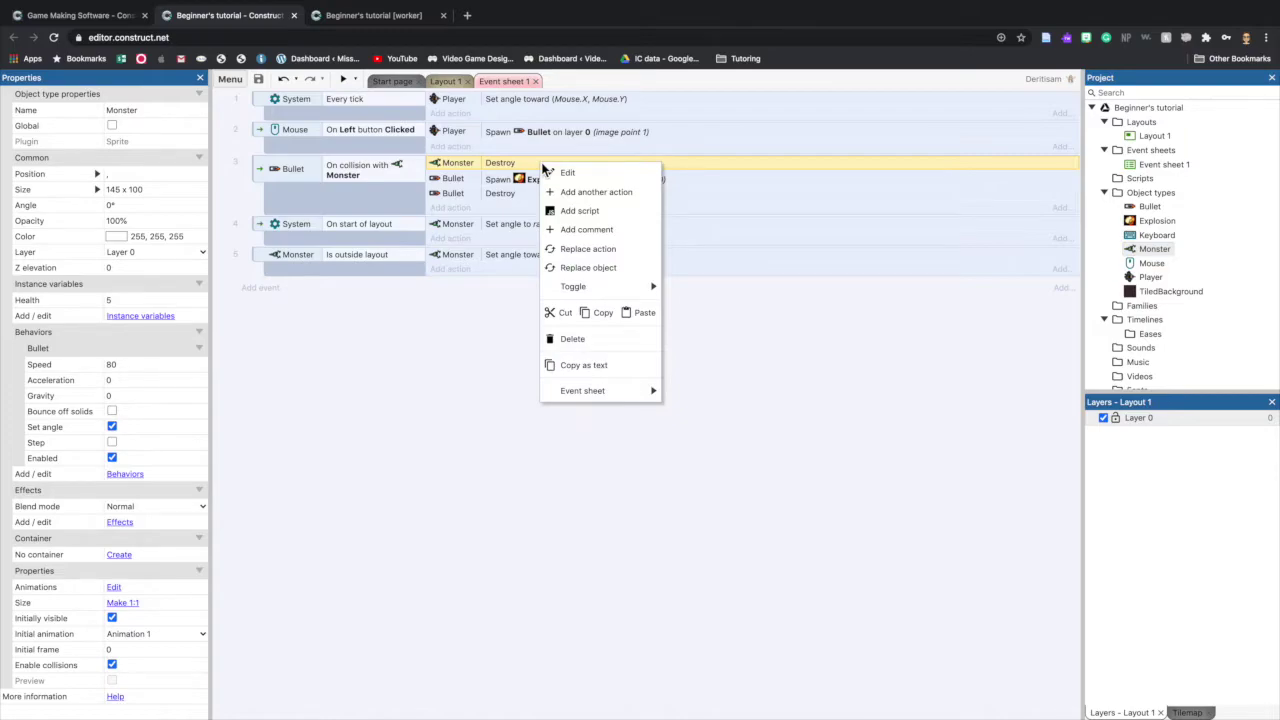
left_click(609, 251)
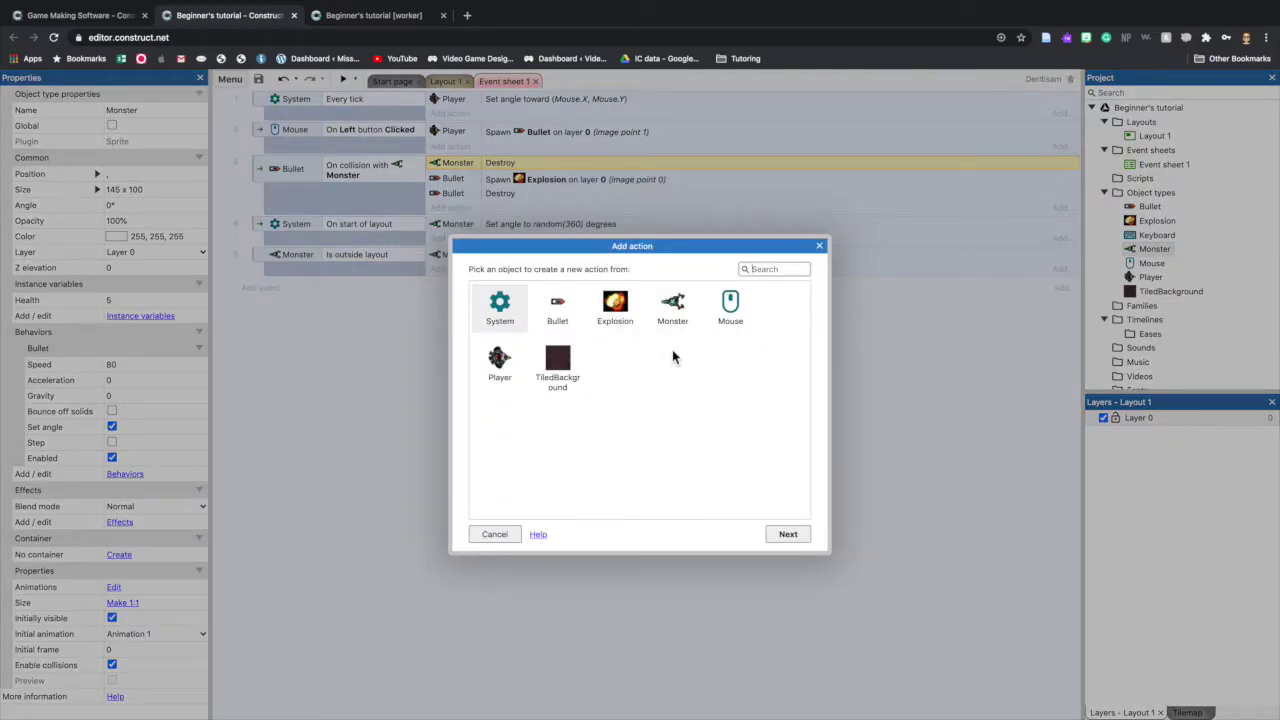
left_click(665, 308)
left_click(788, 534)
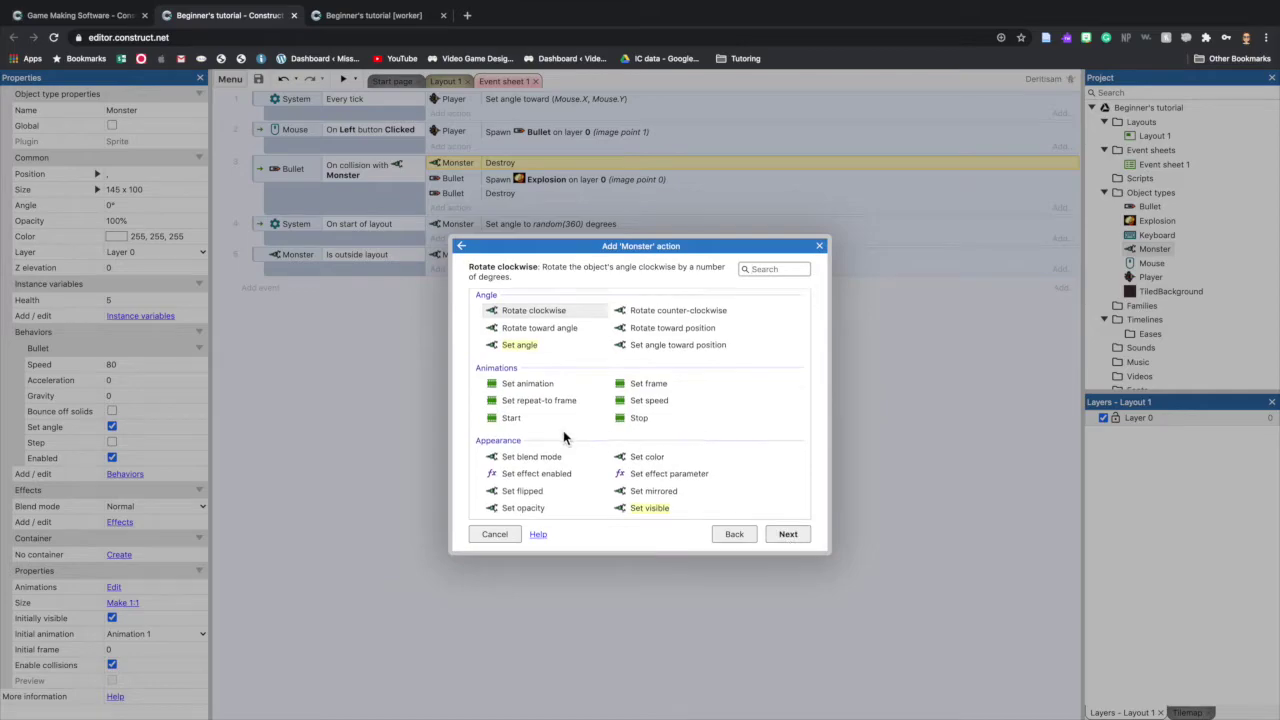
scroll(575, 440, "down", 5)
scroll(591, 445, "down", 5)
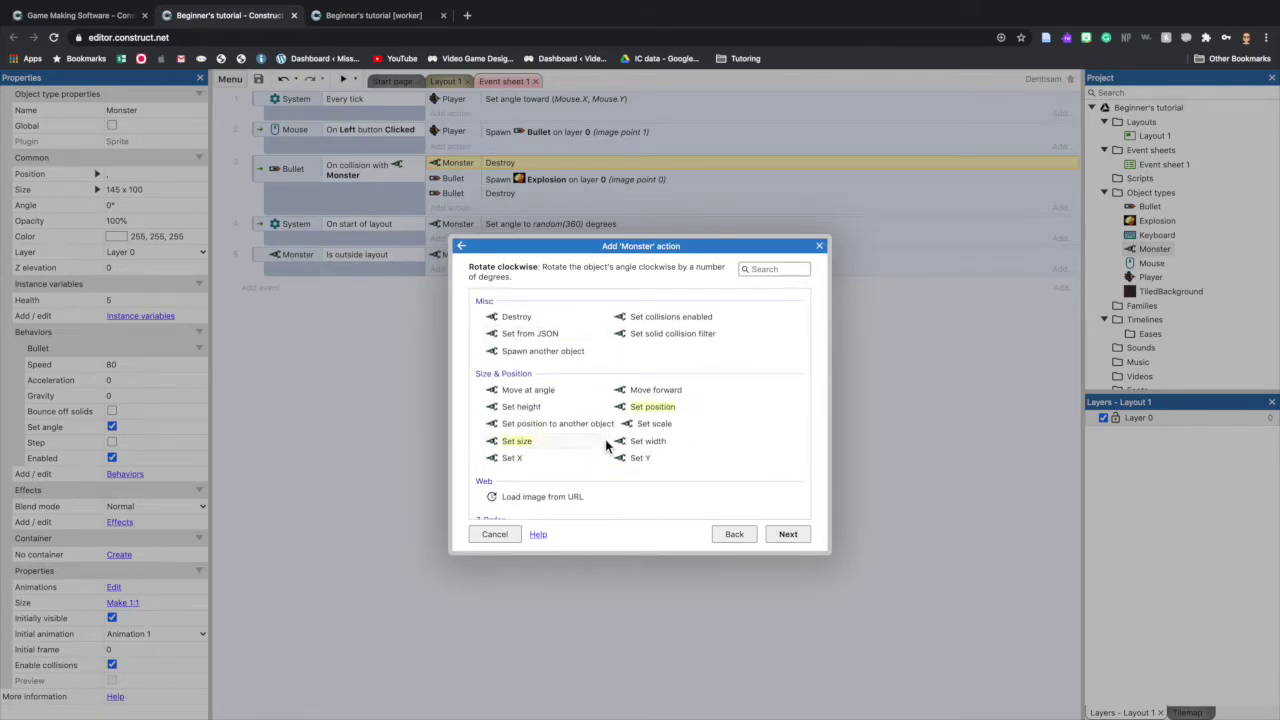
scroll(605, 439, "down", 1)
scroll(605, 439, "up", 1)
scroll(605, 441, "up", 8)
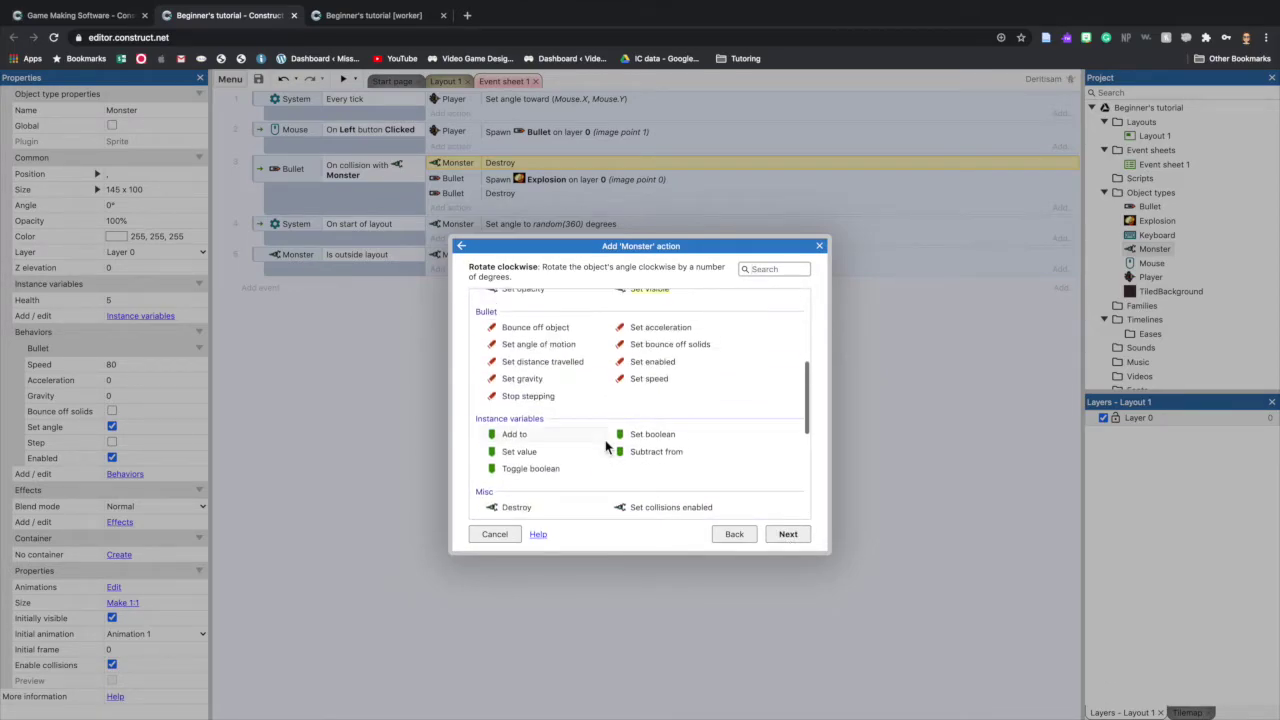
scroll(605, 446, "up", 3)
scroll(605, 446, "down", 3)
scroll(605, 446, "down", 3)
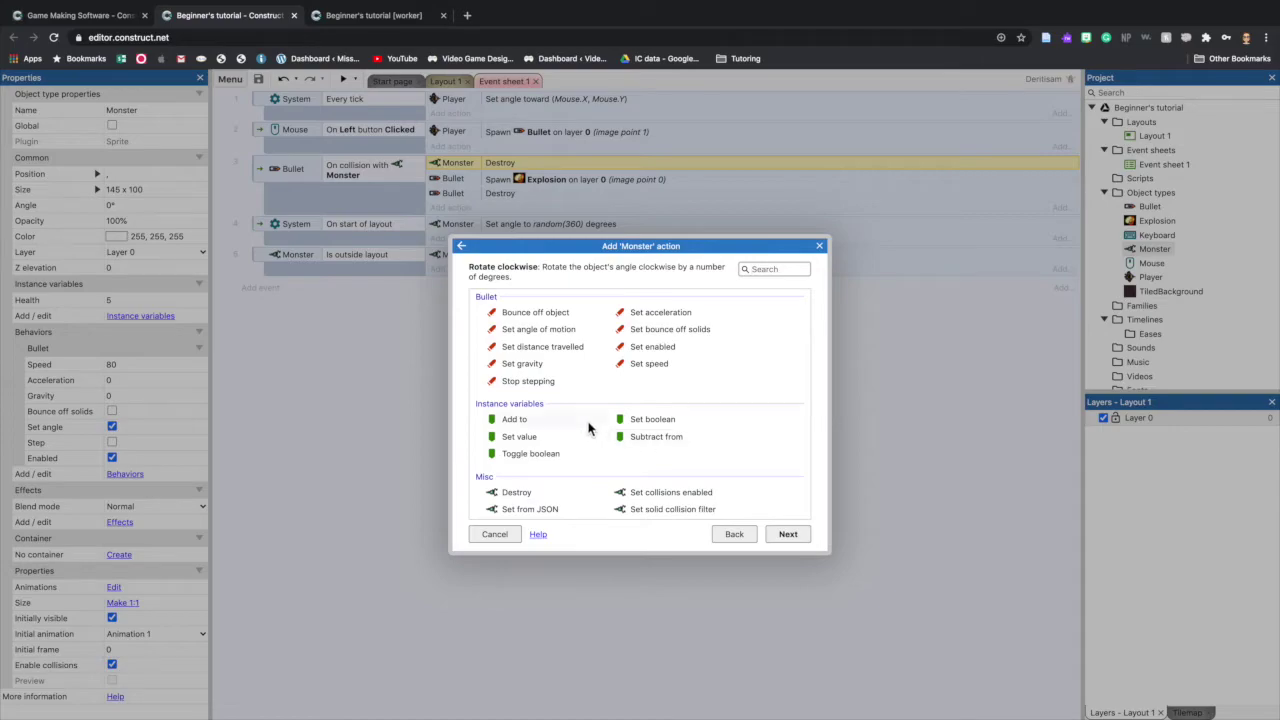
left_click(660, 438)
left_click(799, 536)
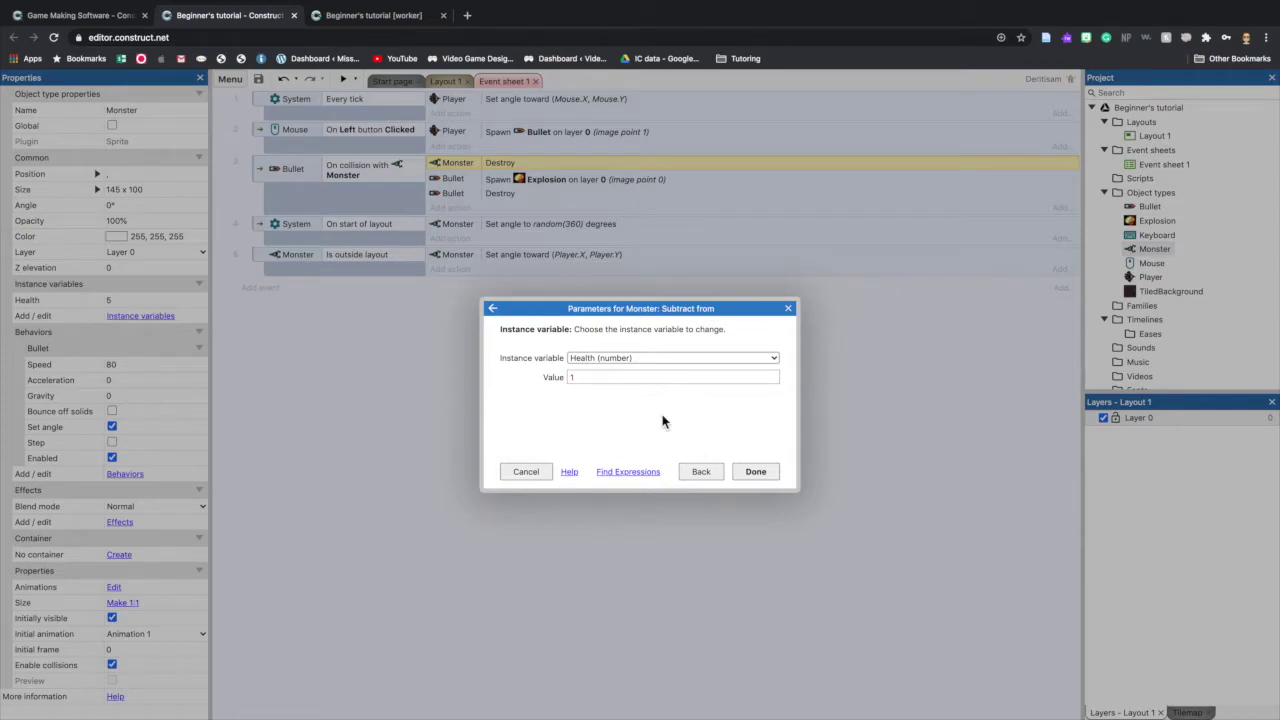
left_click(766, 474)
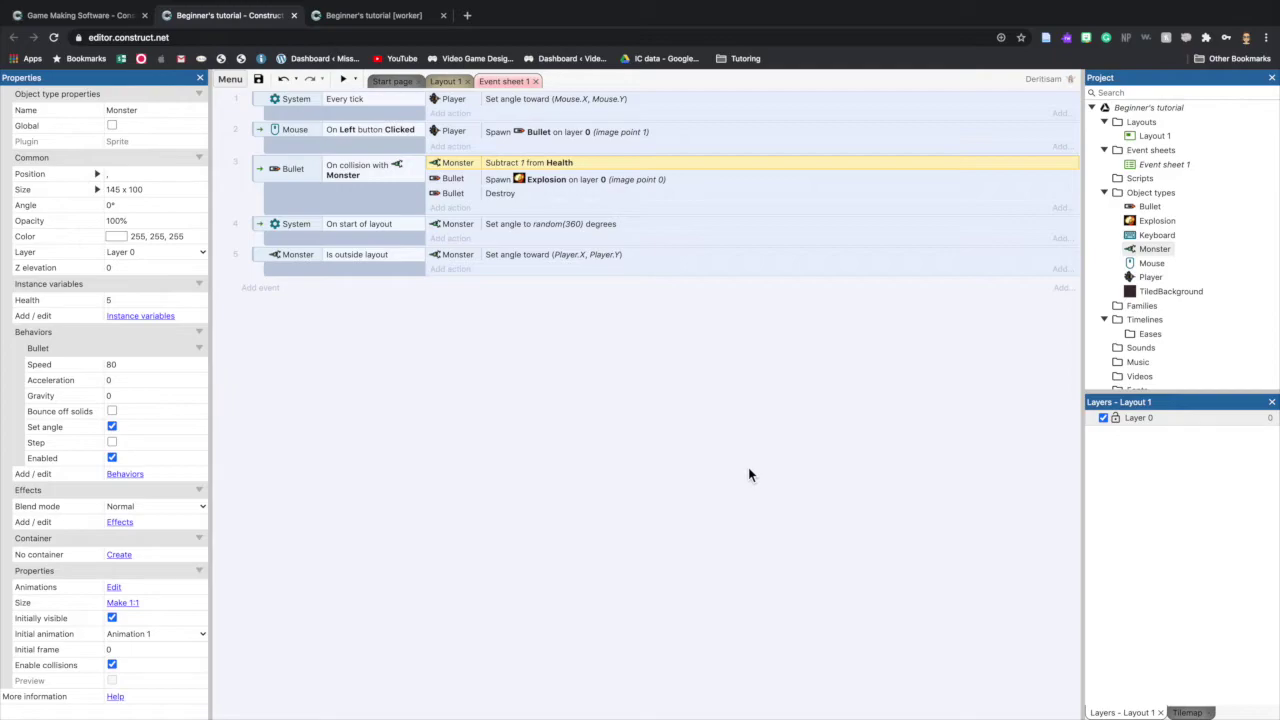
Preview the game, move the player and shoot monsters to check how they react to bullet hits, and return to the editor.
left_click(392, 16)
left_click(61, 42)
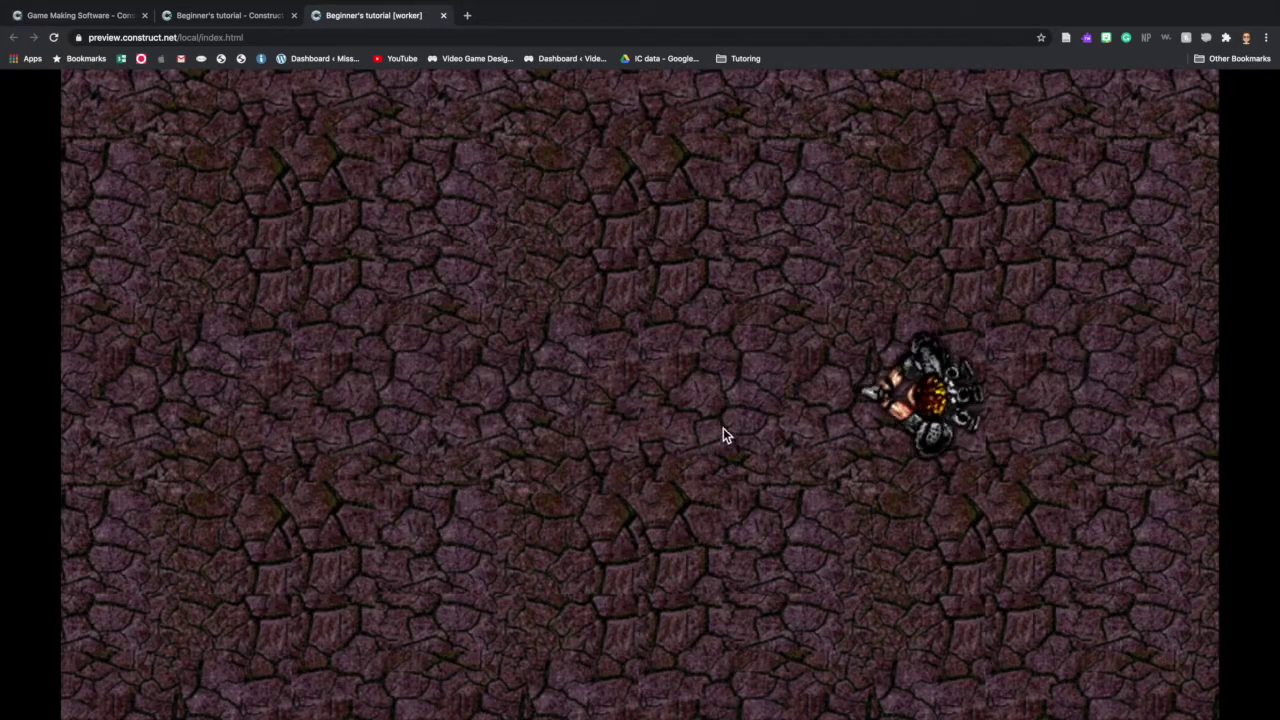
key("Up")
left_click(514, 131)
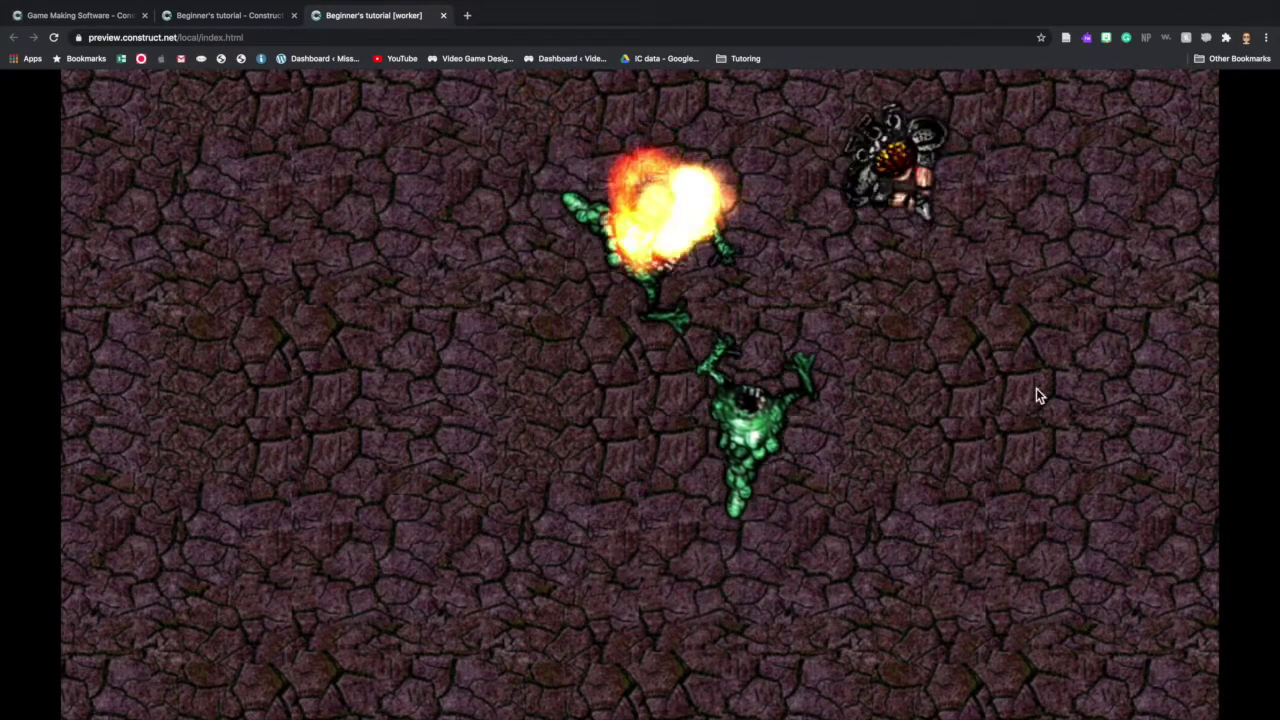
left_click(749, 239)
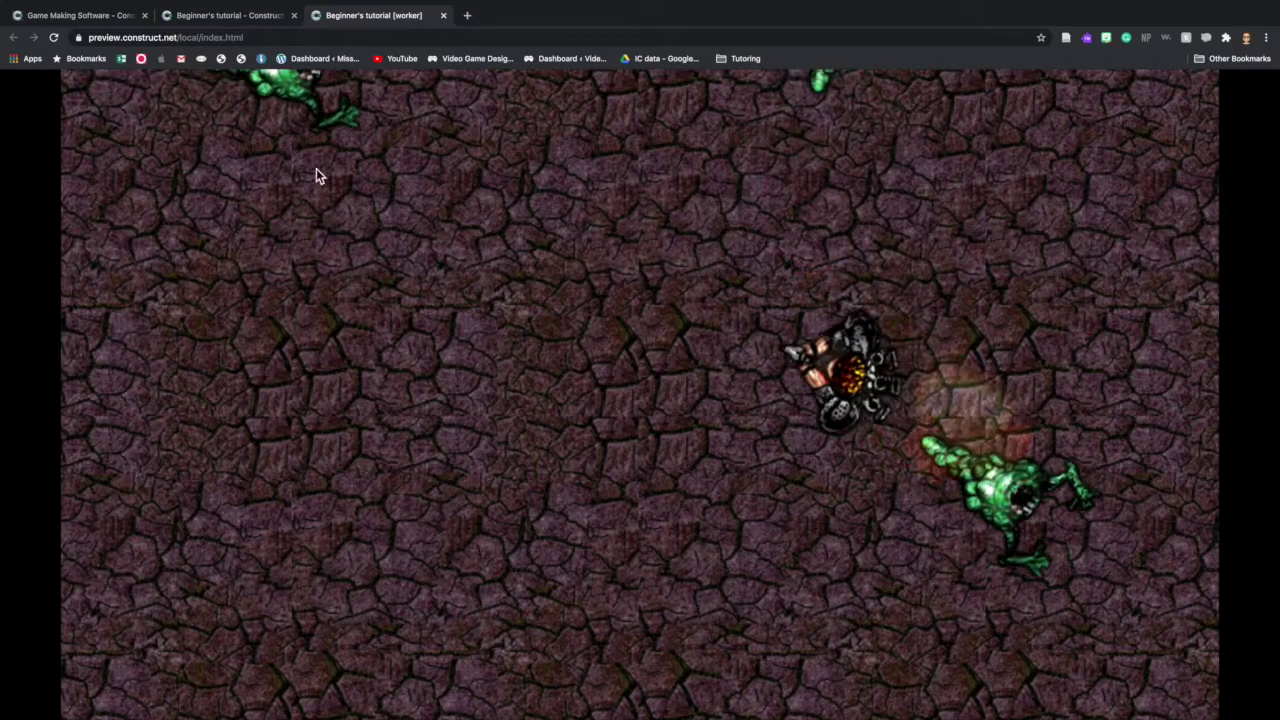
key("ctrl+shift+Tab")
Save the project and add an event with the Monster condition Compare instance variable, Health Equal to 0.
left_click(258, 79)
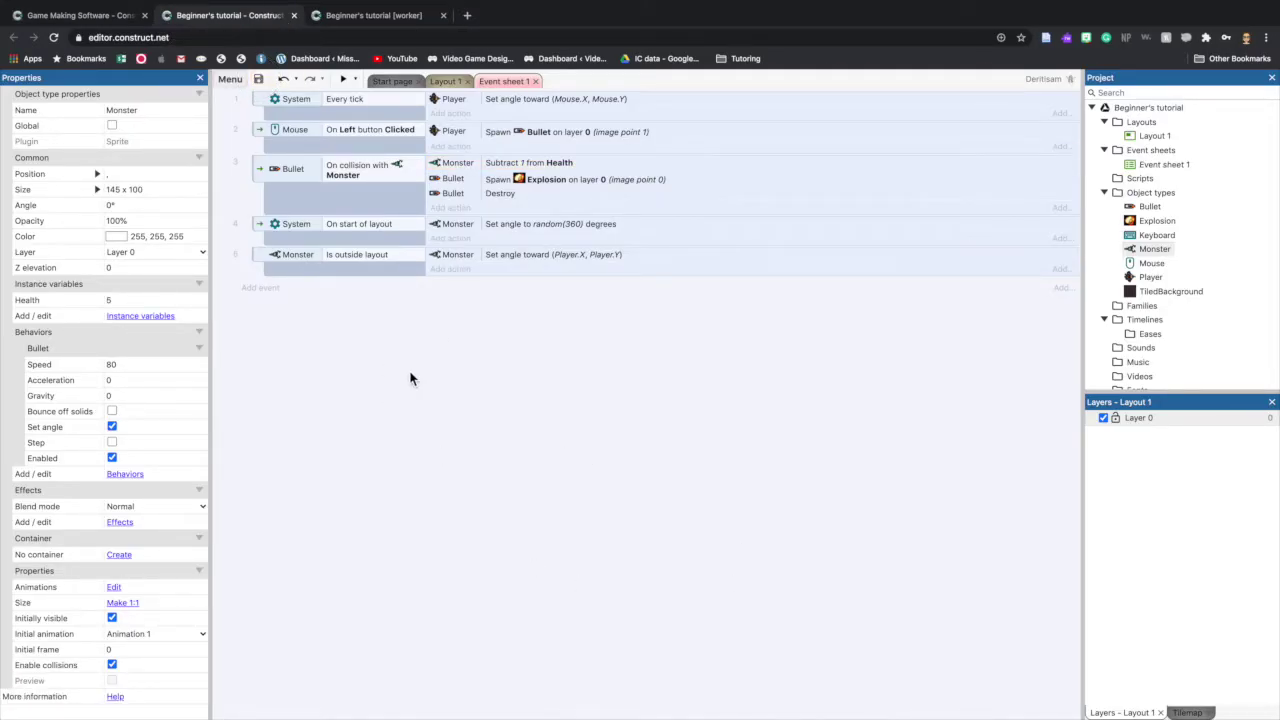
double_click(476, 404)
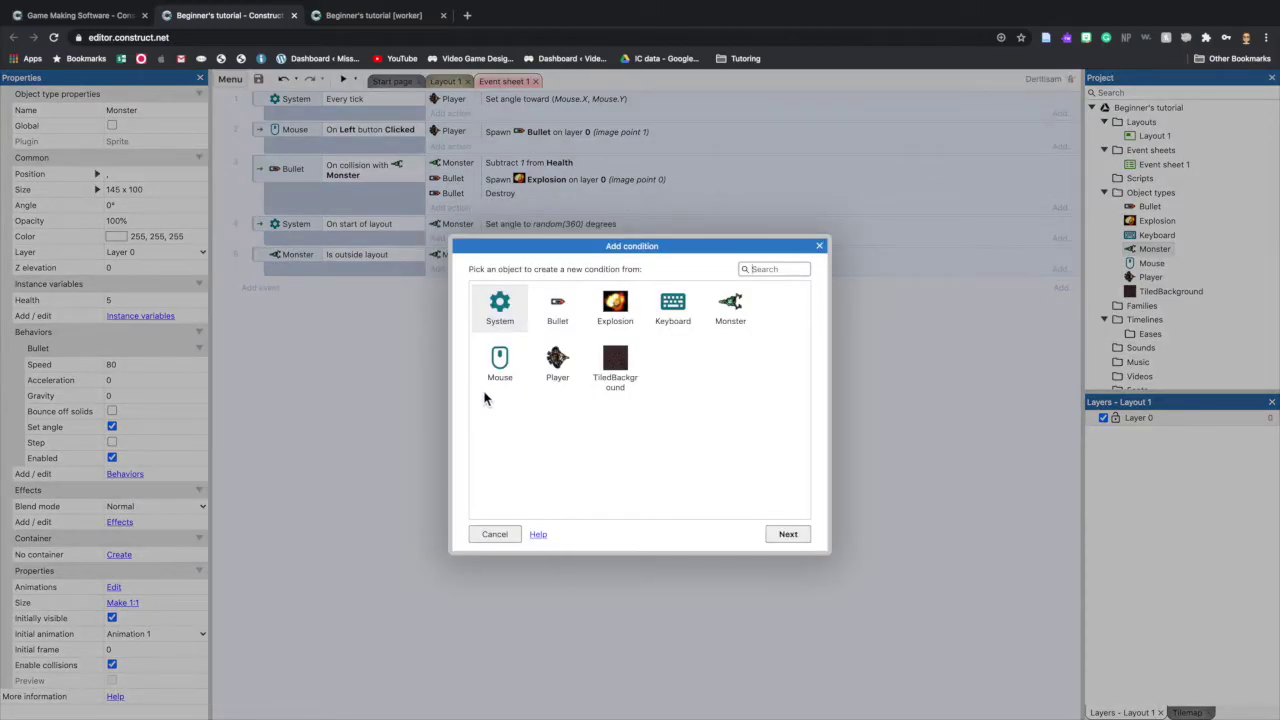
left_click(722, 314)
left_click(792, 540)
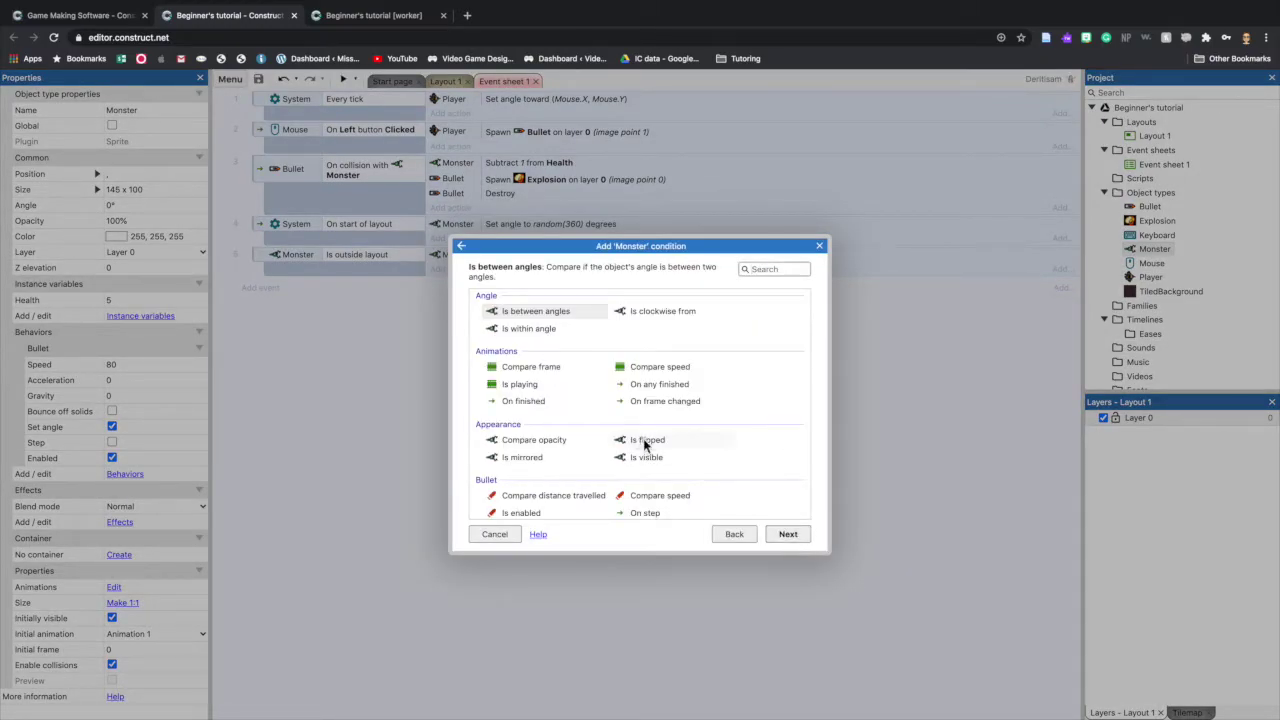
scroll(748, 449, "down", 5)
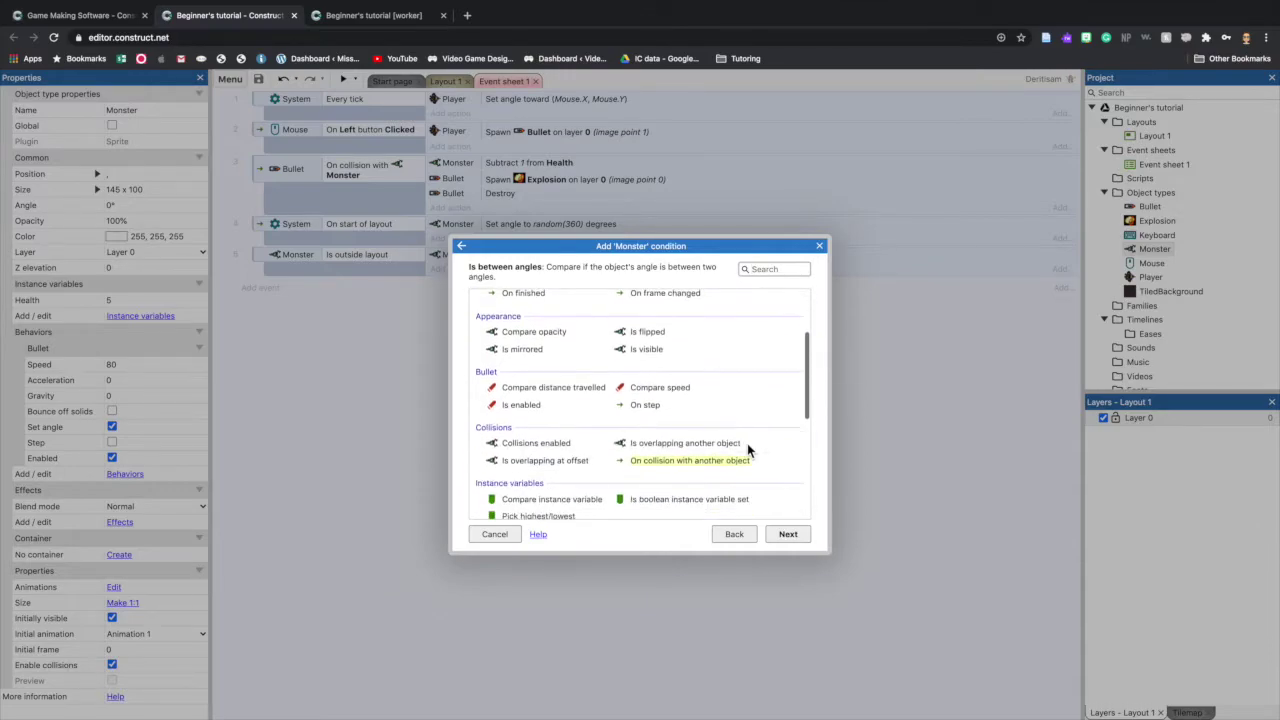
left_click(540, 370)
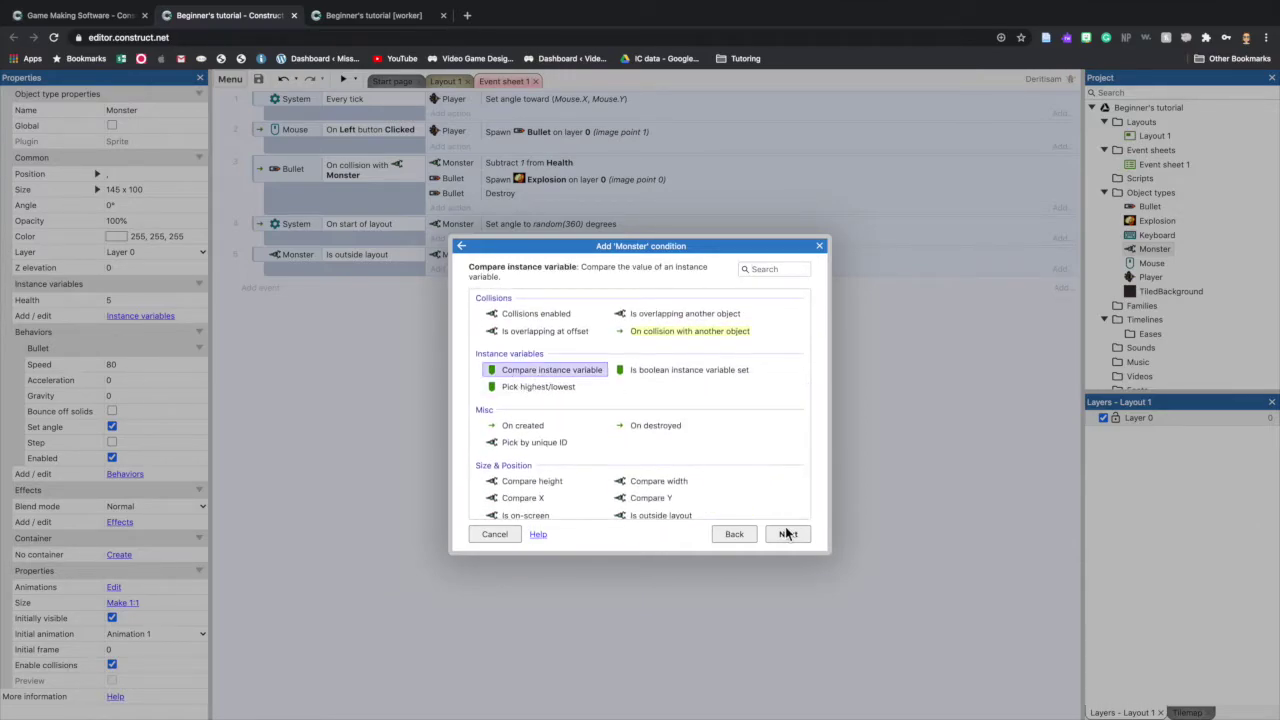
left_click(786, 534)
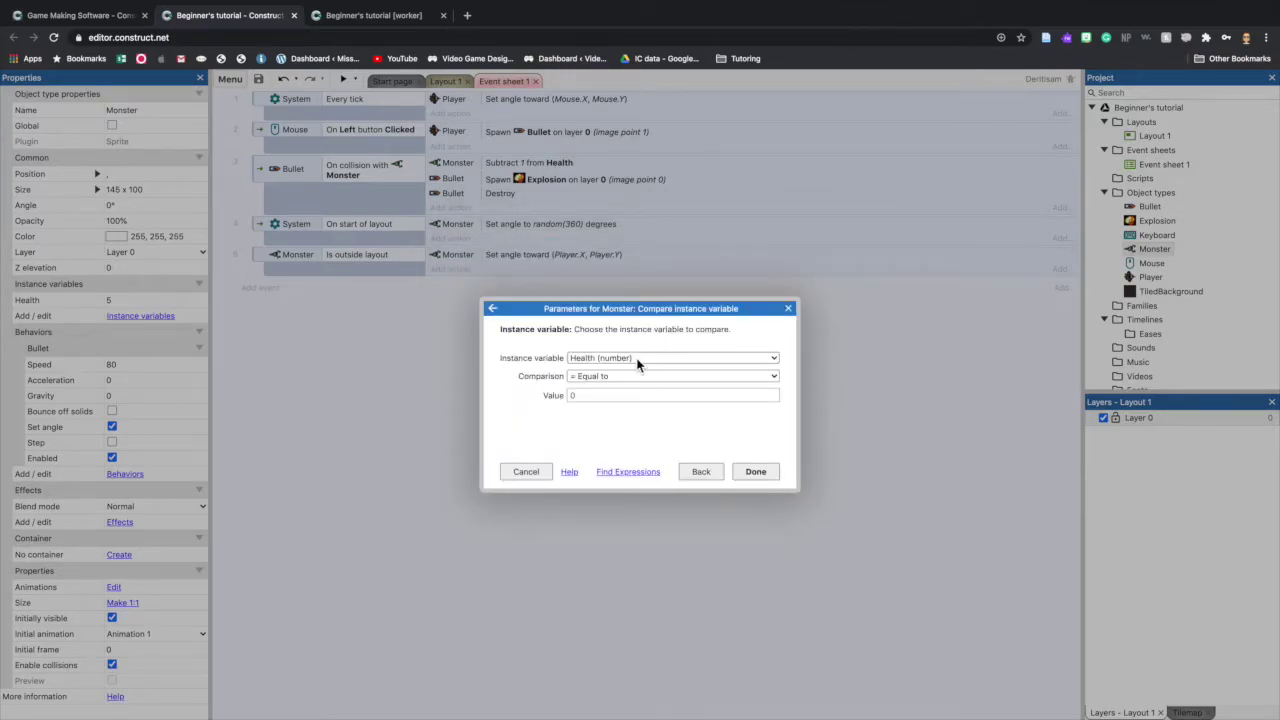
left_click(643, 398)
left_click(752, 473)
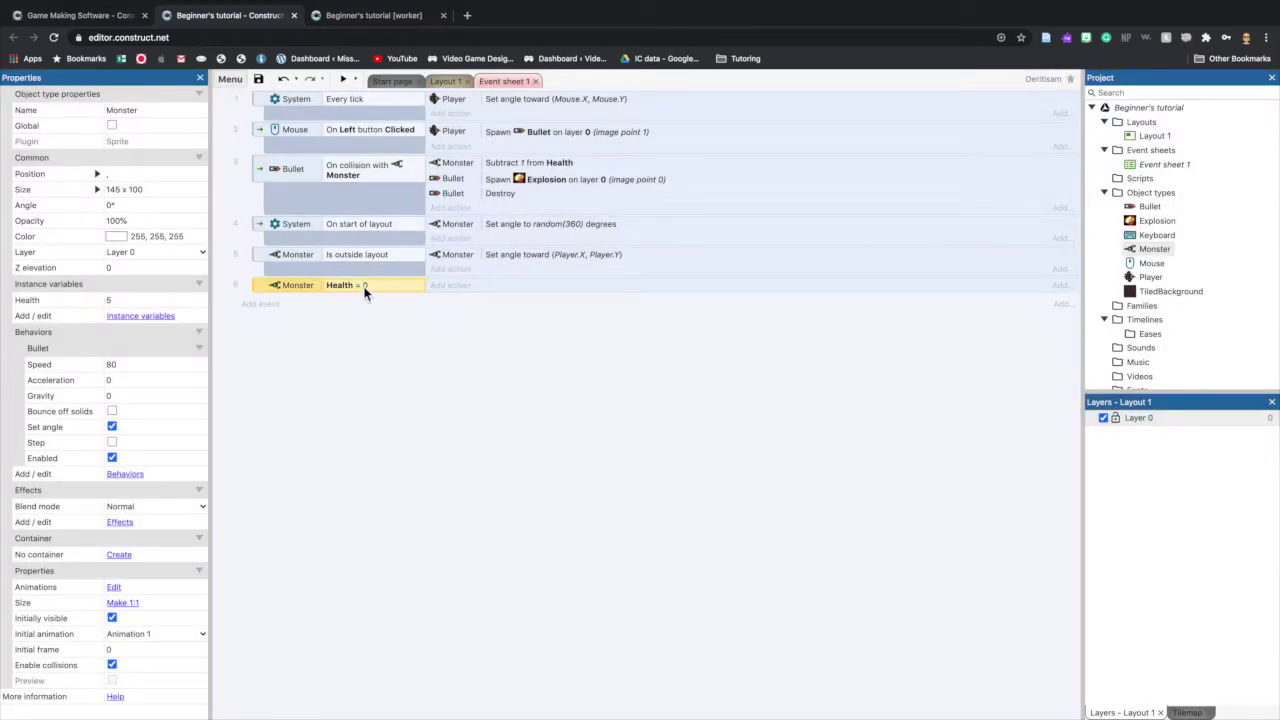
Change the comparison of the Monster Health condition to Less or equal.
double_click(358, 287)
left_click(600, 377)
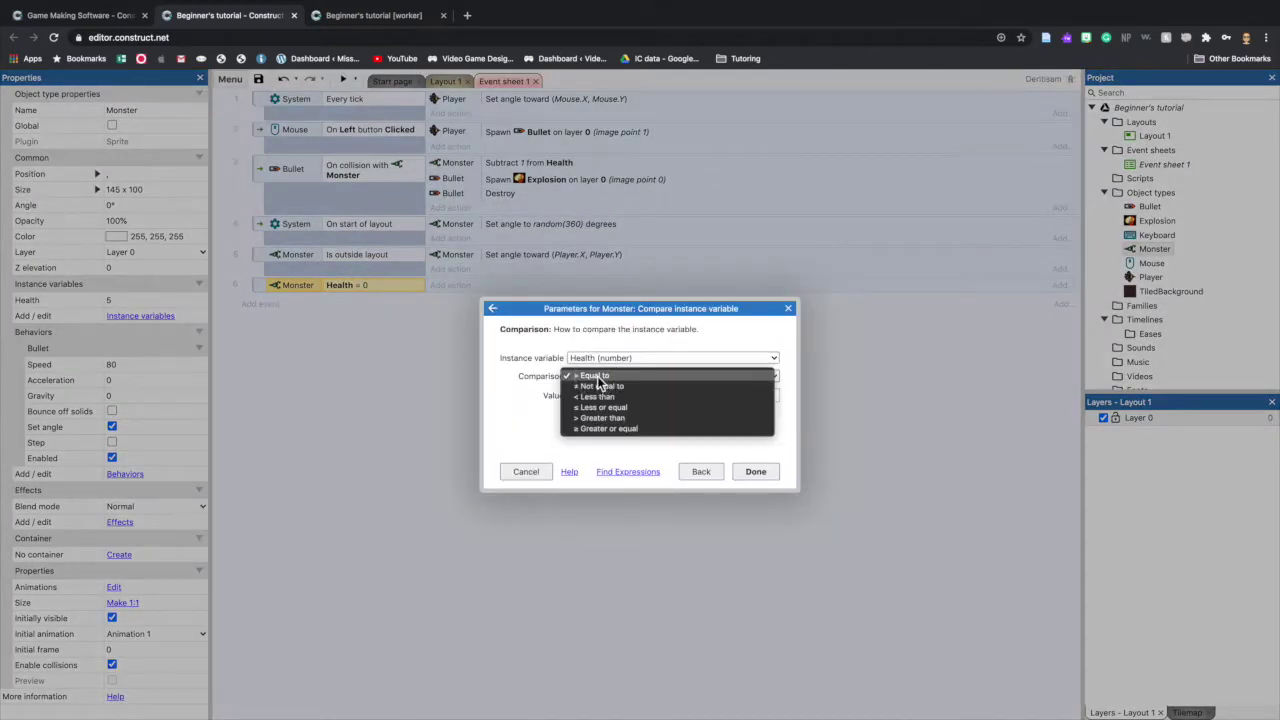
left_click(641, 405)
key("Return")
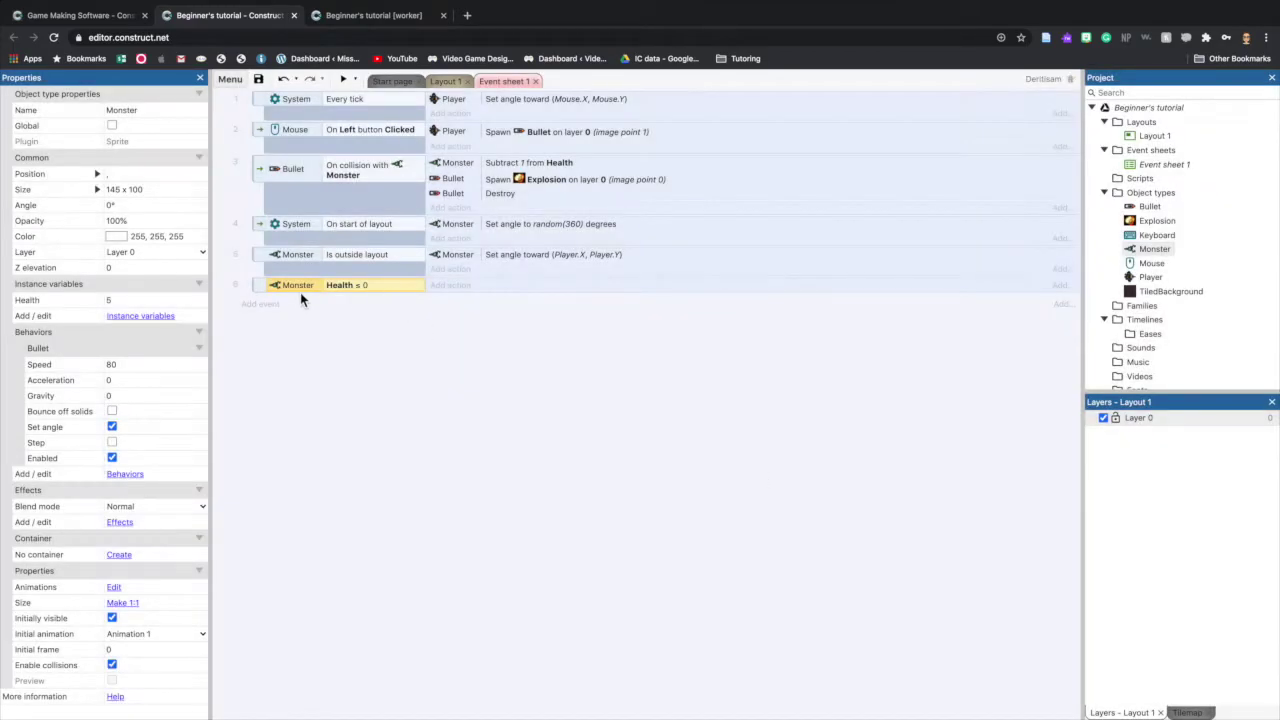
Add a Monster action Spawn another object to the Health event, spawning Explosion on layer 0 at image point 0.
left_click(462, 288)
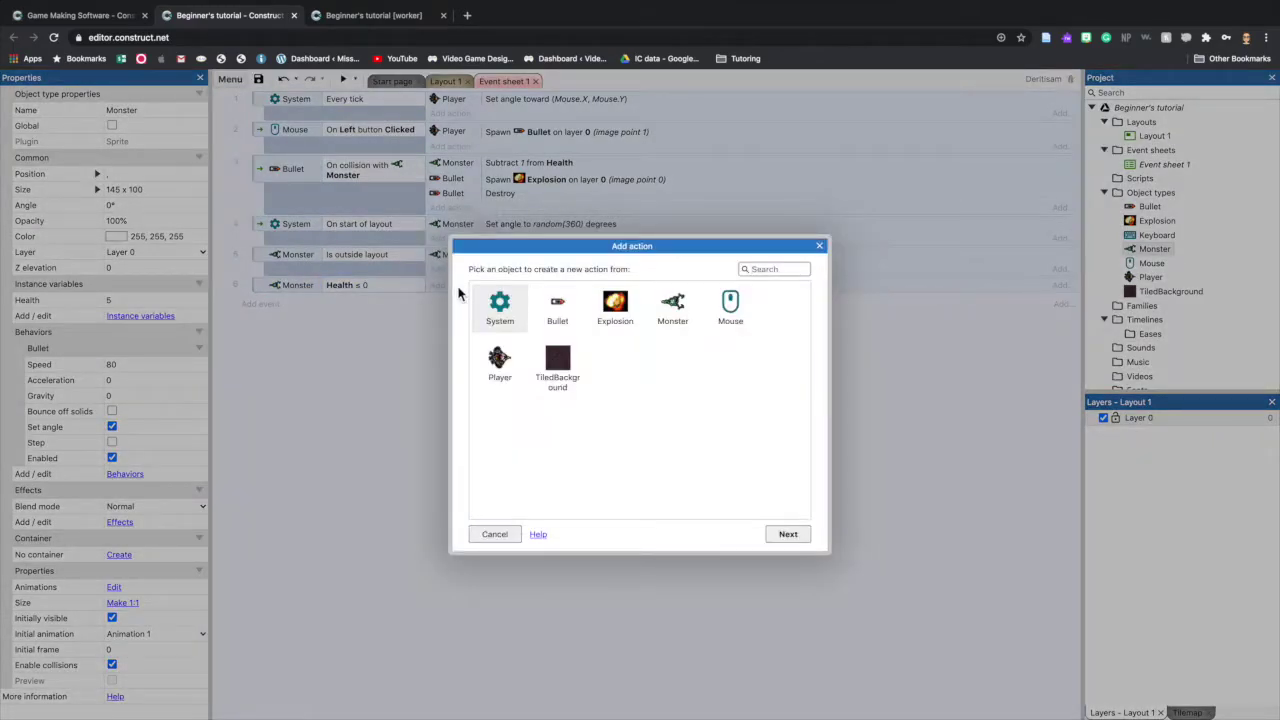
left_click(667, 314)
left_click(788, 534)
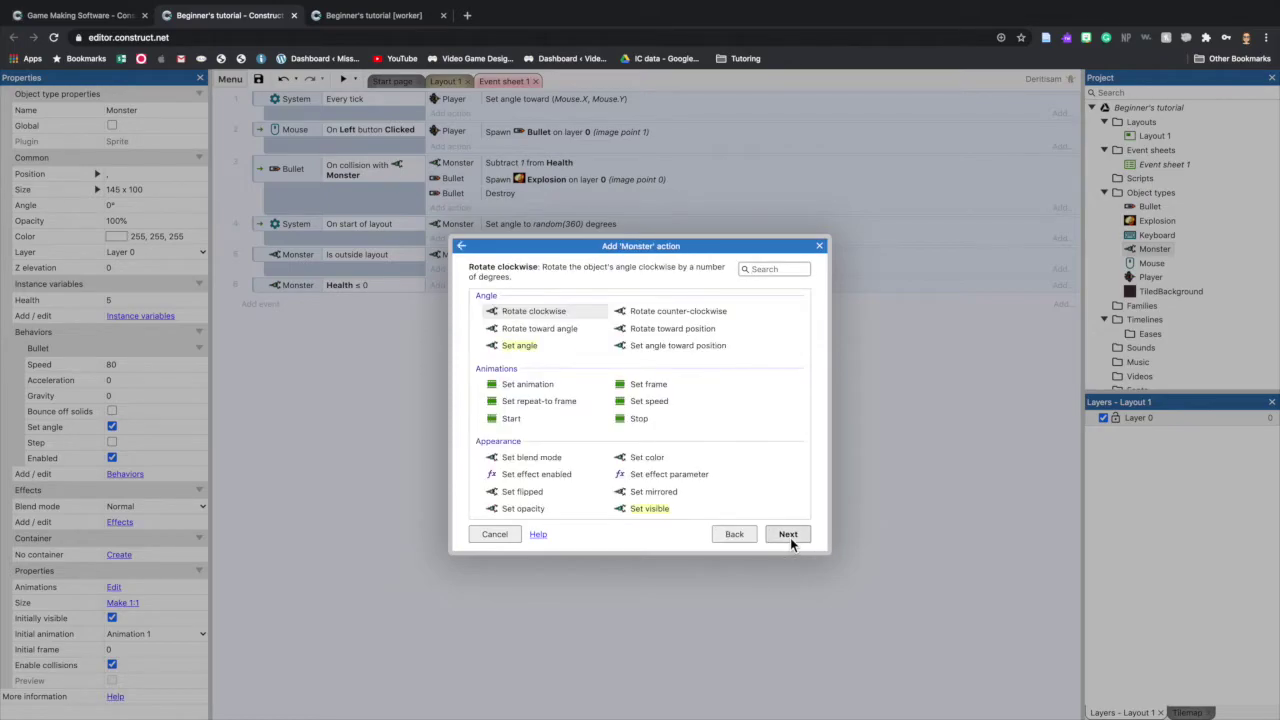
scroll(599, 429, "down", 10)
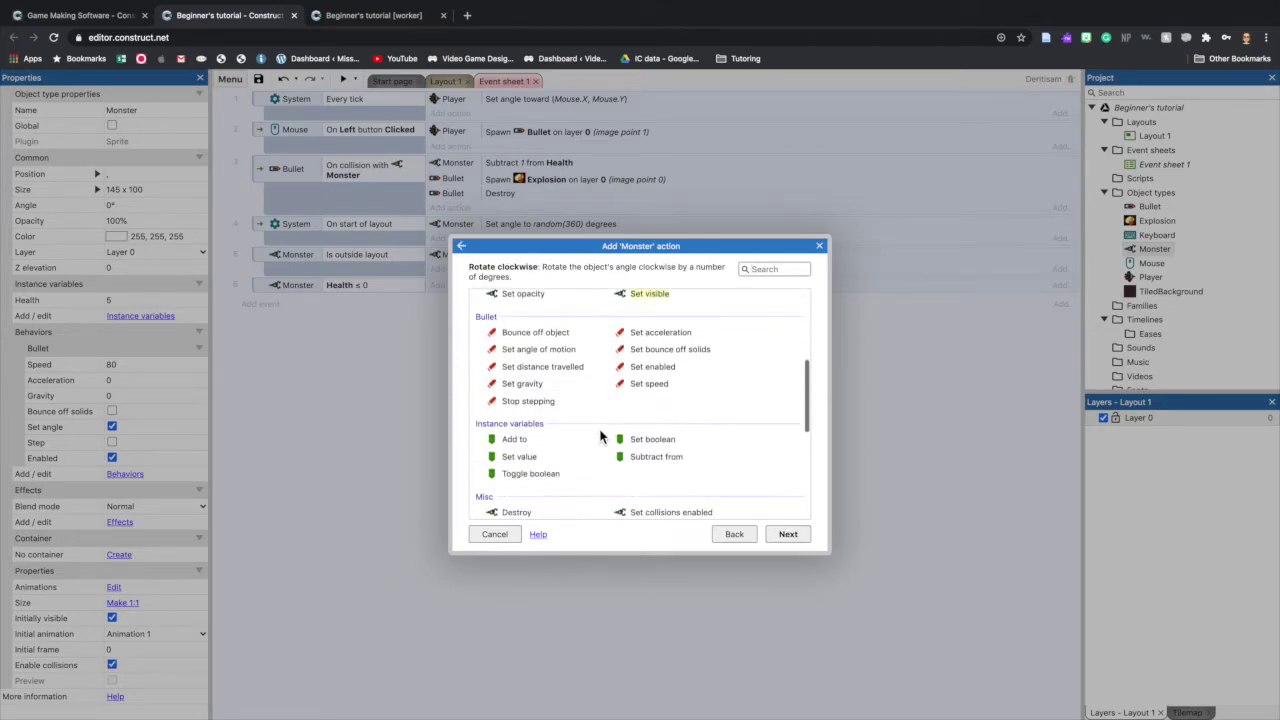
left_click(543, 345)
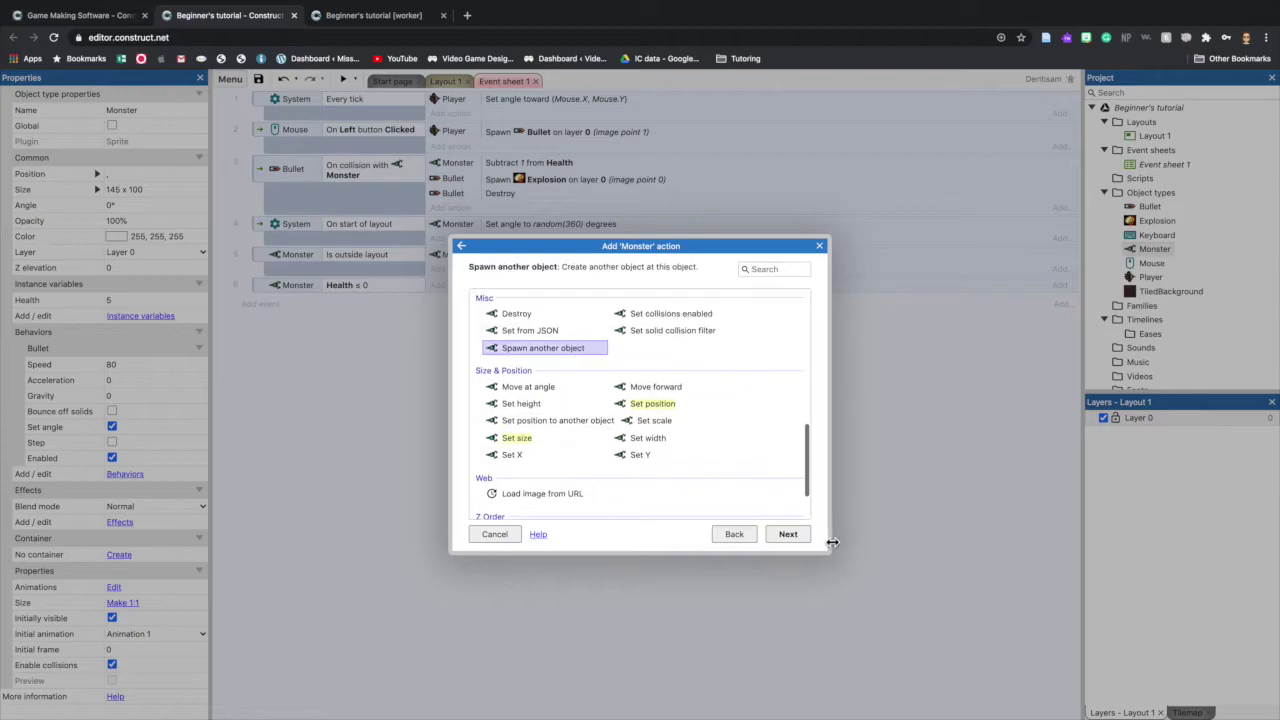
left_click(797, 535)
left_click(592, 362)
left_click(660, 330)
left_click(692, 500)
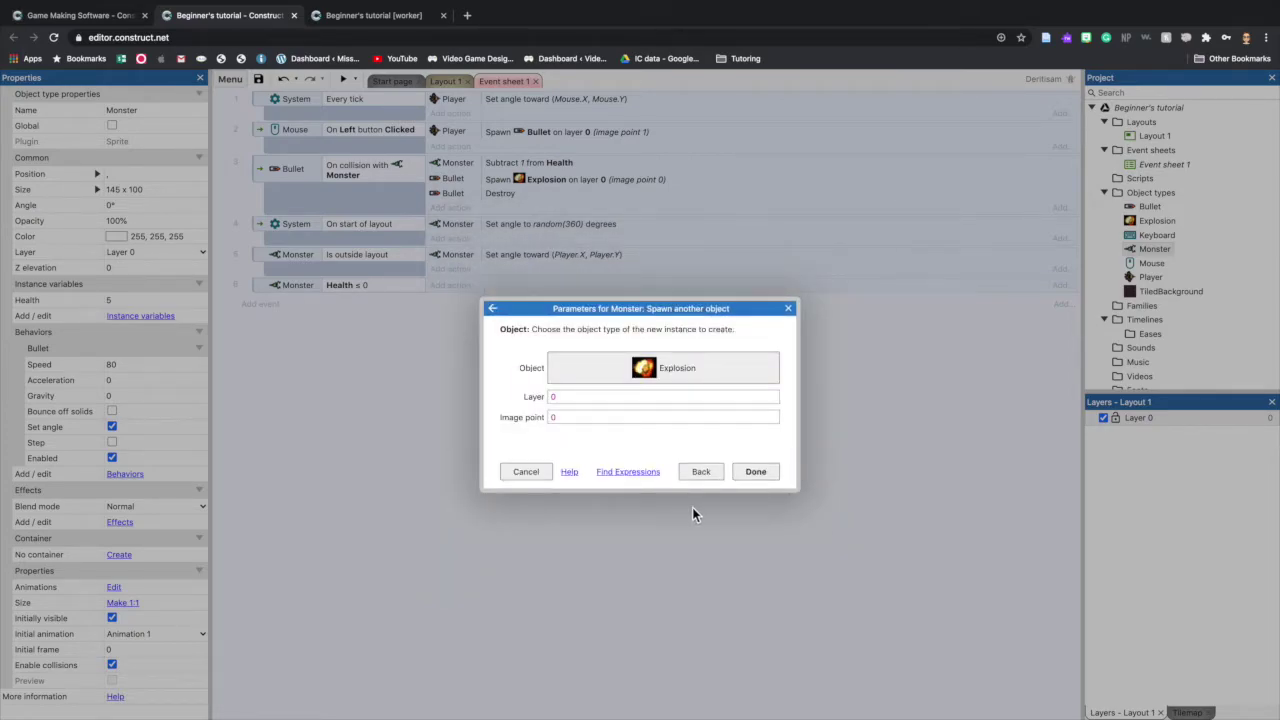
left_click(757, 472)
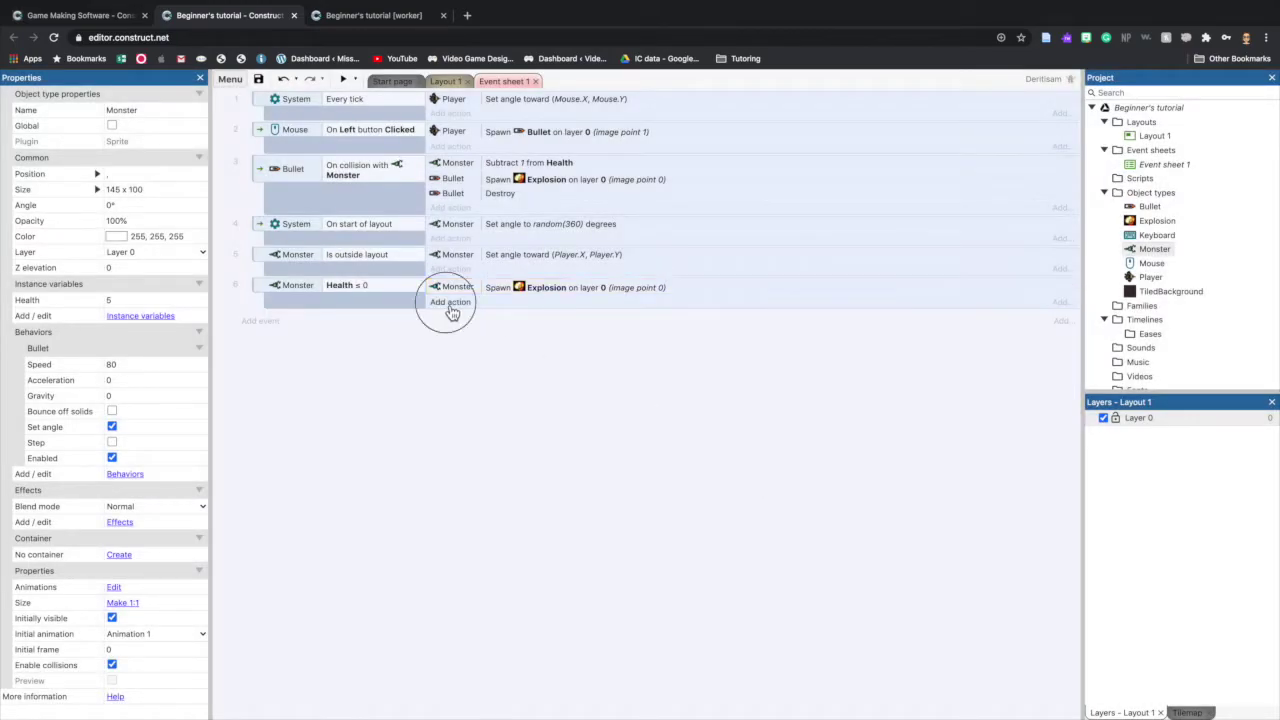
Add a Monster Destroy action below the Explosion spawn in the Health event.
left_click(450, 305)
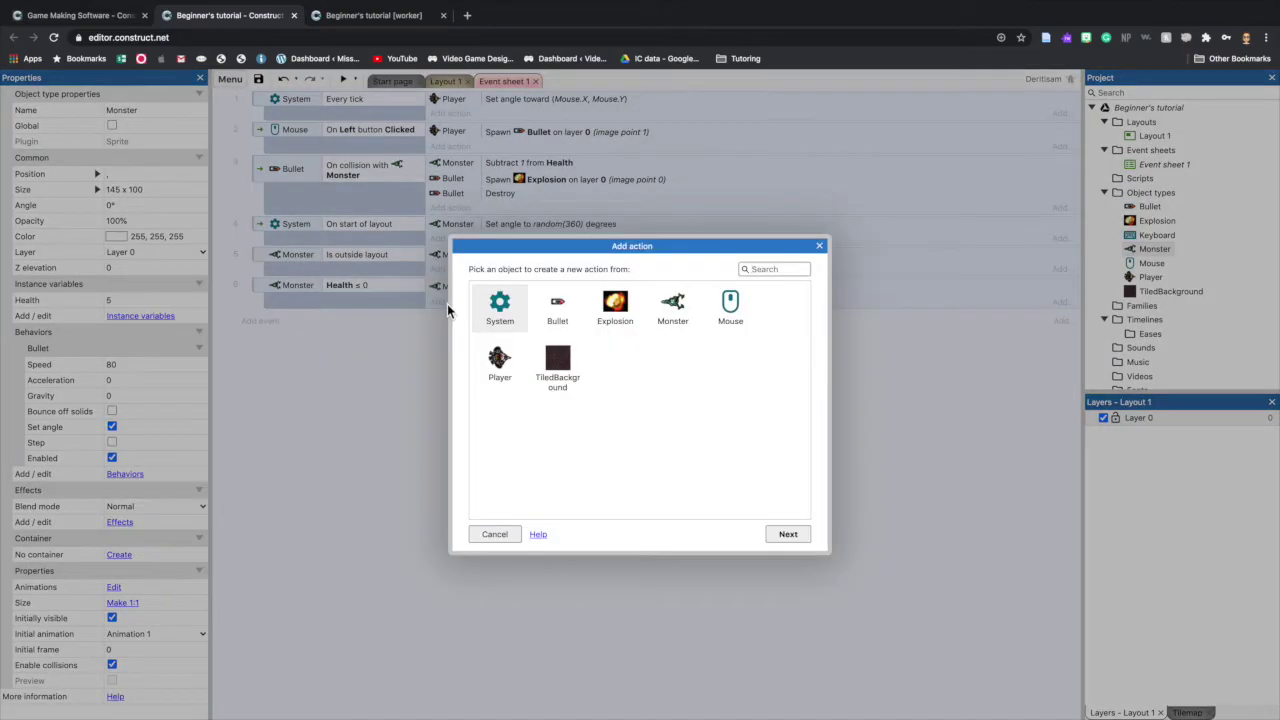
left_click(786, 534)
scroll(598, 438, "down", 5)
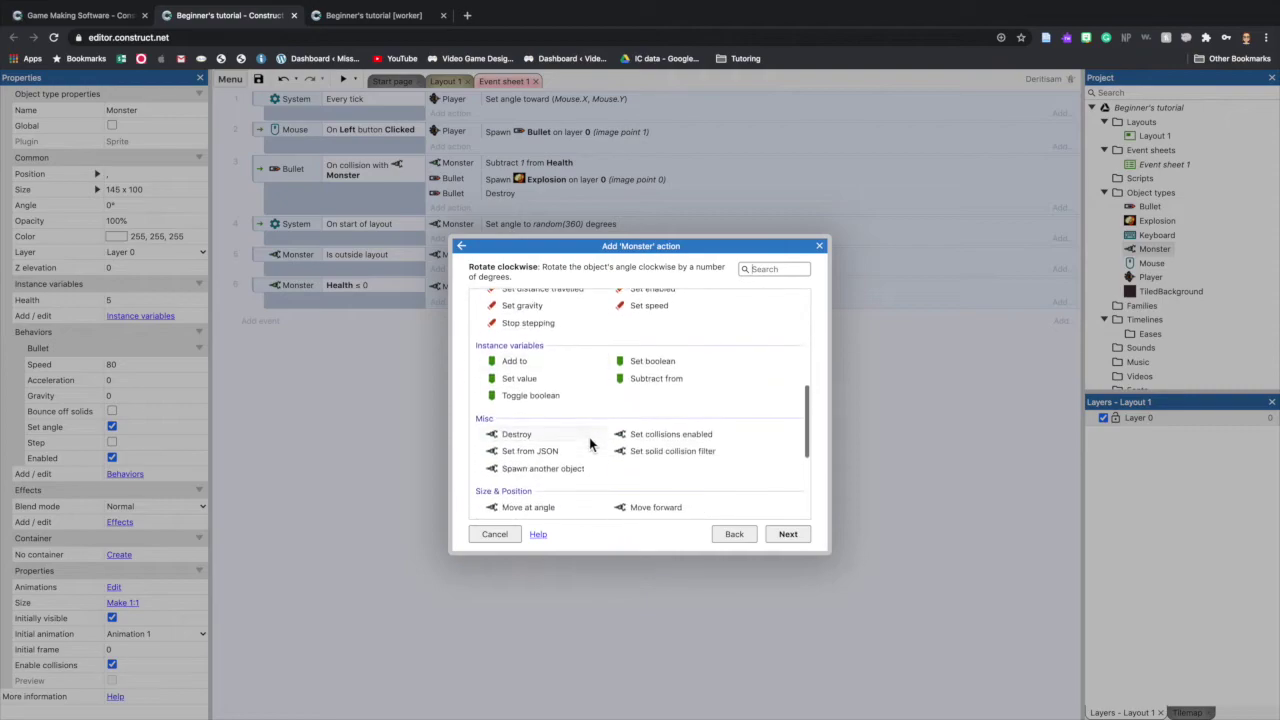
left_click(561, 434)
left_click(775, 540)
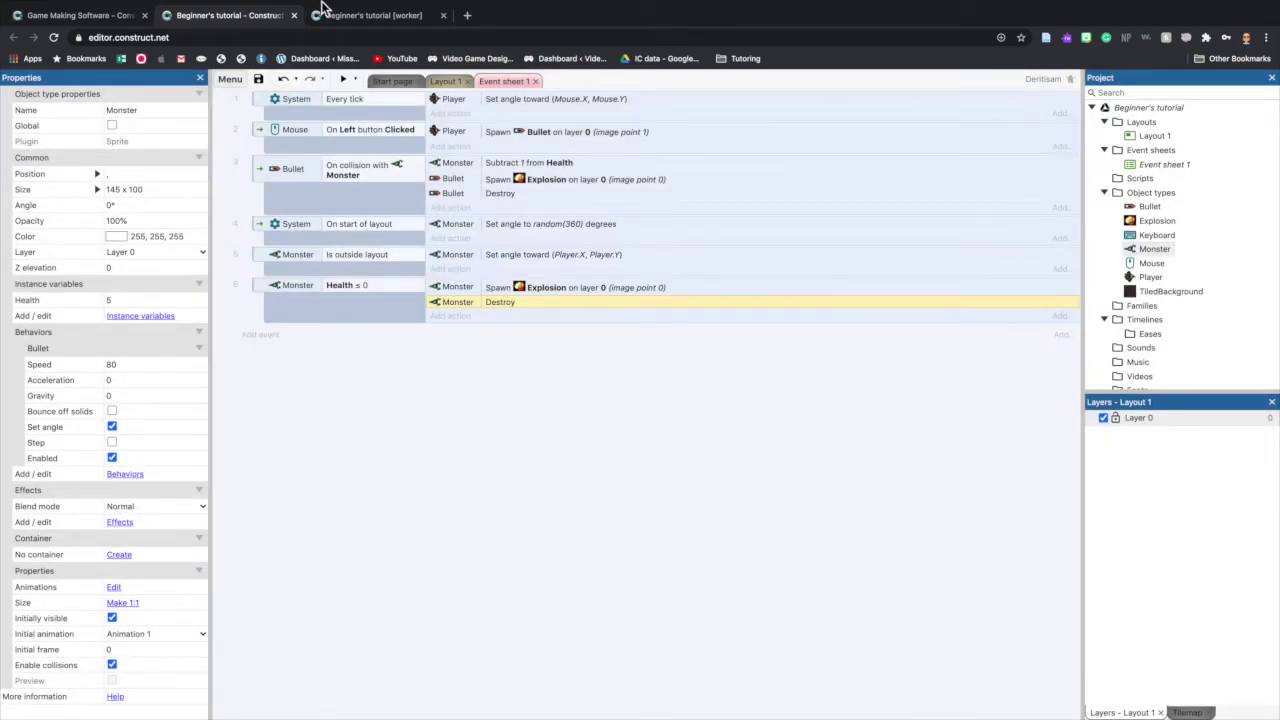
Preview the game, move the player and shoot at the monsters to test their destruction, and return to the event sheet.
left_click(343, 80)
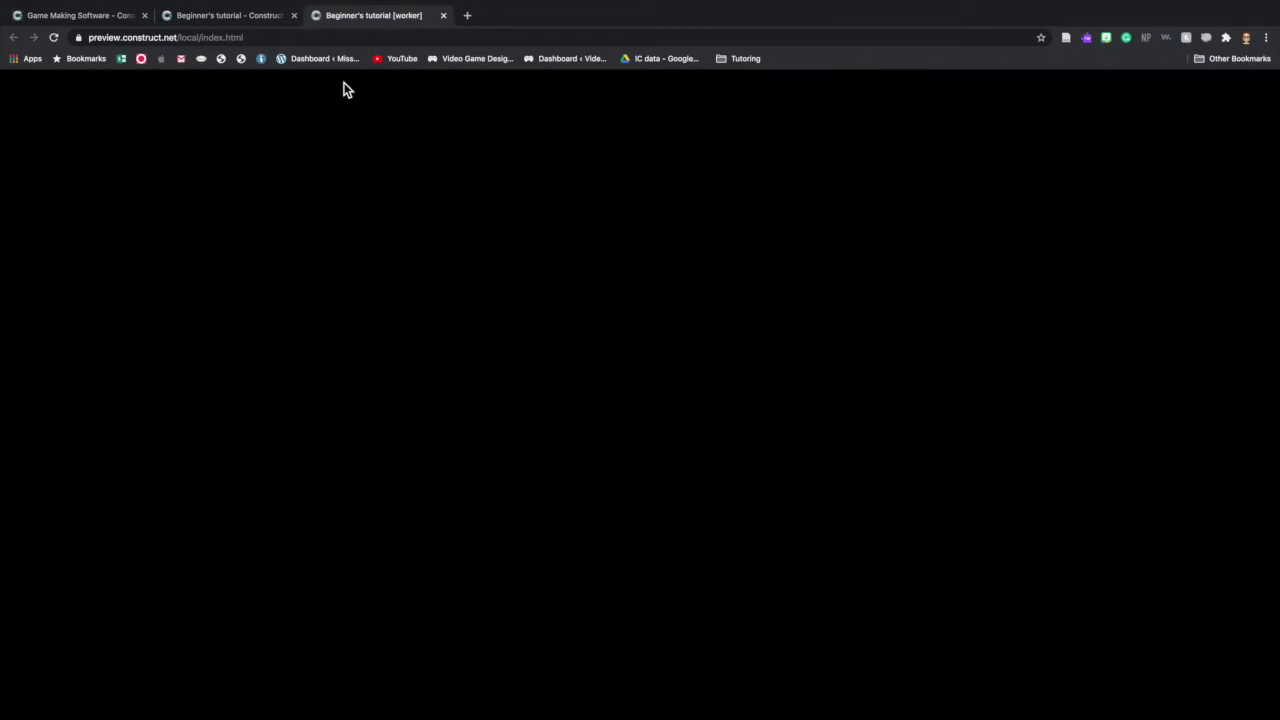
key("Up")
key("Left")
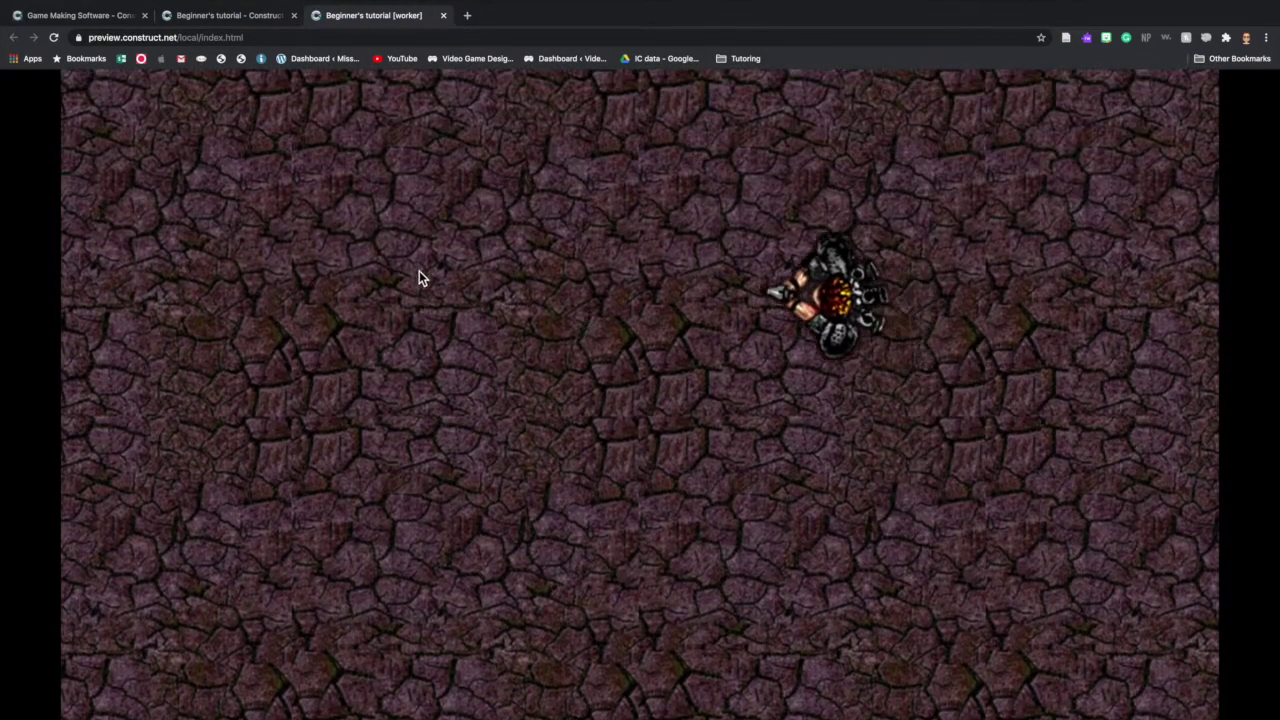
left_click(775, 466)
left_click(700, 426)
key("Down")
left_click(697, 245)
left_click(551, 334)
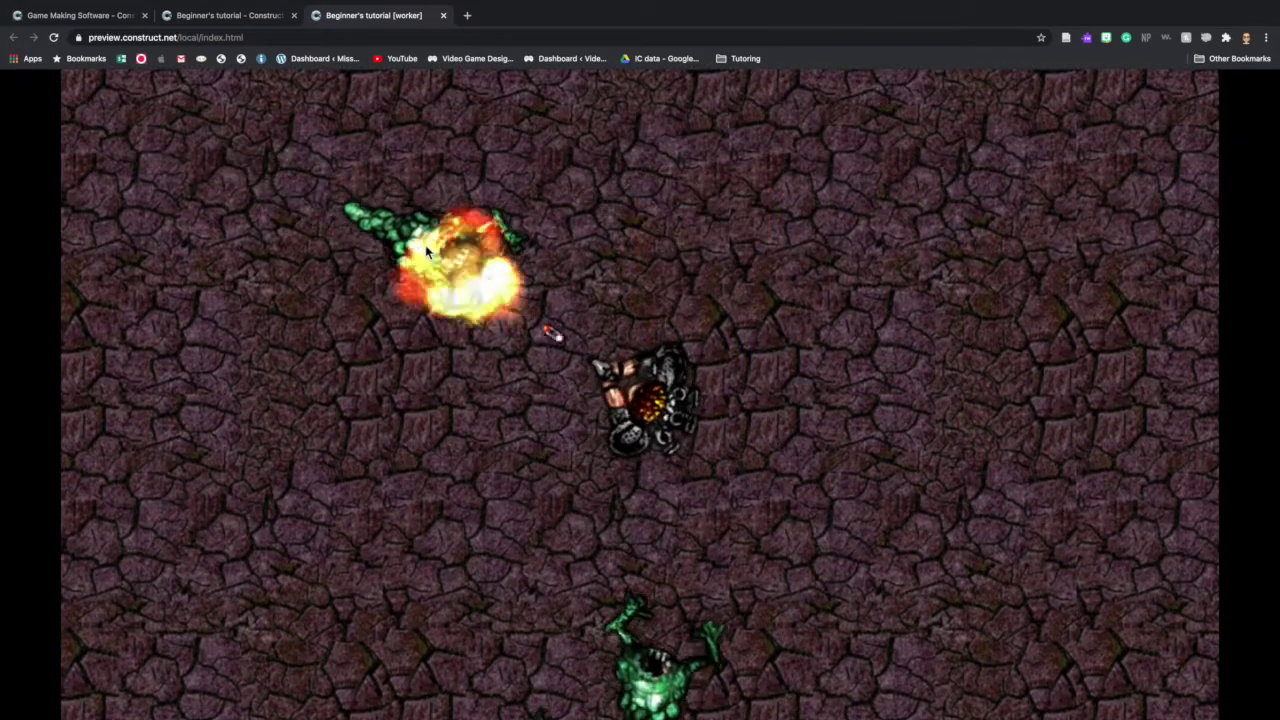
left_click(690, 470)
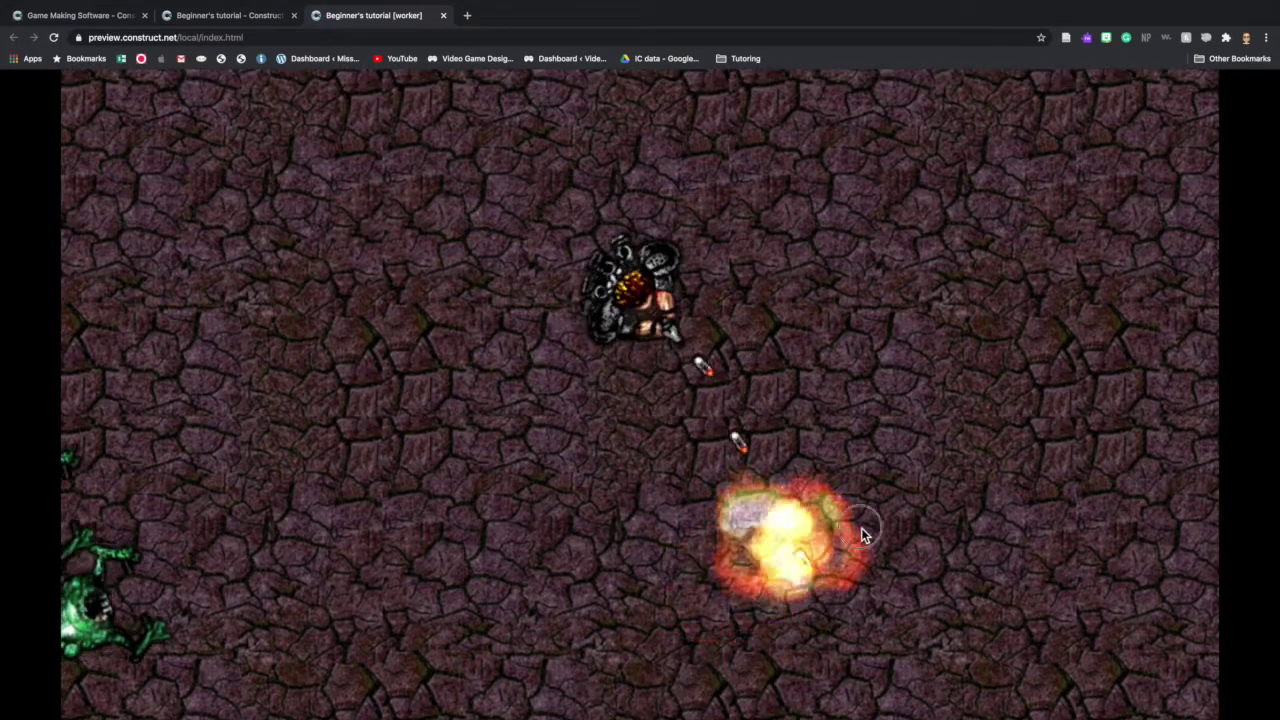
left_click(420, 480)
left_click(360, 490)
left_click(346, 491)
left_click(604, 534)
left_click(222, 350)
left_click(208, 276)
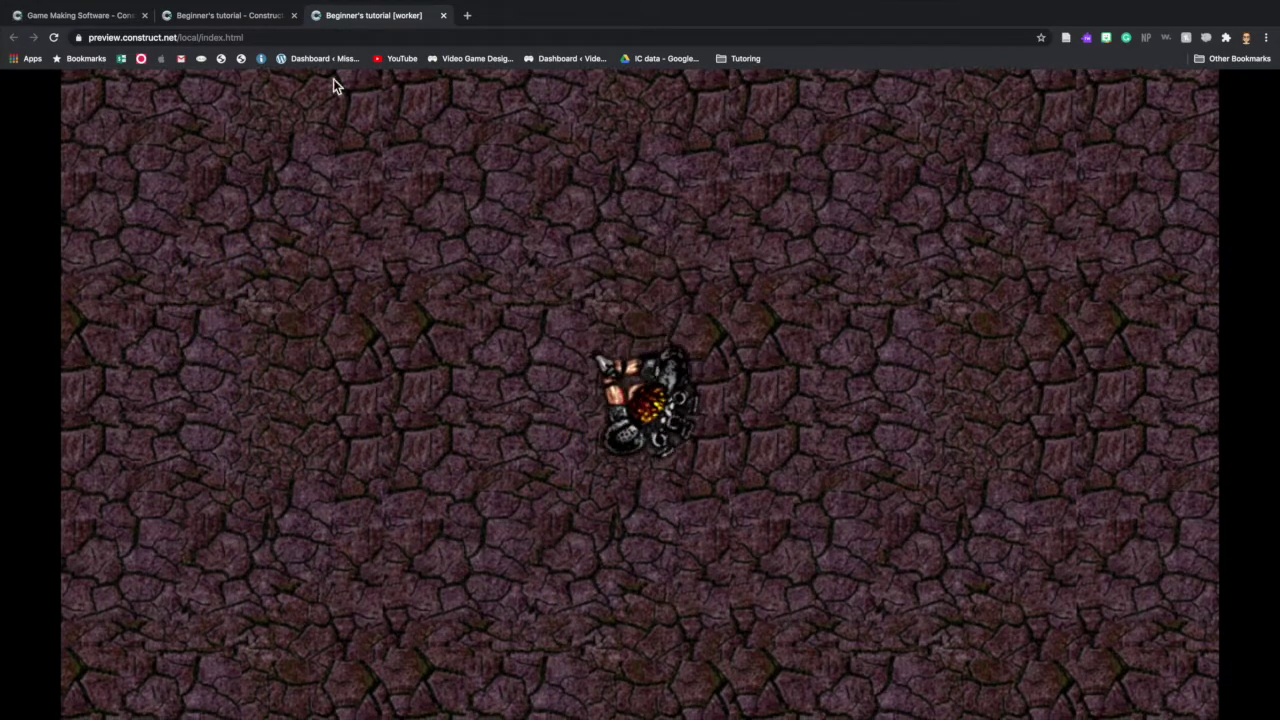
left_click(252, 20)
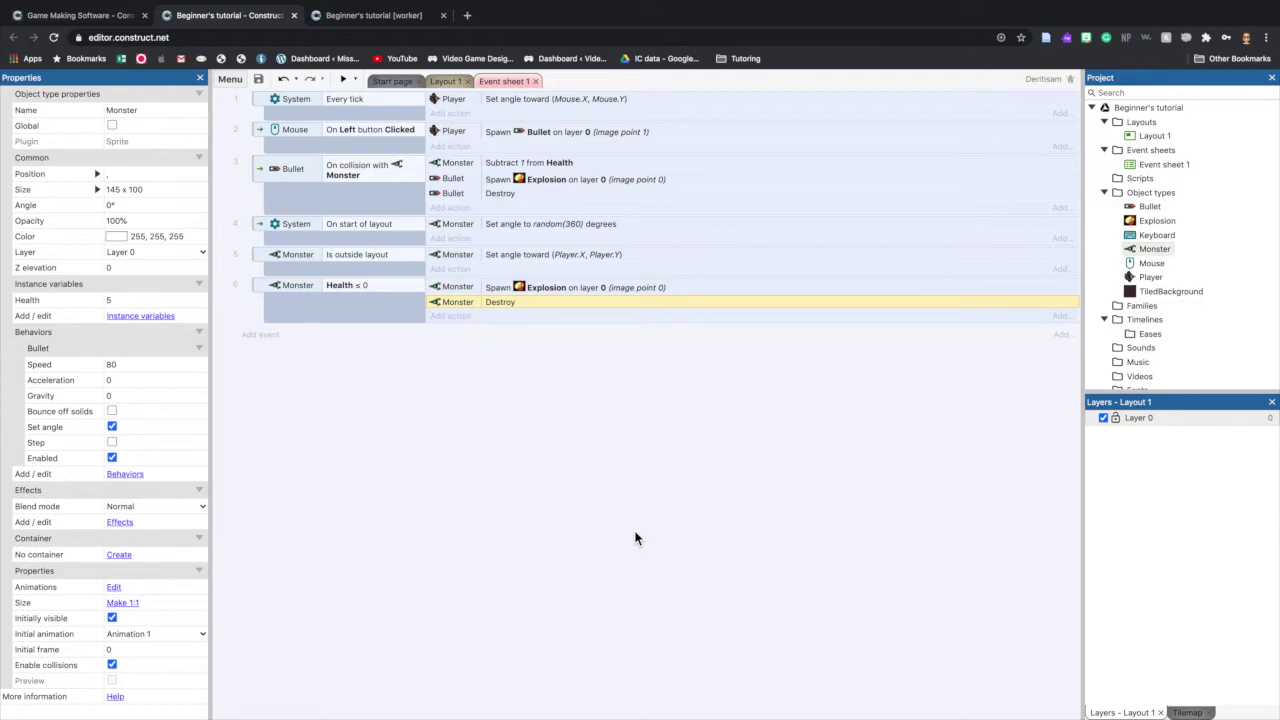
Add a global number variable named Score with initial value 0 to the event sheet and save the project.
right_click(543, 490)
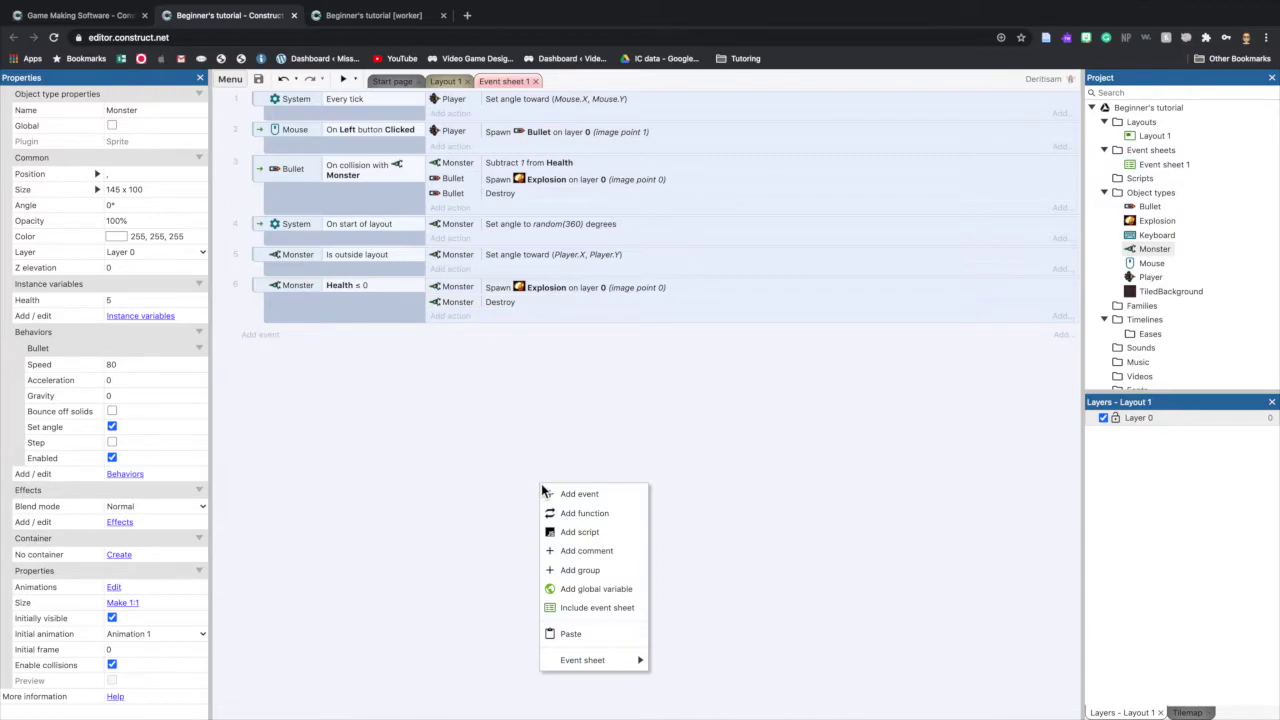
left_click(630, 590)
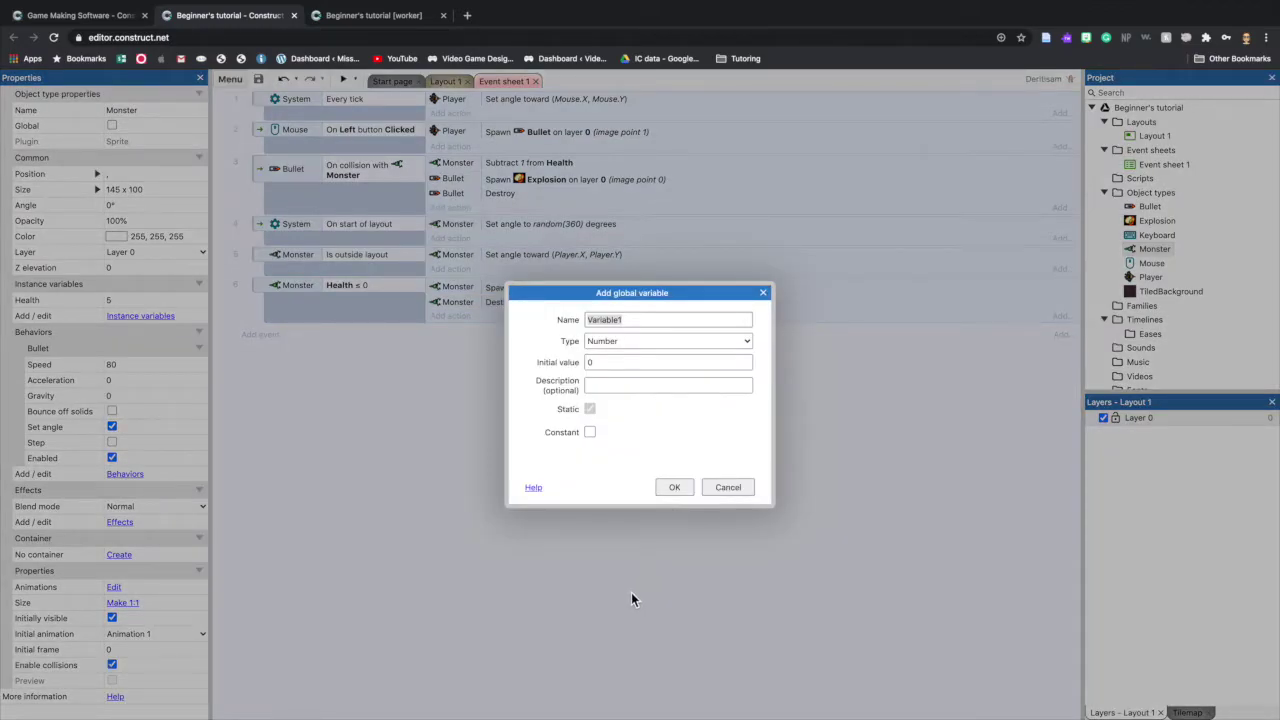
type("Score")
left_click(668, 487)
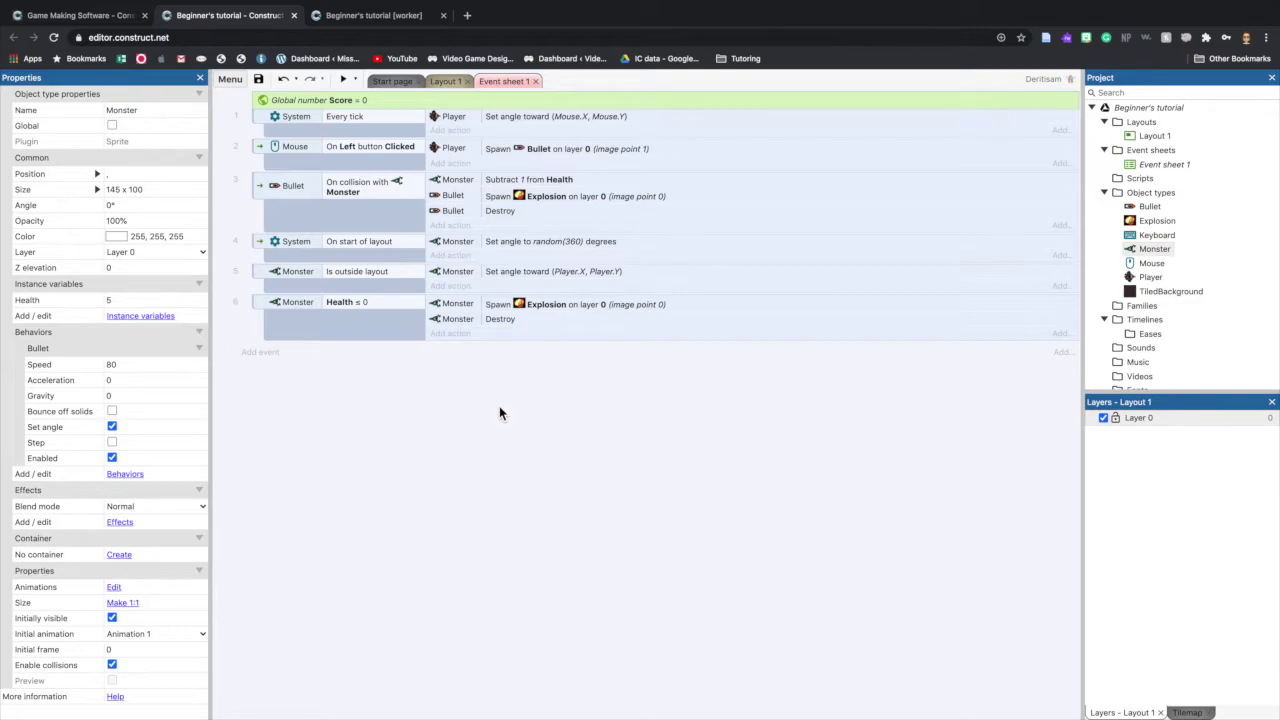
left_click(259, 353)
left_click(816, 255)
left_click(259, 80)
Add a System Add to action that adds 1 to Score in the Monster Health event and save the project.
left_click(452, 335)
left_click(500, 308)
left_click(788, 535)
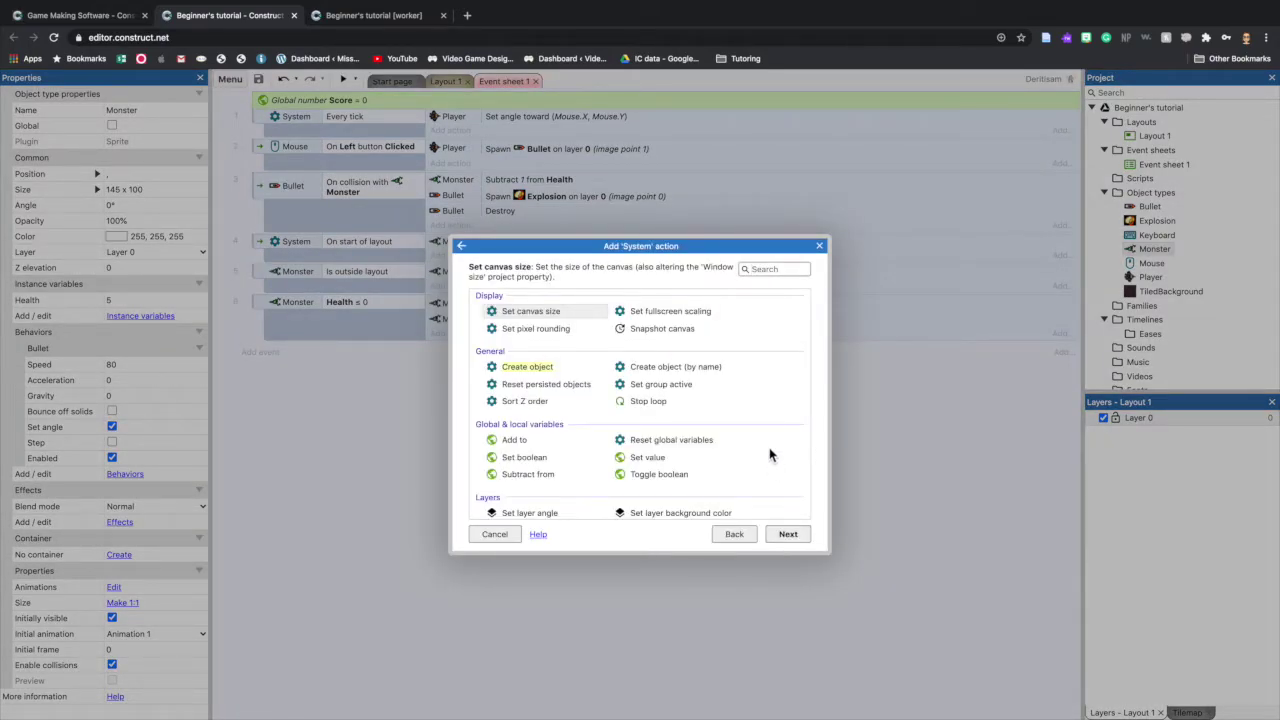
scroll(765, 447, "down", 5)
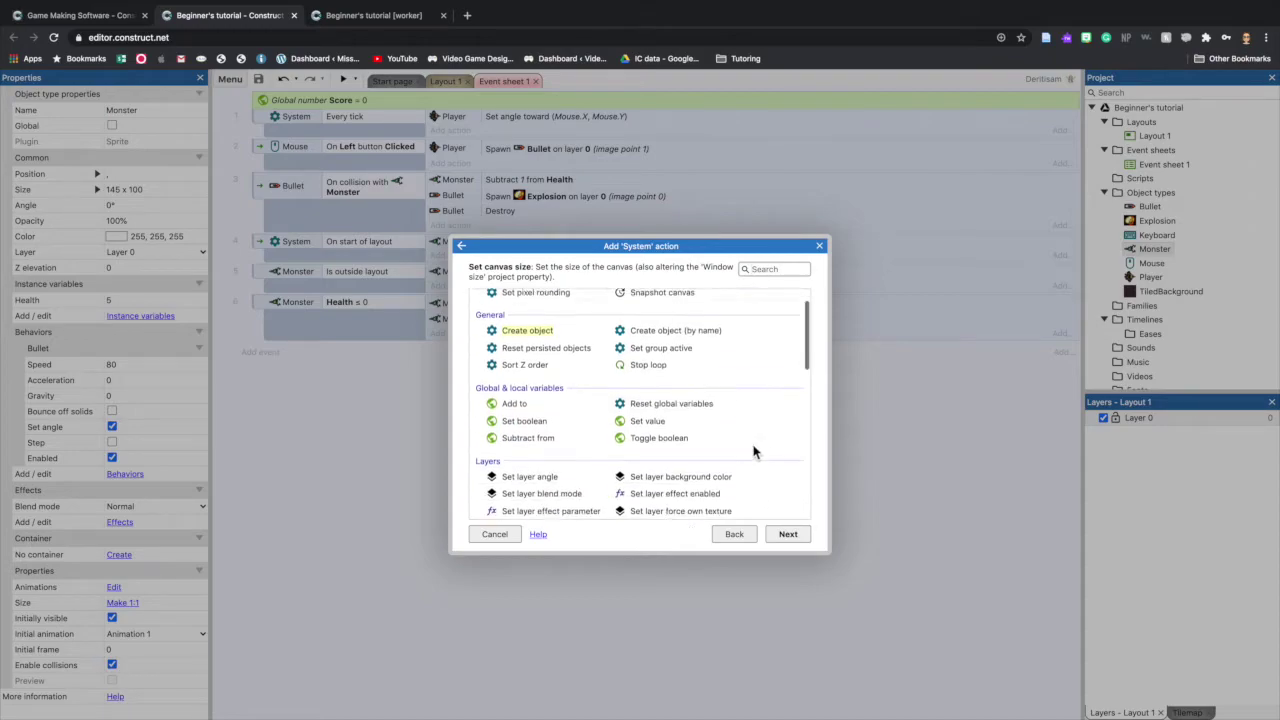
scroll(752, 447, "down", 3)
scroll(752, 447, "up", 6)
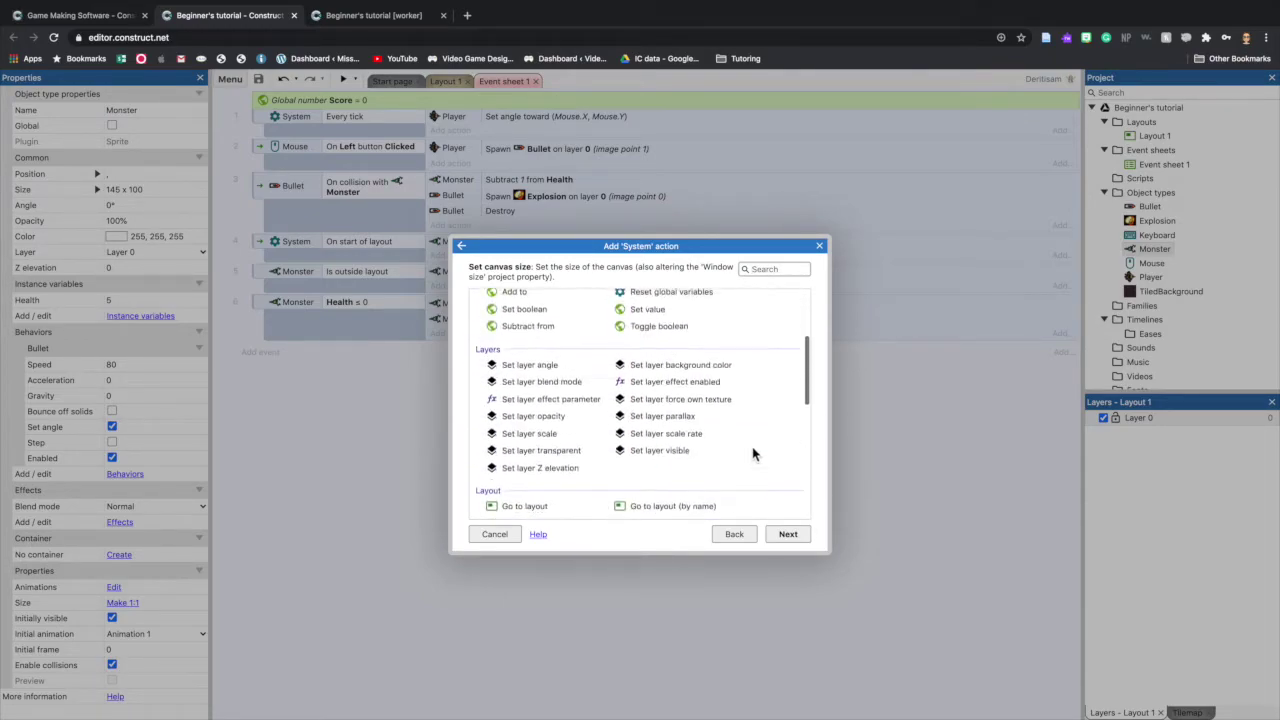
scroll(751, 456, "up", 4)
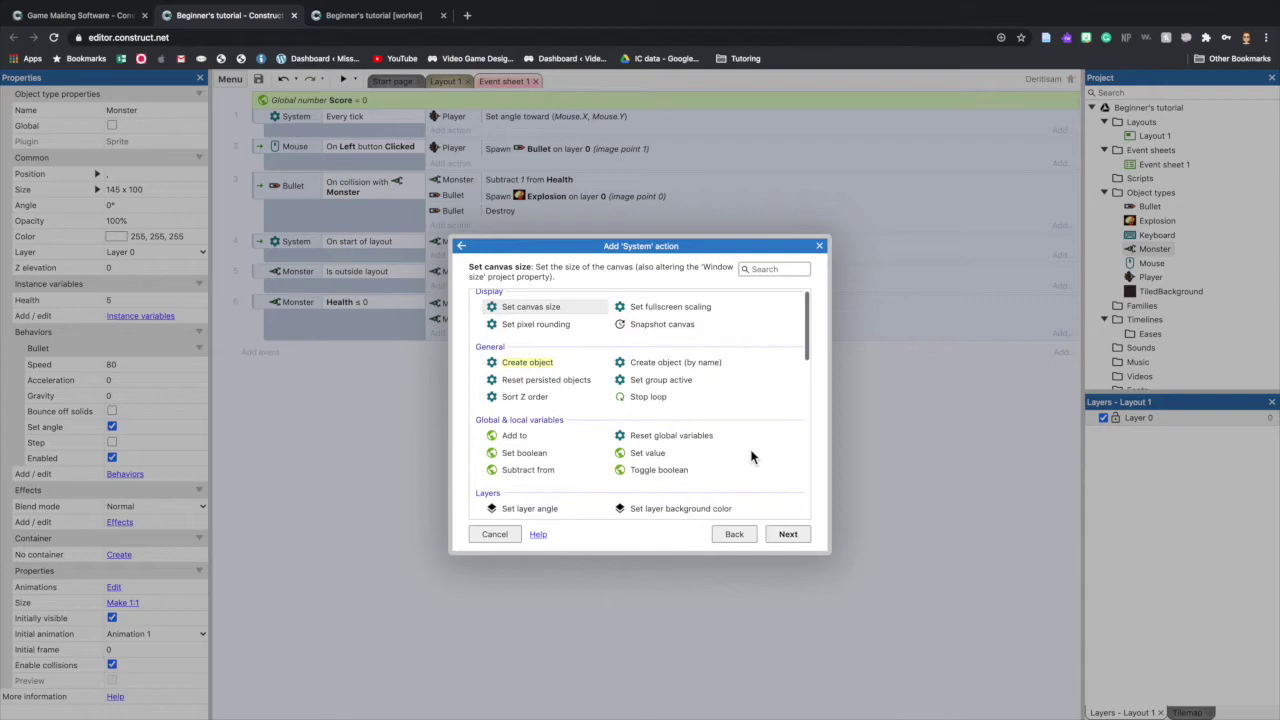
scroll(752, 457, "down", 1)
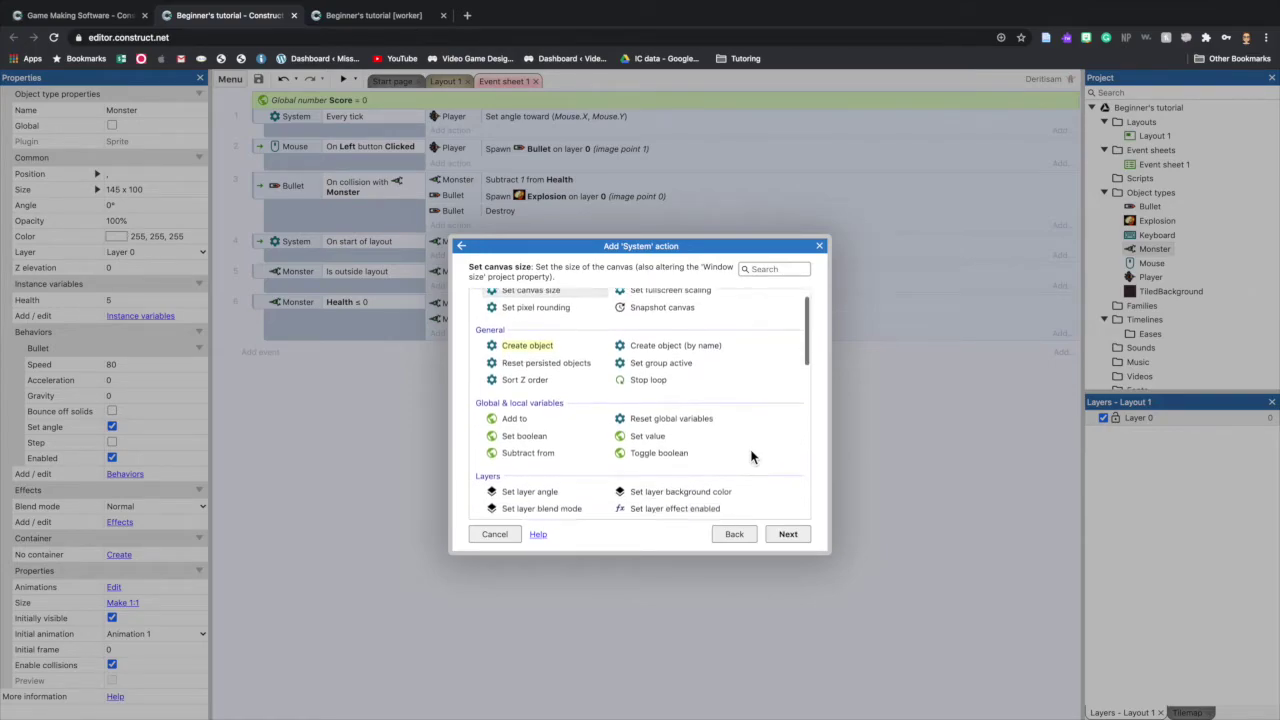
left_click(522, 406)
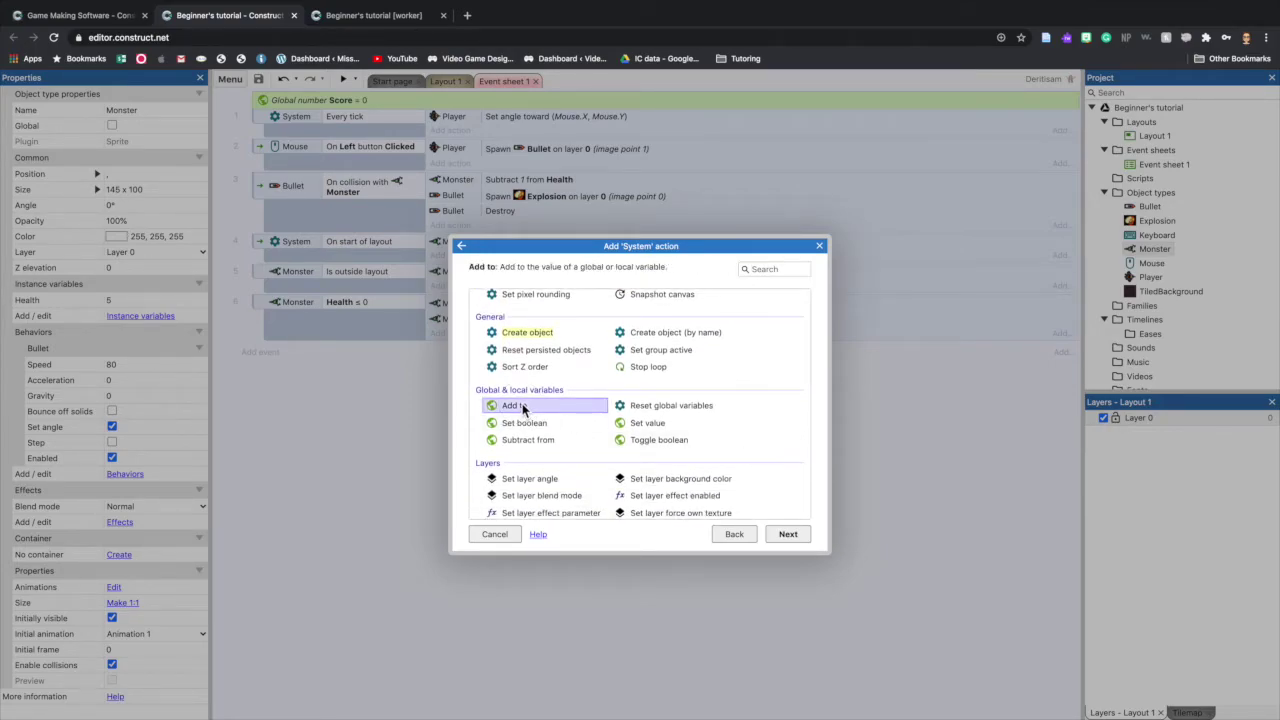
left_click(790, 535)
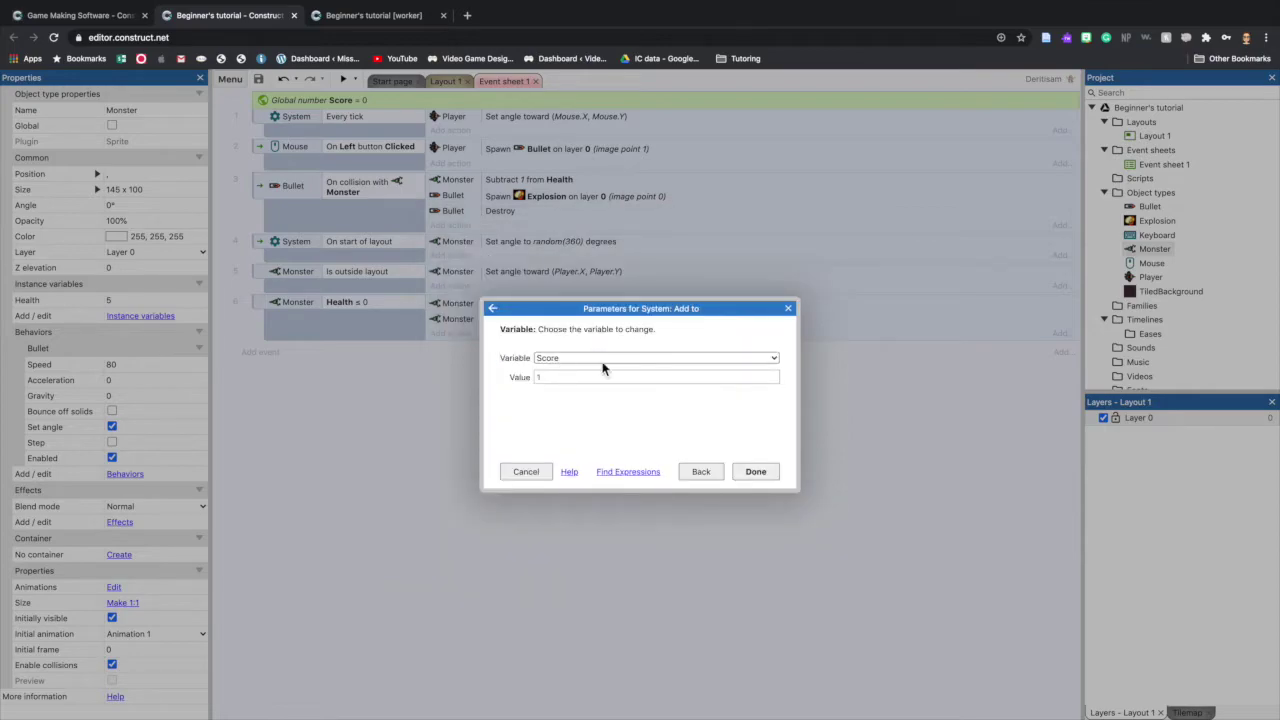
left_click(755, 474)
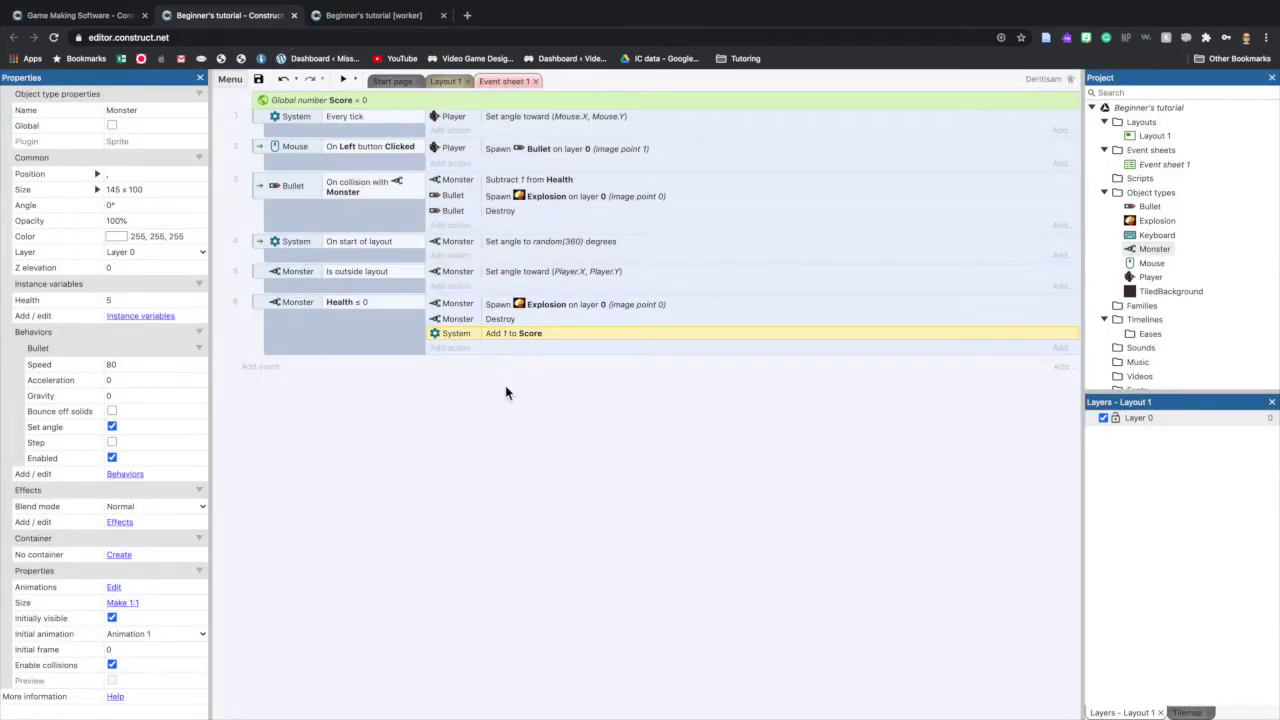
key("ctrl+s")
Add a new layer above Layer 0 in Layout 1 and name it HUD.
left_click(446, 84)
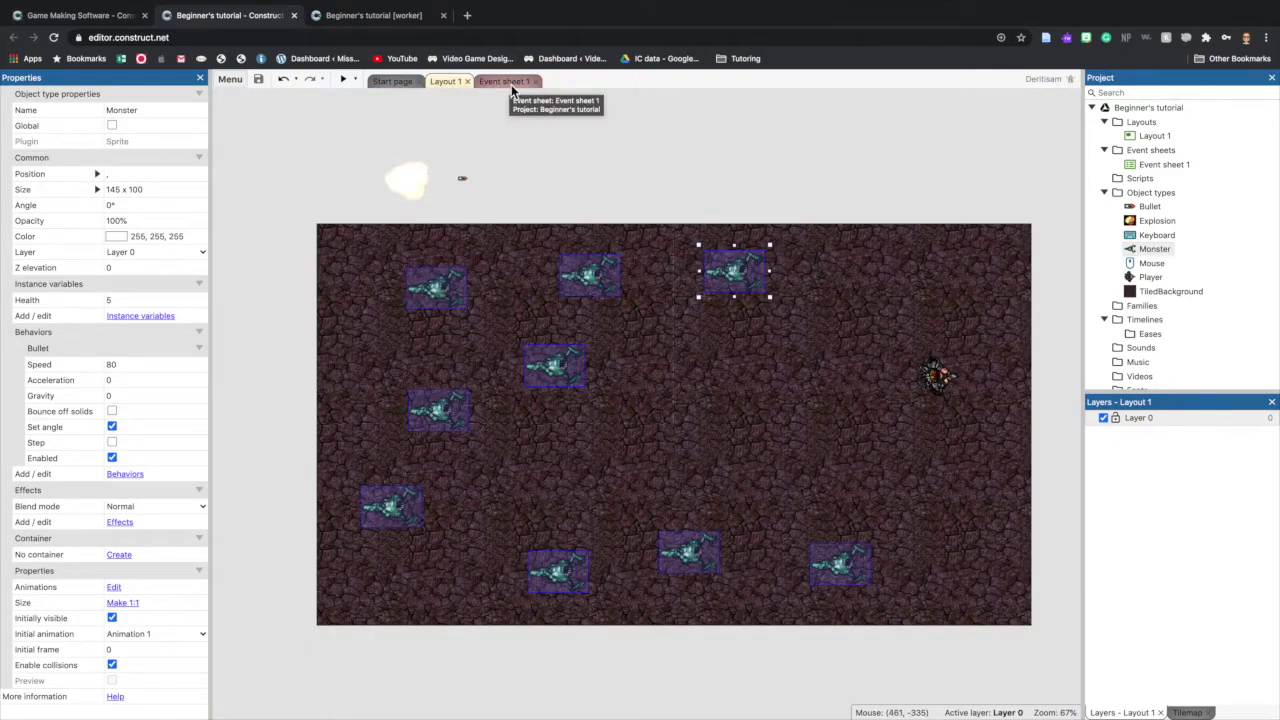
scroll(1145, 300, "down", 1)
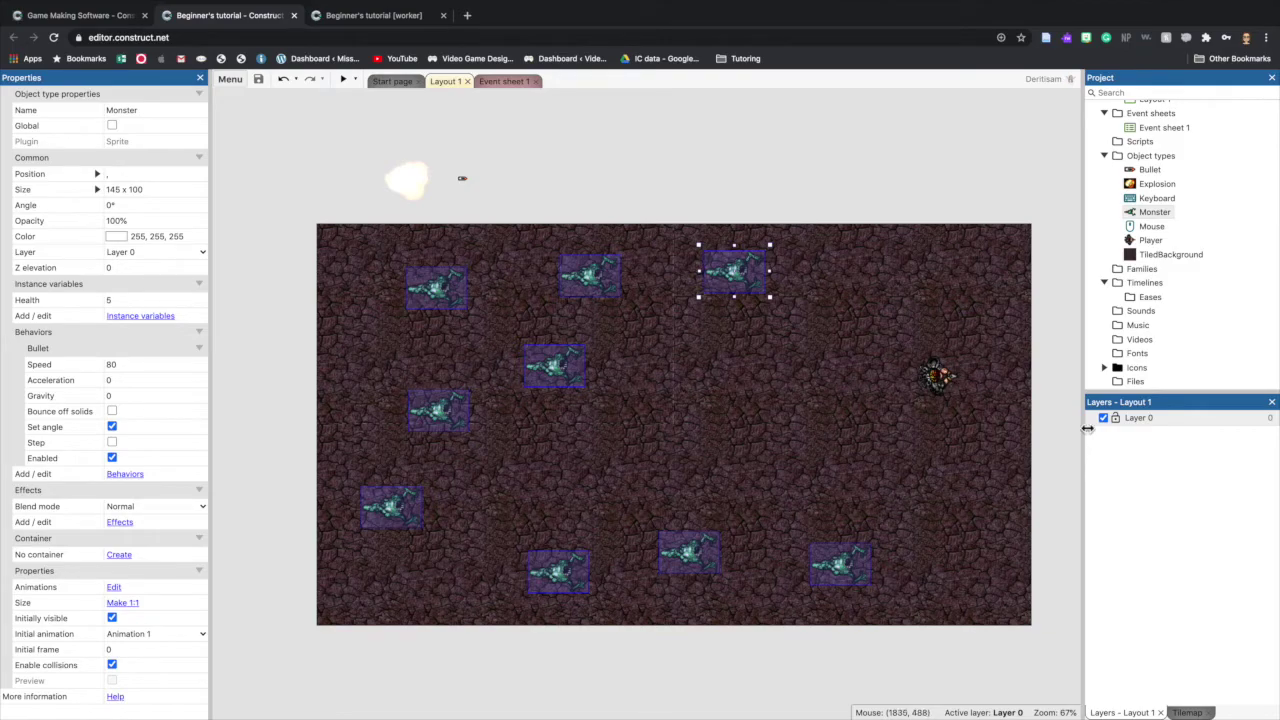
right_click(1188, 450)
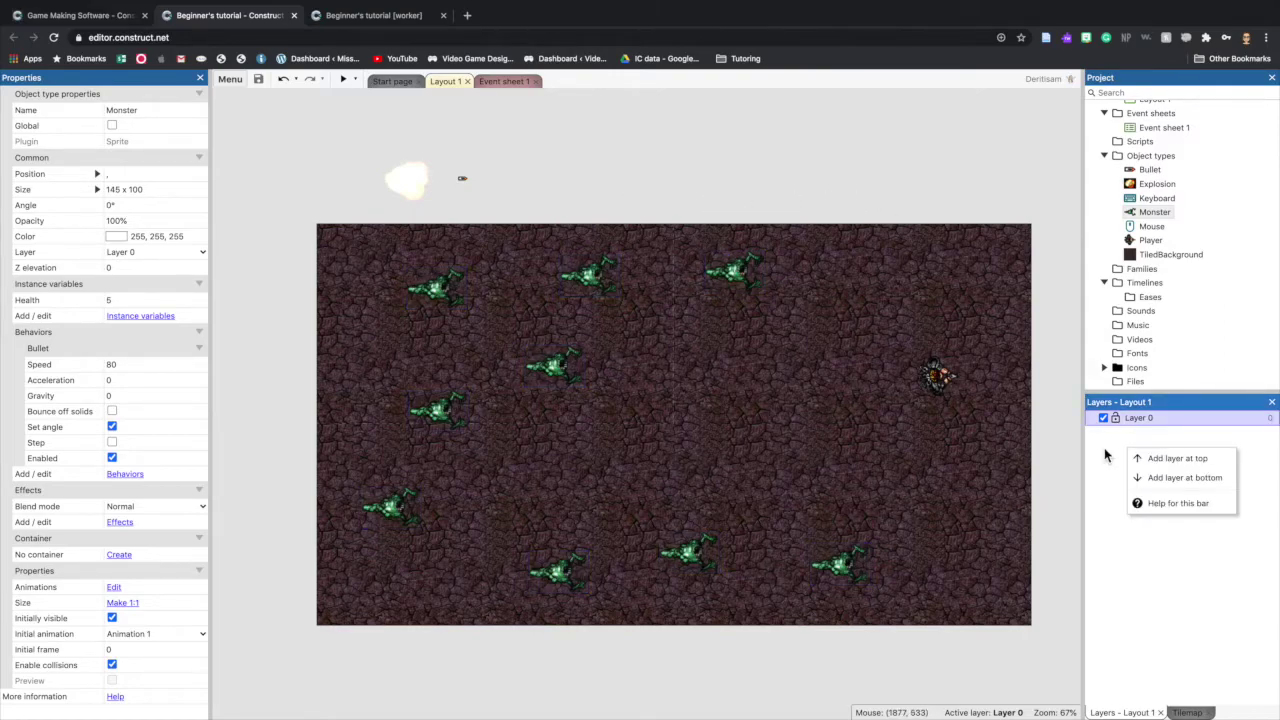
left_click(1180, 458)
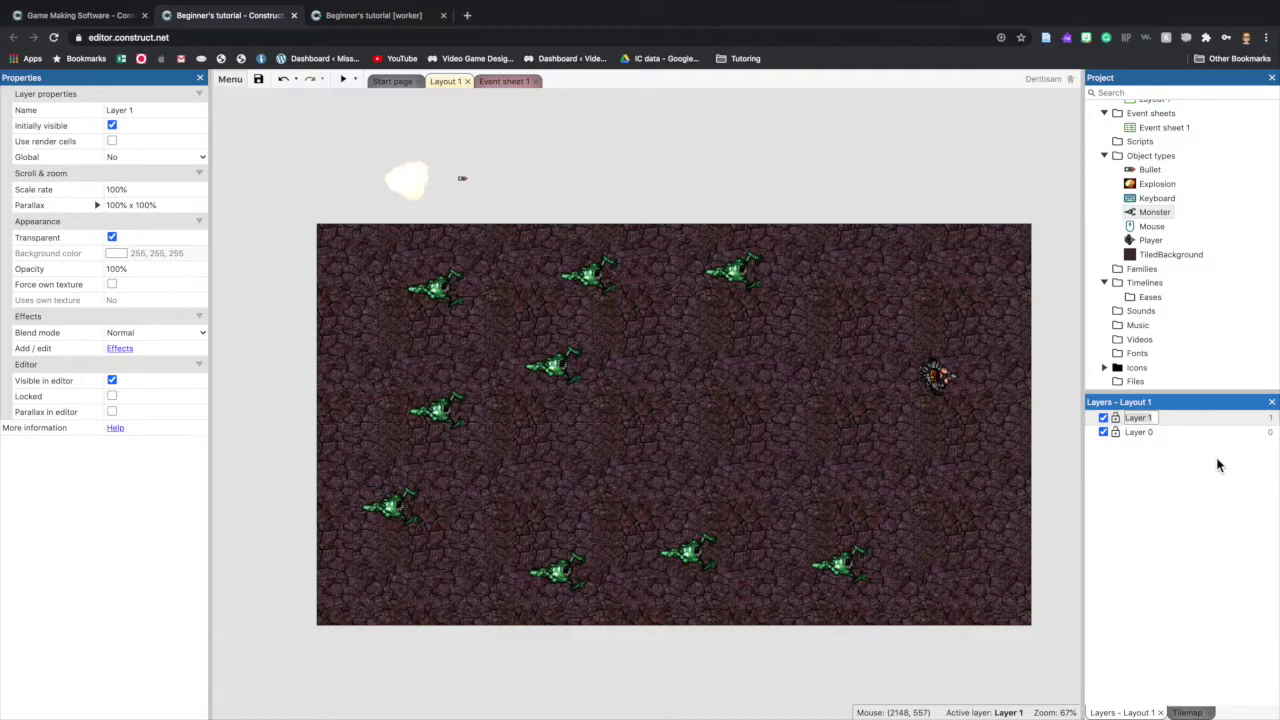
type("HUD")
Set the HUD layer's Parallax to 0% x 0%.
left_click(1170, 420)
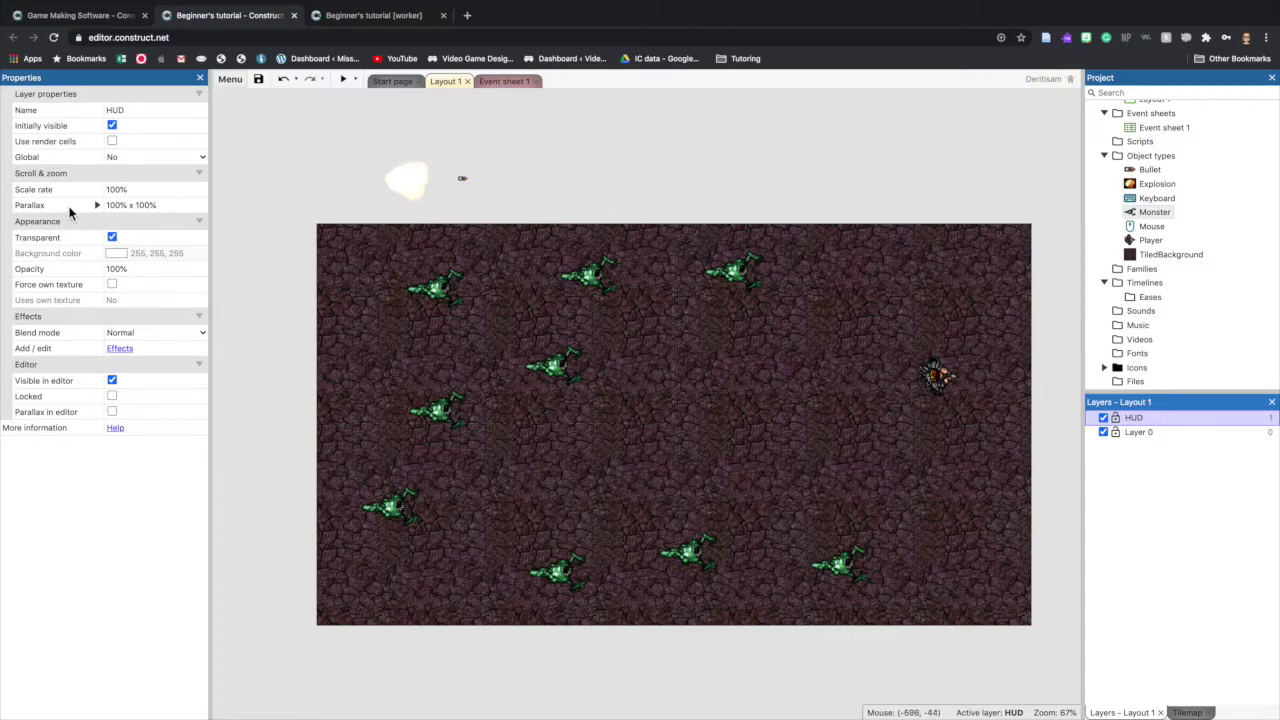
left_click(121, 205)
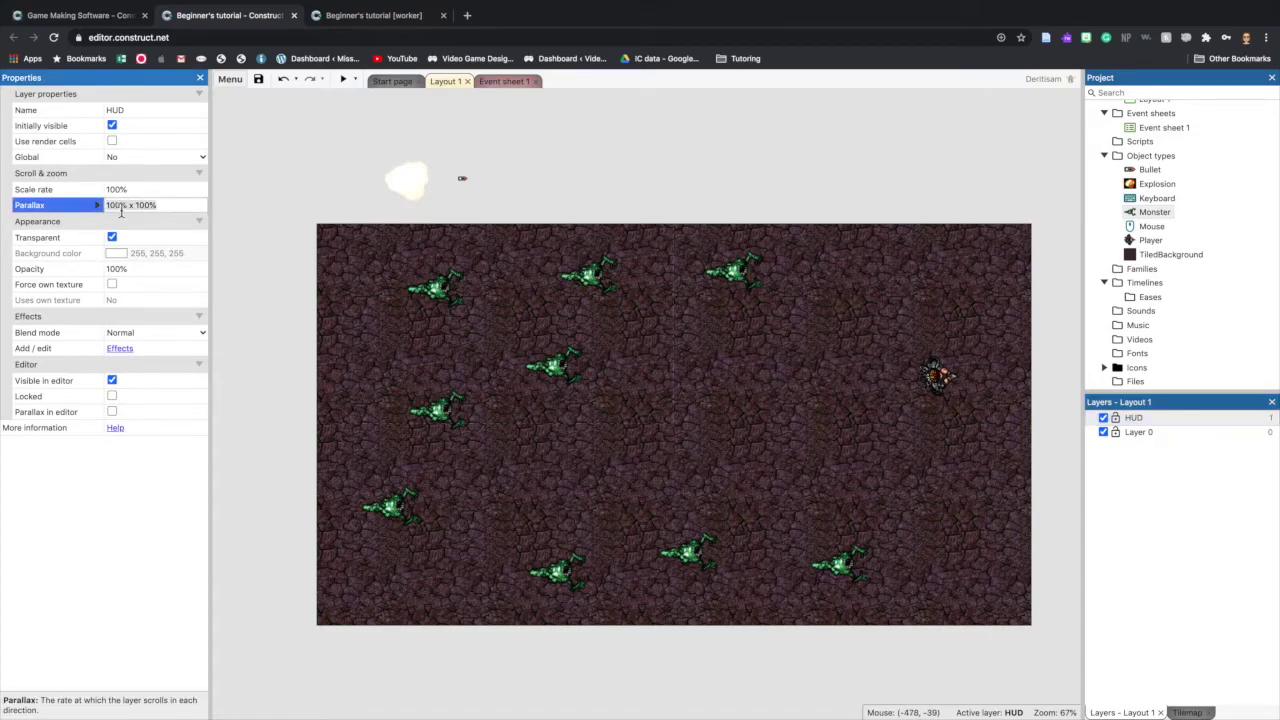
key("ctrl+a")
type("0% x 0%")
key("Tab")
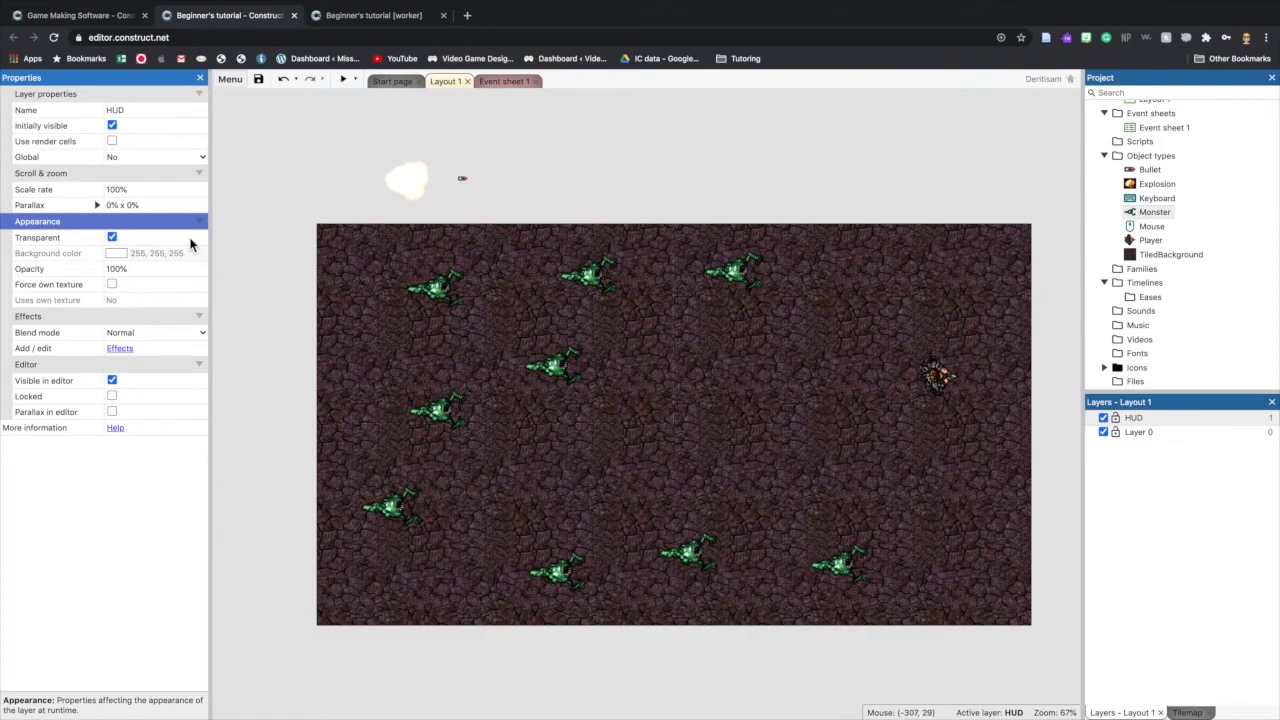
left_click(1161, 463)
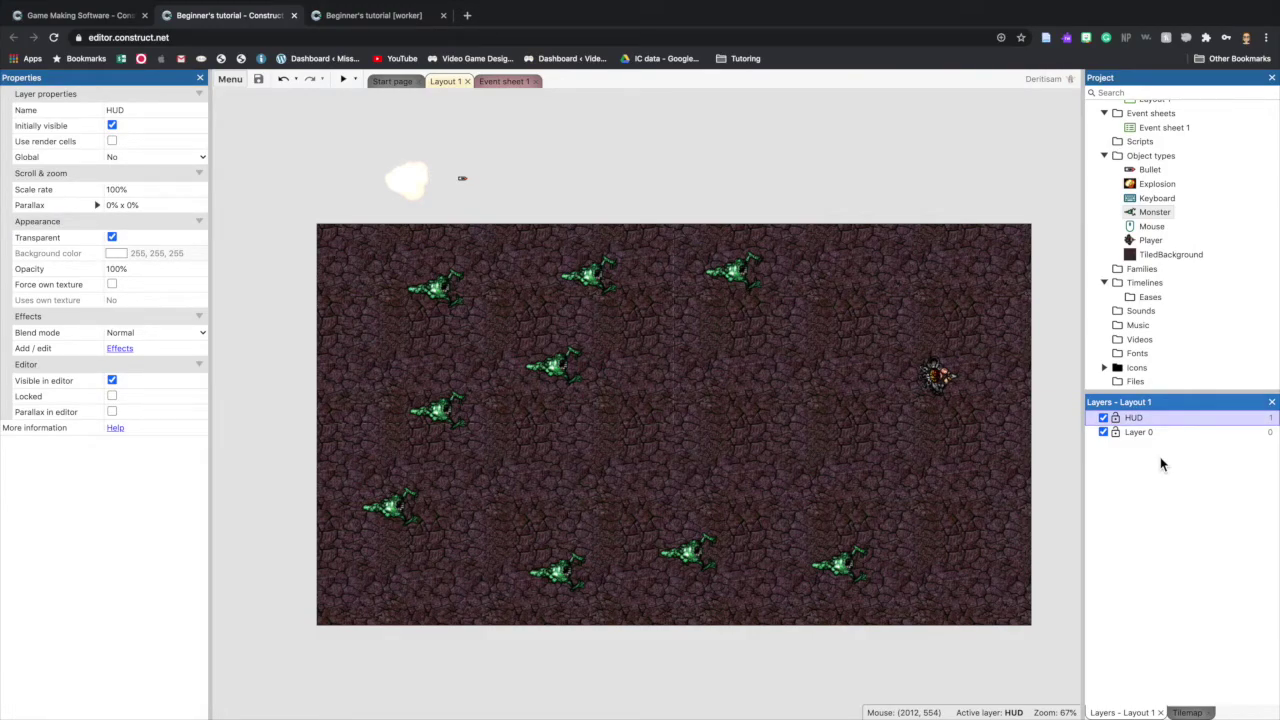
double_click(711, 404)
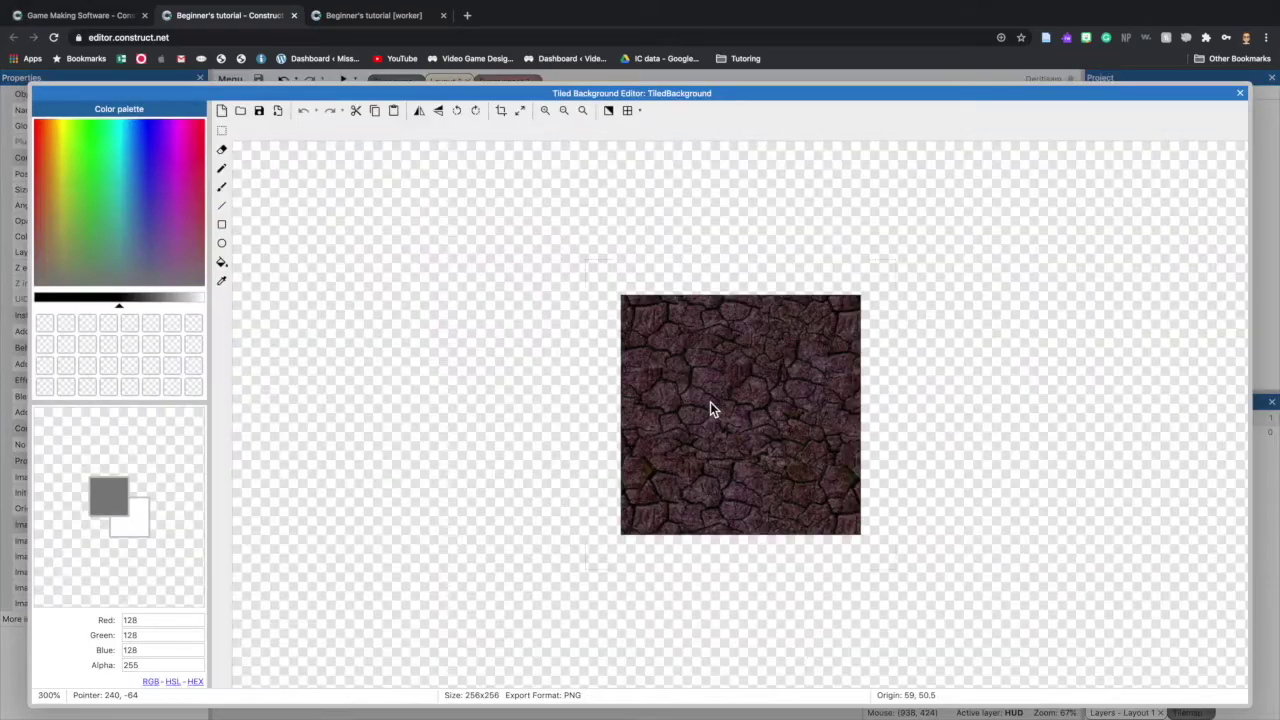
left_click(1240, 93)
left_click(778, 168)
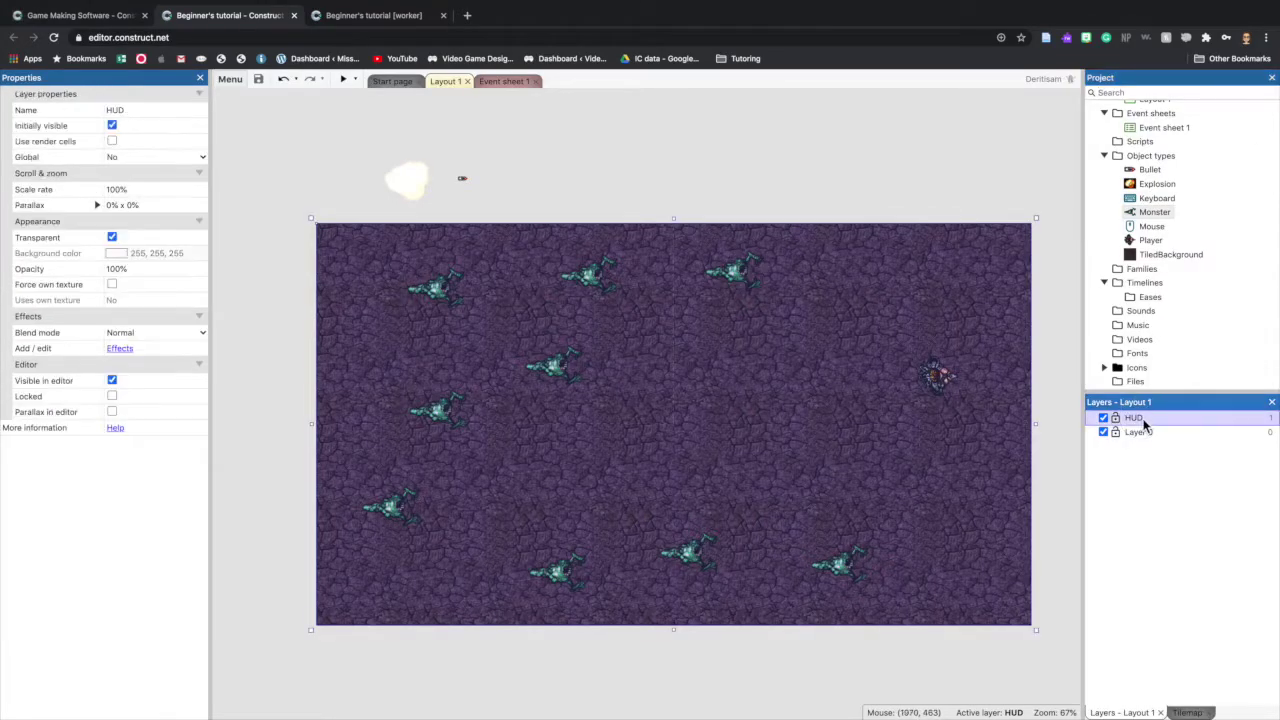
Insert a Text object on the HUD layer in the layout's upper-left corner, at about 19, 13.
double_click(778, 168)
scroll(610, 411, "down", 3)
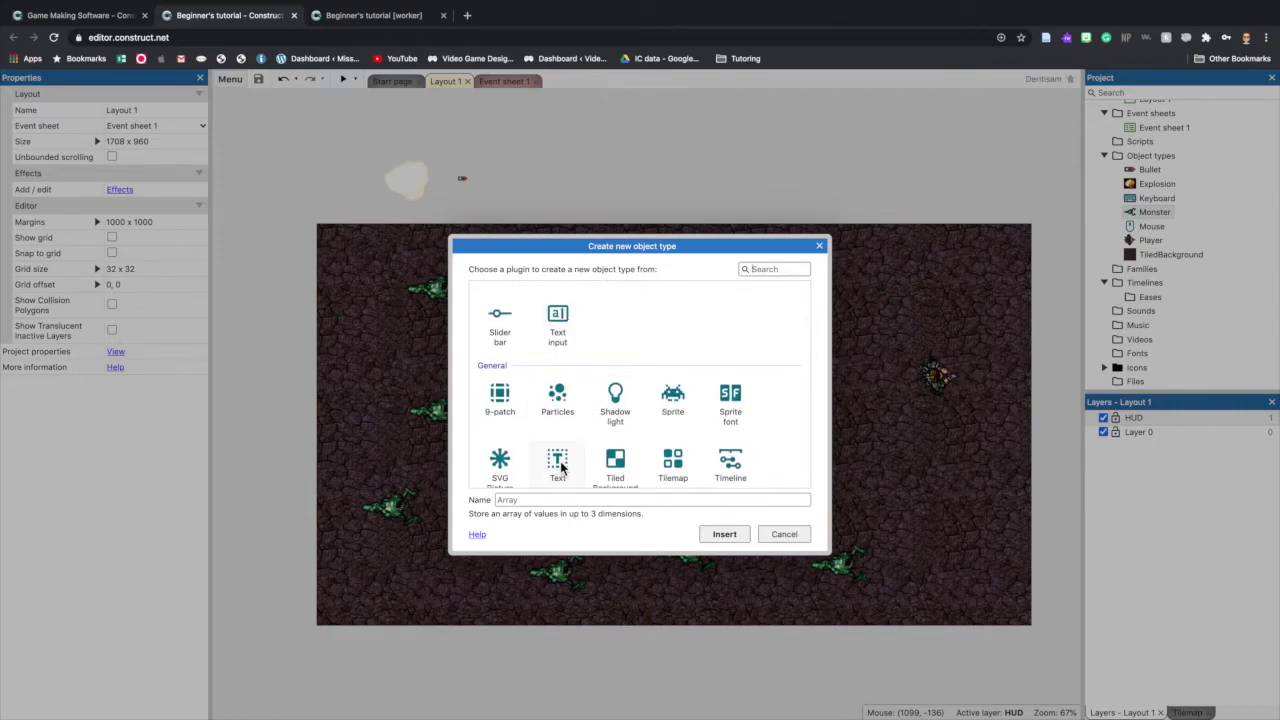
scroll(565, 466, "down", 1)
left_click(563, 405)
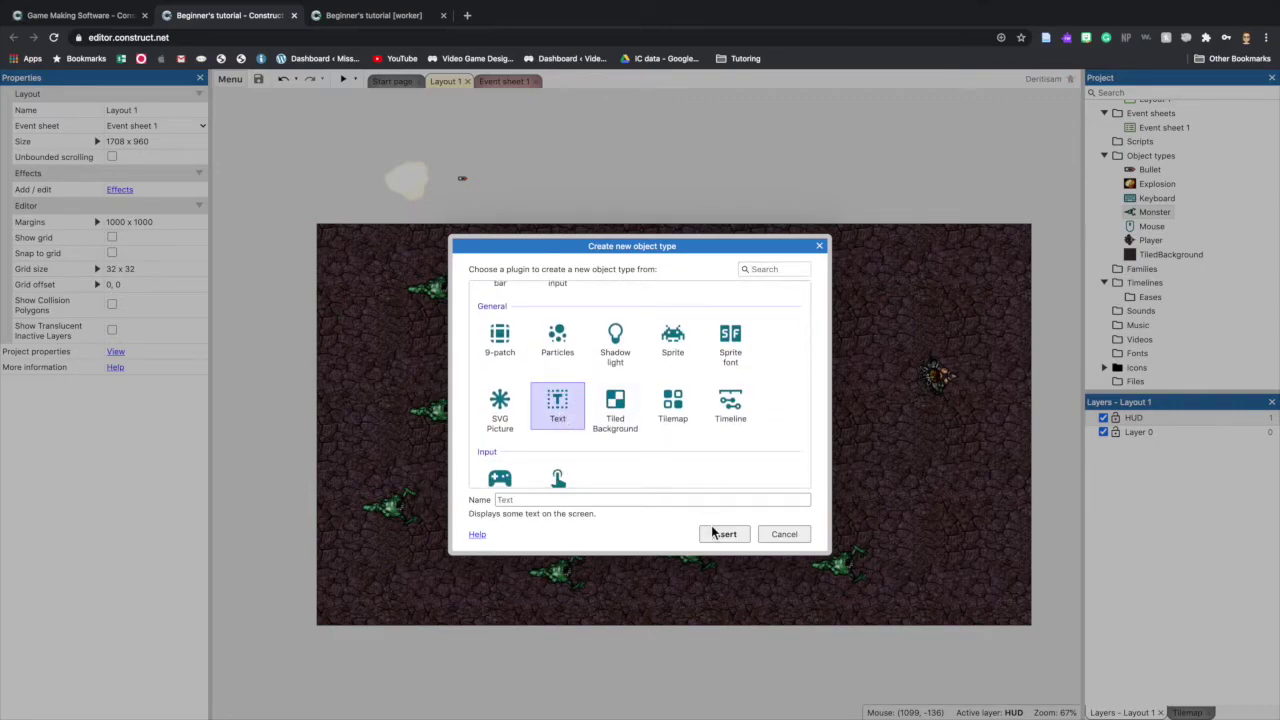
left_click(714, 535)
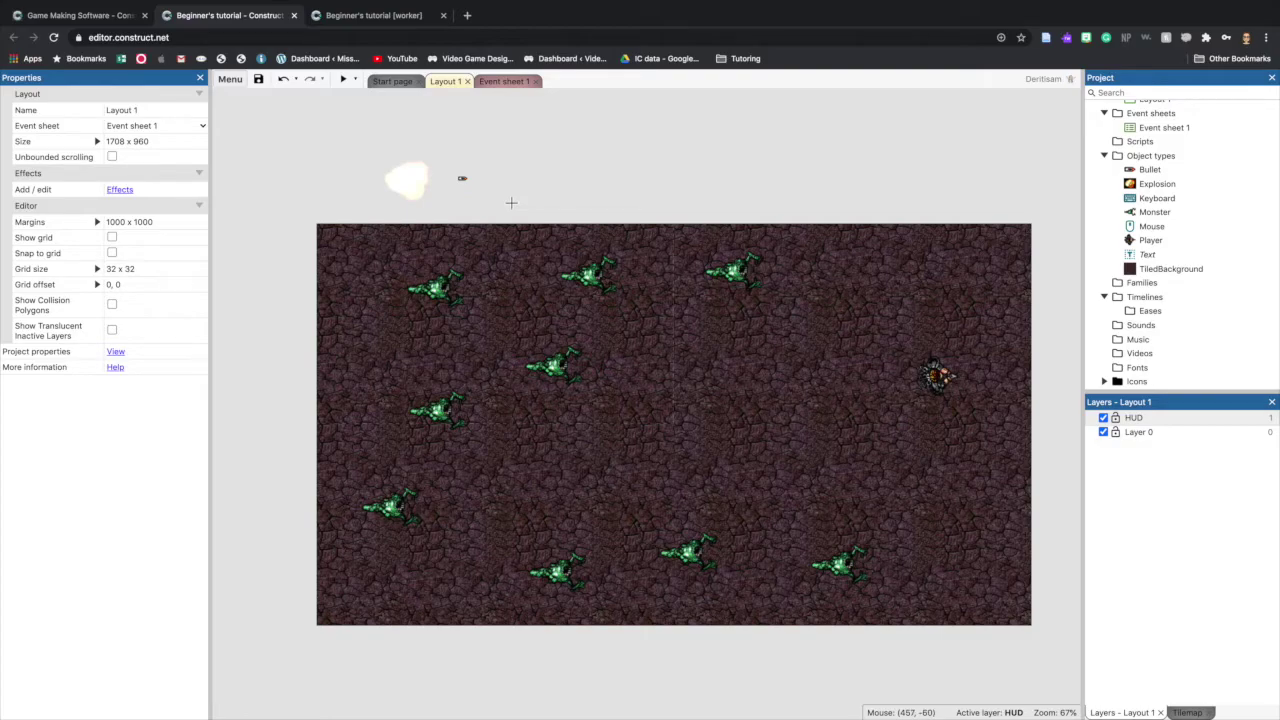
left_click(325, 229)
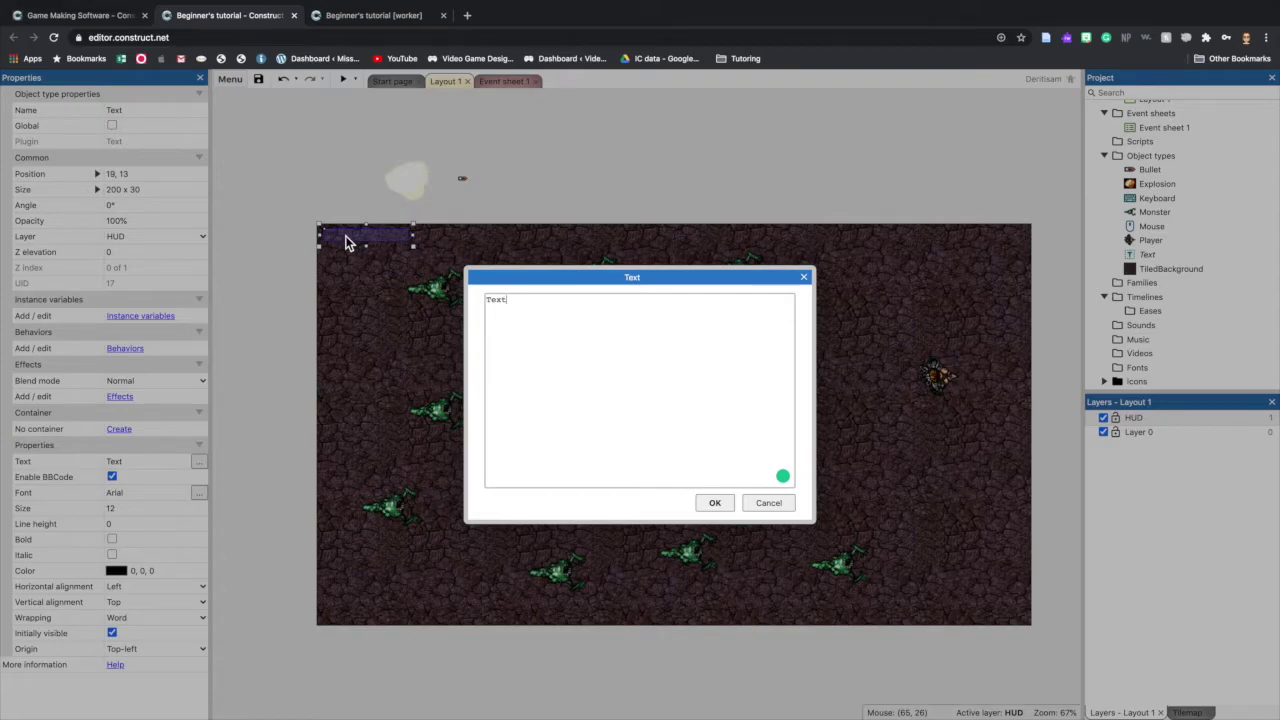
left_click(803, 277)
left_click(330, 248)
left_click(300, 254)
left_click(335, 241)
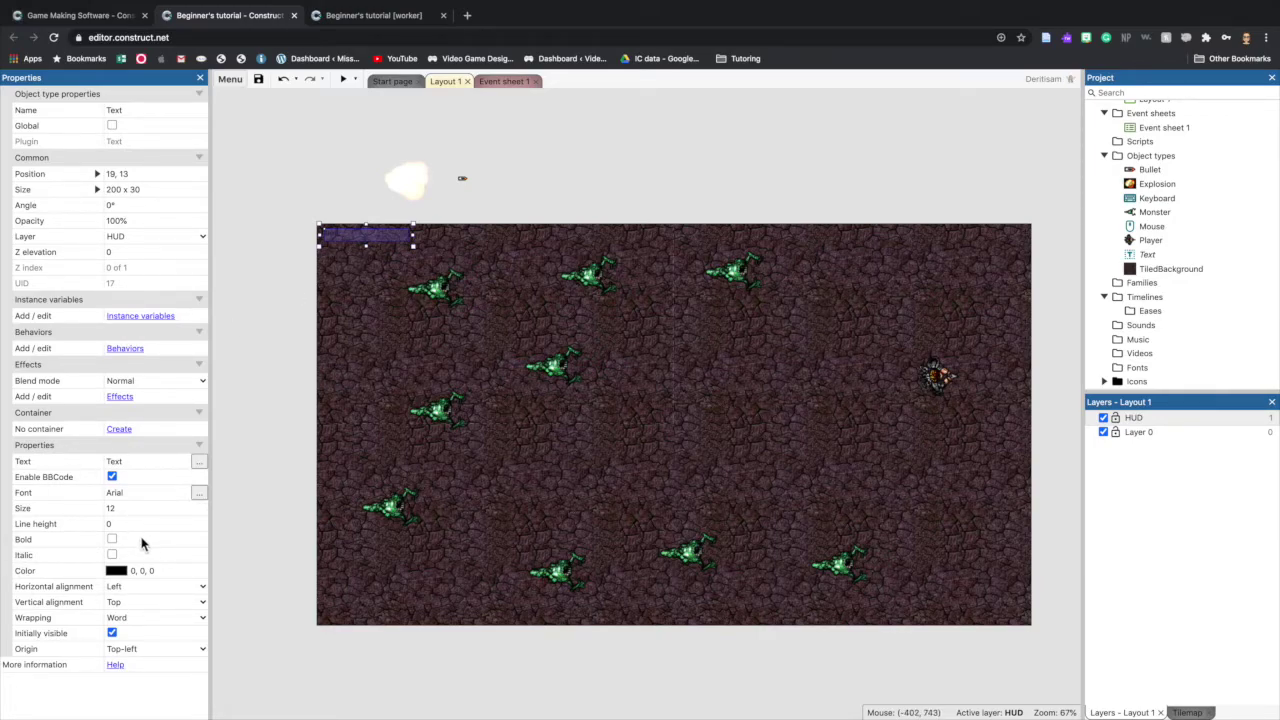
Make the HUD Text object bold and set its colour to yellow-green 188, 255, 5.
left_click(111, 539)
left_click(119, 573)
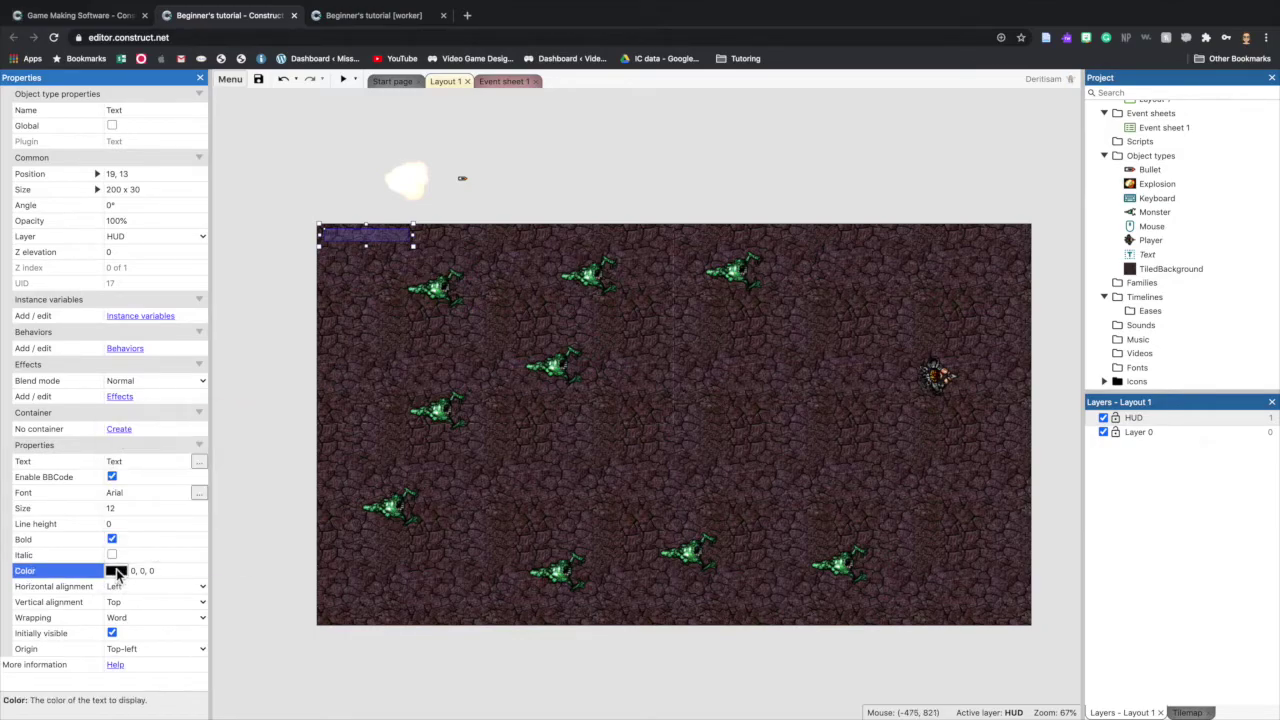
left_click(117, 571)
left_click_drag(174, 507, 222, 507)
left_click(244, 409)
left_click(266, 610)
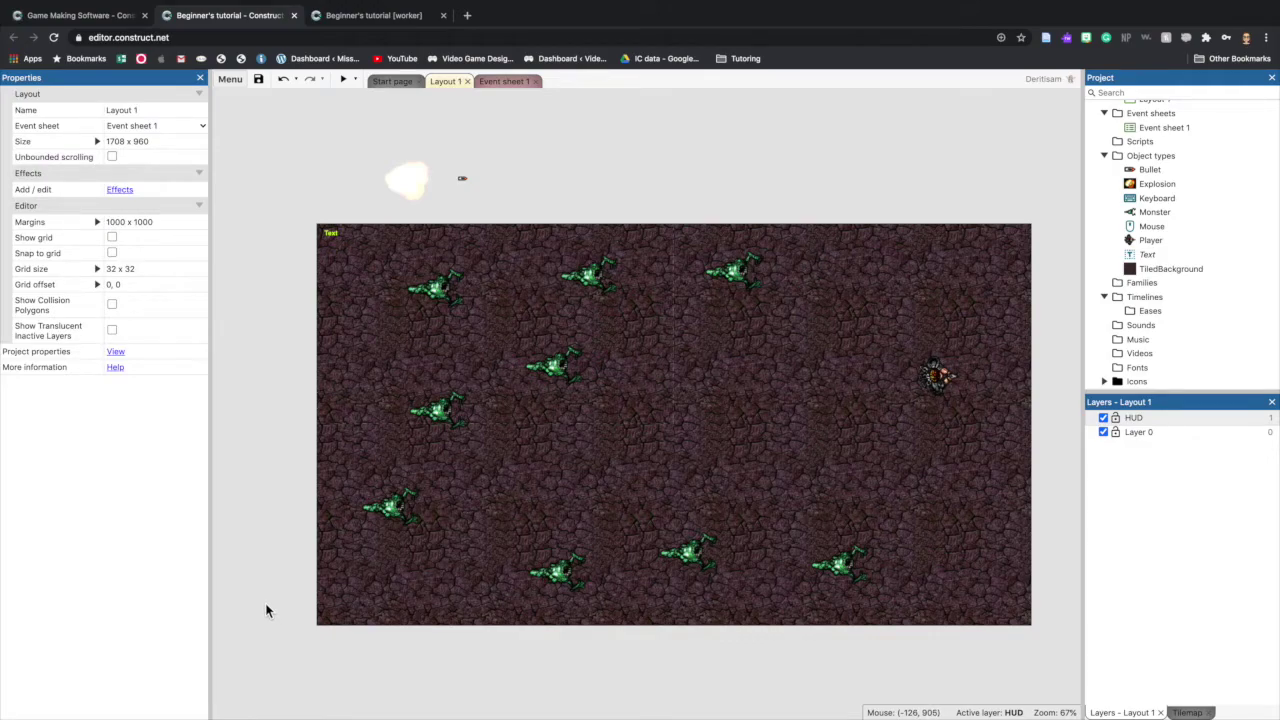
Set the HUD Text object's font size to 30 and enlarge its box to about 200 x 65.
left_click(380, 232)
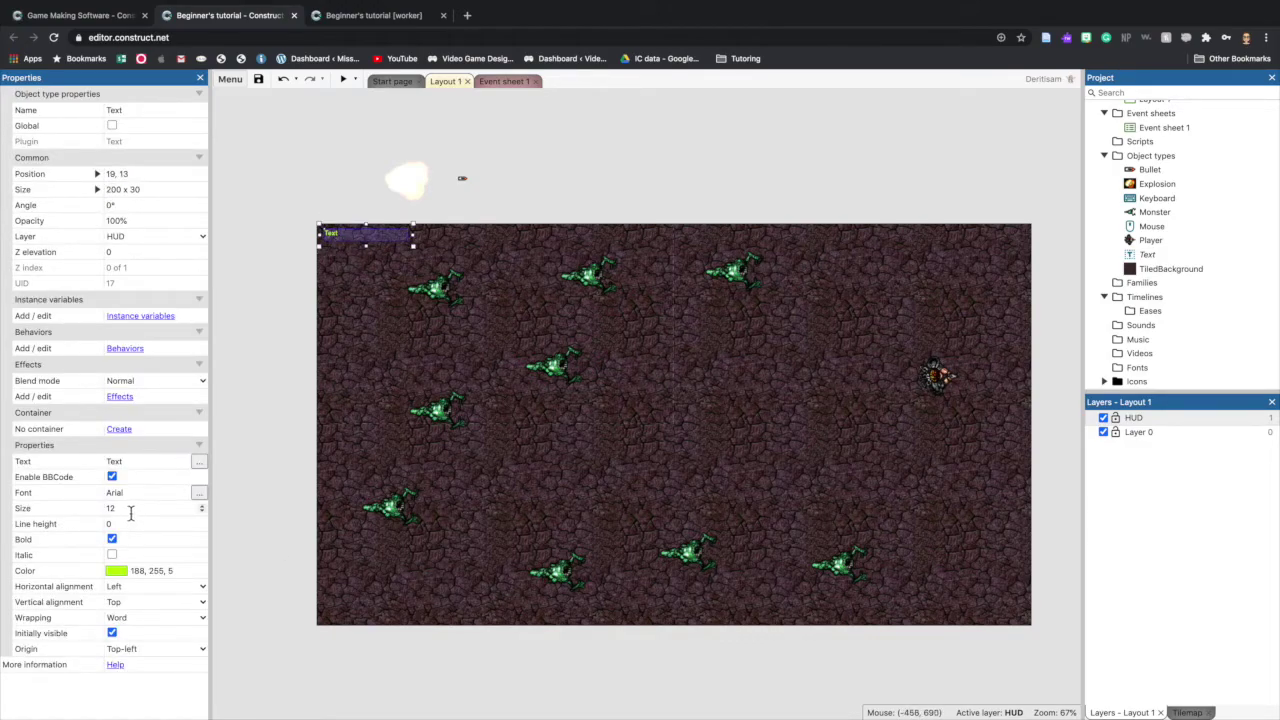
left_click(203, 509)
left_click(203, 506)
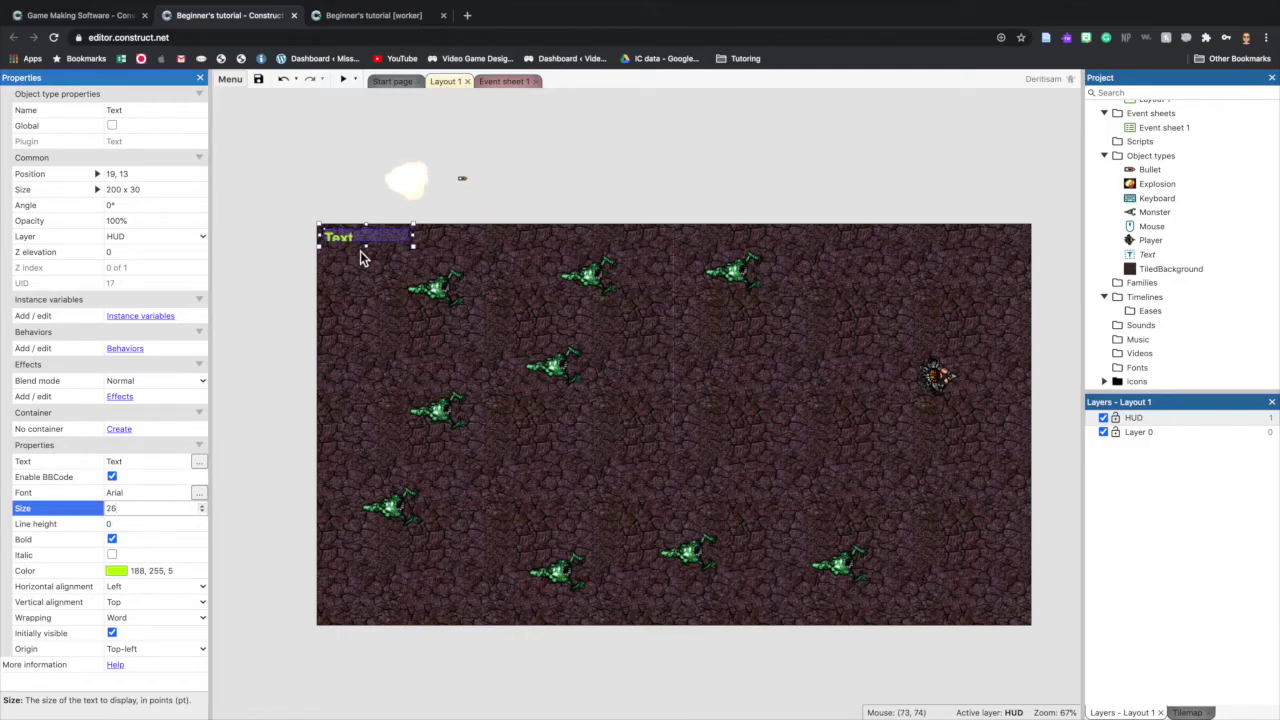
left_click_drag(366, 246, 368, 270)
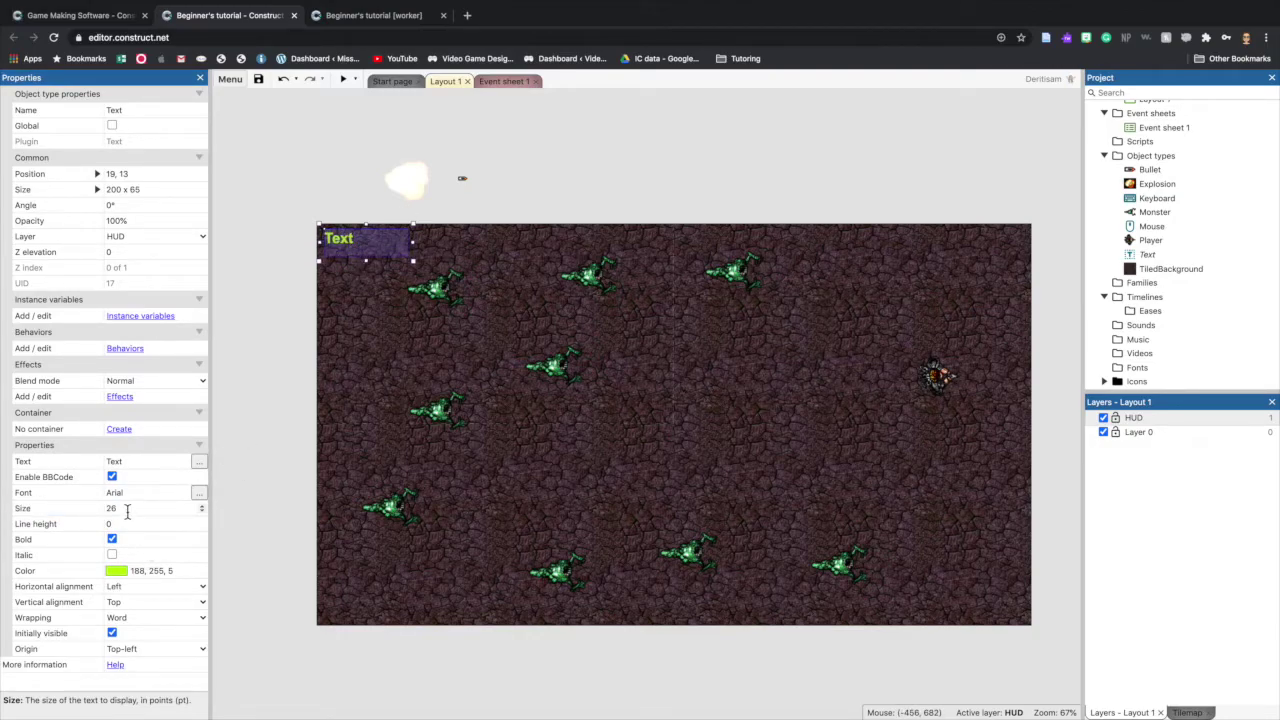
left_click(202, 506)
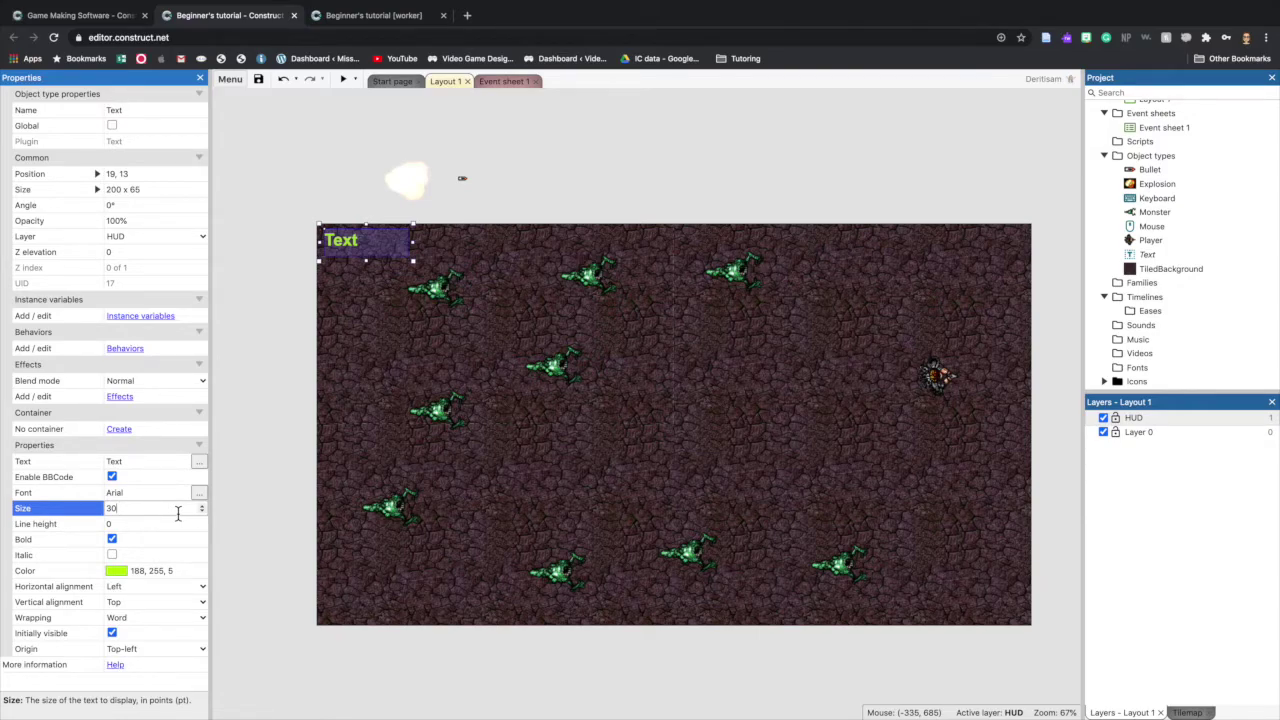
Add a Set text action for the Text object to the Every tick event in Event sheet 1.
left_click(503, 81)
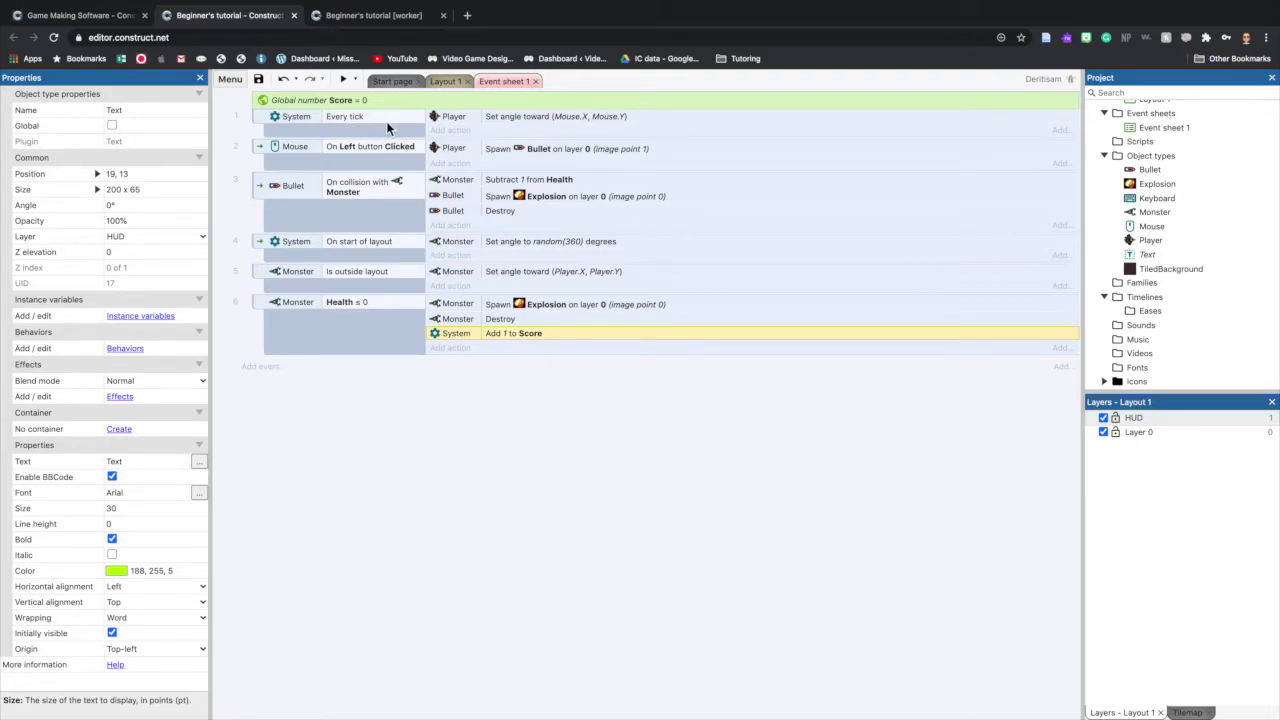
left_click(457, 134)
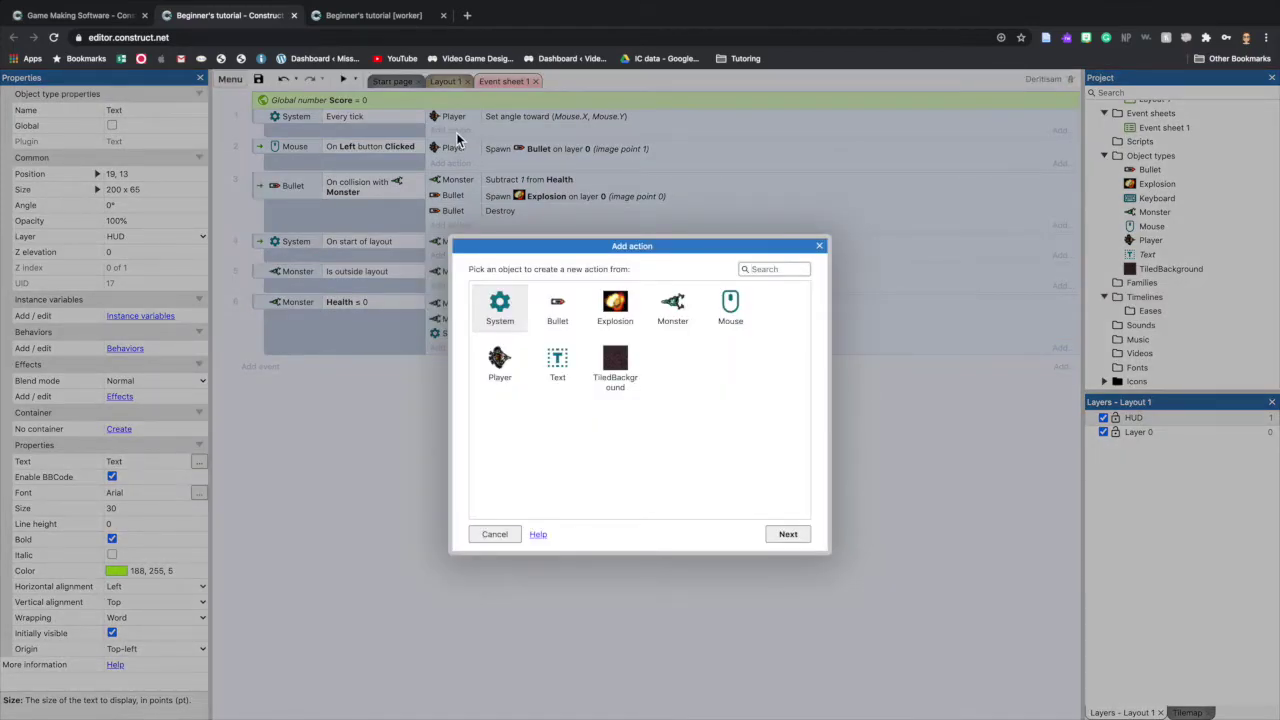
left_click(557, 362)
left_click(788, 534)
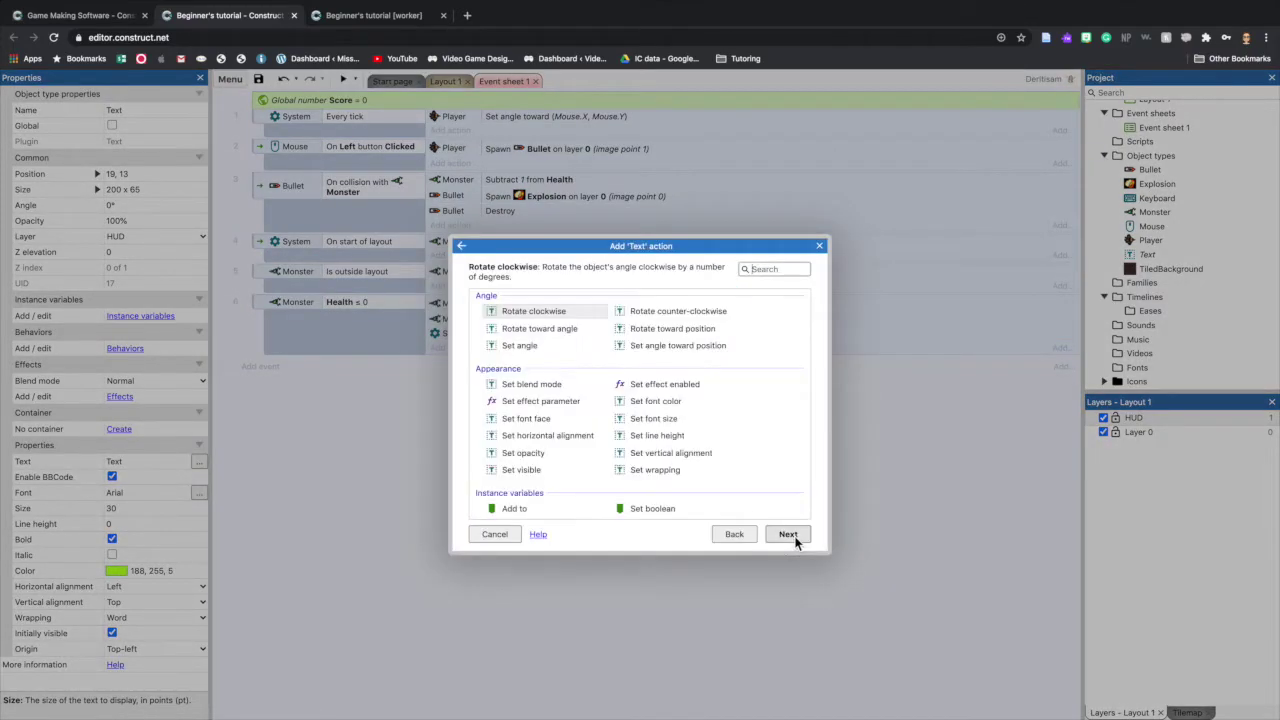
scroll(755, 458, "down", 4)
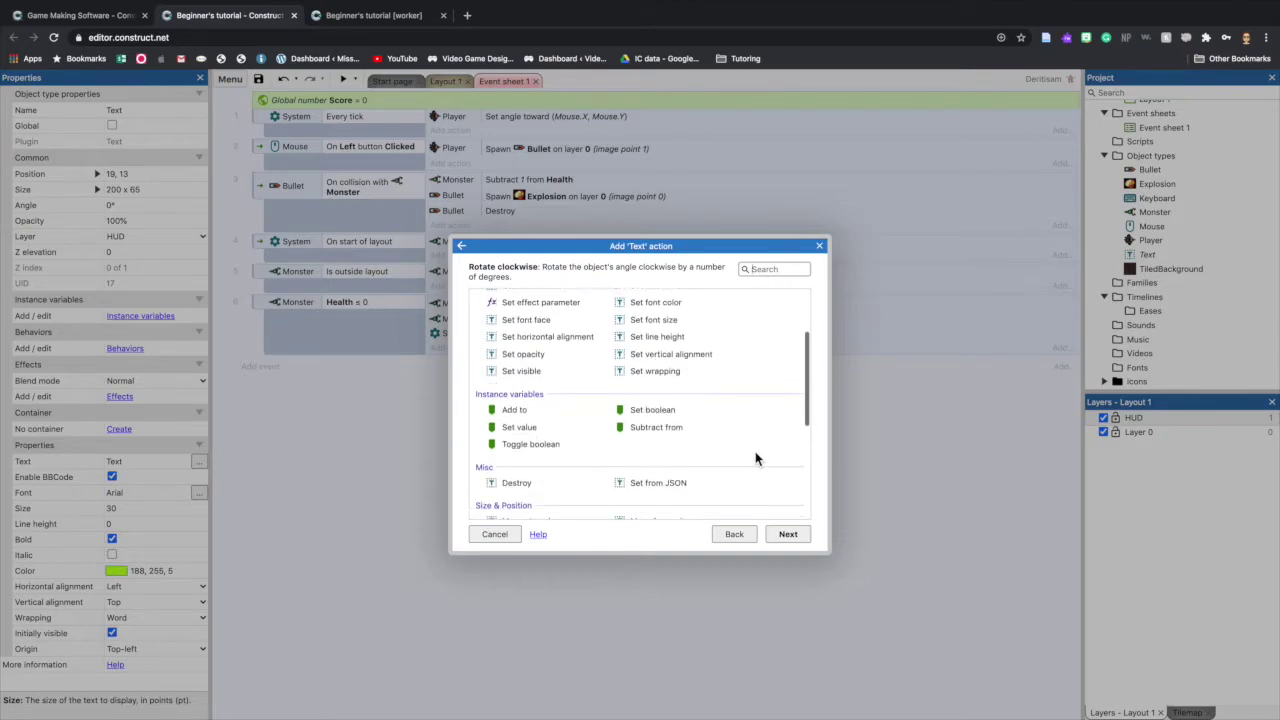
scroll(757, 457, "down", 2)
left_click(550, 497)
left_click(788, 534)
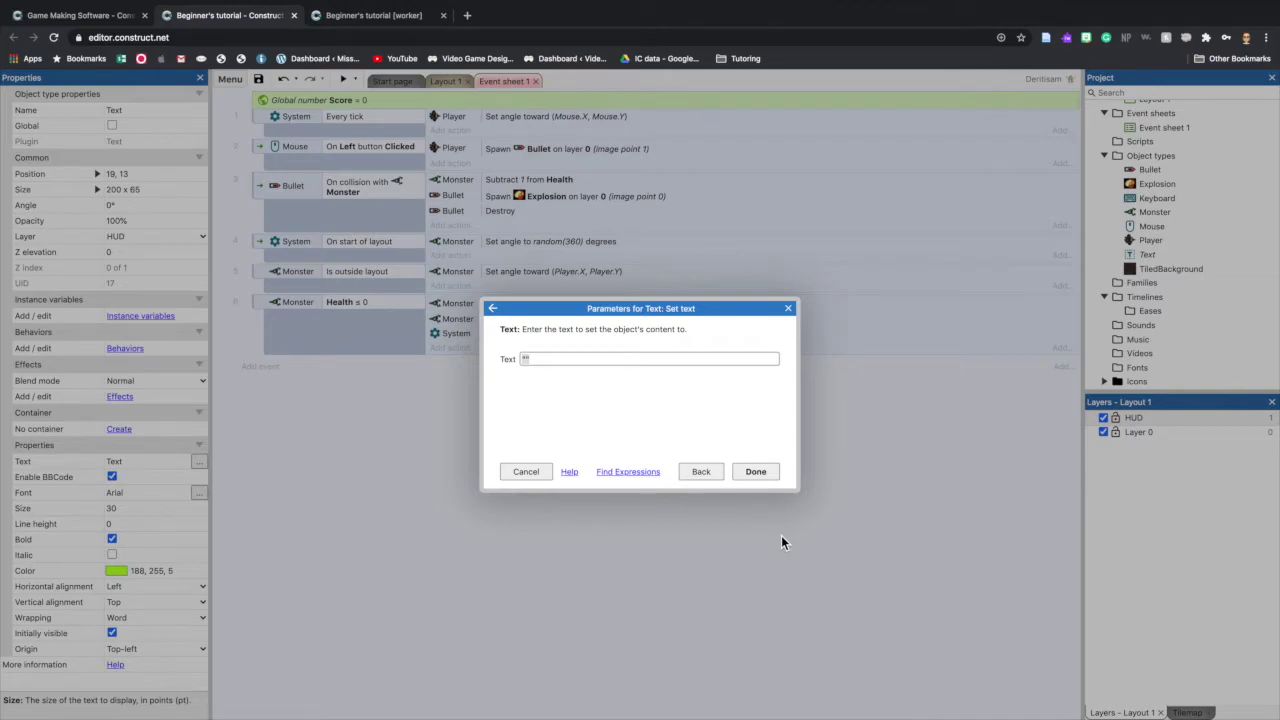
type("\"score: \" & Score")
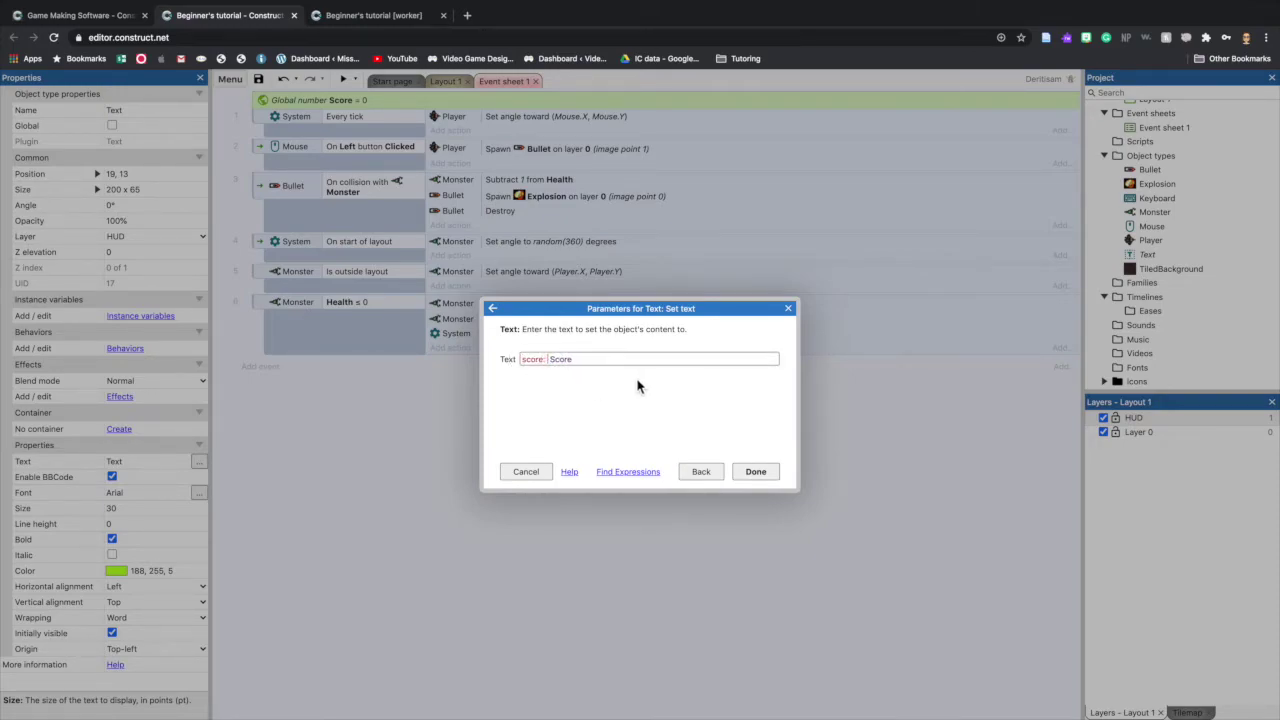
key("ctrl+a")
key("BackSpace")
type("\"Score")
type(": \" & Sc")
key("ctrl+a")
key("BackSpace")
Set the Set text action's expression to "Score: " & Score and finish the action.
type("Score: & Score")
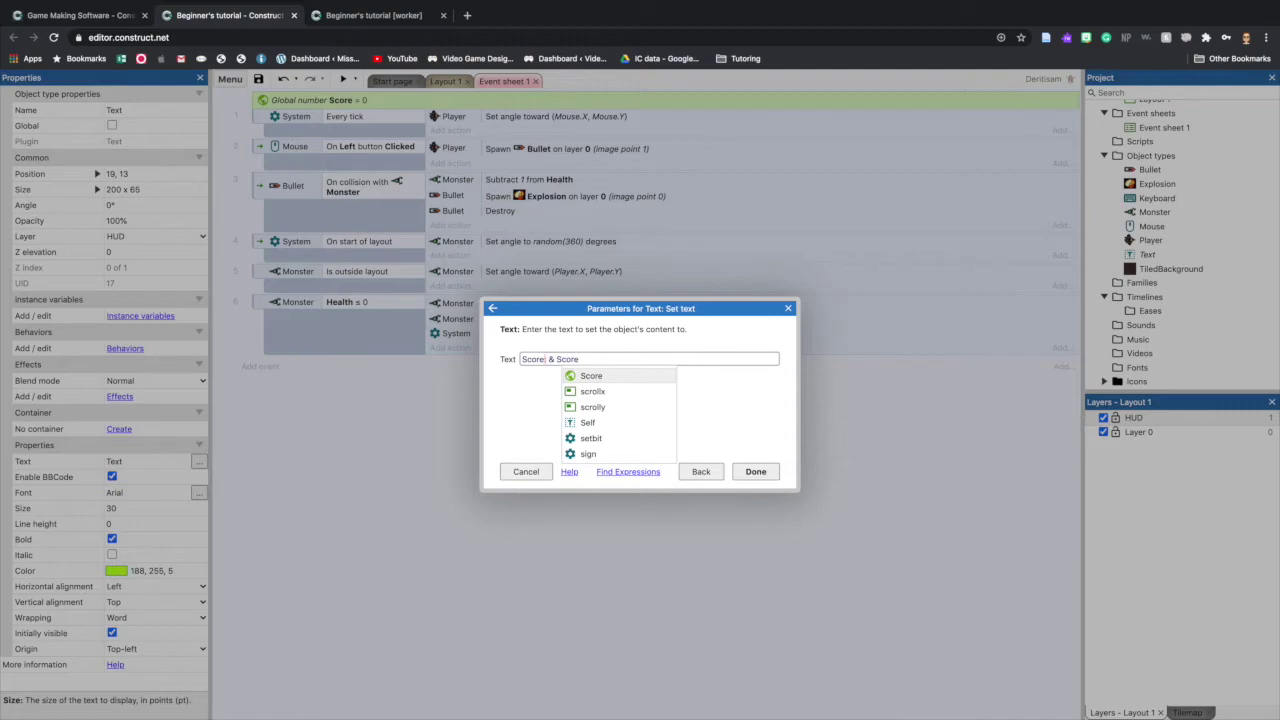
left_click(530, 393)
left_click(756, 471)
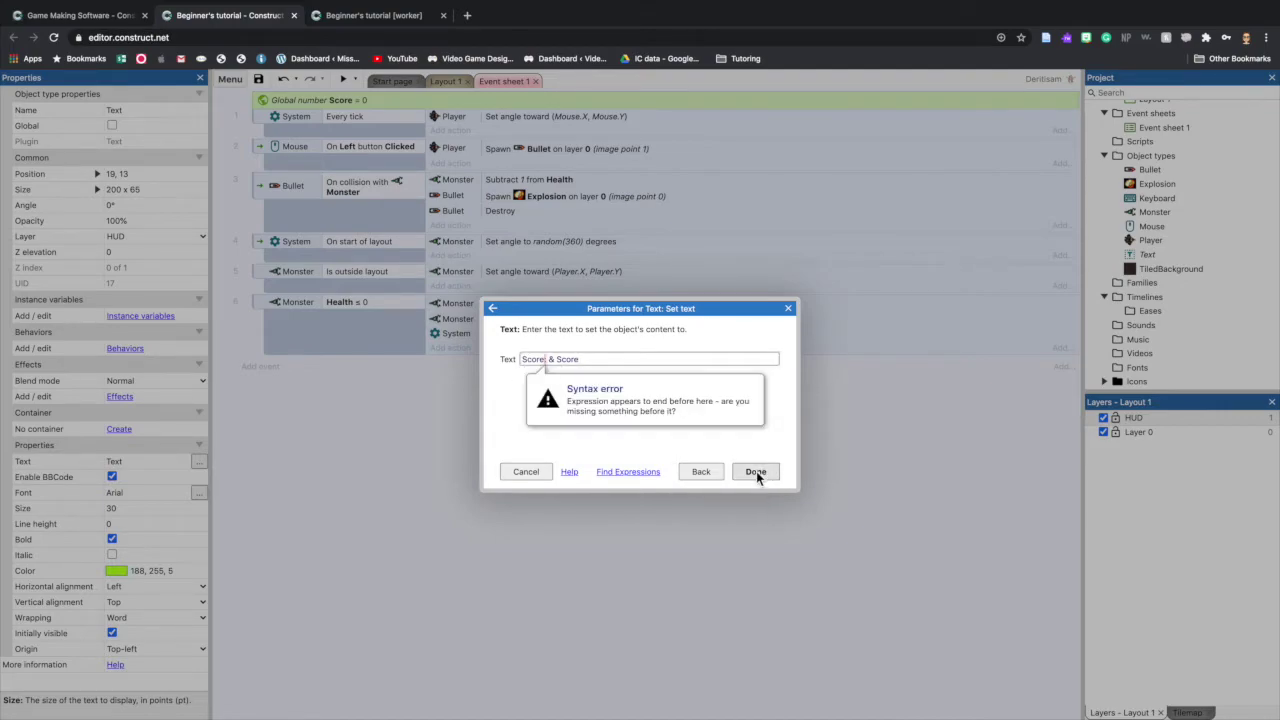
left_click(553, 359)
type("\"")
left_click(756, 471)
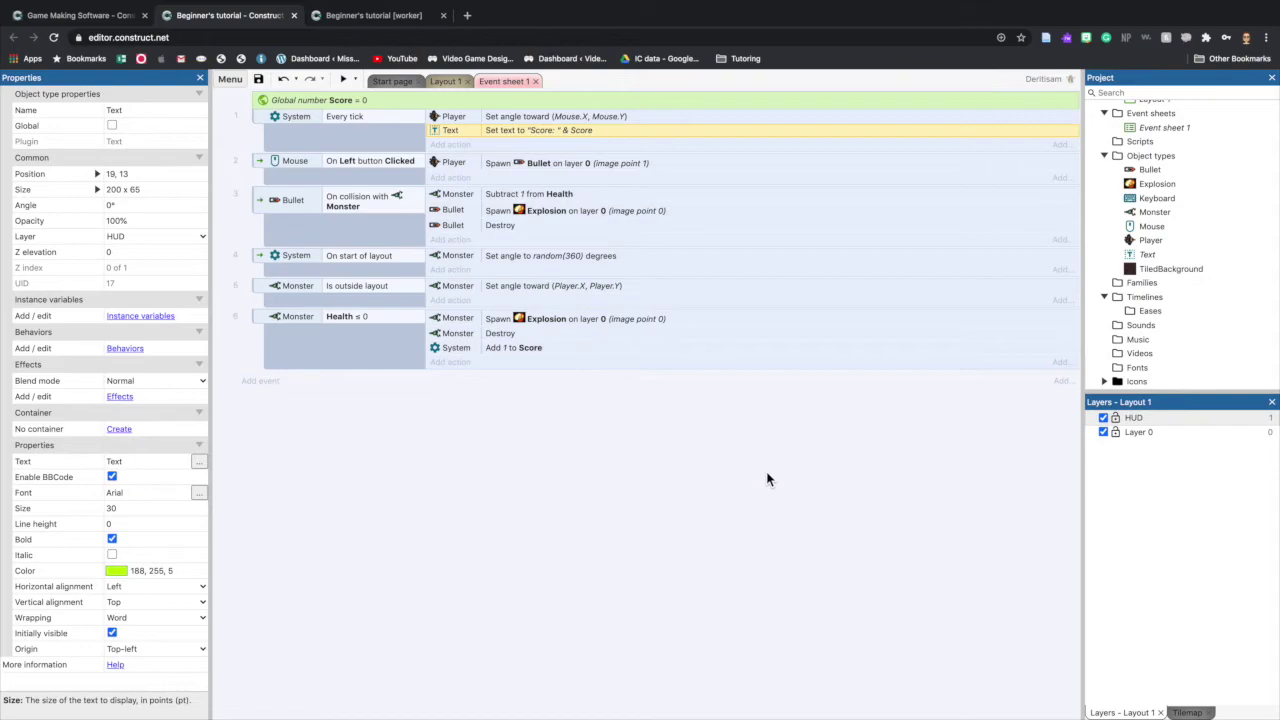
Preview the game, move the player and shoot monsters to test the score display, and return to the event sheet.
left_click(343, 78)
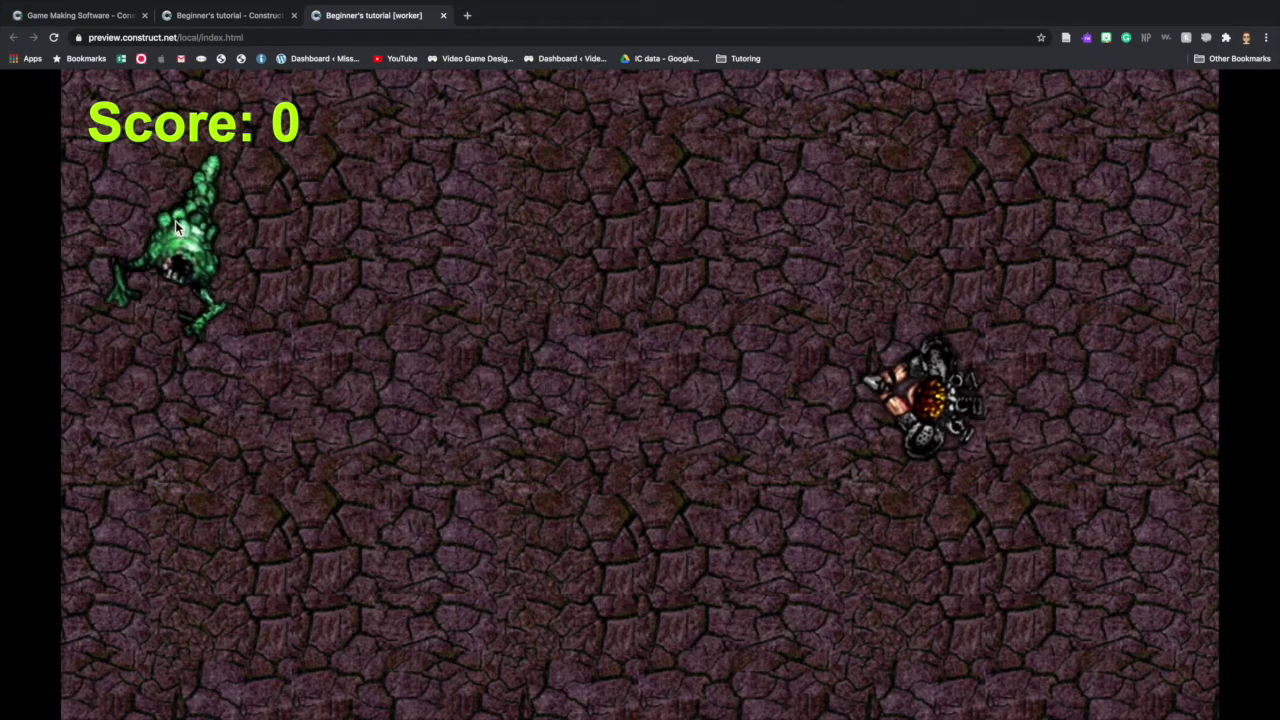
left_click(175, 221)
left_click(229, 423)
left_click(190, 445)
left_click(165, 462)
left_click(140, 510)
left_click(140, 545)
left_click(240, 630)
left_click(330, 690)
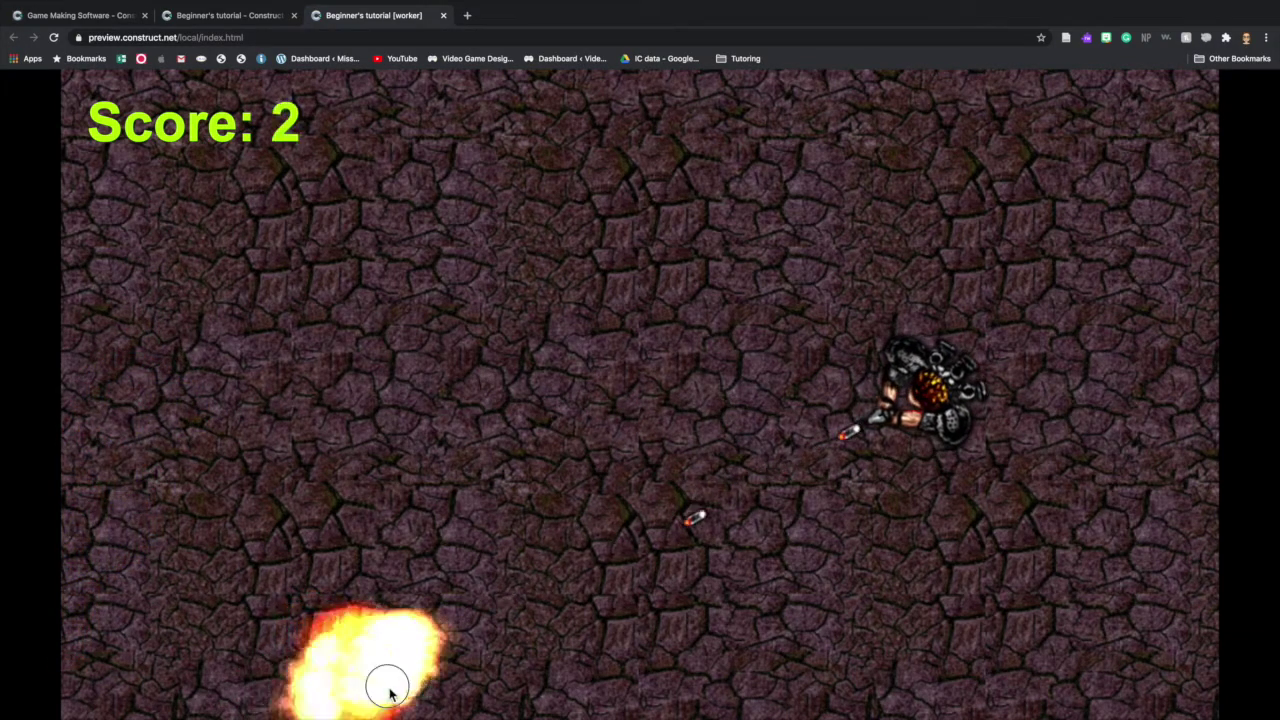
key("Up")
left_click(320, 297)
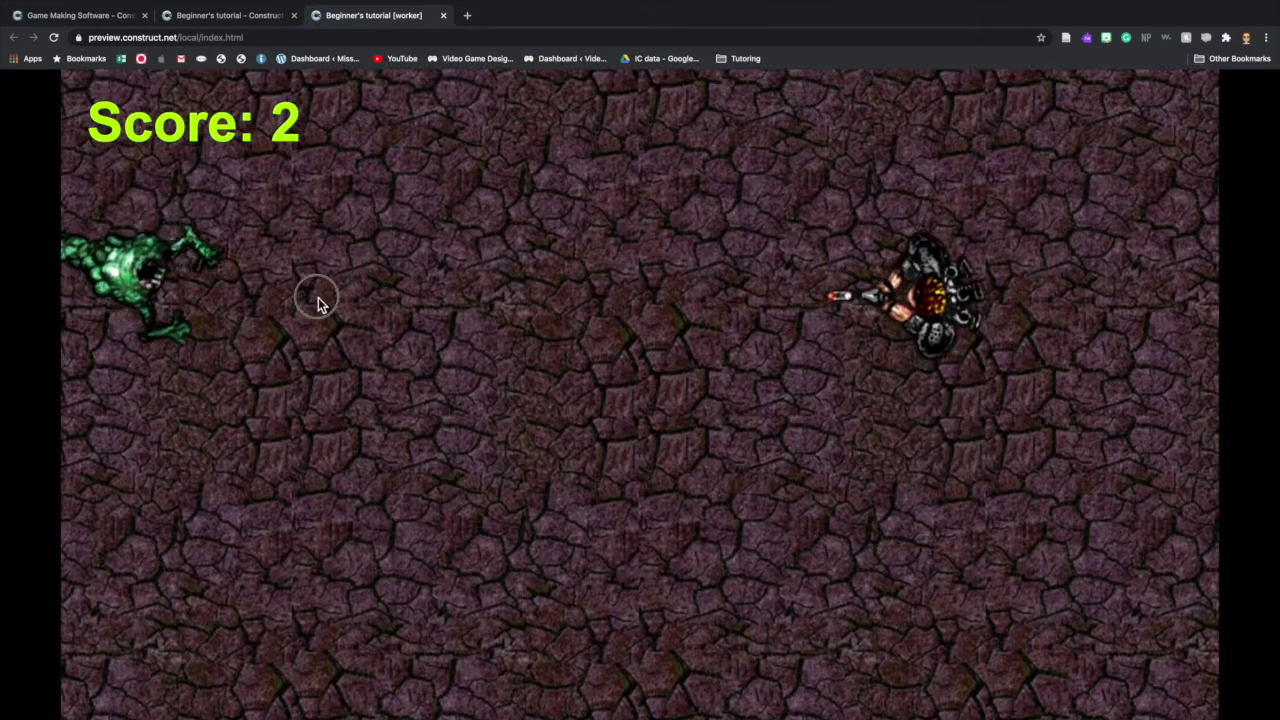
left_click(321, 320)
left_click(322, 340)
key("Down")
key("Right")
left_click(993, 406)
left_click(930, 334)
left_click(807, 266)
left_click(338, 357)
left_click(442, 385)
left_click(351, 451)
left_click(312, 468)
left_click(240, 18)
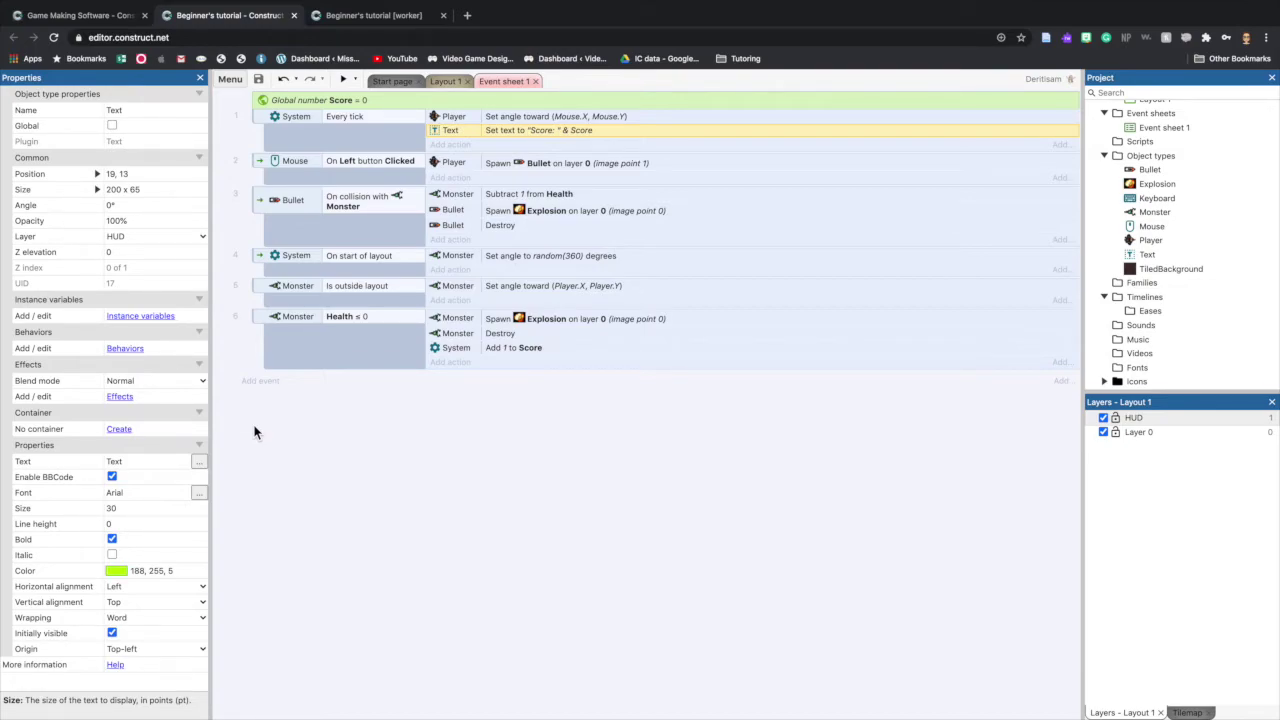
Add a new event with the System condition Every X seconds and an interval of 3.0 seconds.
left_click(363, 432)
double_click(364, 426)
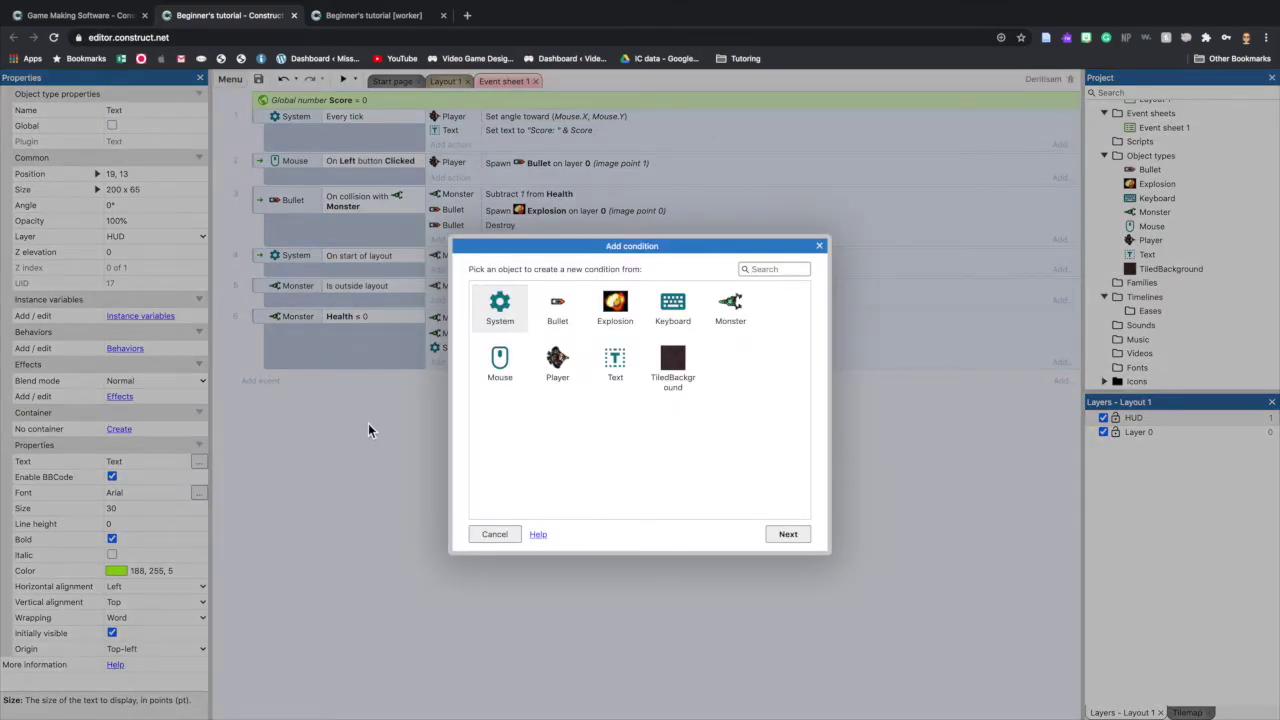
left_click(500, 305)
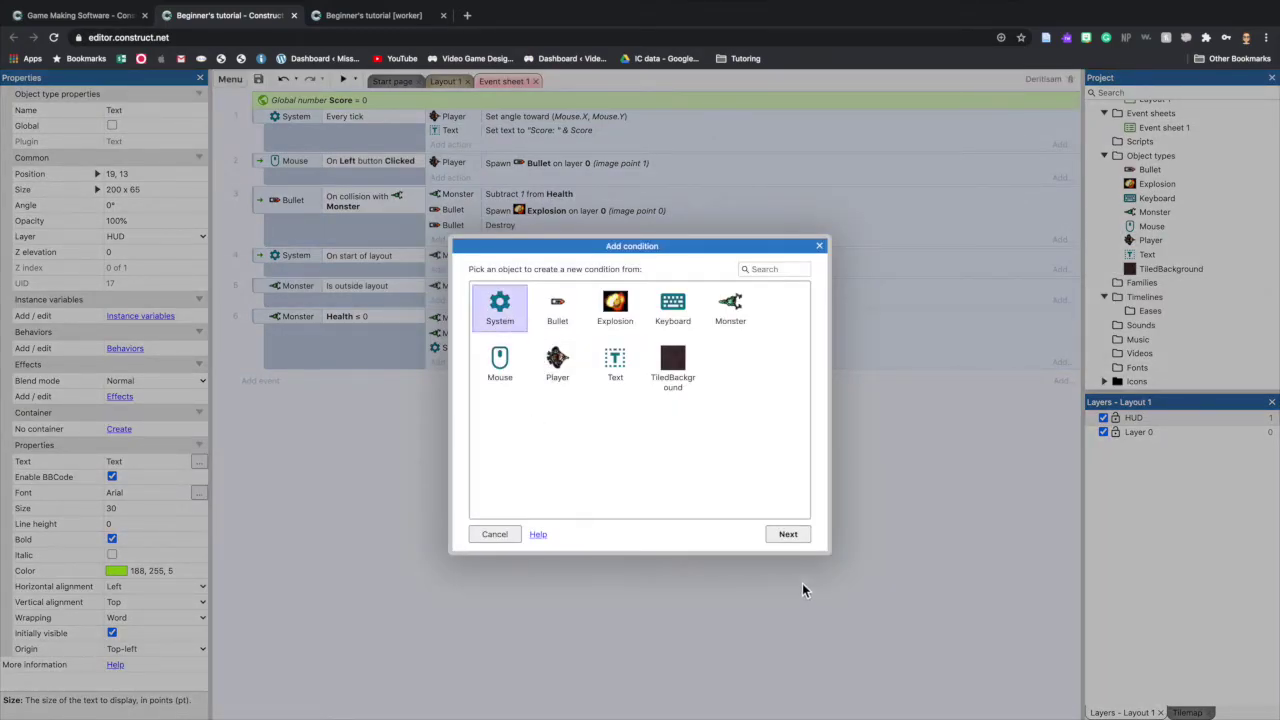
left_click(788, 534)
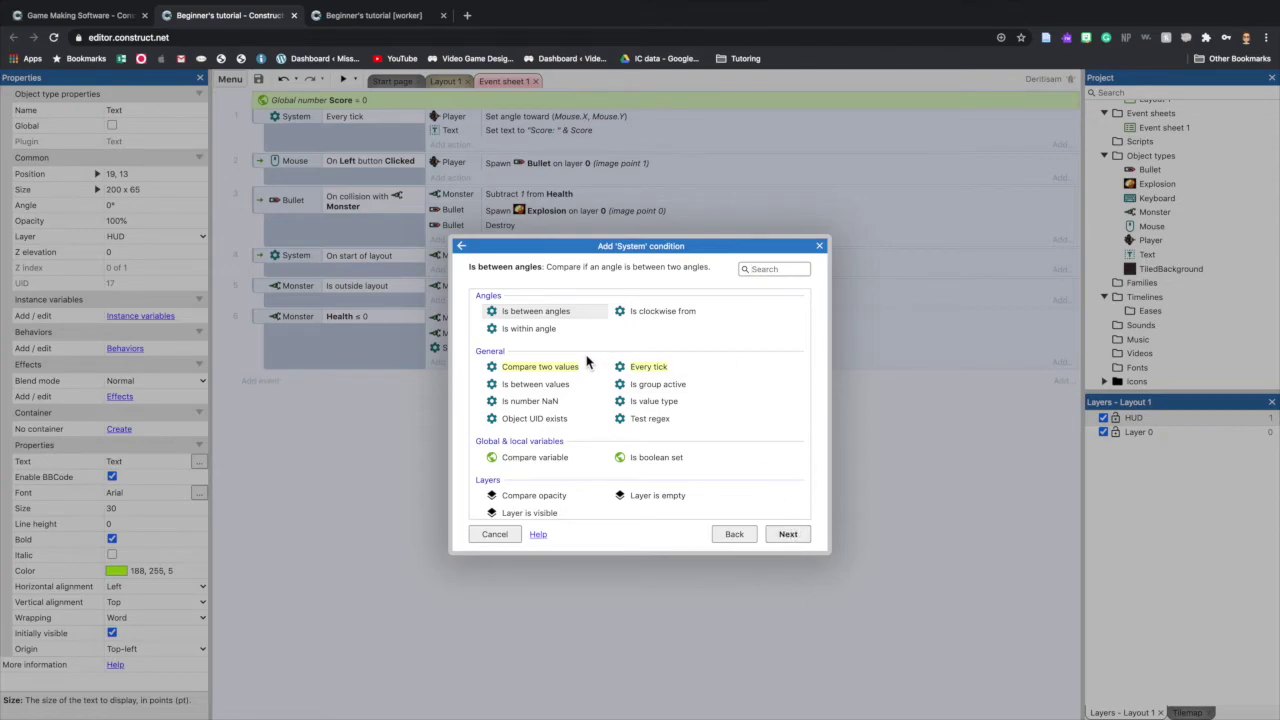
scroll(606, 446, "down", 3)
scroll(606, 446, "down", 8)
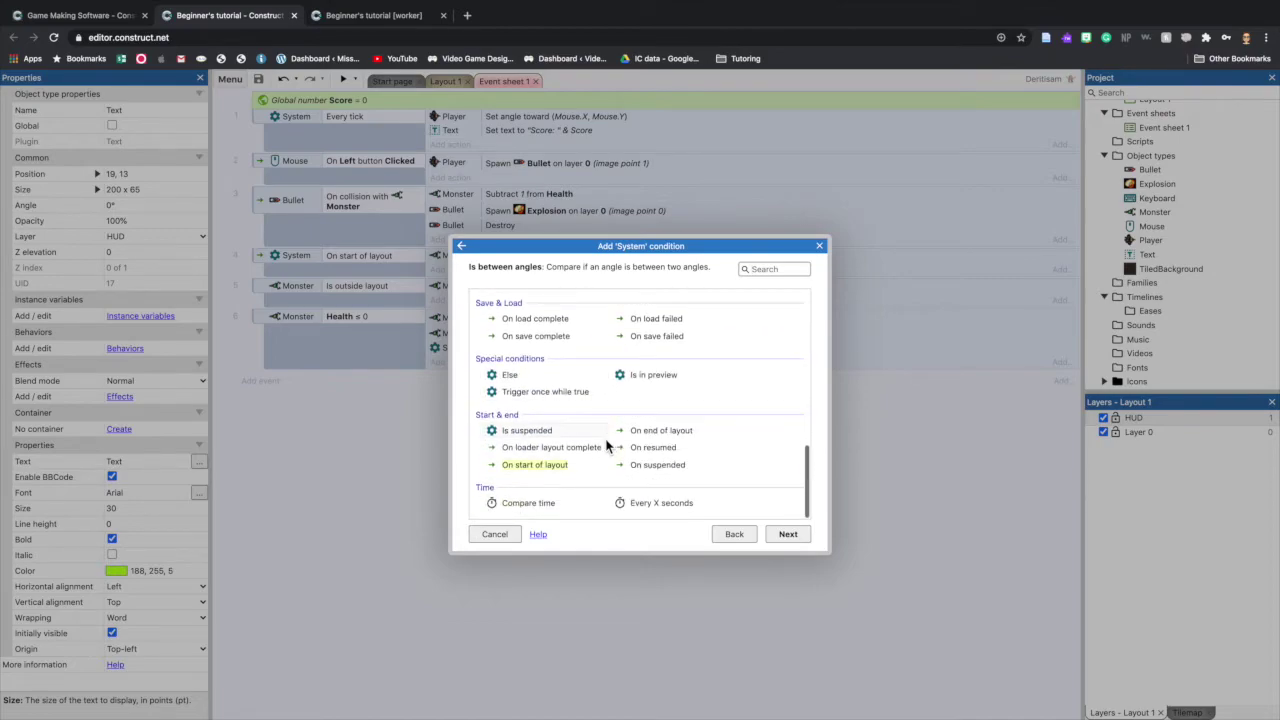
left_click(664, 505)
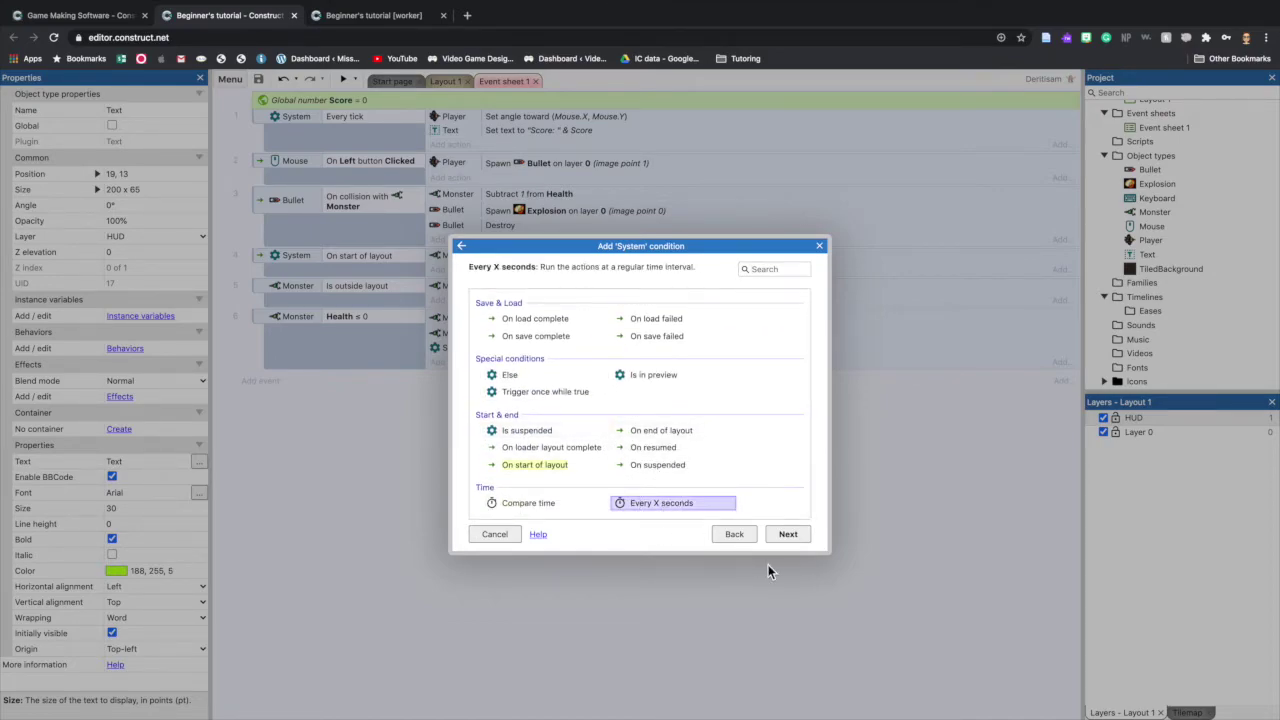
left_click(786, 535)
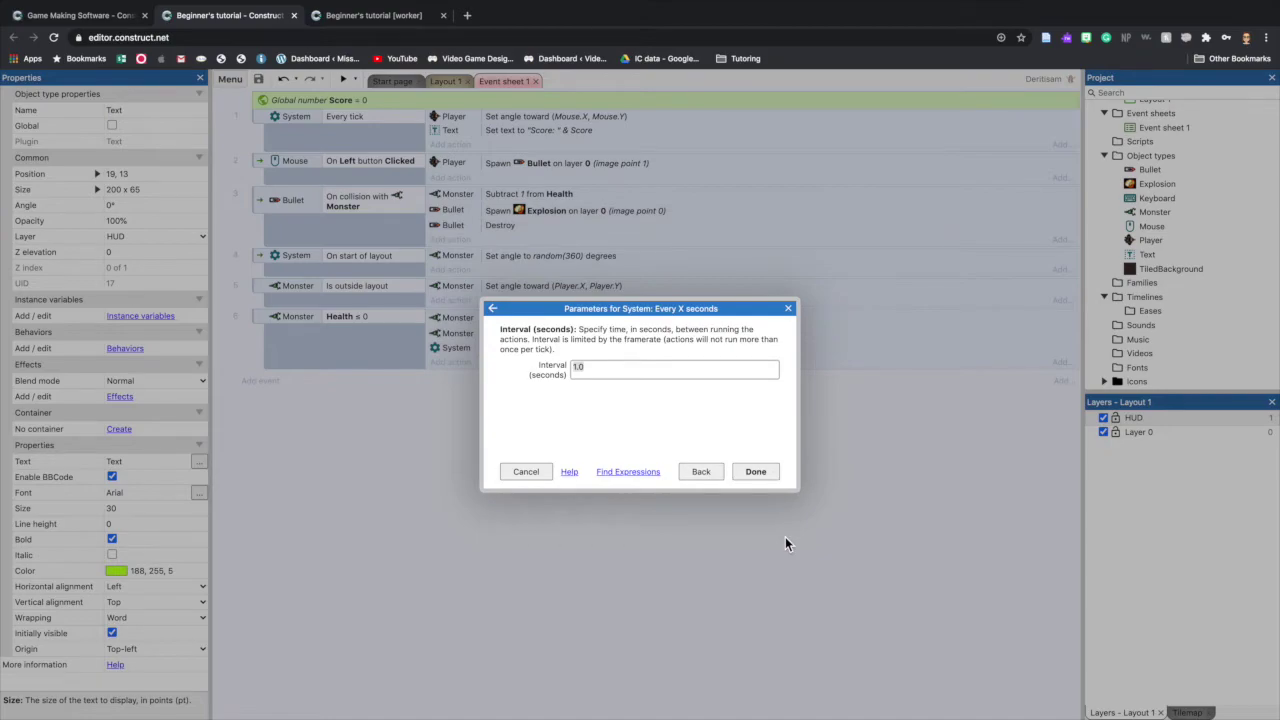
type("3.0")
left_click(757, 472)
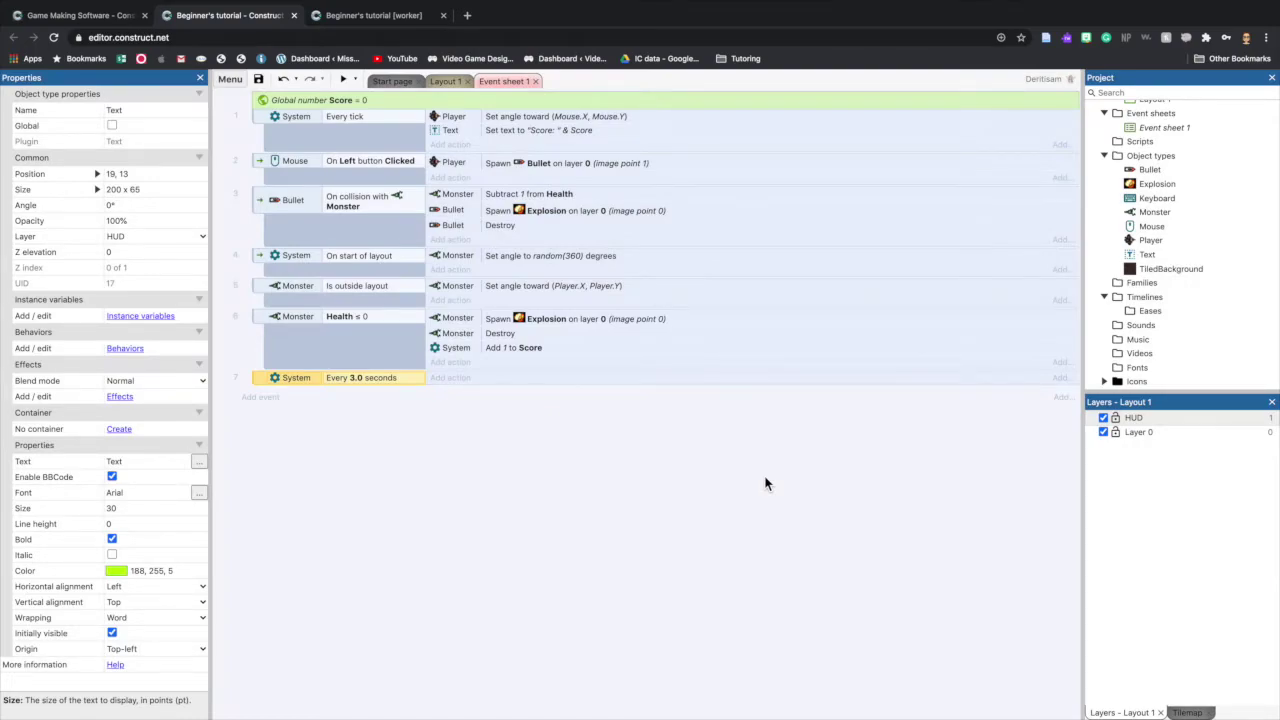
Add a System Create object action to the Every 3.0 seconds event, with Monster as the object to create.
left_click(450, 380)
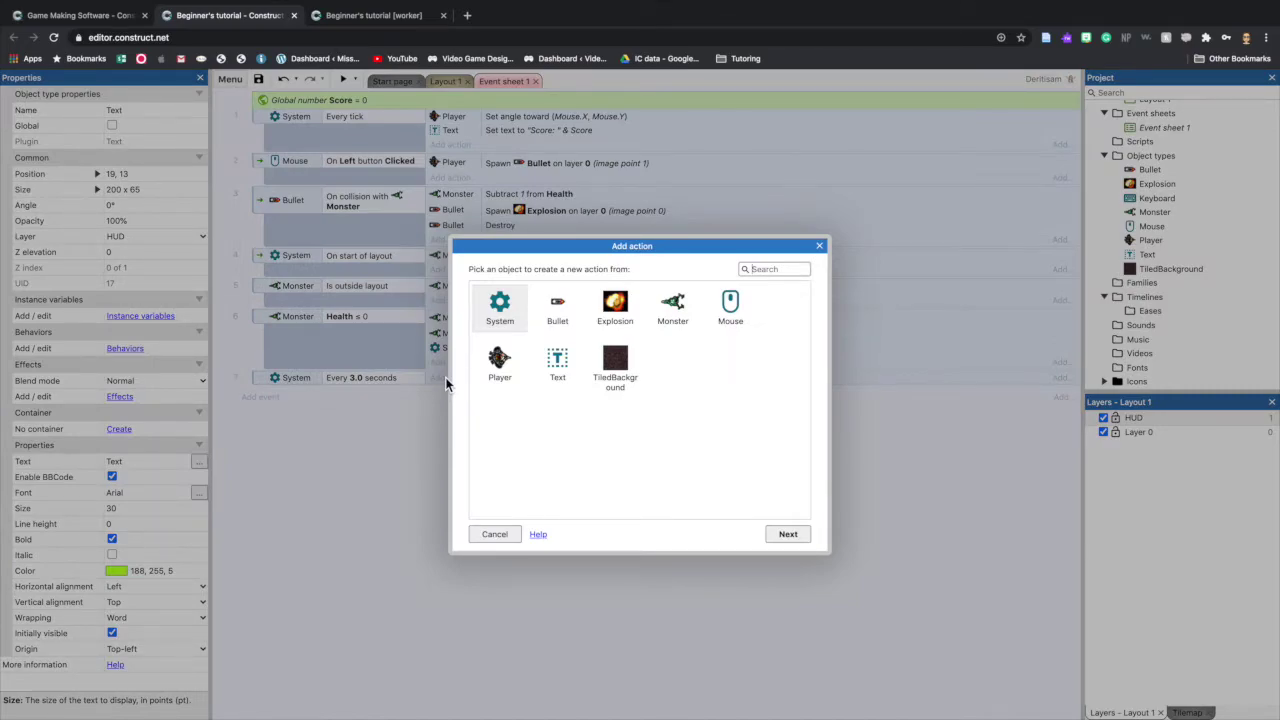
left_click(511, 314)
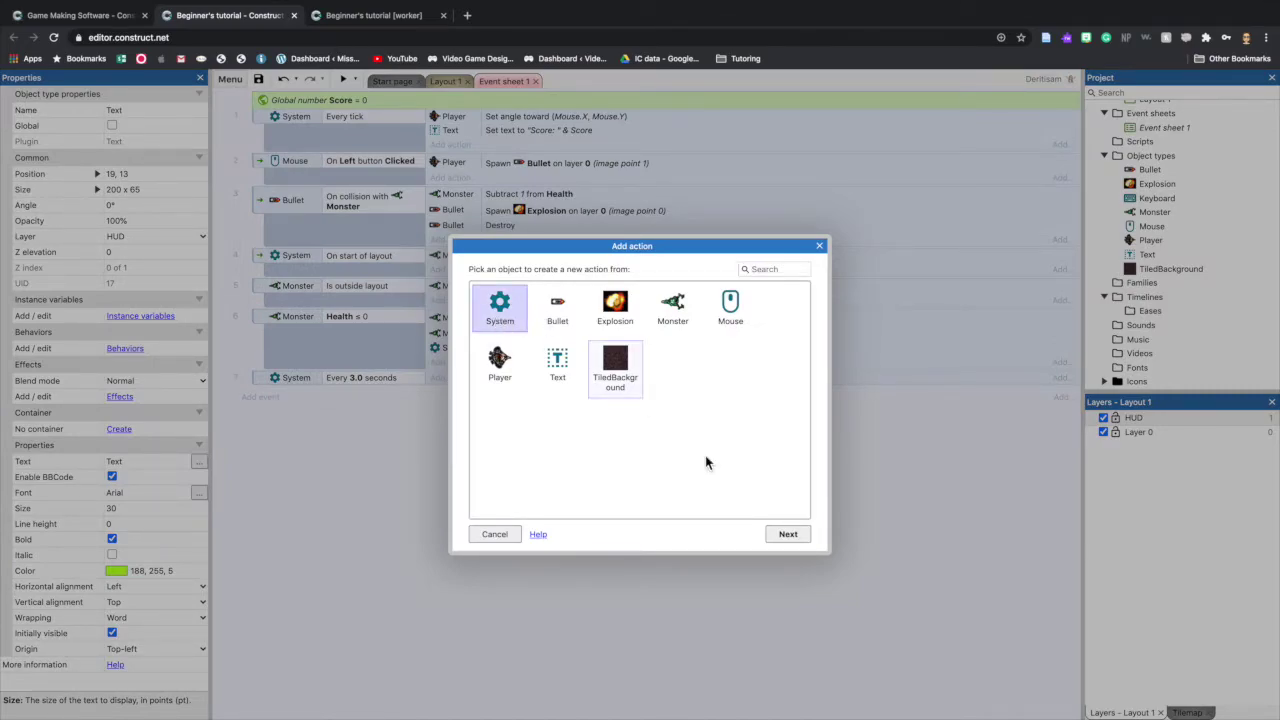
left_click(787, 540)
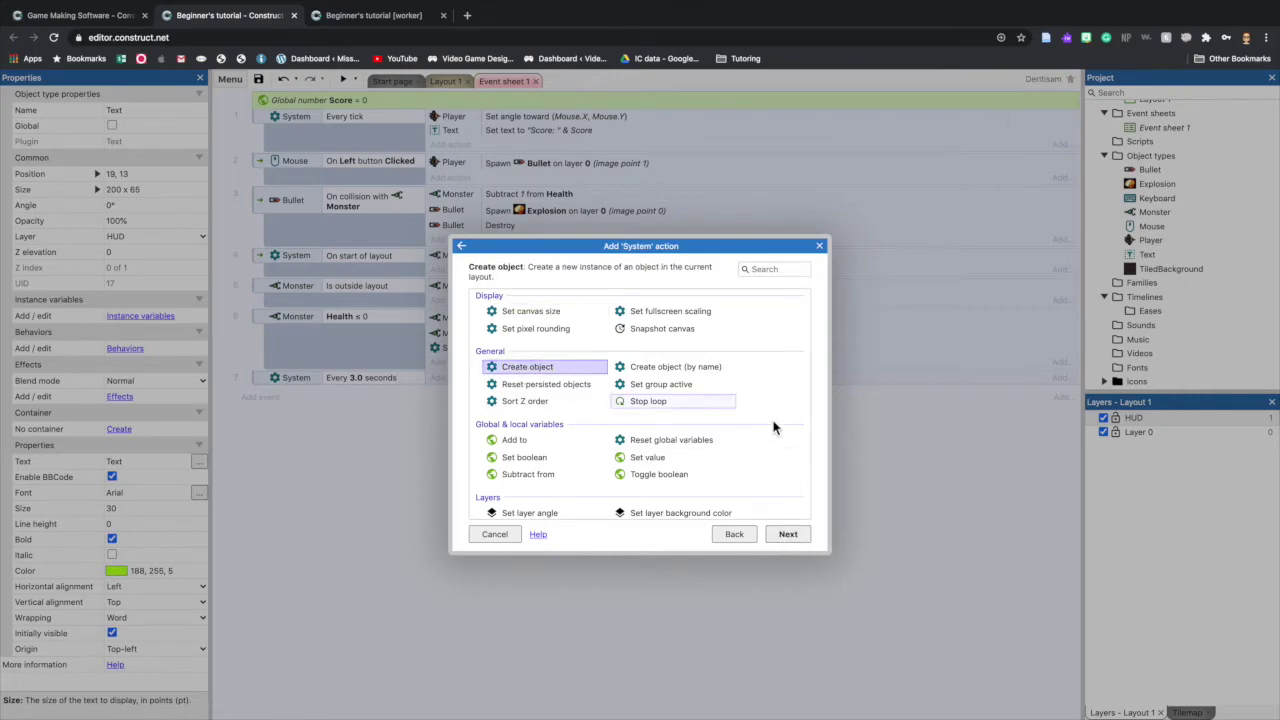
left_click(789, 534)
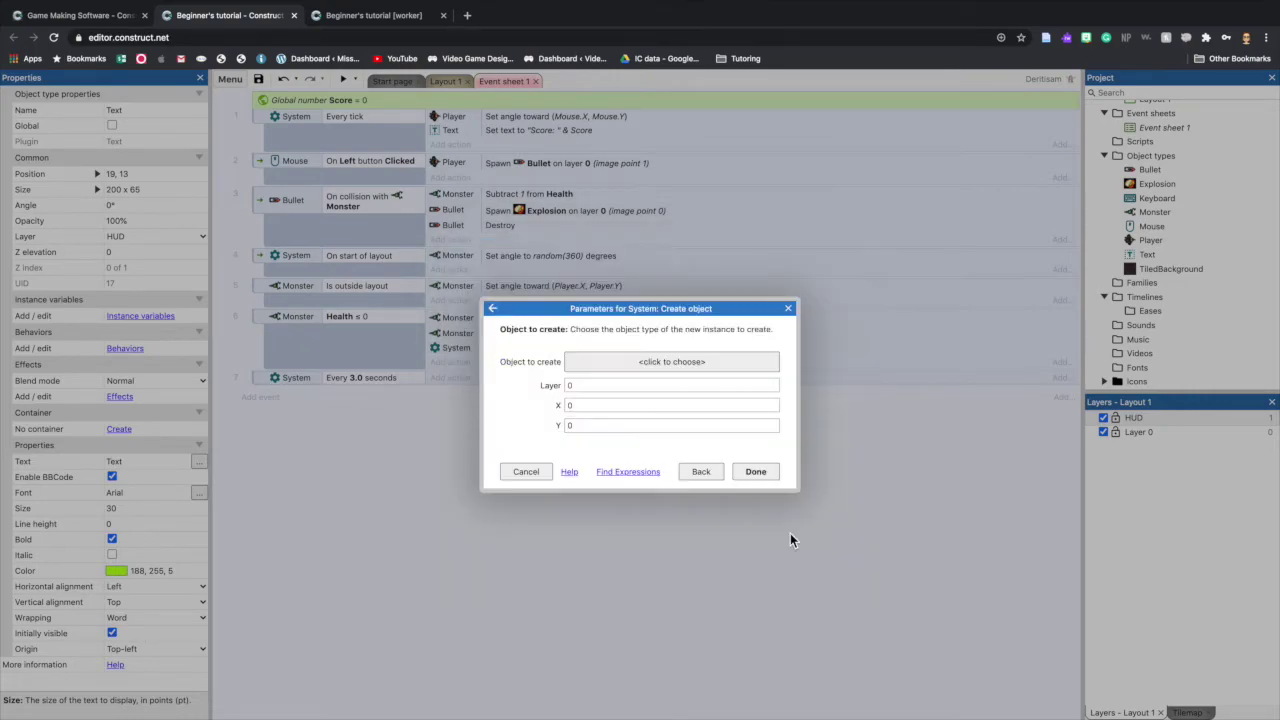
left_click(661, 374)
left_click(572, 386)
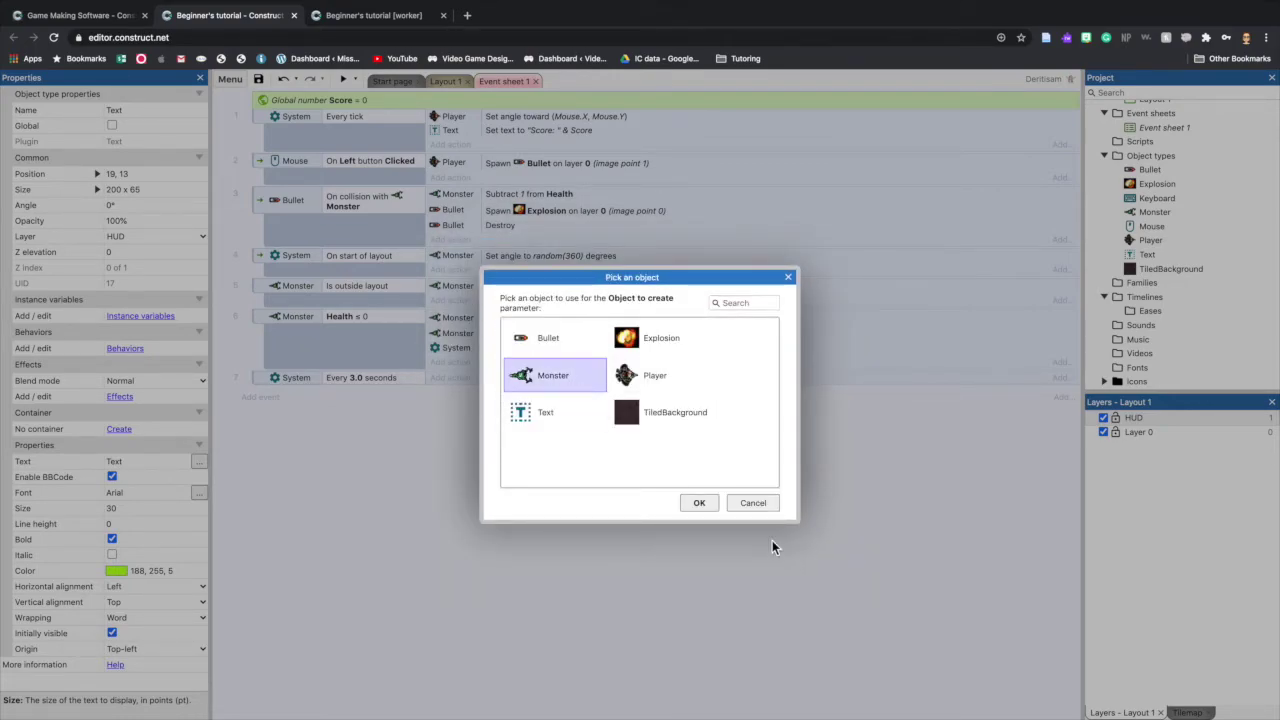
left_click(688, 503)
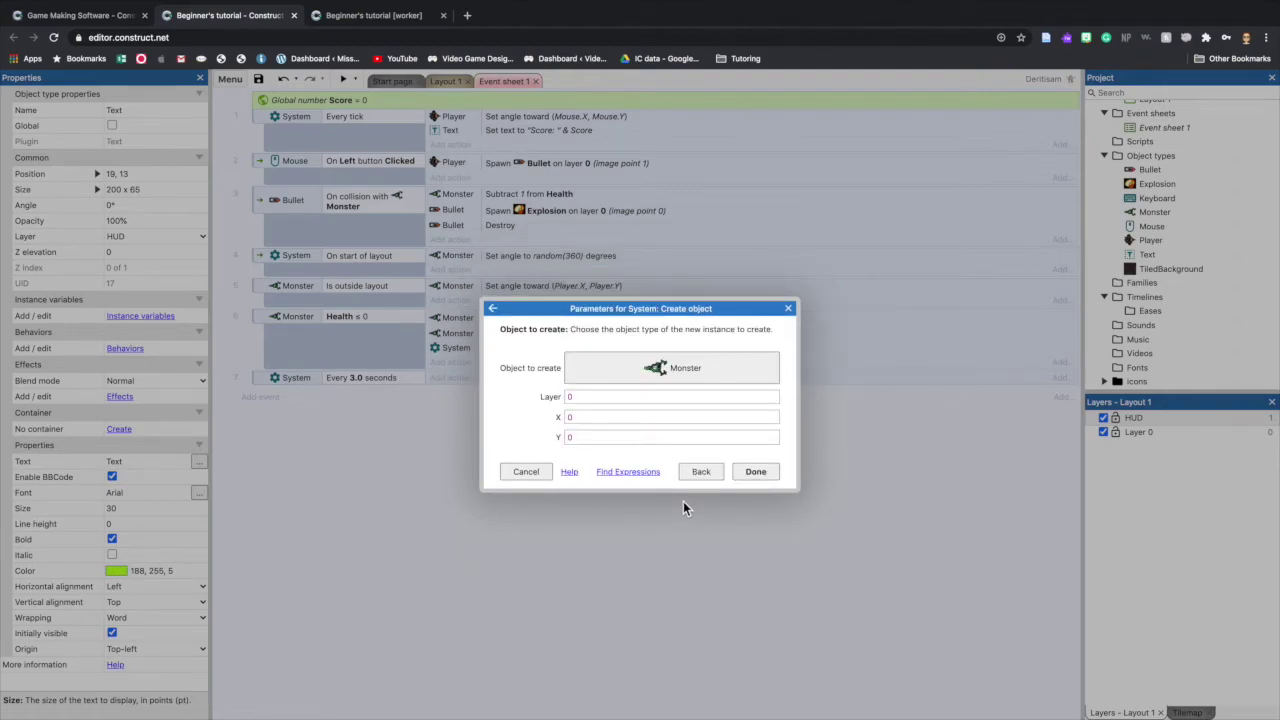
Set the X coordinate of the created Monster to Layoutwidth + 100.
left_click(591, 424)
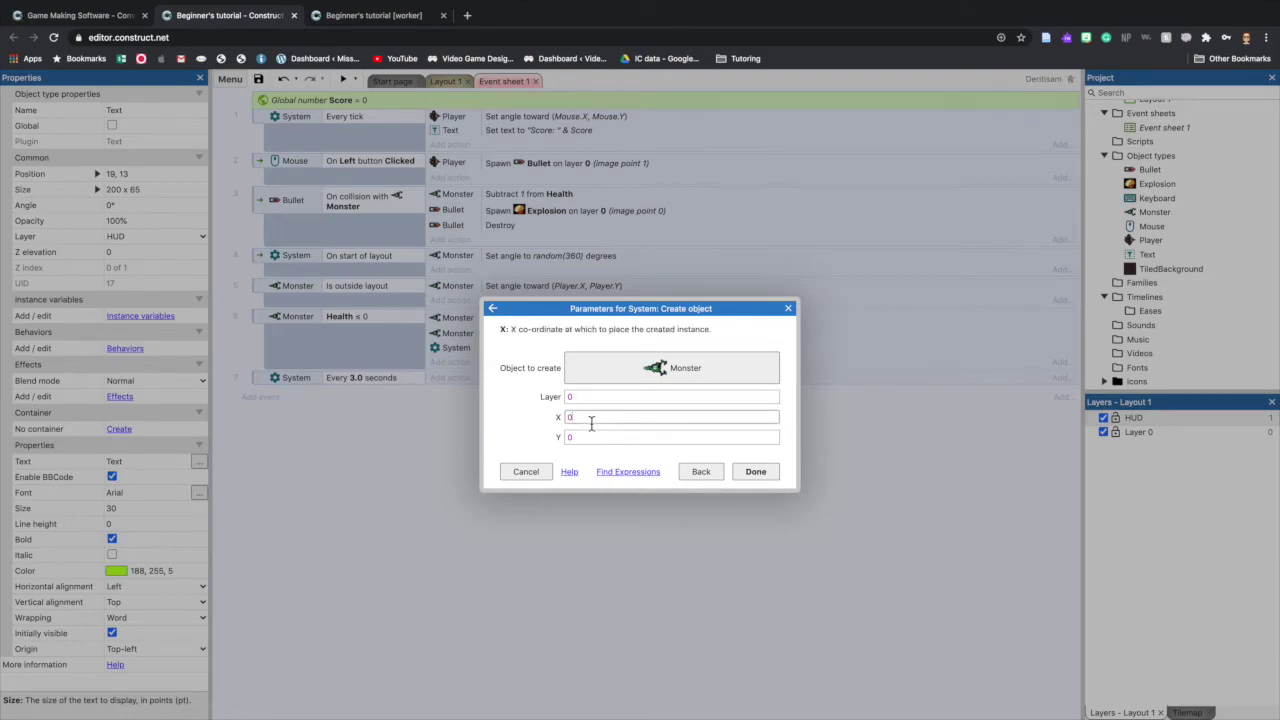
type("Layoutwidth")
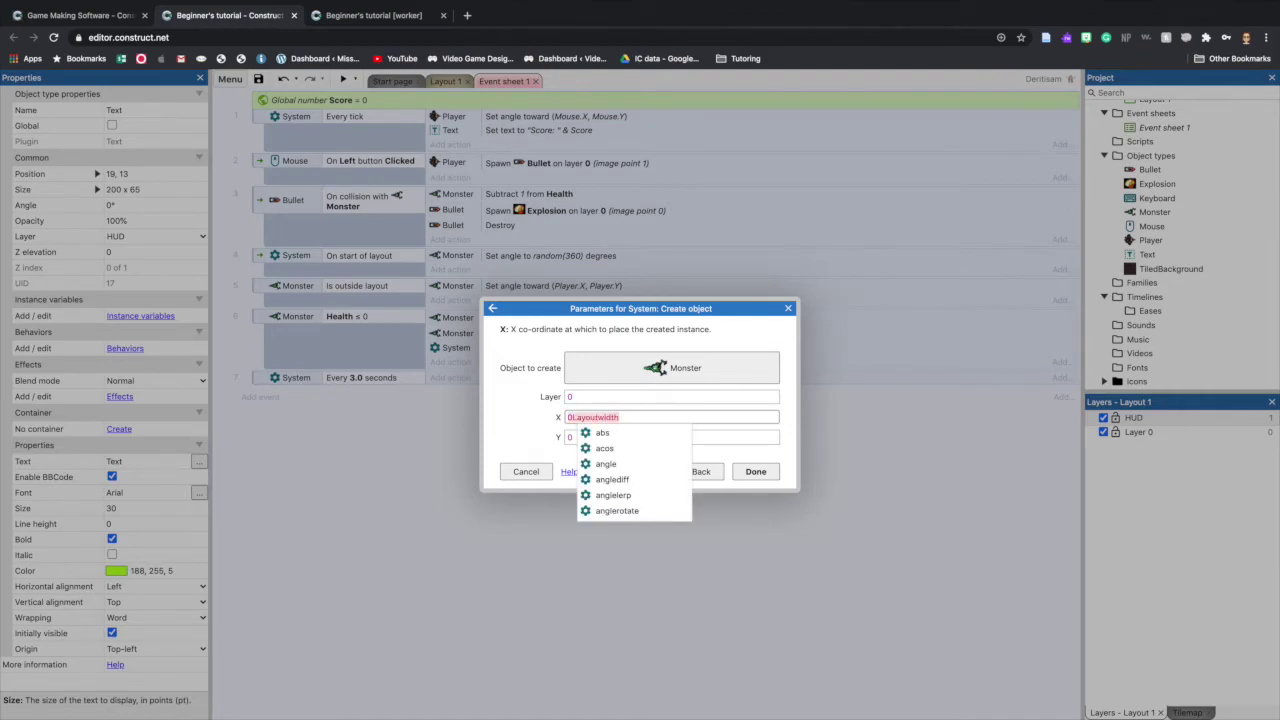
key("Escape")
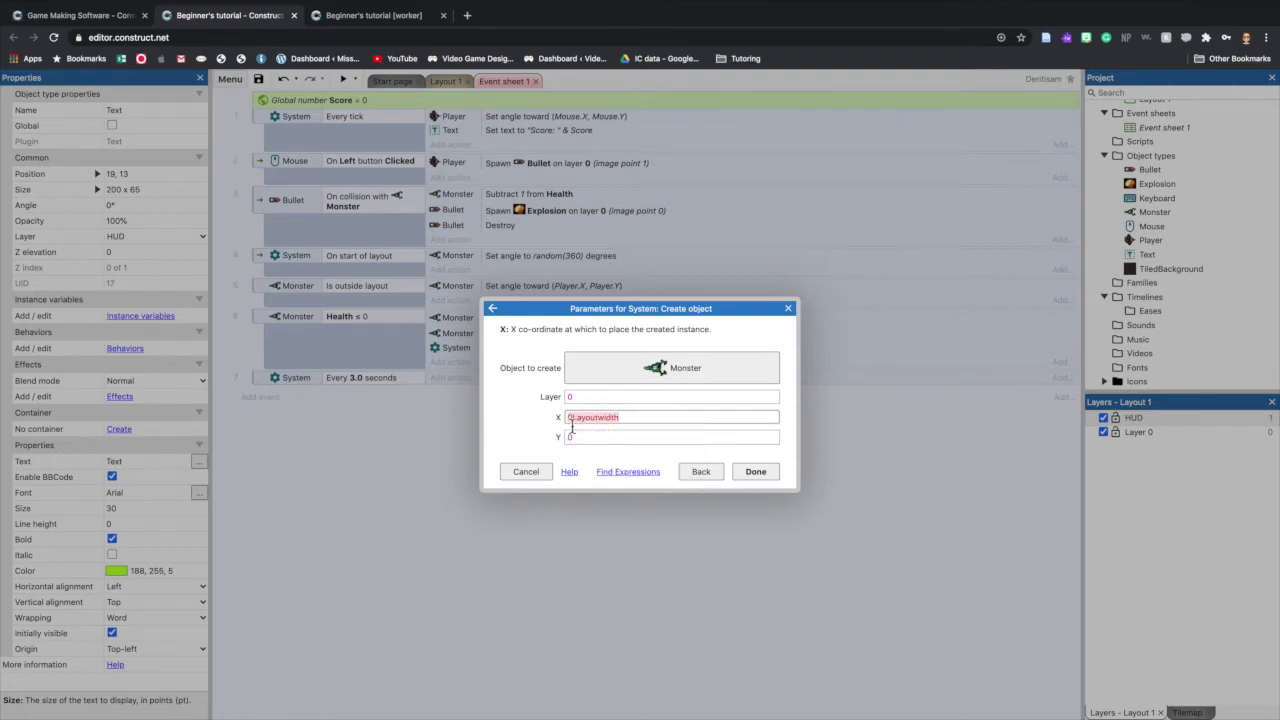
key("Home")
key("Delete")
key("End")
type("+ 100")
Set the Y coordinate of the created Monster to random(LayoutHeight) and finish the Create object action.
left_click(634, 438)
key("BackSpace")
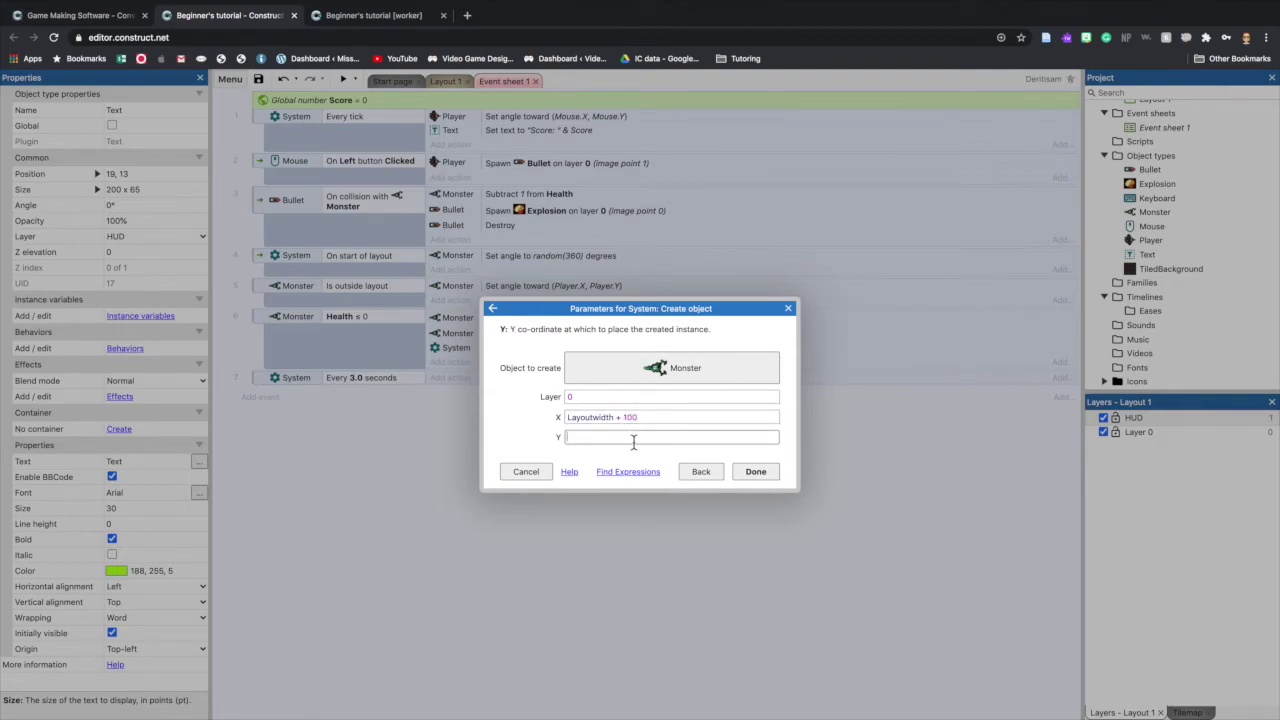
type("random(")
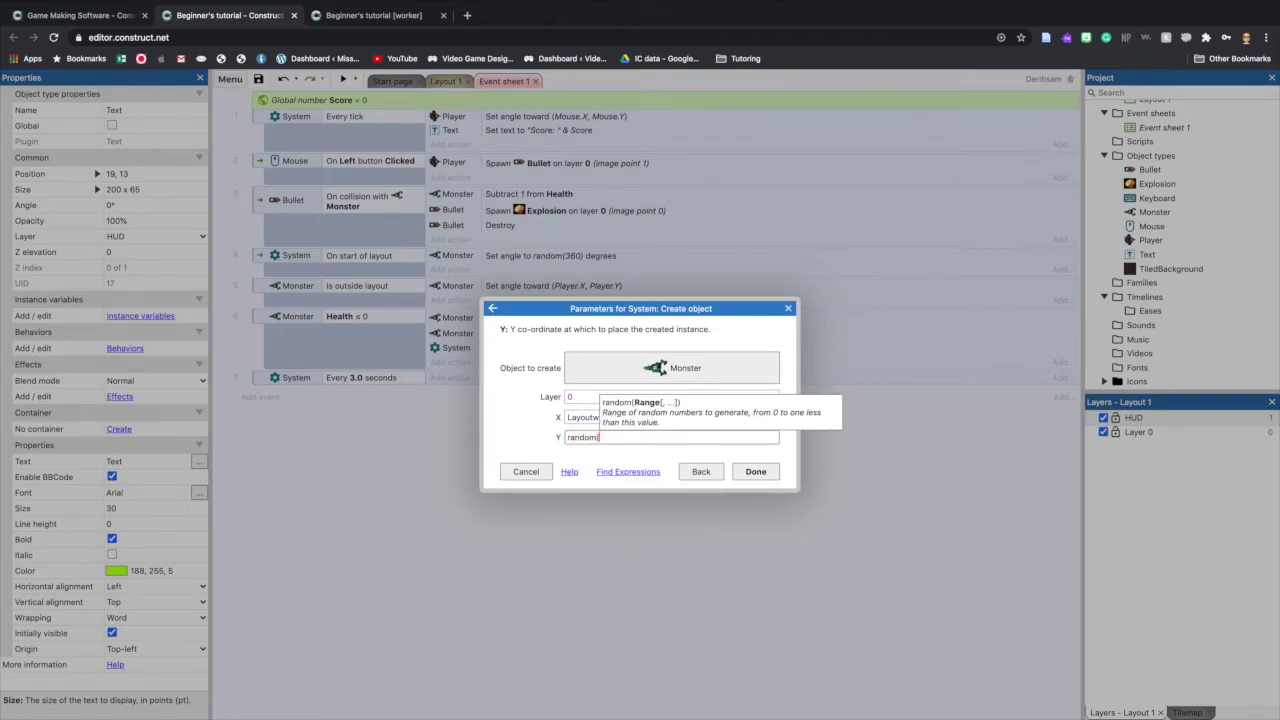
type("Layout")
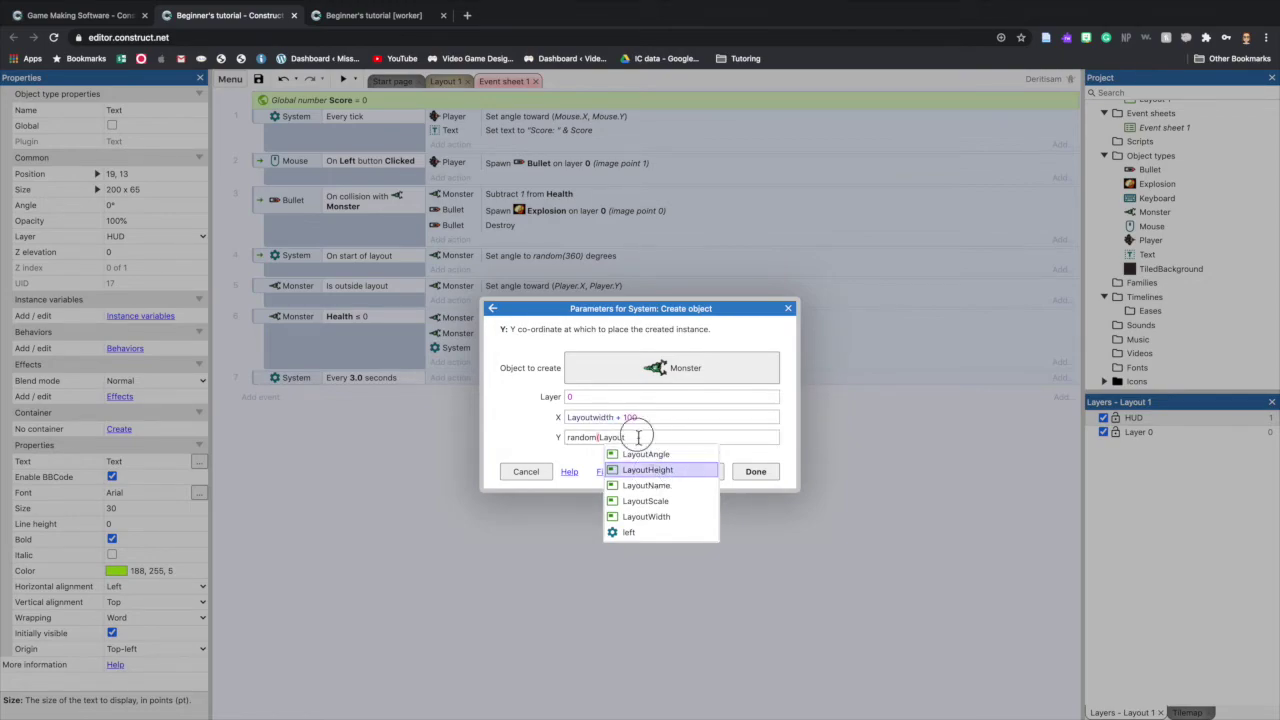
left_click(638, 437)
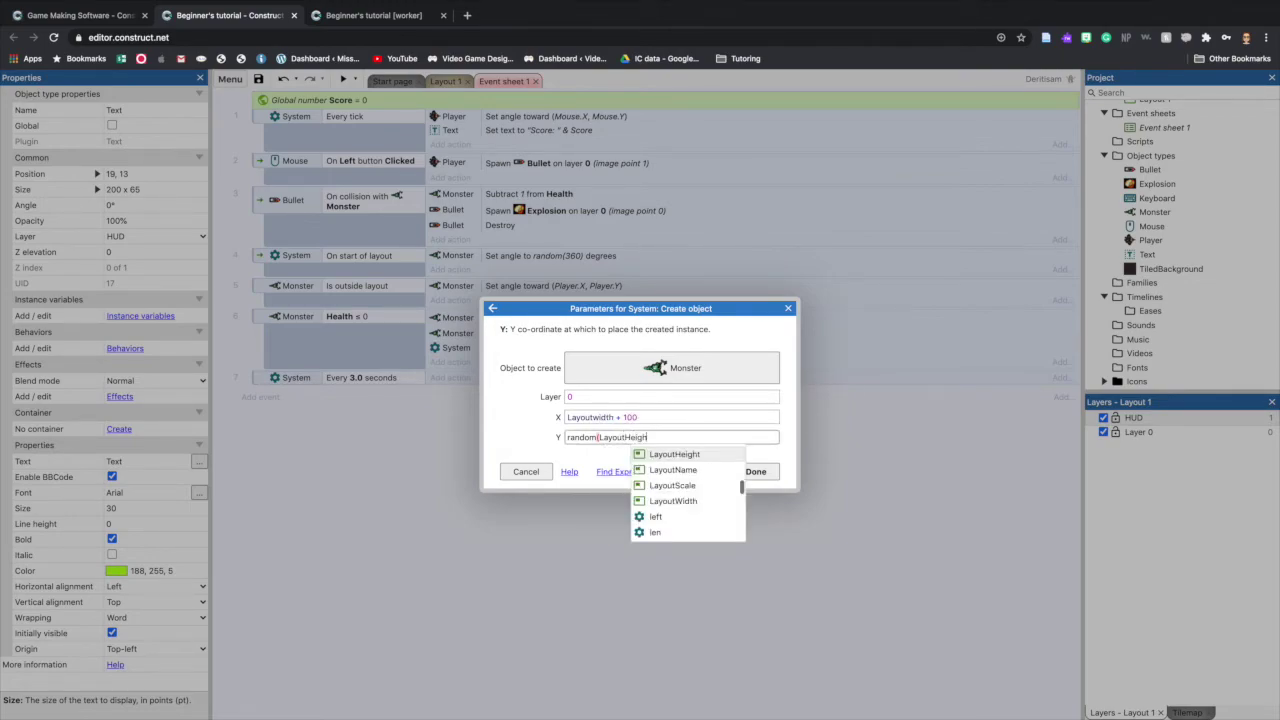
type(")")
key("Return")
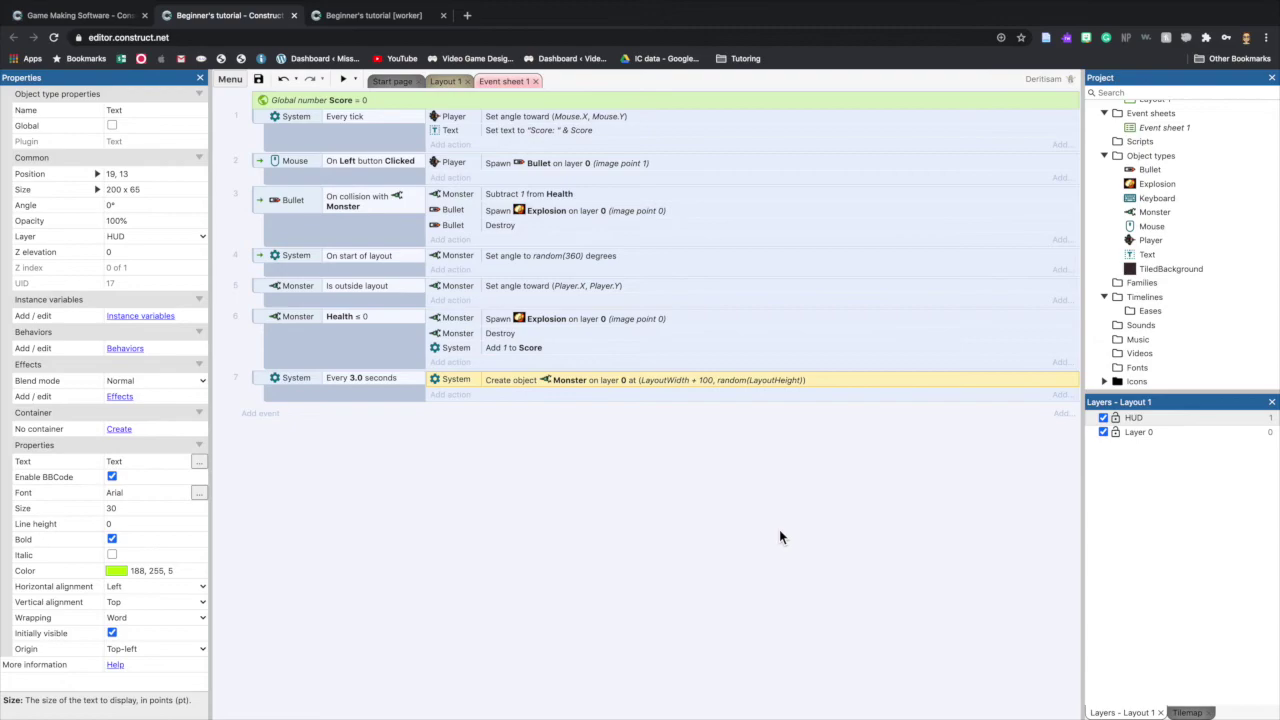
Add a new event with the Monster condition On collision with another object, using Player as the object.
double_click(494, 504)
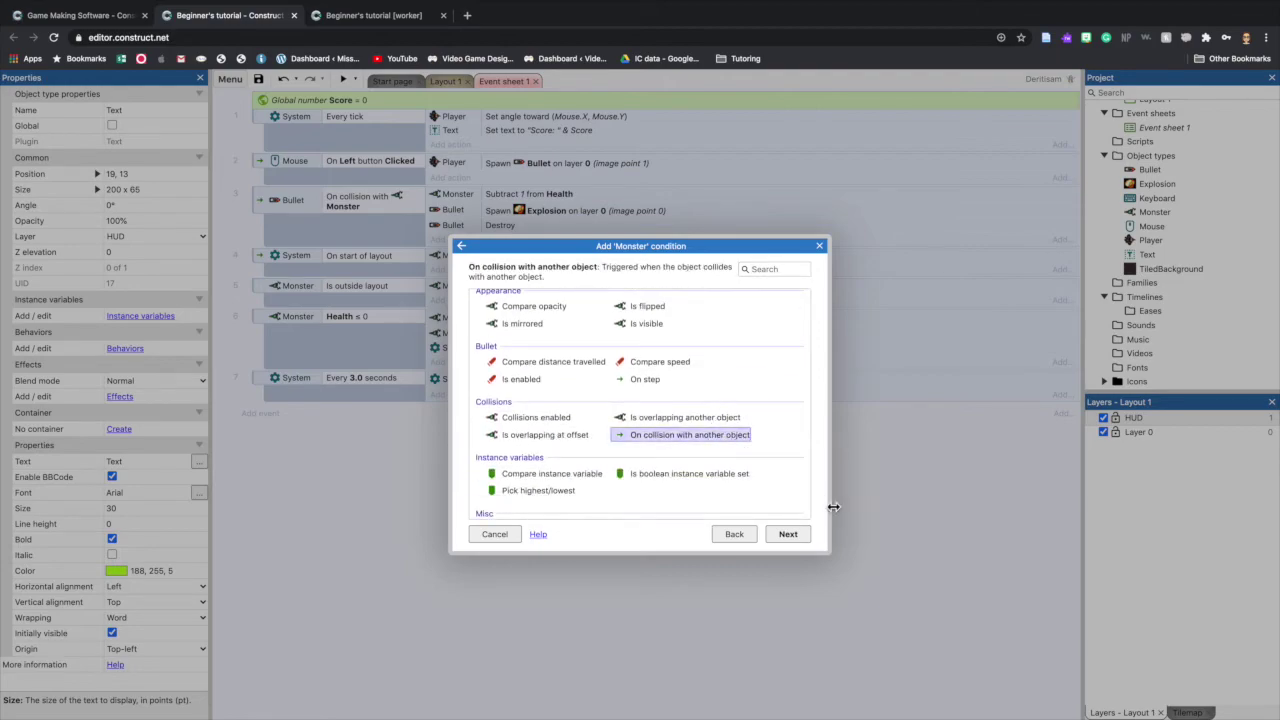
left_click(803, 537)
left_click(646, 362)
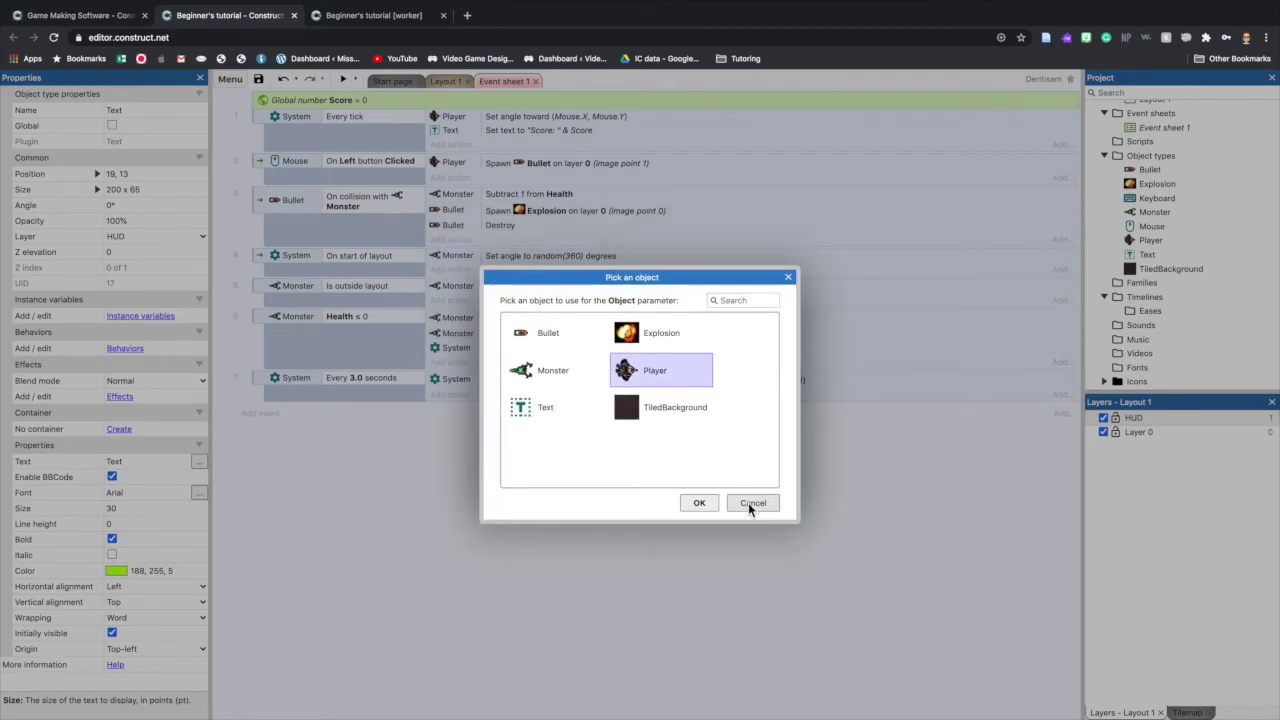
left_click(699, 504)
left_click(757, 474)
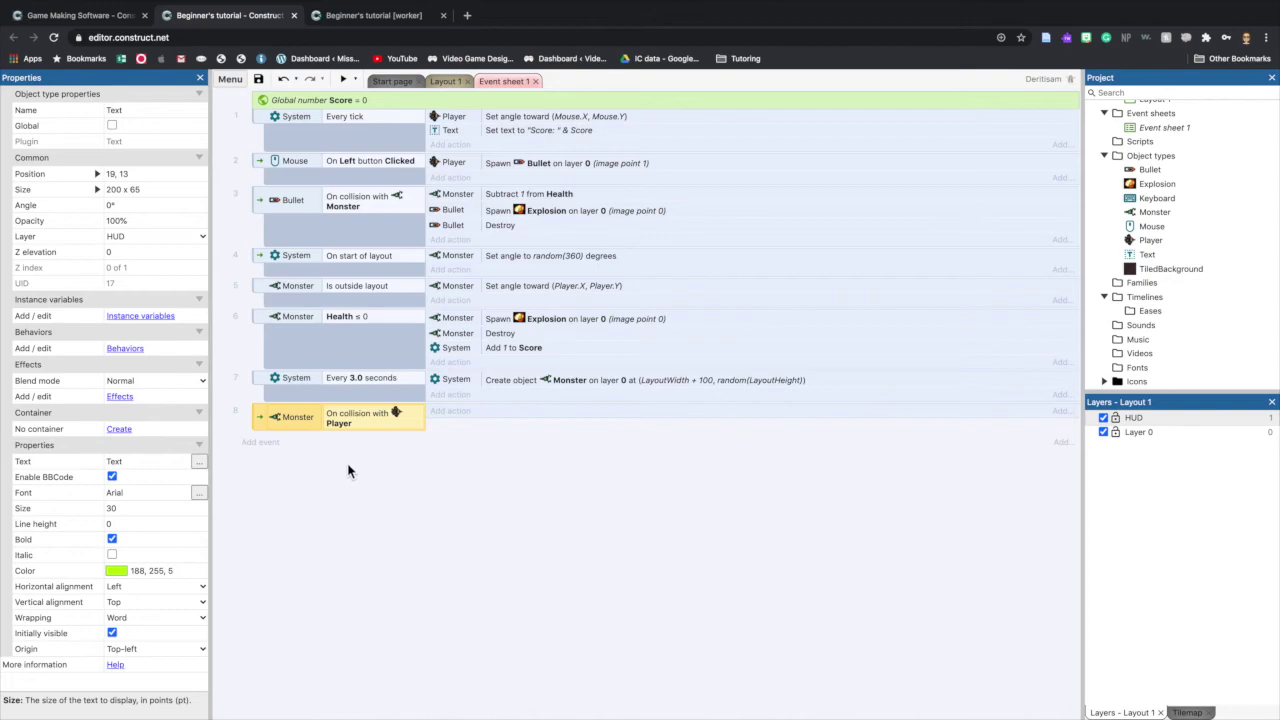
Add a Player Destroy action to the event for the Monster colliding with Player.
left_click(450, 413)
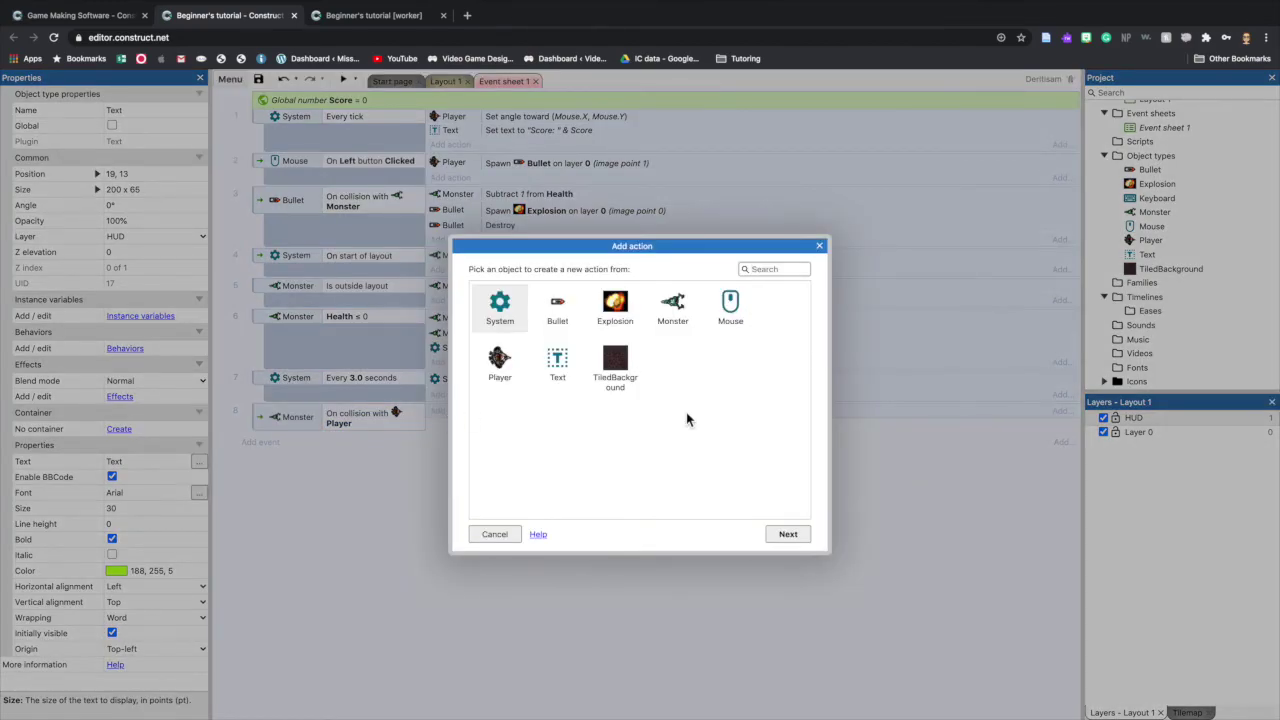
left_click(500, 360)
left_click(788, 534)
scroll(561, 445, "down", 3)
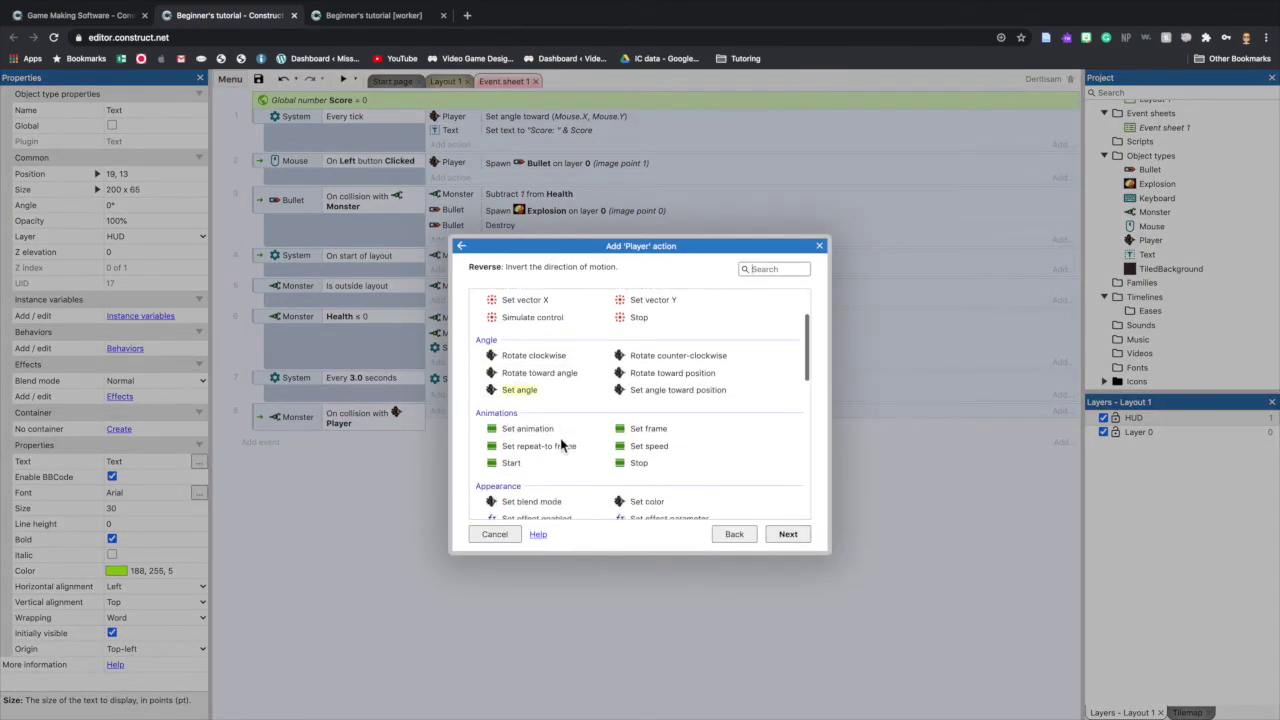
scroll(558, 445, "down", 3)
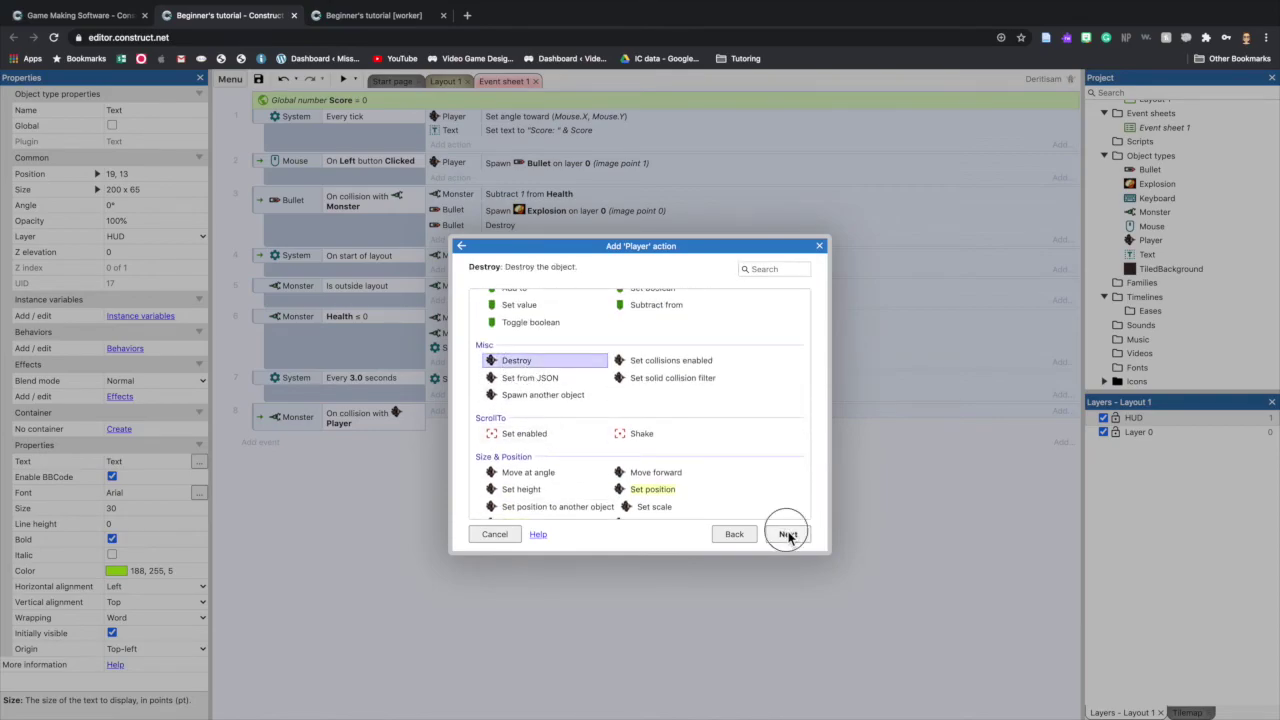
left_click(788, 534)
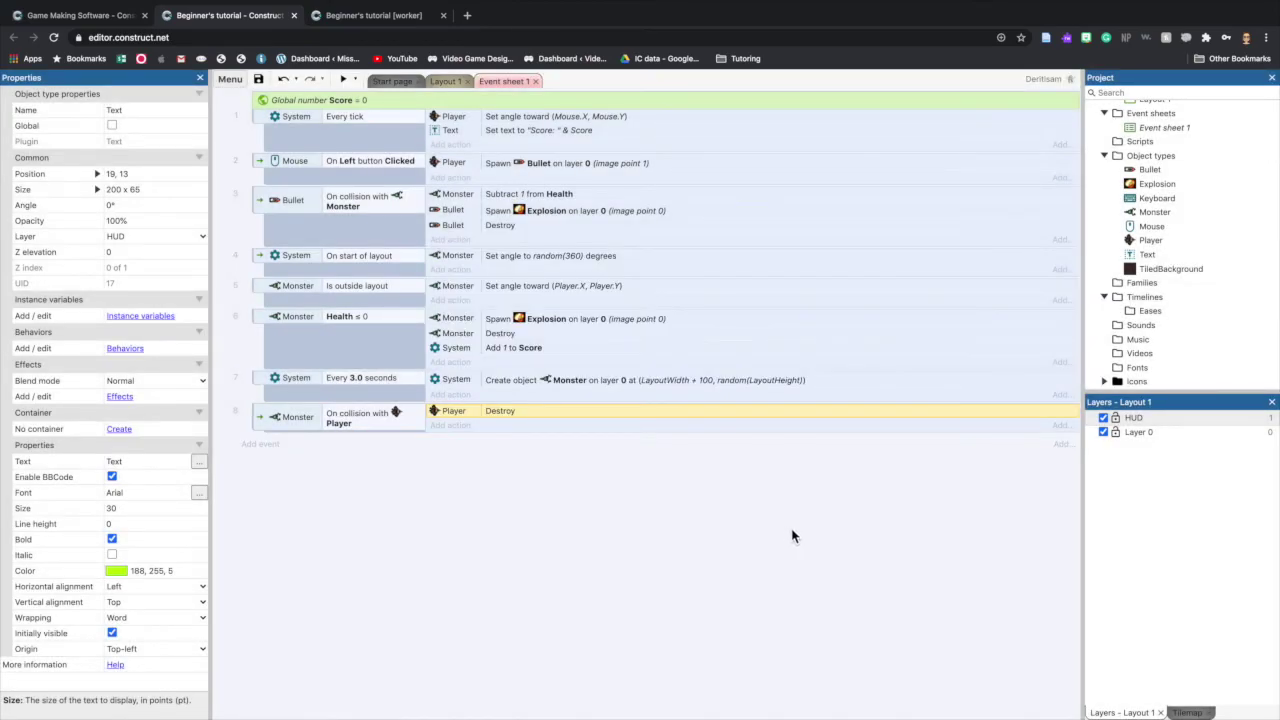
Preview the game and play a round, moving the player and shooting monsters to test the monster creation and player collision events.
left_click(343, 80)
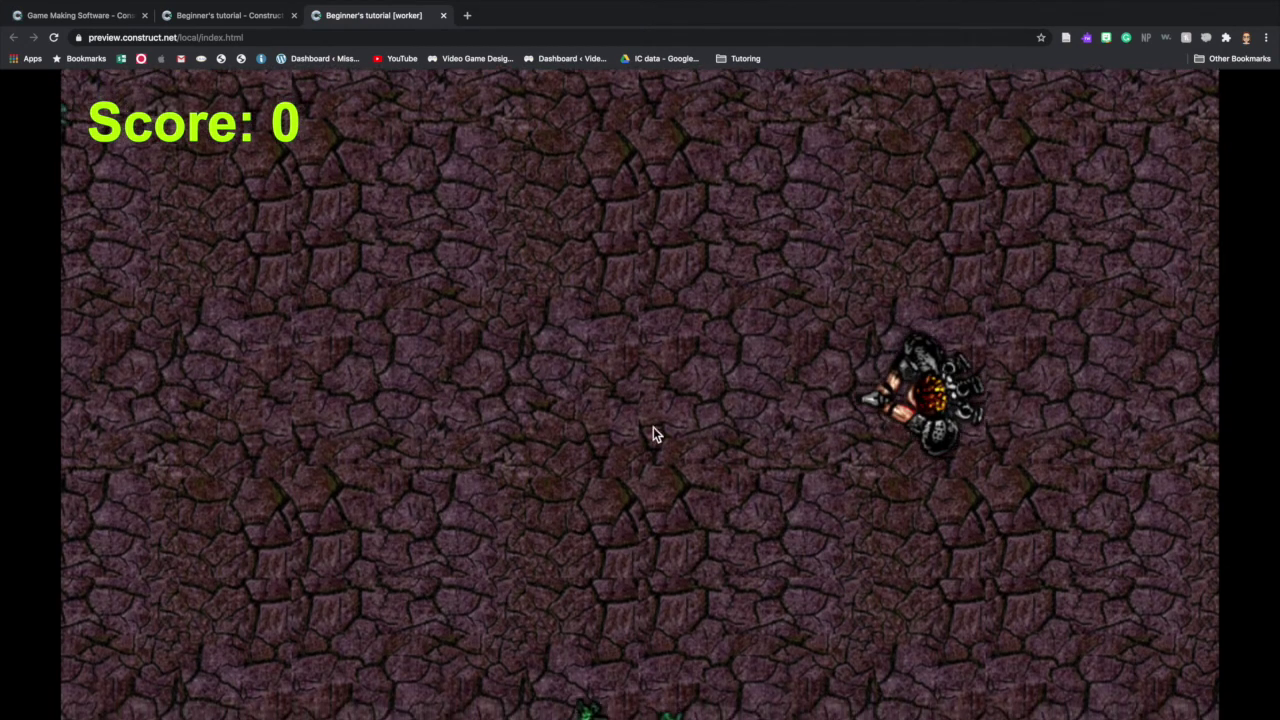
left_click(740, 488)
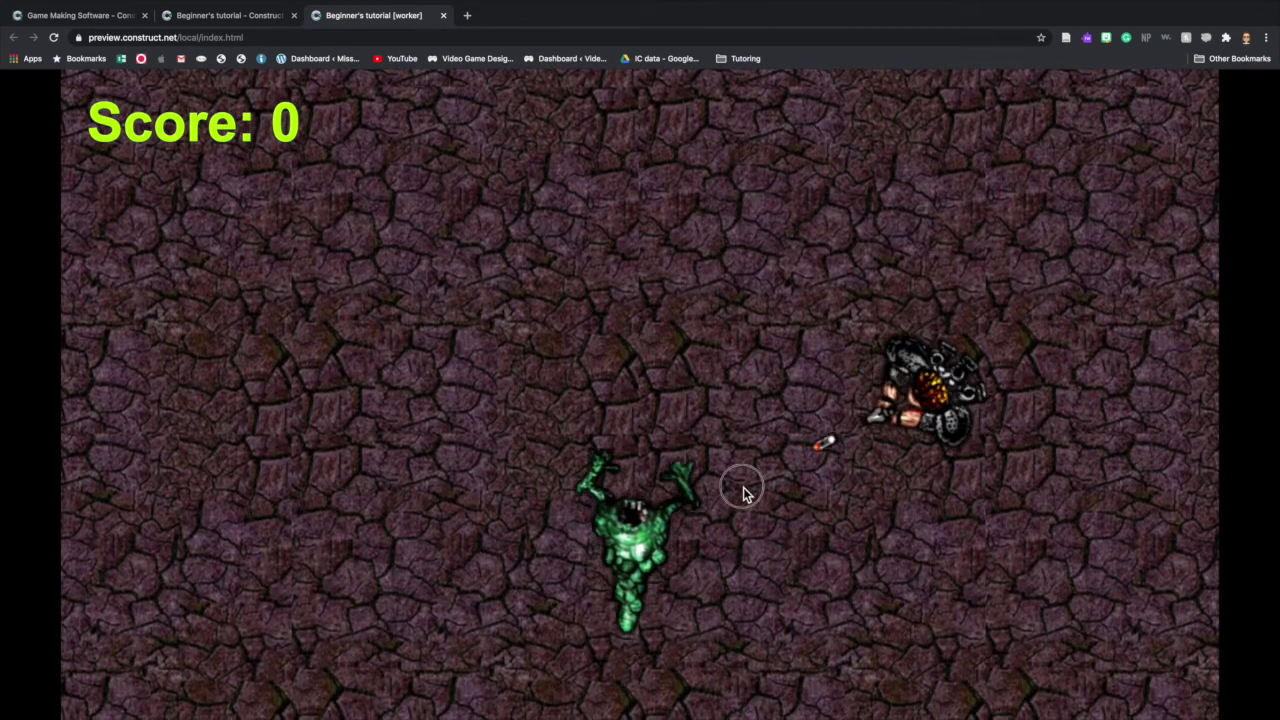
left_click(400, 424)
left_click(300, 426)
left_click(229, 427)
key("Left")
left_click(842, 375)
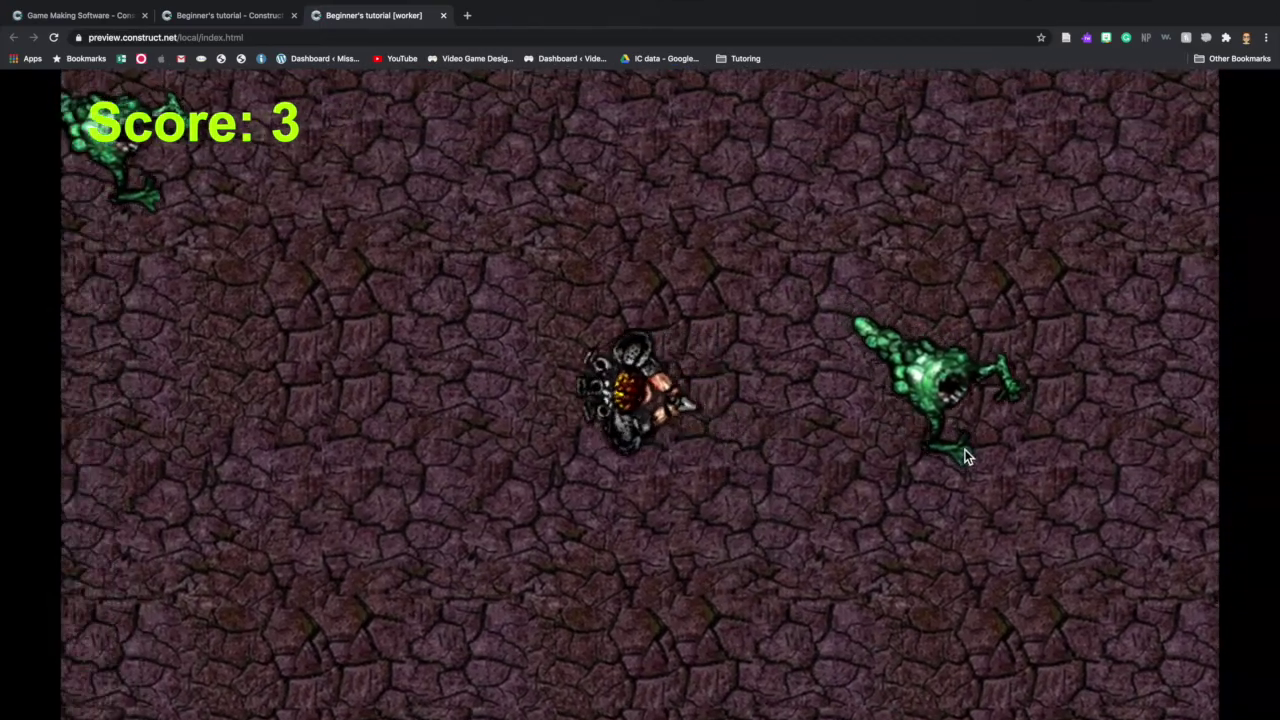
left_click(949, 477)
left_click(514, 177)
left_click(615, 172)
left_click(598, 205)
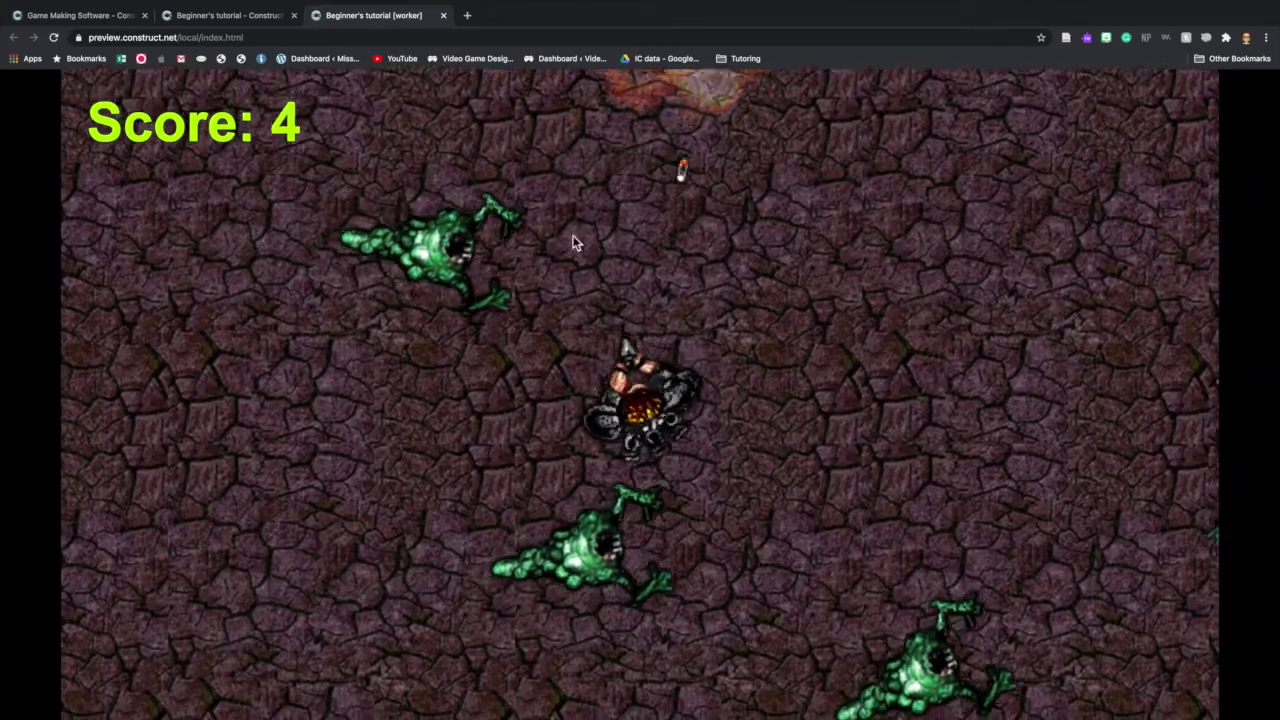
left_click(820, 300)
left_click(975, 390)
left_click(1000, 410)
left_click(934, 260)
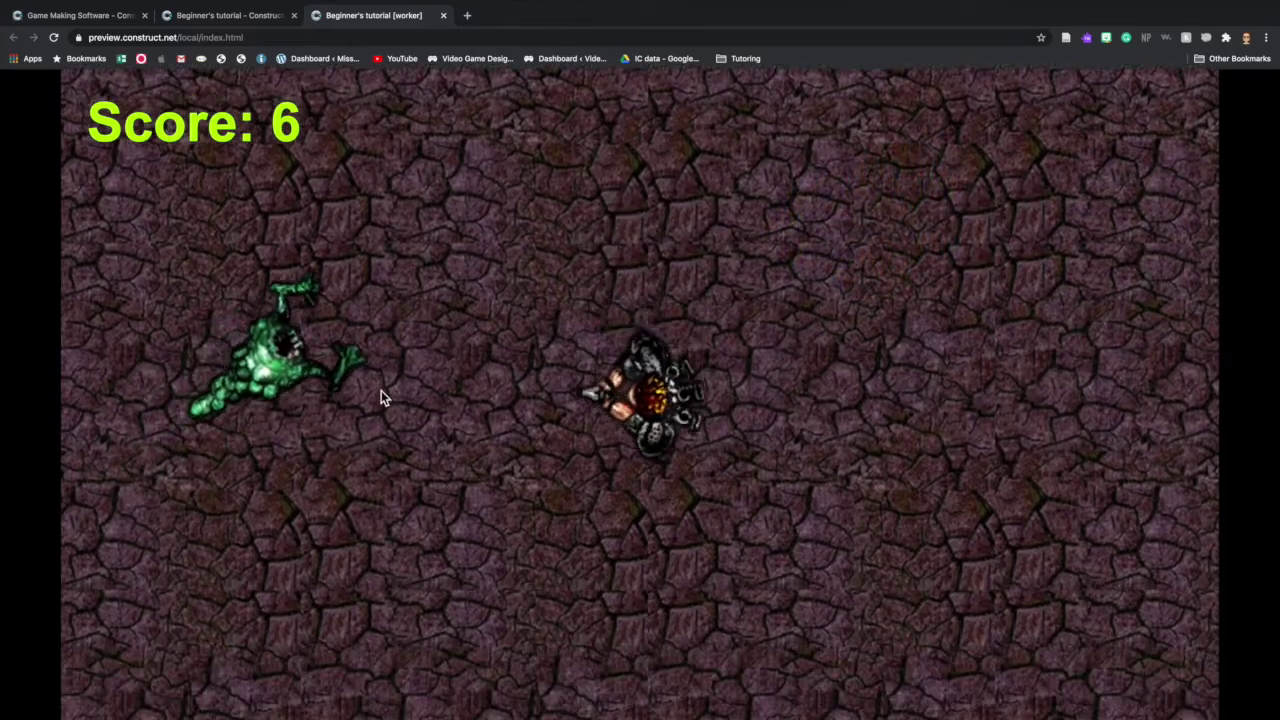
left_click(398, 283)
left_click(1025, 300)
left_click(814, 200)
left_click(1080, 300)
left_click(1105, 297)
left_click(1070, 560)
left_click(509, 463)
left_click(900, 491)
left_click(565, 390)
left_click(1043, 572)
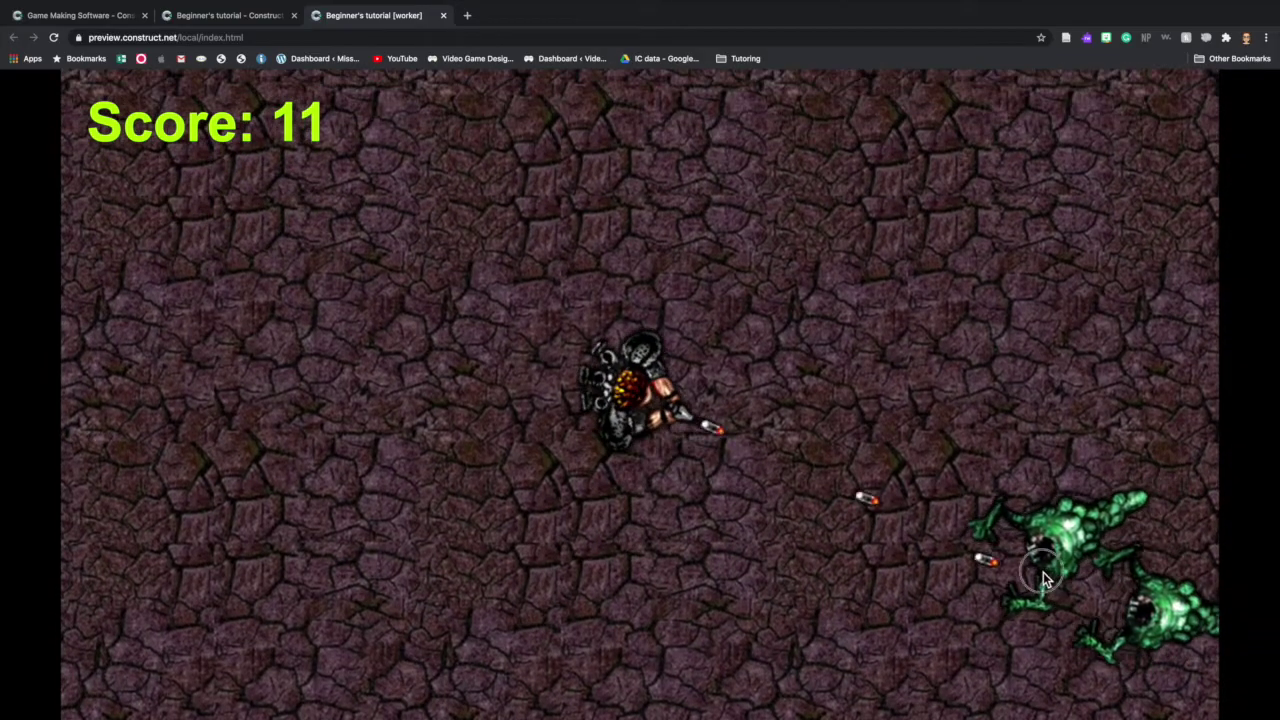
left_click(1030, 504)
left_click(795, 233)
left_click(795, 259)
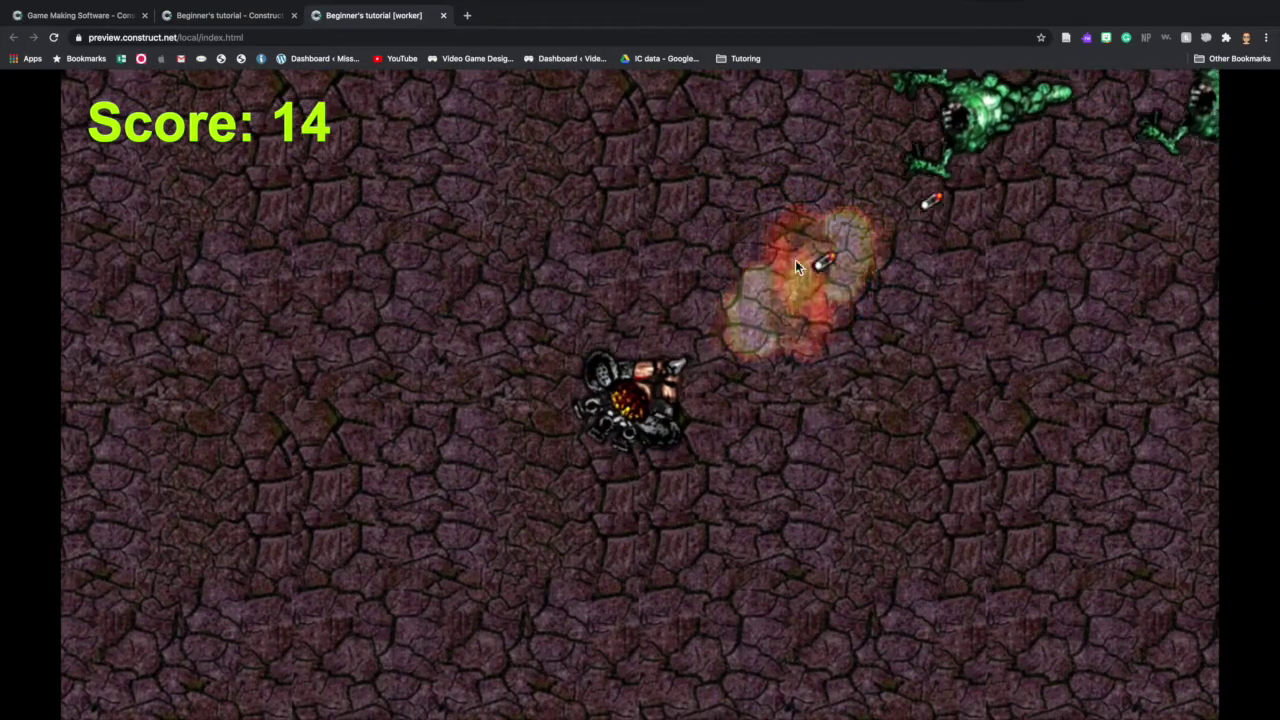
left_click(838, 191)
left_click(784, 162)
left_click(968, 481)
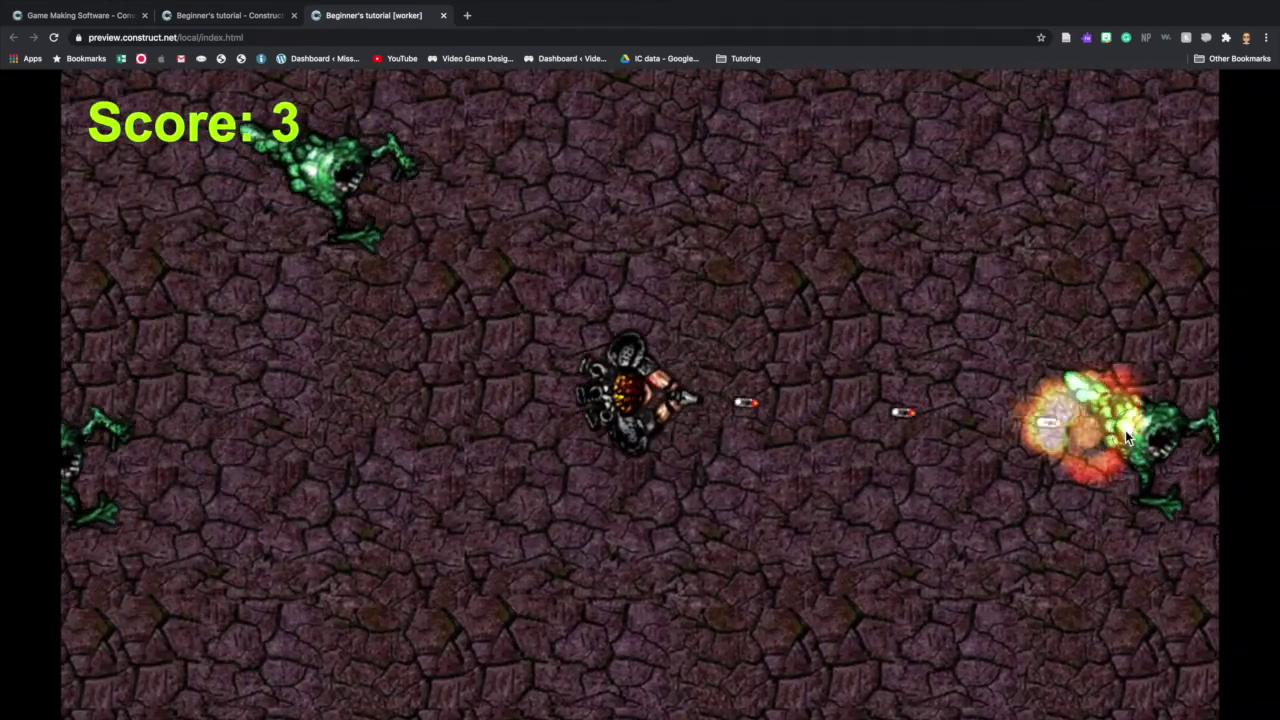
Play another round of the preview, moving around and shooting the monsters that keep arriving from outside the layout.
left_click(545, 245)
left_click(560, 162)
key("Down")
key("Left")
left_click(761, 258)
left_click(983, 283)
left_click(873, 359)
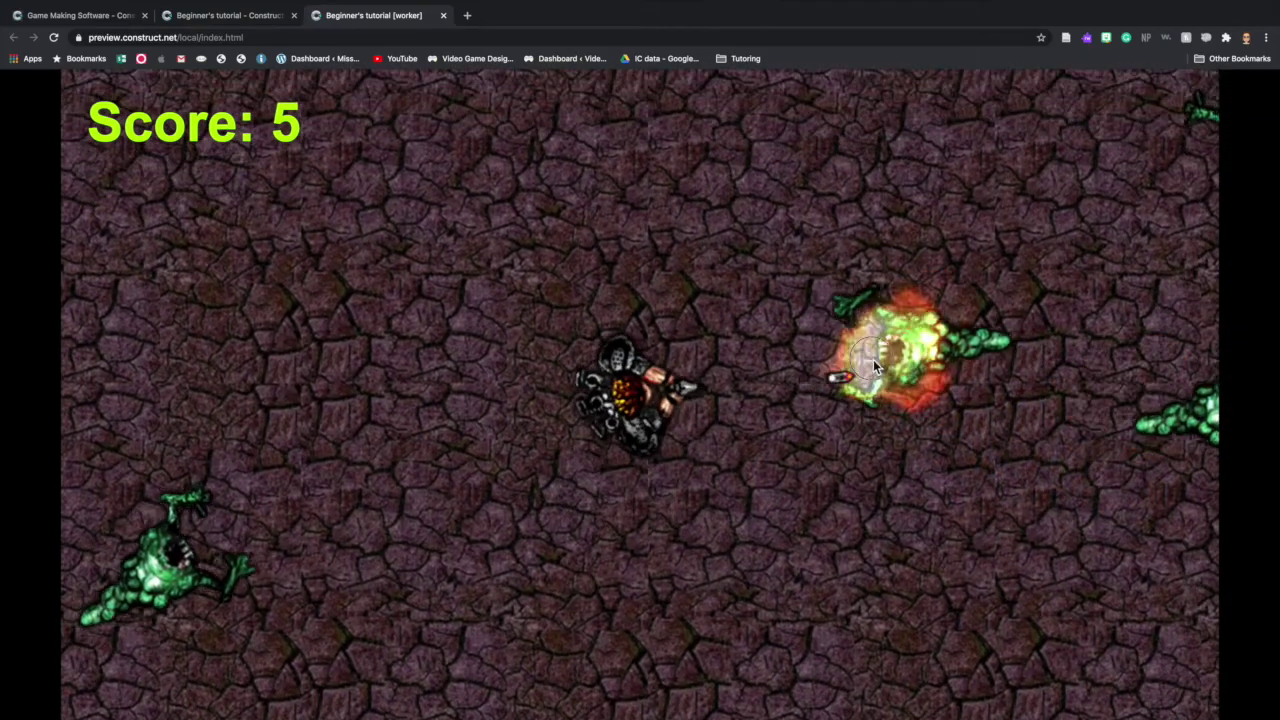
left_click(380, 310)
left_click(1077, 323)
left_click(795, 210)
left_click(1054, 277)
left_click(1078, 516)
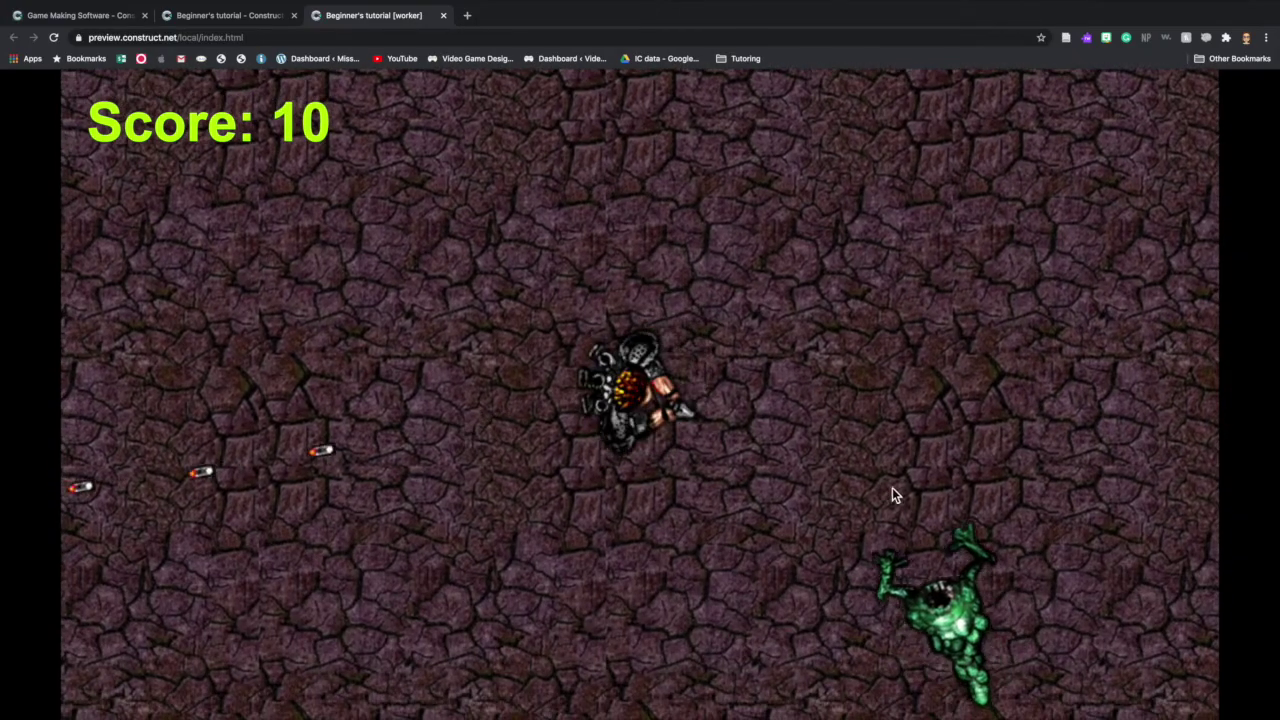
left_click(892, 487)
left_click(1065, 535)
left_click(996, 563)
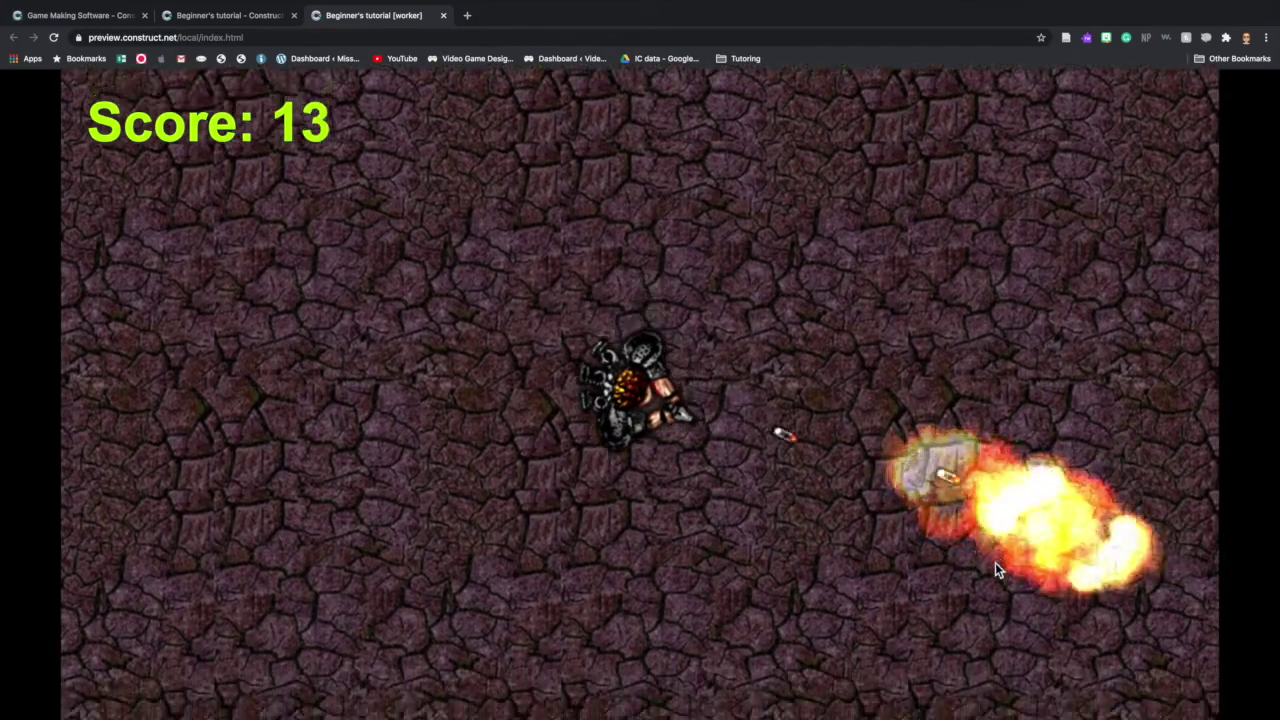
left_click(873, 275)
left_click(875, 213)
left_click(784, 162)
key("Up")
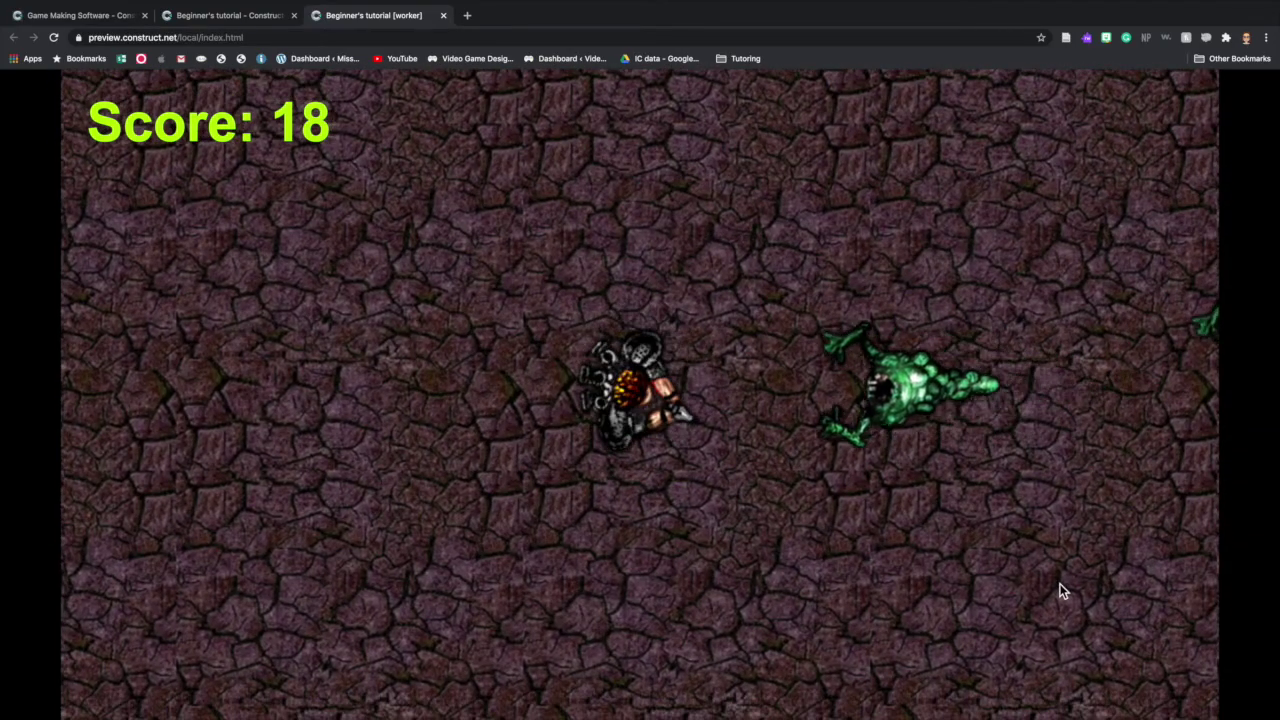